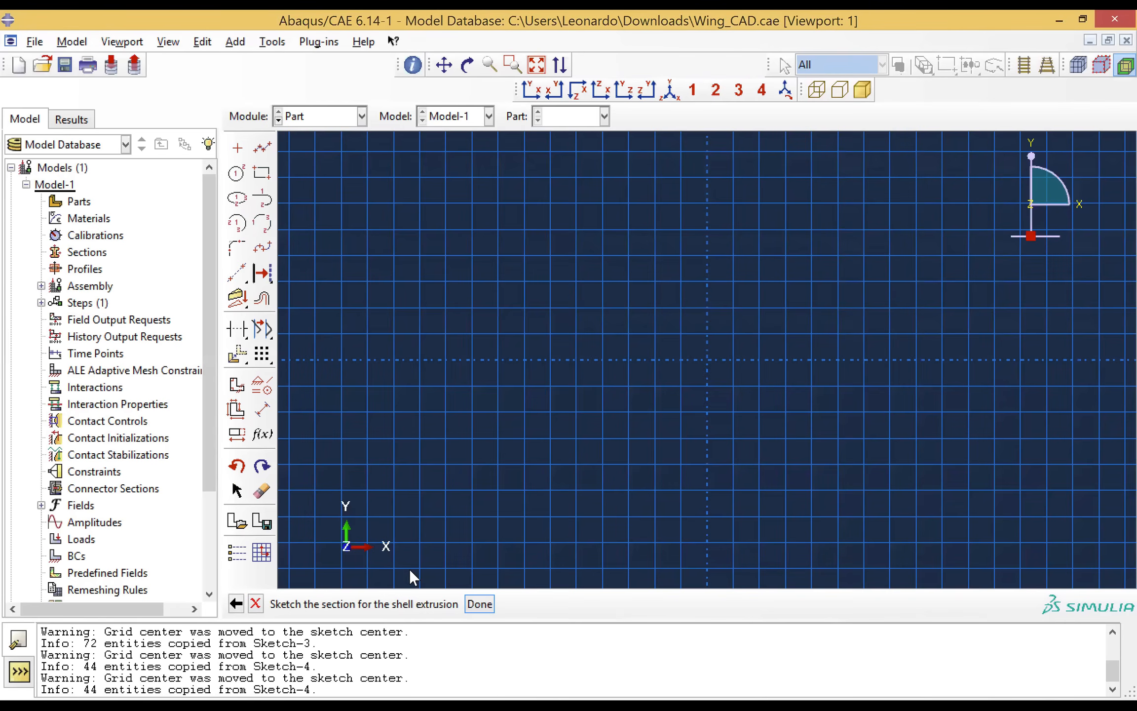
Step: Add the saved Sketch-1 airfoil outline as the shell section without repositioning it, and extrude it to a depth of 4000
left_click(236, 519)
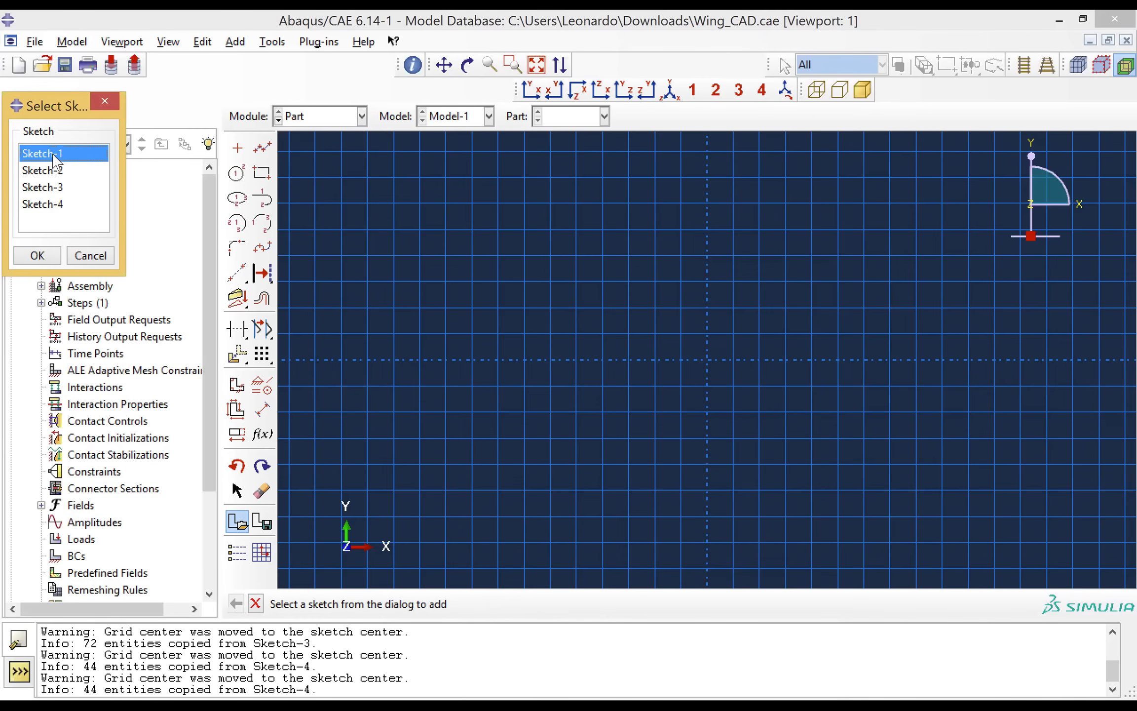
left_click(52, 260)
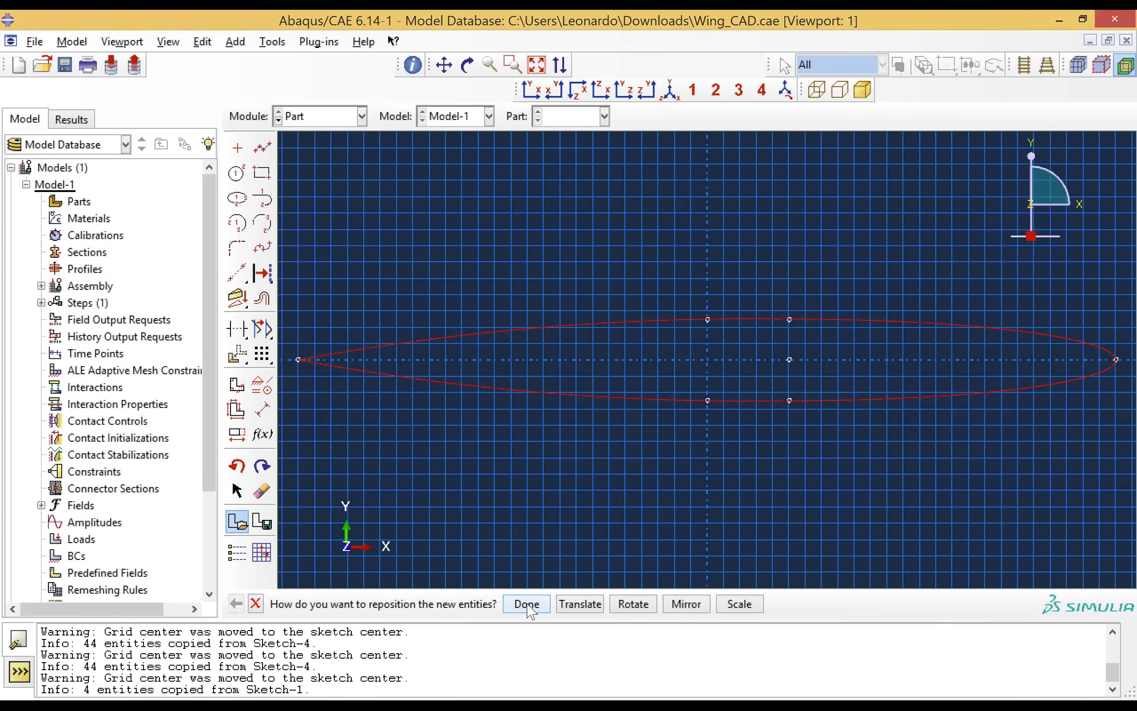
left_click(526, 604)
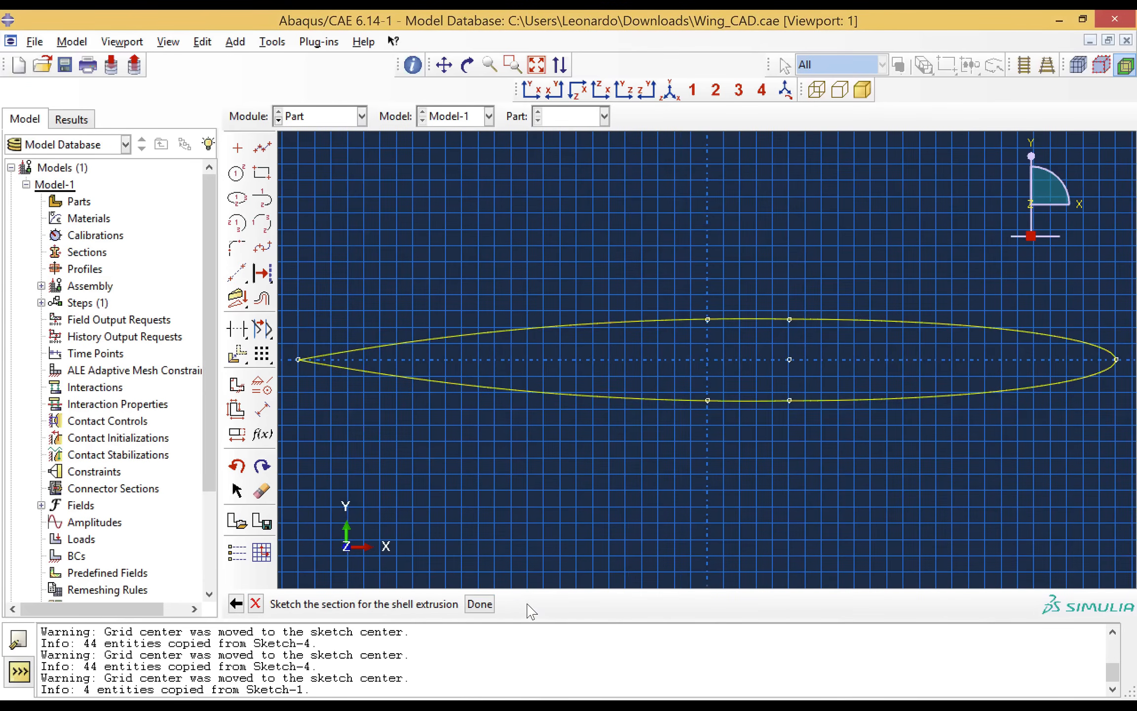
left_click(481, 604)
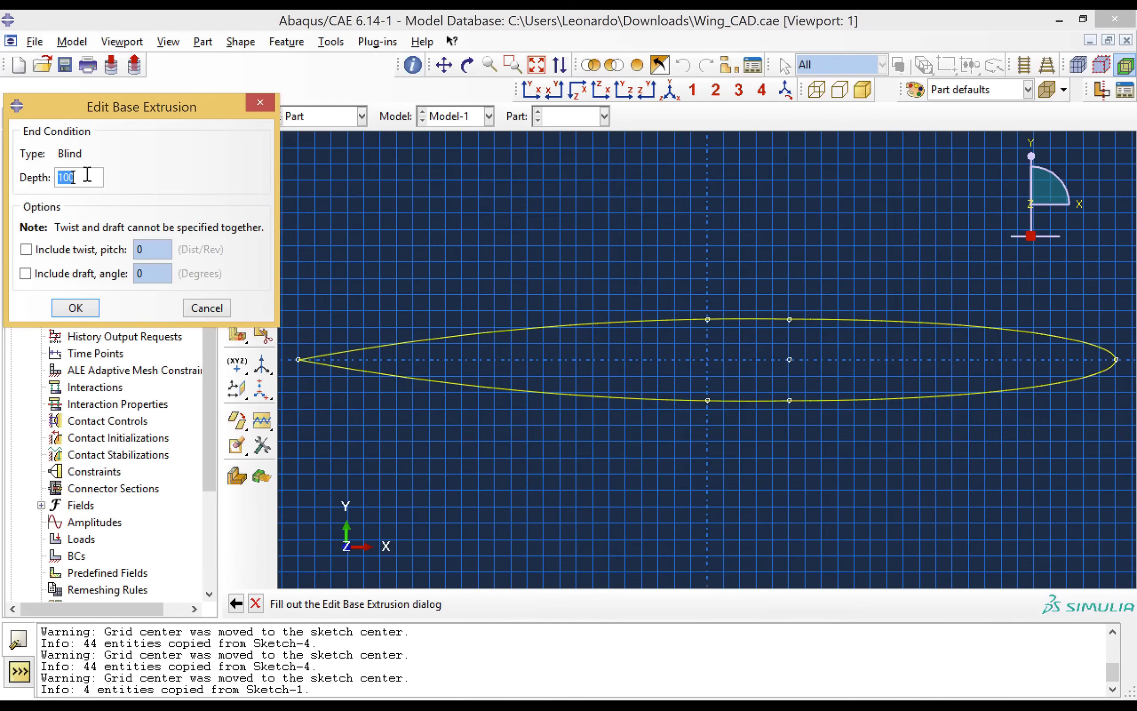
type("4000")
left_click(81, 308)
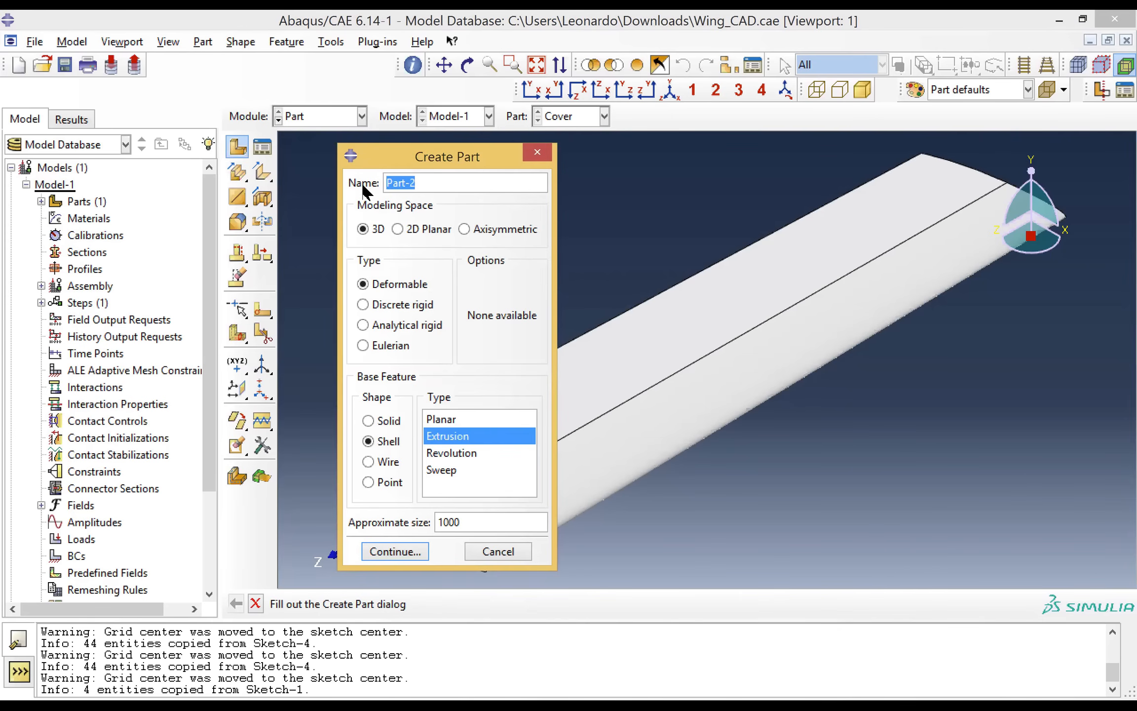
Step: Create a 3D deformable solid extrusion part named Ribs
type("Ribs")
left_click(387, 420)
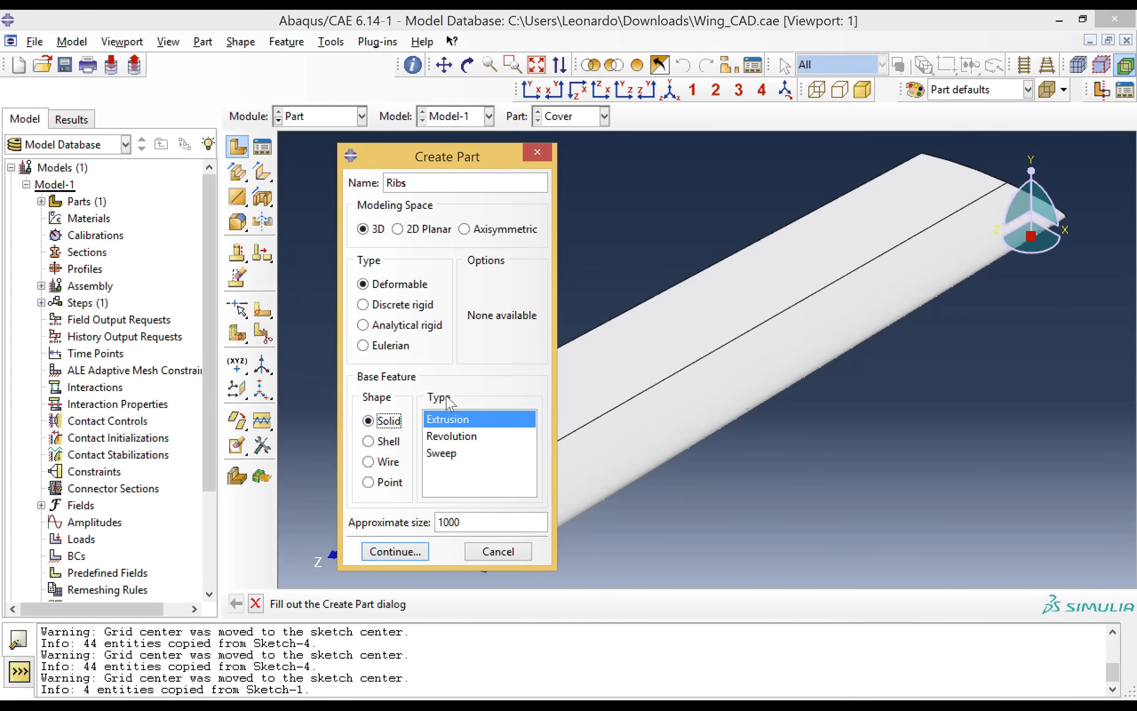
left_click(401, 551)
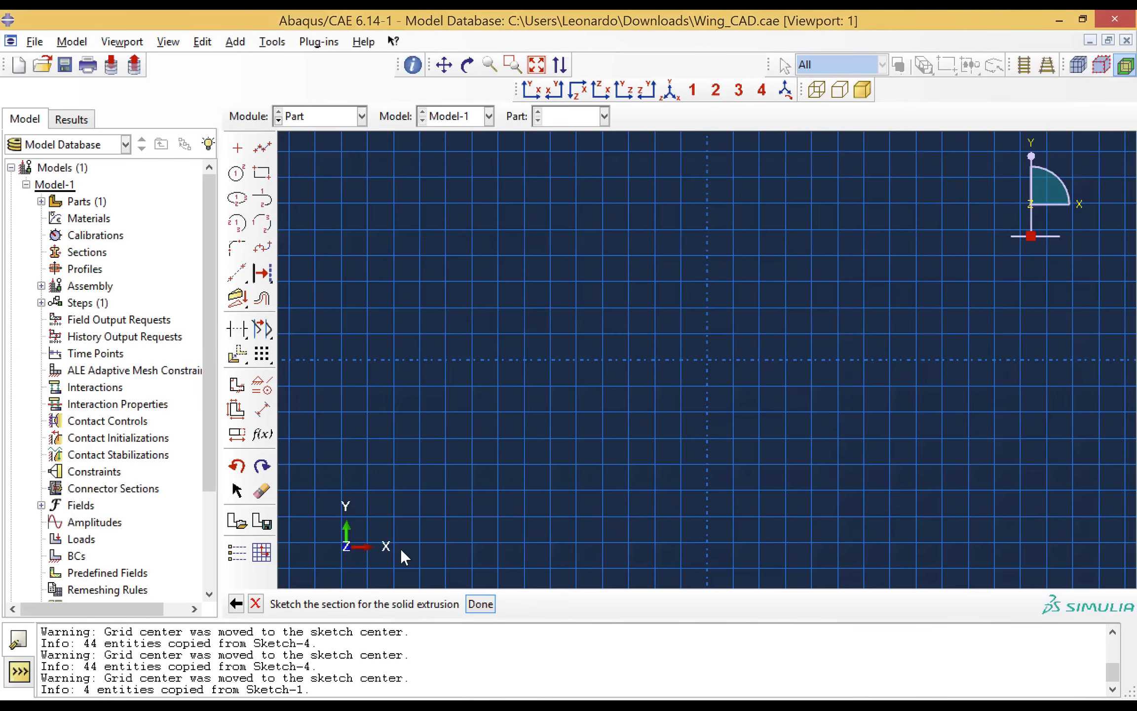
Step: Add the saved Sketch-3 rib profile as the section without repositioning it, and extrude it to a depth of 20
left_click(238, 520)
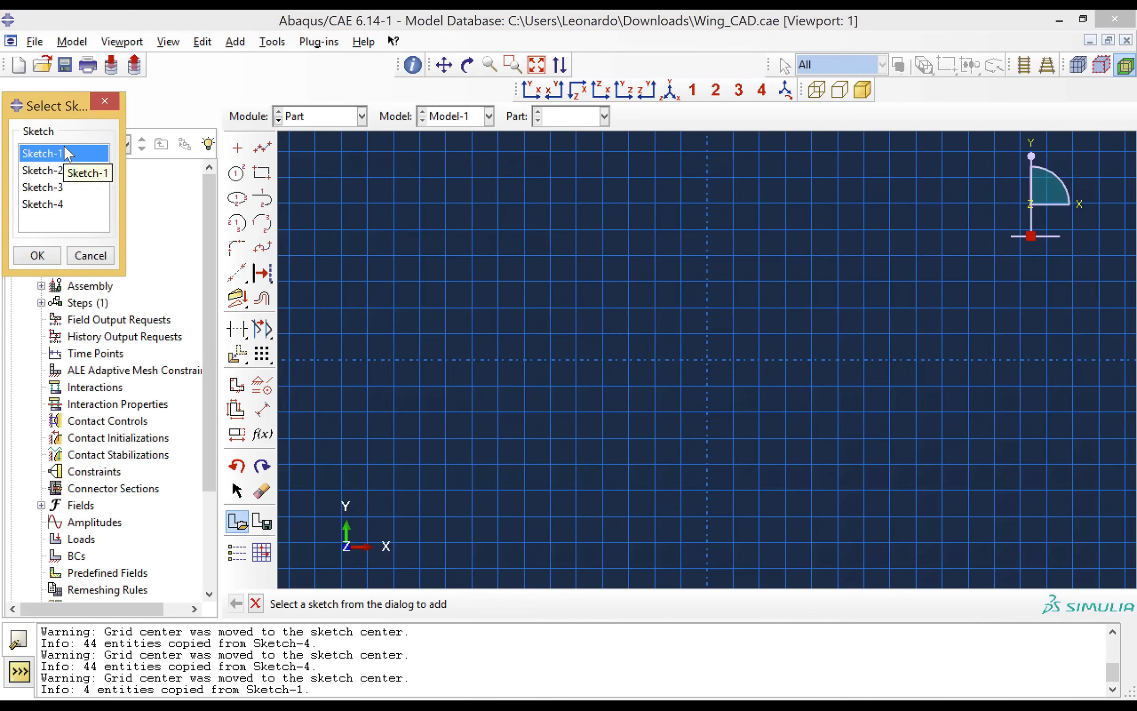
double_click(63, 187)
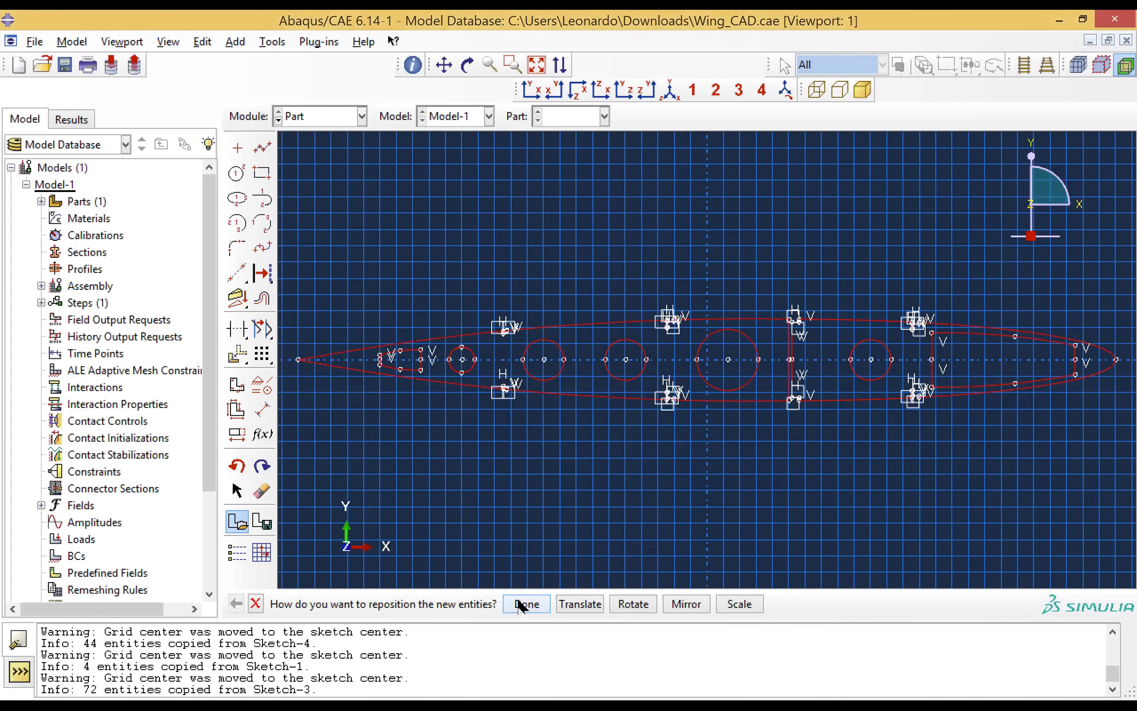
left_click(524, 605)
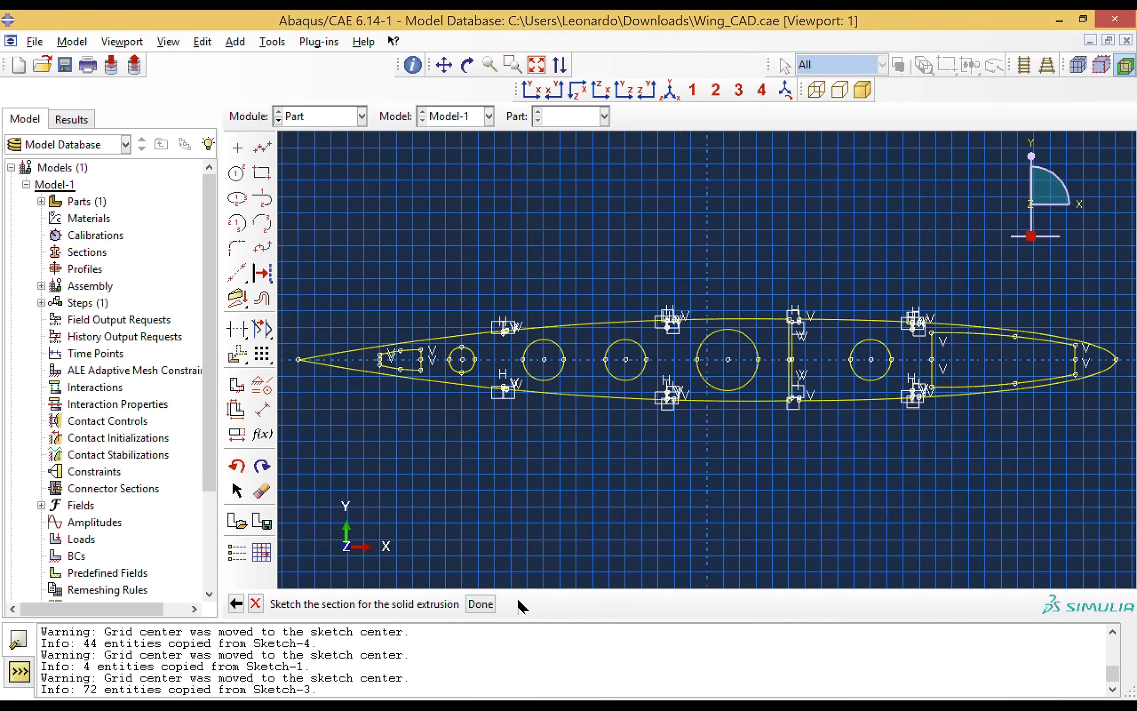
left_click(481, 604)
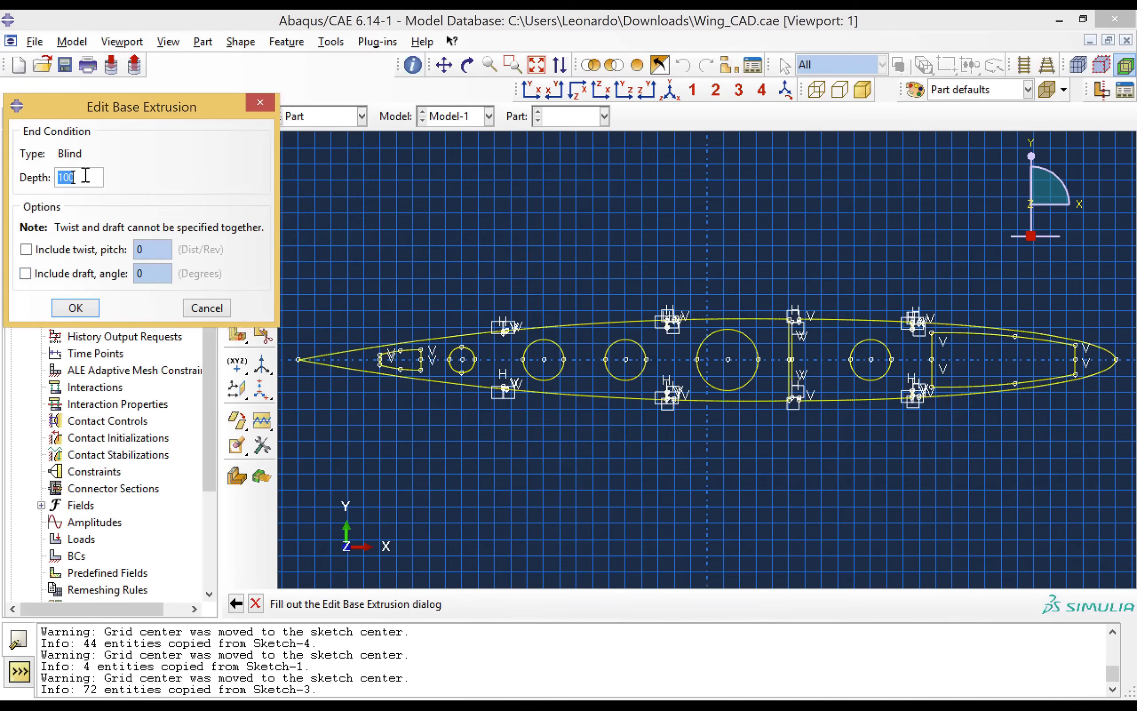
type("20")
left_click(85, 309)
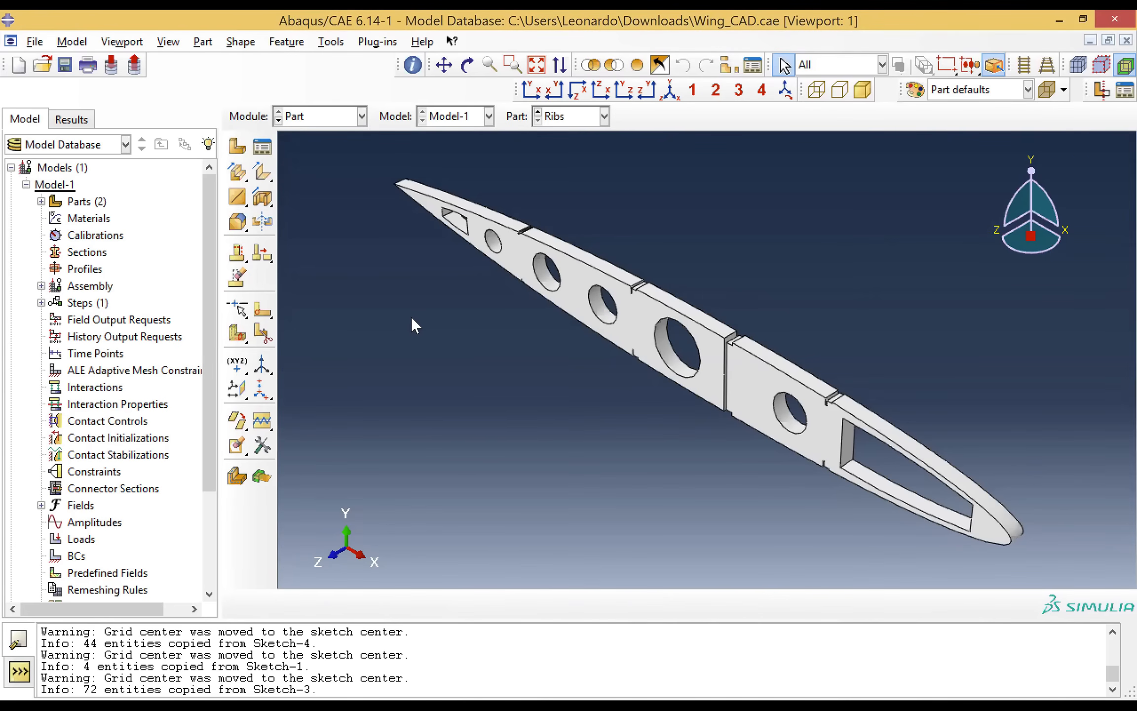
Step: Create a 3D deformable solid extrusion part named Spar
left_click(237, 148)
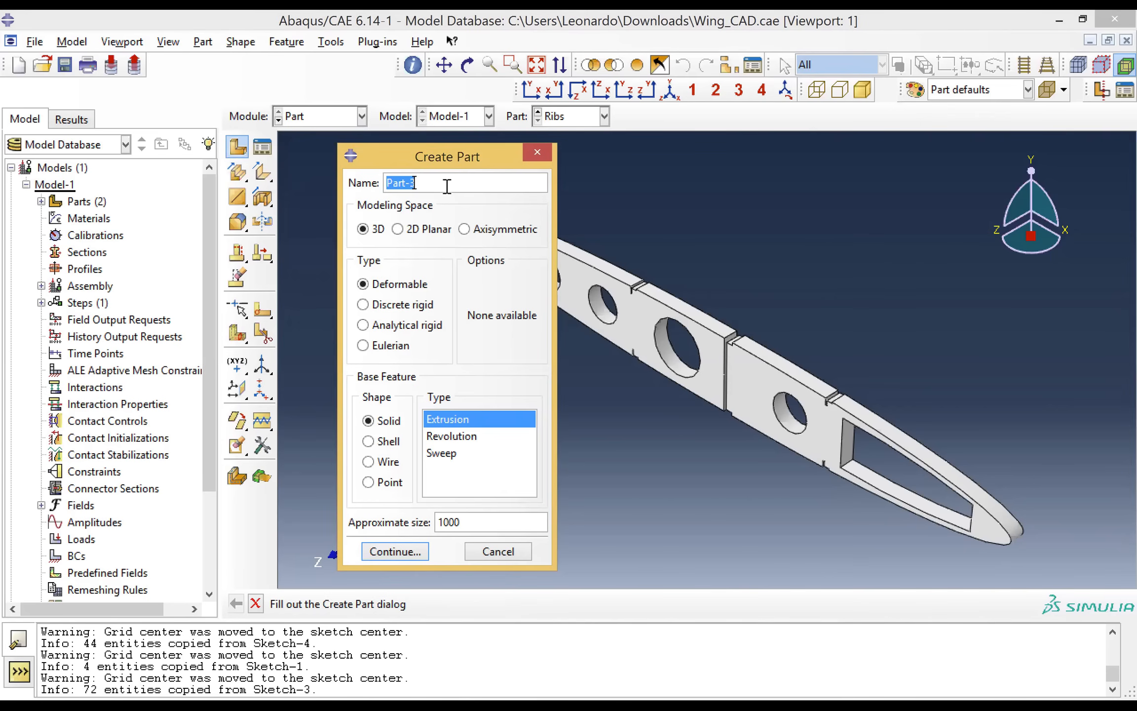
type("Spar")
left_click(395, 552)
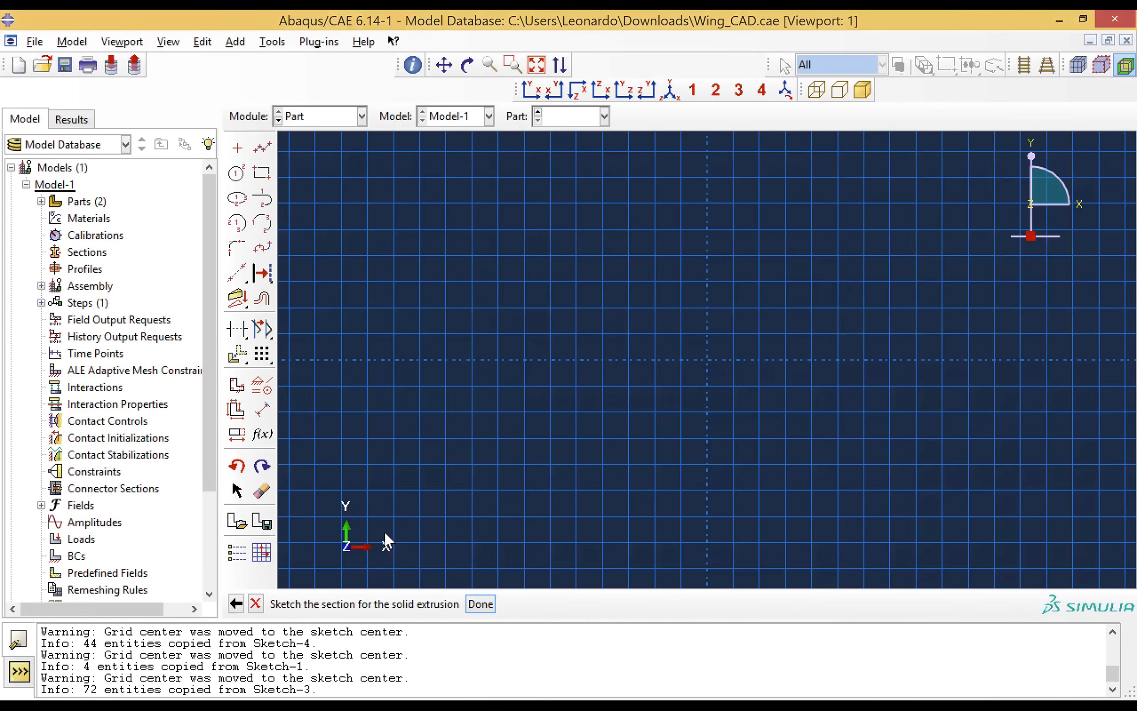
Step: Add the saved Sketch-4 and delete the small stringer profiles on both sides, keeping only the tall spar profile
left_click(237, 522)
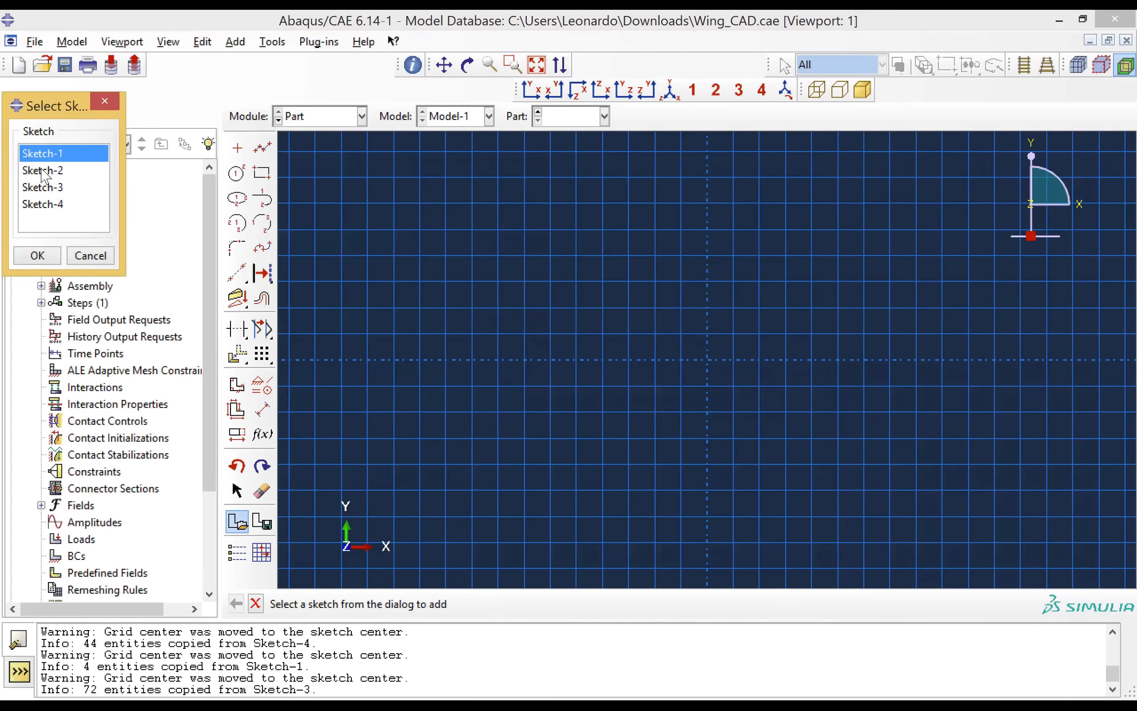
double_click(49, 204)
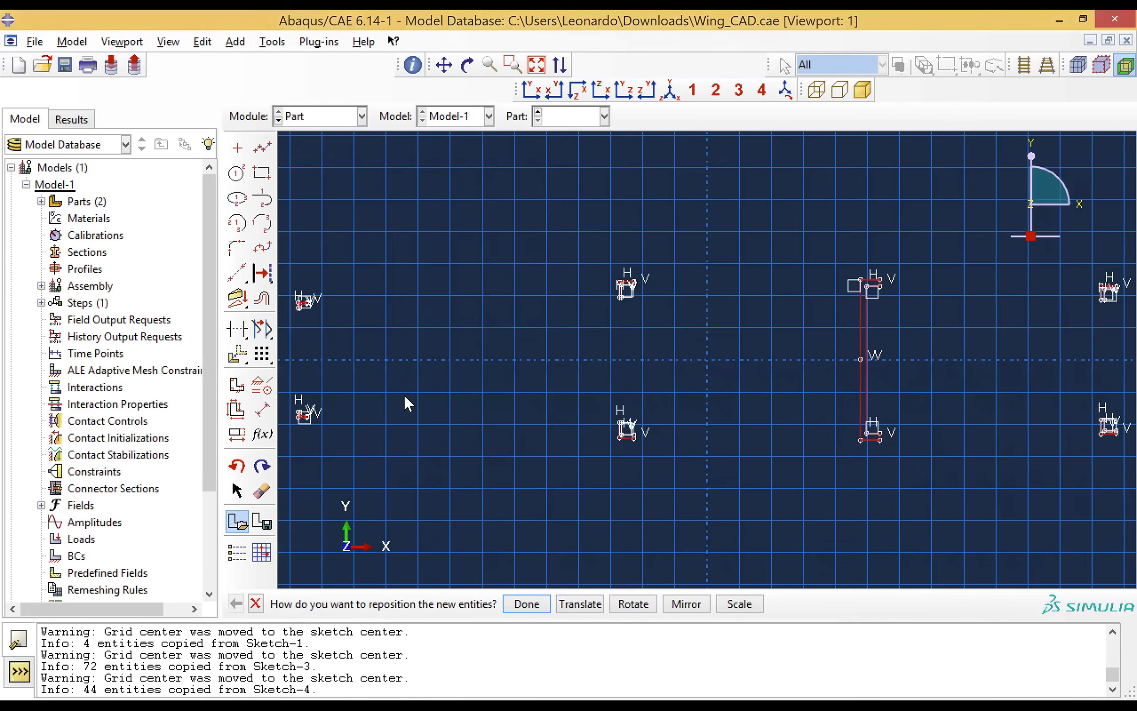
left_click(261, 491)
left_click_drag(288, 263, 666, 467)
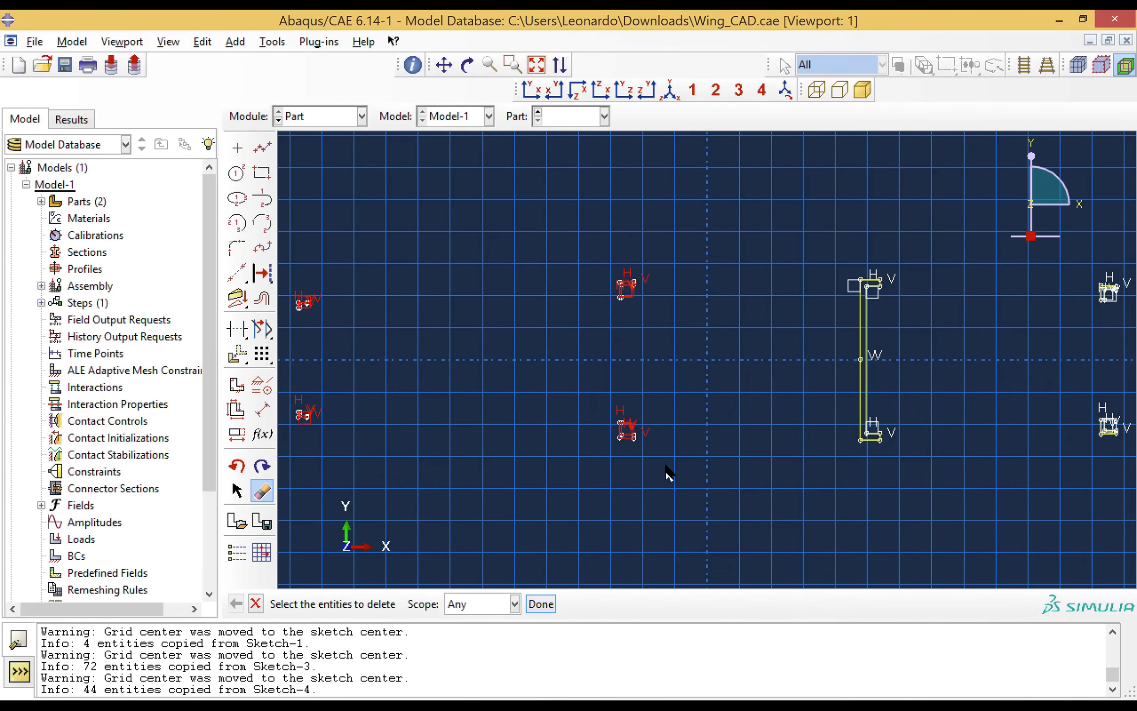
left_click_drag(1059, 269, 1110, 467)
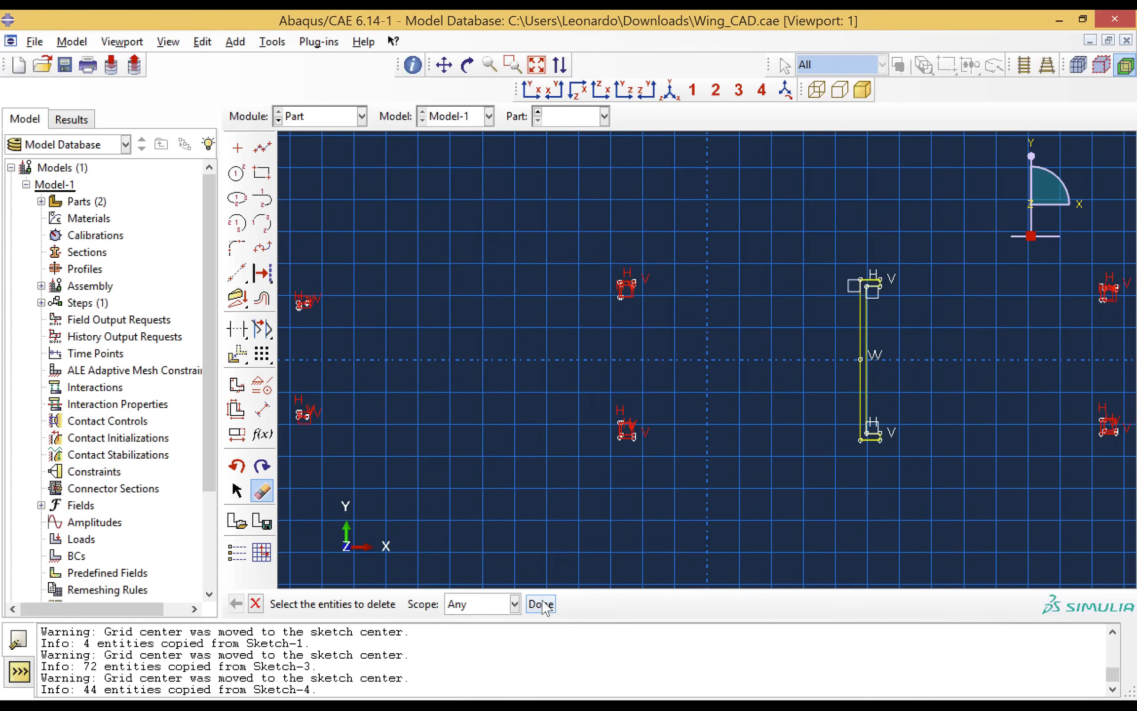
left_click(541, 603)
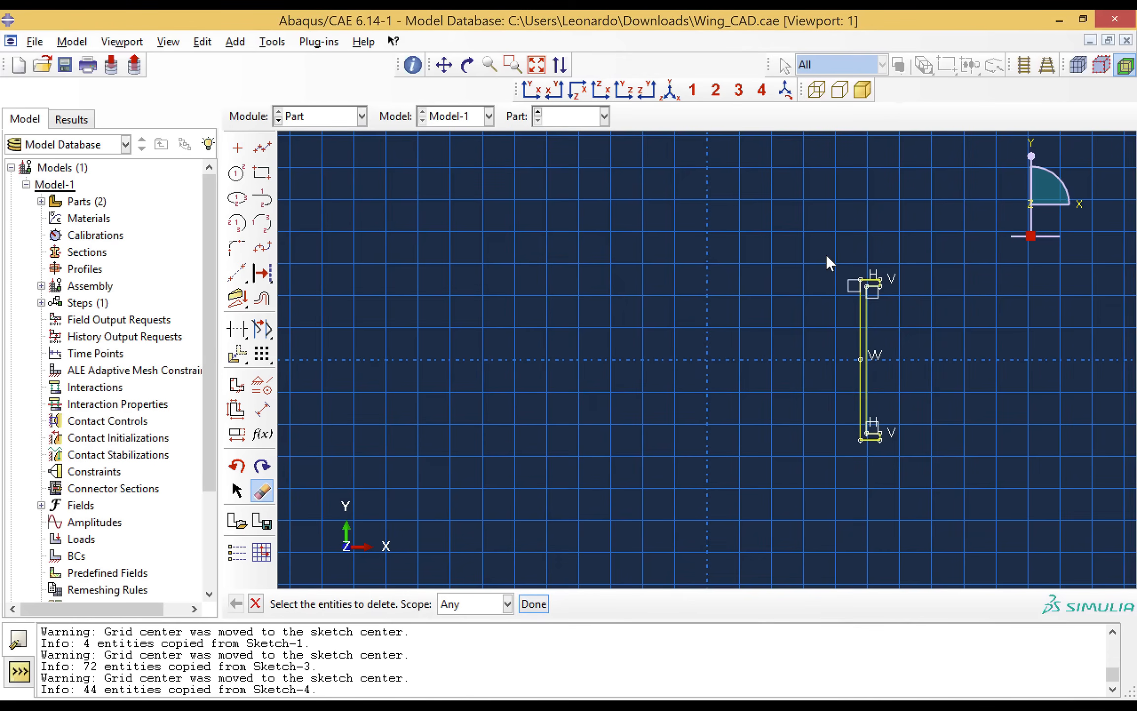
left_click(873, 292)
left_click(542, 606)
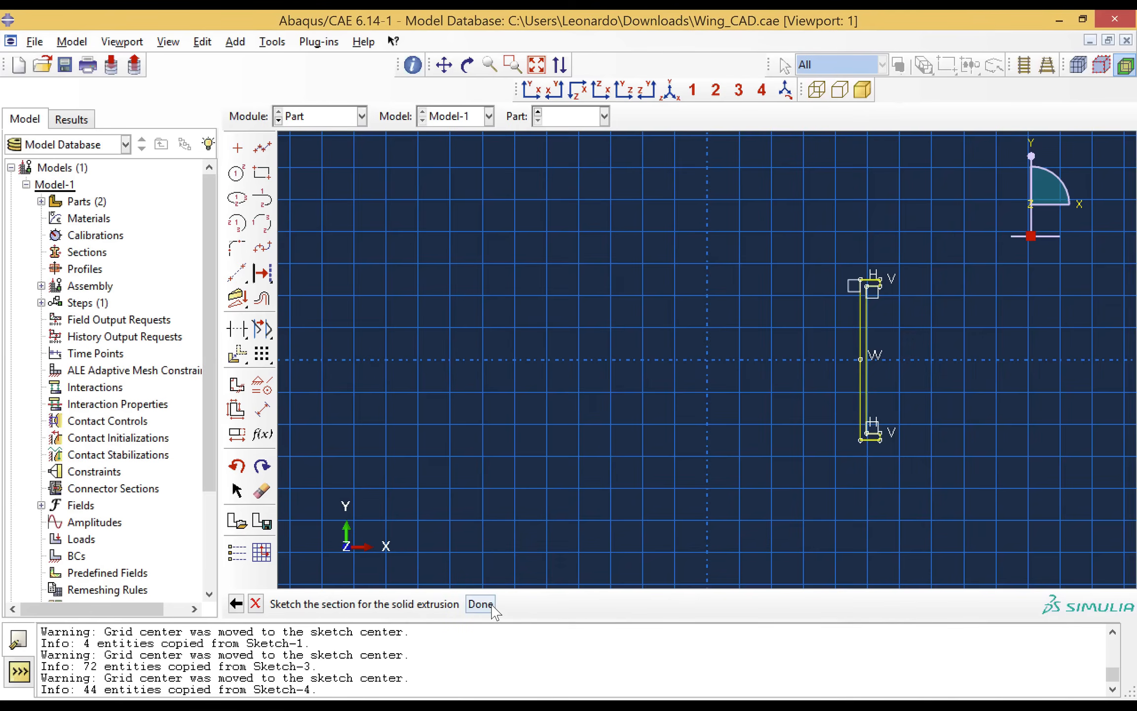
Step: Finish the spar section and extrude it to a depth of 4000
left_click(492, 607)
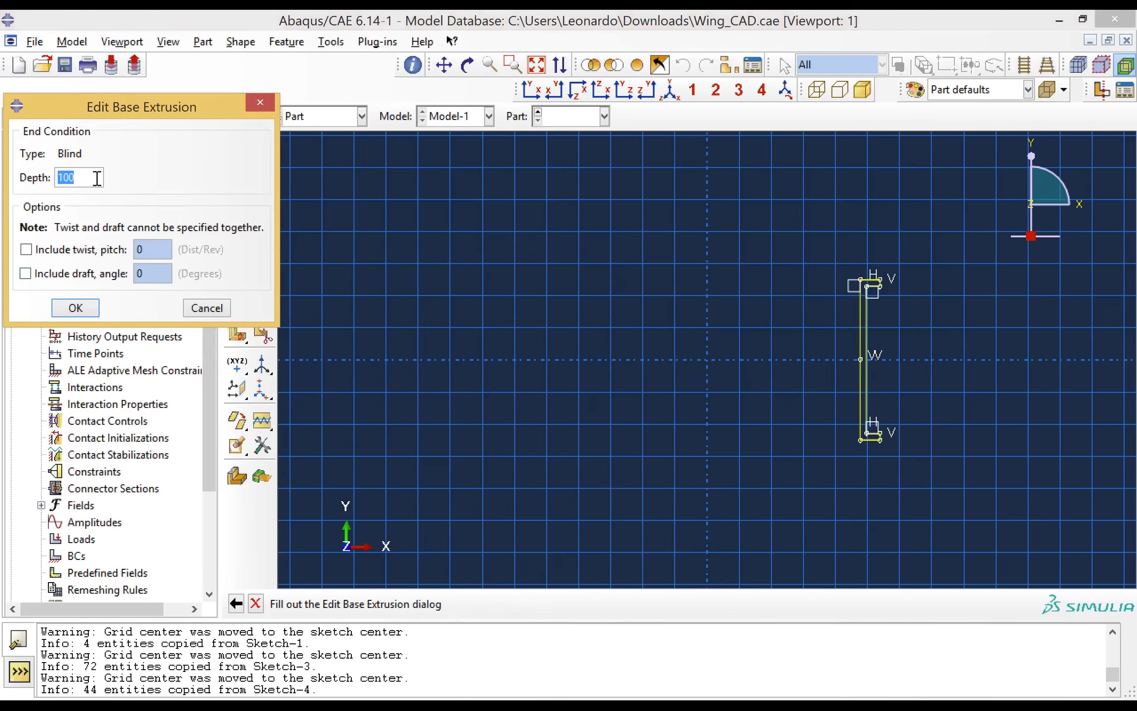
type("4000")
left_click(75, 310)
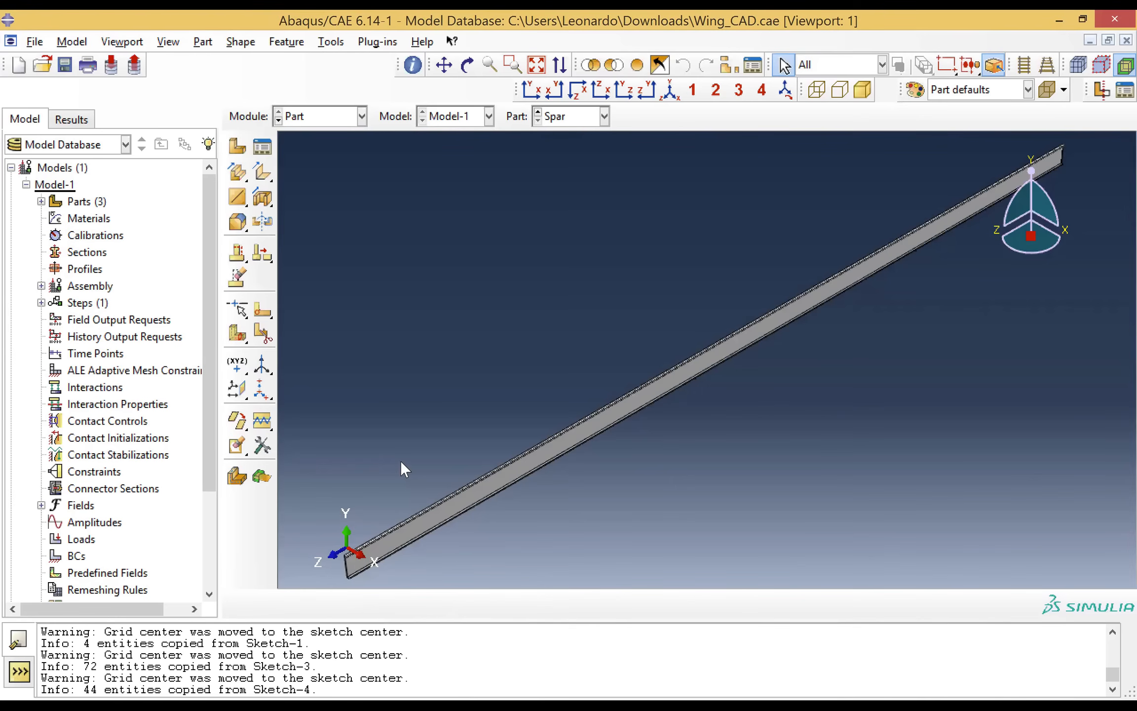
Step: Create a 3D deformable solid extrusion part named Stringers
left_click(238, 146)
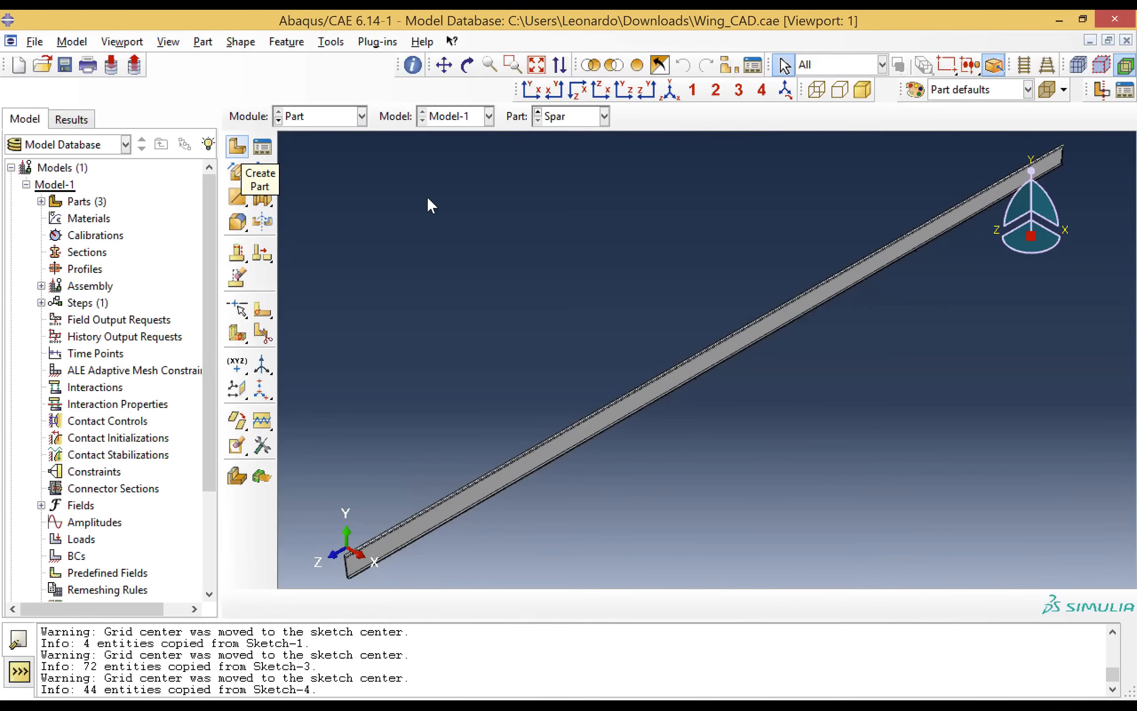
type("String")
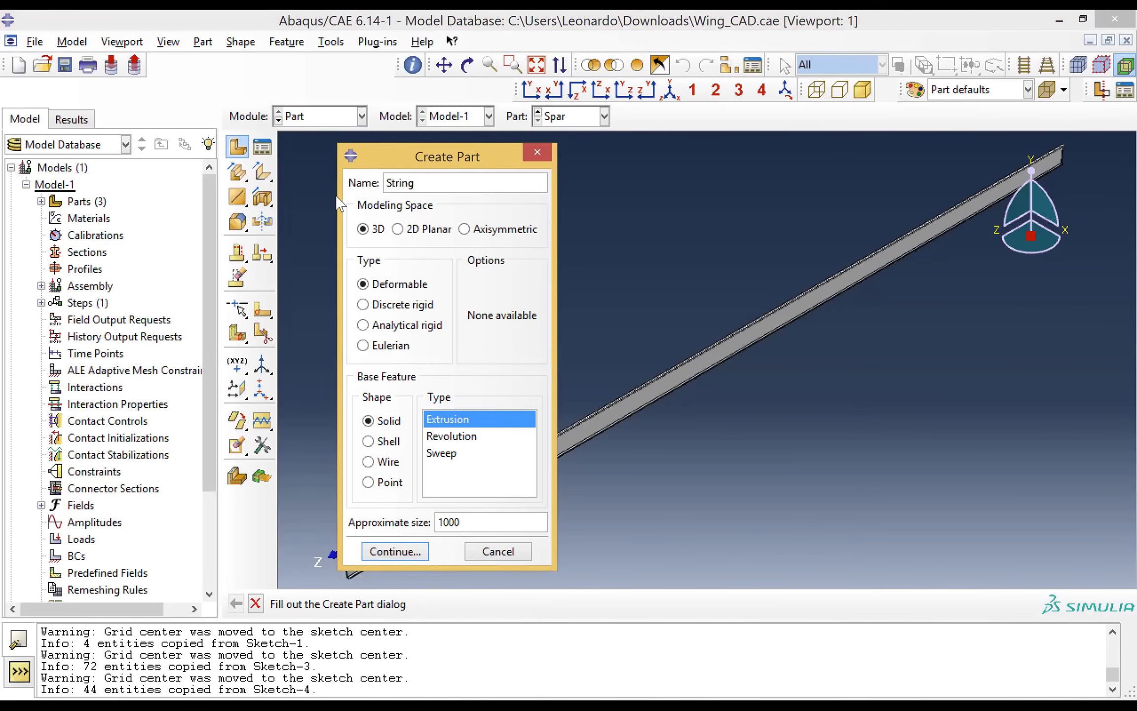
type("ers")
left_click(406, 556)
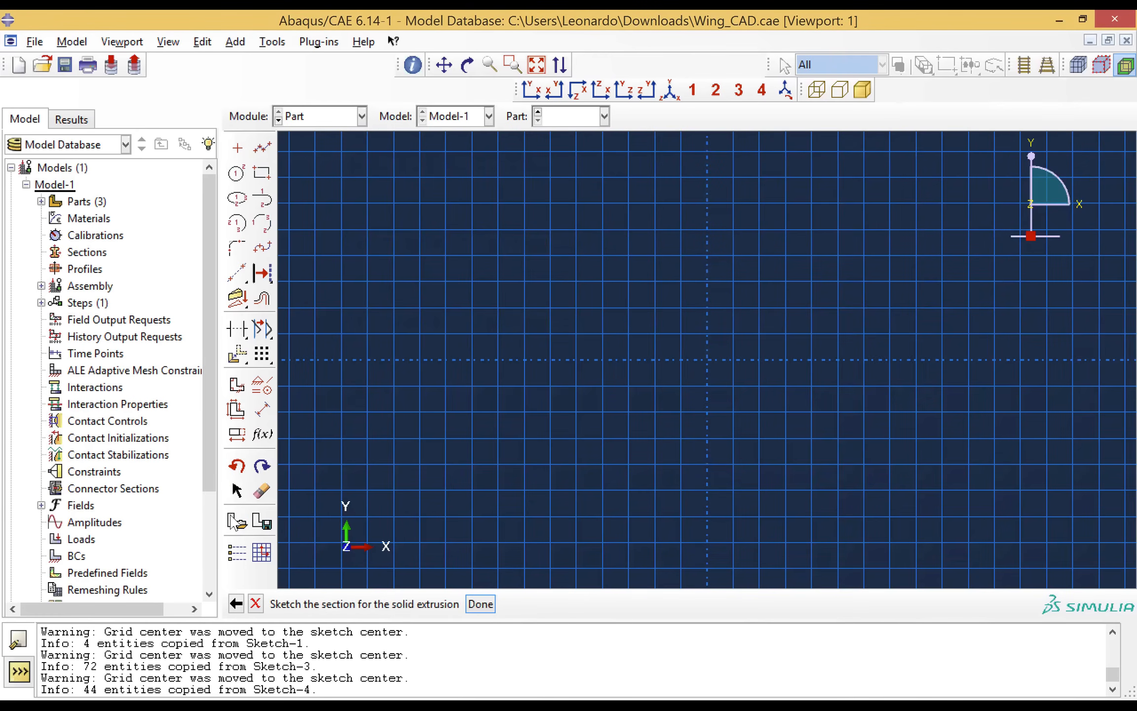
Step: Add the saved Sketch-4 and delete the tall spar profile, keeping only the small stringer profiles
left_click(237, 522)
left_click(42, 204)
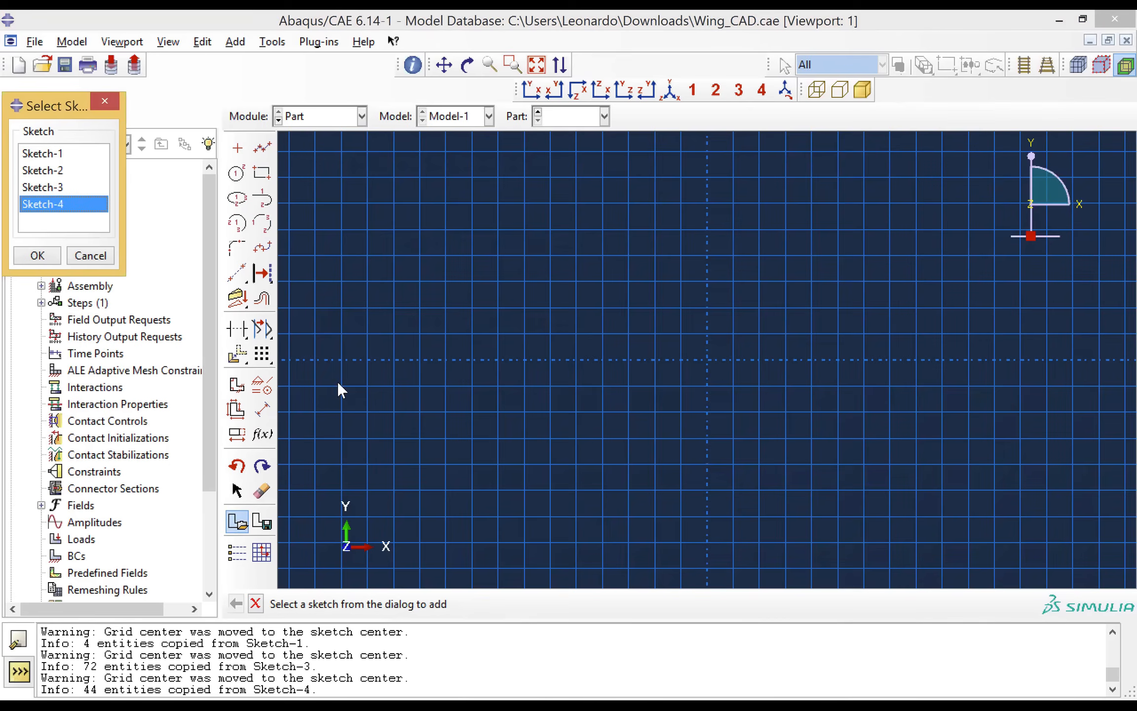
key("Return")
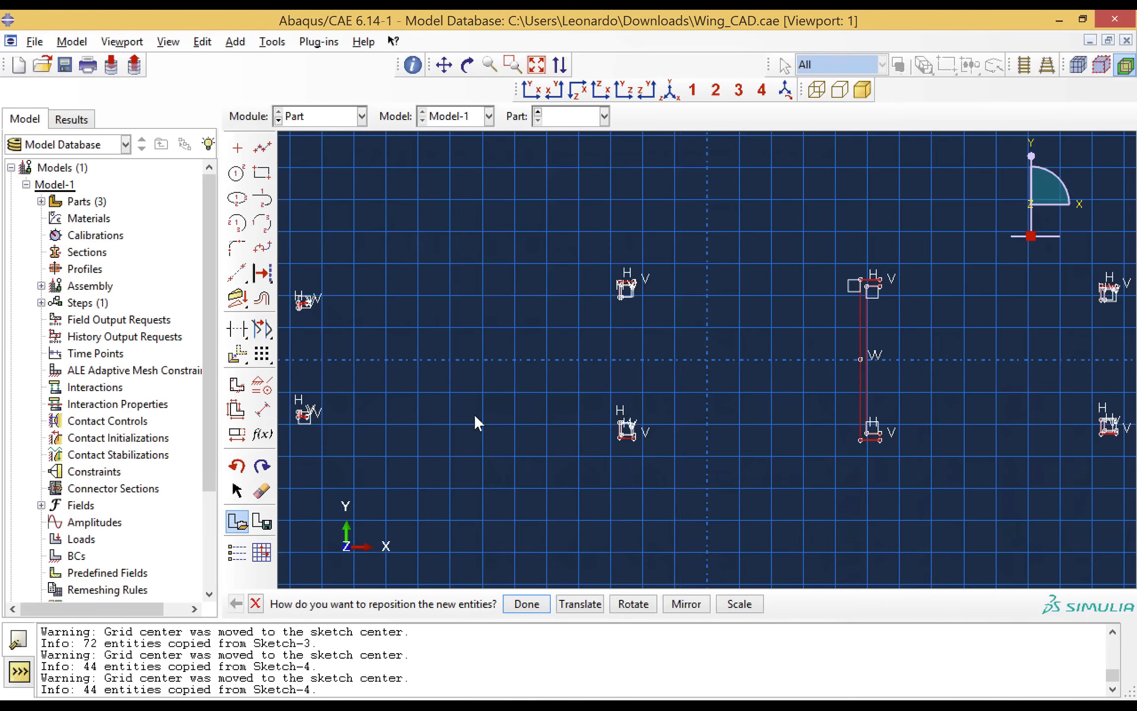
left_click(261, 490)
left_click_drag(821, 248, 912, 475)
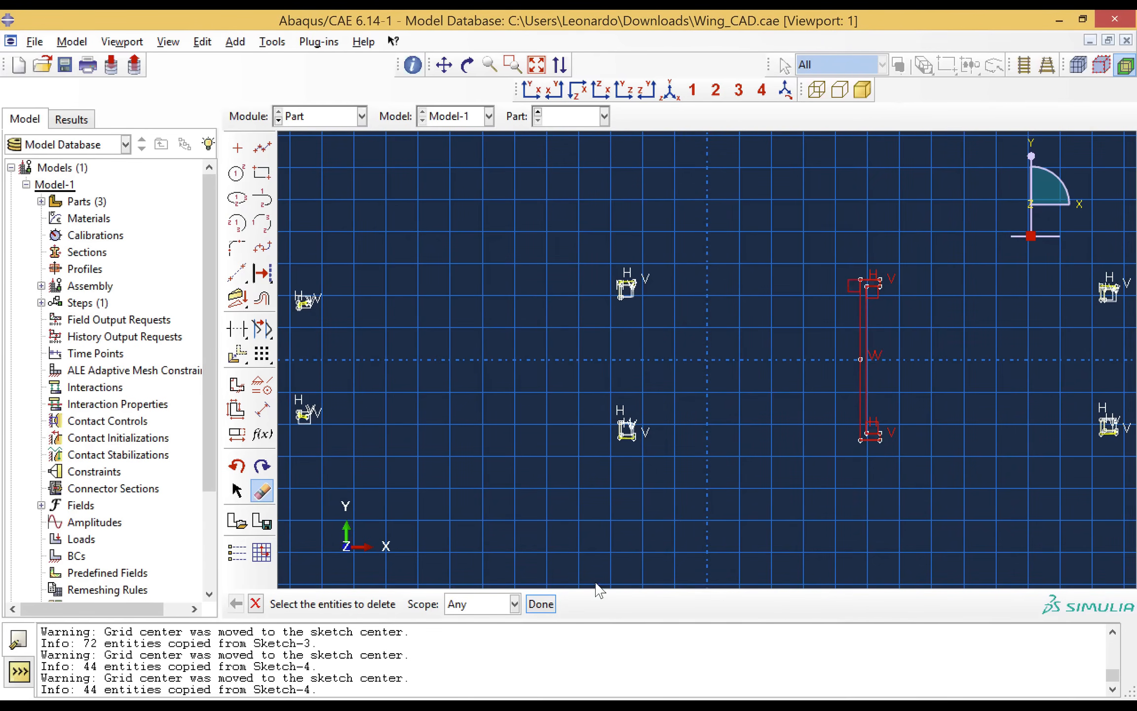
left_click(544, 603)
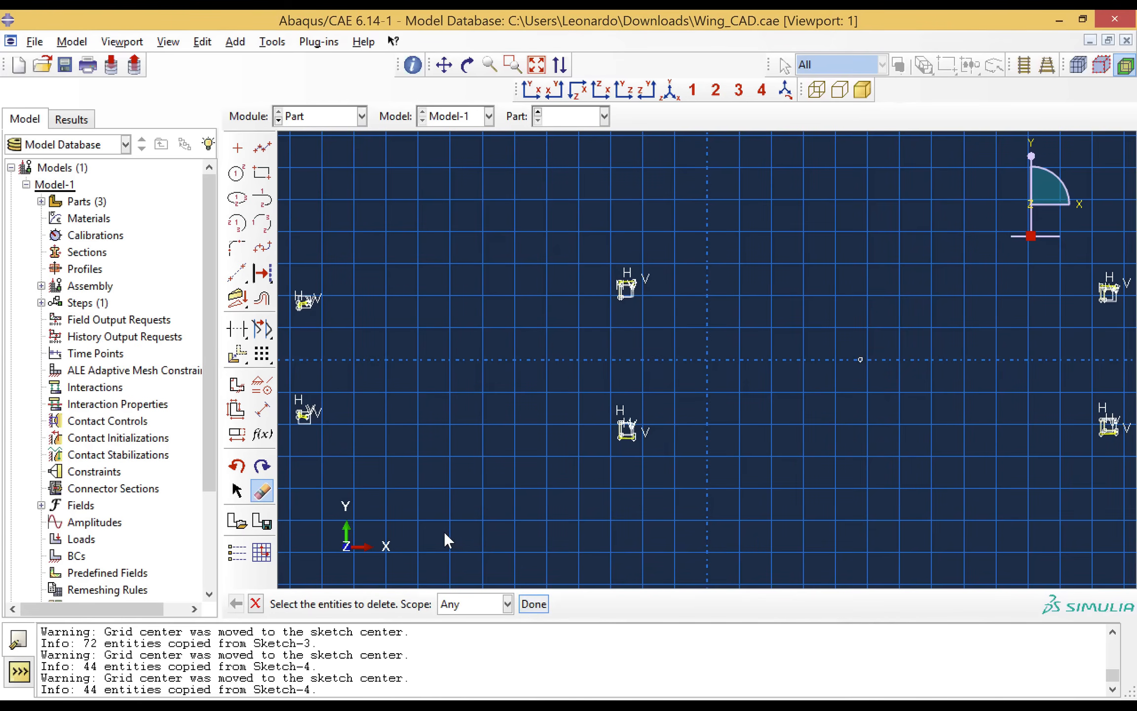
left_click(534, 604)
Step: Finish the stringer section and extrude it to a depth of 4000
left_click(481, 603)
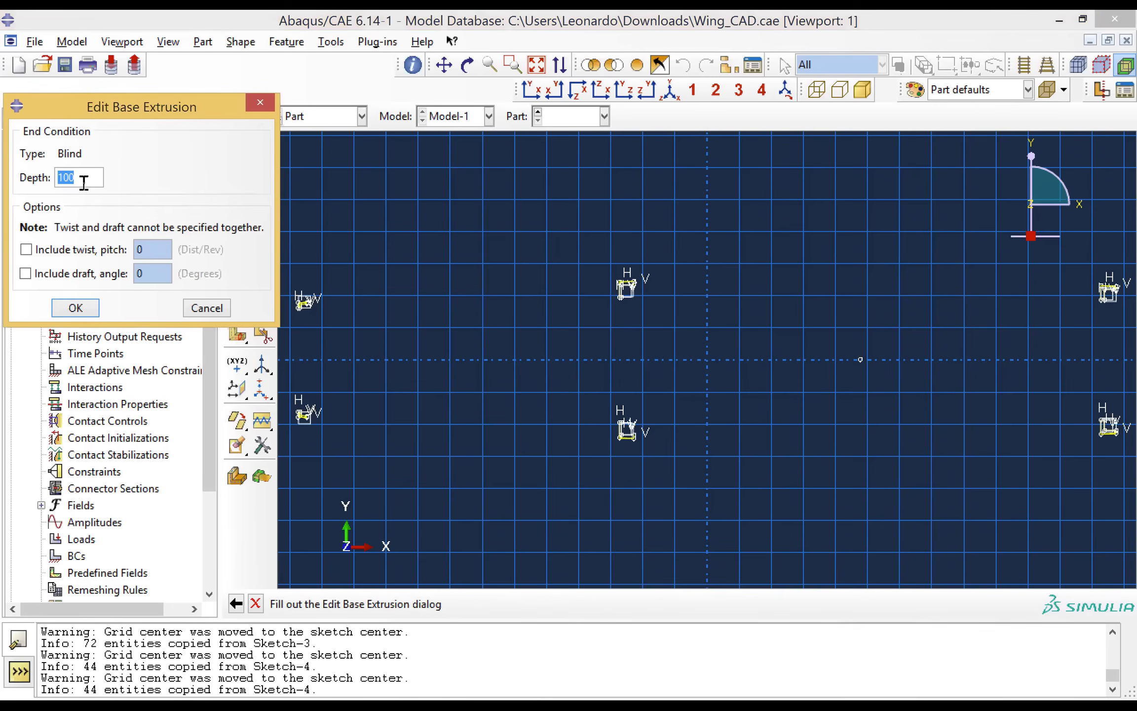
type("4000")
left_click(75, 308)
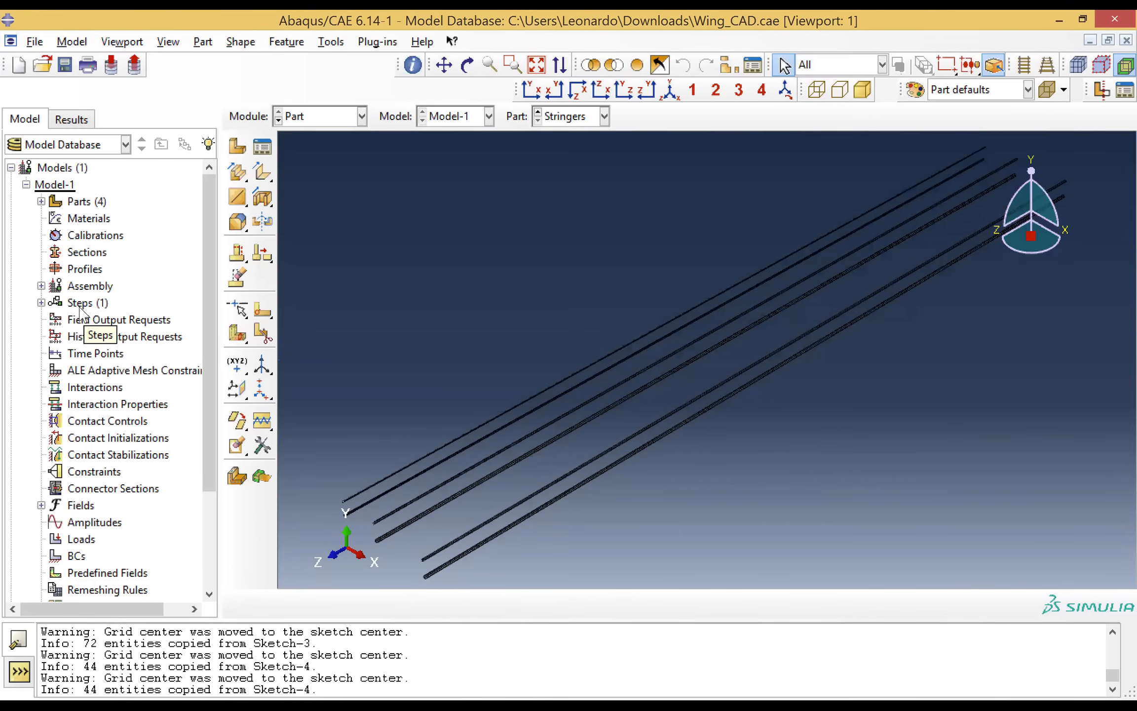
Step: Switch to the Ribs part and convert its entire solid cell to a shell
left_click(562, 120)
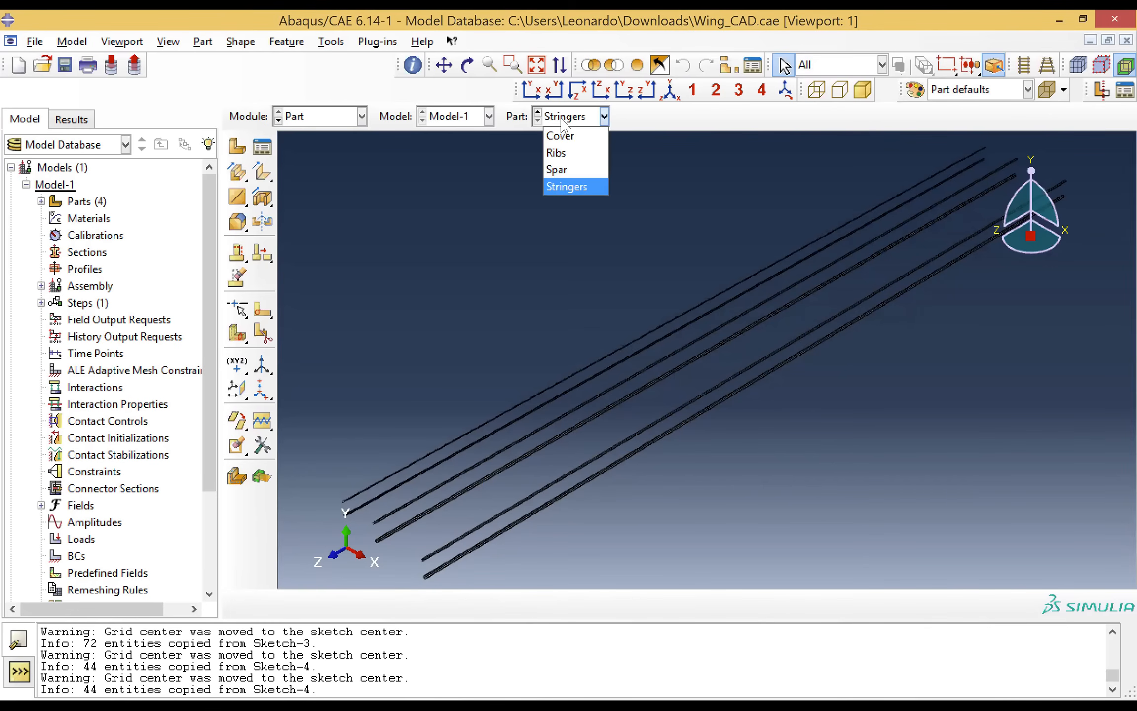
left_click(573, 150)
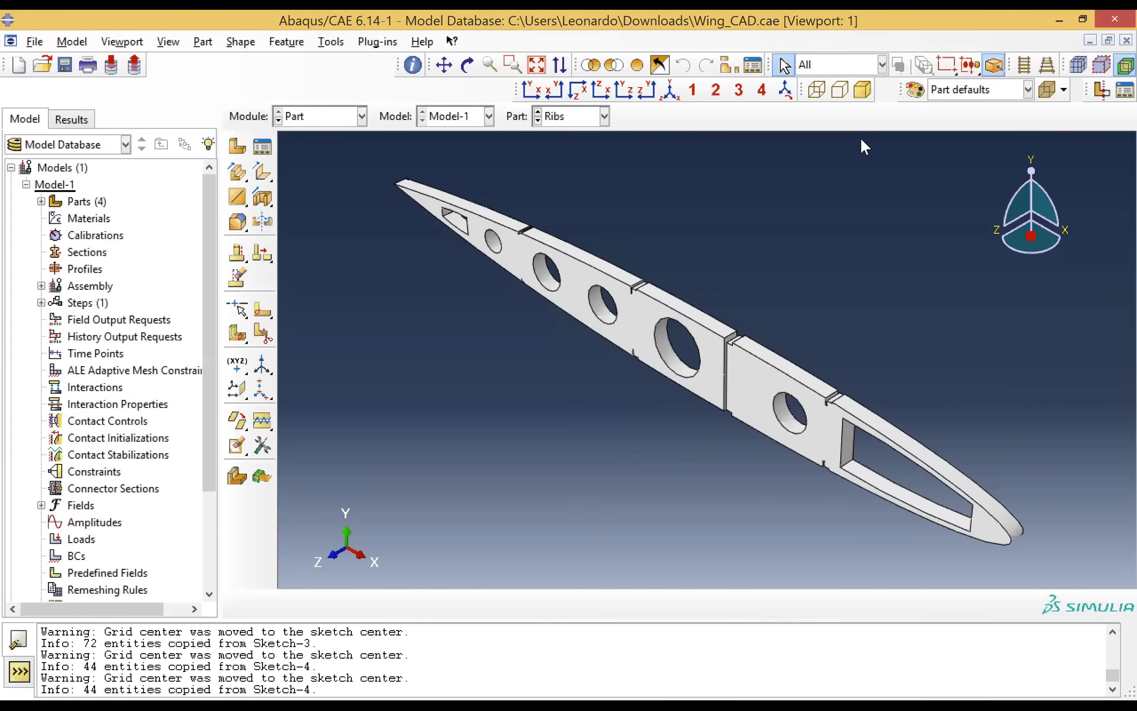
left_click(263, 173)
left_click_drag(263, 173, 416, 174)
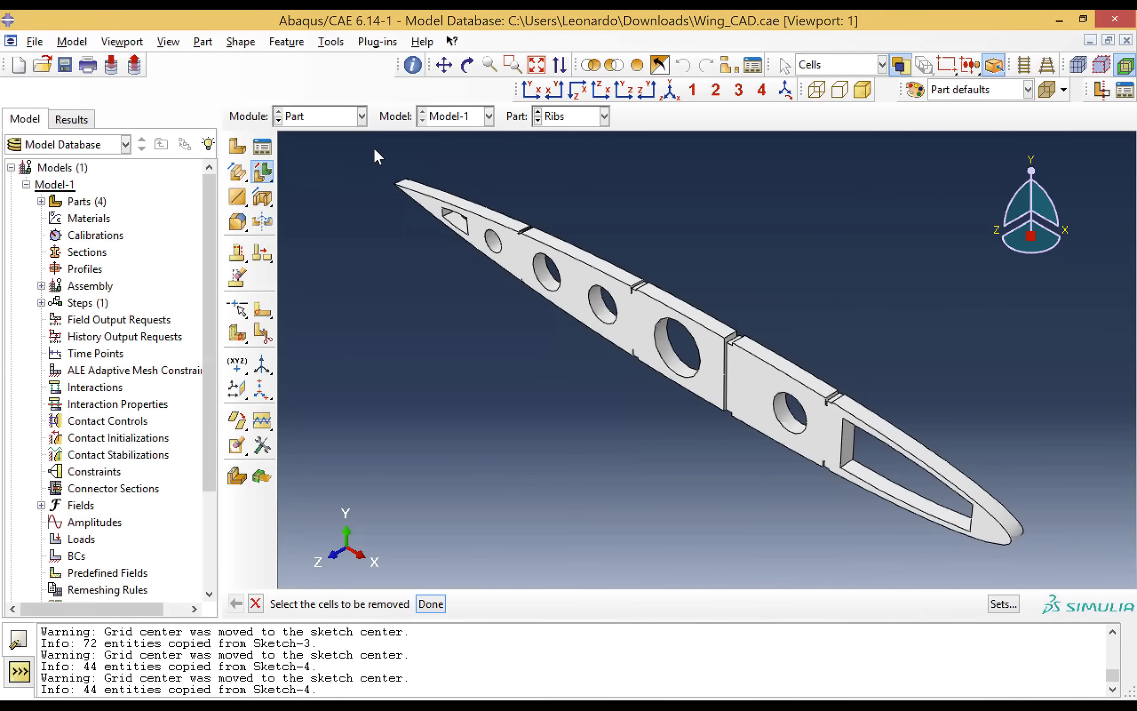
left_click_drag(374, 149, 1033, 567)
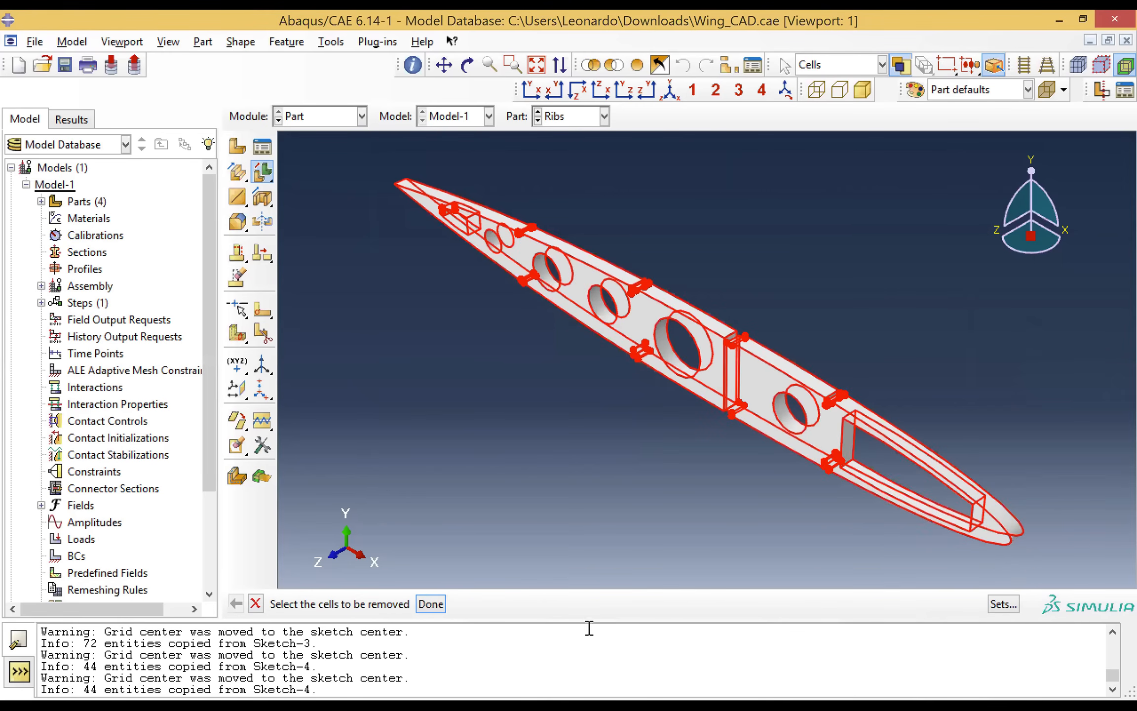
left_click(431, 605)
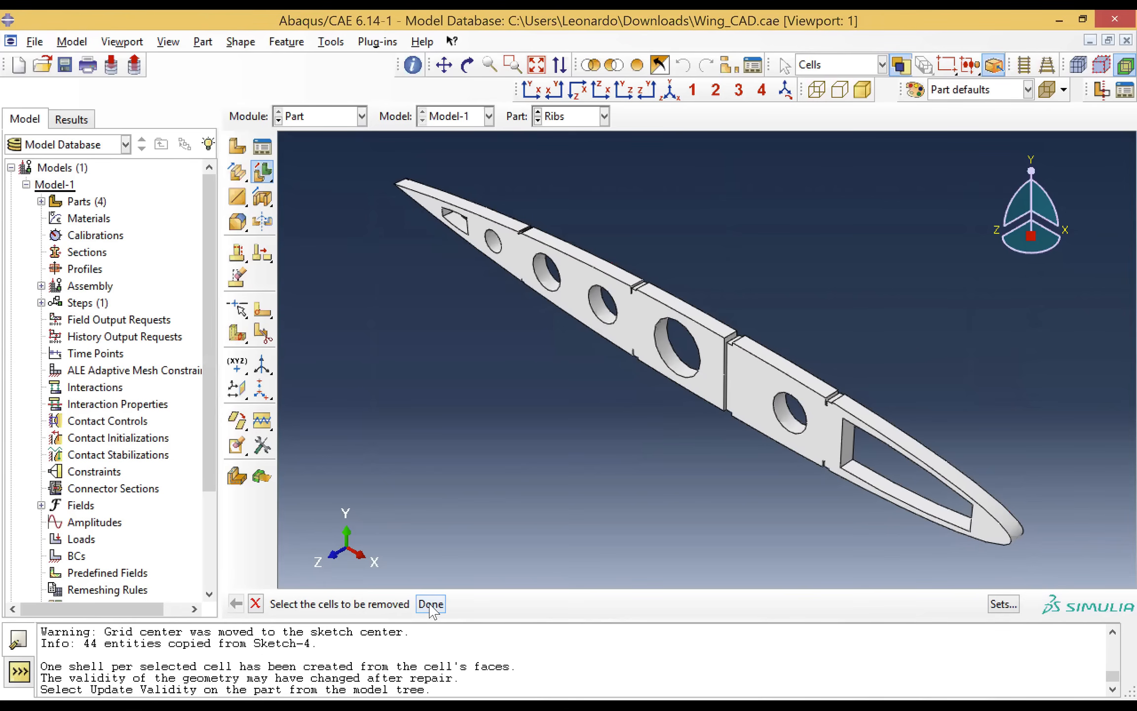
Step: Remove the two large front side faces of the rib, on either side of the spar slot
left_click(237, 448)
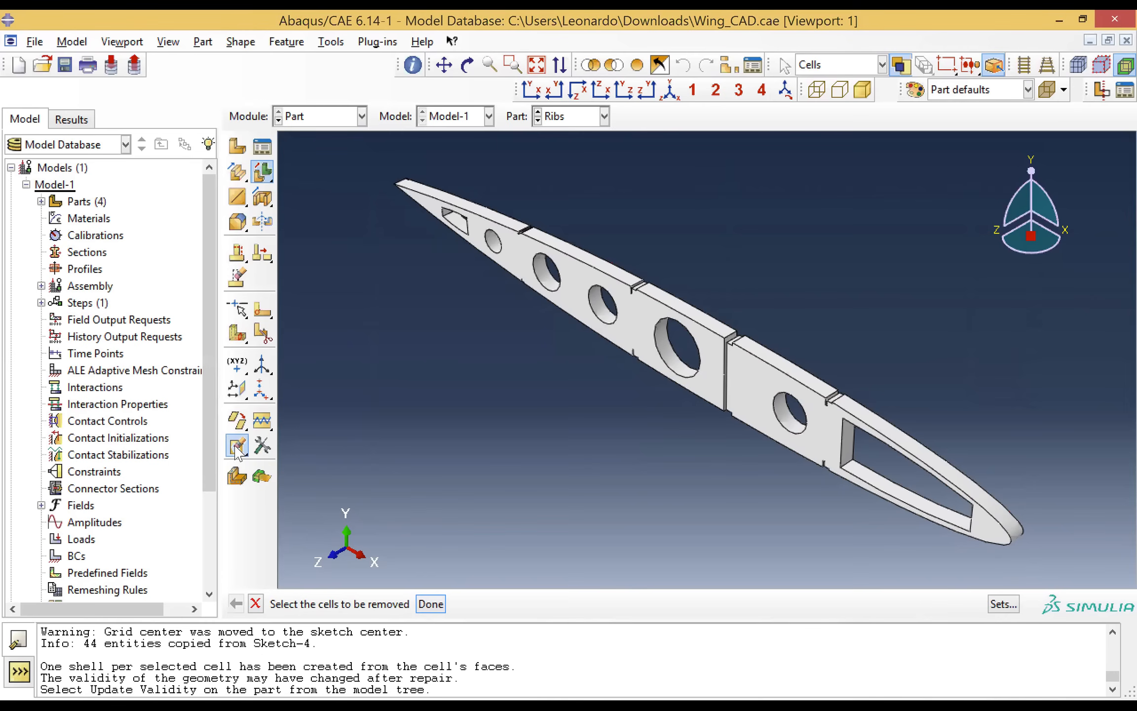
left_click(579, 321)
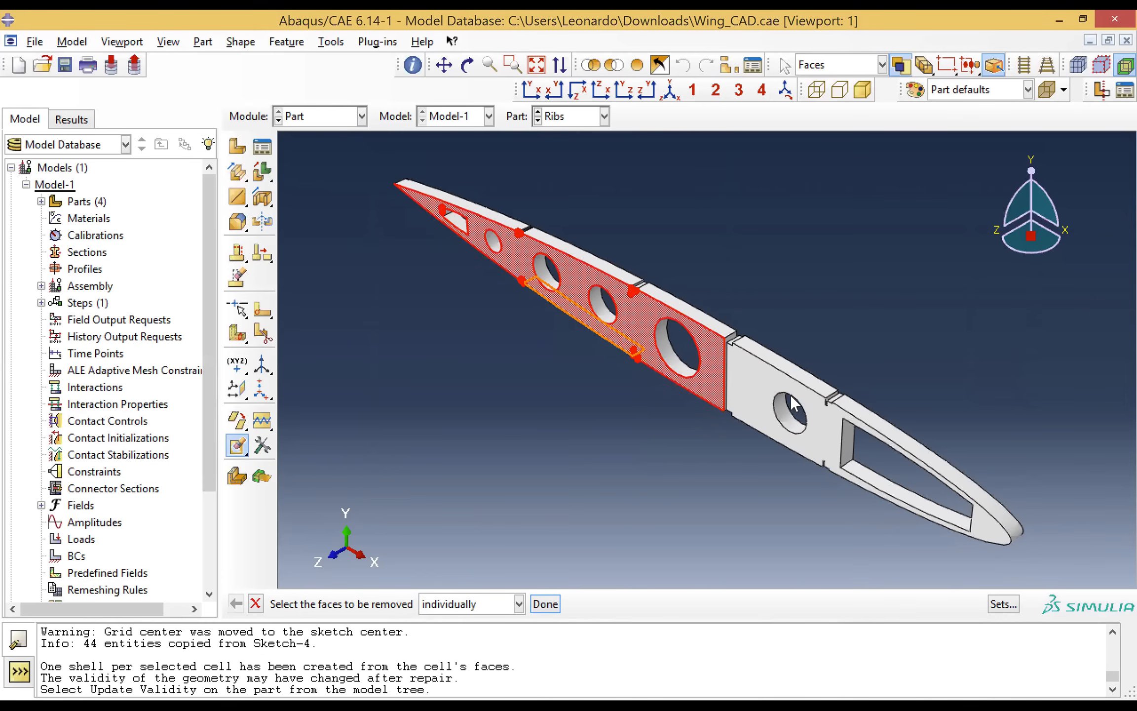
left_click(751, 393, "shift")
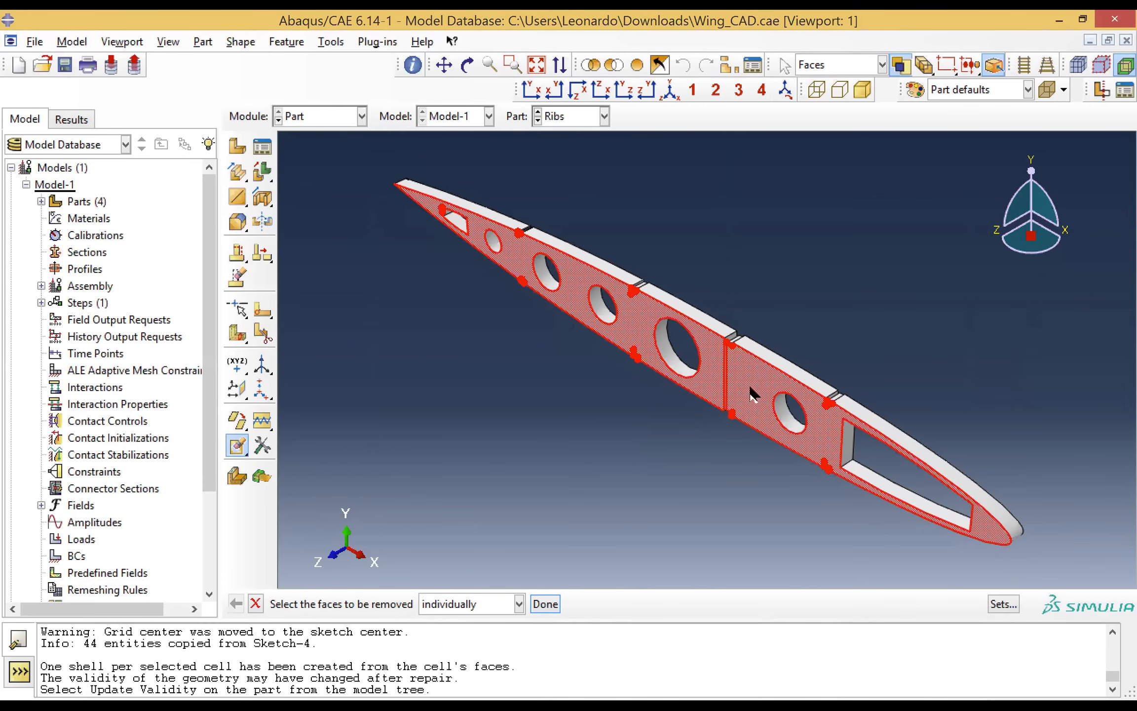
left_click(545, 604)
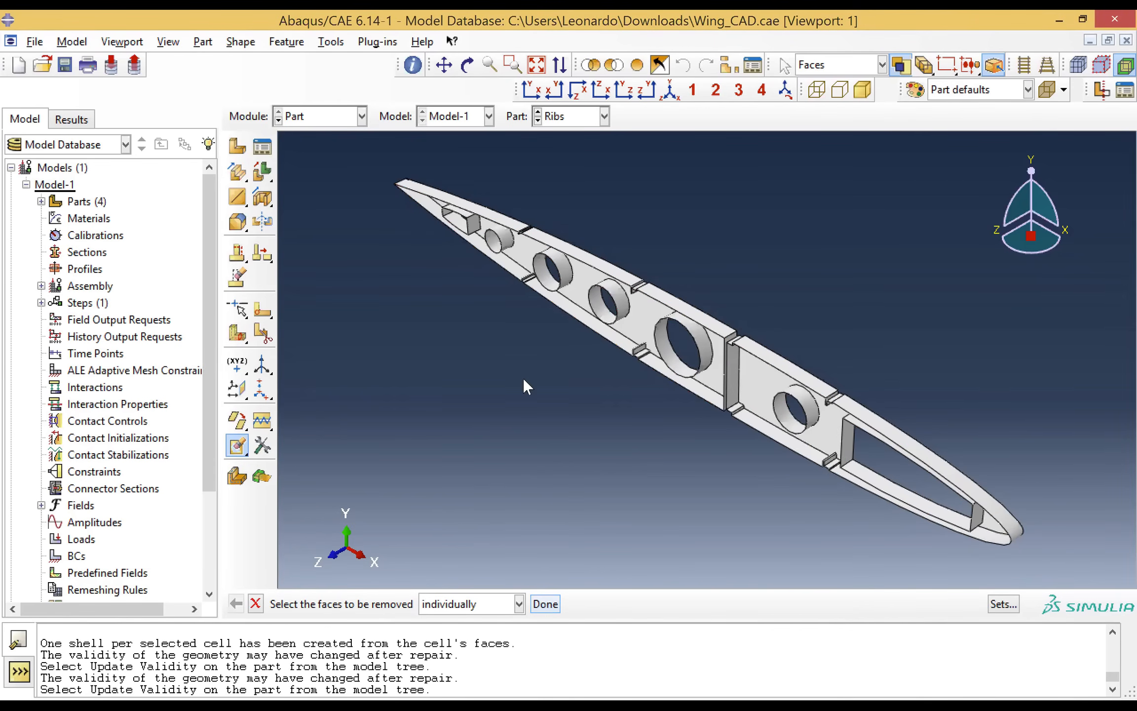
left_click(502, 247)
left_click(565, 286)
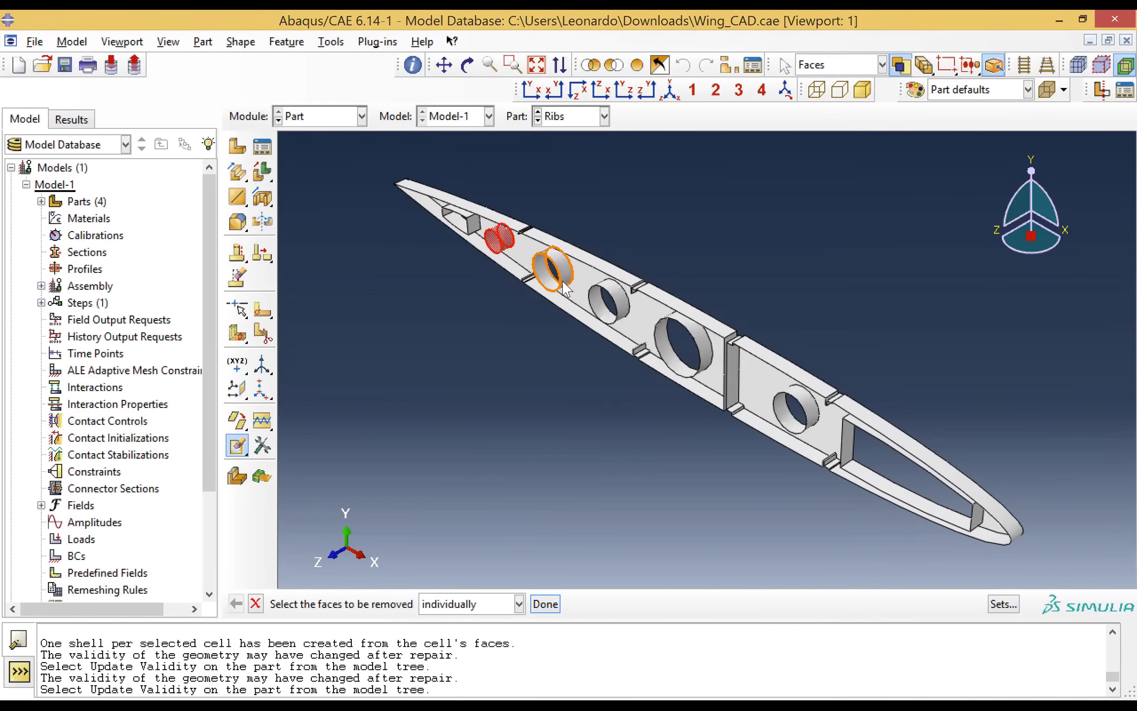
left_click(614, 306)
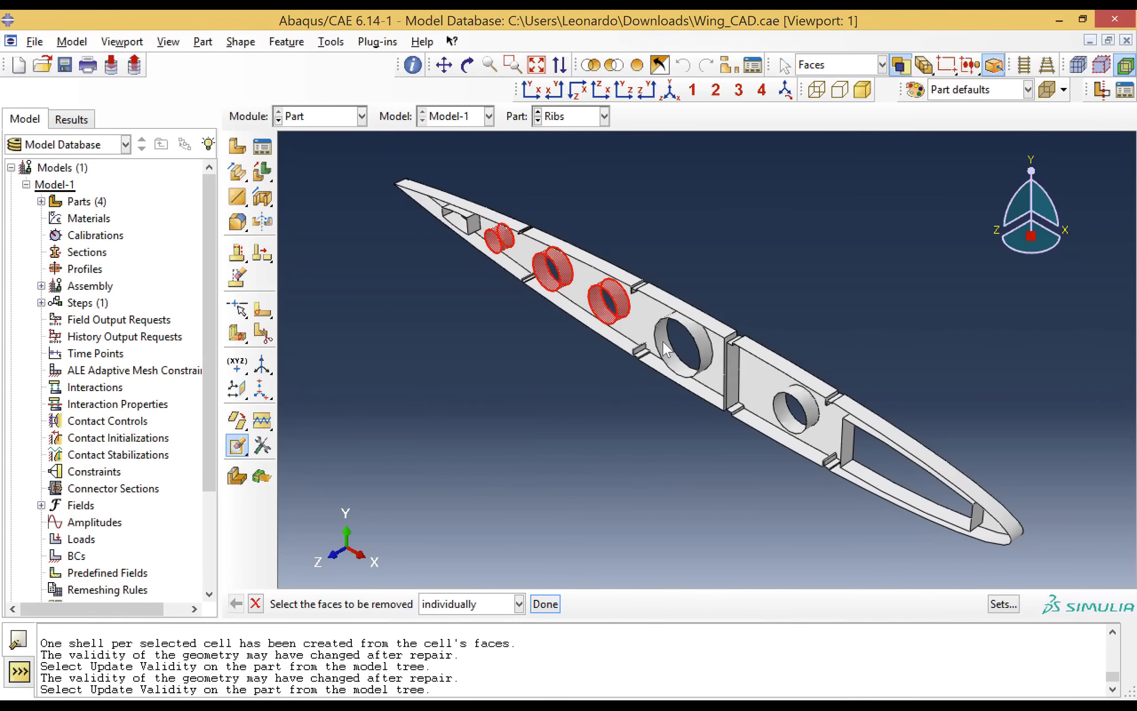
left_click(703, 370)
left_click(810, 412)
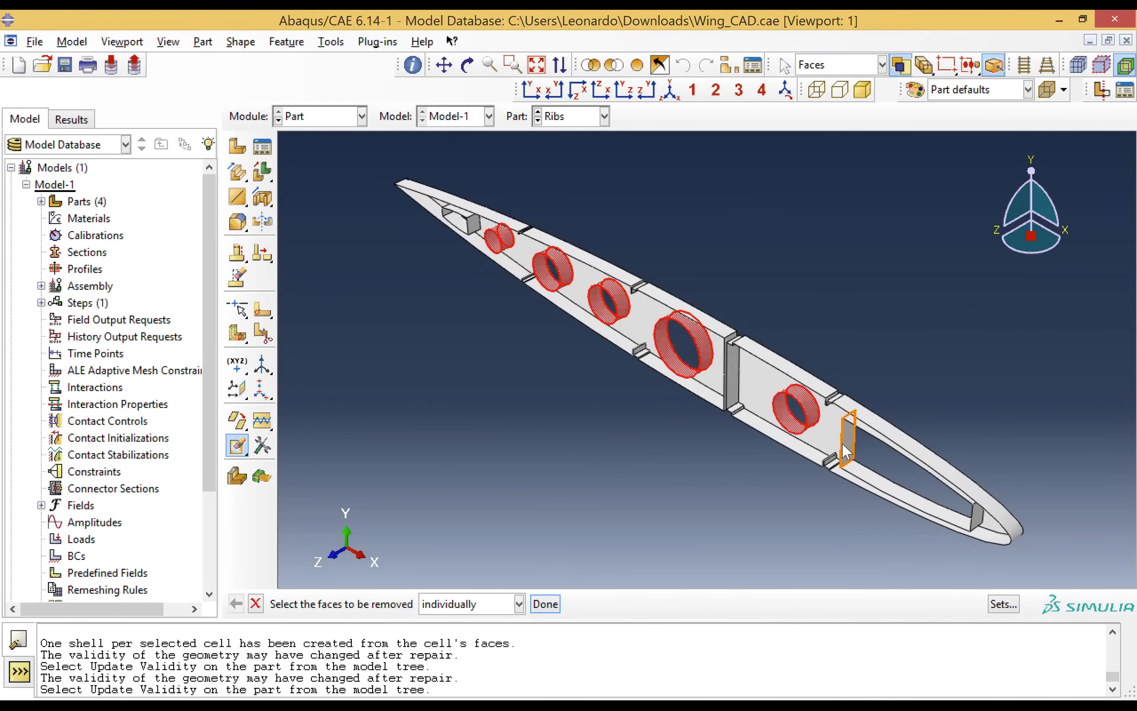
left_click(870, 437)
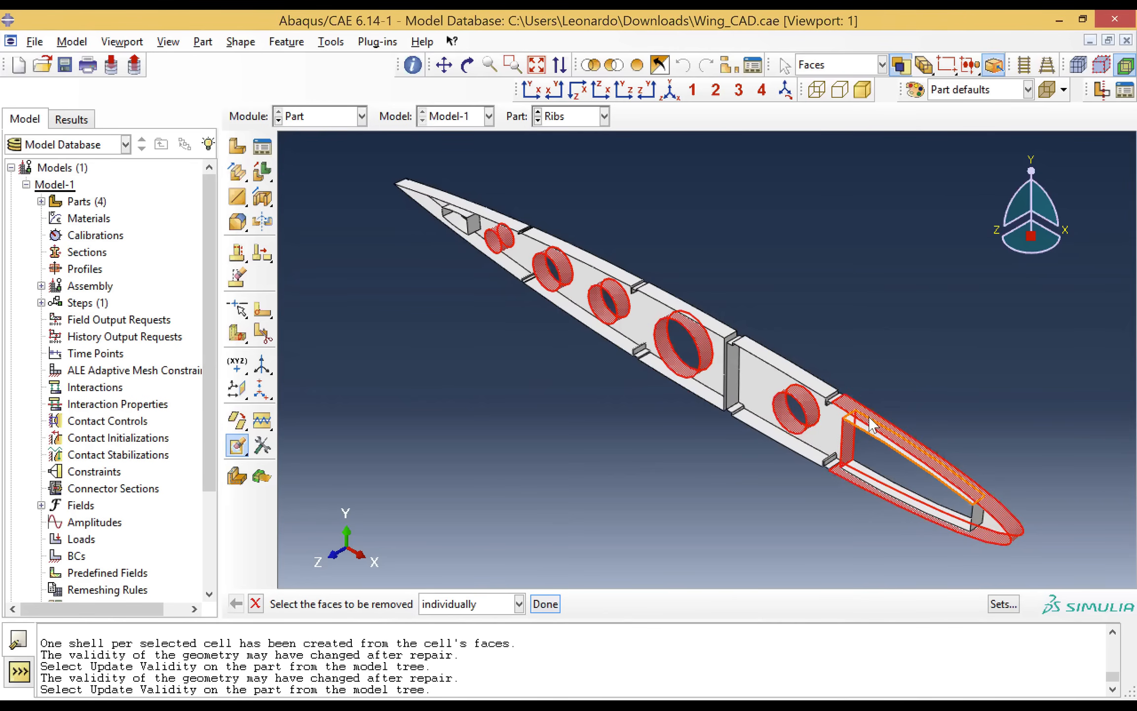
left_click(889, 357)
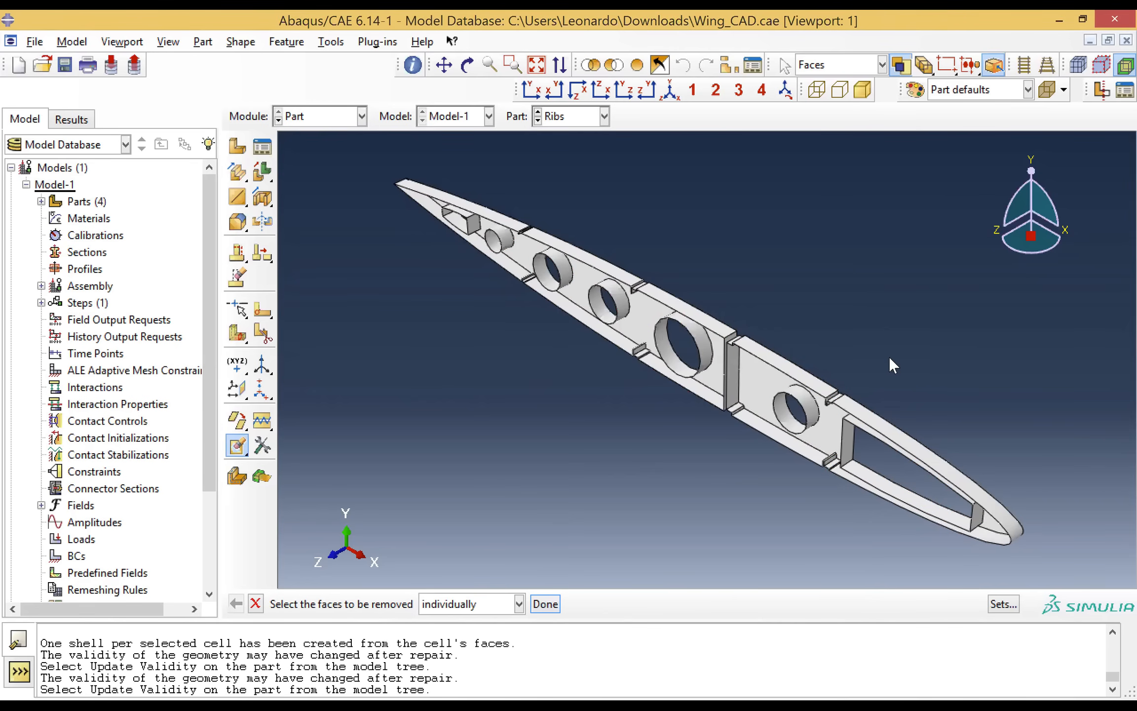
Step: Select for removal the inner walls of the five round holes and the vertical wall of each end cutout nearest the holes
left_click(472, 225)
left_click(499, 239)
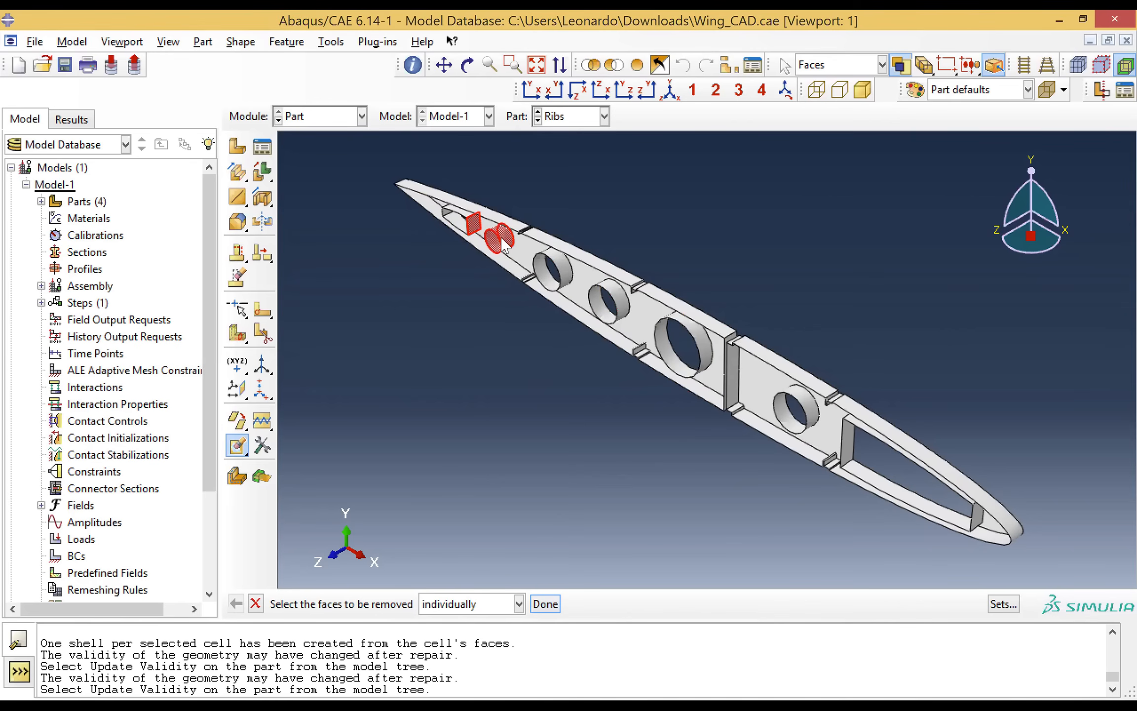
left_click(563, 285)
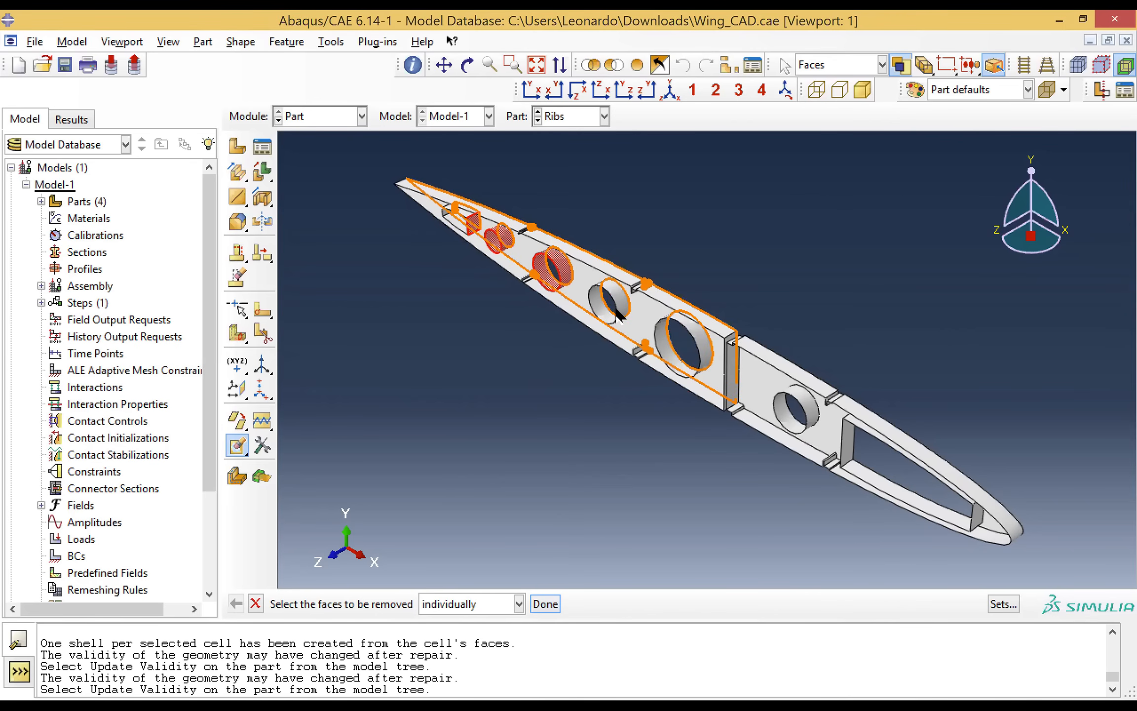
left_click(617, 312)
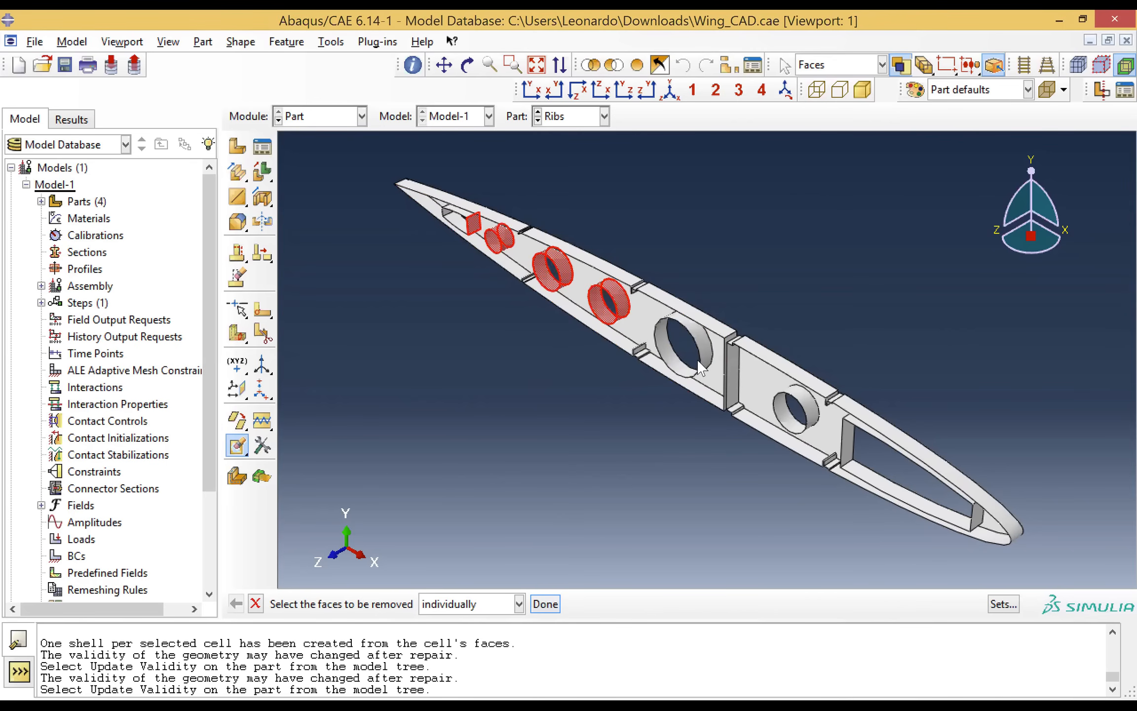
left_click(700, 362)
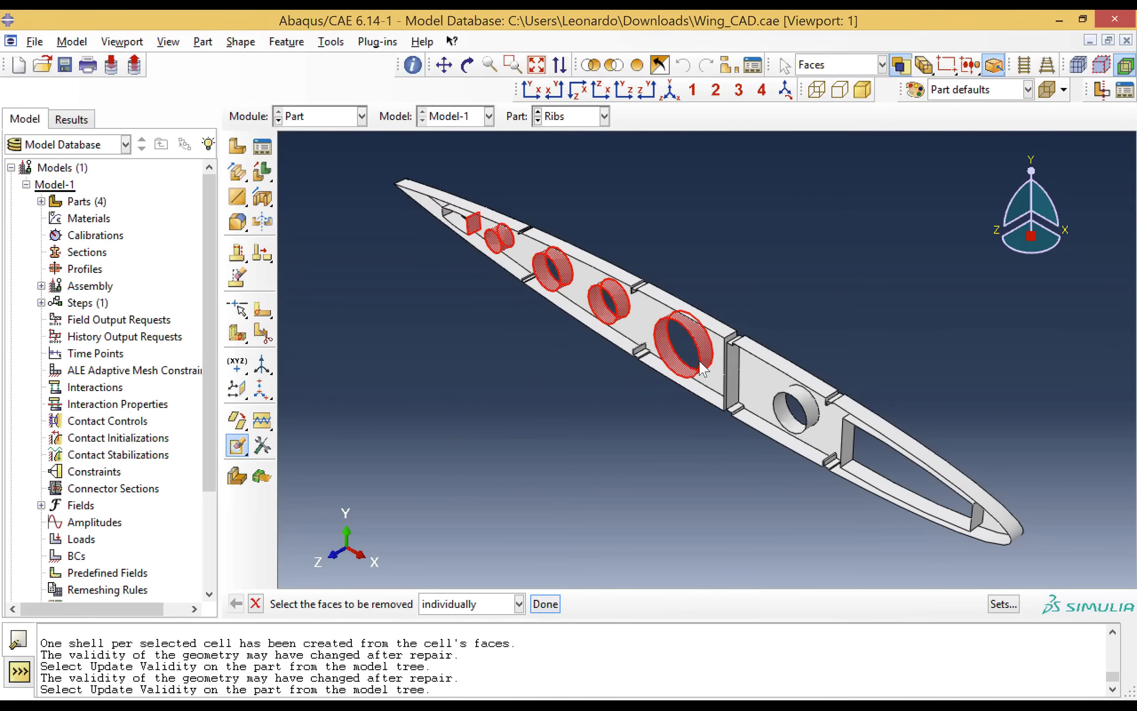
left_click(777, 406)
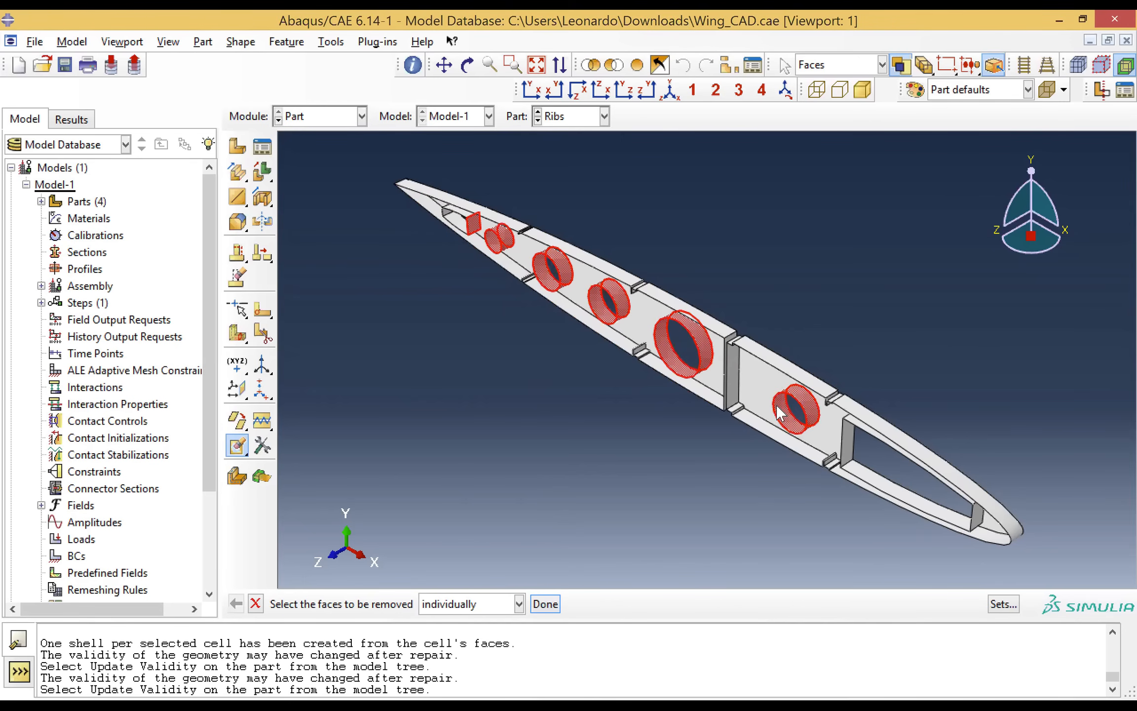
left_click(845, 447)
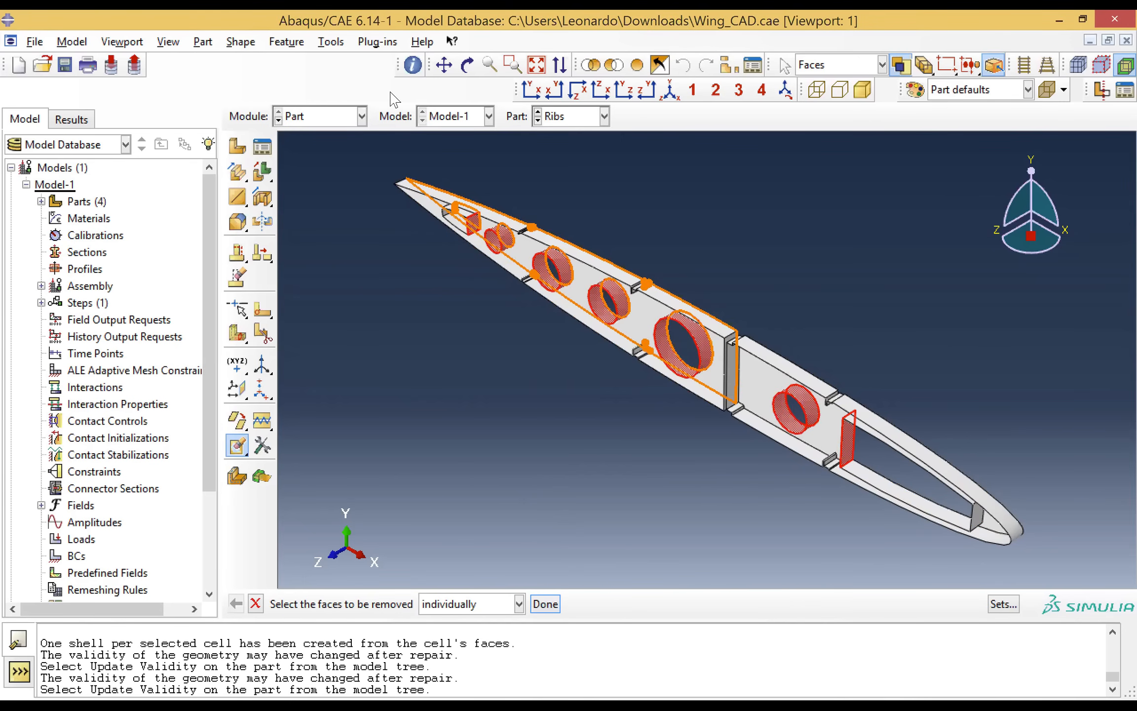
Step: Add the remaining inner walls of the trailing-edge and leading-edge cutouts to the selection, and remove all selected faces
left_click(512, 64)
left_click_drag(407, 170, 520, 264)
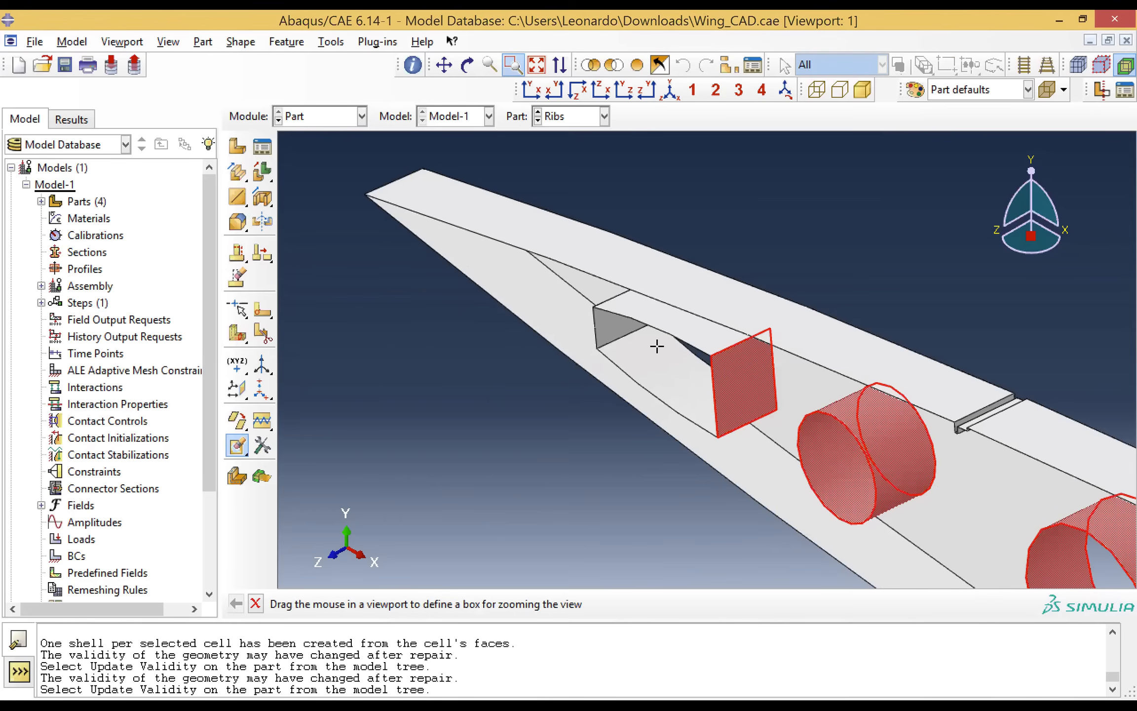
left_click(513, 66)
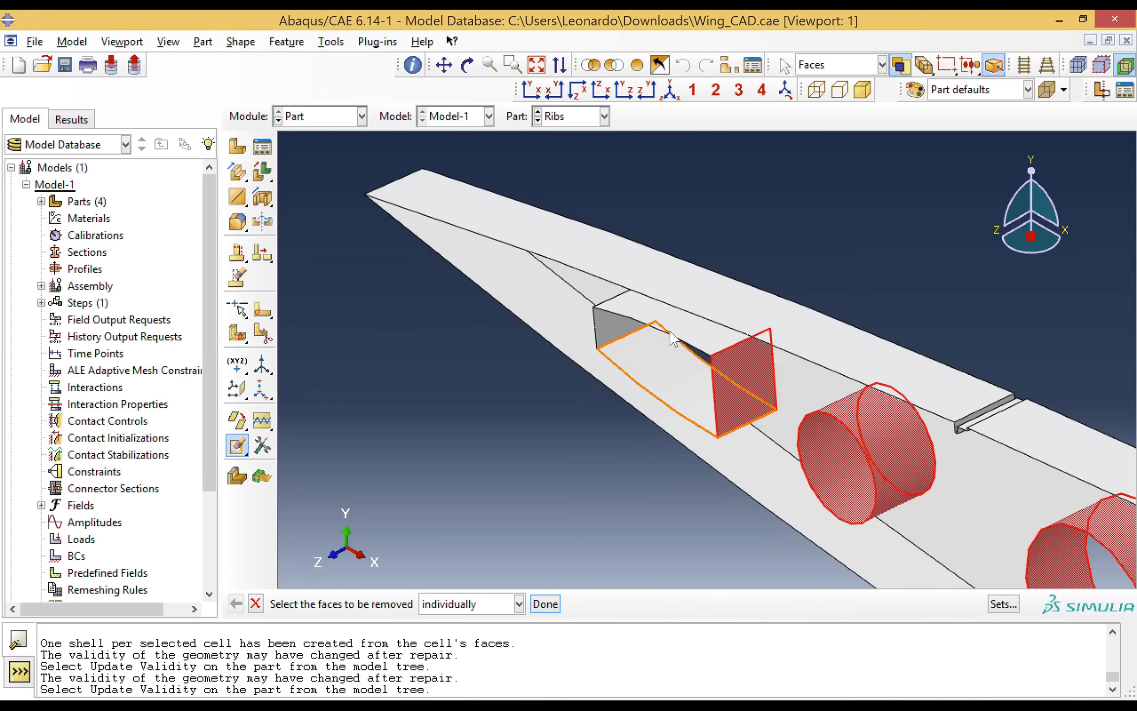
left_click(626, 328)
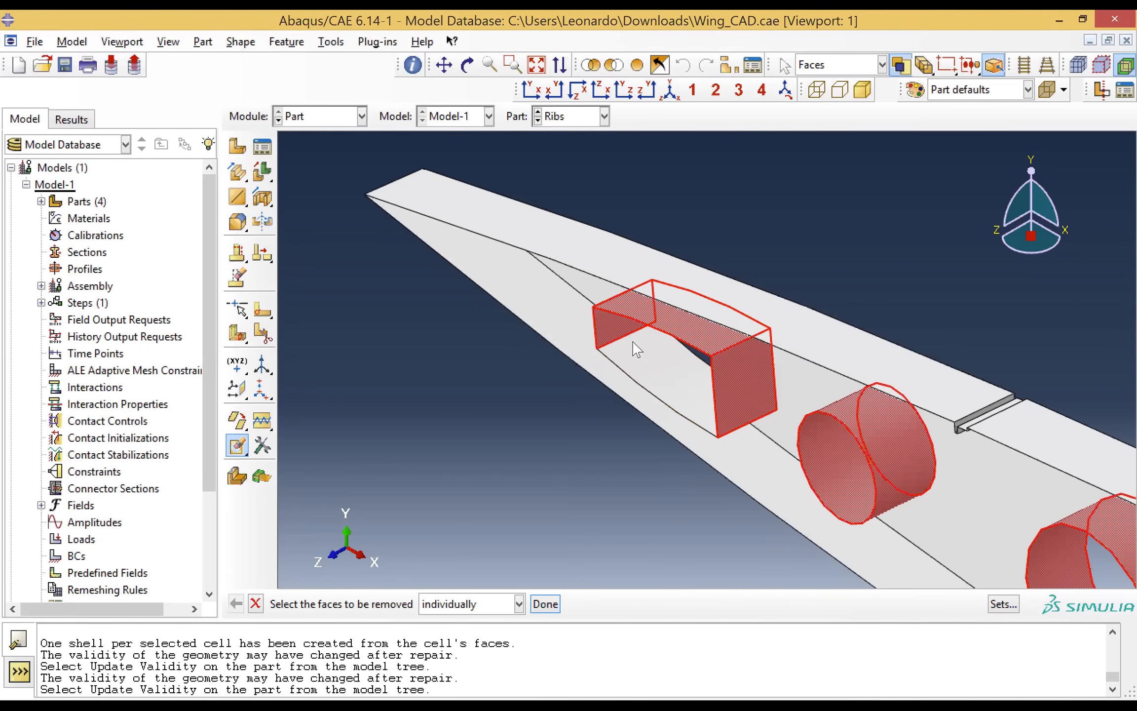
left_click(637, 357)
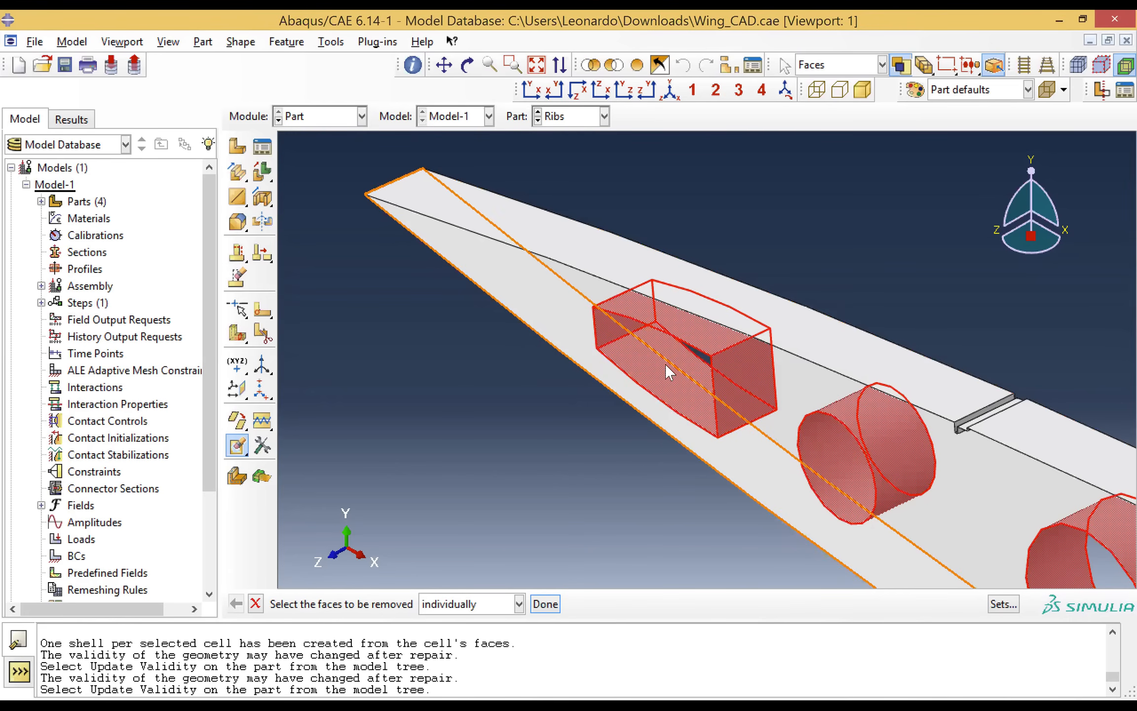
left_click(527, 66)
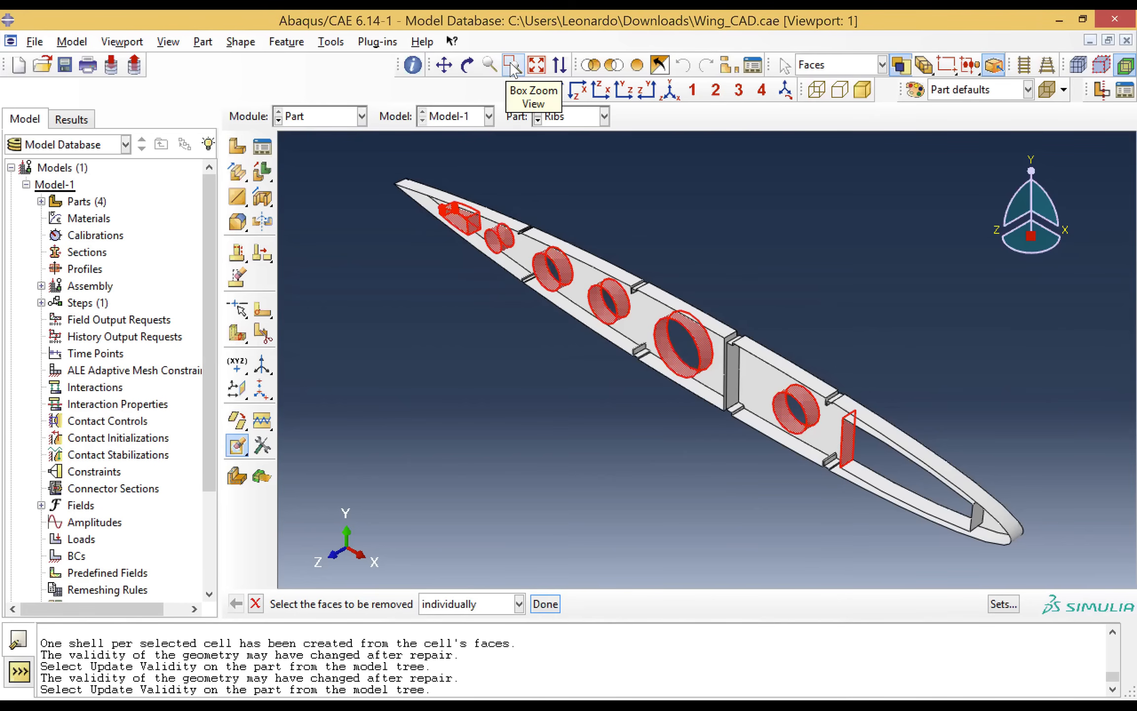
left_click(512, 65)
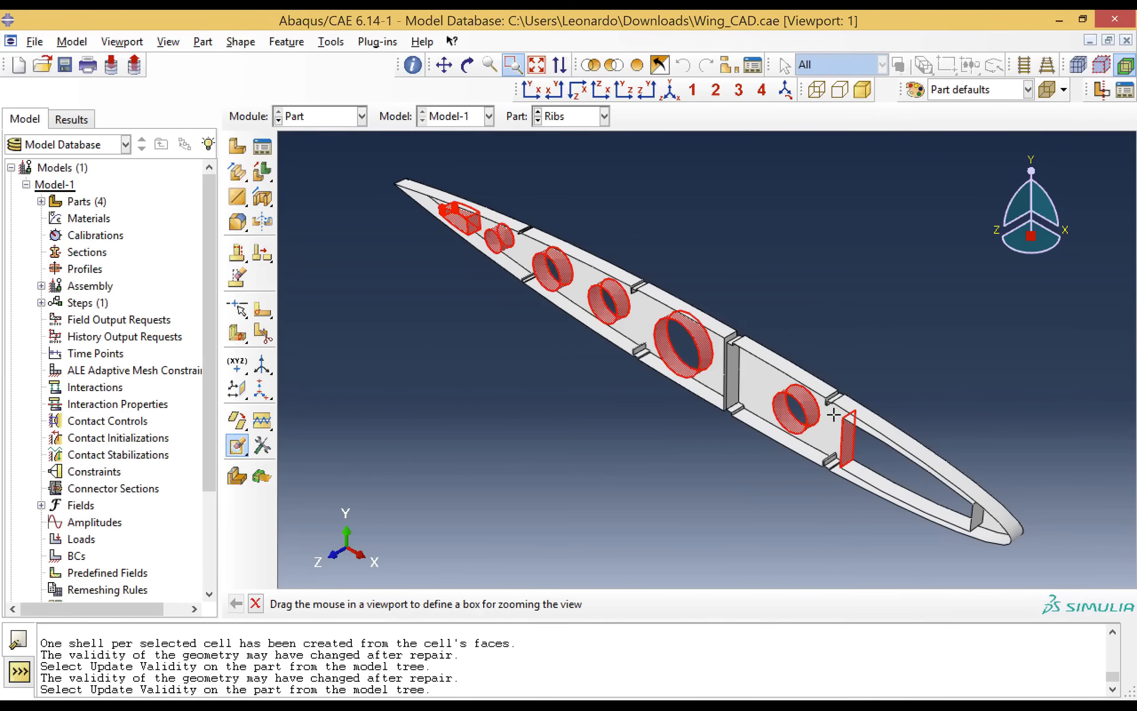
left_click_drag(856, 463, 1016, 572)
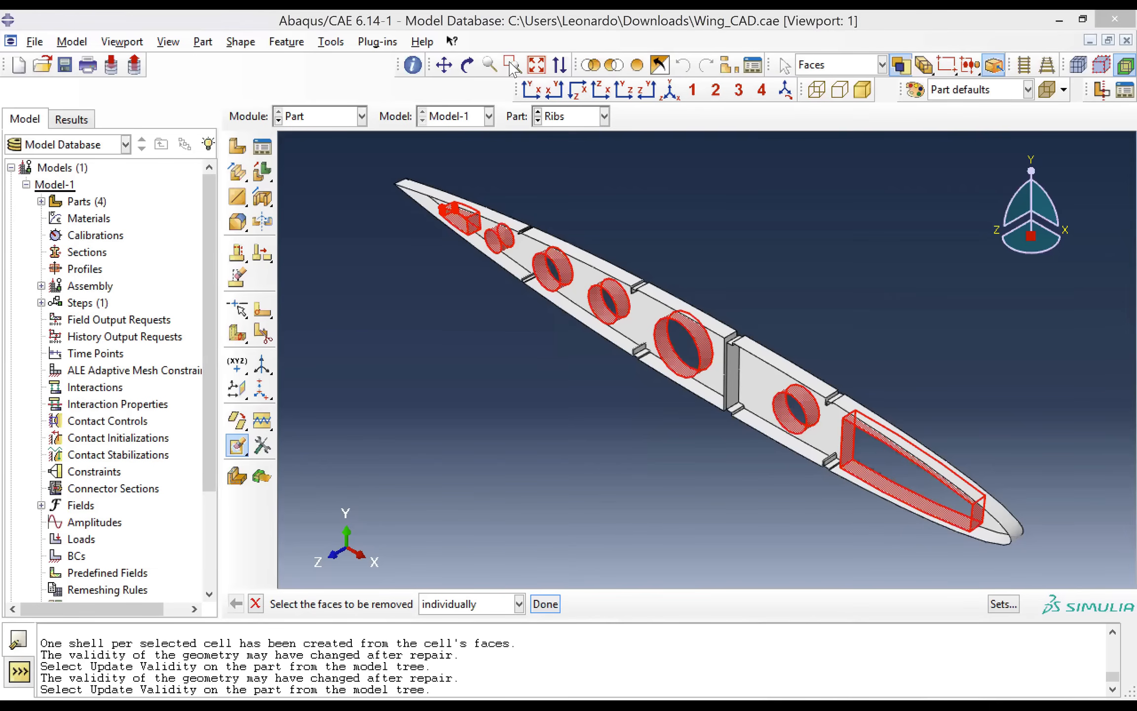
left_click(488, 242)
left_click(545, 604)
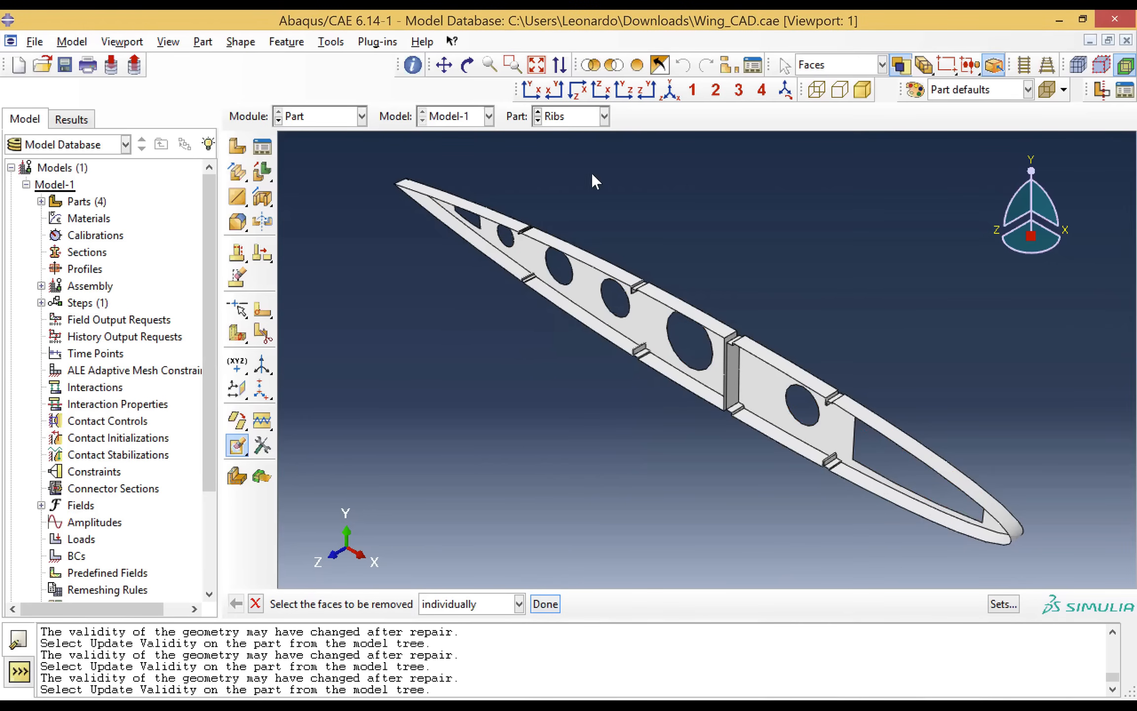
left_click(511, 69)
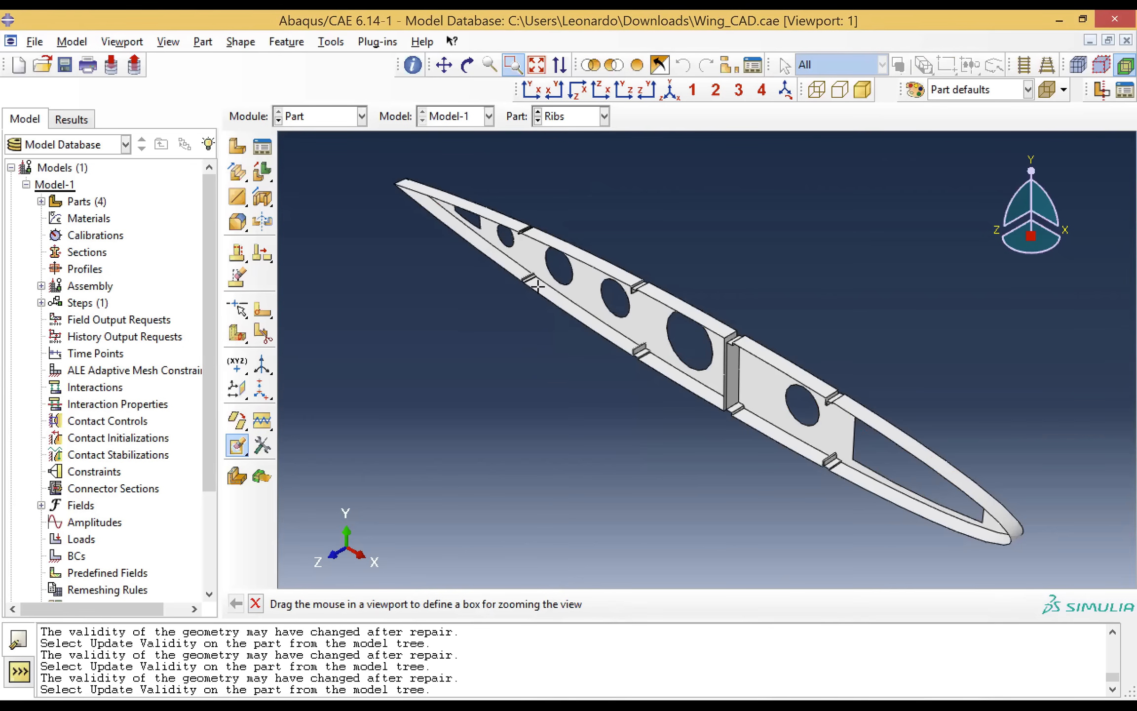
left_click_drag(511, 252, 551, 303)
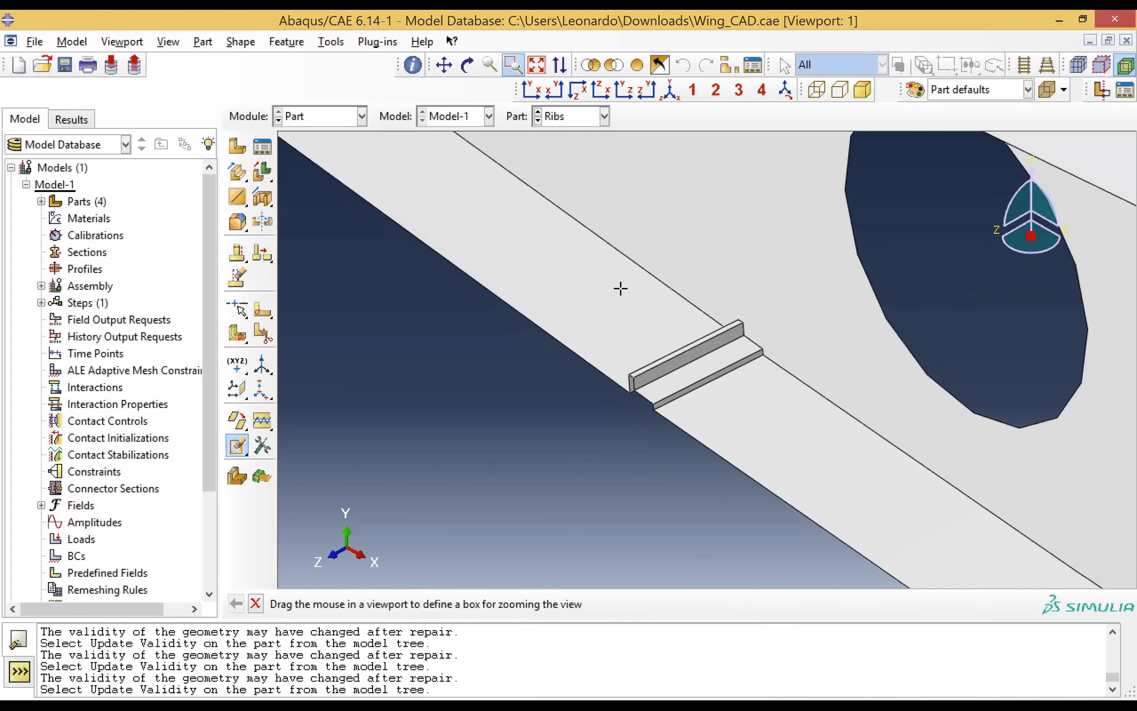
left_click(513, 68)
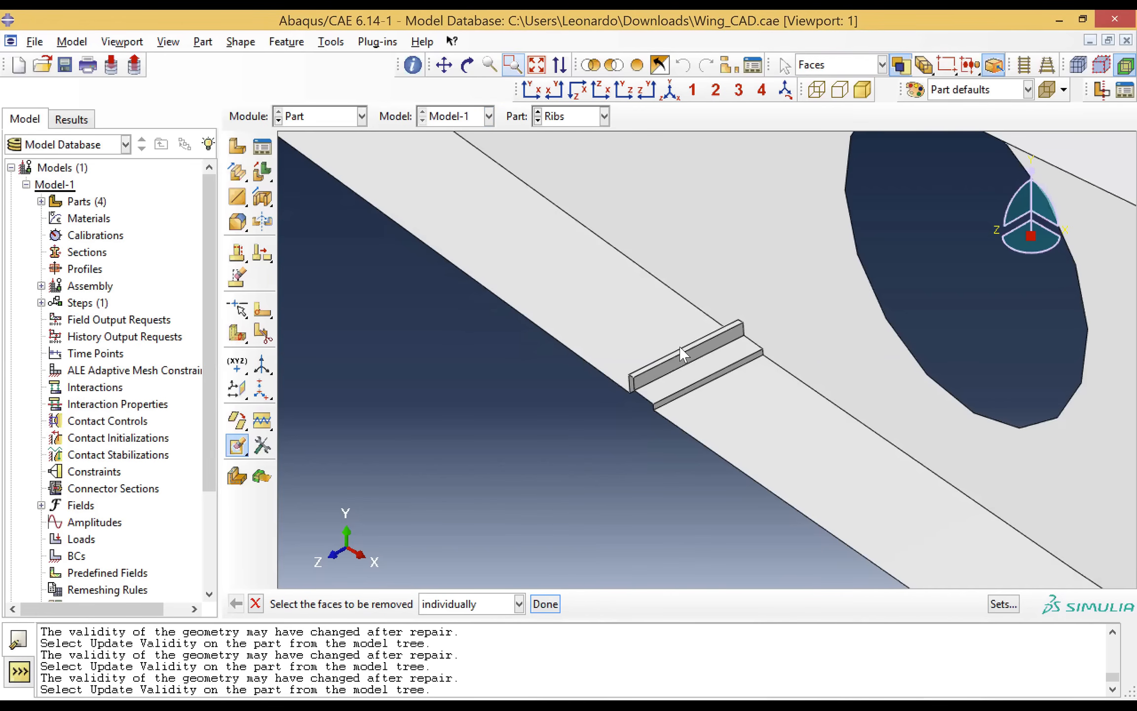
left_click(677, 374)
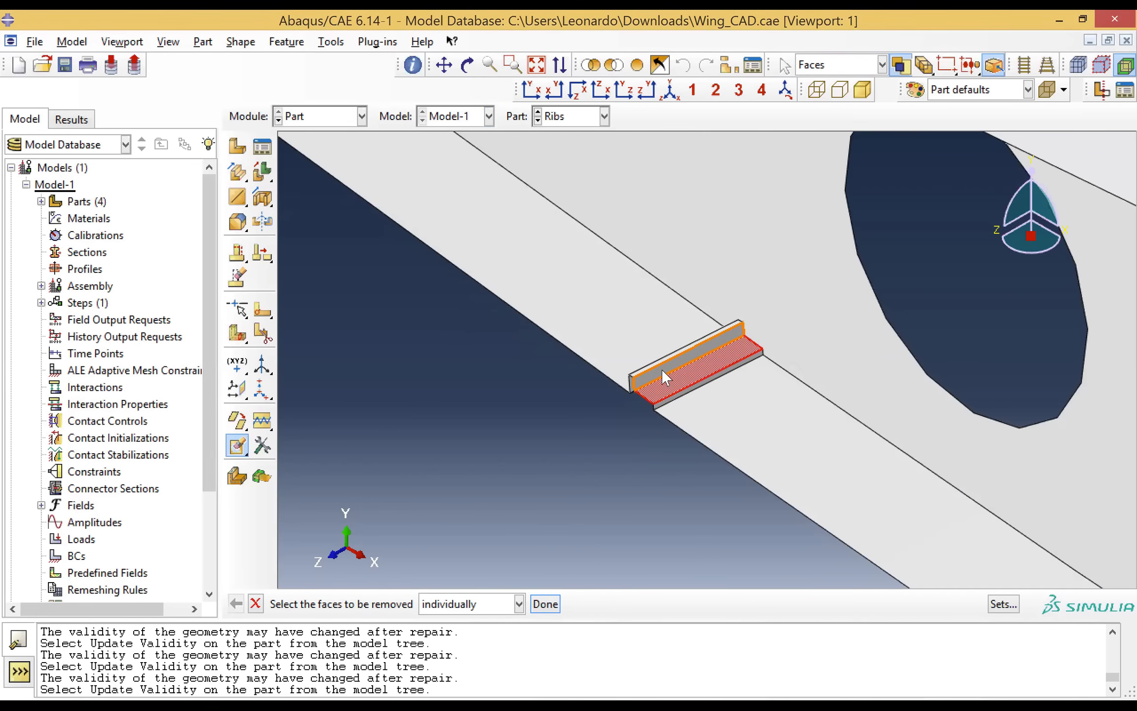
left_click(662, 369)
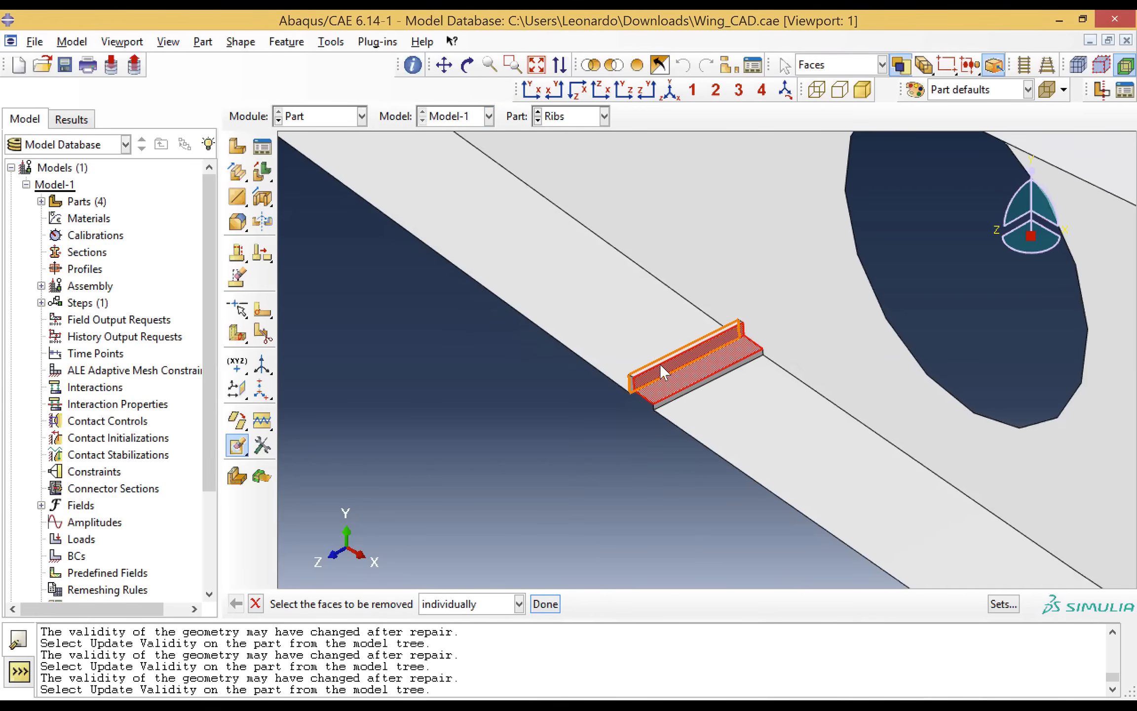
left_click(630, 385)
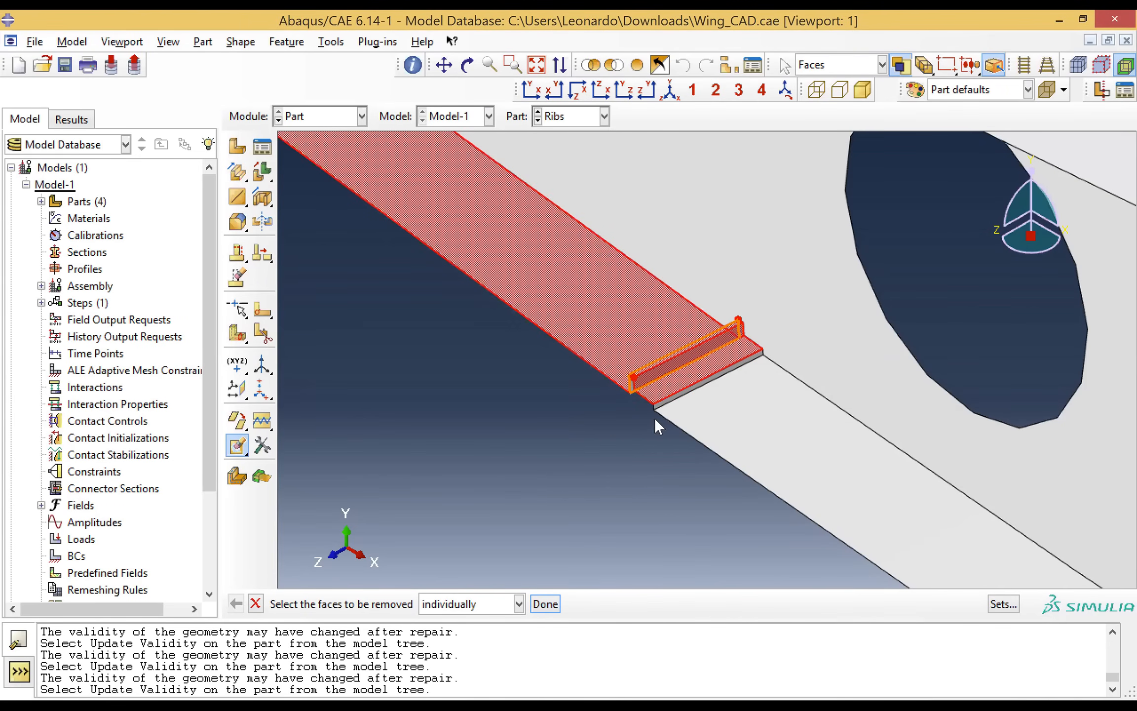
left_click(548, 429)
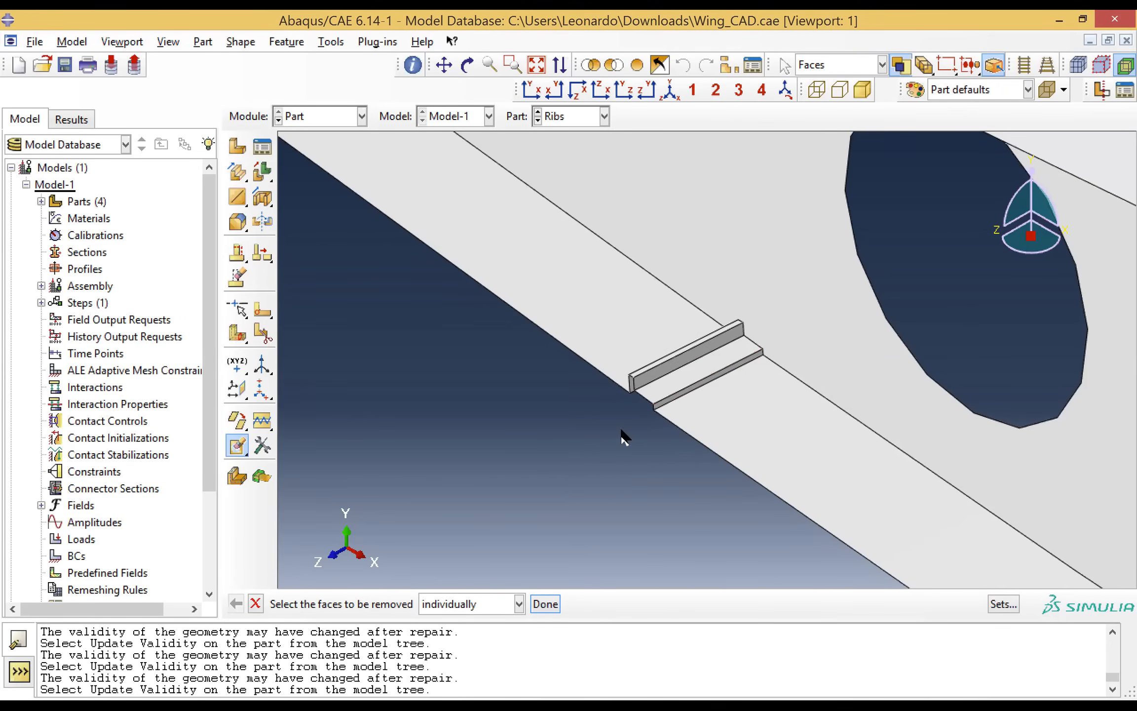
Step: Remove all inner walls of the small L-shaped stringer notch in the rib's lower flange
left_click(672, 395)
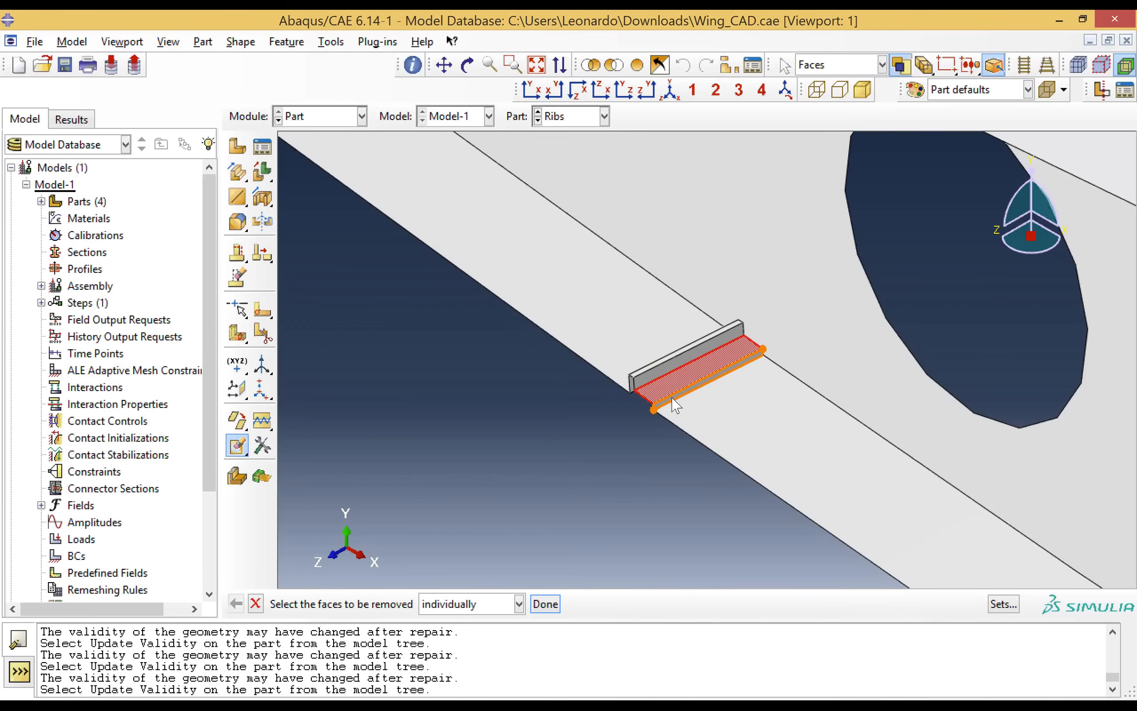
left_click(661, 372)
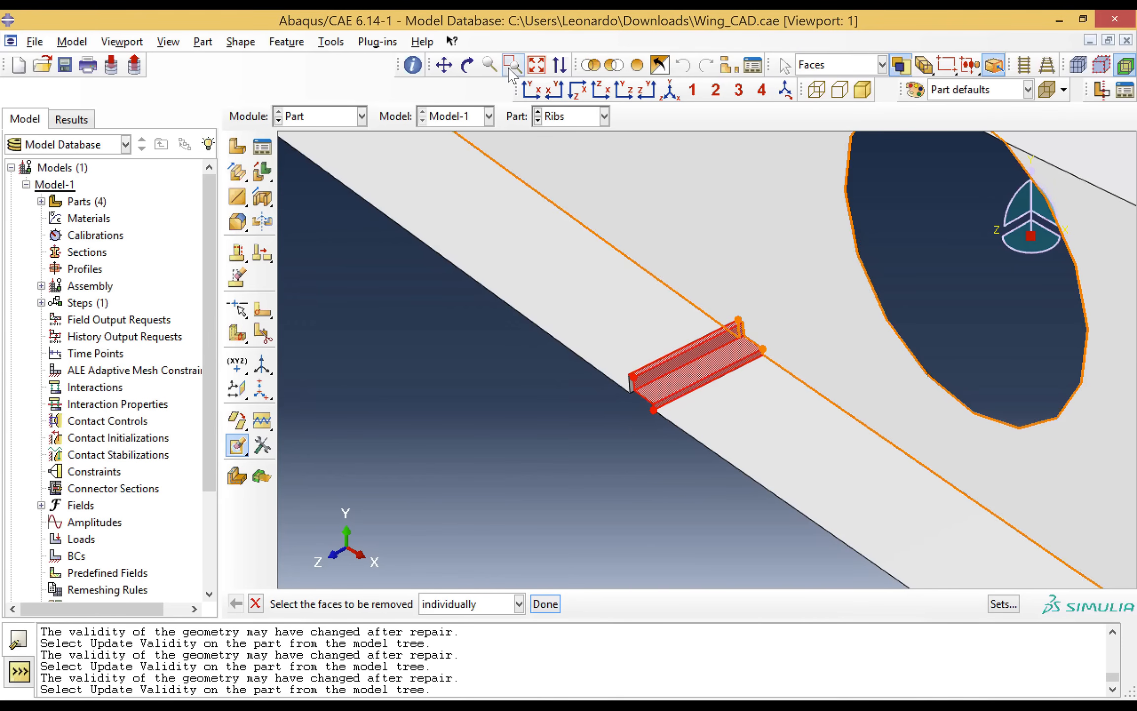
left_click(467, 65)
left_click_drag(571, 372, 571, 339)
left_click_drag(492, 291, 497, 289)
left_click_drag(547, 282, 513, 284)
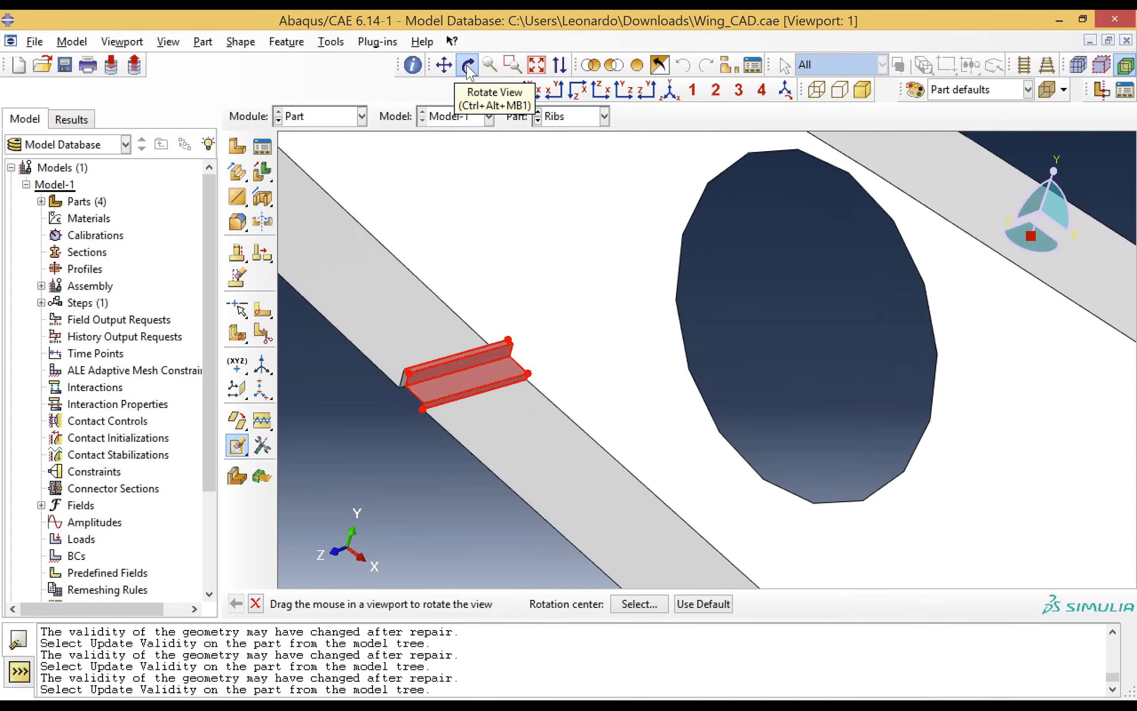
left_click(512, 66)
left_click_drag(354, 328, 529, 399)
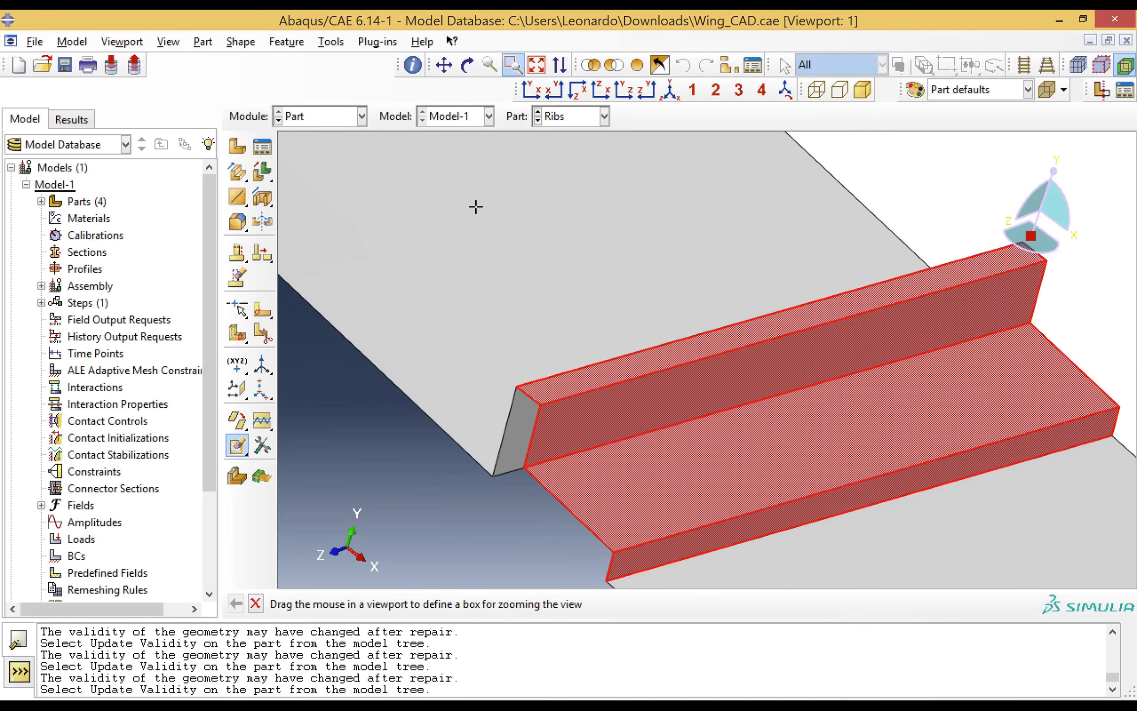
left_click(514, 59)
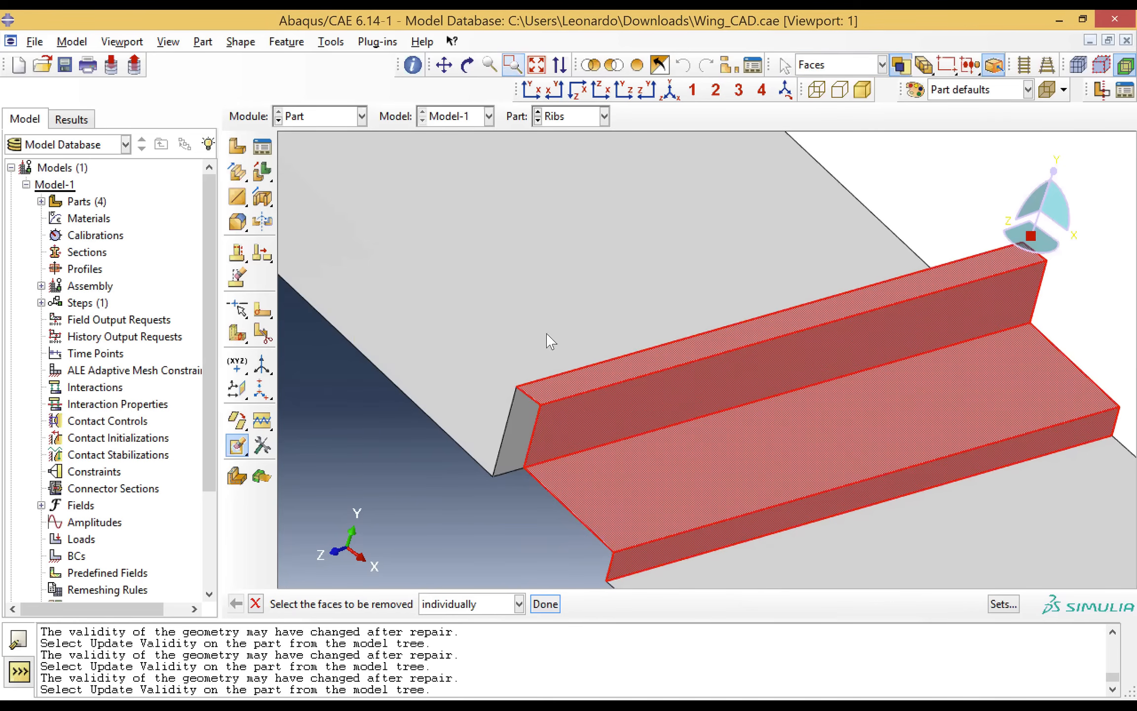
left_click(509, 432)
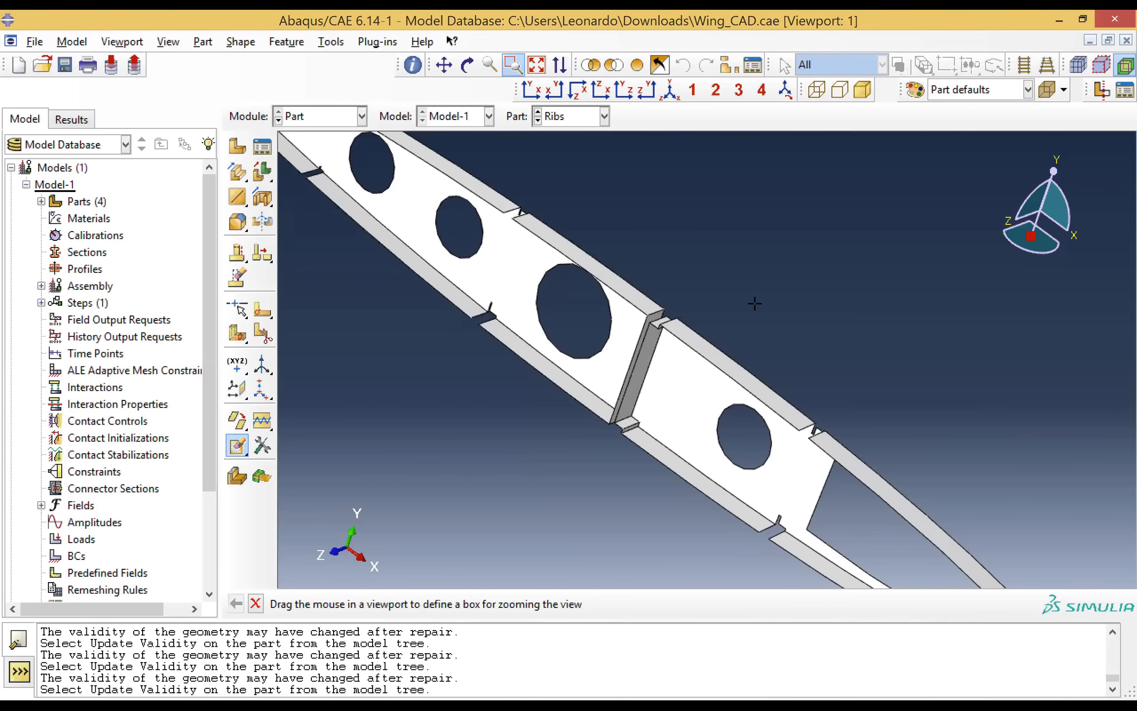
Step: Check the upper and lower stringer notches beside the large leading-edge cutout for leftover inner faces
left_click(513, 64)
left_click(513, 64)
left_click_drag(784, 443, 879, 485)
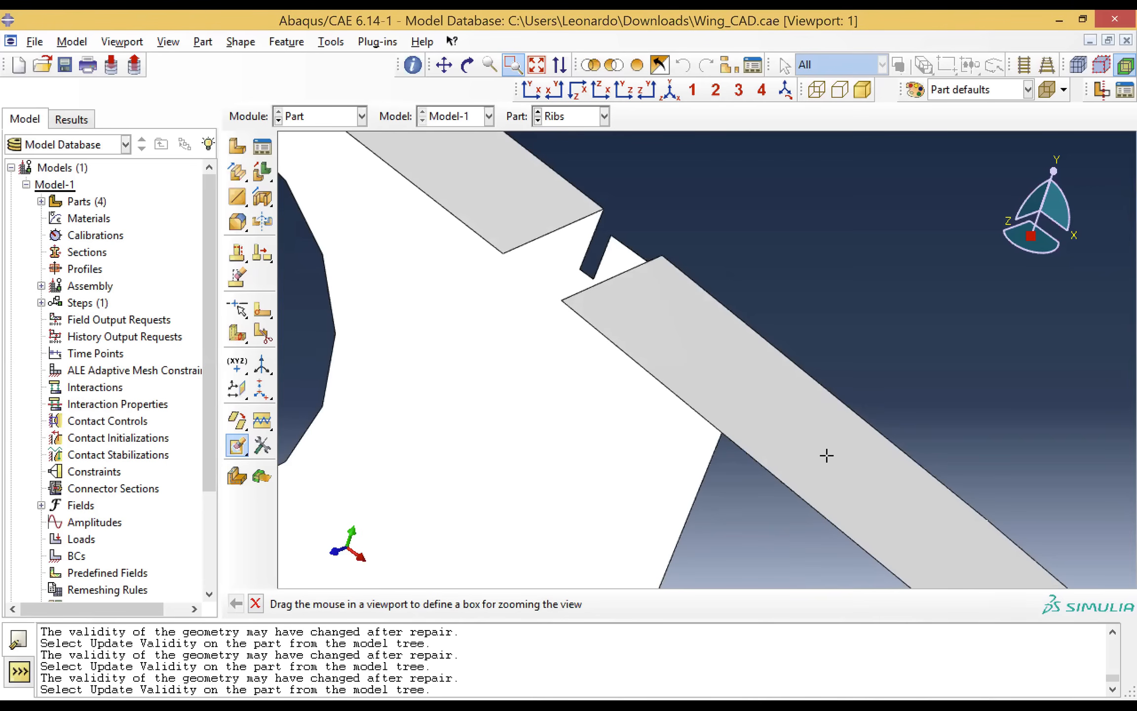
left_click(548, 92)
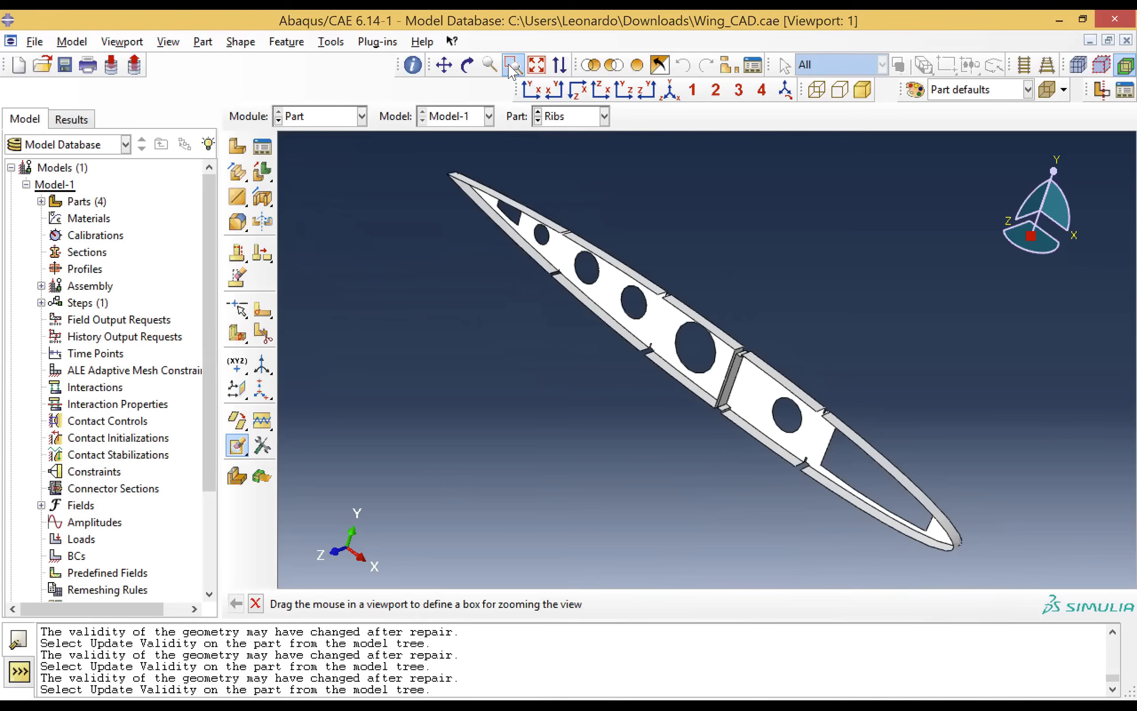
left_click_drag(785, 455, 839, 496)
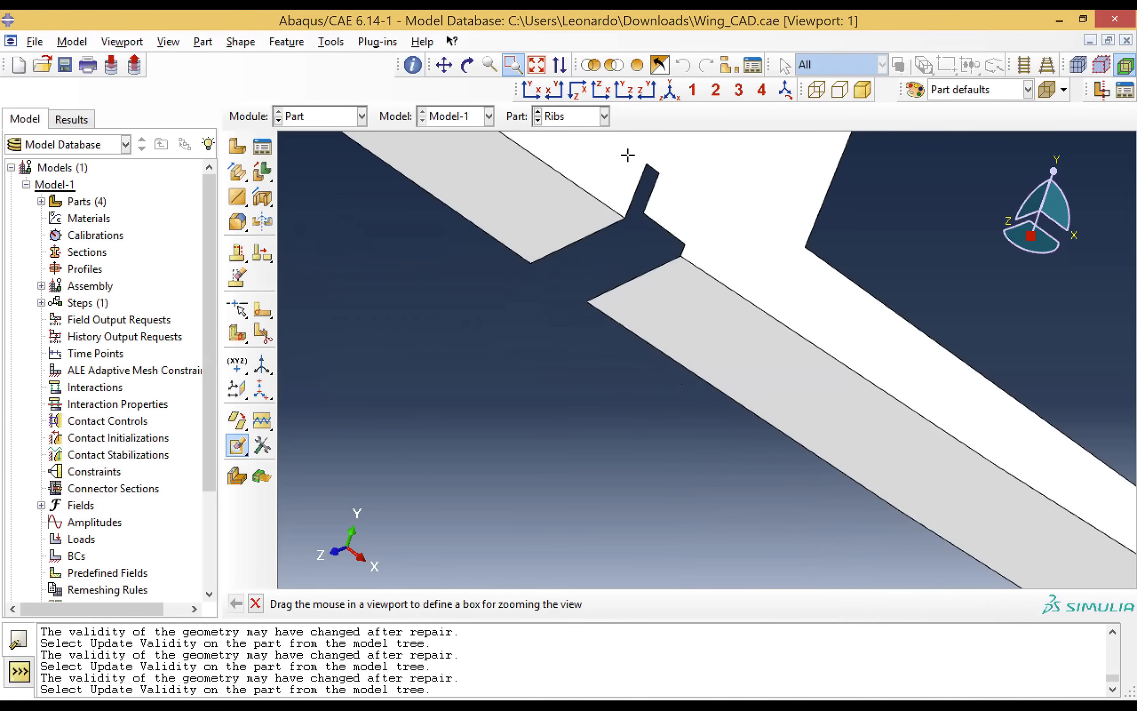
left_click(540, 69)
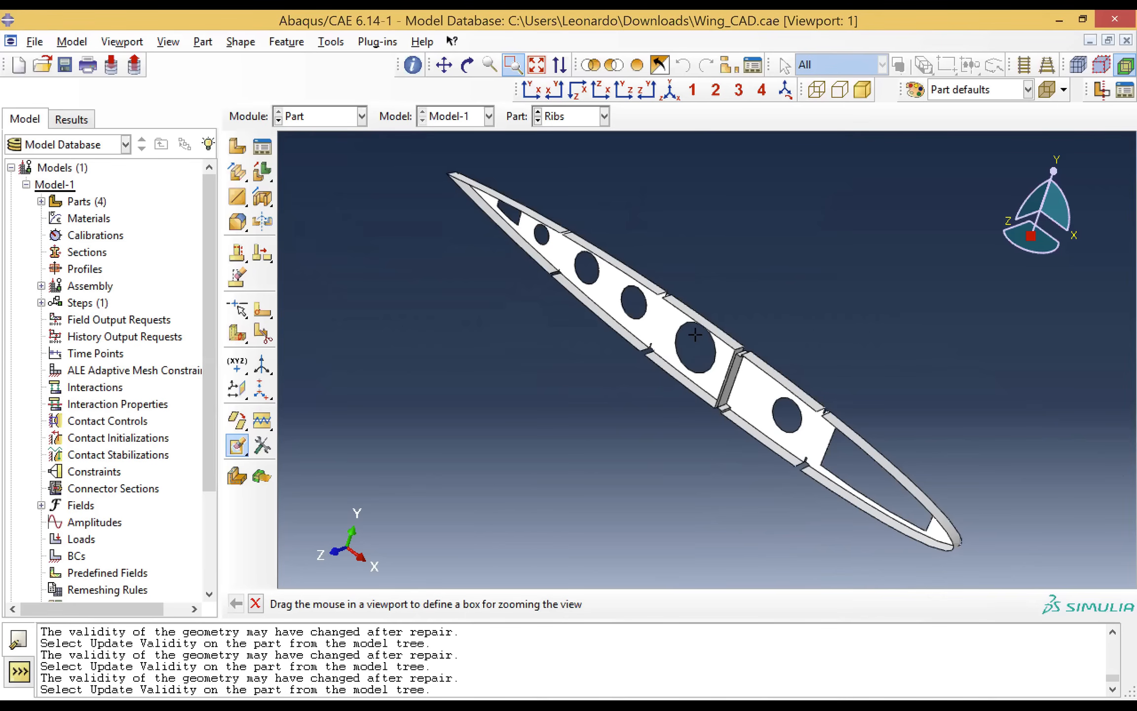
Step: Remove the floor face and short end wall of the flange notch at the upper end of the spar slot
left_click_drag(729, 341, 774, 388)
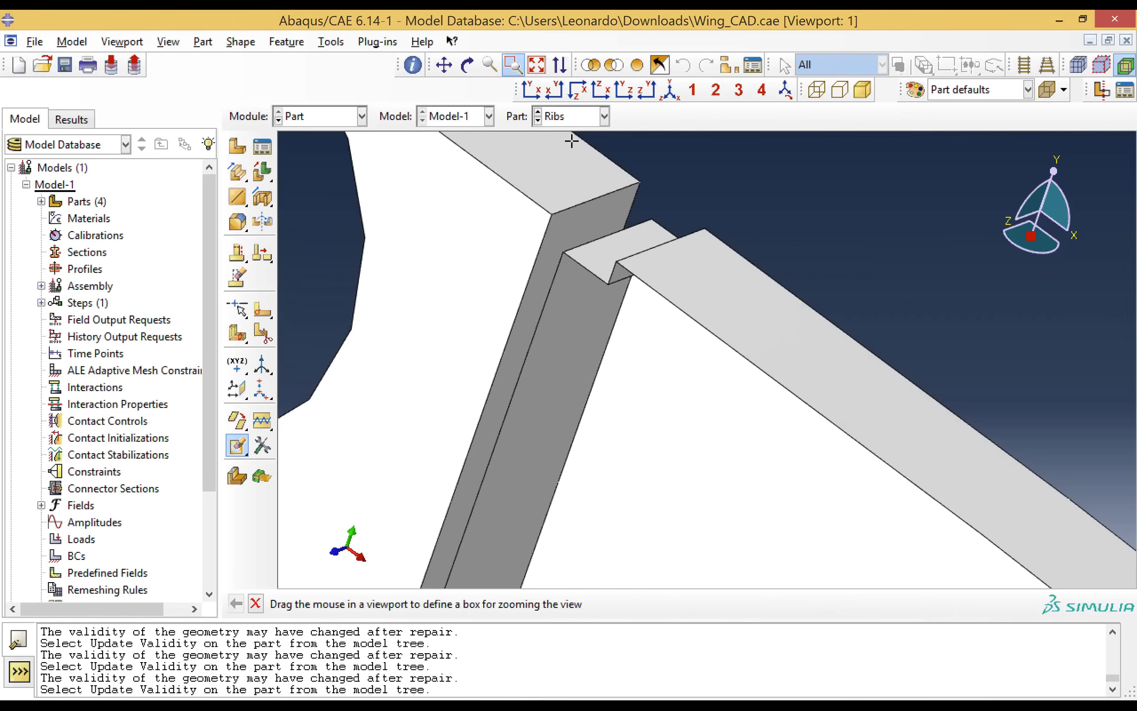
left_click(511, 64)
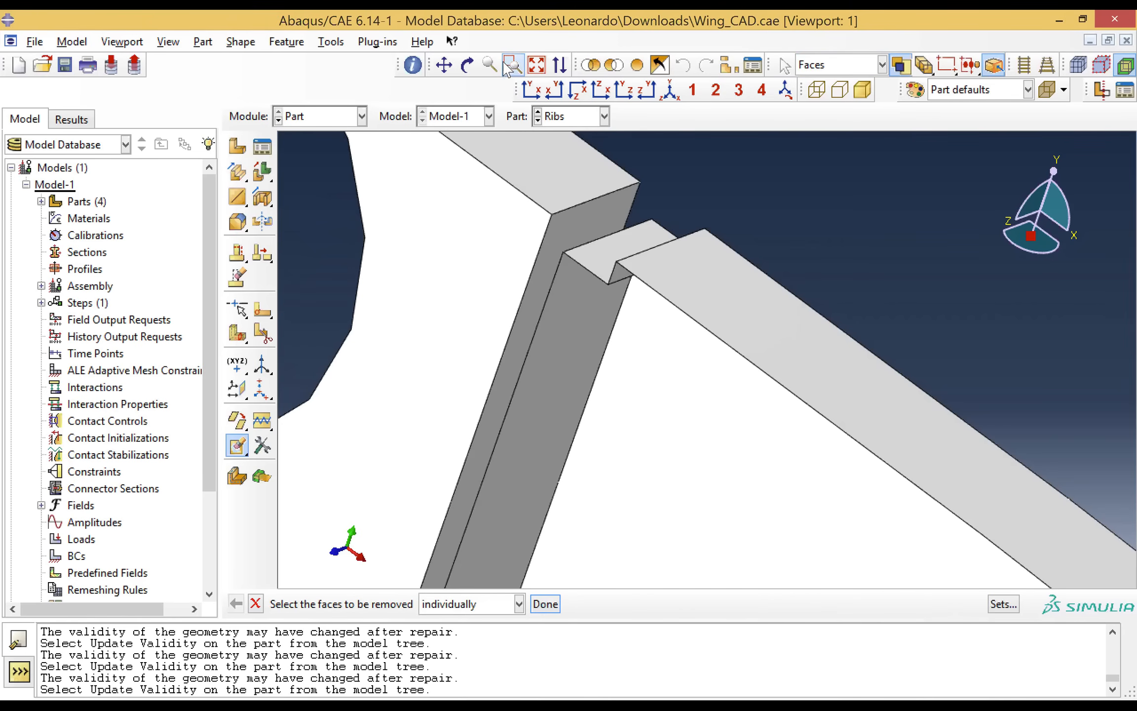
left_click(605, 271)
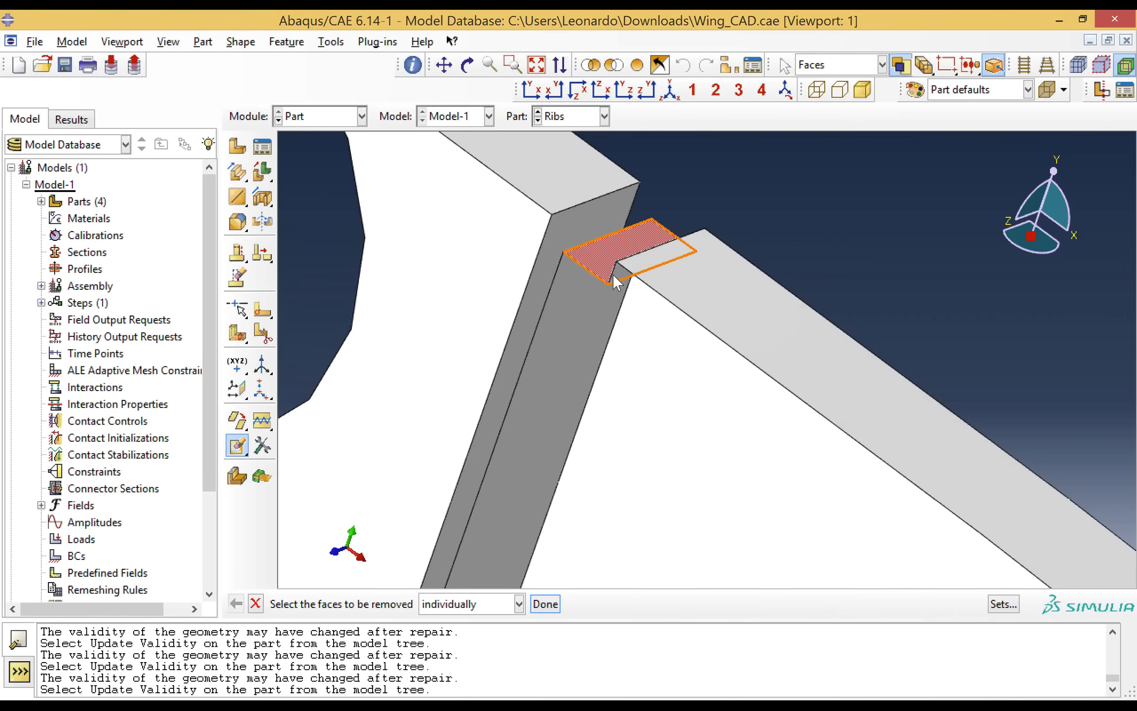
left_click(616, 277)
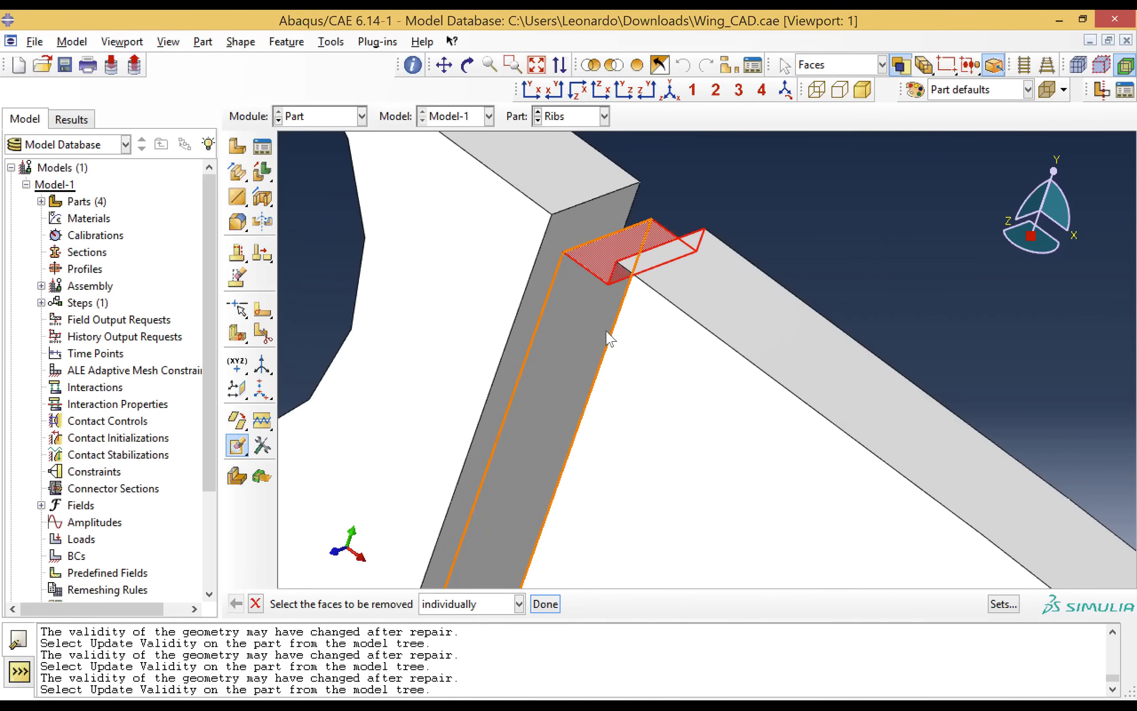
left_click(545, 604)
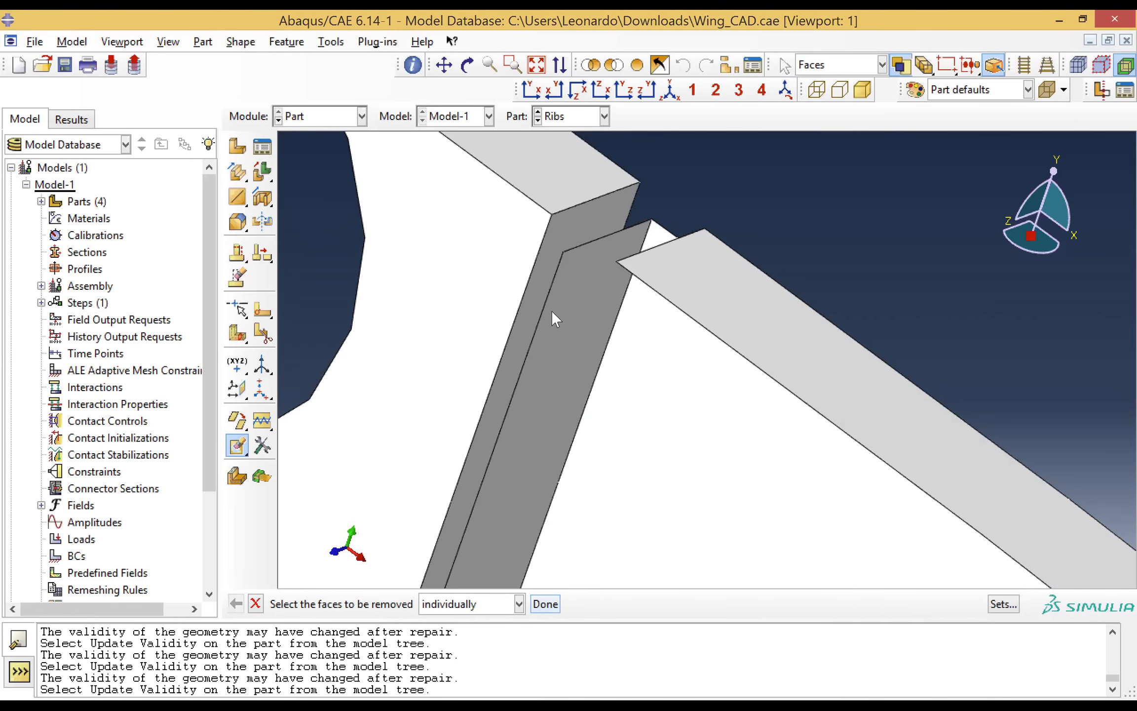
Step: Remove the ledge face and short end wall of the flange notch at the lower end of the spar slot
left_click(536, 65)
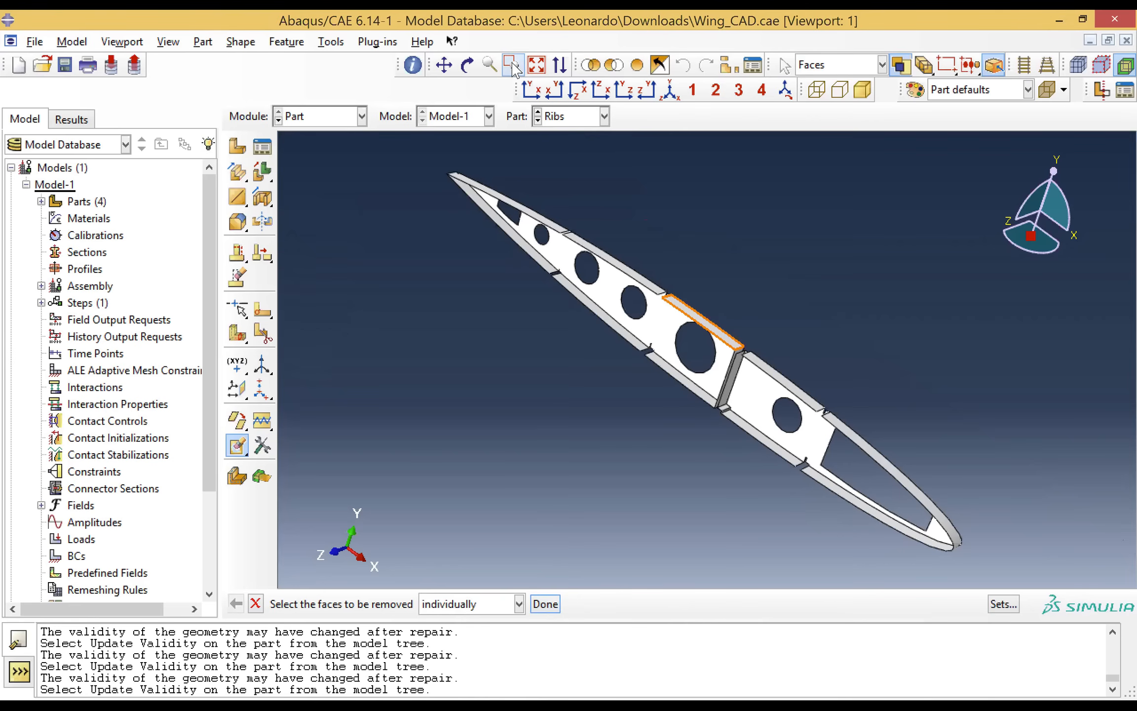
left_click(512, 65)
left_click_drag(715, 393, 745, 434)
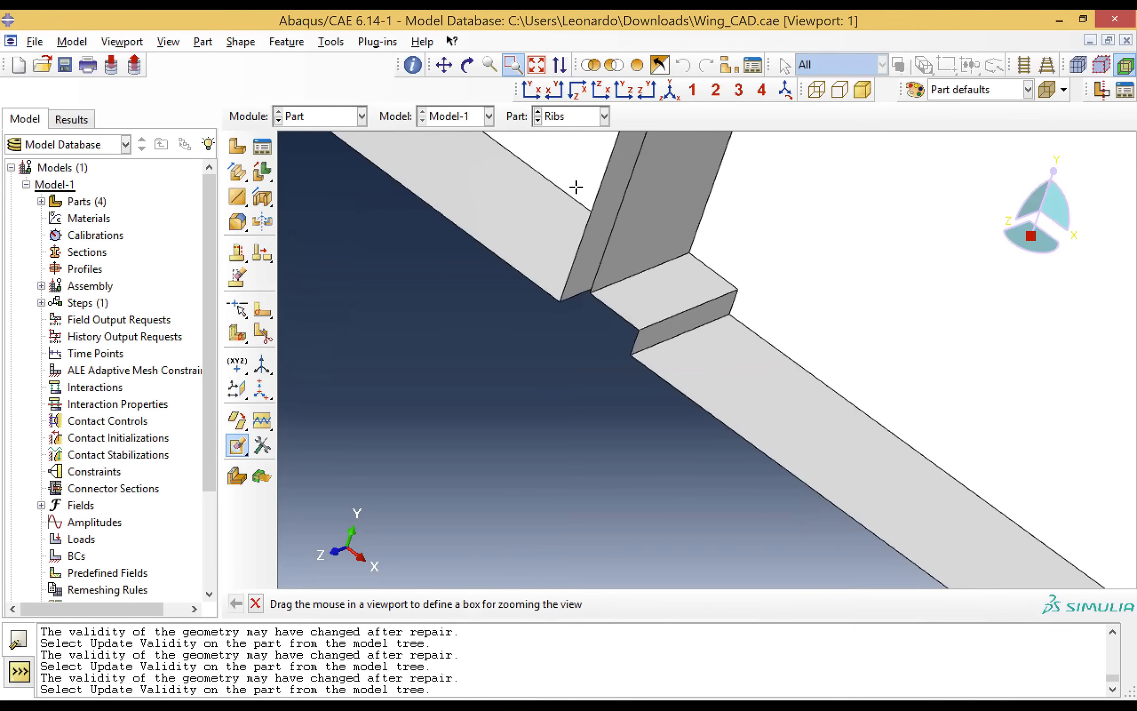
left_click(512, 65)
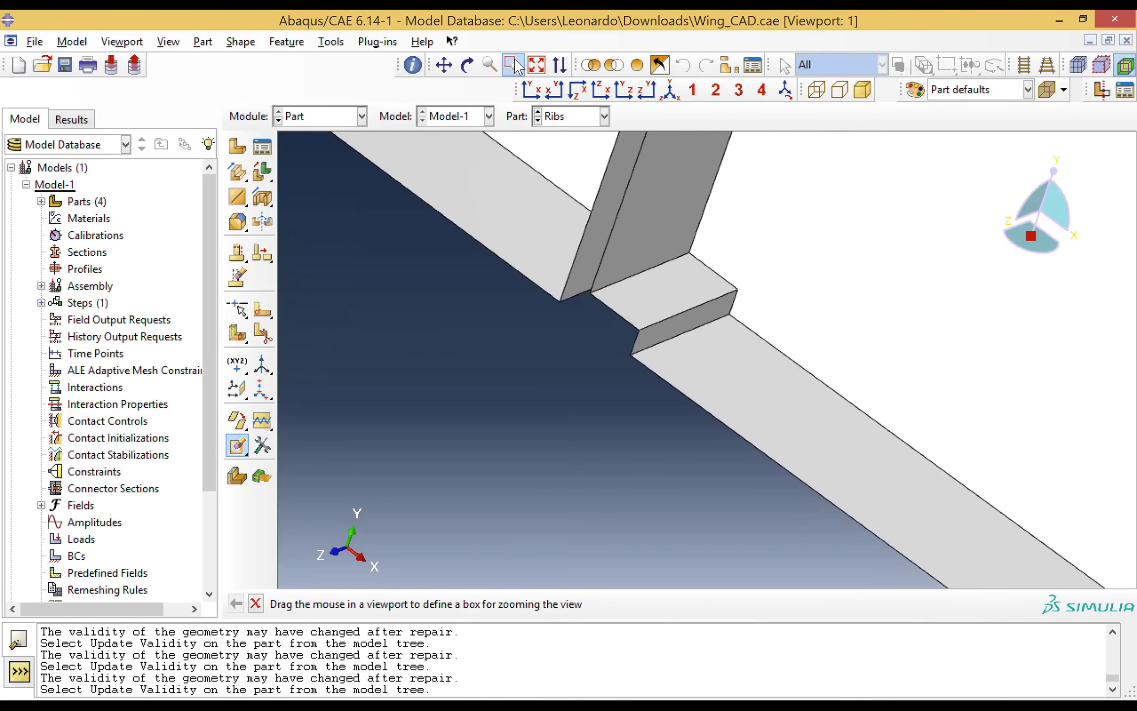
left_click(643, 322)
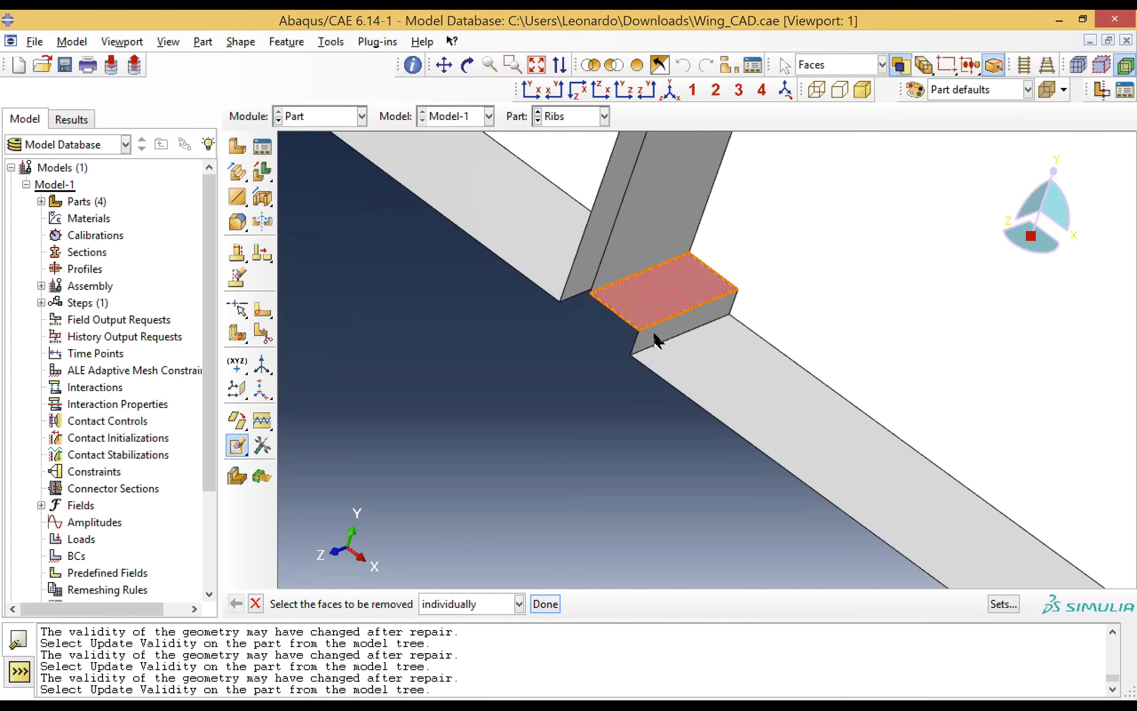
left_click(657, 341, "shift")
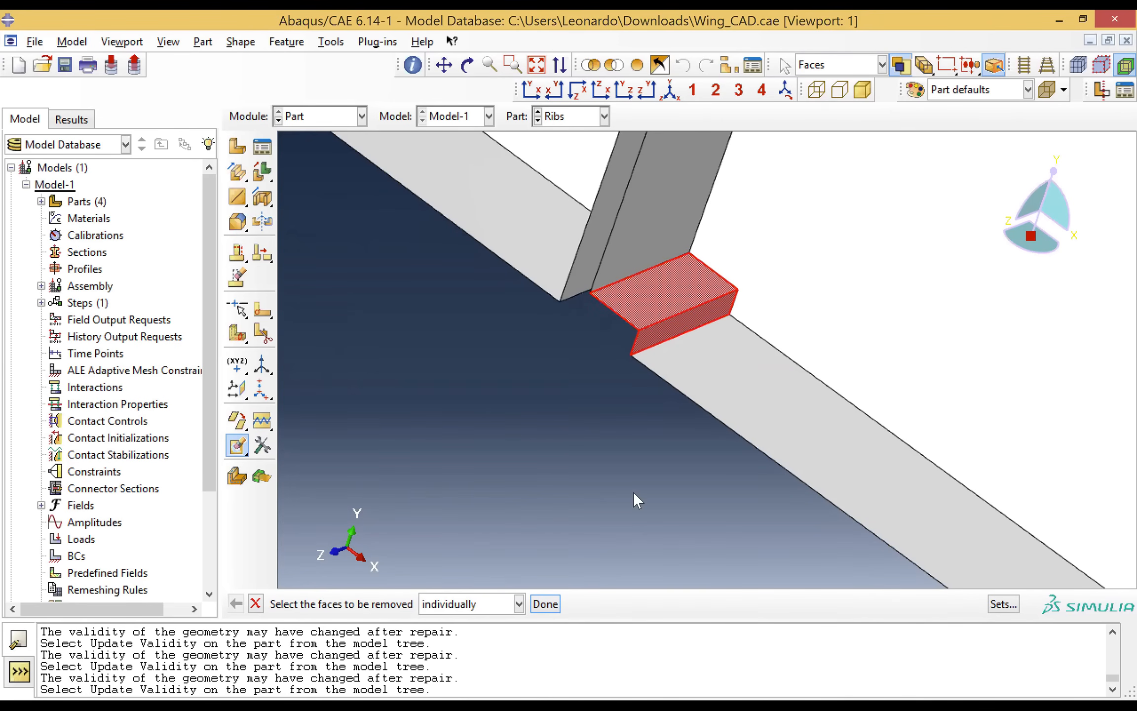
left_click(545, 603)
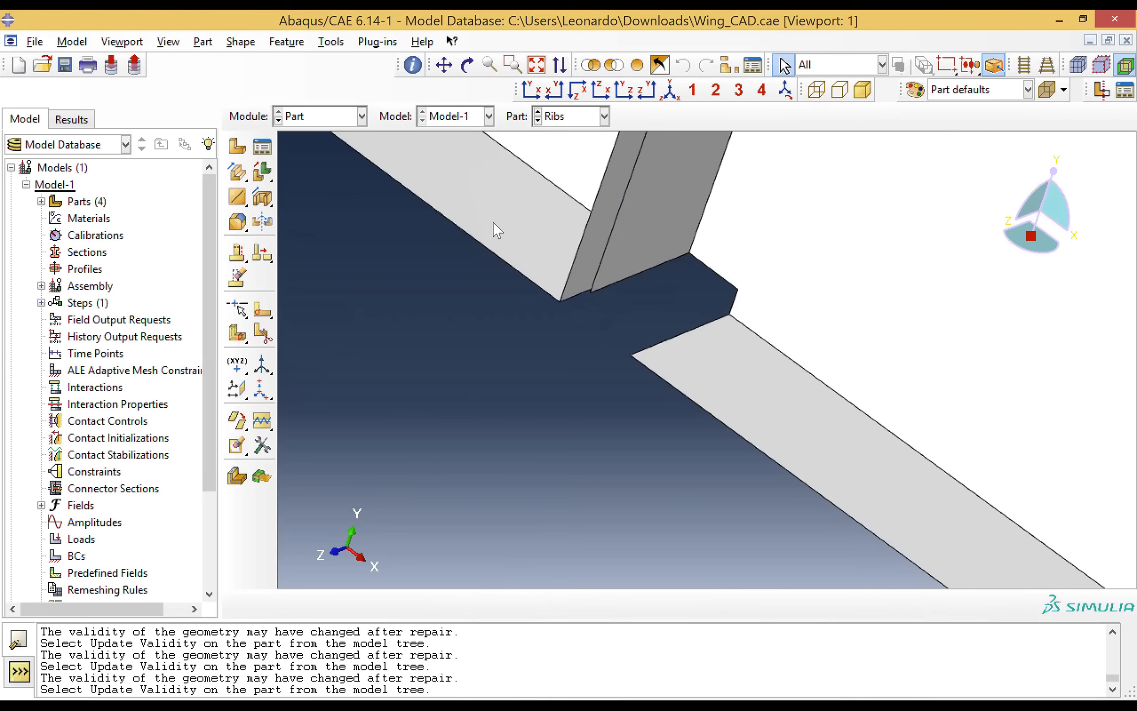
left_click(537, 64)
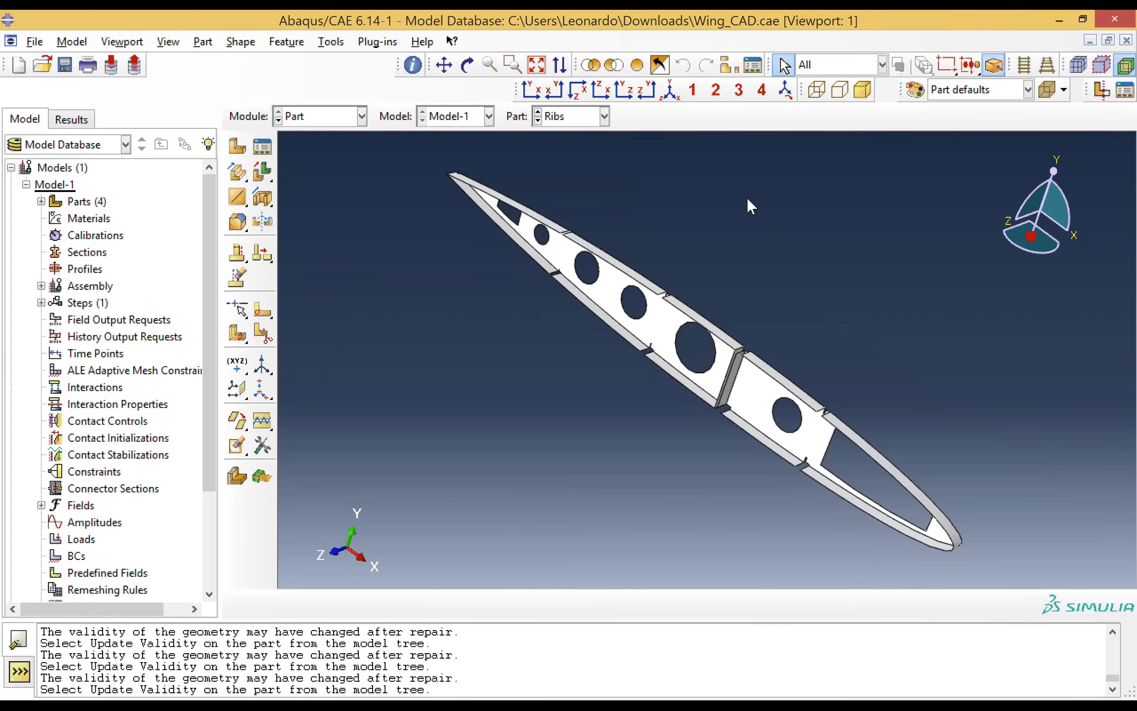
Step: Switch to the Spar part and convert its entire solid cell to a shell
left_click(605, 117)
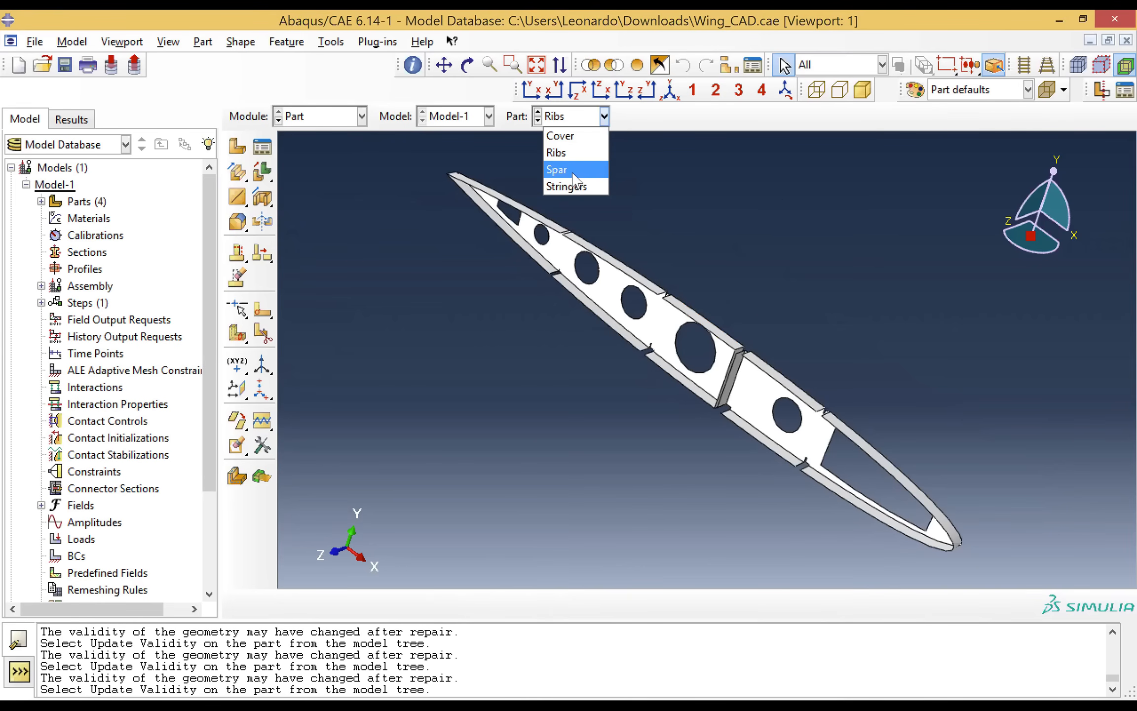
left_click(573, 172)
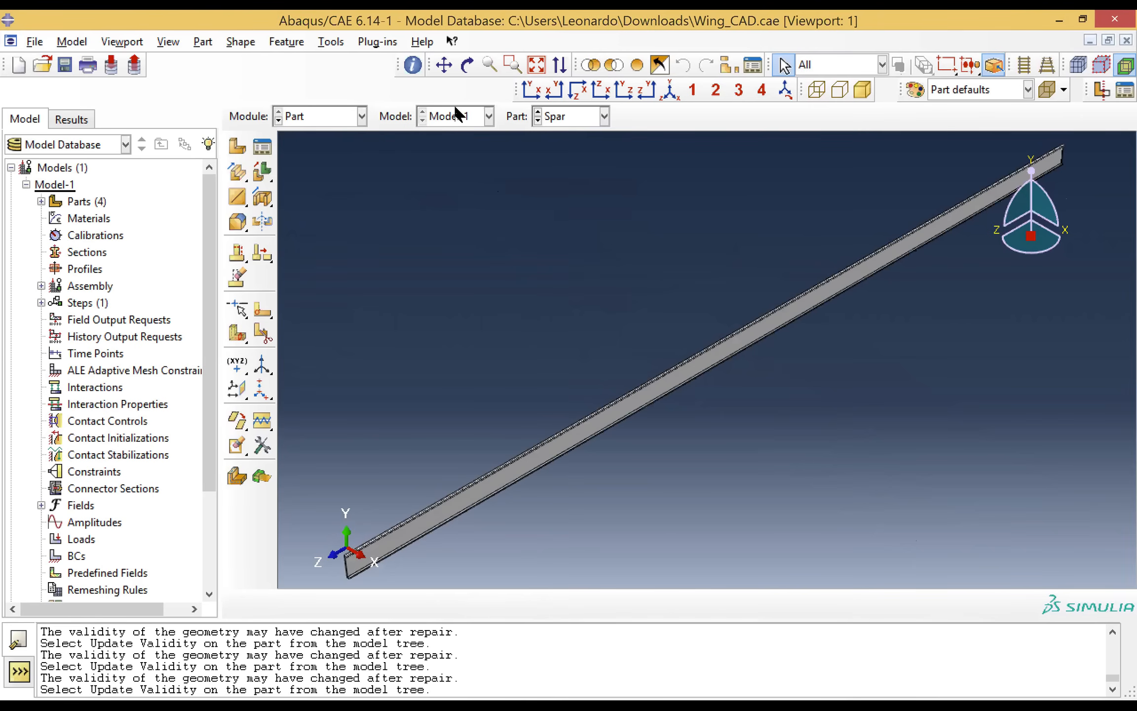
left_click(512, 67)
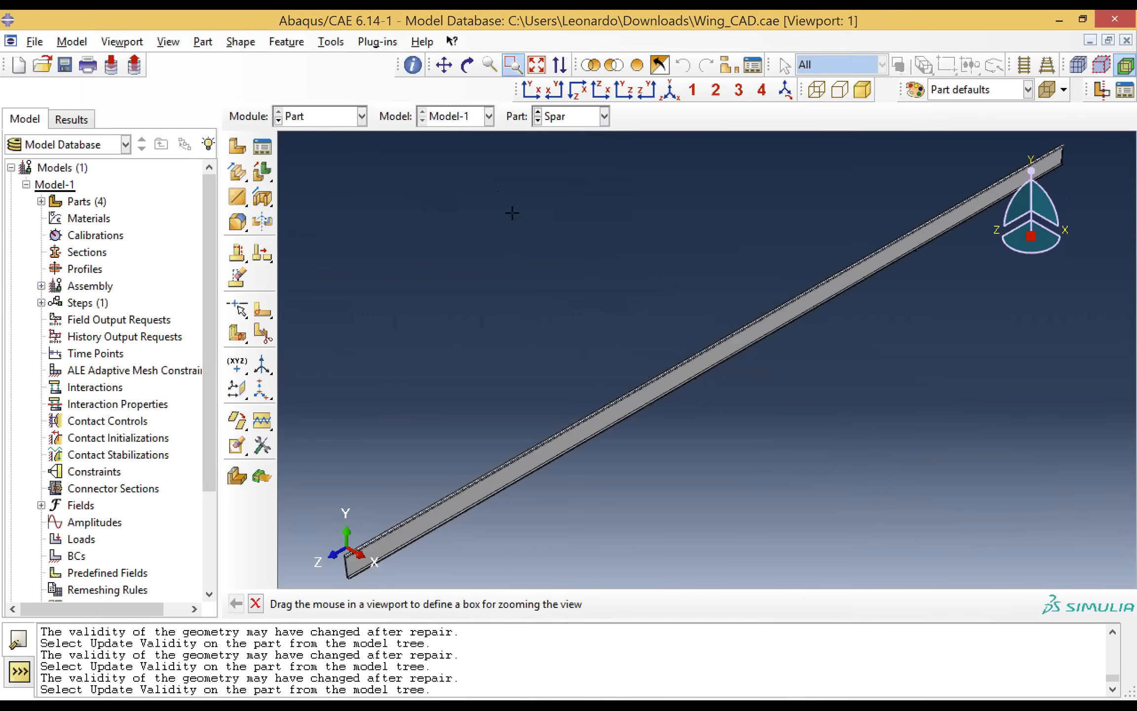
left_click(514, 57)
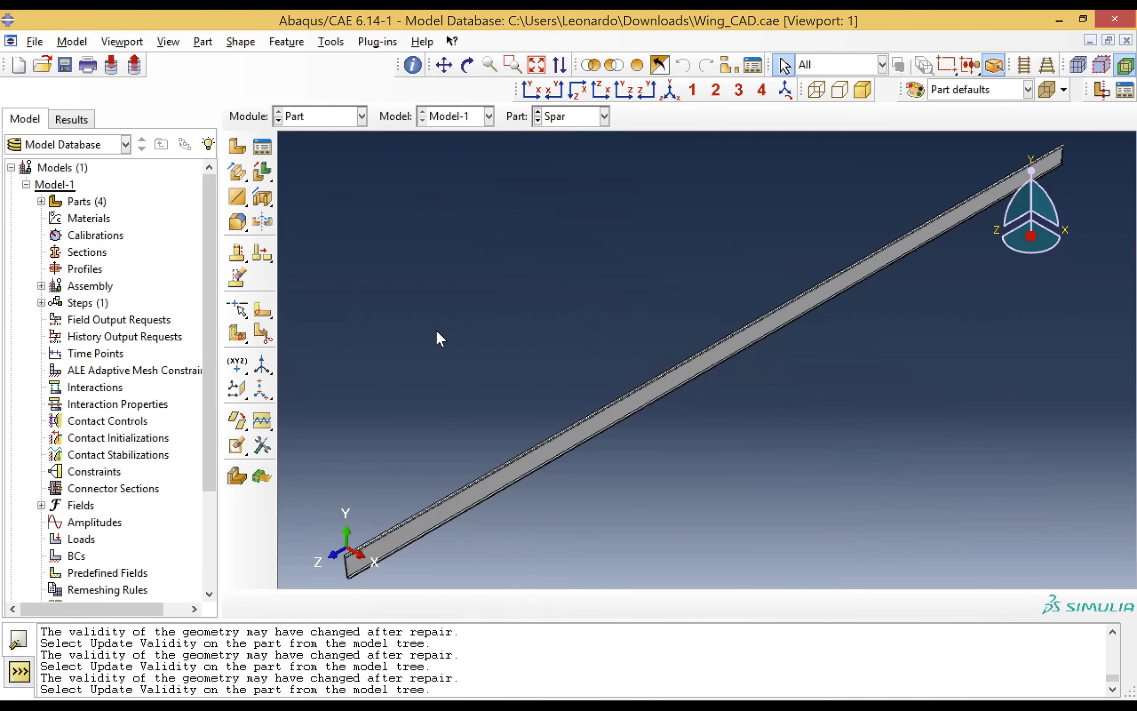
scroll(437, 331, "down", 3)
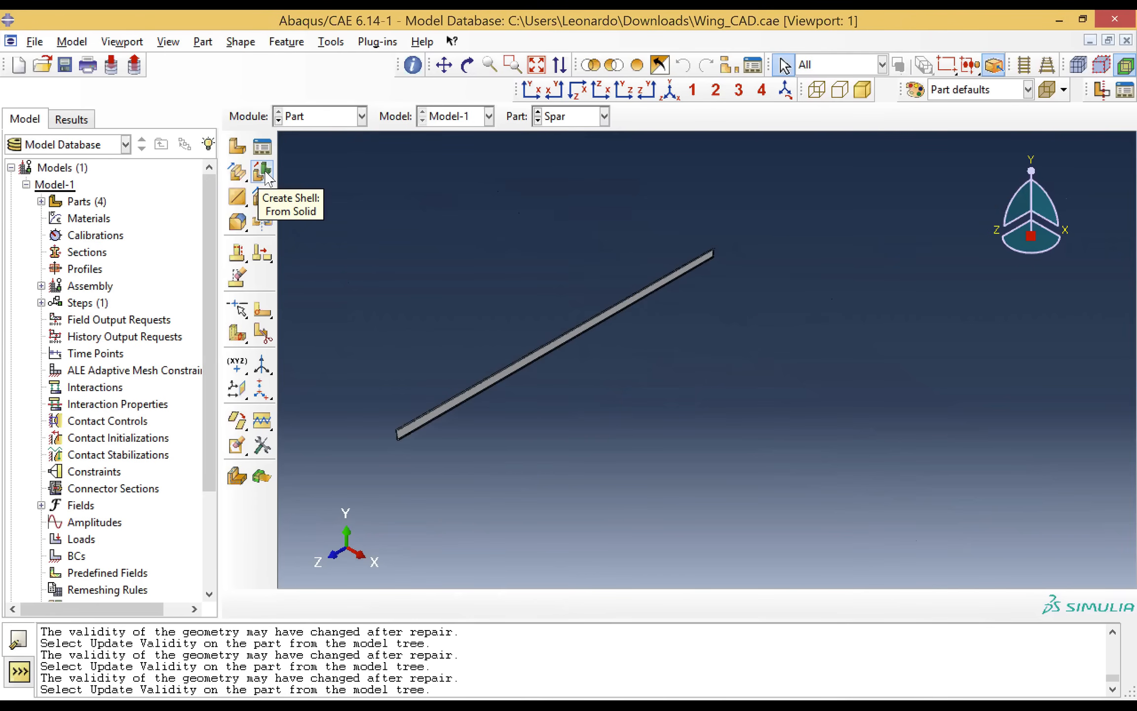
left_click(264, 172)
left_click_drag(344, 187, 742, 459)
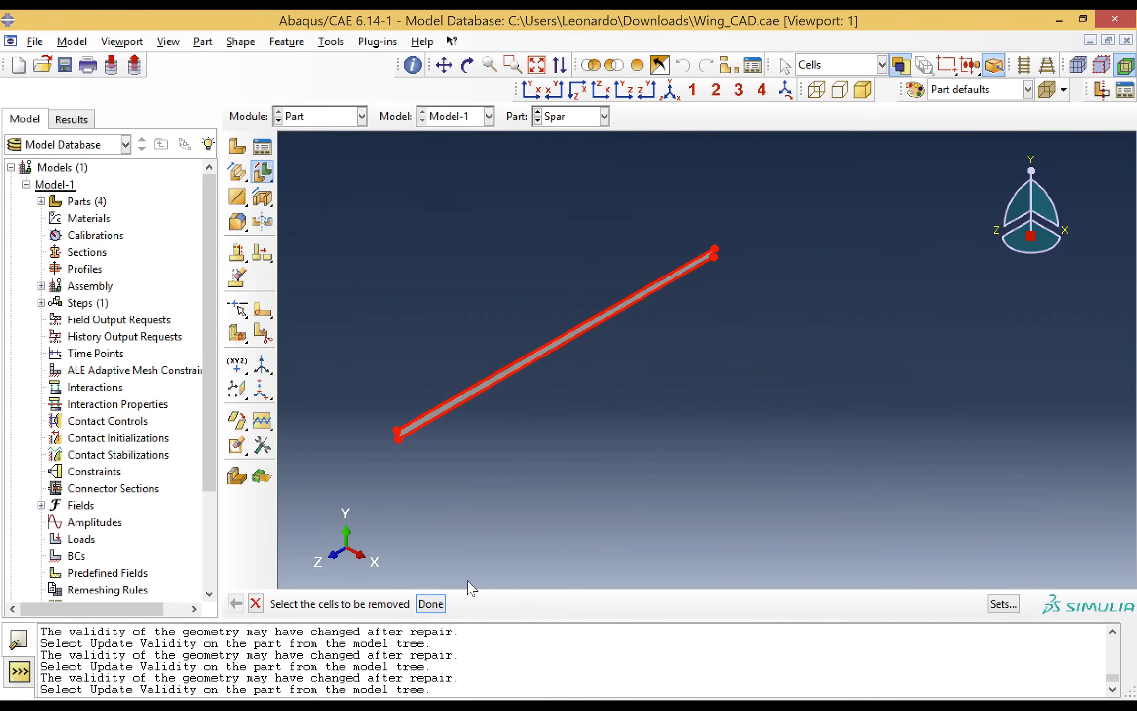
left_click(430, 603)
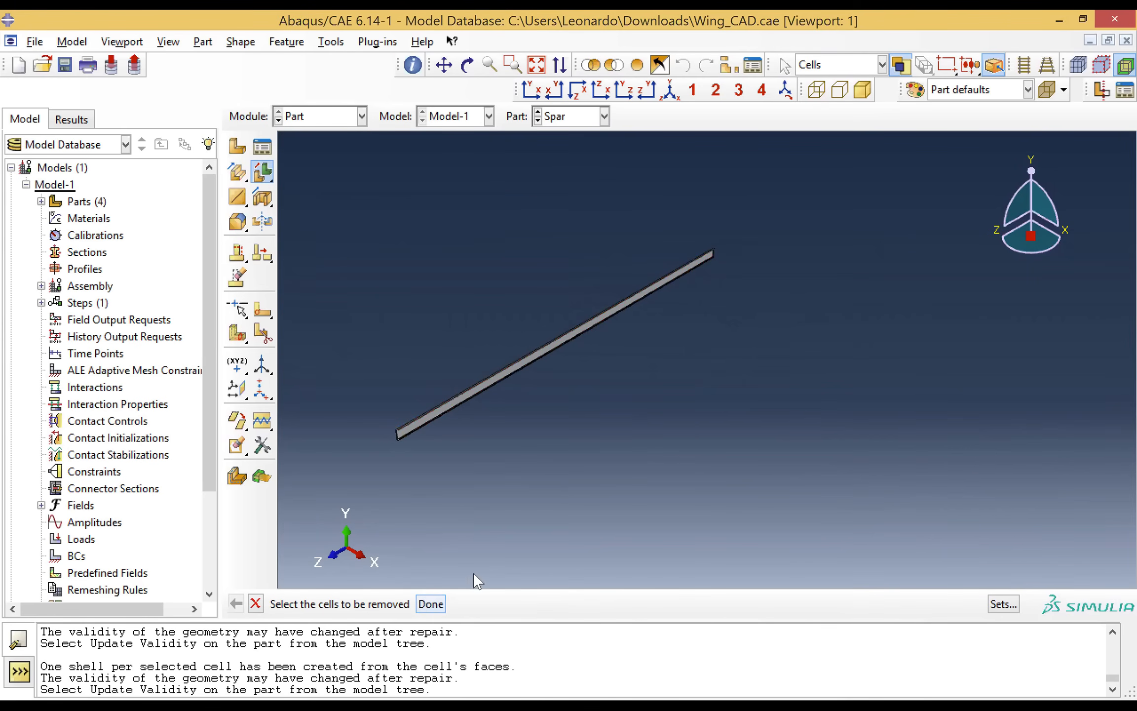
left_click(430, 605)
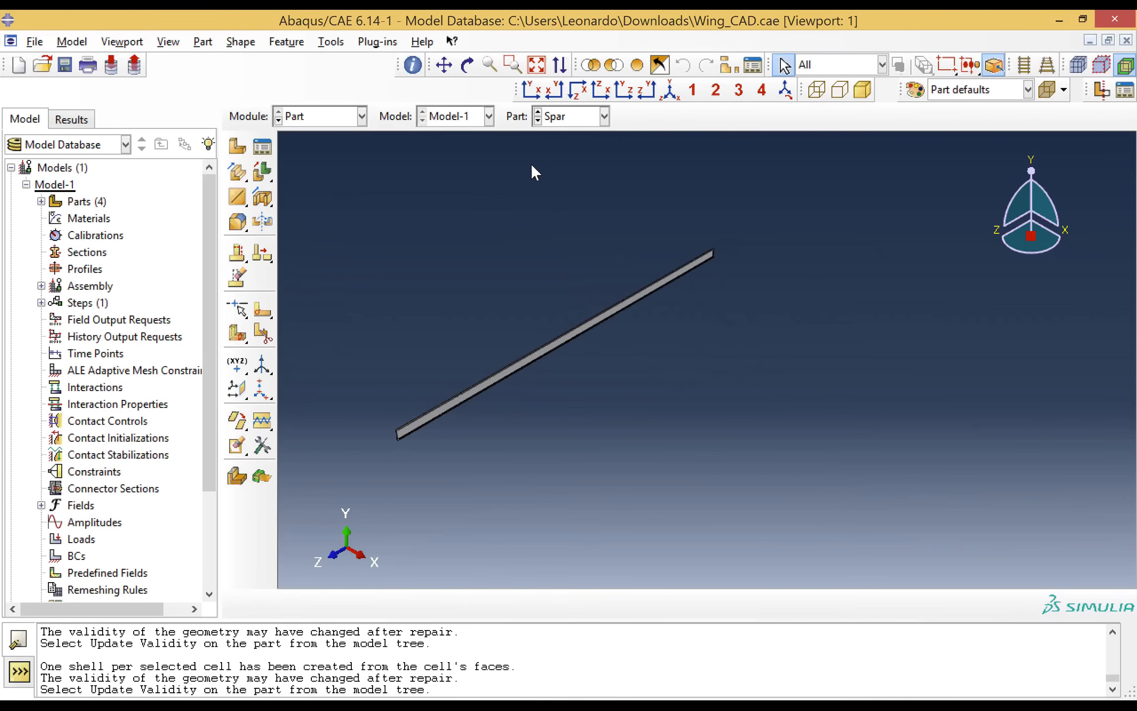
Step: Remove the spar's inner web face, the lower flange's inner face and the end cap face at the near end
left_click(513, 64)
left_click_drag(388, 415, 538, 564)
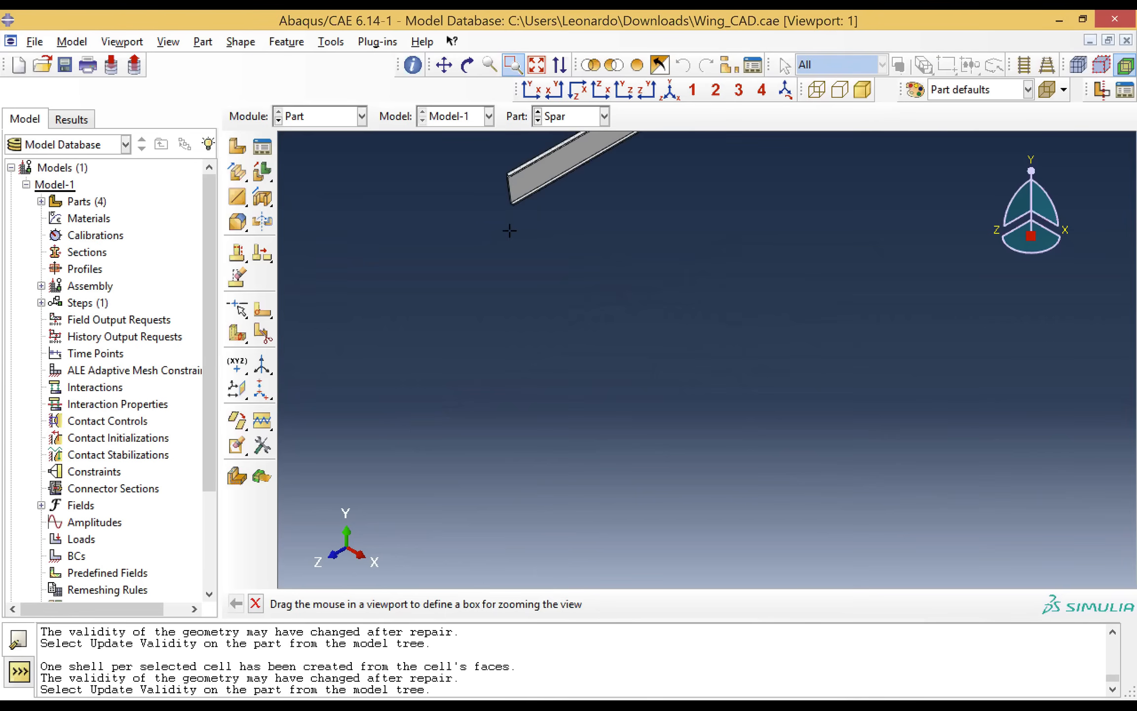
left_click(546, 199)
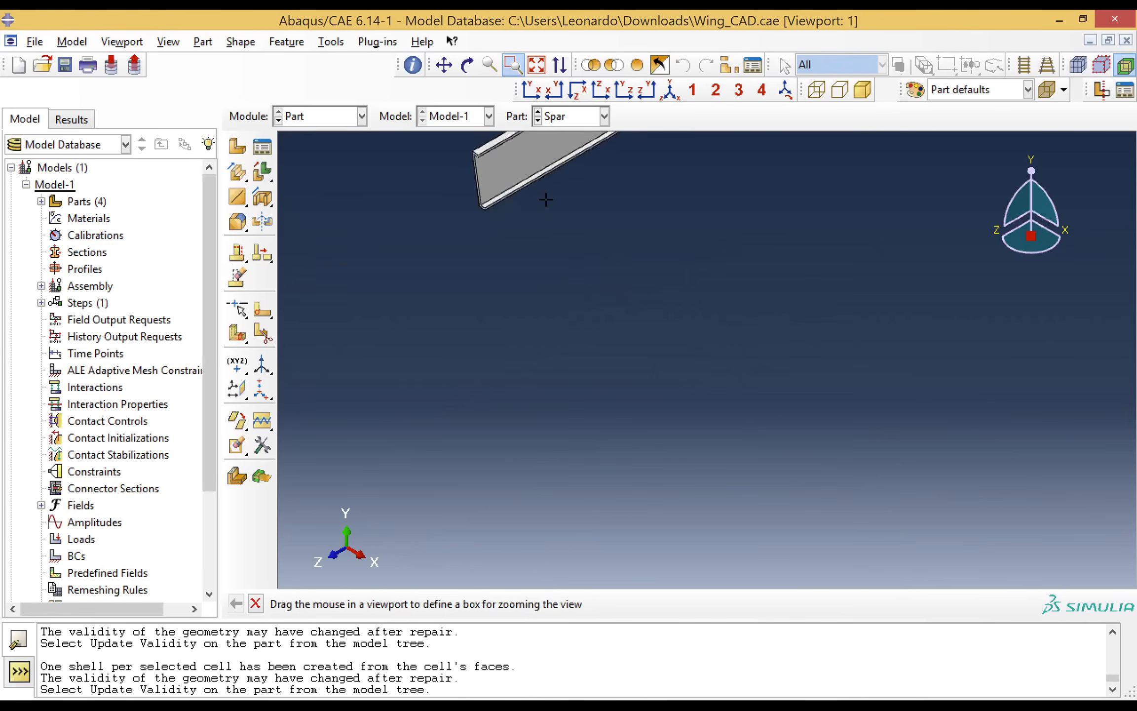
left_click(546, 200)
left_click_drag(428, 160, 518, 417)
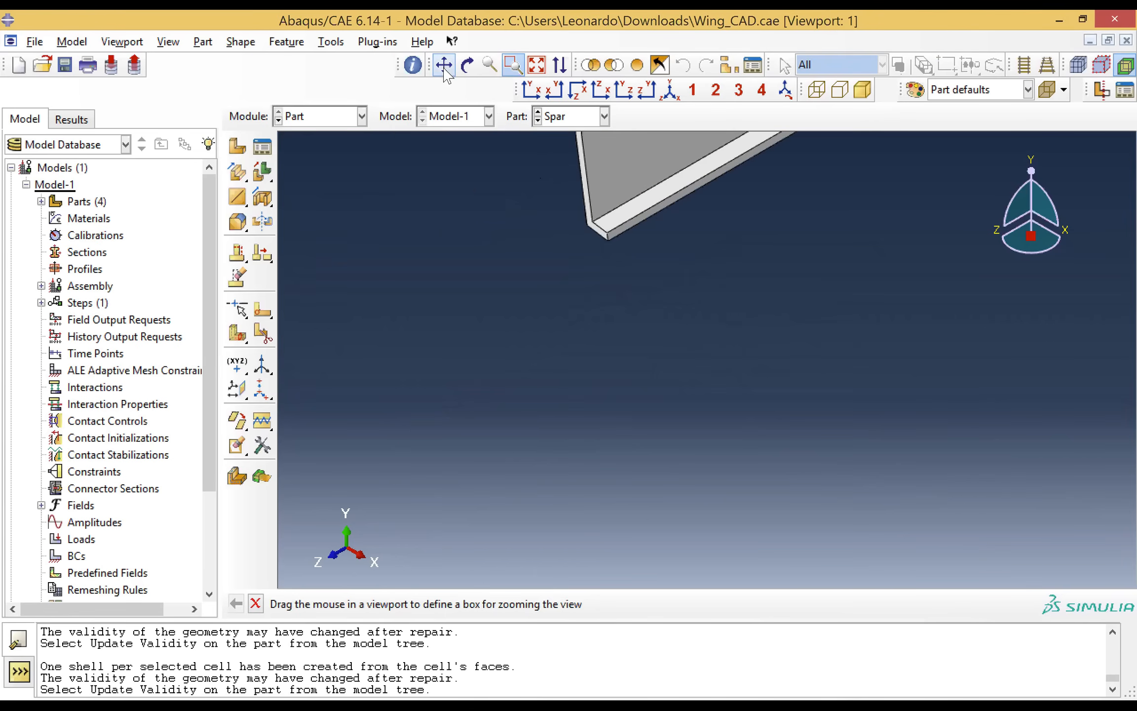
left_click(444, 65)
left_click_drag(600, 179, 445, 490)
left_click(447, 65)
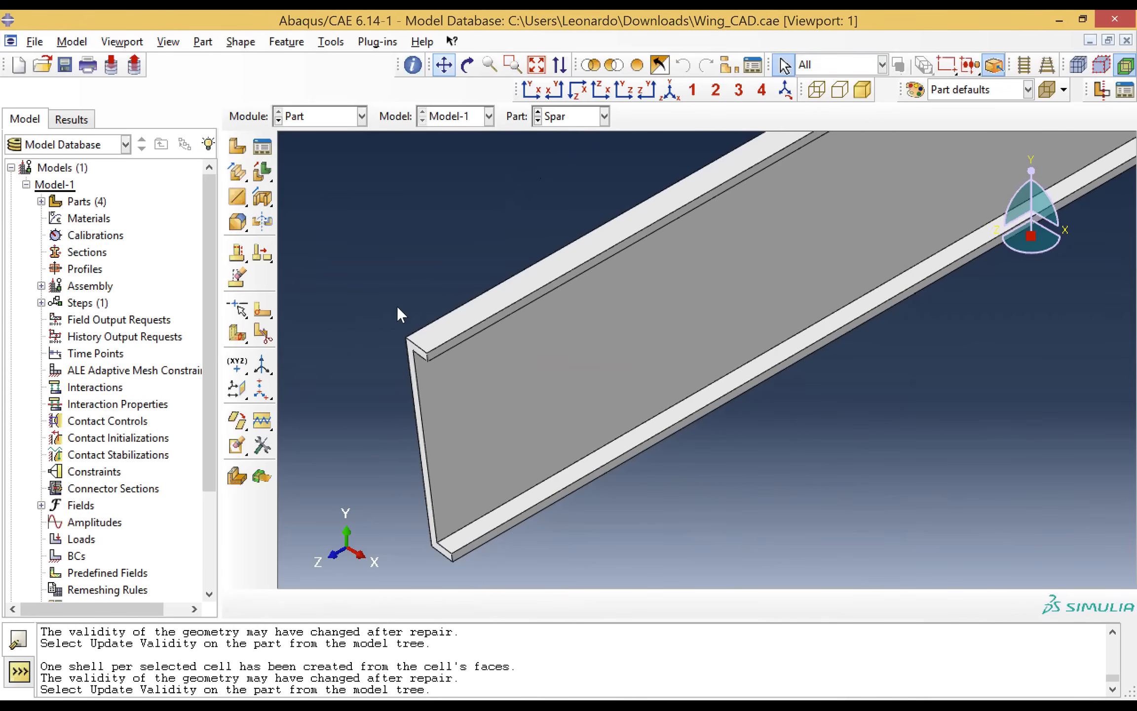
left_click(446, 432)
left_click(455, 546, "shift")
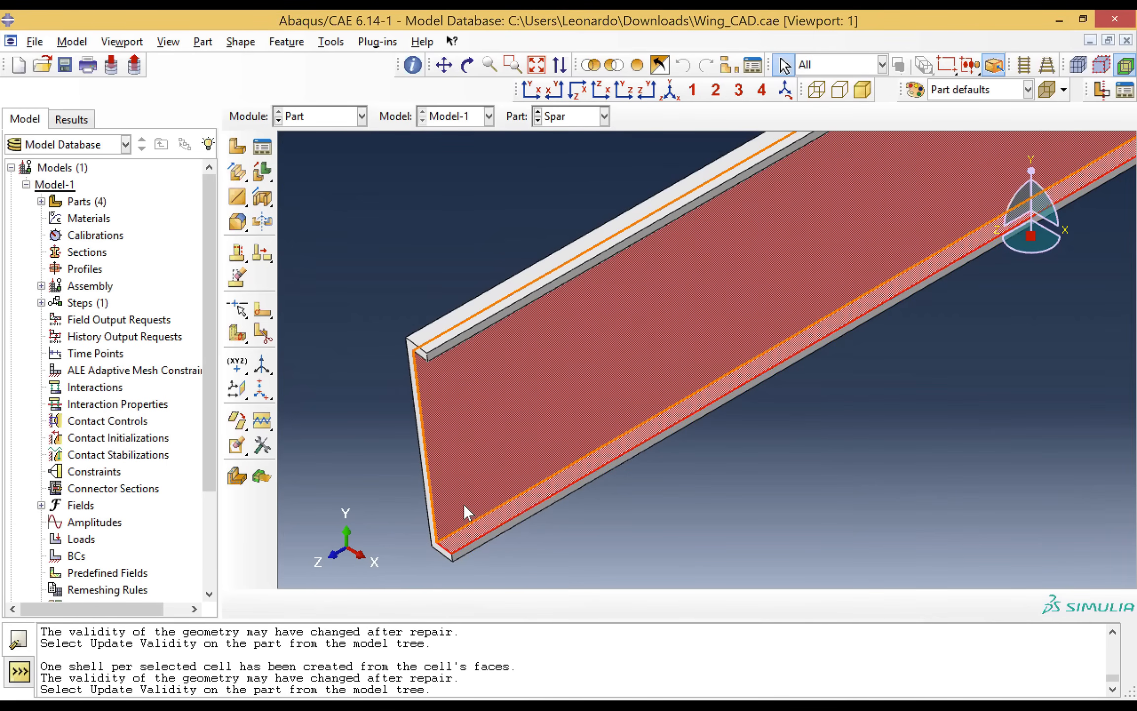
left_click(238, 446)
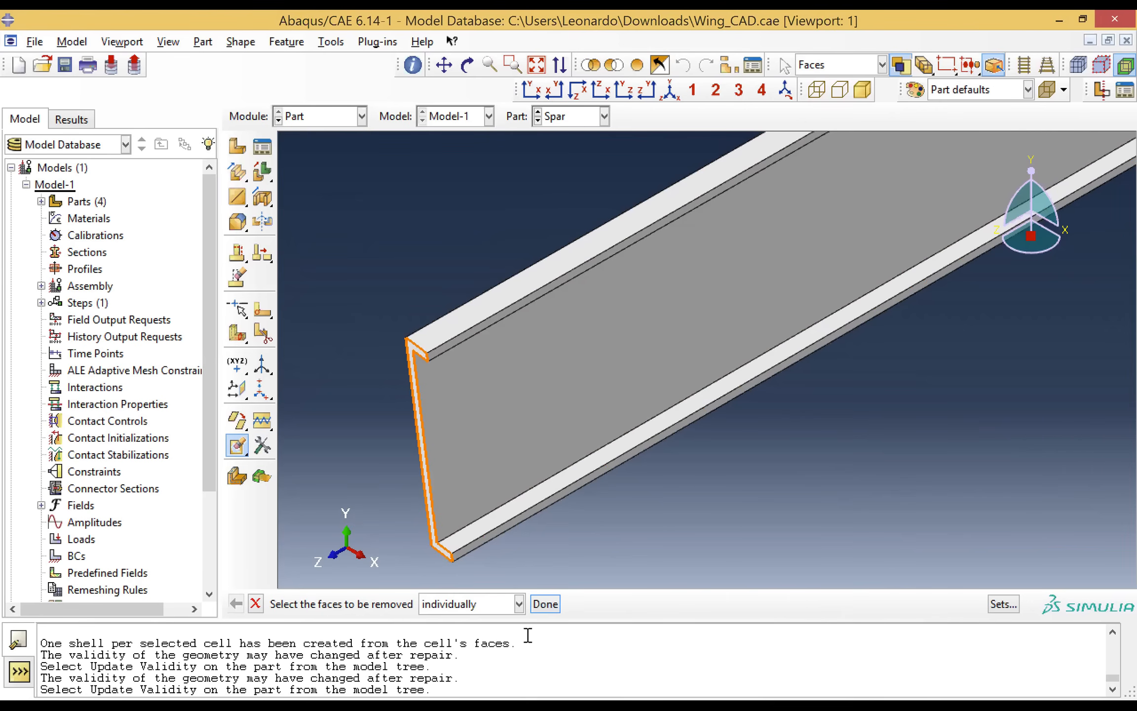
left_click(434, 530)
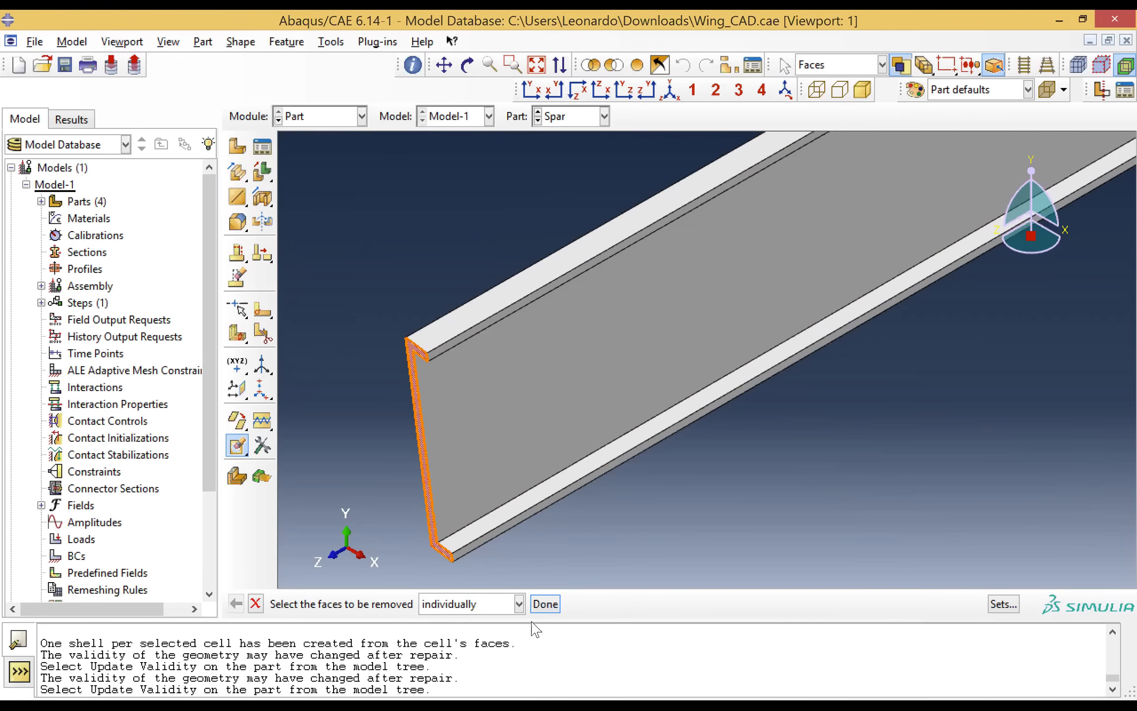
left_click(545, 605)
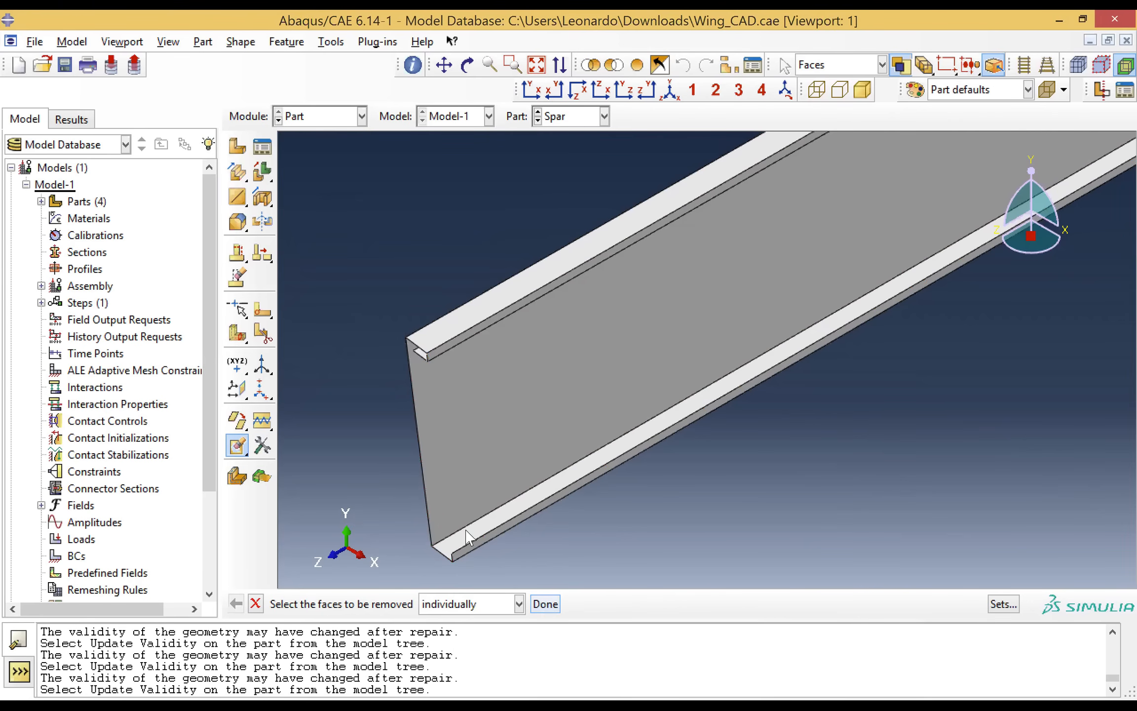
Step: Remove the narrow edge faces along both spar flanges and the inner face of the upper flange
left_click(437, 354)
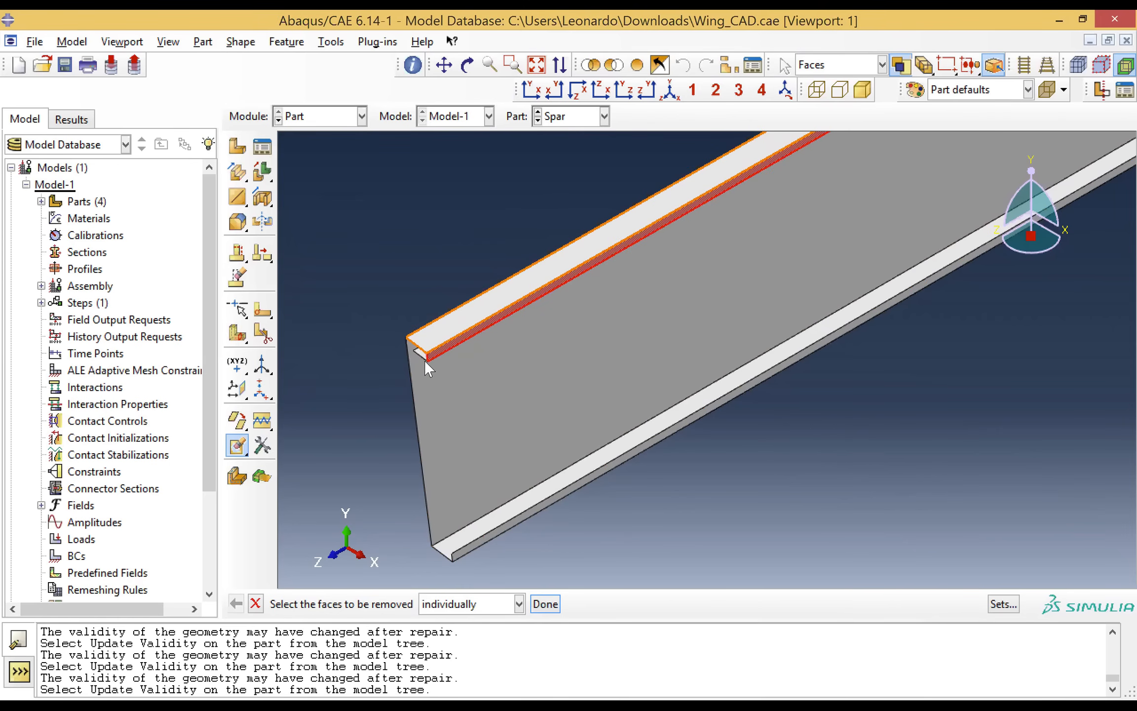
left_click(471, 556)
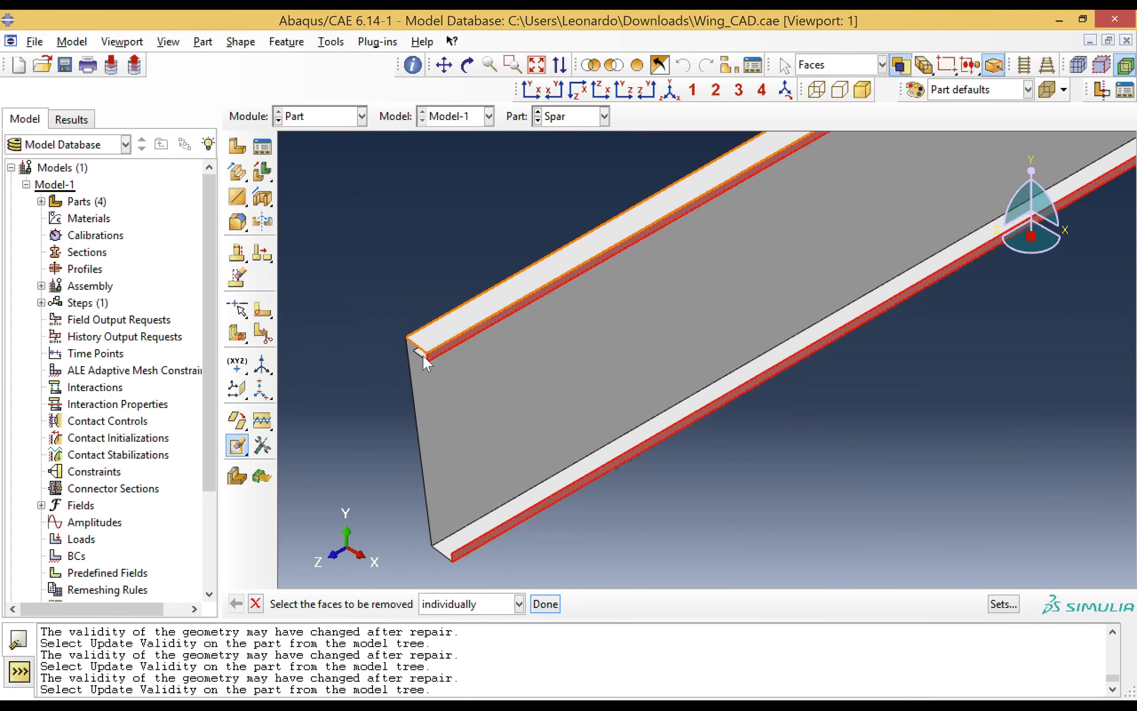
left_click(545, 604)
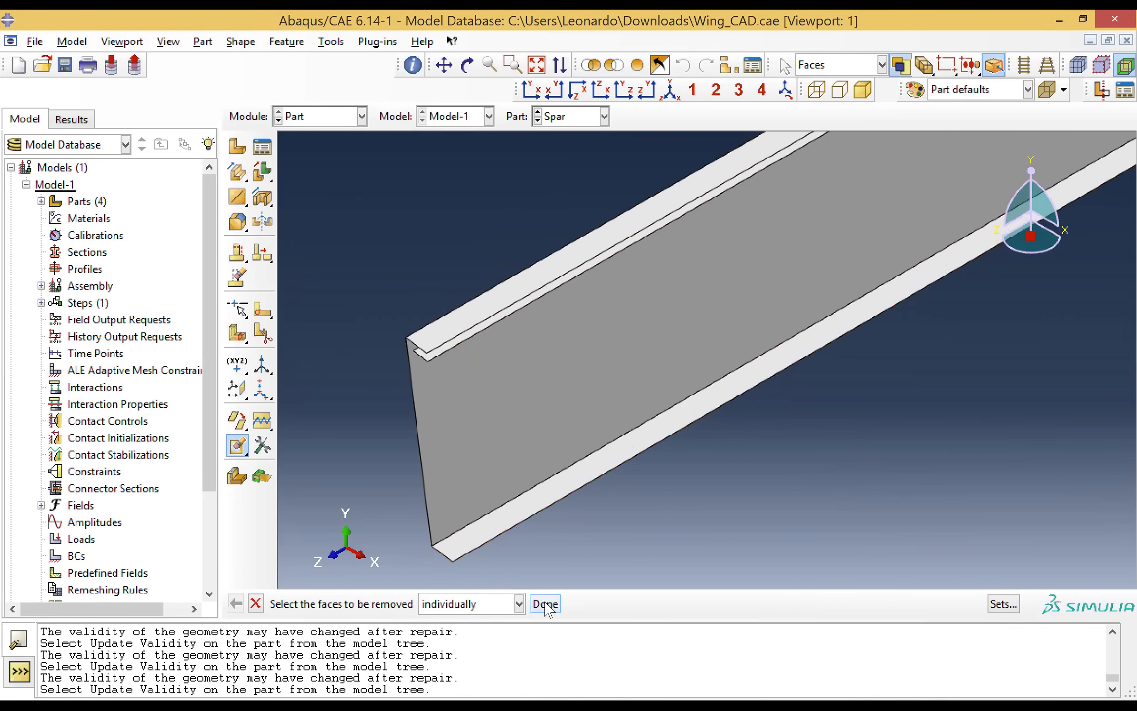
left_click(433, 357)
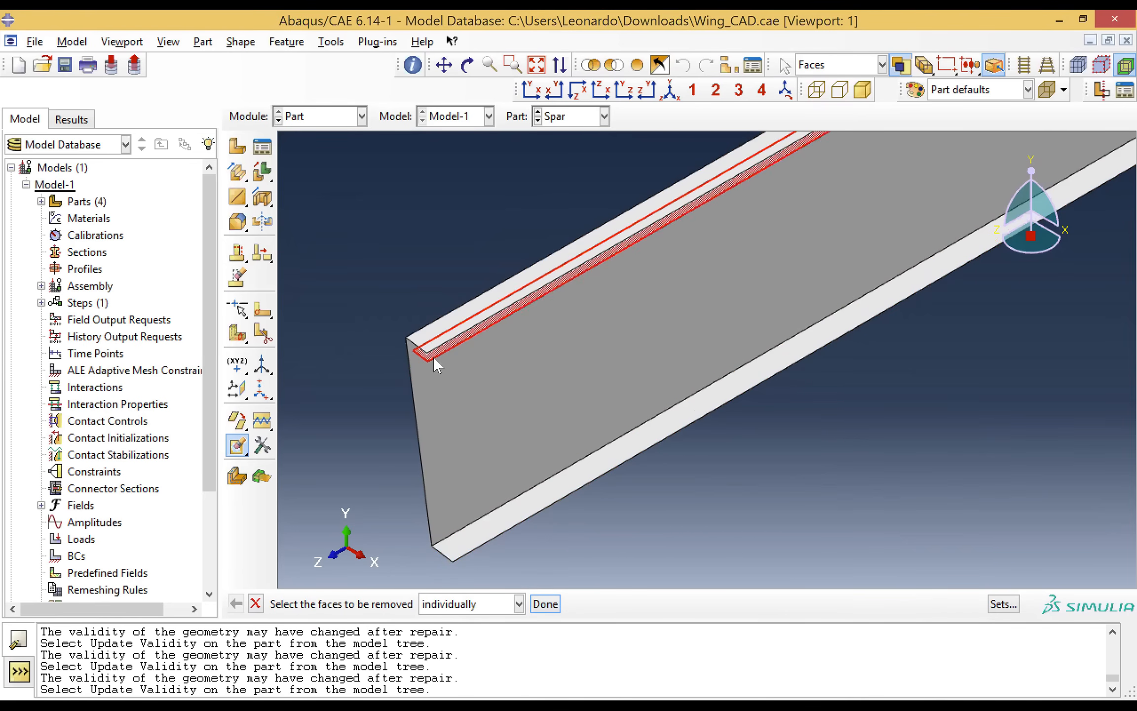
left_click(546, 604)
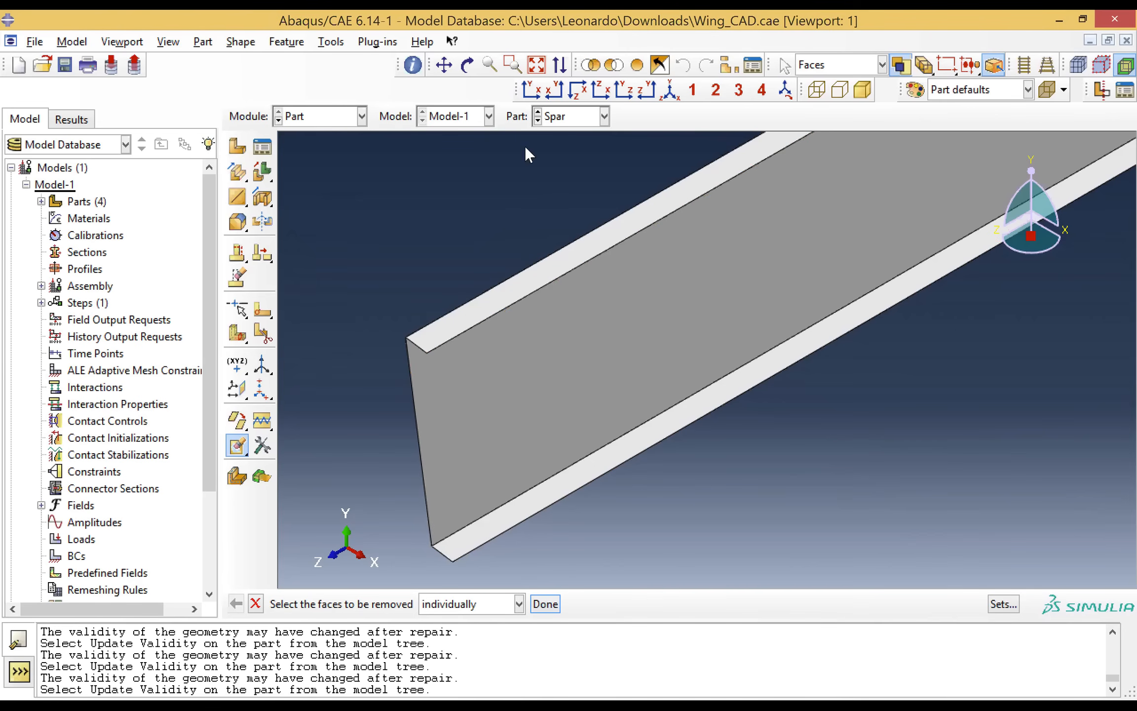
Step: Remove the end cap face at the far end of the spar
left_click(537, 65)
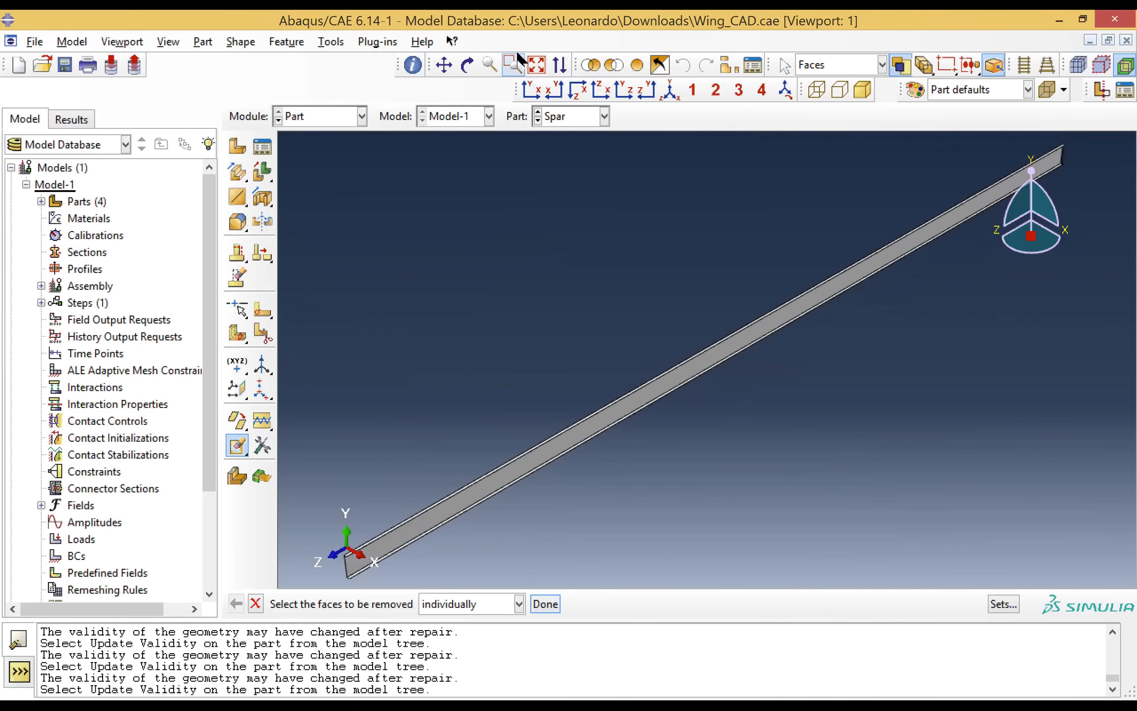
left_click(513, 64)
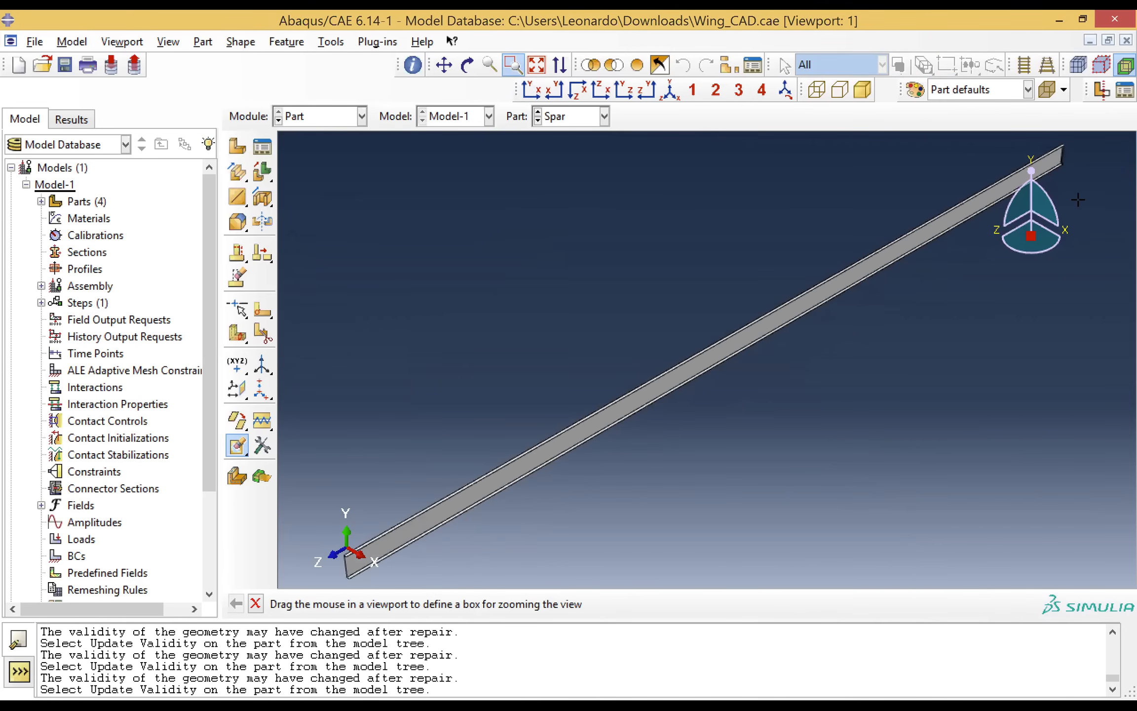
left_click_drag(1078, 203, 1045, 137)
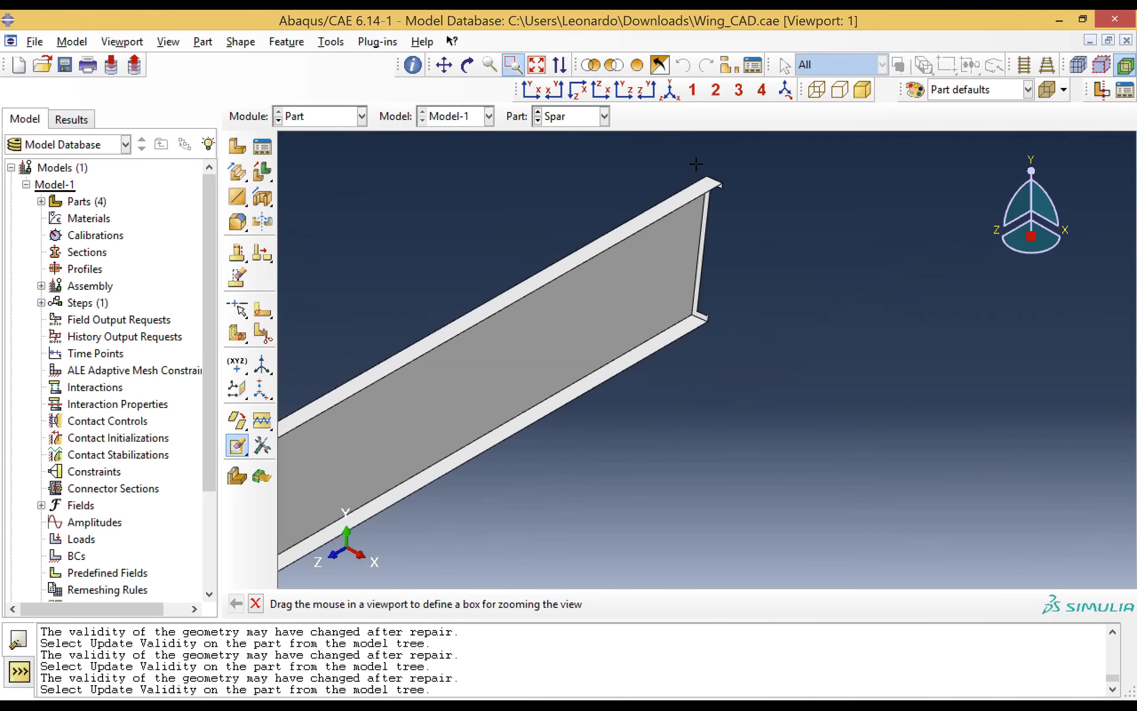
left_click_drag(730, 339, 694, 166)
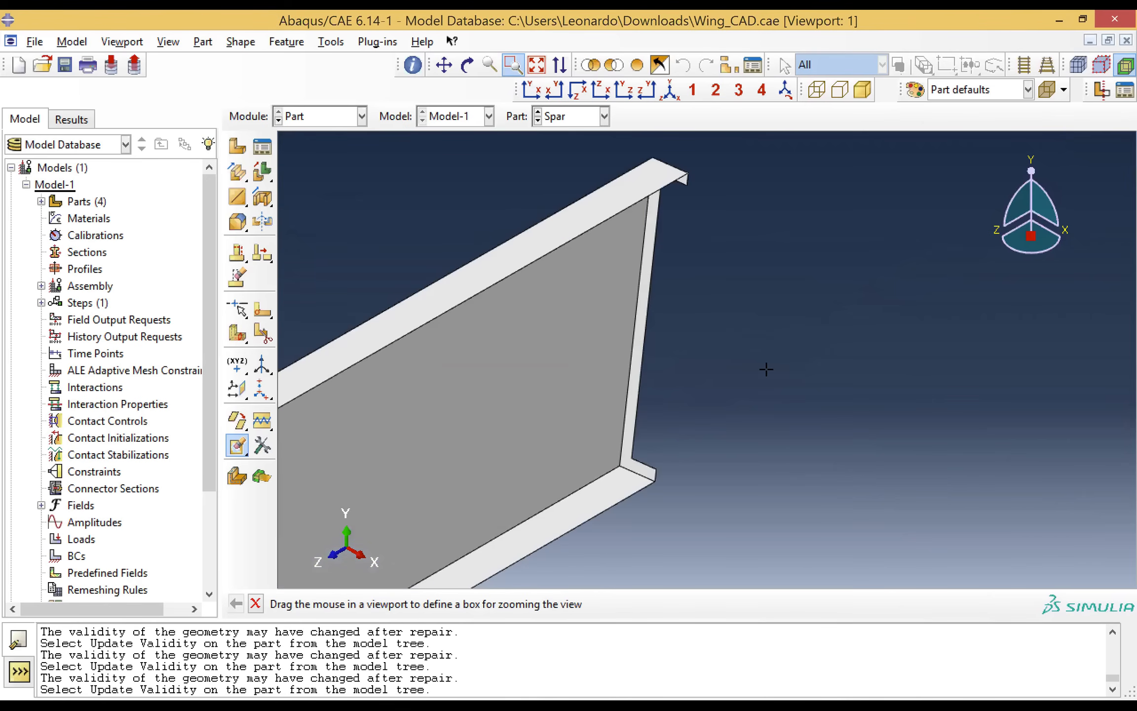
left_click(512, 65)
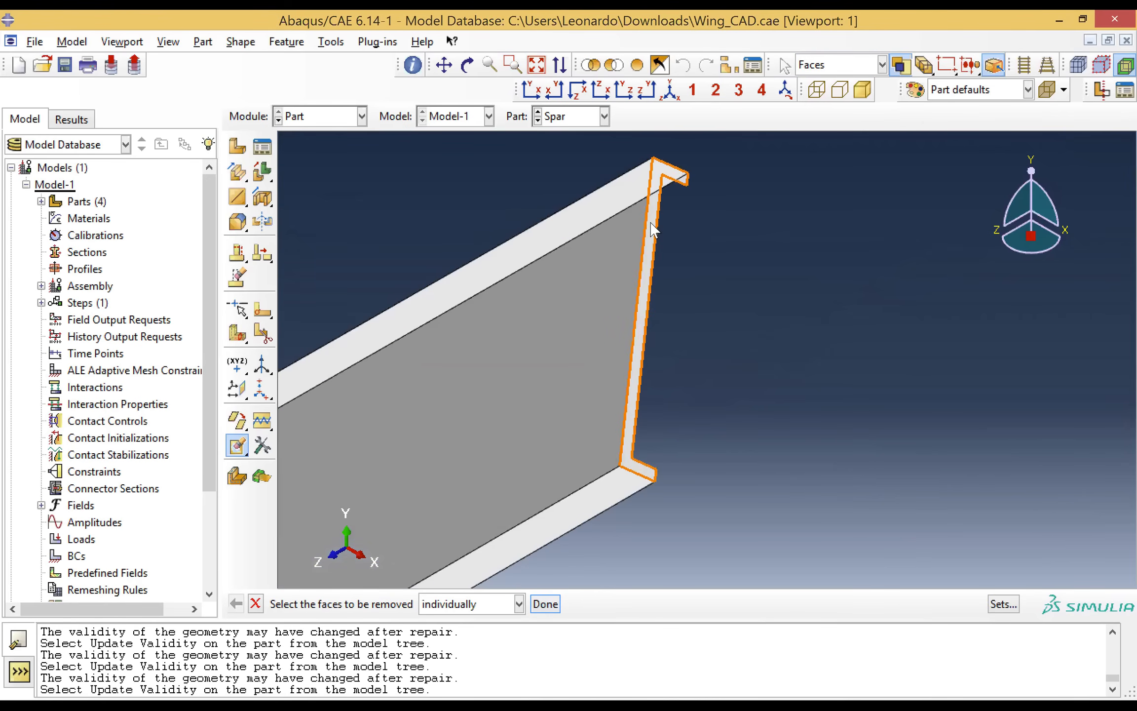
left_click(652, 230)
left_click(546, 604)
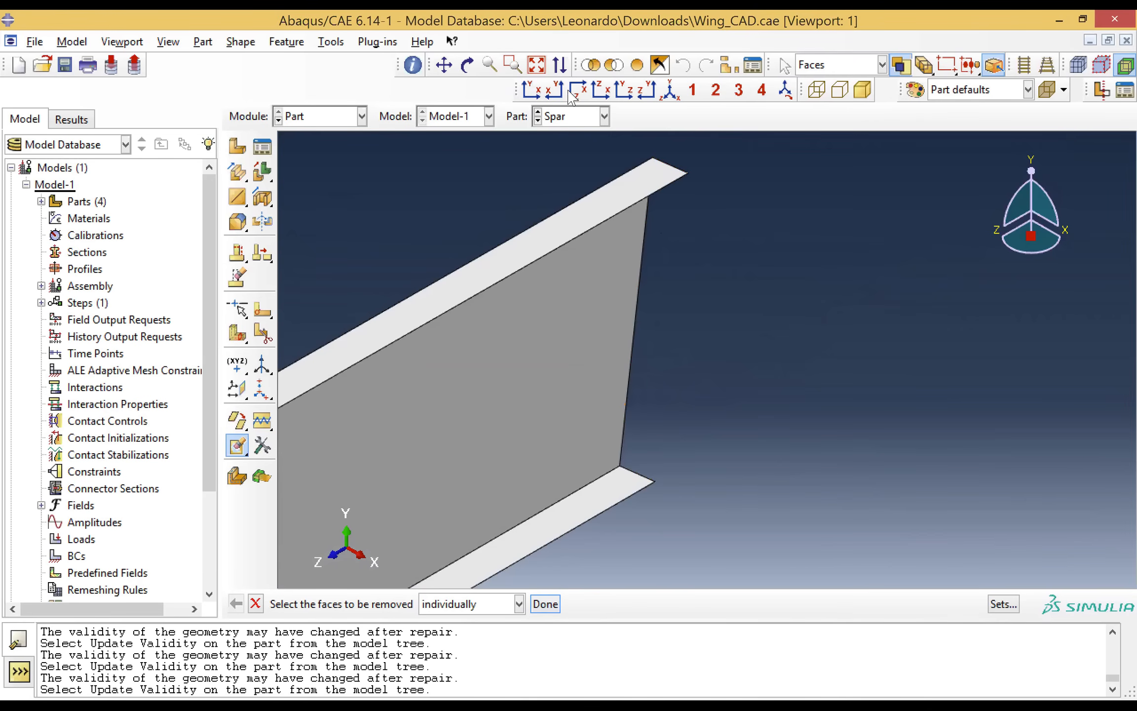
left_click(536, 65)
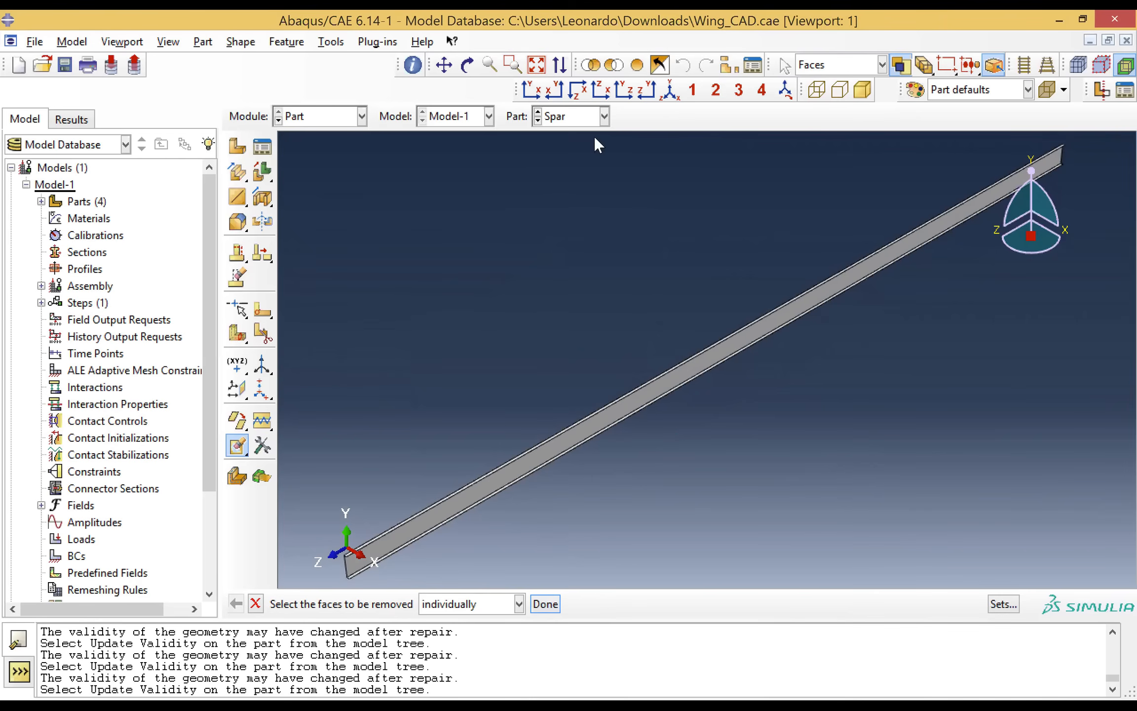
Step: Switch to the Stringers part and convert all of its solid cells to shells
left_click(590, 117)
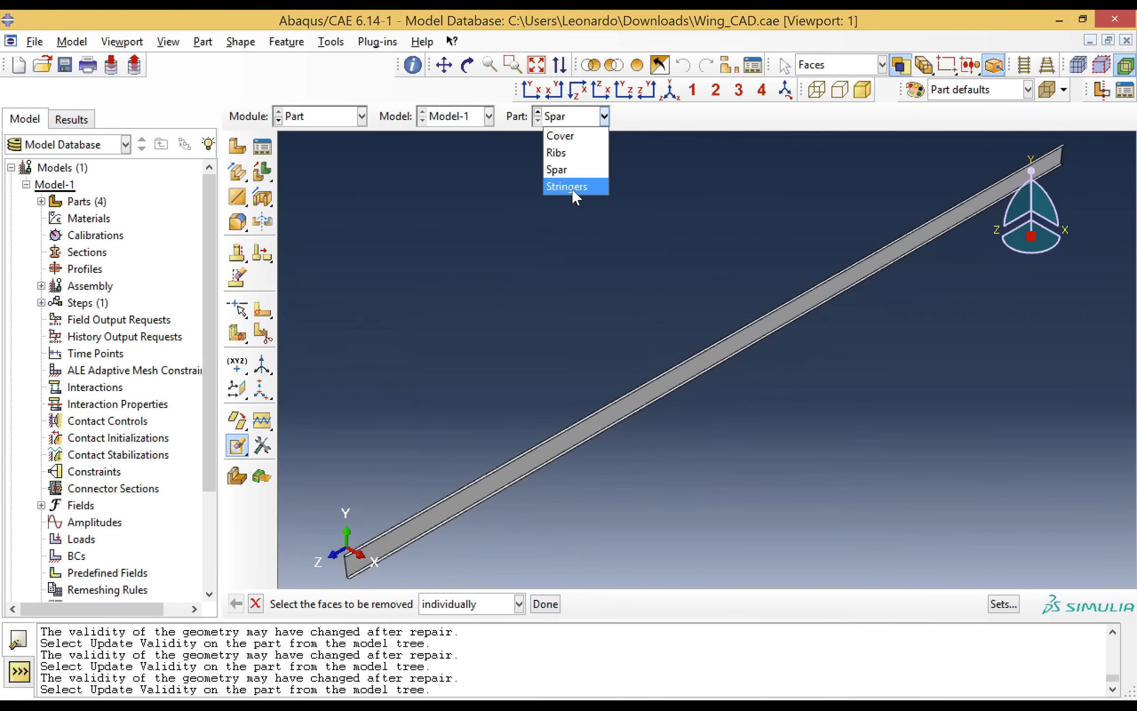
left_click(572, 187)
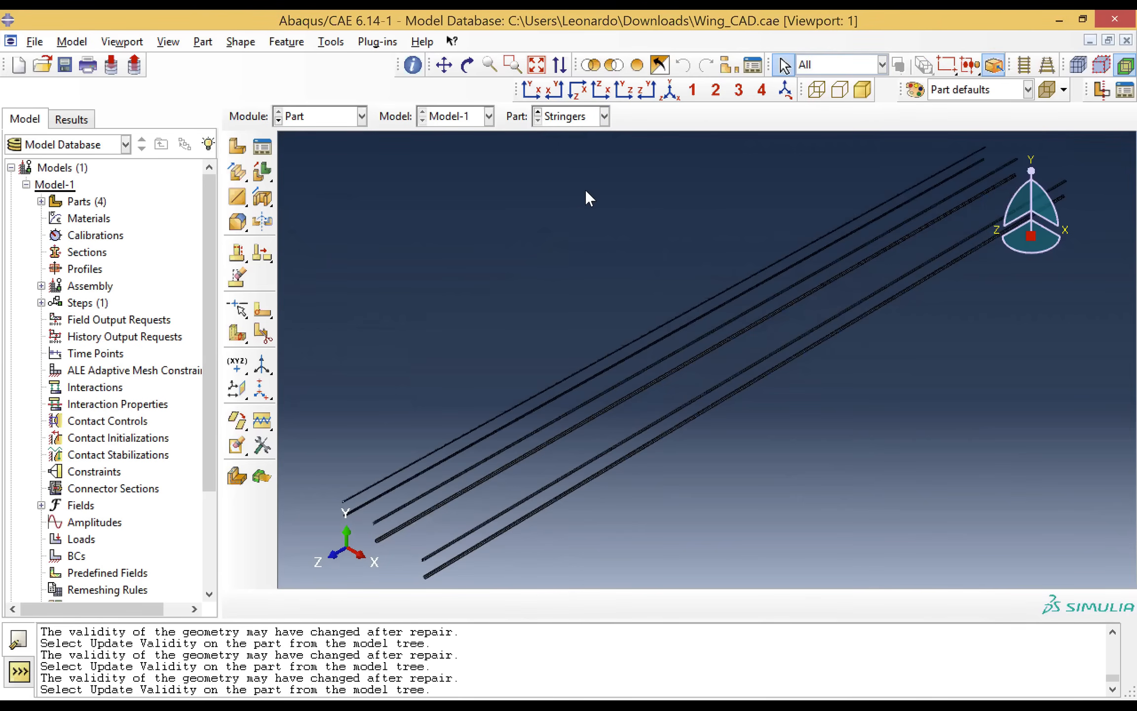
scroll(449, 321, "up", 3)
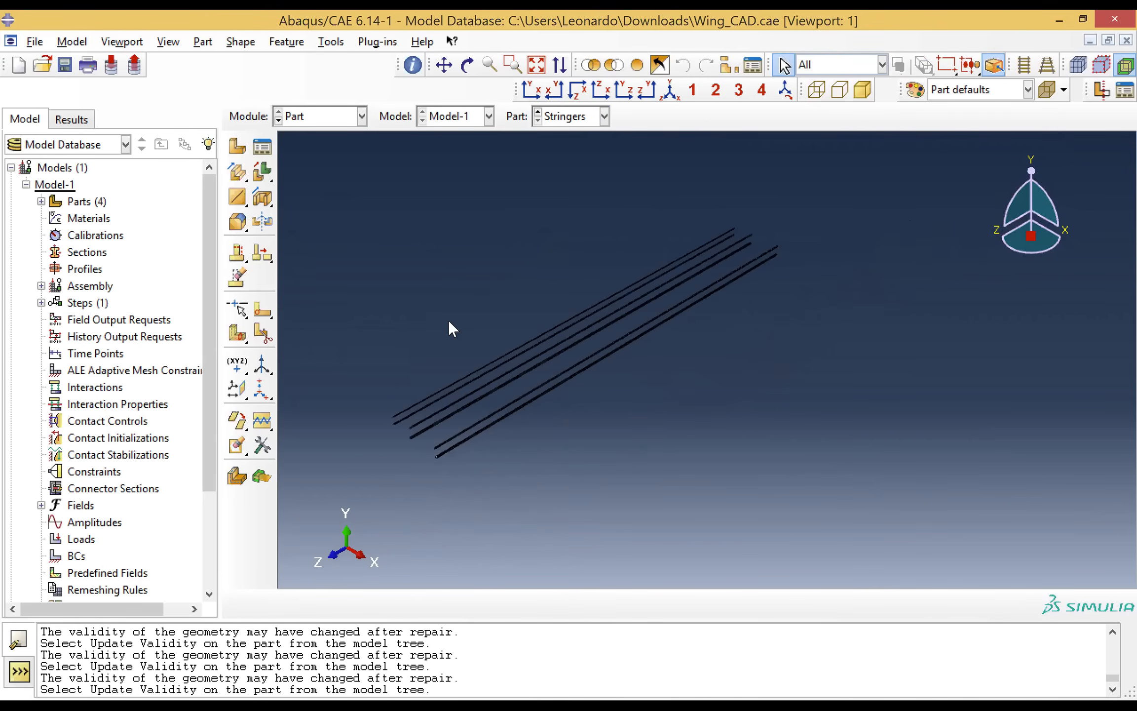
left_click(262, 172)
left_click_drag(322, 147, 842, 495)
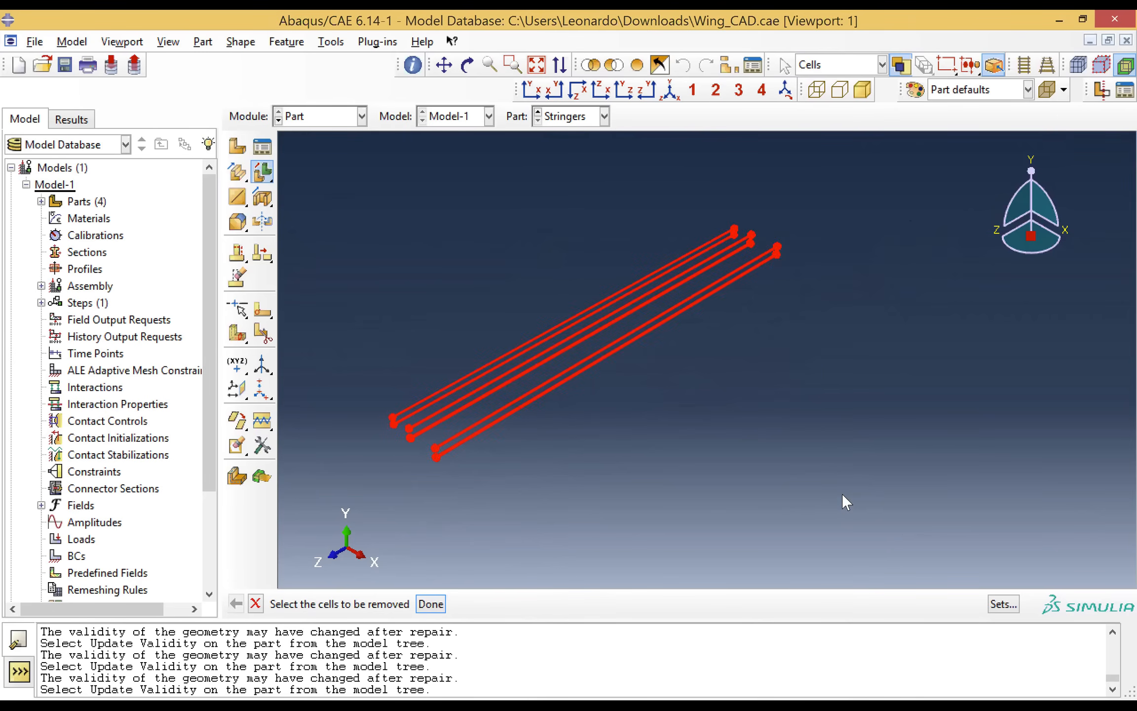
left_click(431, 604)
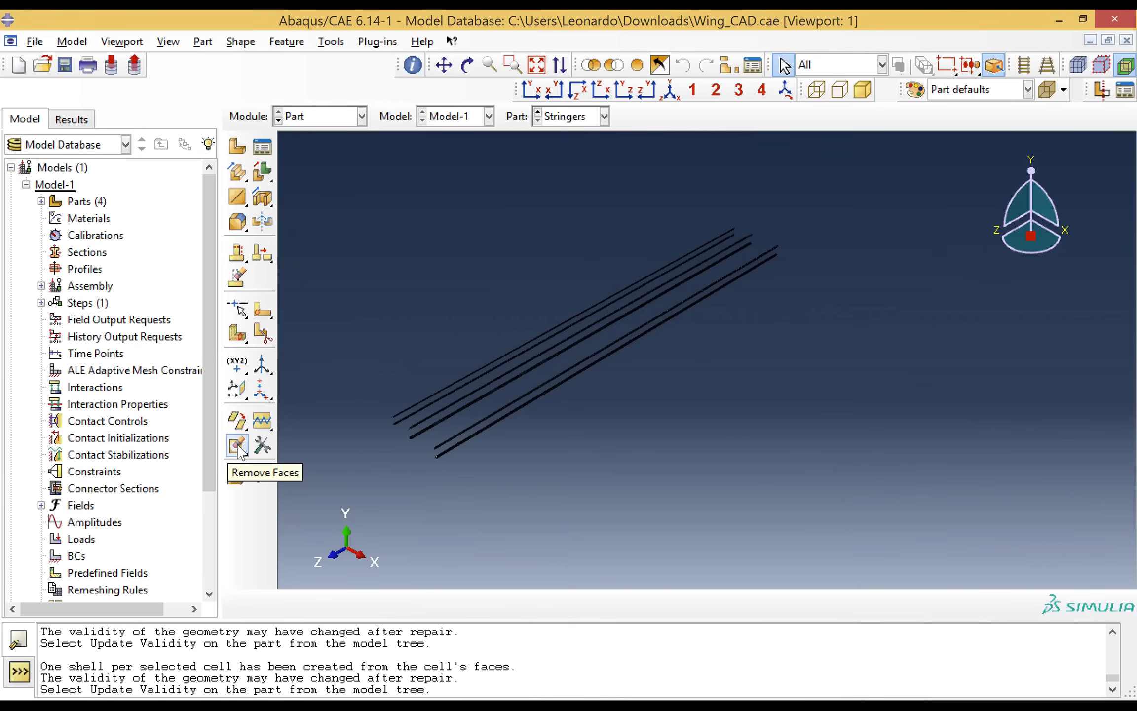
Step: Examine the L-shaped near end of the first upper stringer up close
left_click(513, 65)
left_click_drag(376, 402, 446, 440)
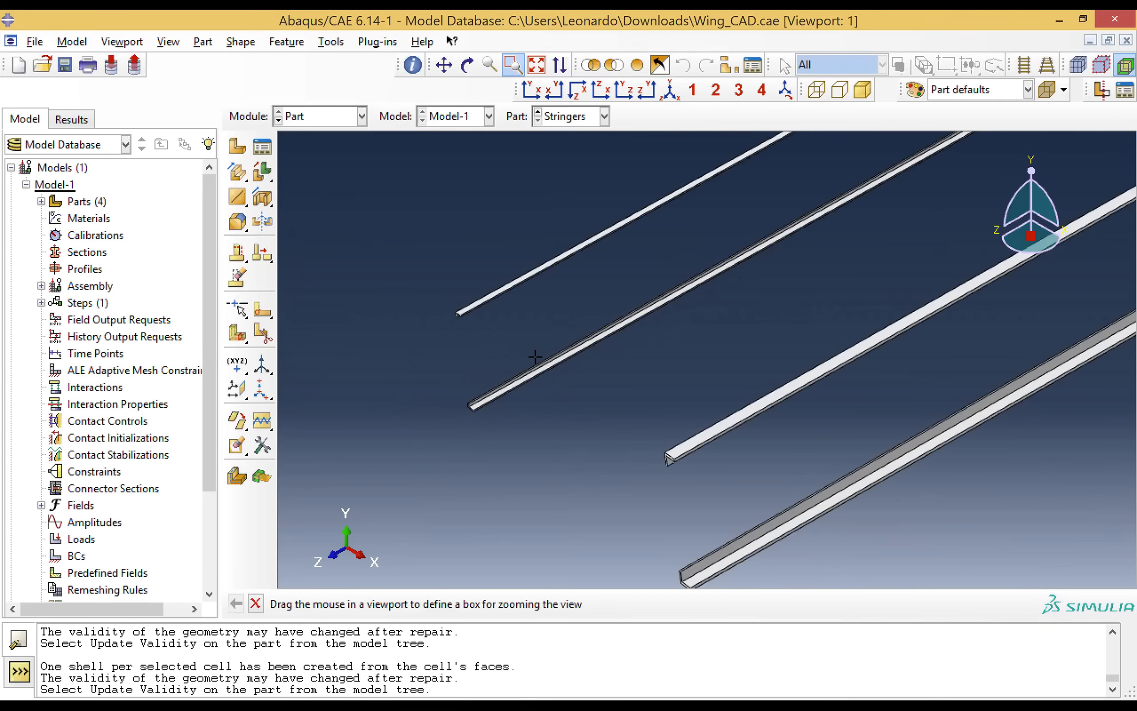
left_click_drag(535, 357, 560, 377)
left_click_drag(514, 259, 660, 407)
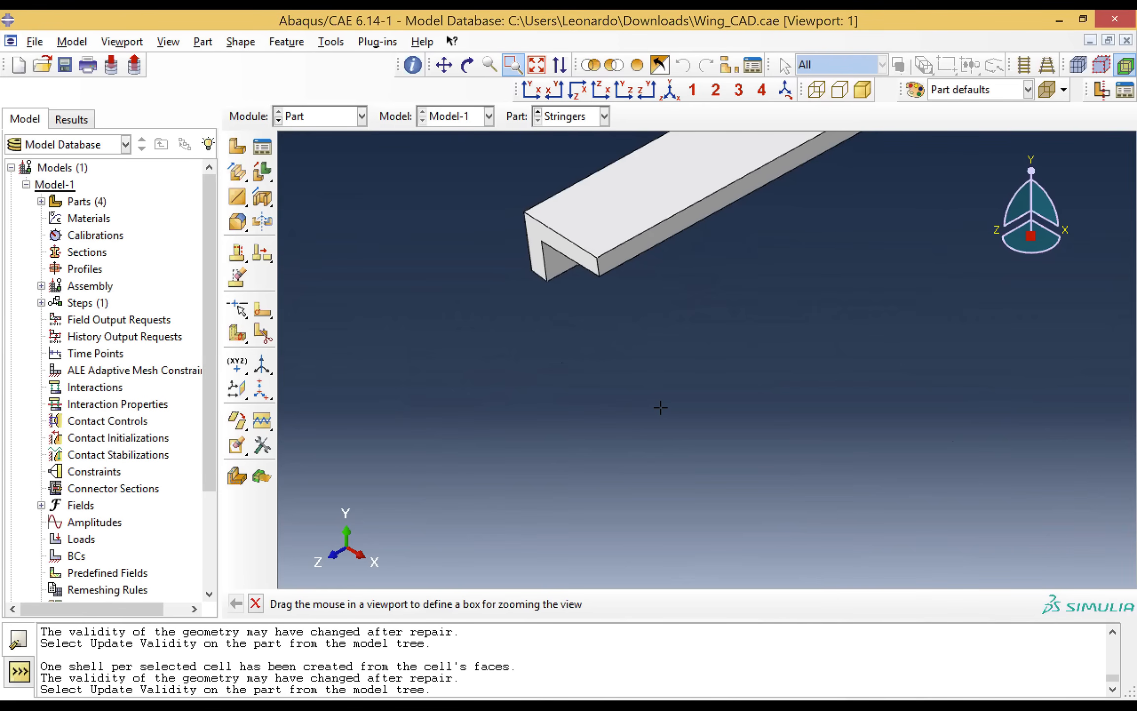
left_click(238, 449)
right_click(532, 232)
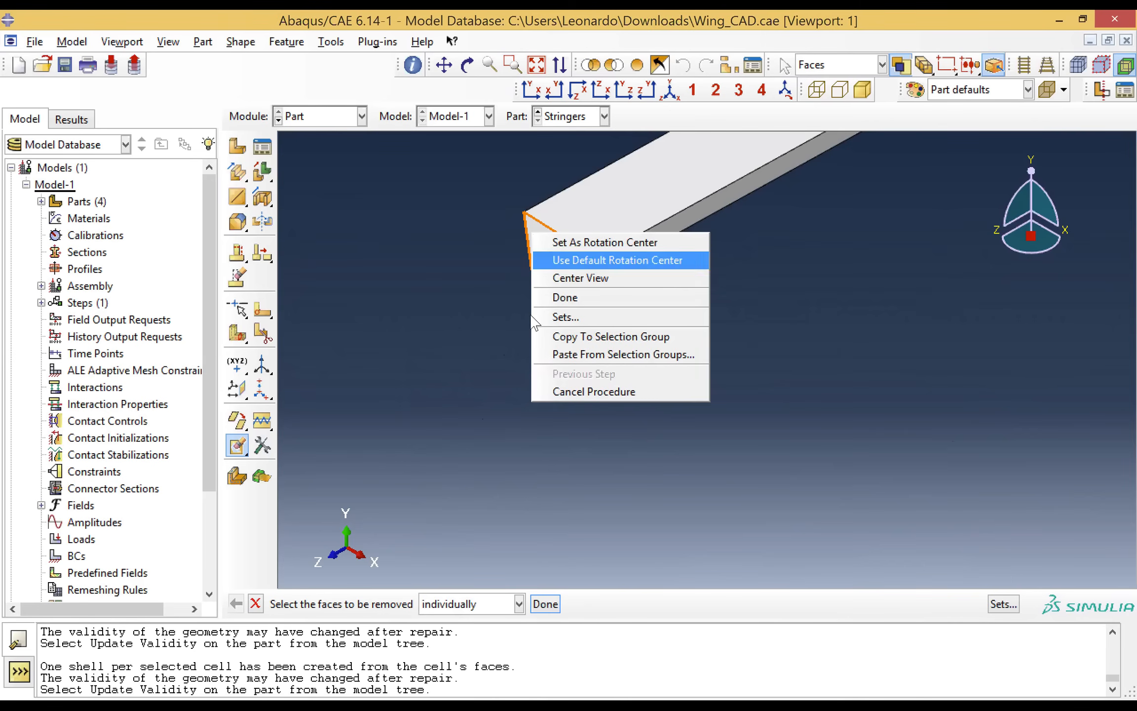
left_click(566, 298)
left_click(237, 447)
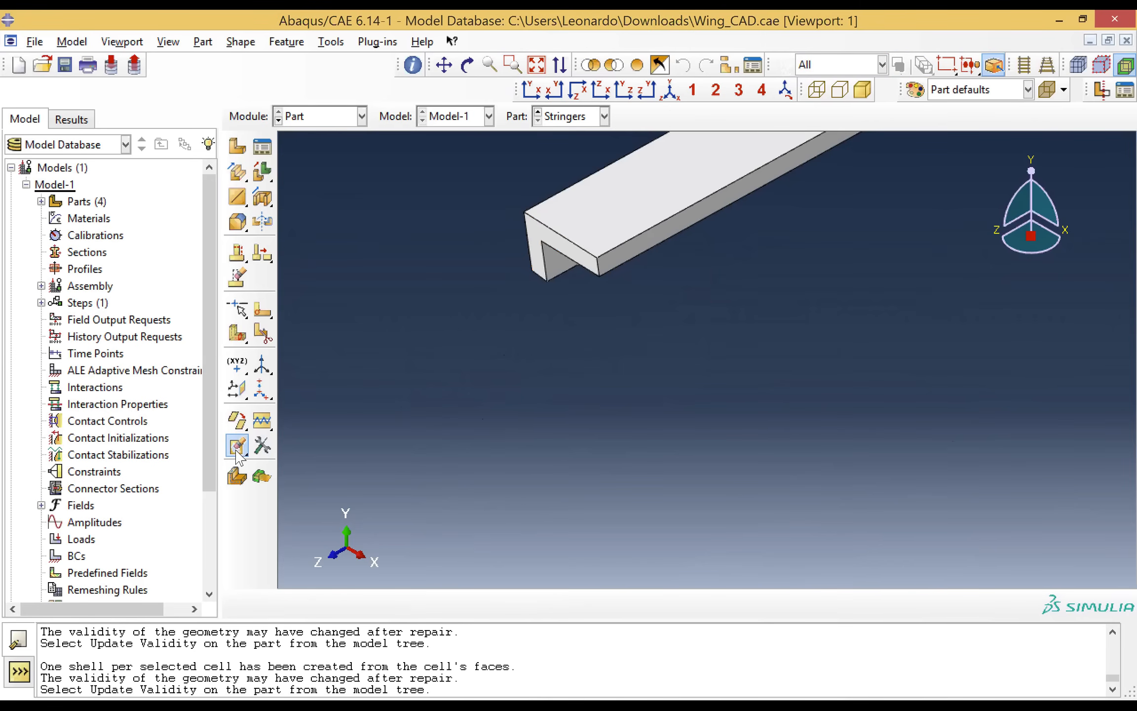
right_click(535, 238)
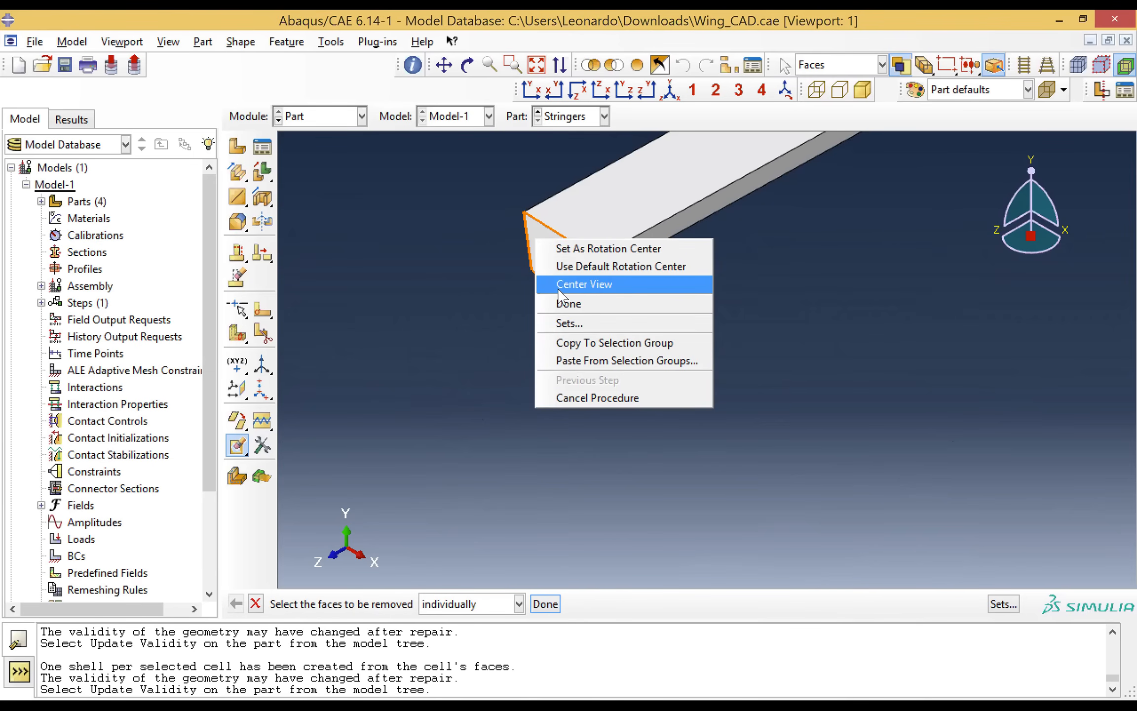
left_click(495, 295)
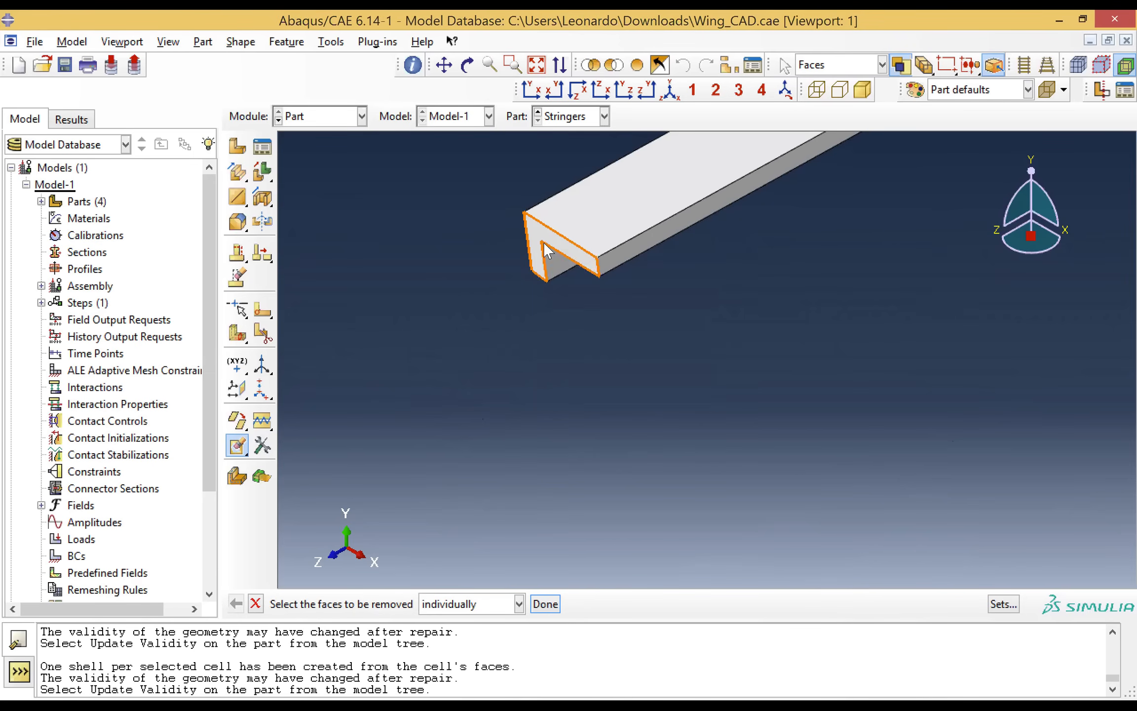
left_click(538, 241)
right_click(538, 241)
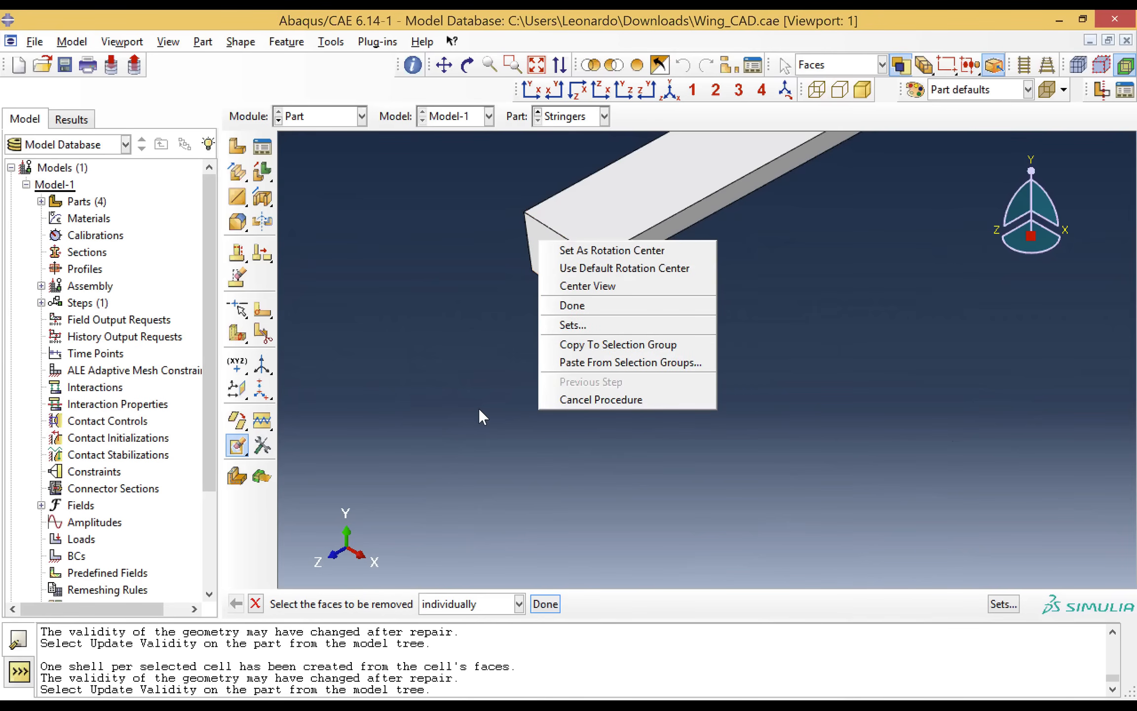
left_click(577, 400)
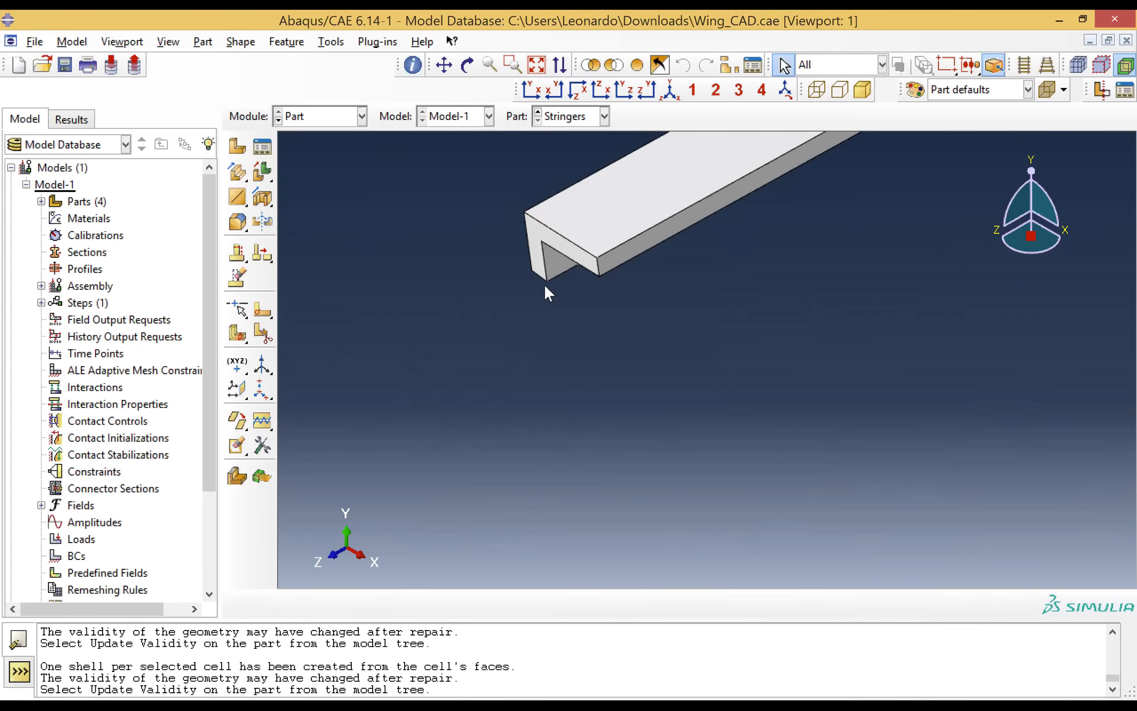
Step: Remove the L-shaped end face, the vertical leg's inner face and the horizontal leg's narrow edge face from the first upper stringer
left_click(236, 446)
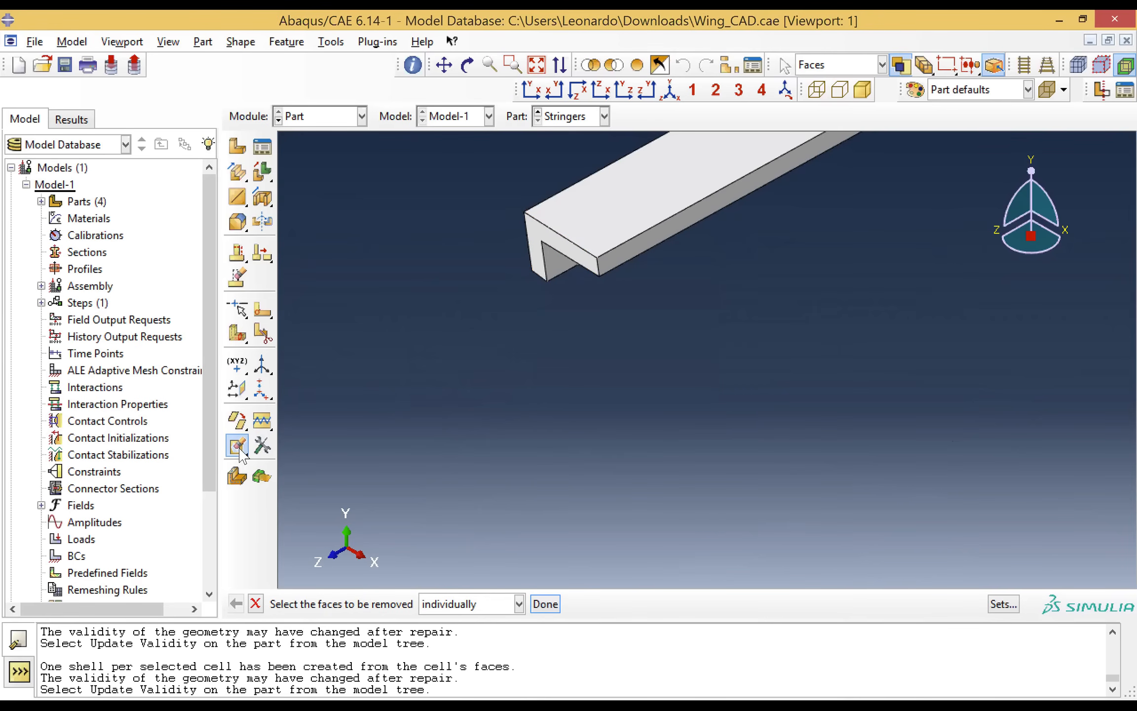
left_click(539, 244)
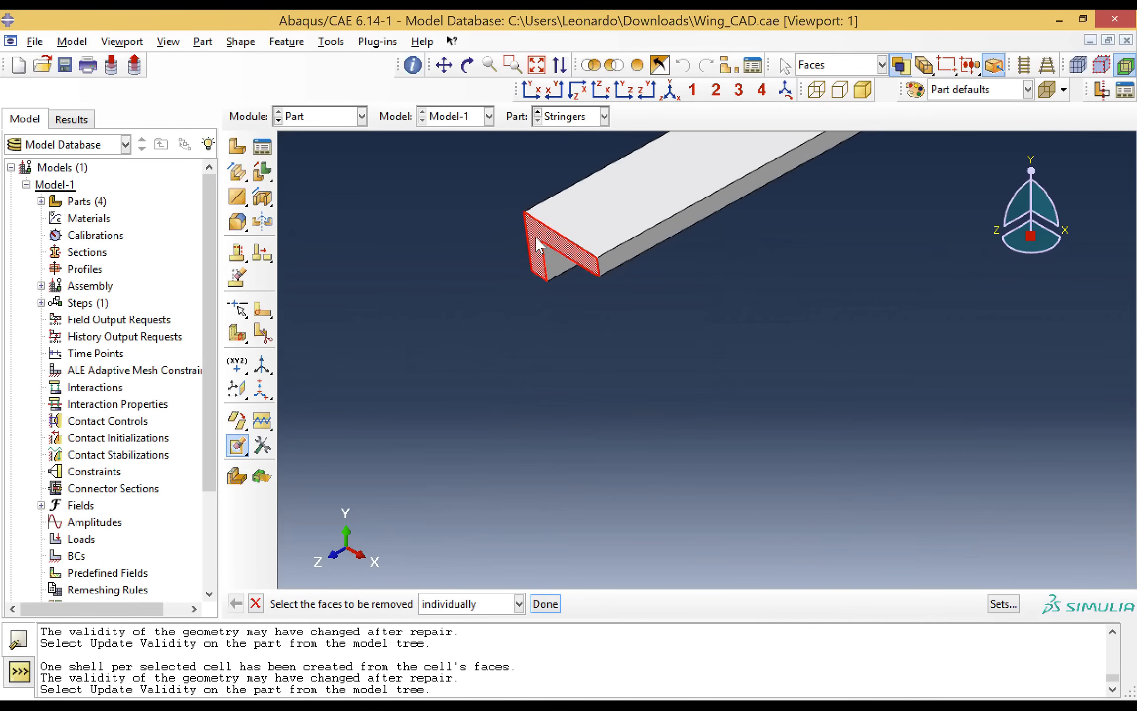
left_click(549, 269)
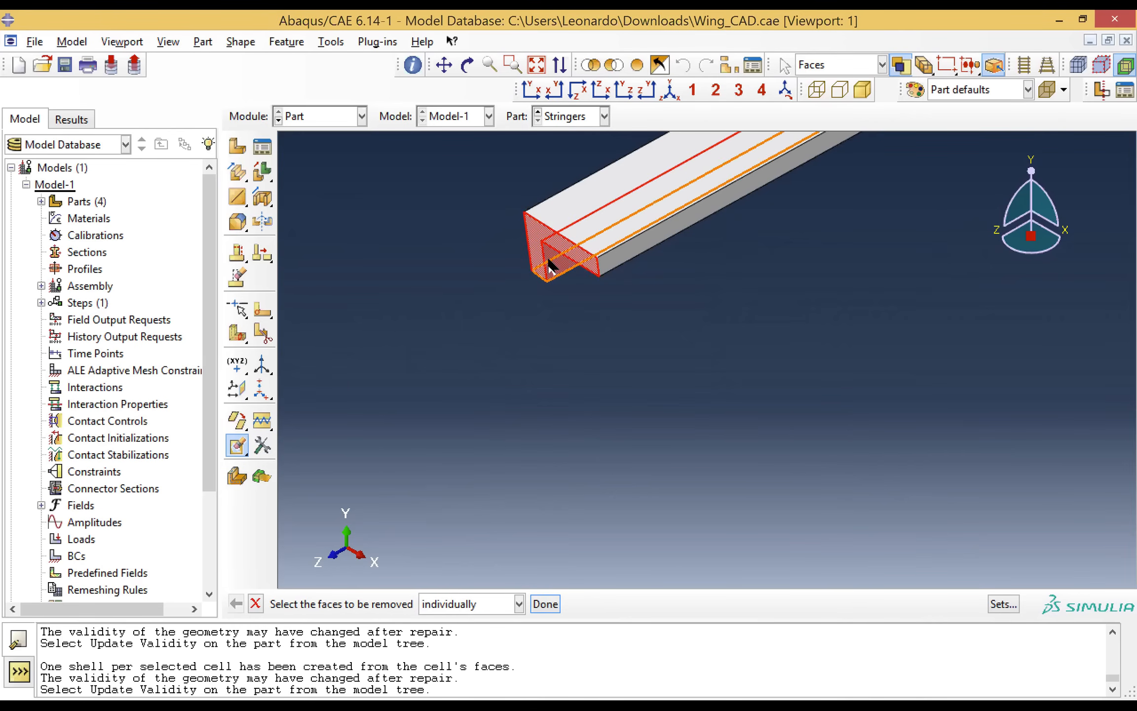
left_click(611, 261)
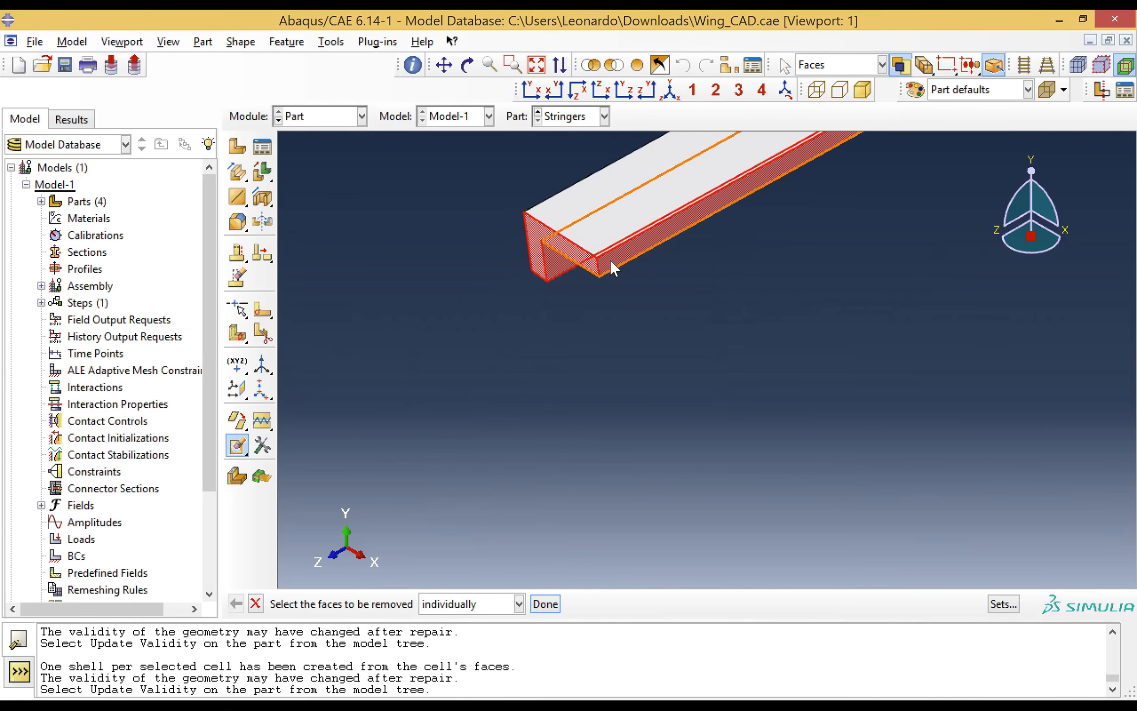
left_click(545, 604)
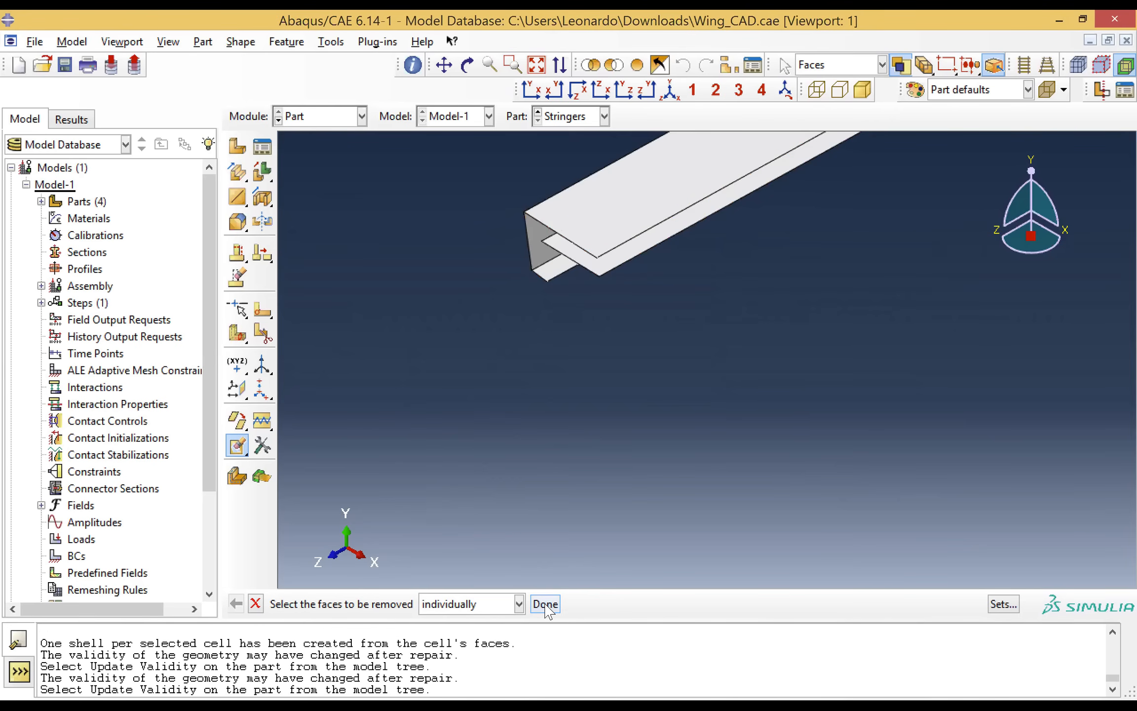
Step: Remove the vertical leg's narrow lower edge face and the horizontal leg's inner face from the same upper stringer
right_click(556, 276)
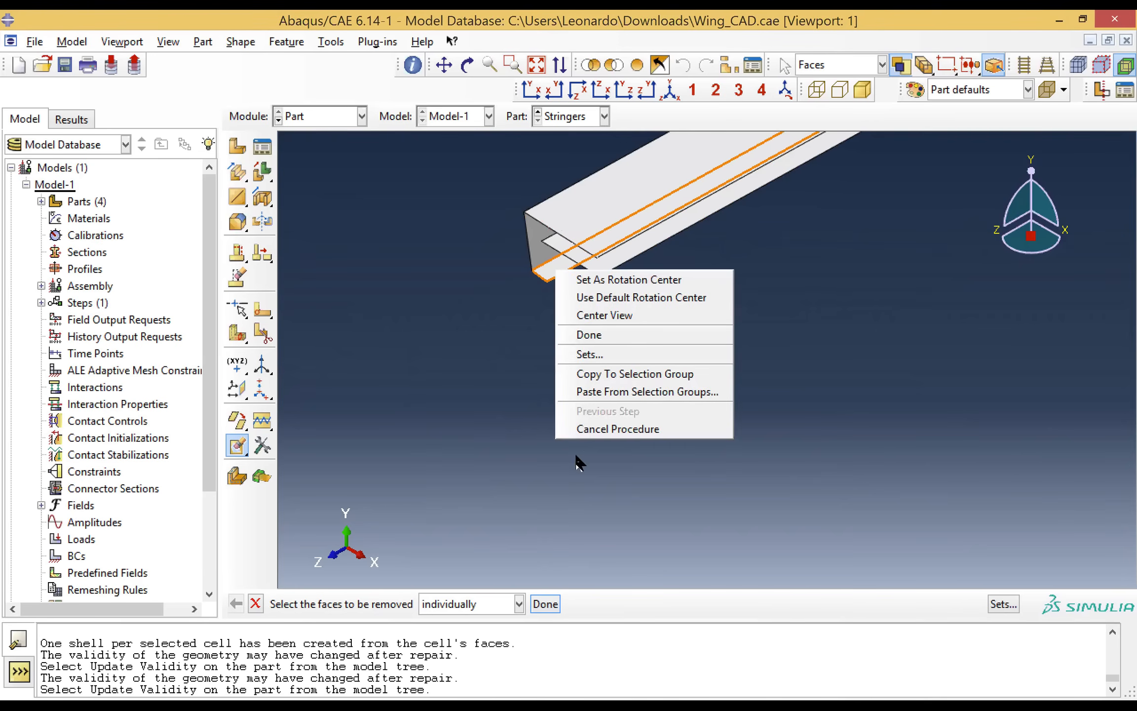
left_click(587, 429)
left_click(237, 447)
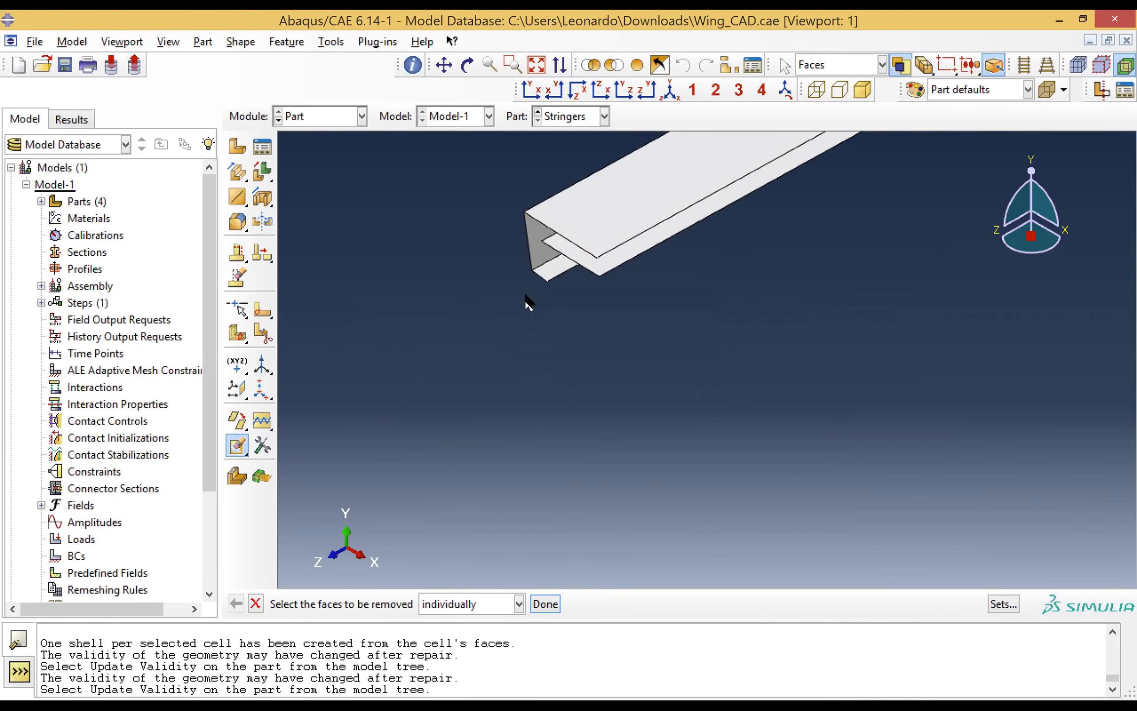
left_click(545, 276)
left_click(545, 279)
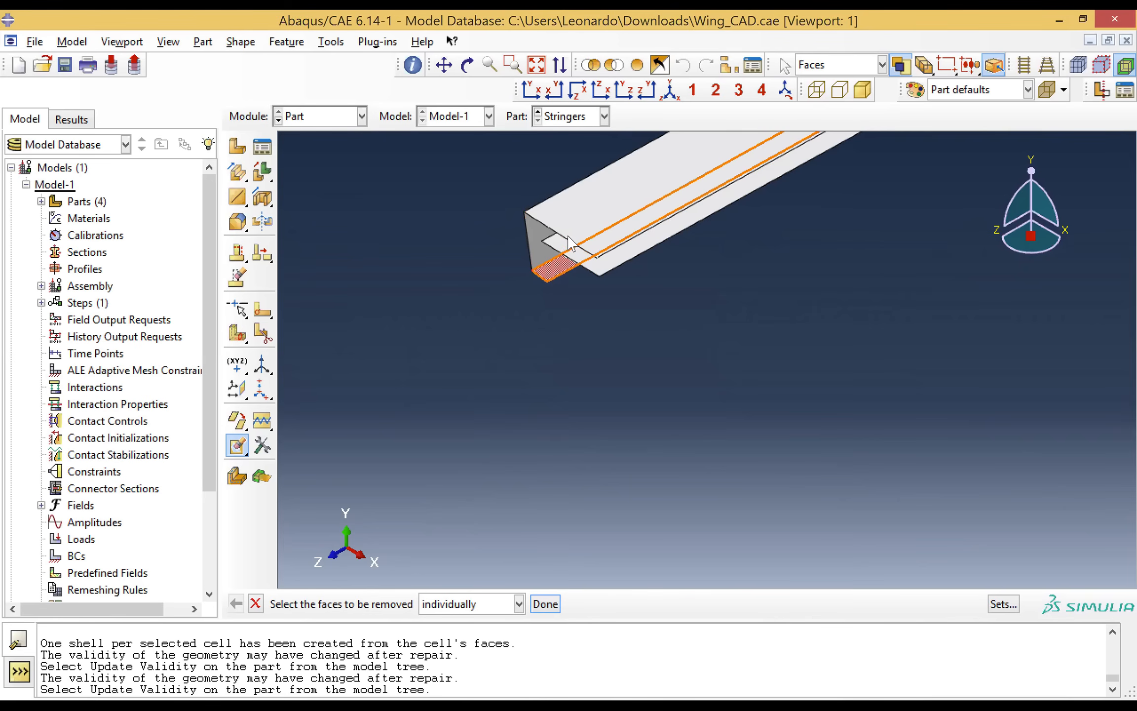
left_click(557, 250, "shift")
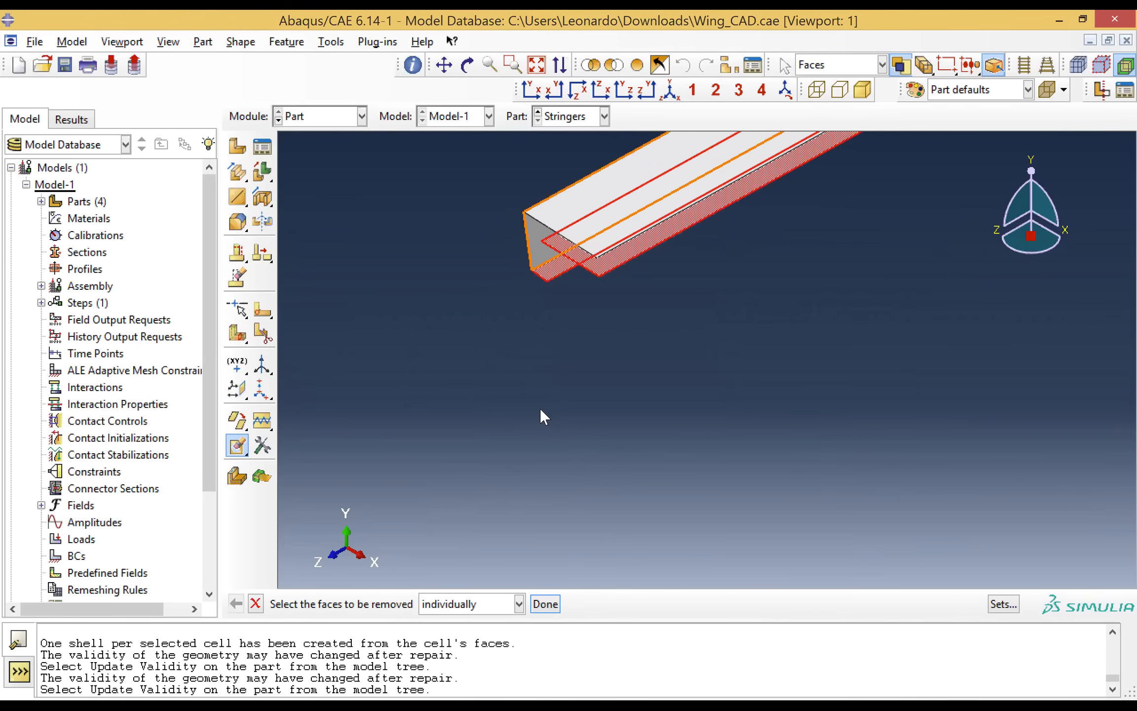
left_click(544, 604)
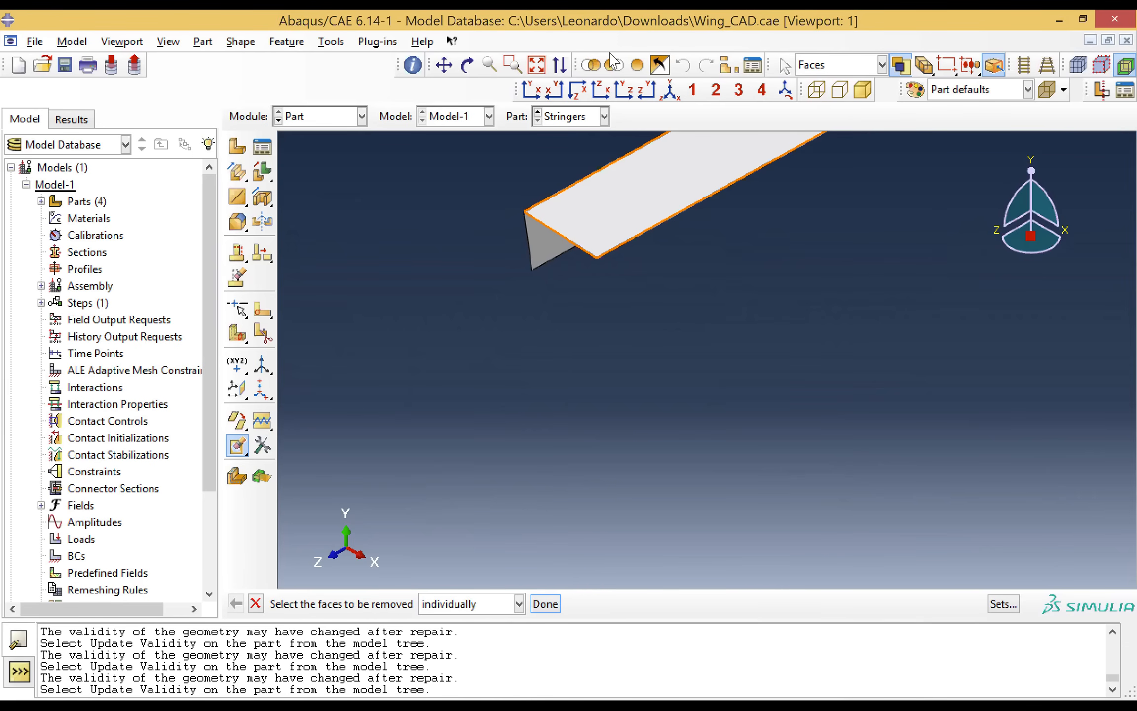
Step: Remove the L-shaped end cap face at the far end of the lower stringer in the middle pair
key("F6")
key("F5")
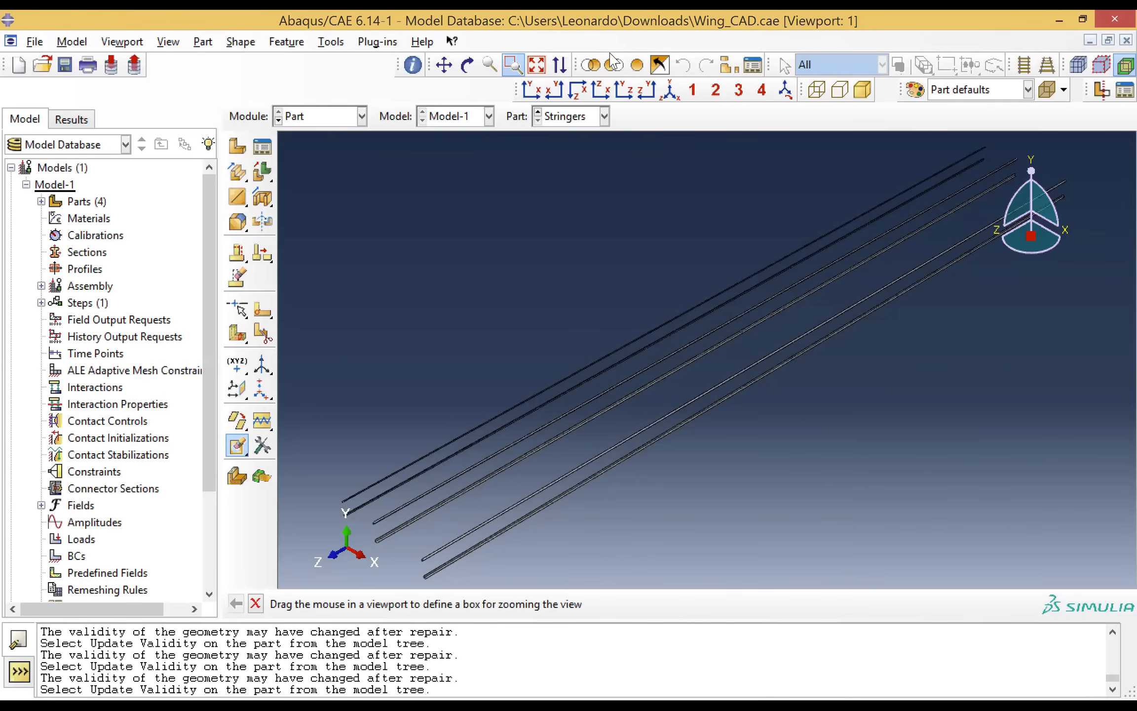
scroll(385, 552, "up", 5)
scroll(385, 551, "down", 14)
scroll(385, 552, "down", 4)
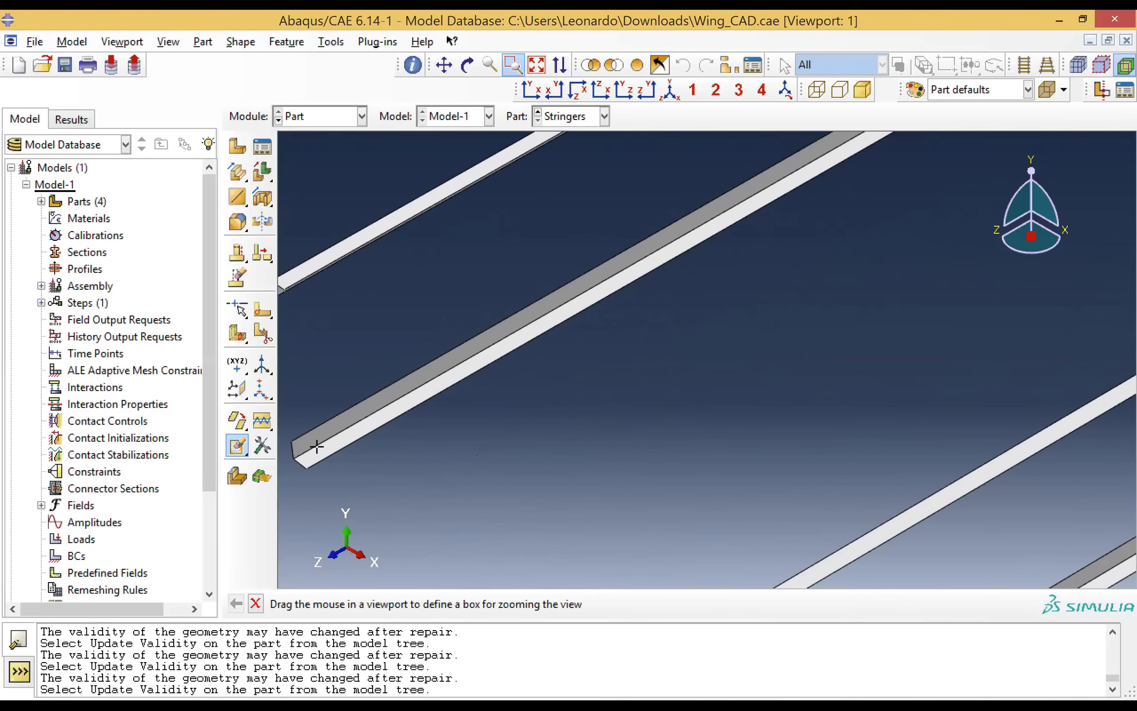
left_click(538, 65)
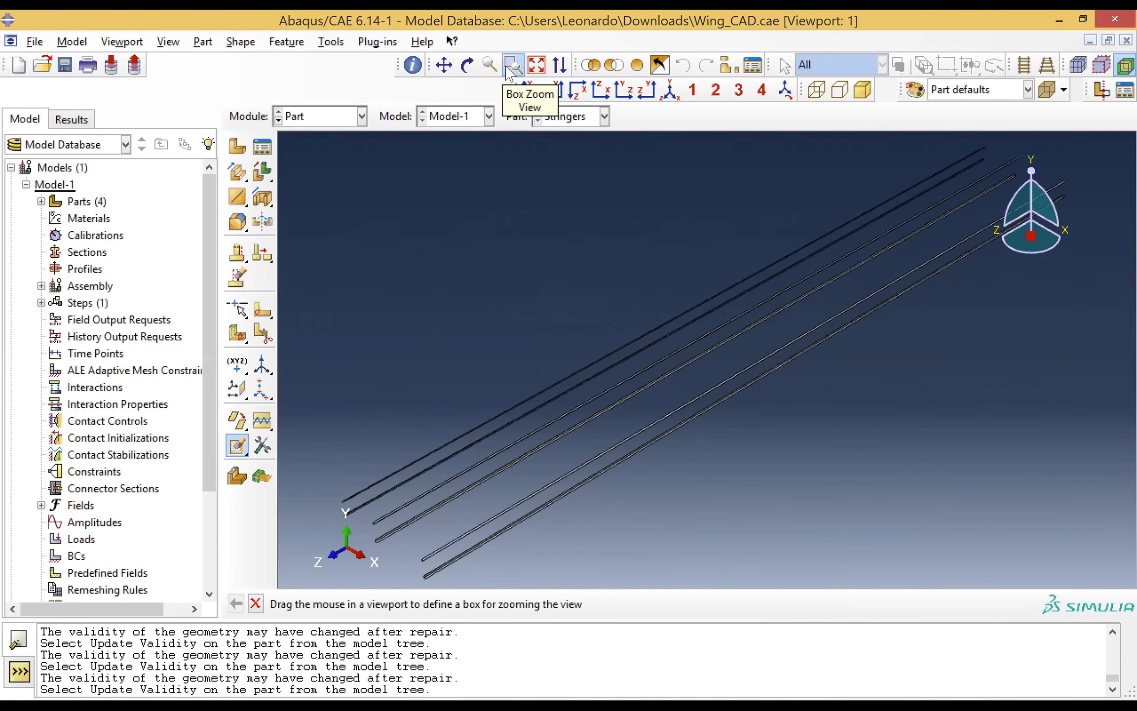
left_click(985, 144)
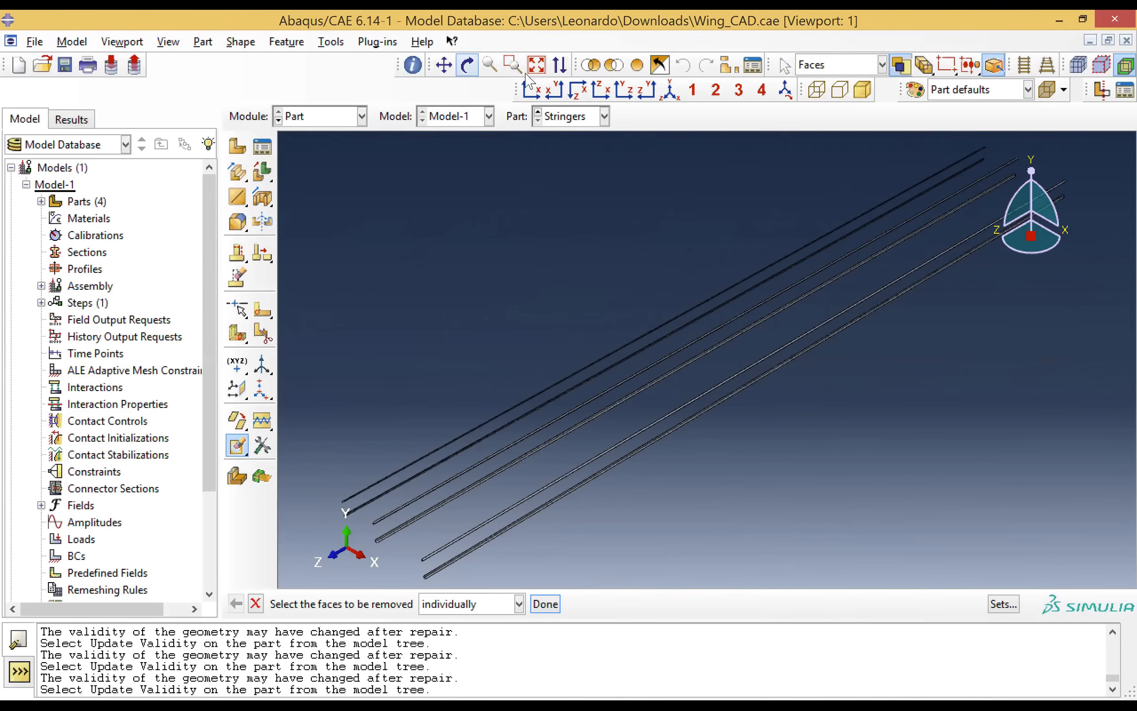
left_click(513, 64)
left_click_drag(971, 136, 1093, 235)
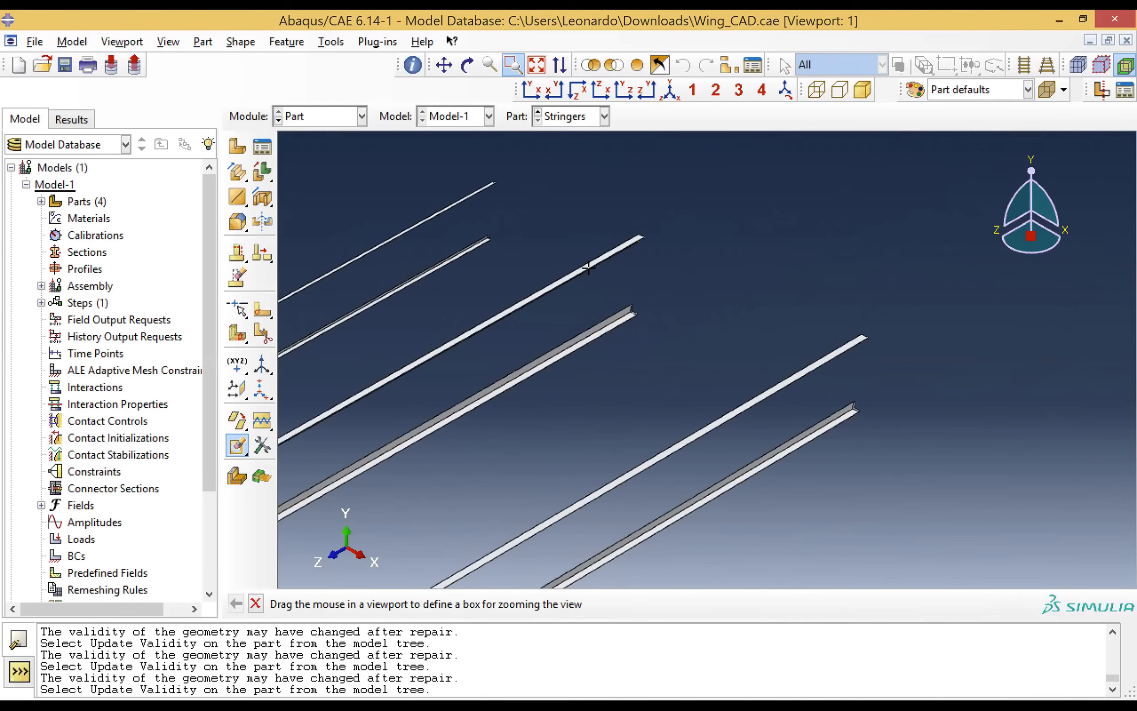
left_click_drag(587, 267, 770, 427)
left_click_drag(534, 199, 676, 382)
left_click_drag(582, 200, 694, 350)
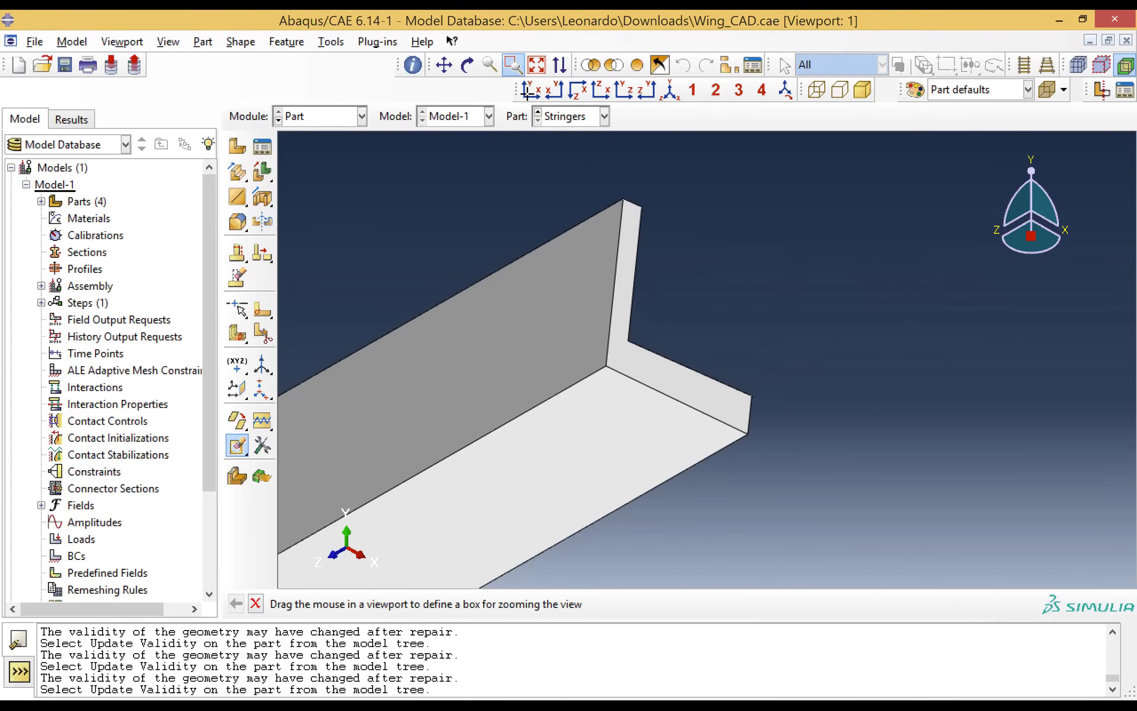
left_click(236, 448)
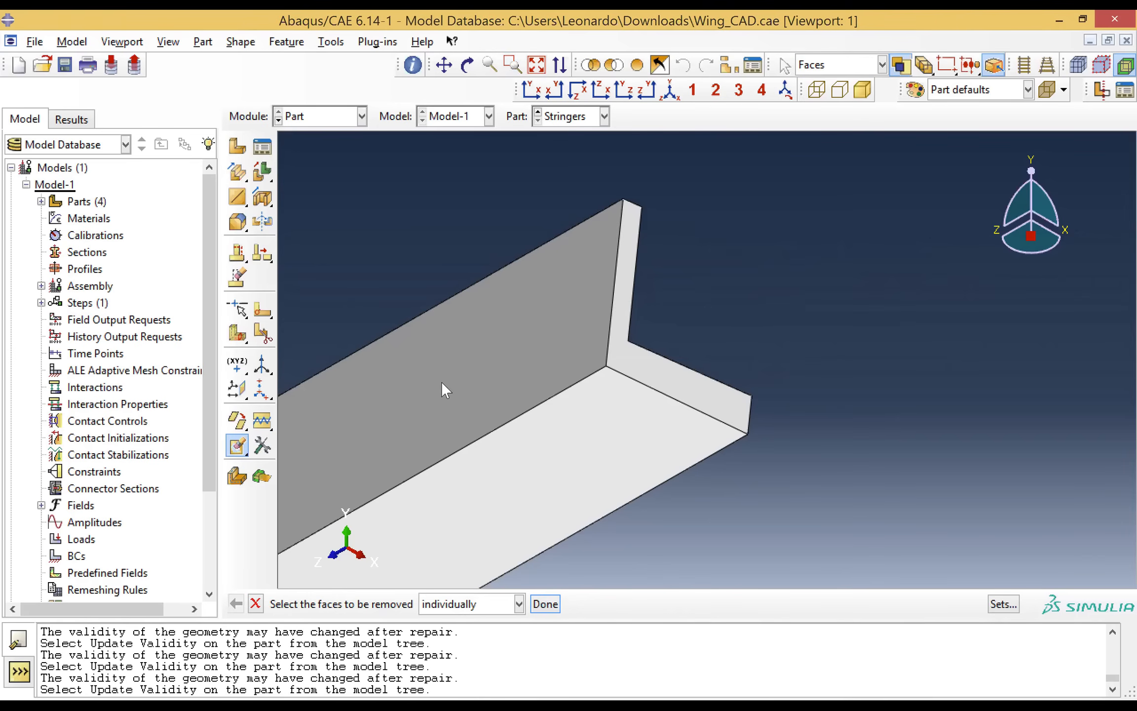
left_click(631, 304)
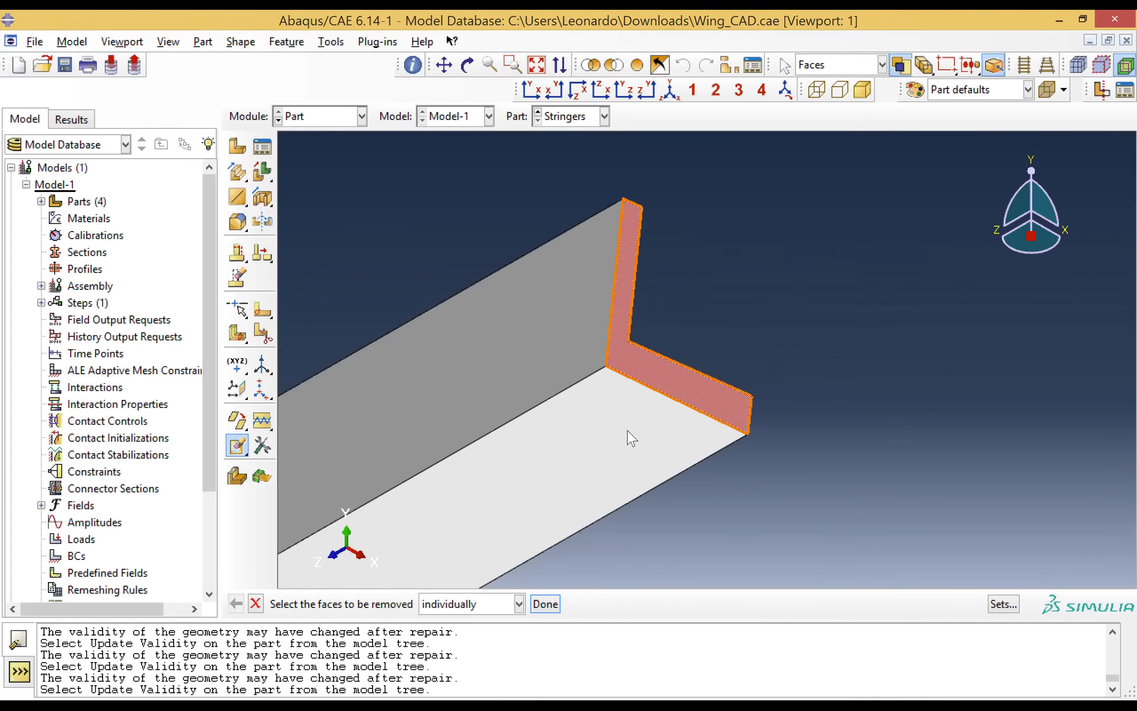
left_click(545, 604)
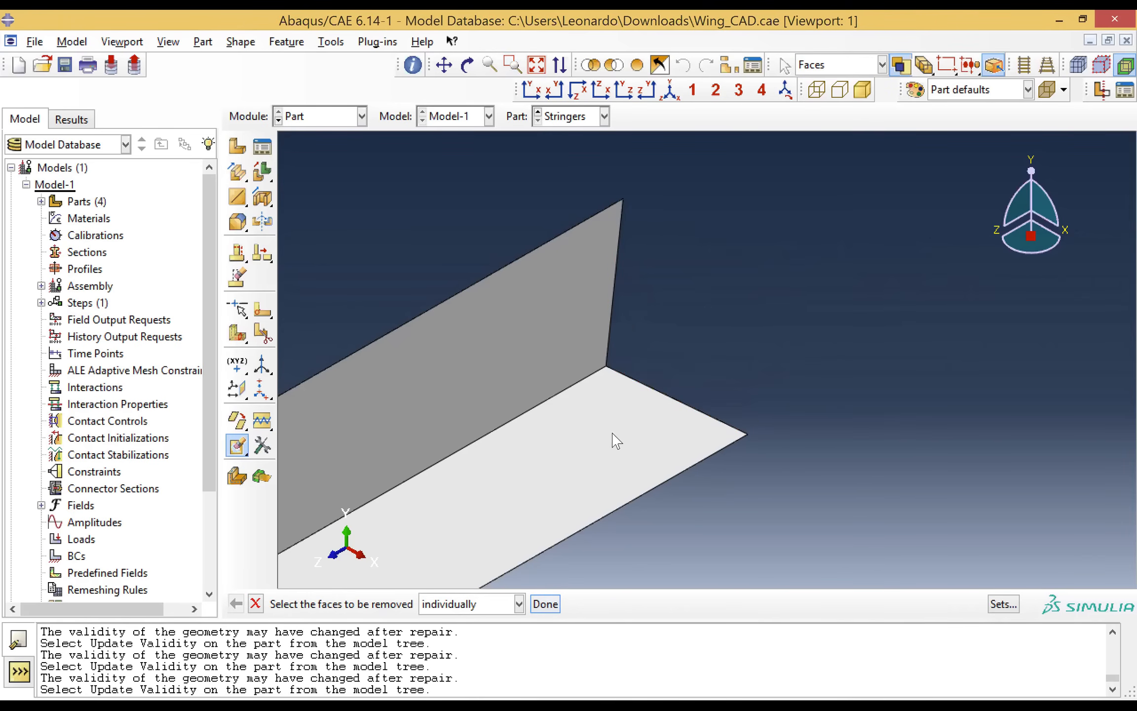
Step: Remove the L-shaped end cap face at the far end of the lower stringer in the leftmost pair
scroll(612, 439, "up", 3)
scroll(614, 440, "up", 3)
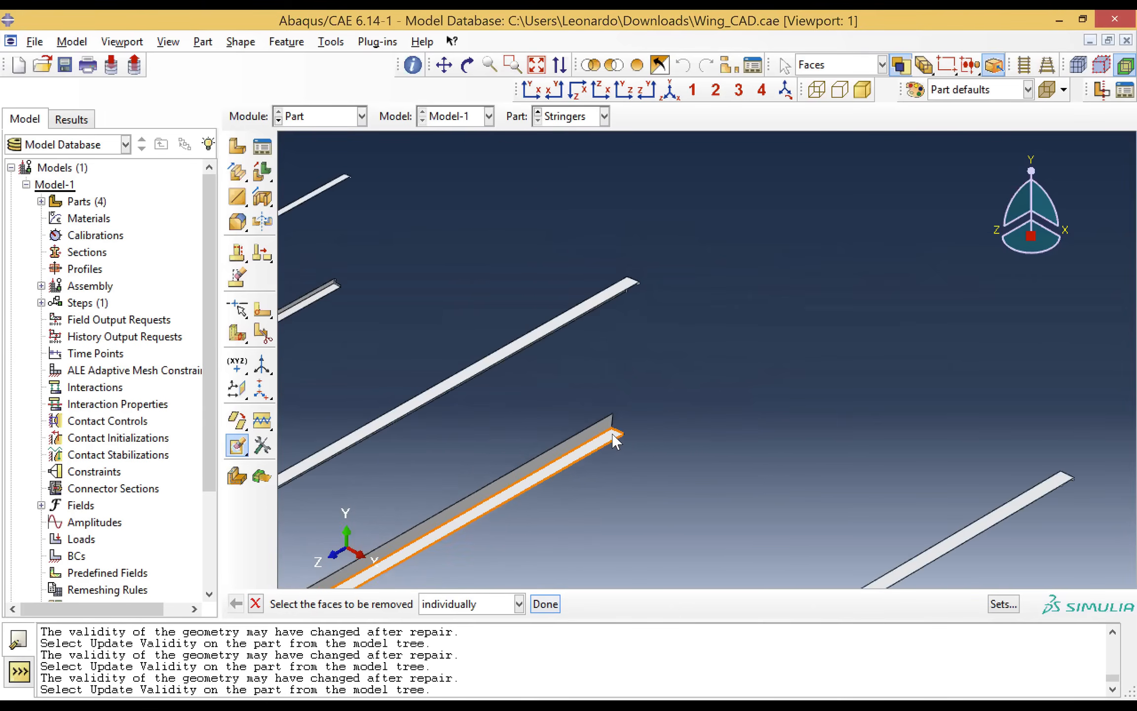
scroll(615, 441, "down", 2)
scroll(612, 439, "up", 2)
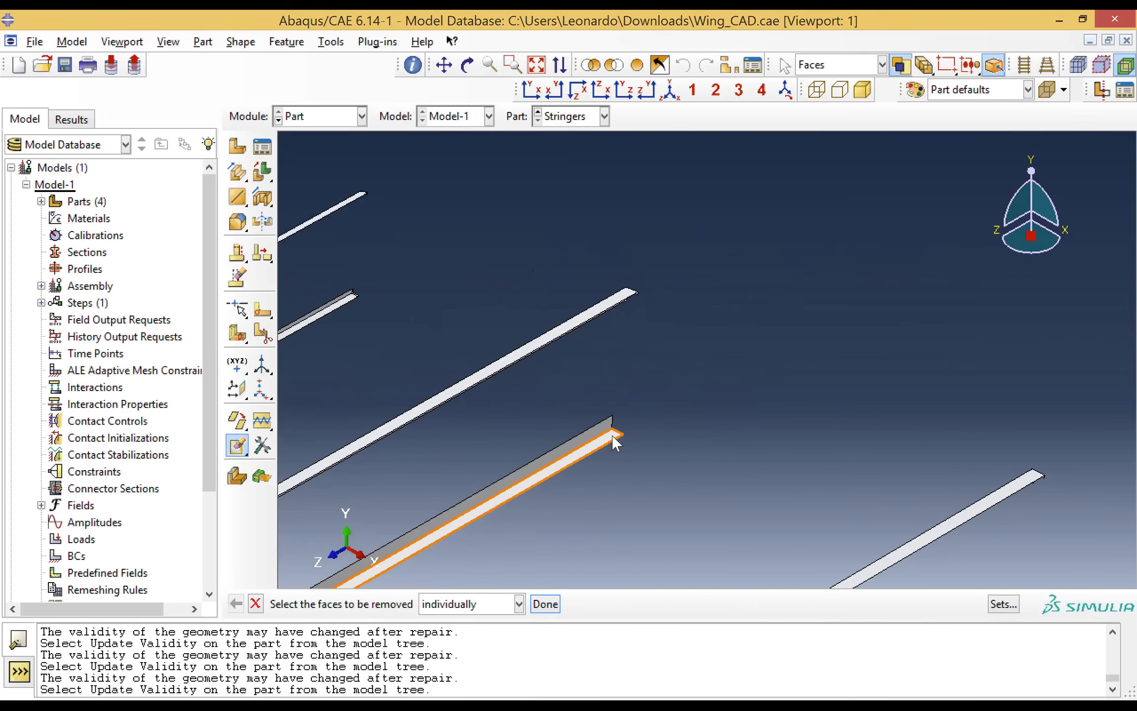
scroll(611, 434, "up", 2)
left_click(512, 64)
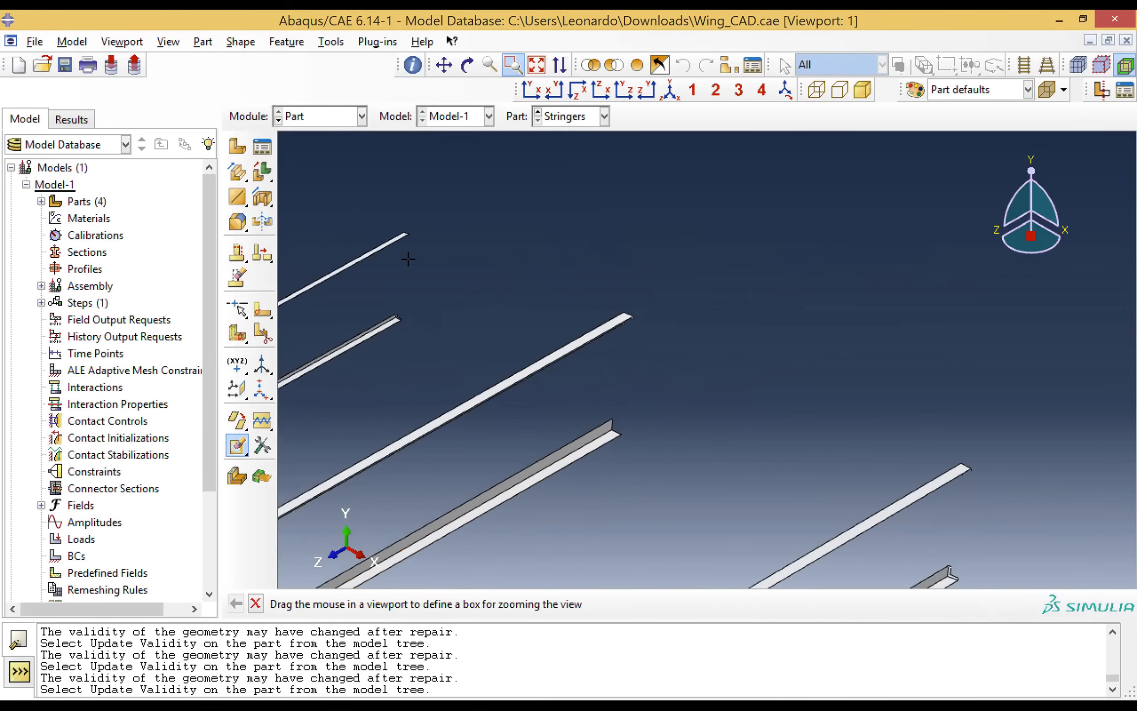
left_click_drag(385, 308, 407, 336)
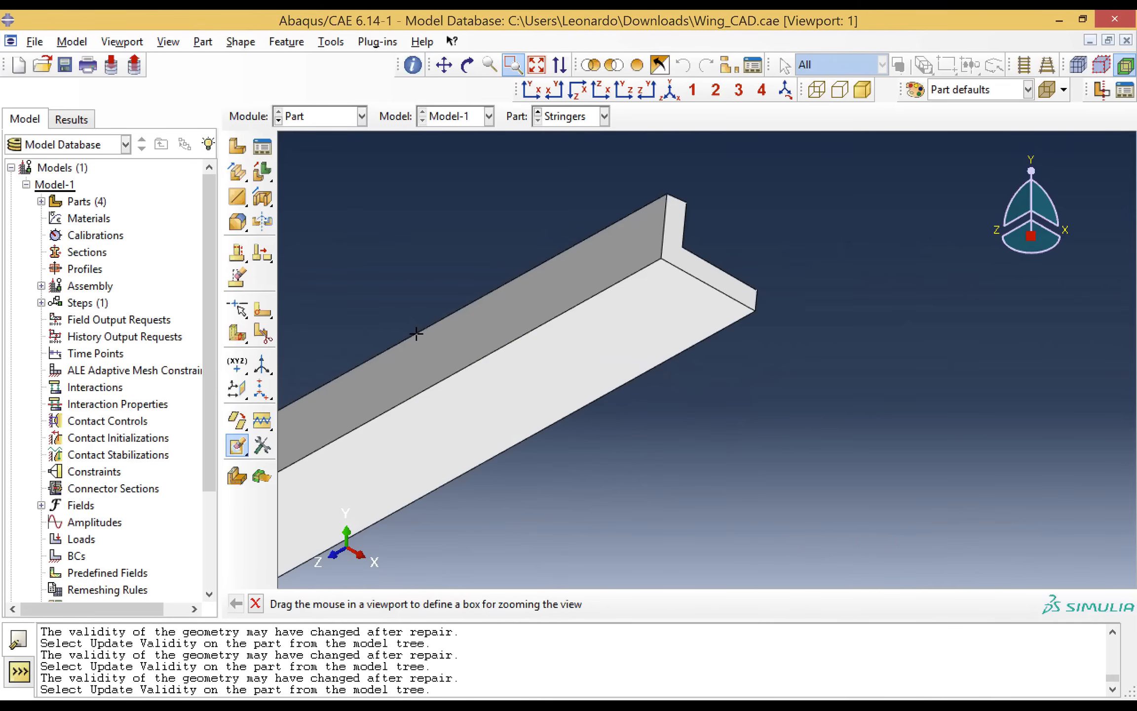
left_click(513, 64)
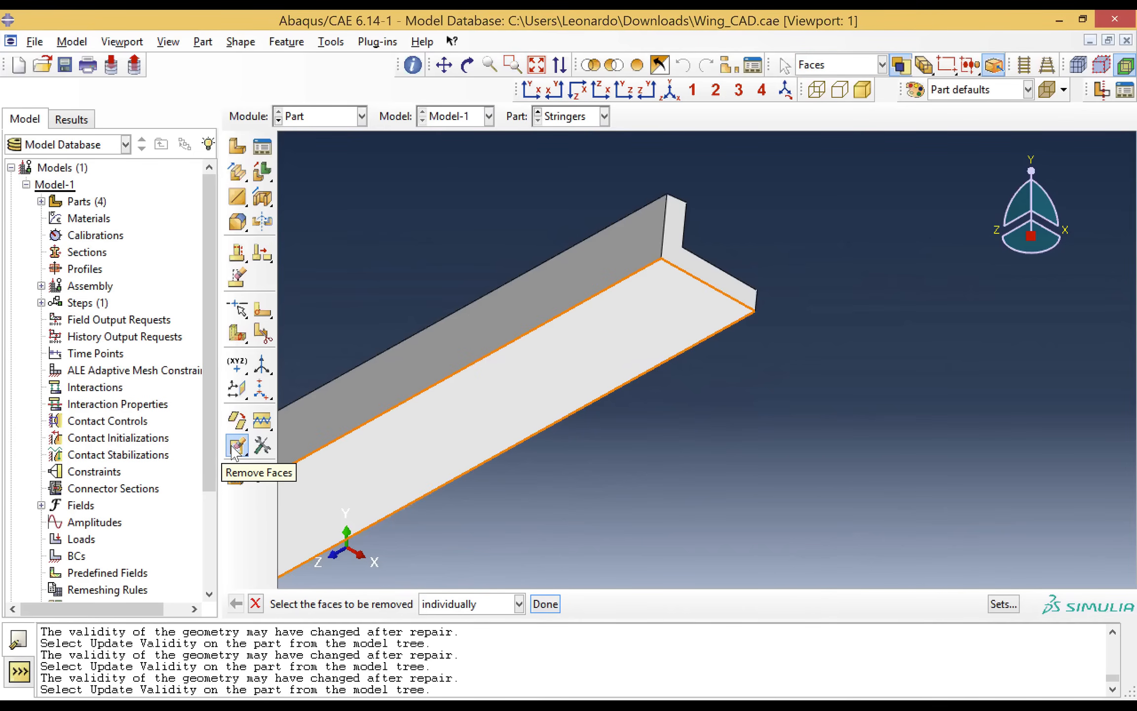
left_click(692, 263)
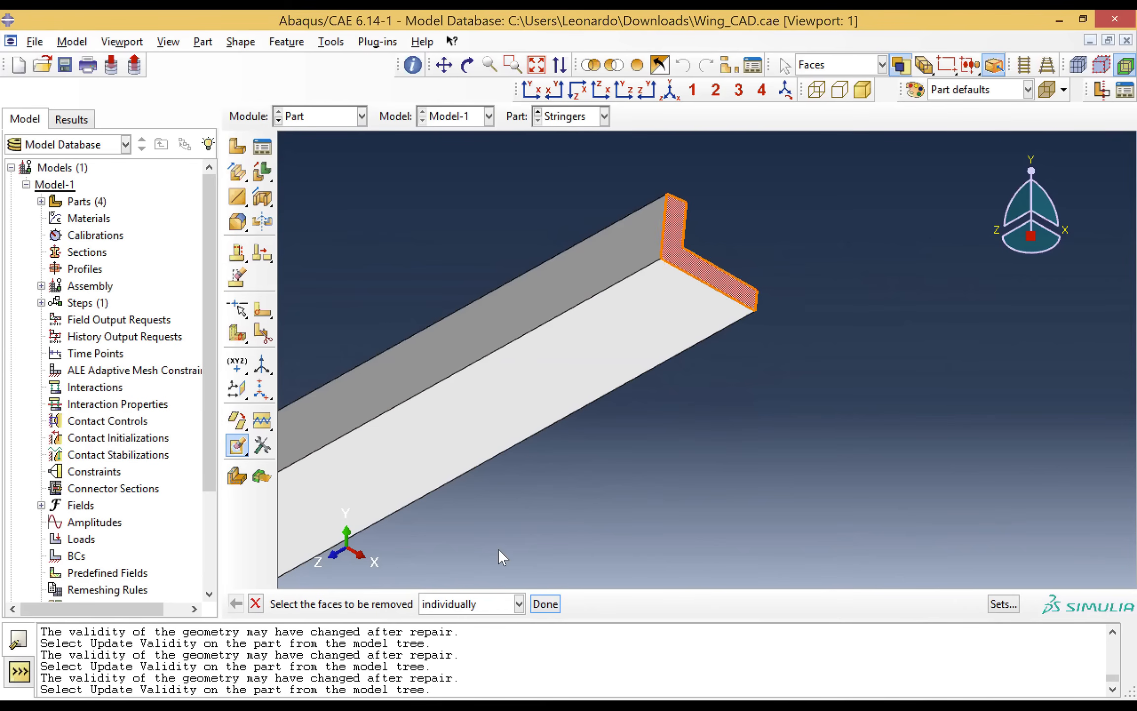
left_click(545, 605)
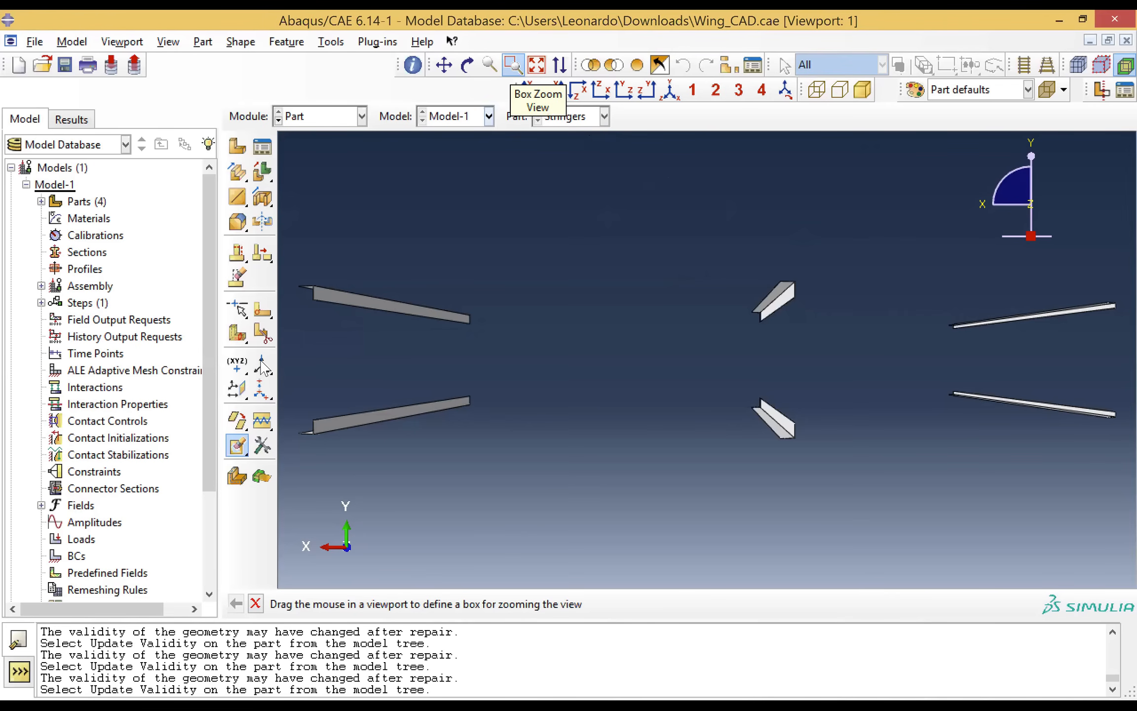
Step: Examine the three stringer pairs one after another from the spanwise end view for leftover faces
left_click_drag(297, 264, 365, 483)
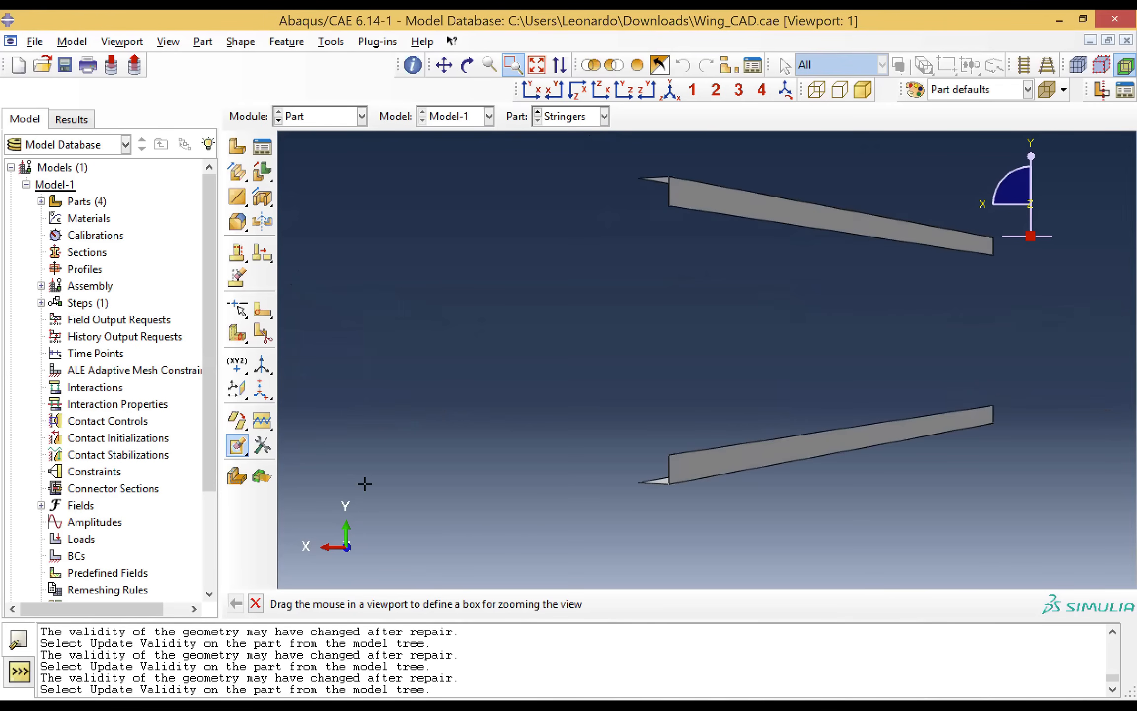
left_click(536, 64)
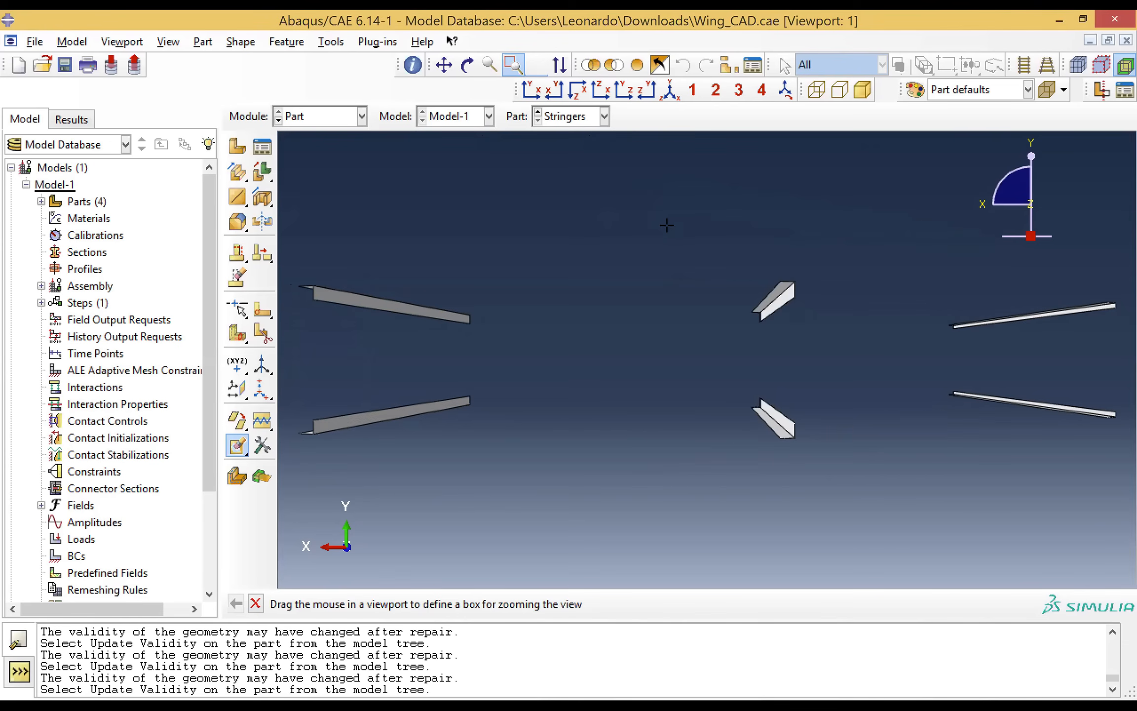
left_click_drag(759, 267, 825, 496)
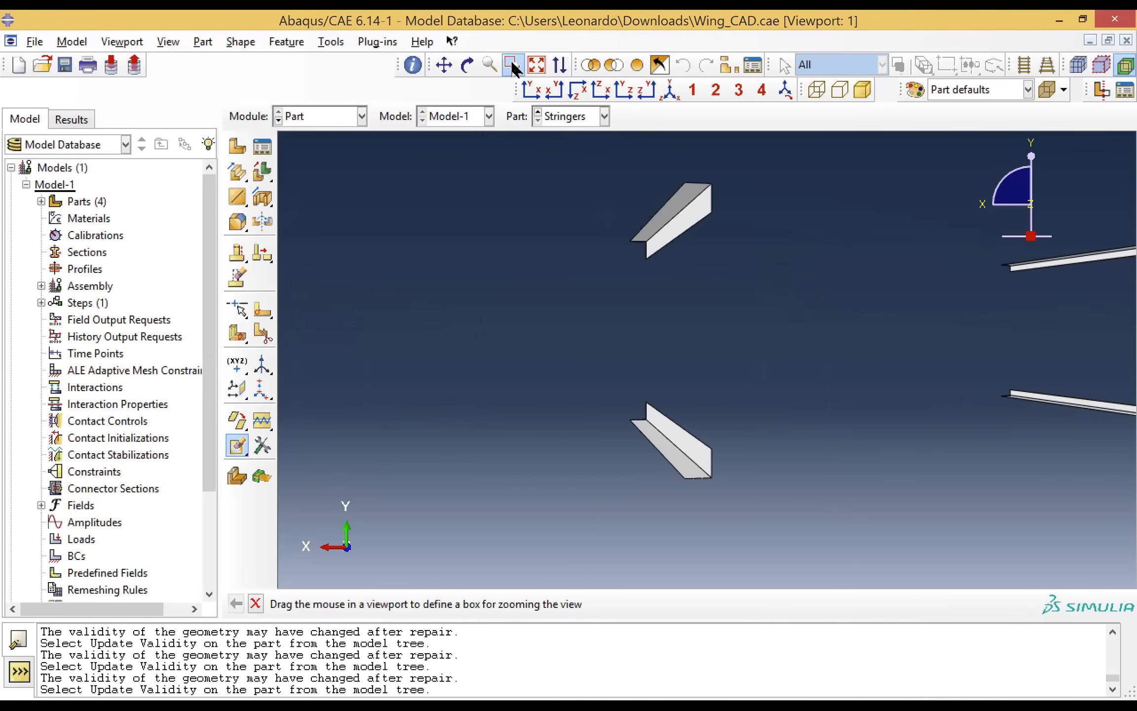
left_click(530, 66)
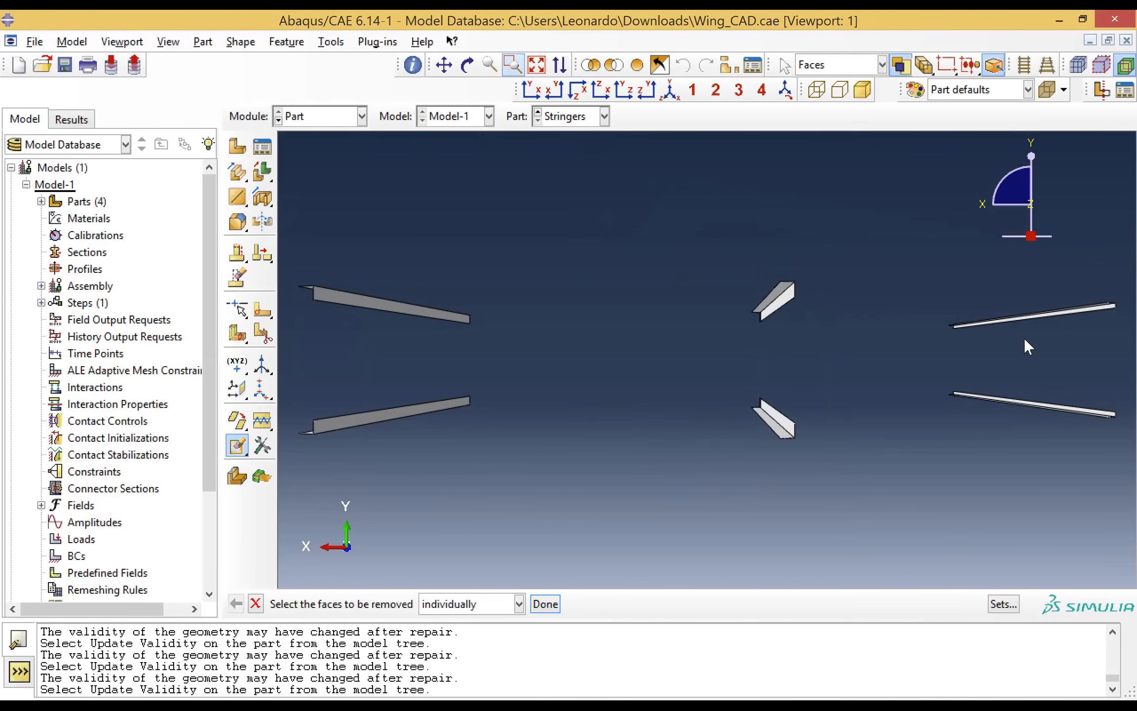
left_click(512, 65)
left_click_drag(1093, 296, 1111, 508)
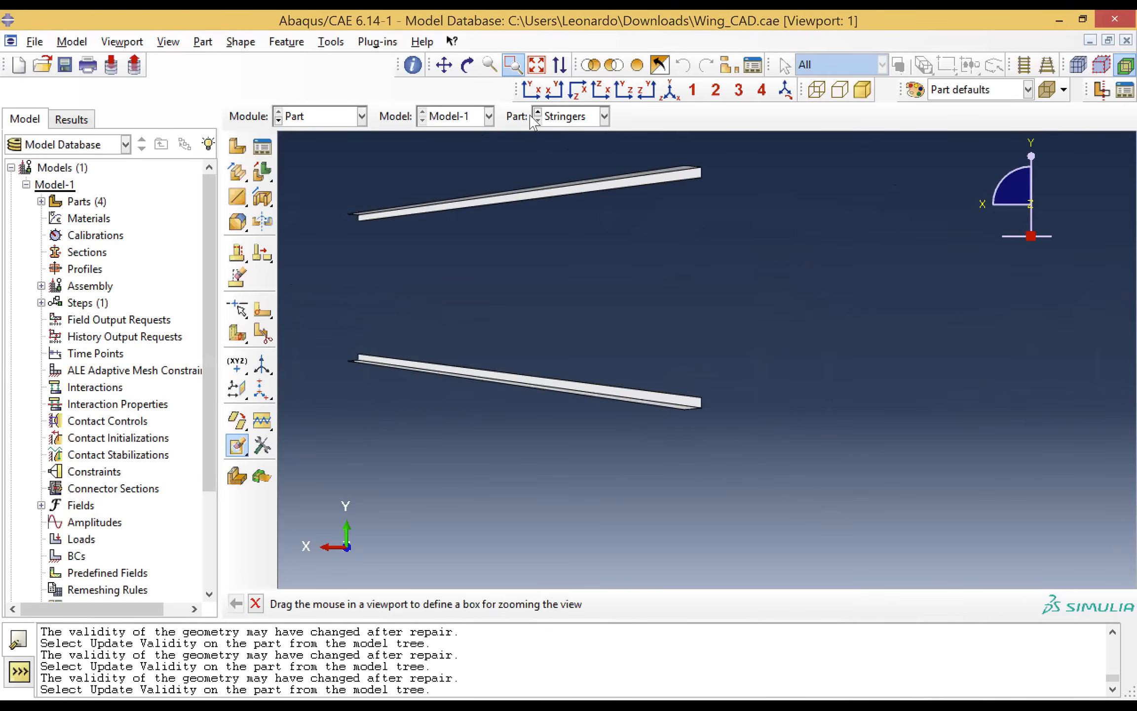
left_click(512, 64)
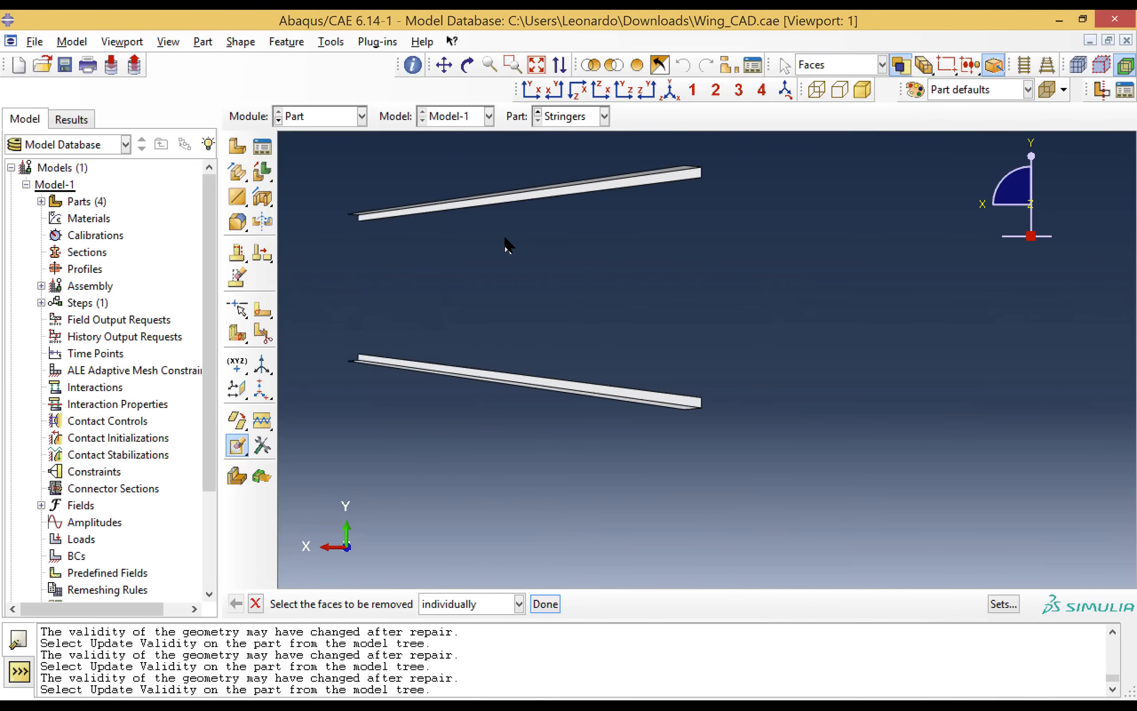
Step: Switch to the Property module and create a new material named Al
left_click(329, 122)
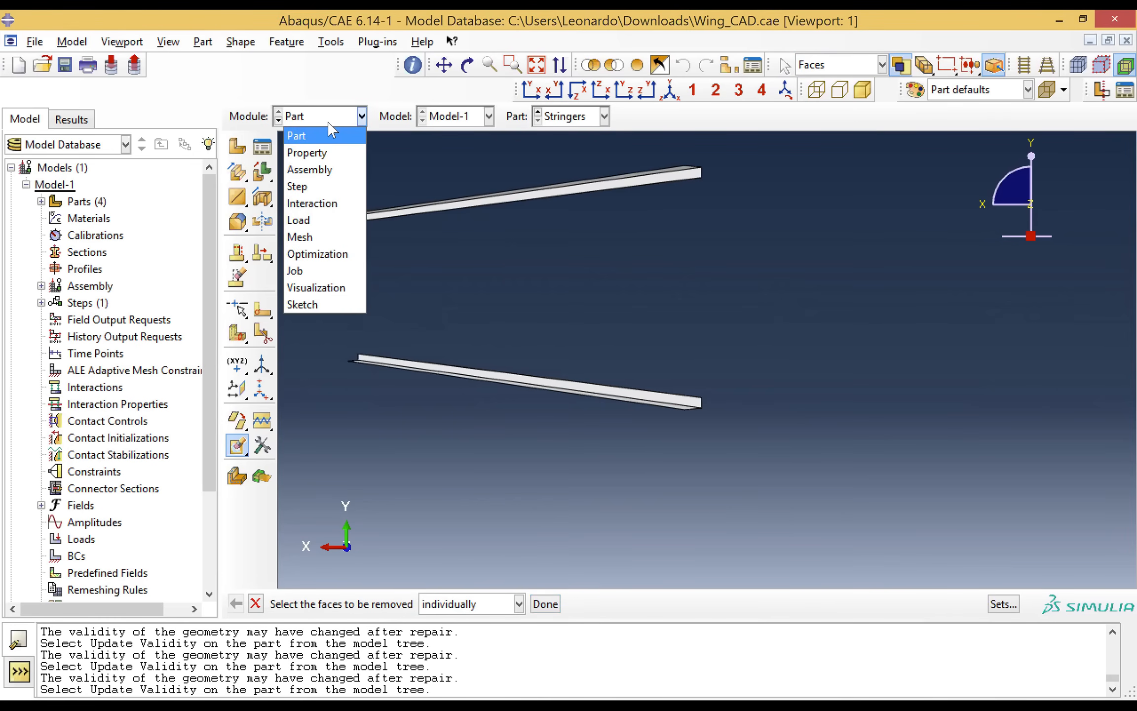
left_click(327, 154)
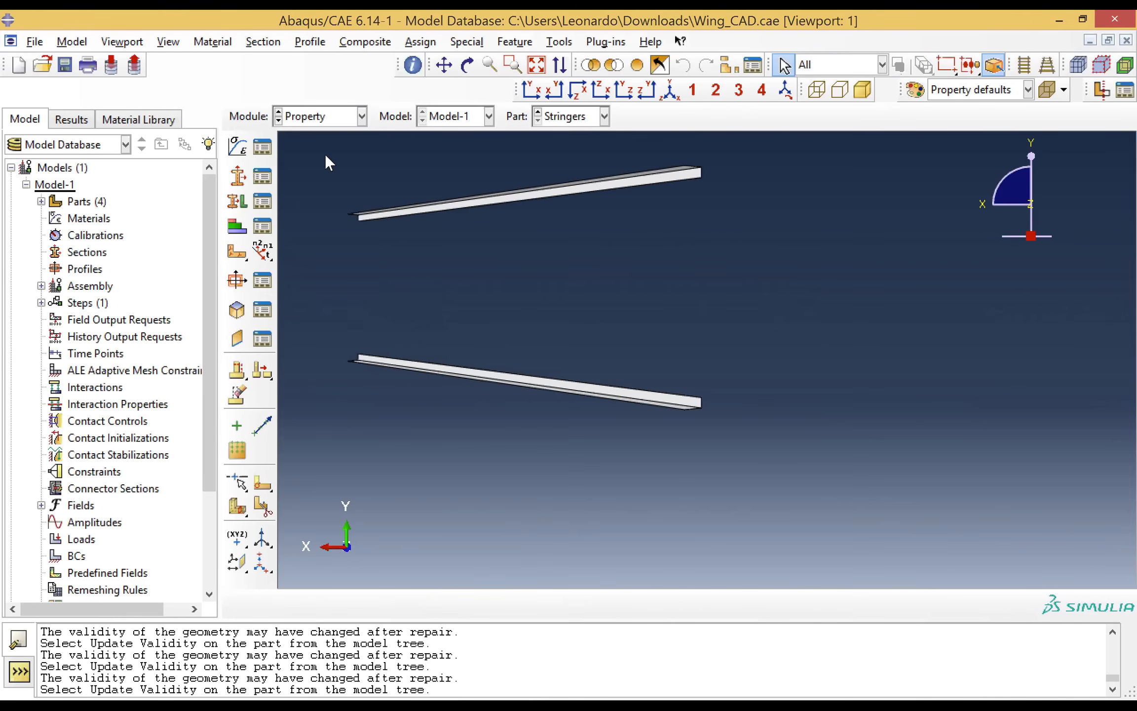
left_click(238, 149)
left_click(565, 97)
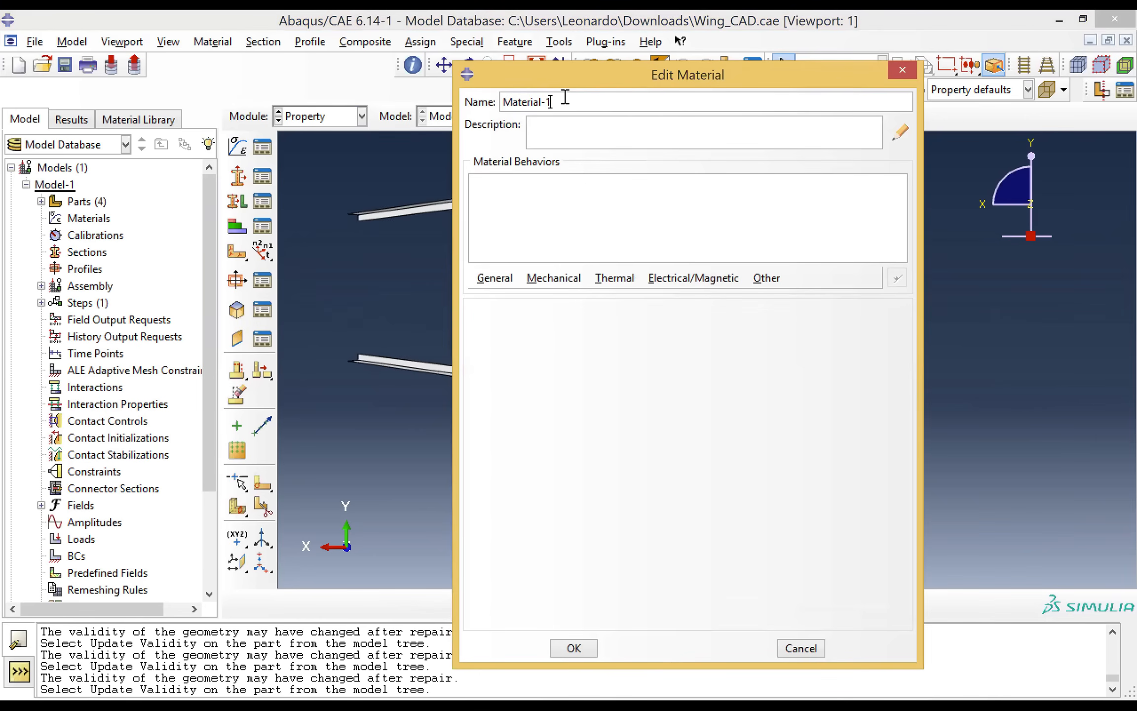
left_click_drag(565, 98, 452, 91)
type("Al")
Step: Add a uniform mass density of 2700e-12 to the Al material
left_click(509, 281)
left_click(516, 296)
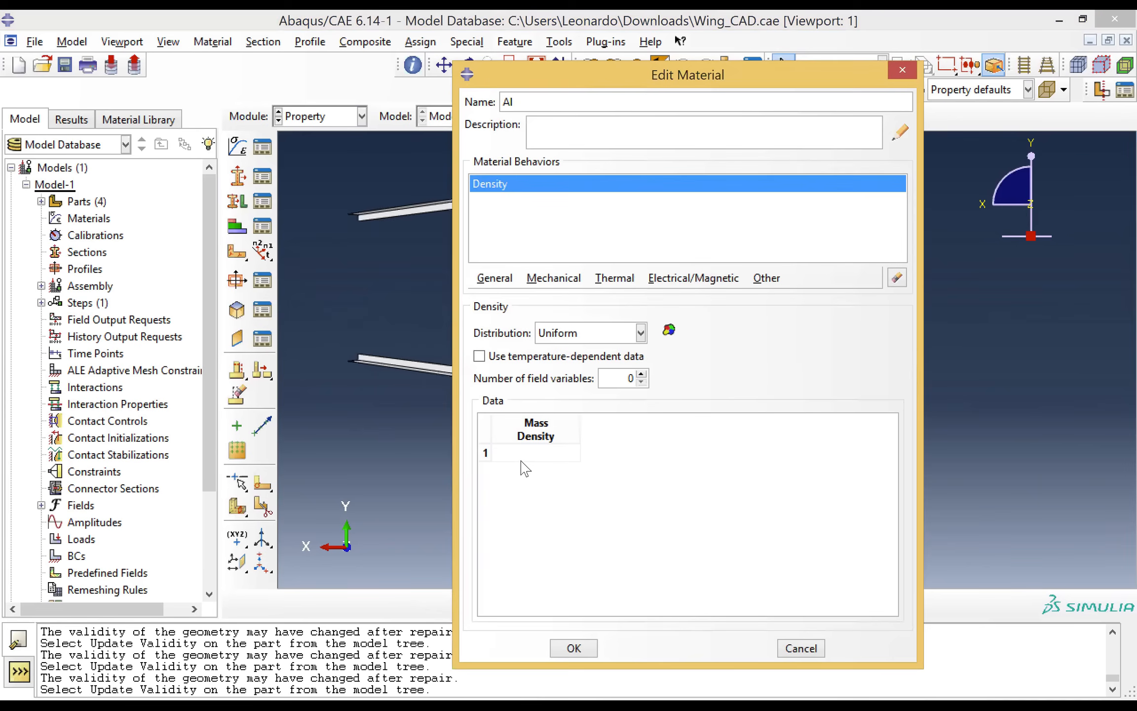
left_click(519, 451)
type("2700e-12")
Step: Give the Al material isotropic elasticity with Young's modulus 70000 and Poisson's ratio 0.3, and save the material
left_click(541, 274)
mouse_move(554, 300)
left_click(554, 278)
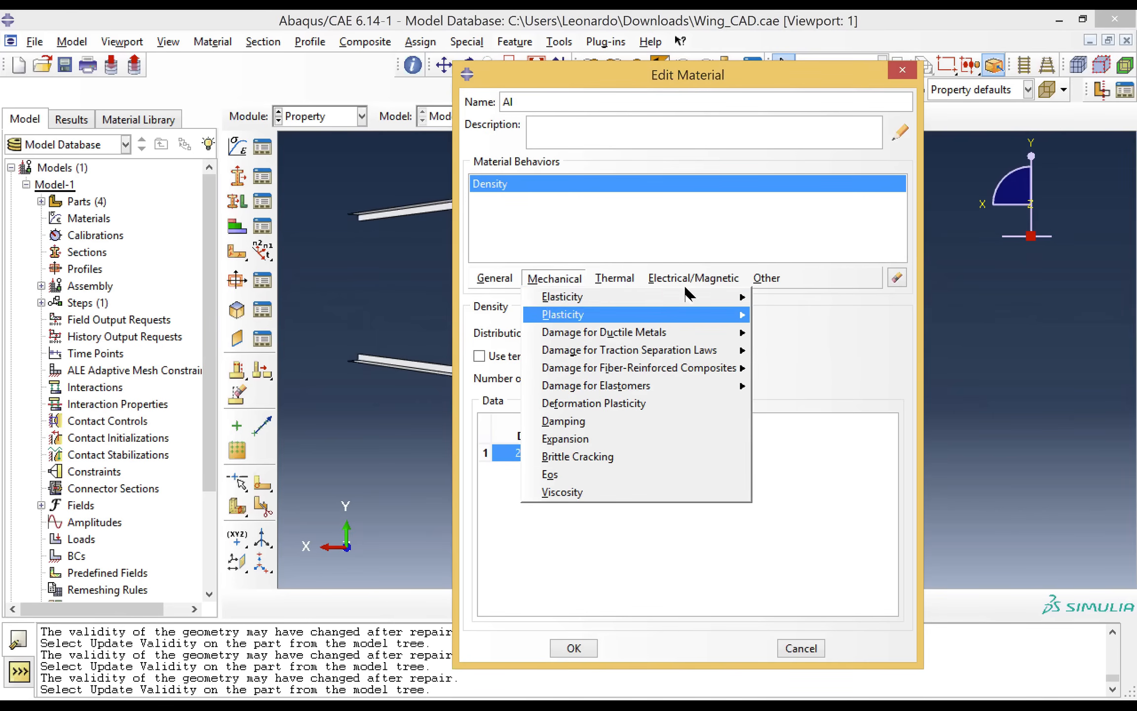
left_click(554, 278)
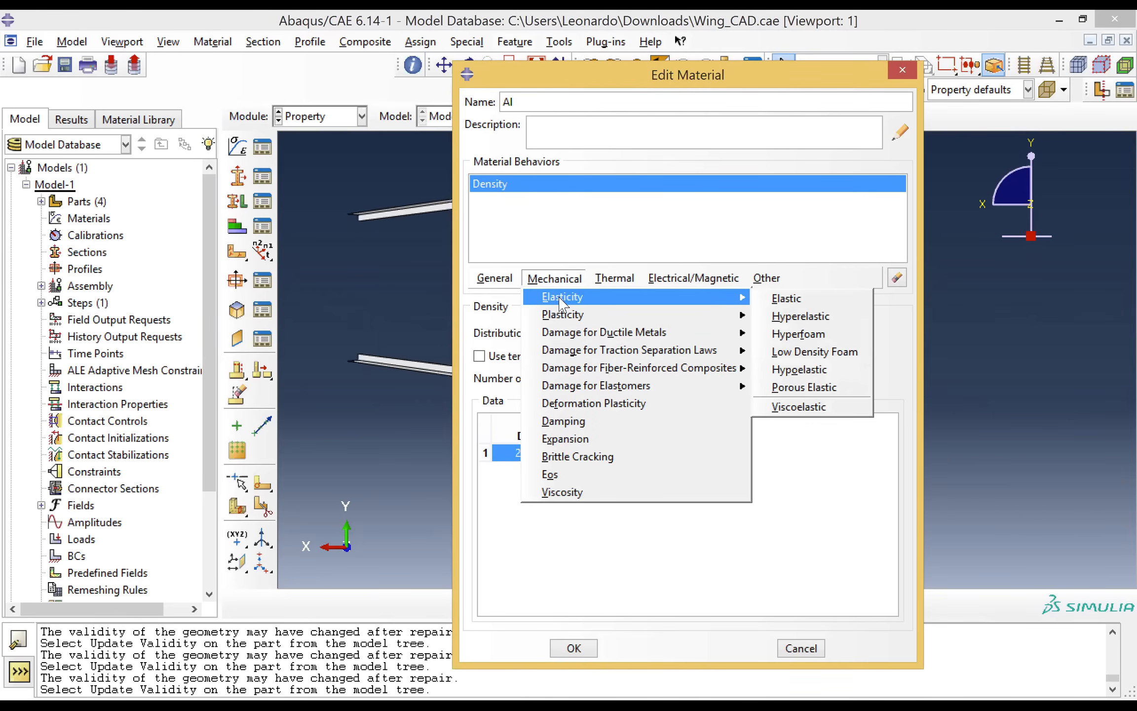
left_click(771, 296)
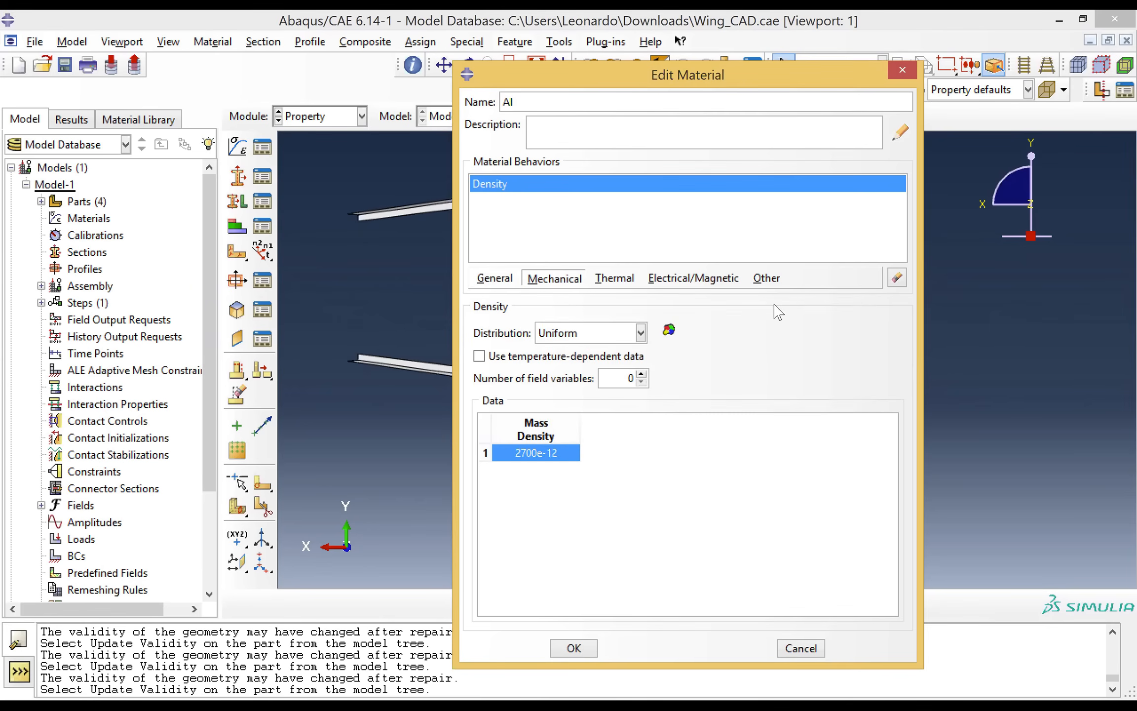
left_click(521, 521)
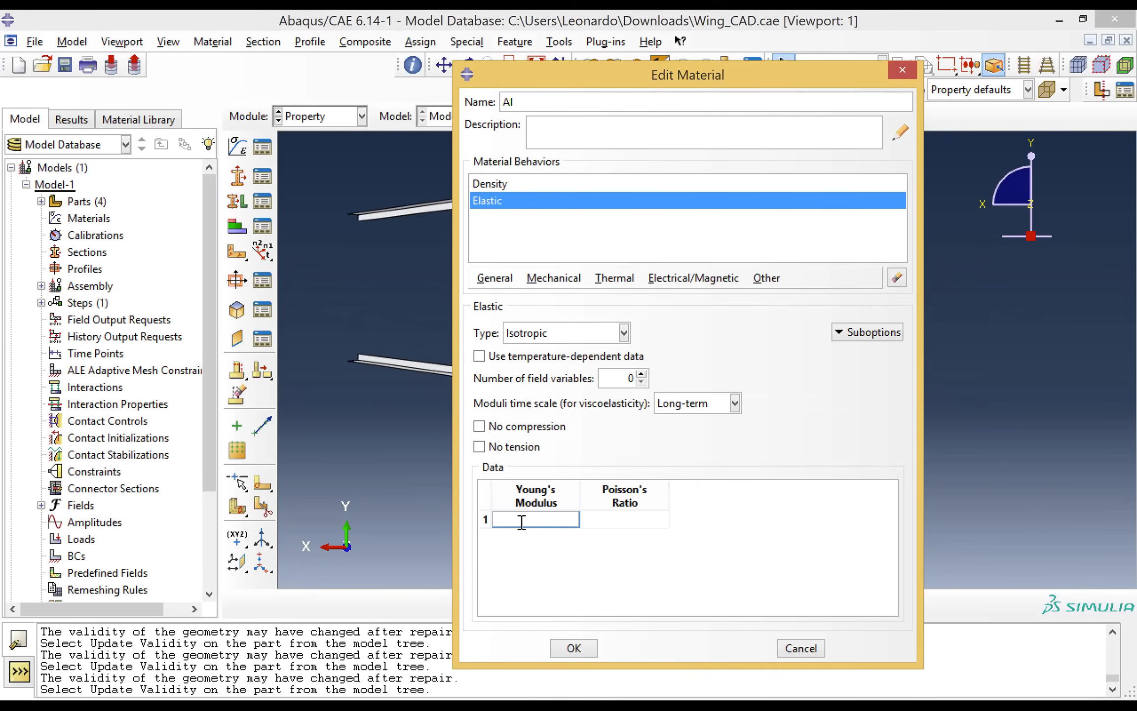
type("70000")
left_click(609, 519)
type("0.3")
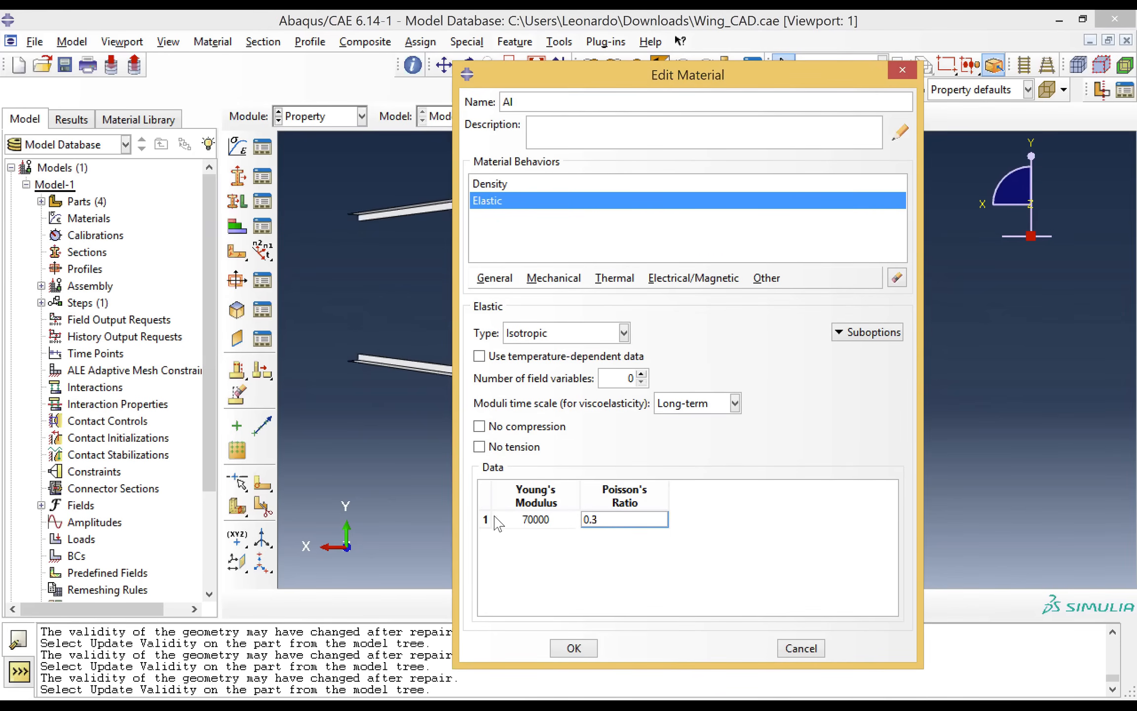
left_click(574, 648)
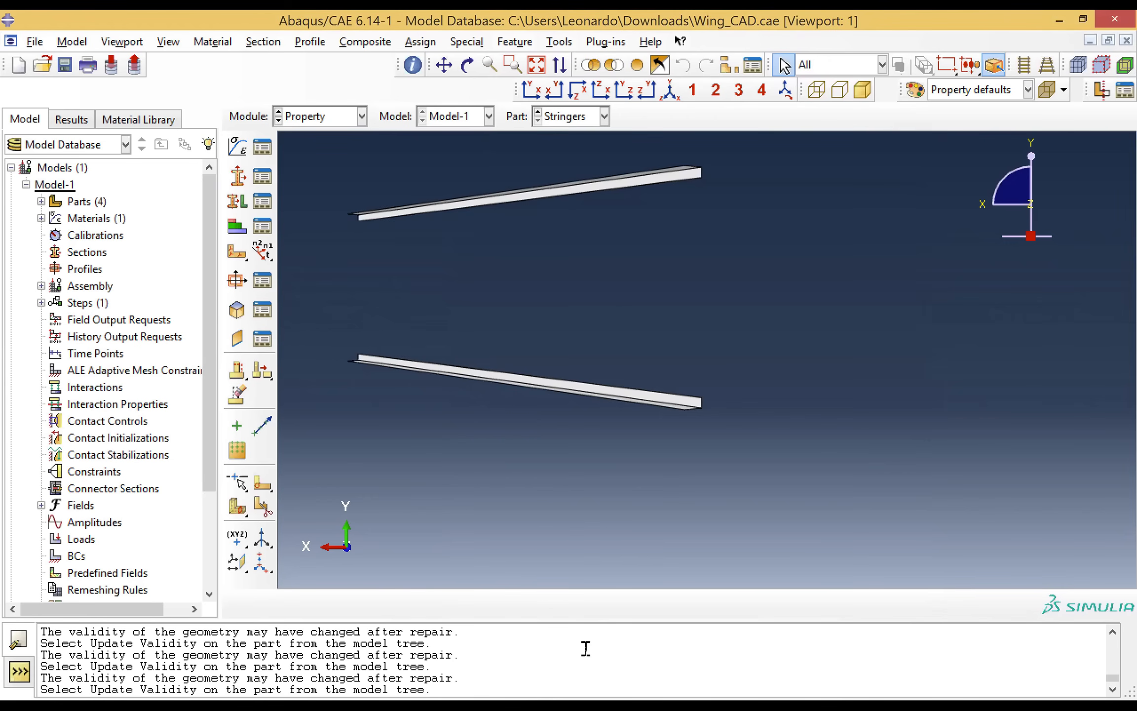
Step: Switch to the Assembly module and create dependent instances of the Cover, Ribs, Spar and Stringers parts
left_click(327, 119)
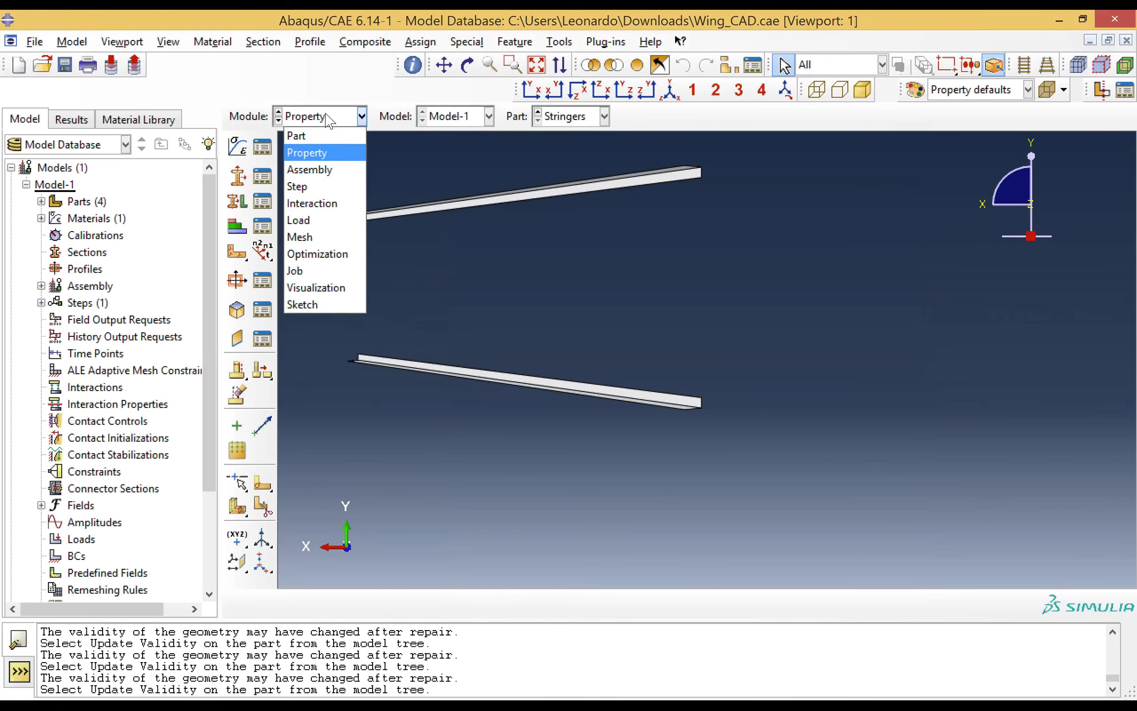
left_click(323, 177)
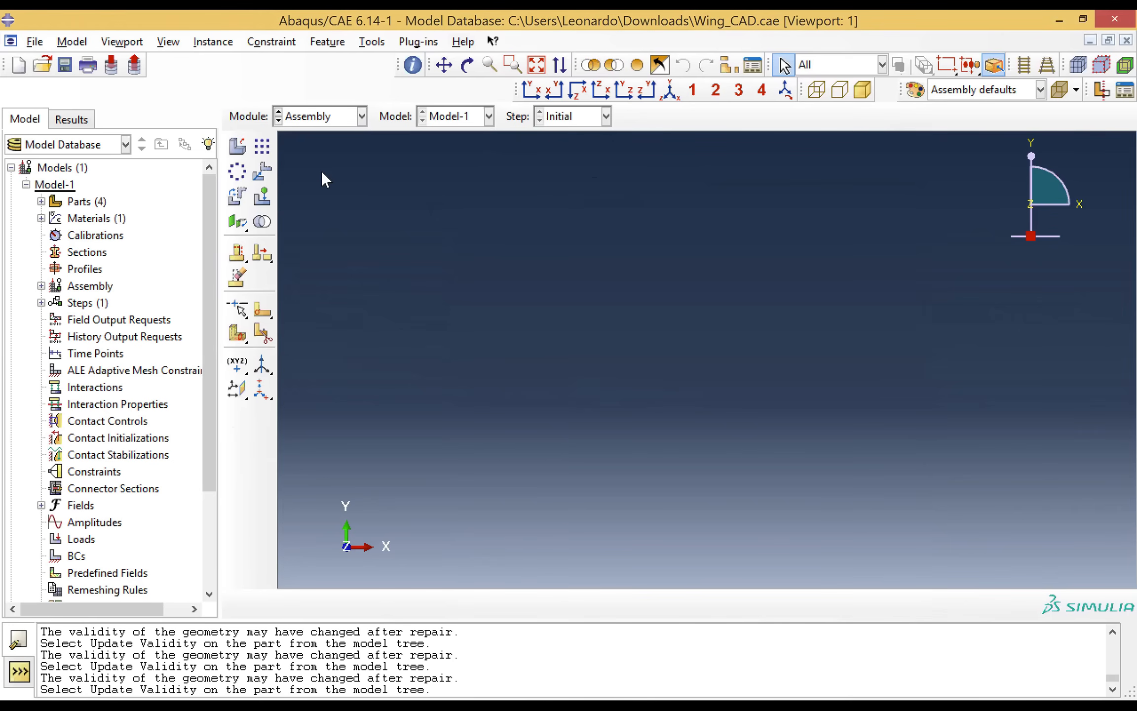
left_click(237, 146)
left_click(105, 332)
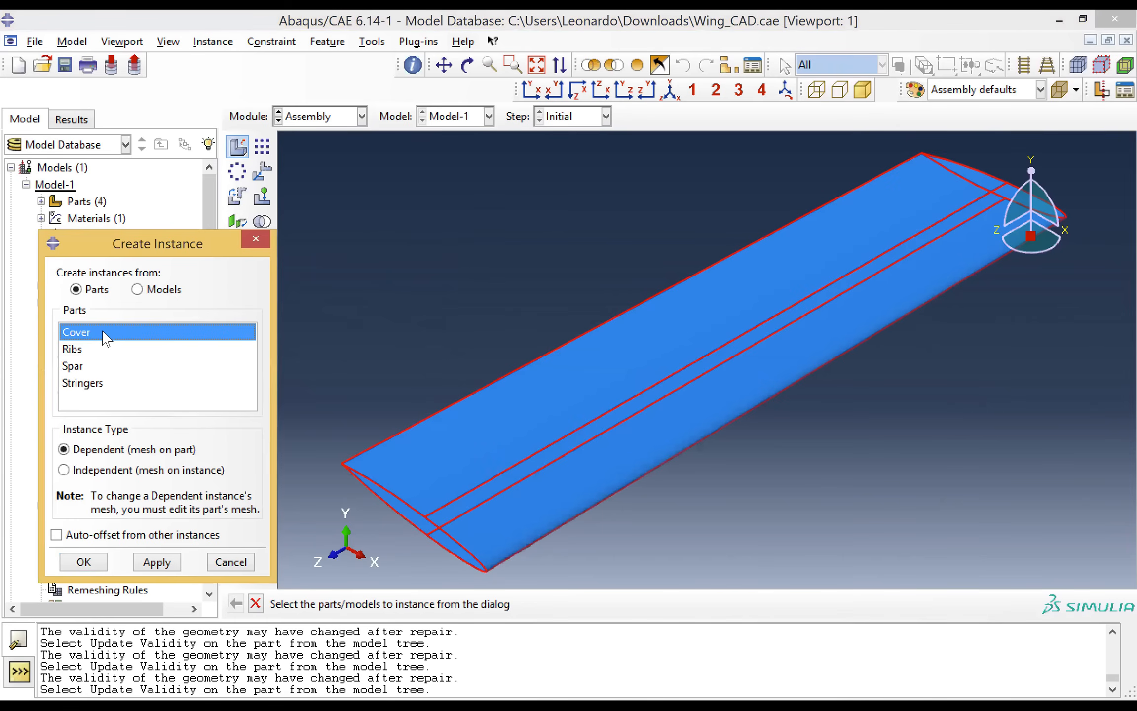
key("shift+Down")
key("shift+Down")
key("shift+Down")
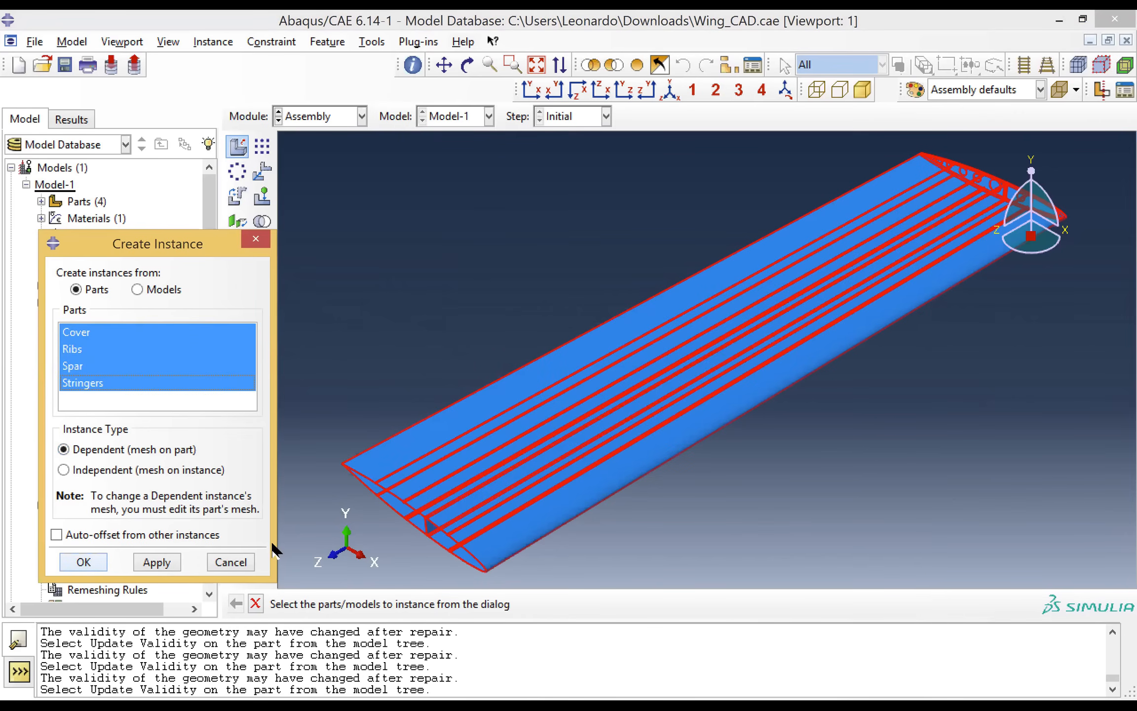
left_click(91, 565)
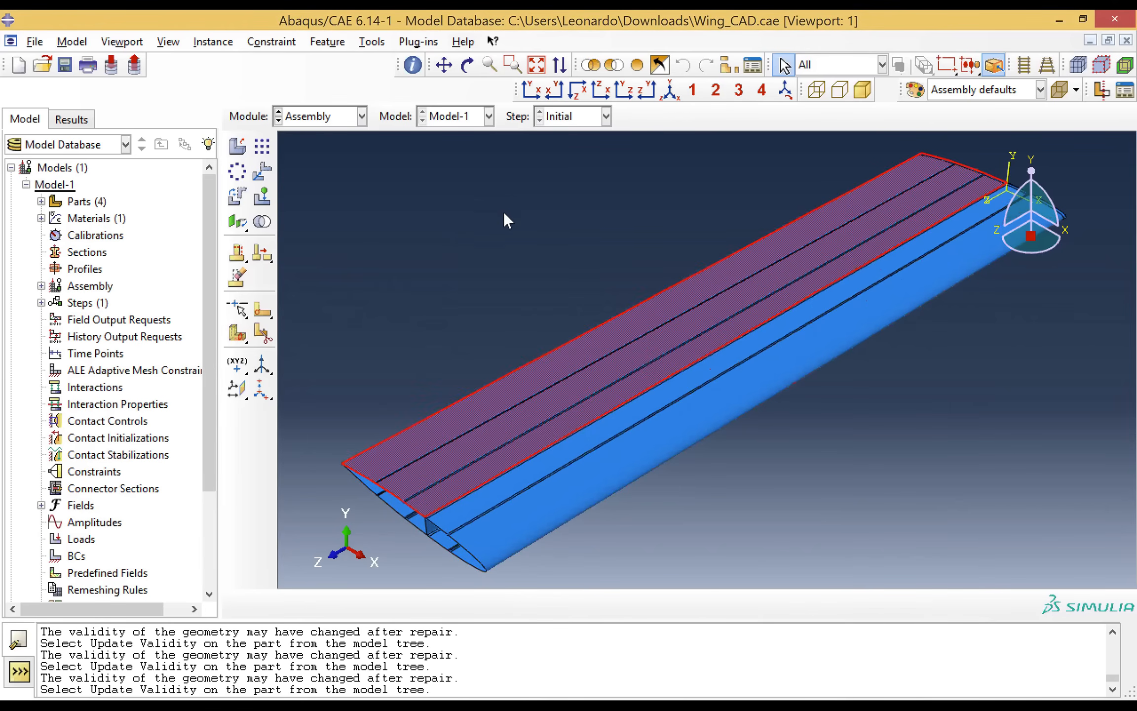
left_click(406, 174)
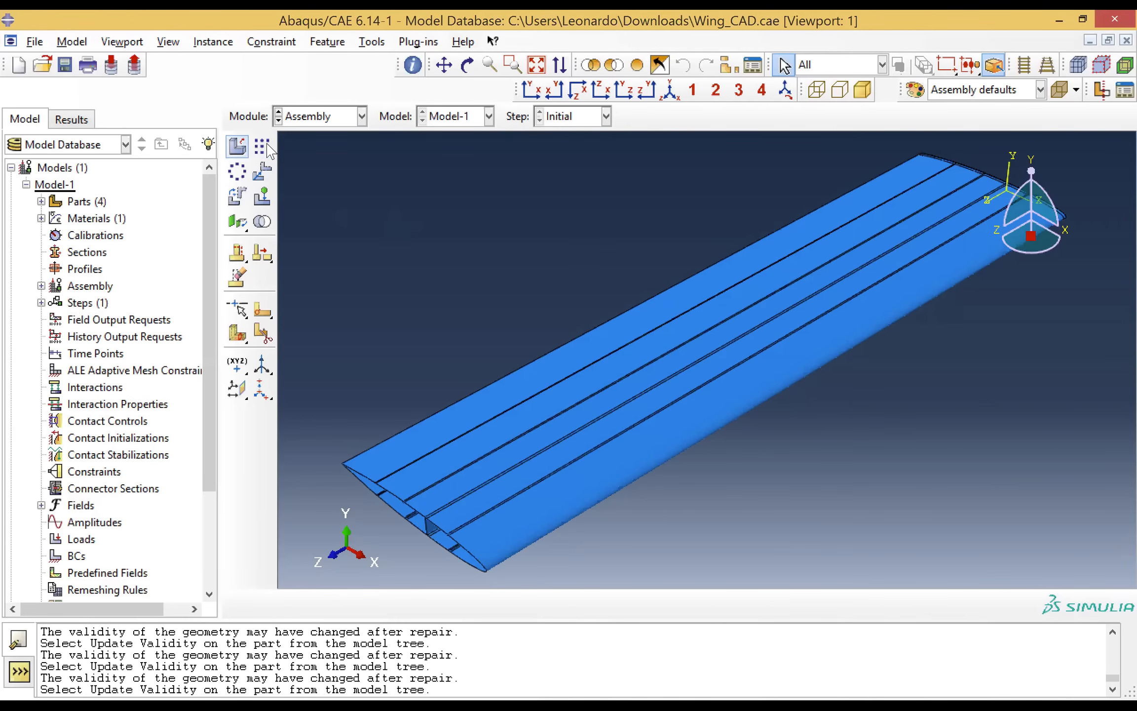
left_click(237, 148)
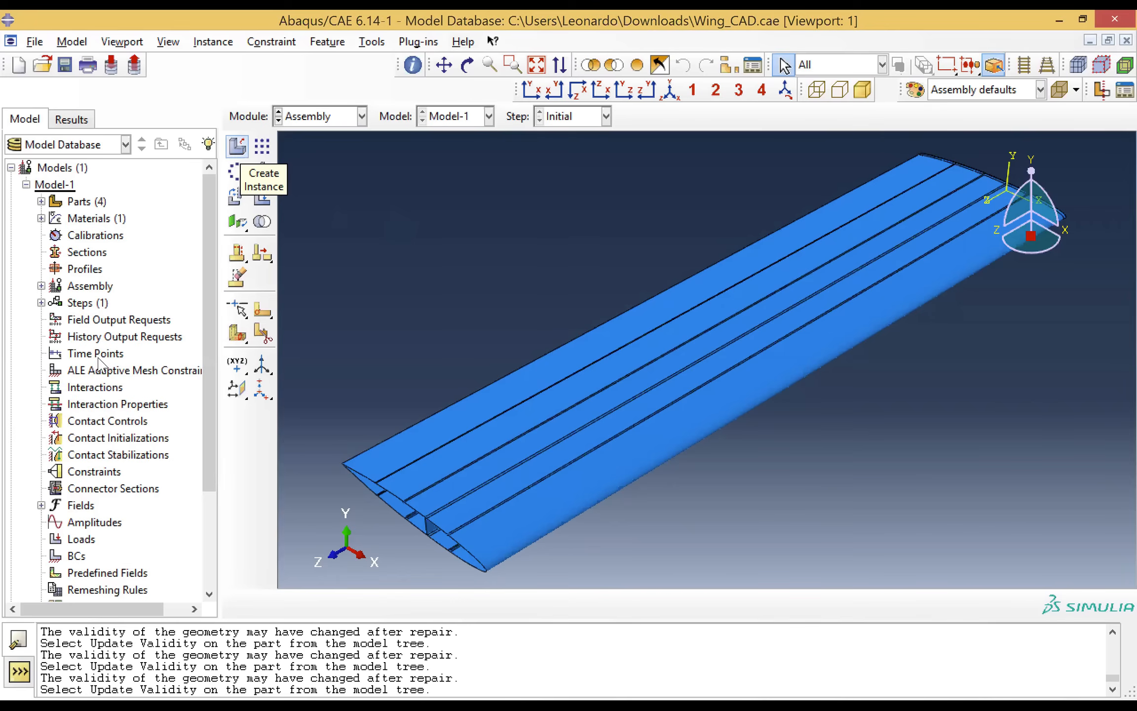
left_click(77, 351)
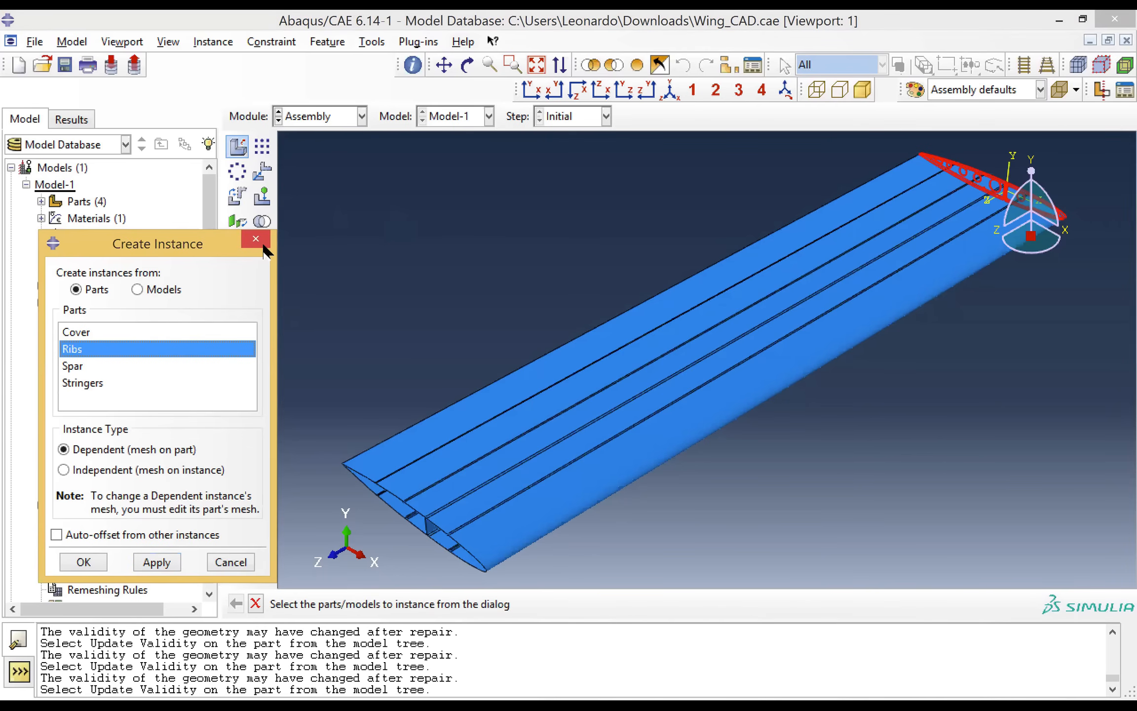
left_click(229, 562)
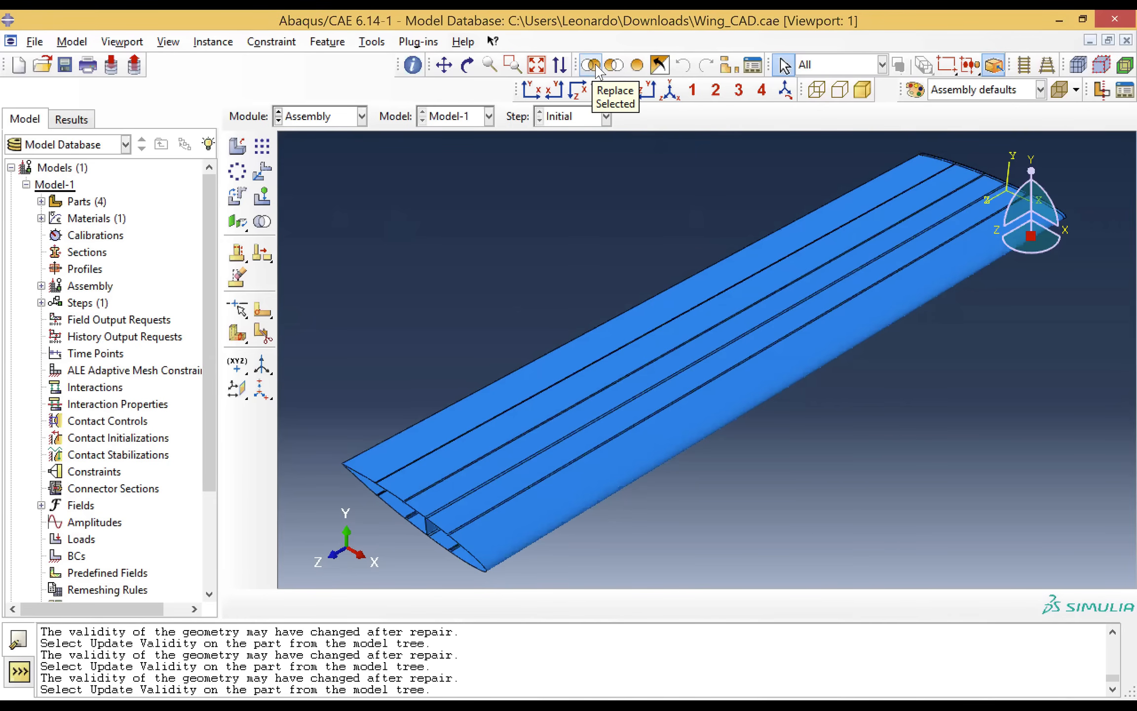
Step: Display only the rib instance, hiding the other wing instances, and fit it to the viewport
left_click(595, 66)
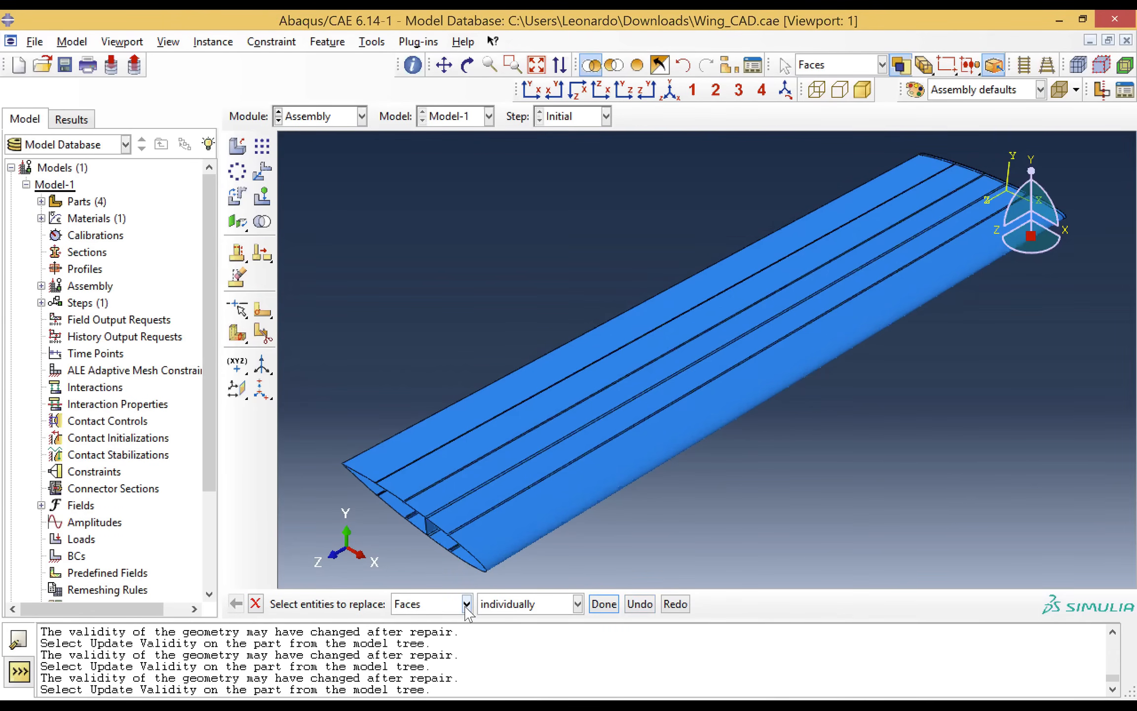
left_click(466, 604)
left_click_drag(466, 660, 473, 681)
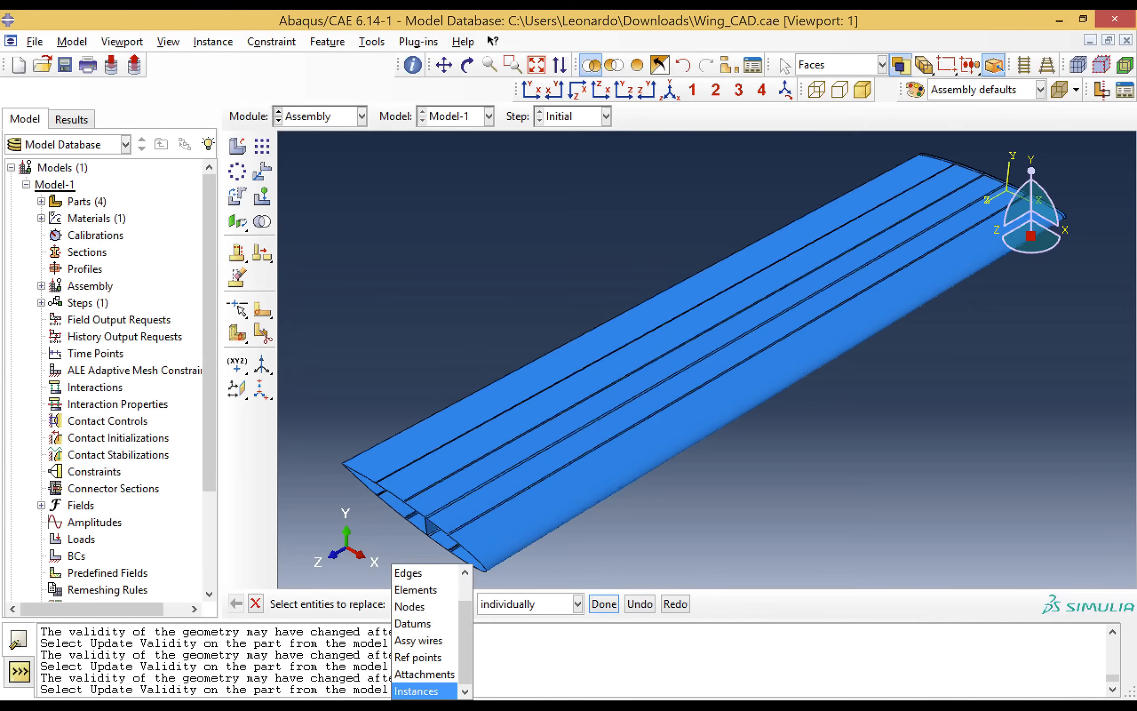
left_click(416, 690)
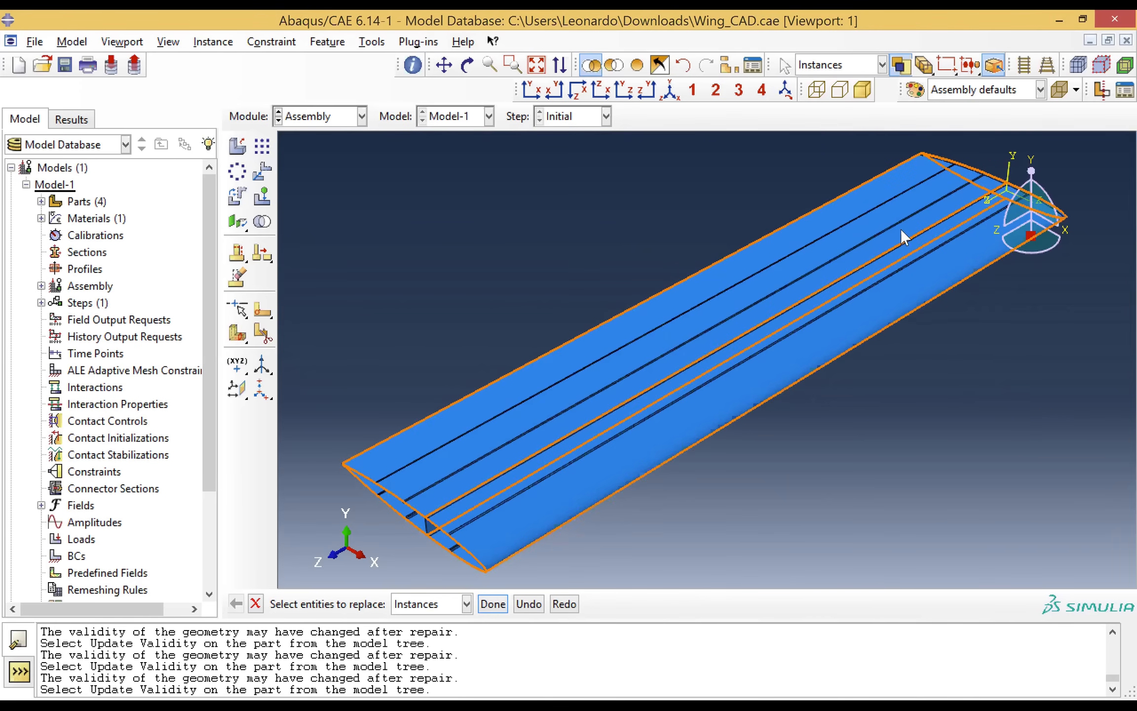
left_click(992, 175)
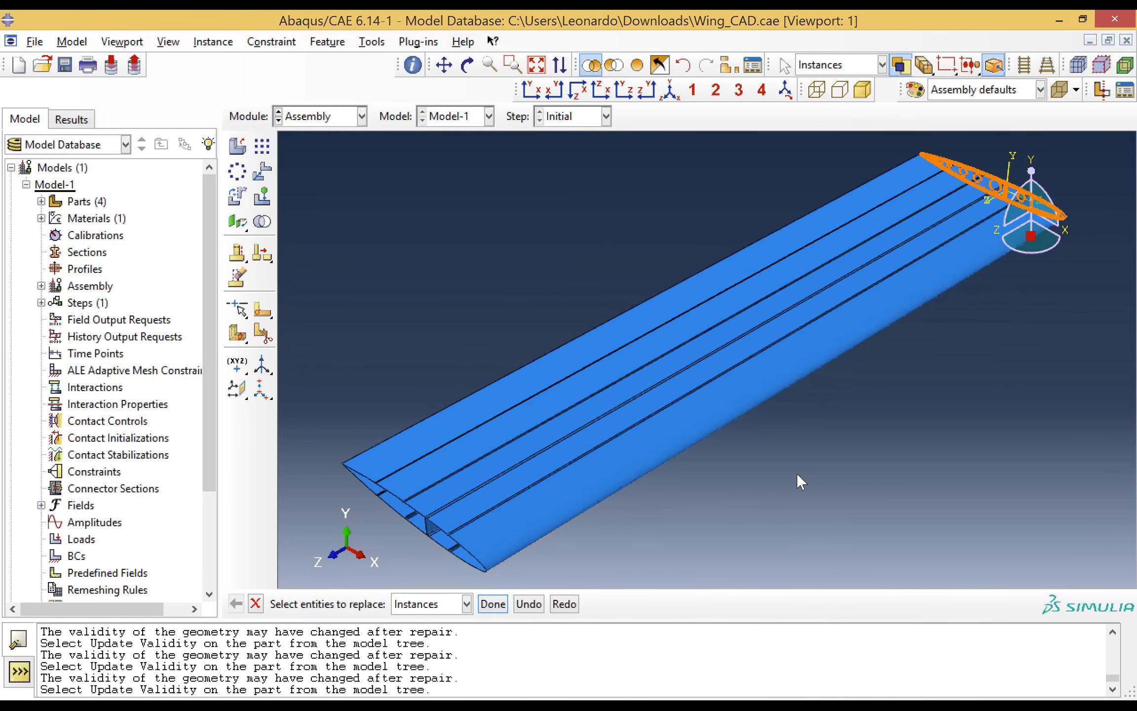
left_click(492, 604)
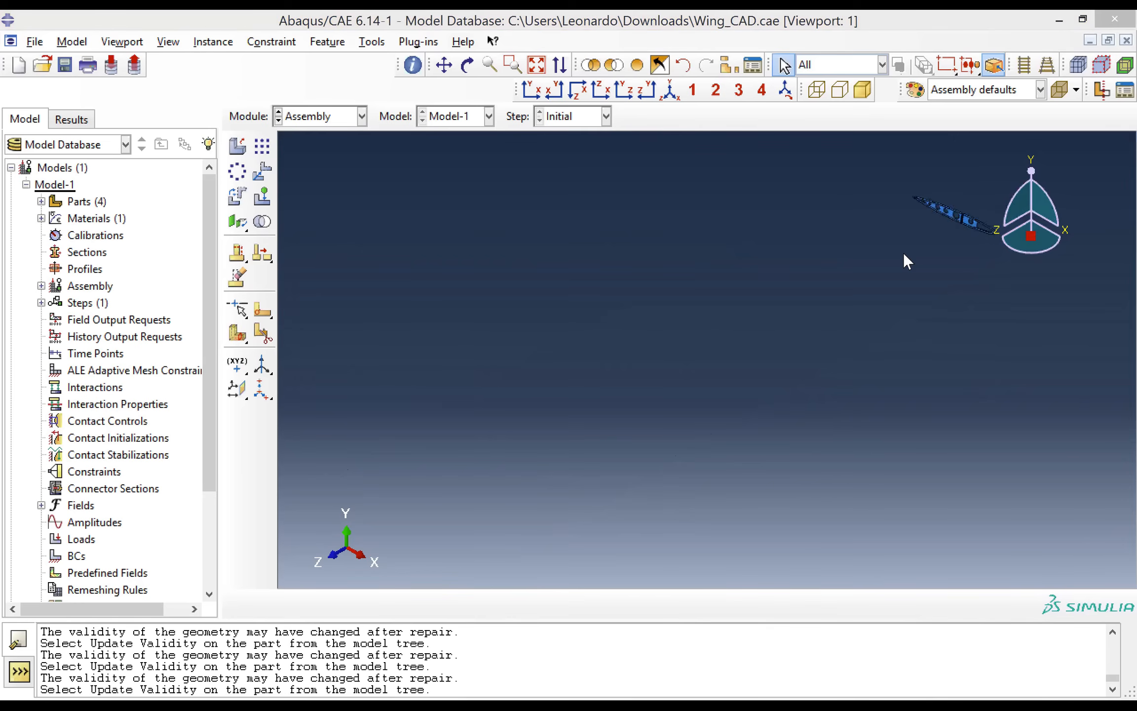
left_click(540, 70)
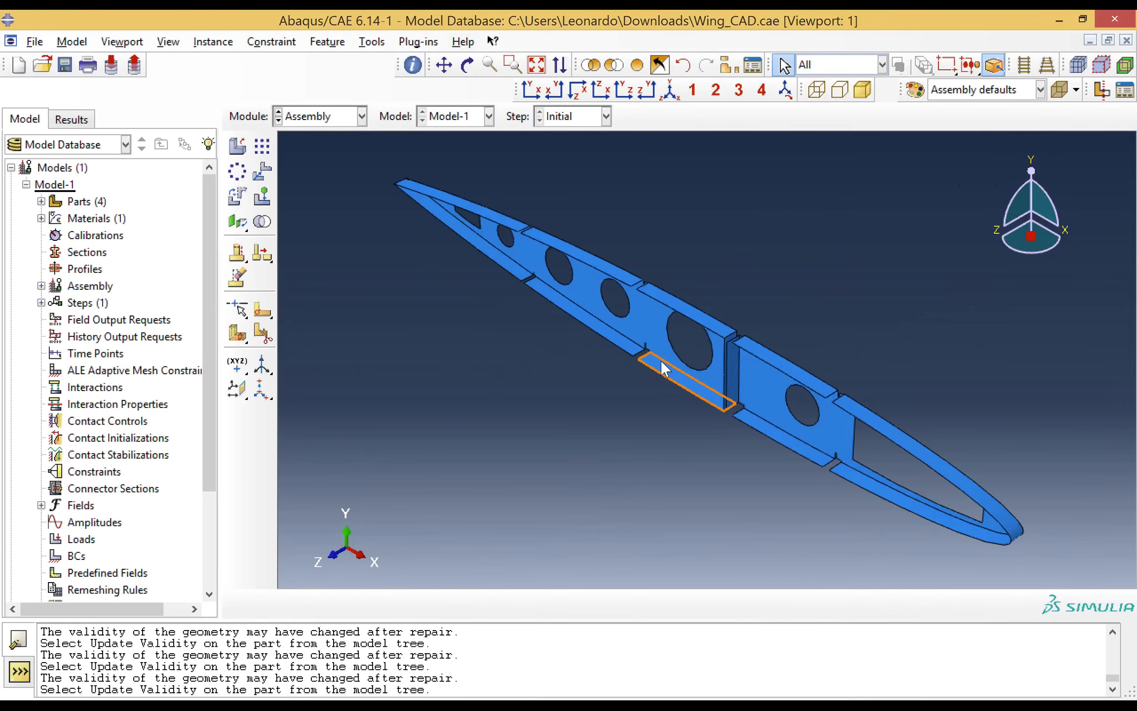
Step: Begin a linear pattern of the rib instance with the number in direction 1 set to 1
left_click(263, 147)
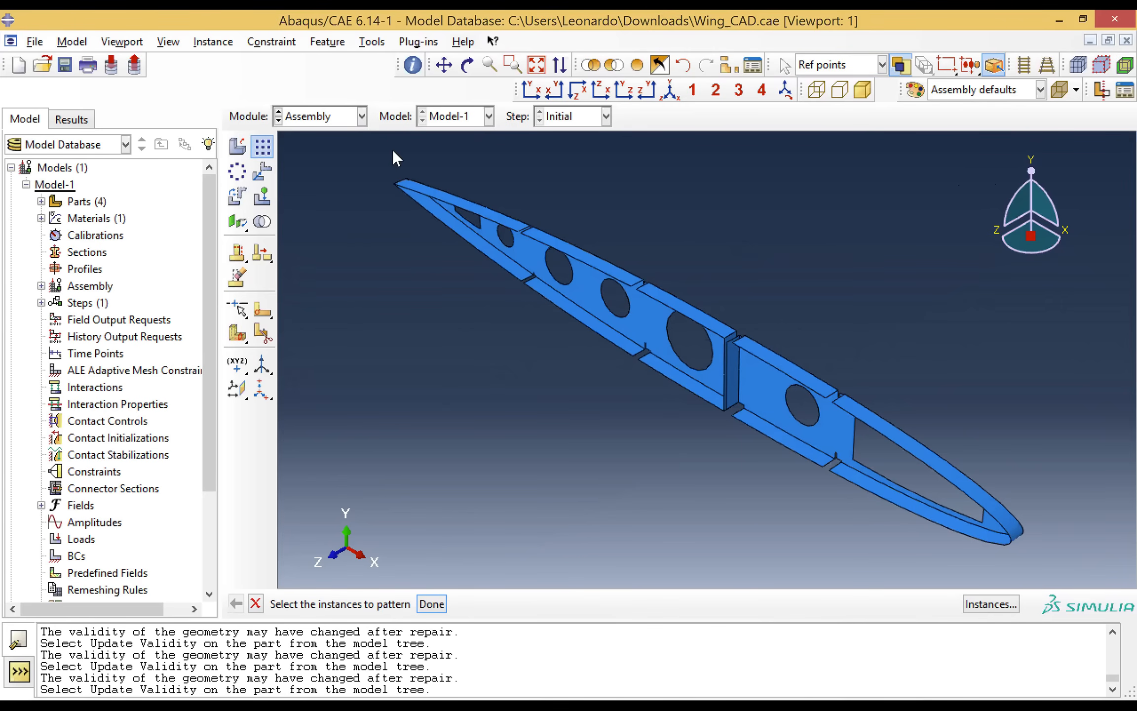
left_click_drag(383, 170, 1055, 583)
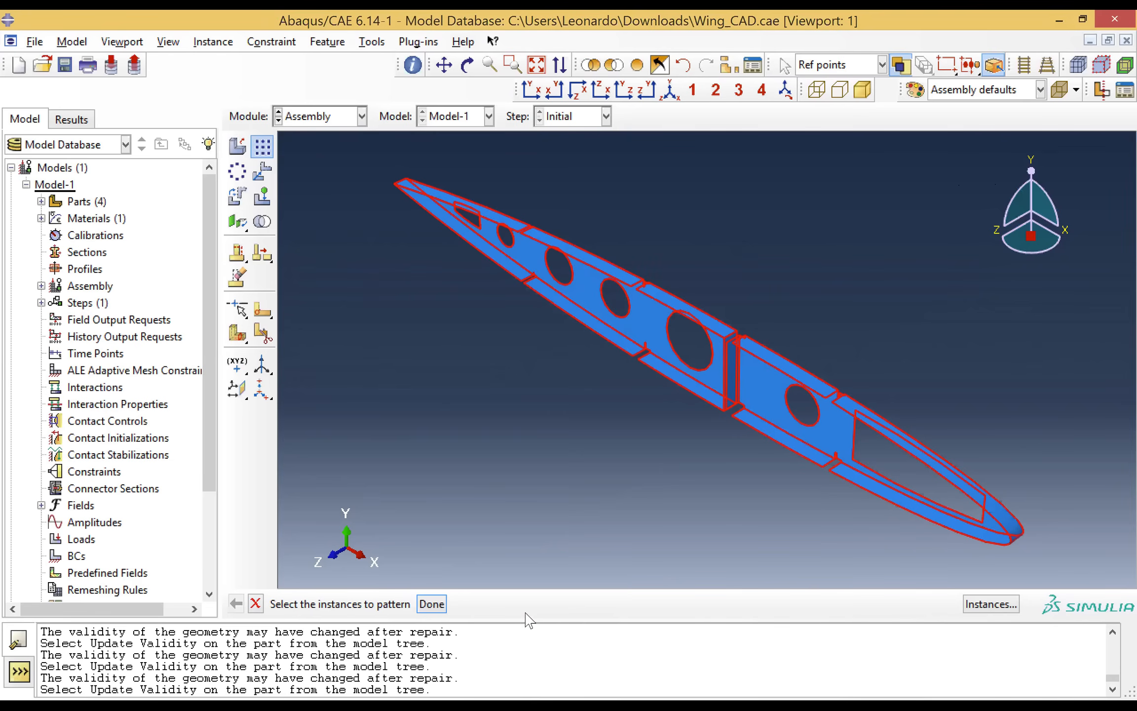
left_click(433, 604)
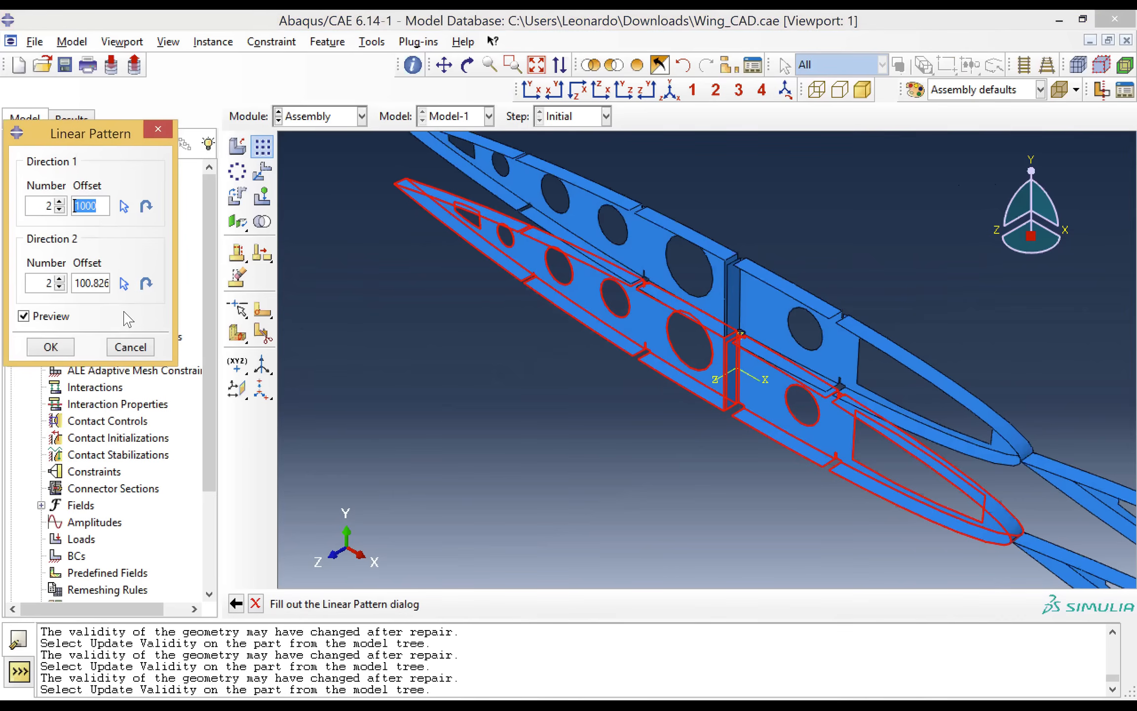
left_click(59, 209)
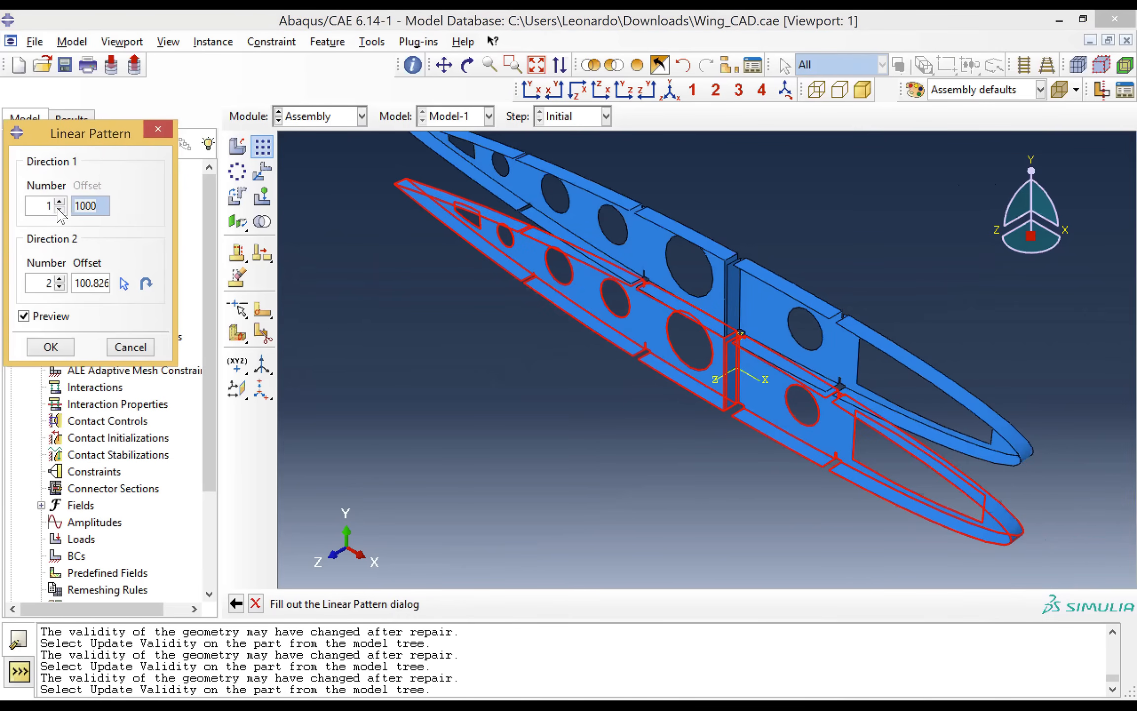
Step: Set direction 2 of the rib pattern to 17 instances with an offset of 250
left_click(59, 279)
left_click(59, 288)
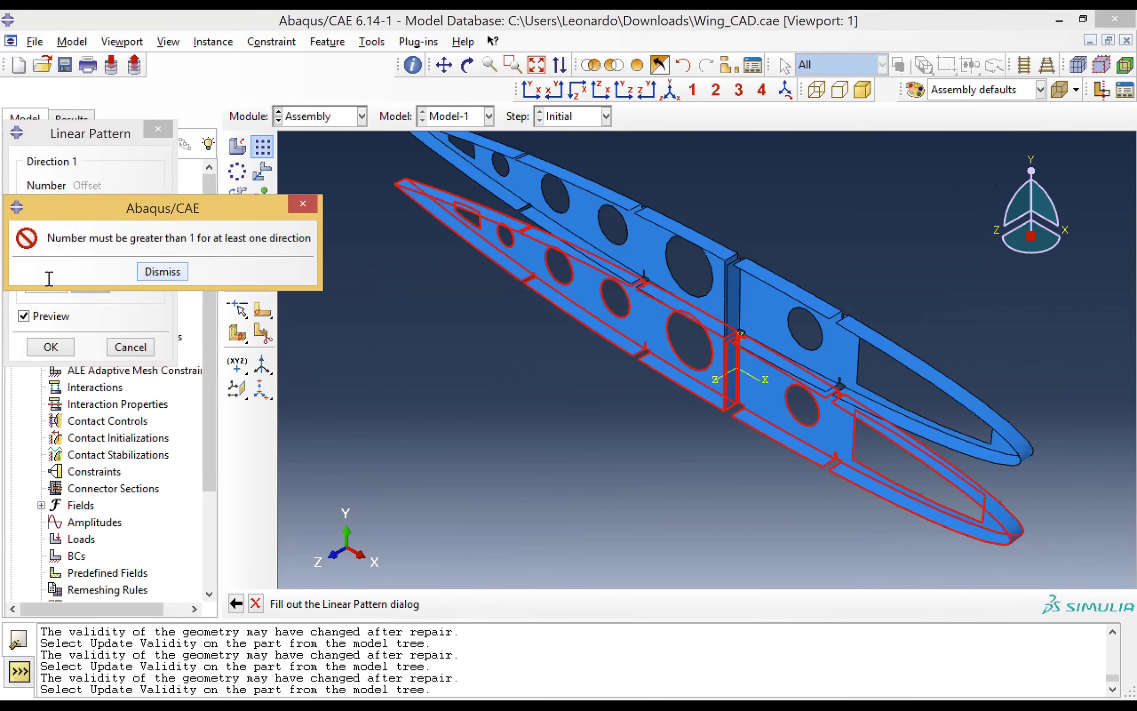
key("Return")
left_click(59, 277)
left_click(59, 276)
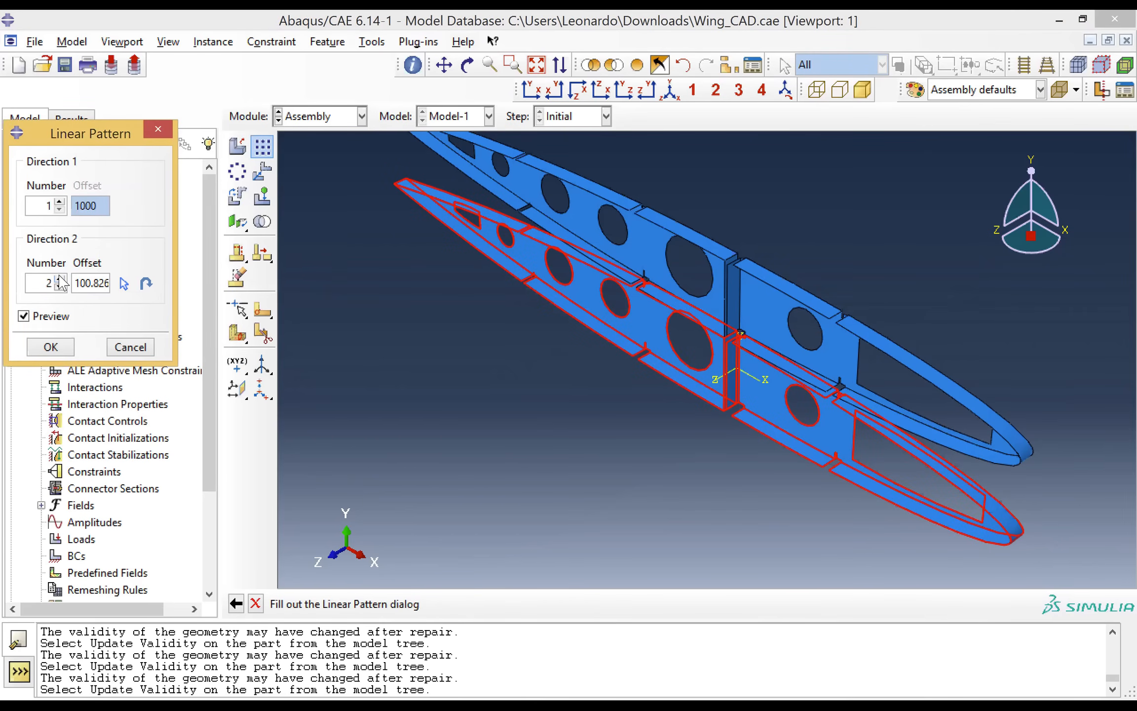
left_click(58, 276)
left_click(58, 276)
left_click(59, 277)
left_click(59, 277)
left_click(59, 276)
left_click(59, 276)
left_click(59, 278)
left_click(59, 278)
left_click(59, 278)
left_click(59, 277)
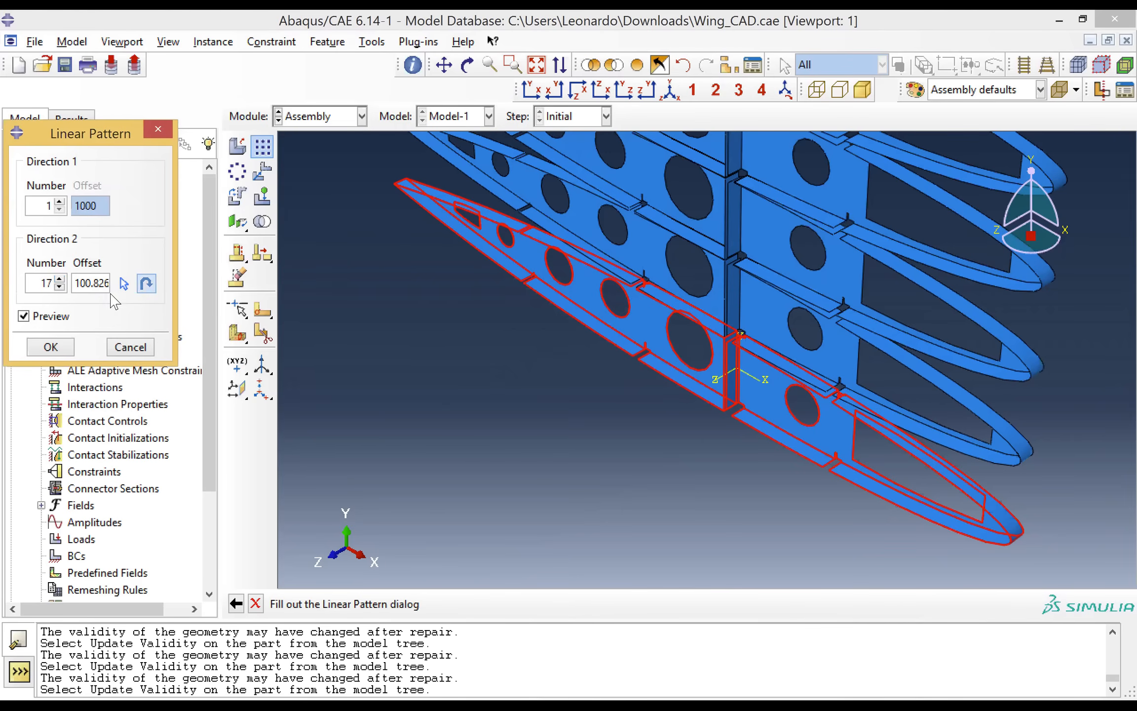
triple_click(94, 284)
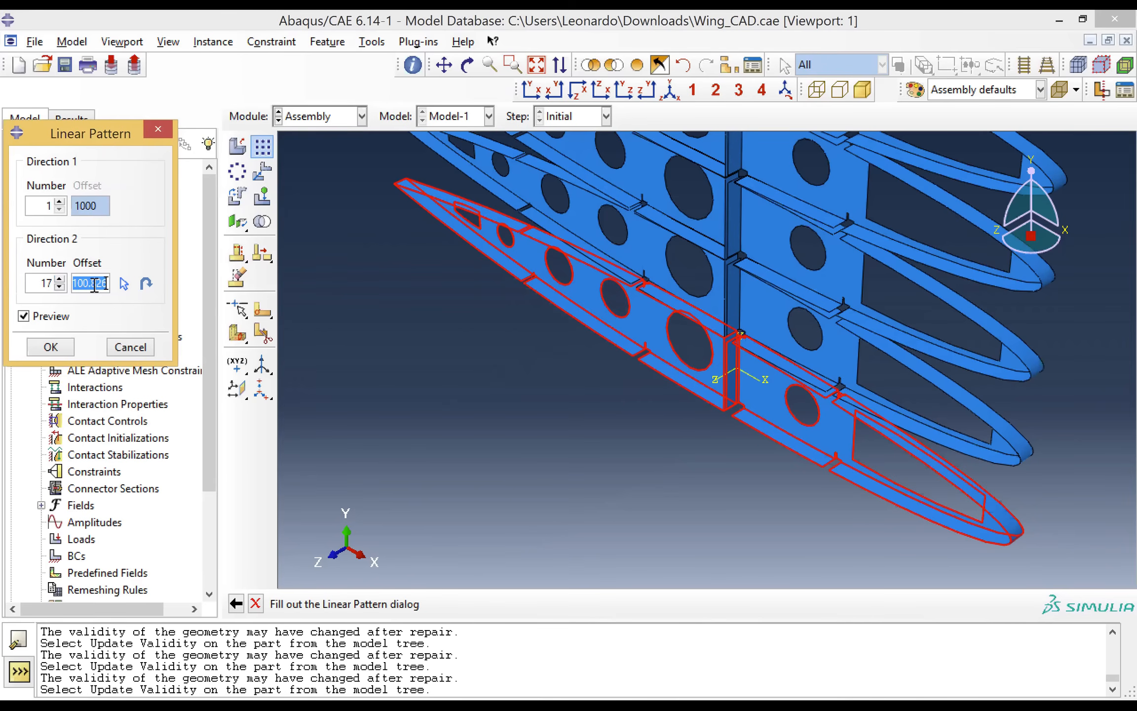
type("25")
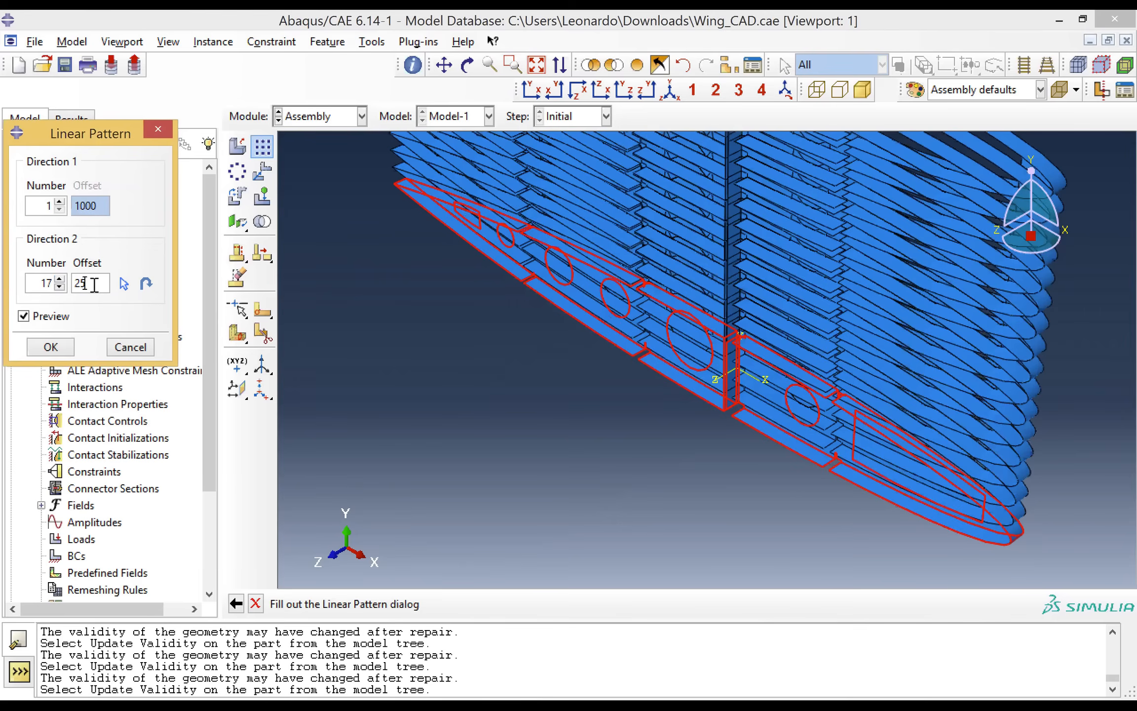
type("0")
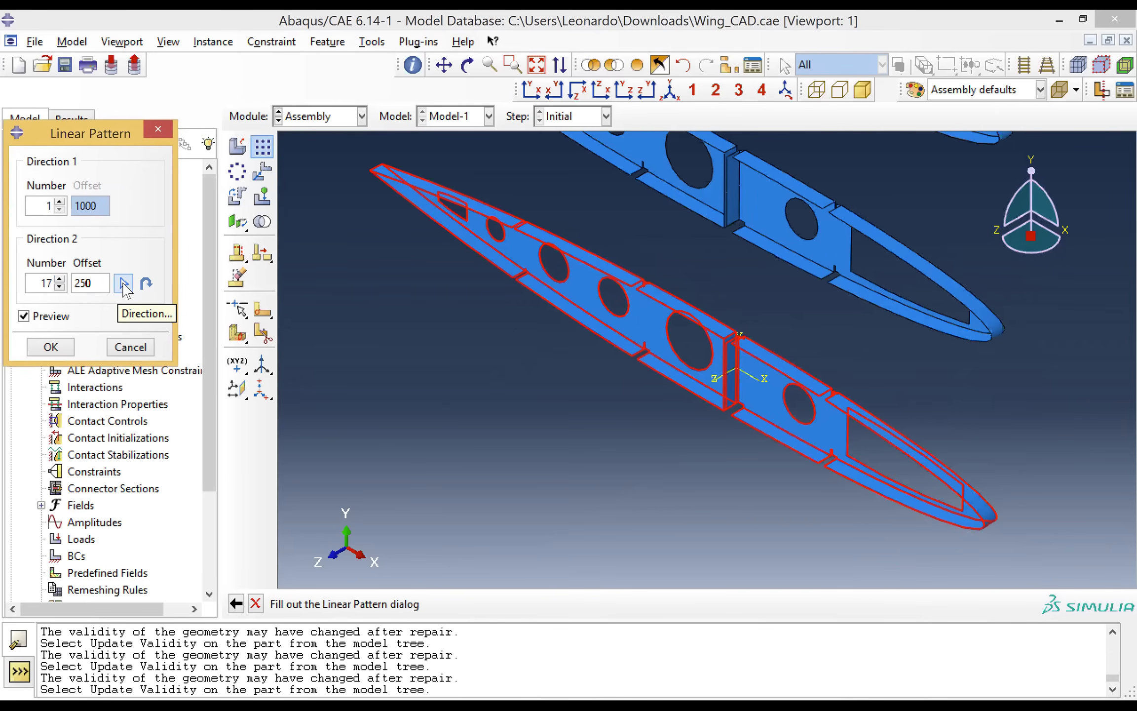
Step: Orient direction 2 of the rib pattern along the spanwise Z axis, create the pattern, and fit the ribs to the viewport
left_click(124, 284)
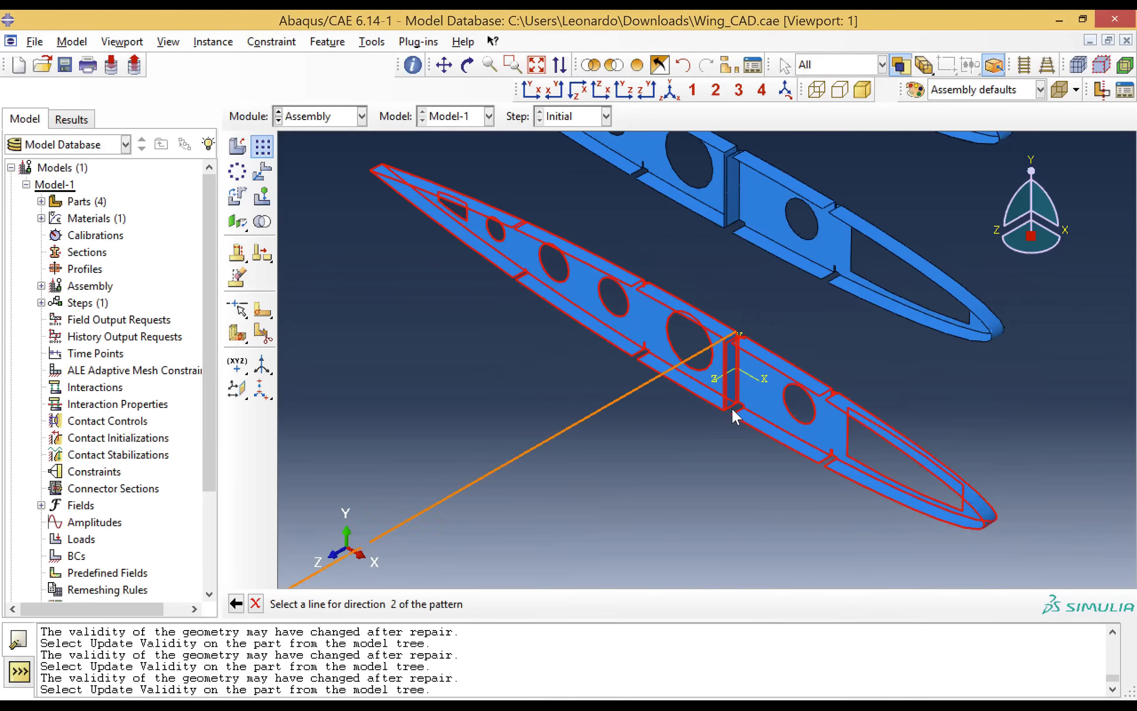
left_click(729, 371)
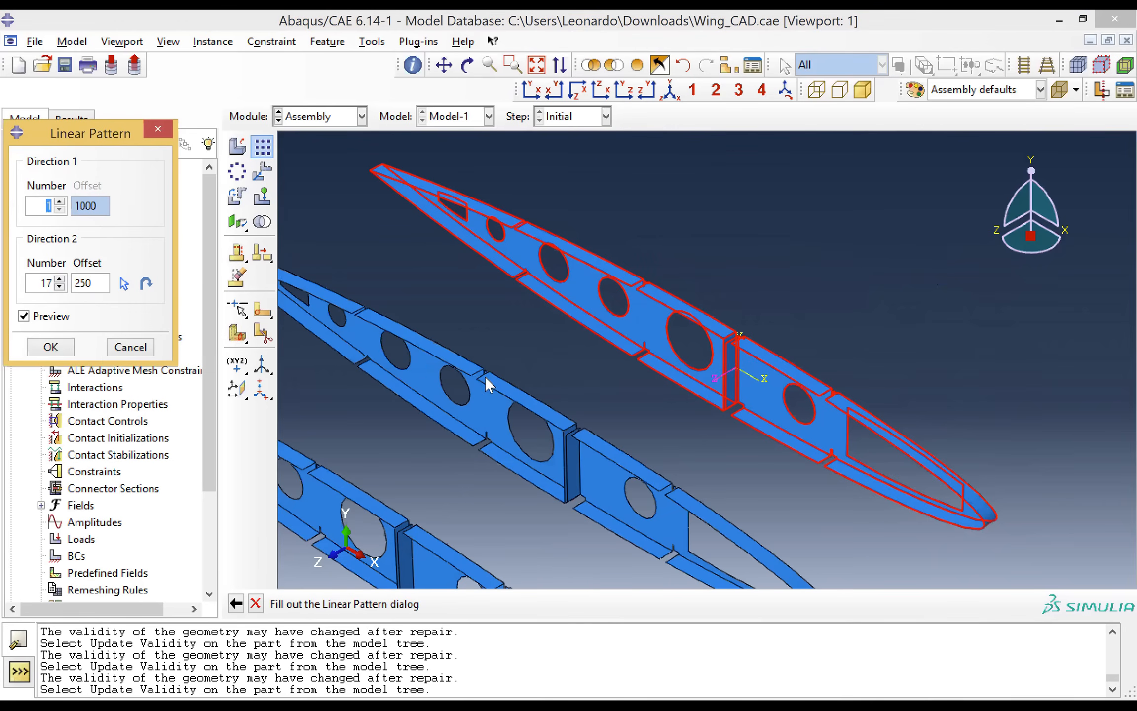
left_click(50, 347)
left_click(535, 65)
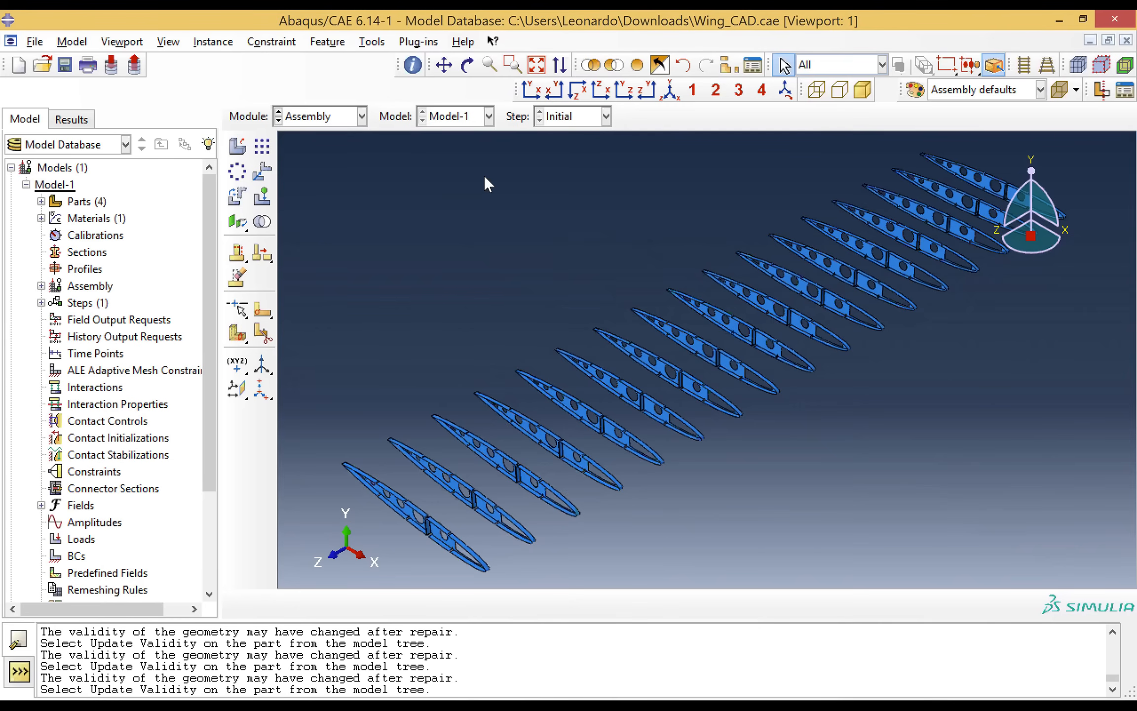
Step: Set the depth of the Cover part's shell extrusion to 4.02e3 and regenerate the feature
left_click(41, 201)
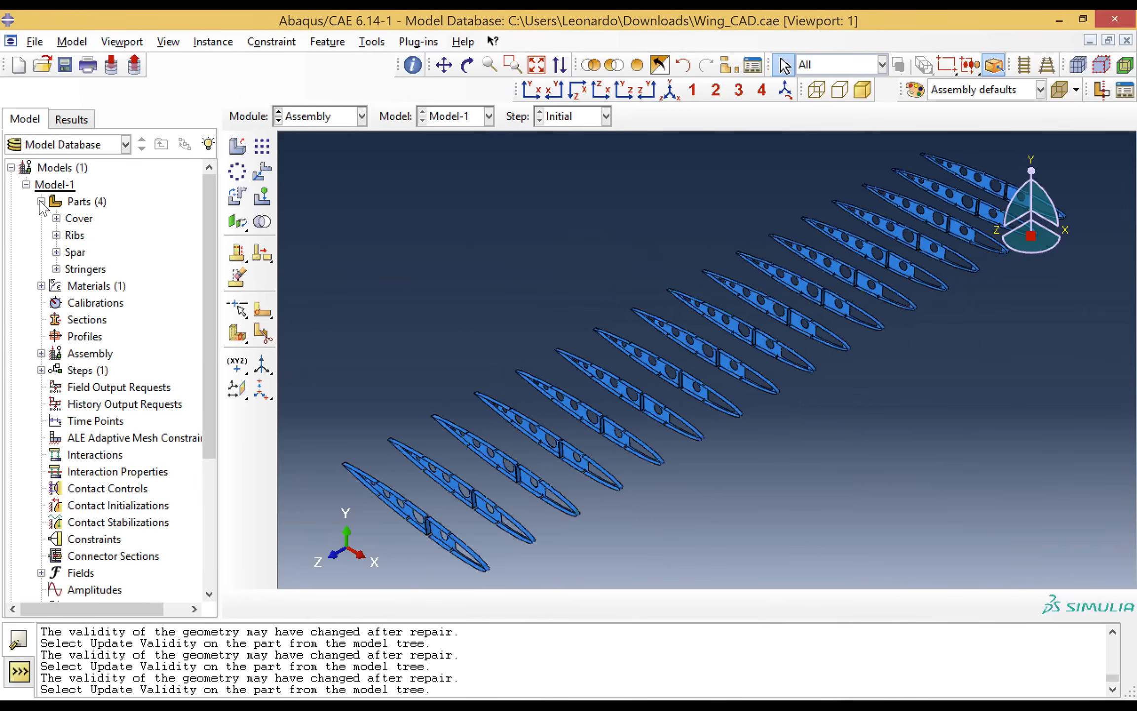
left_click(56, 218)
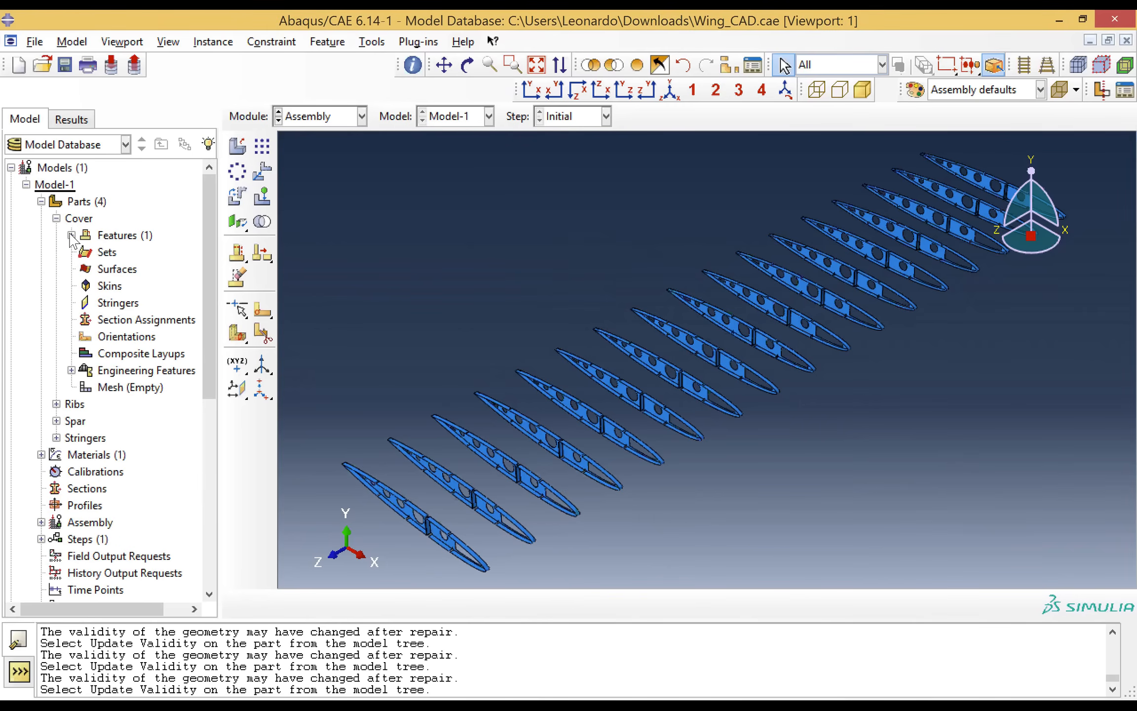
left_click(72, 236)
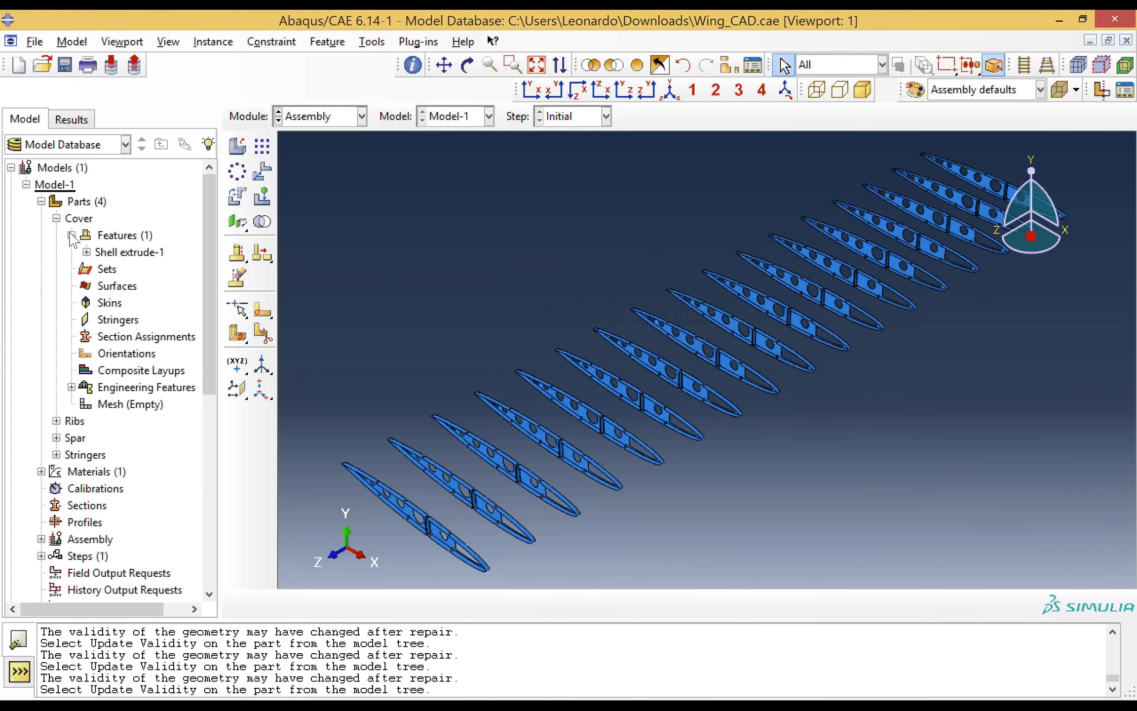
double_click(123, 253)
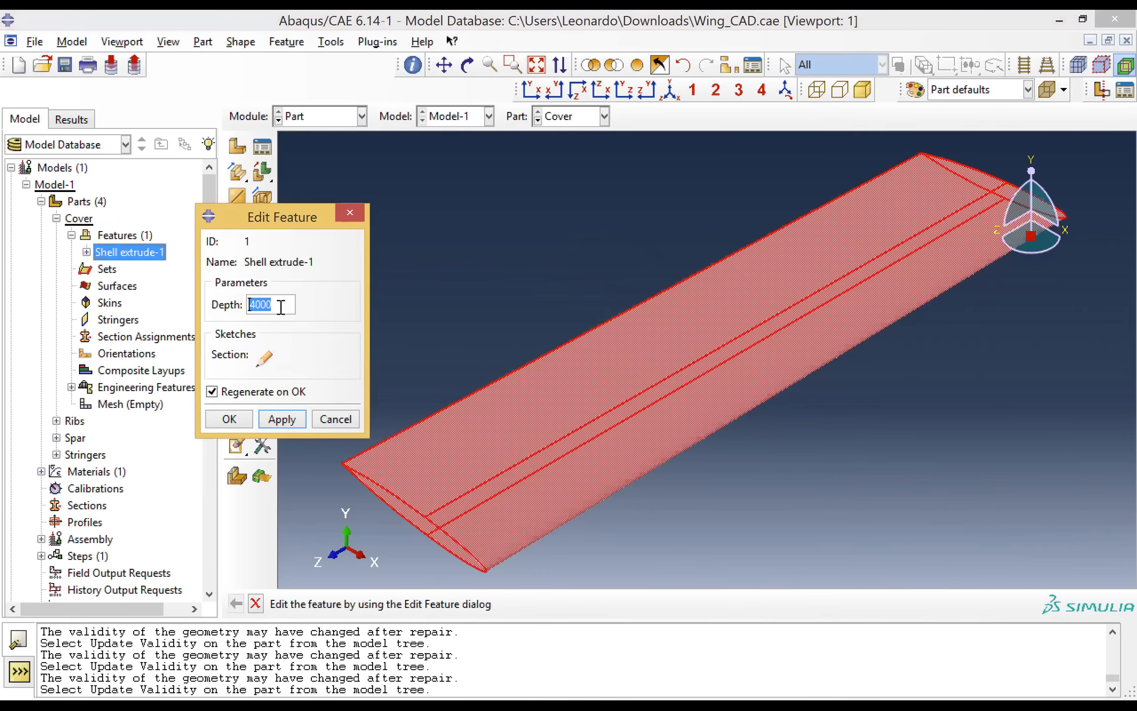
left_click(281, 307)
key("BackSpace")
key("BackSpace")
key("BackSpace")
type(".02e3")
left_click(280, 420)
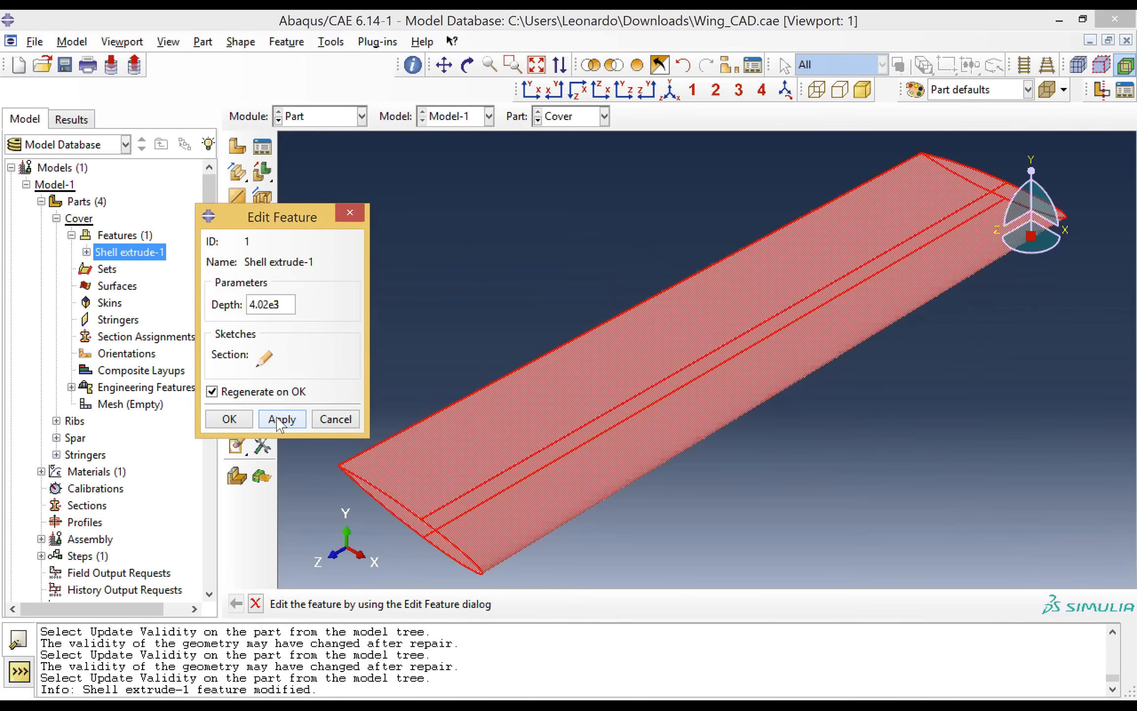
left_click(233, 425)
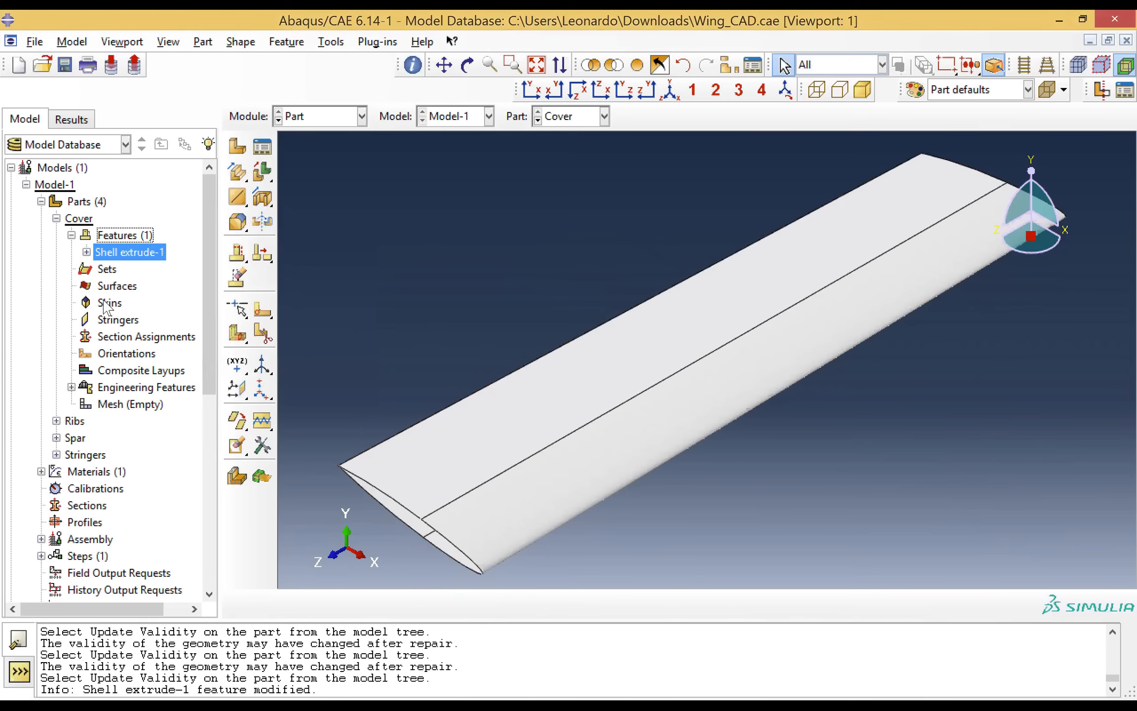
Step: Set the depth of the Spar part's solid extrusion to 4.02e3 and regenerate the feature
left_click(56, 218)
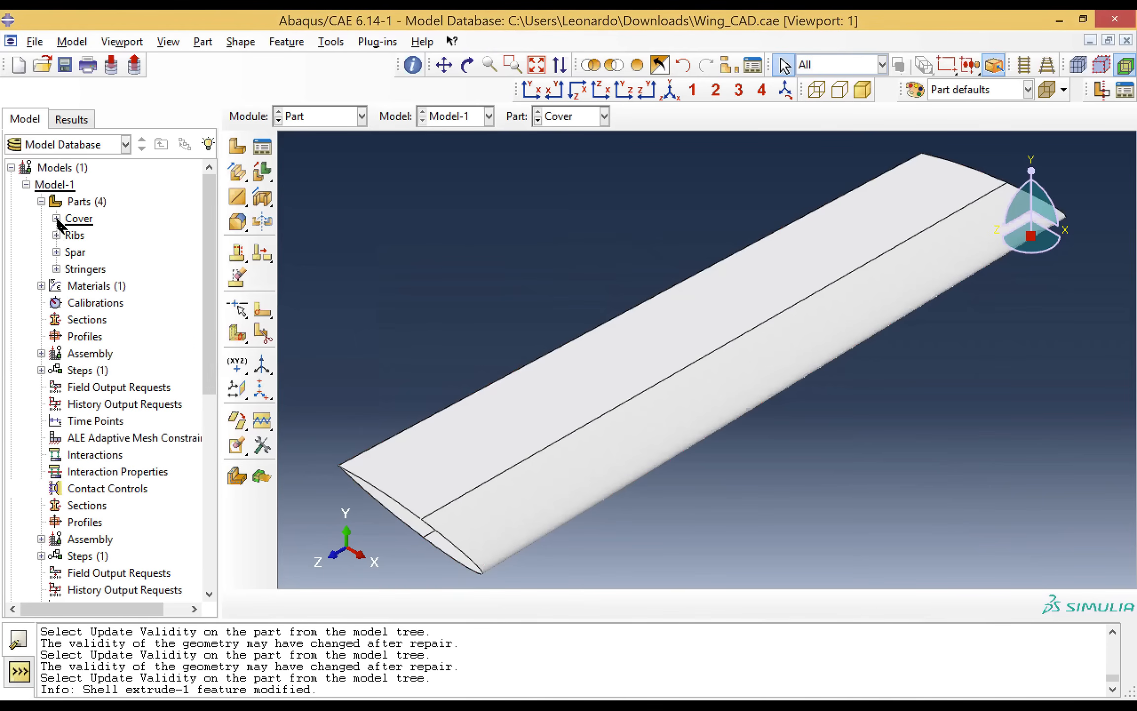
left_click(56, 252)
left_click(71, 269)
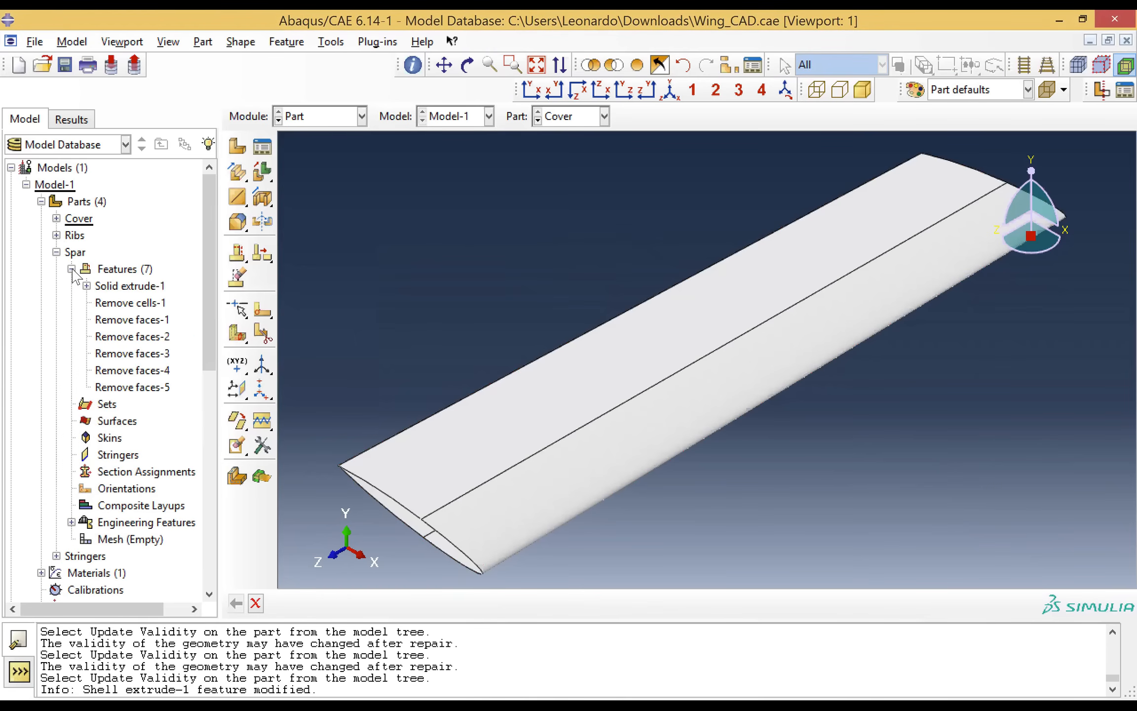
left_click(131, 287)
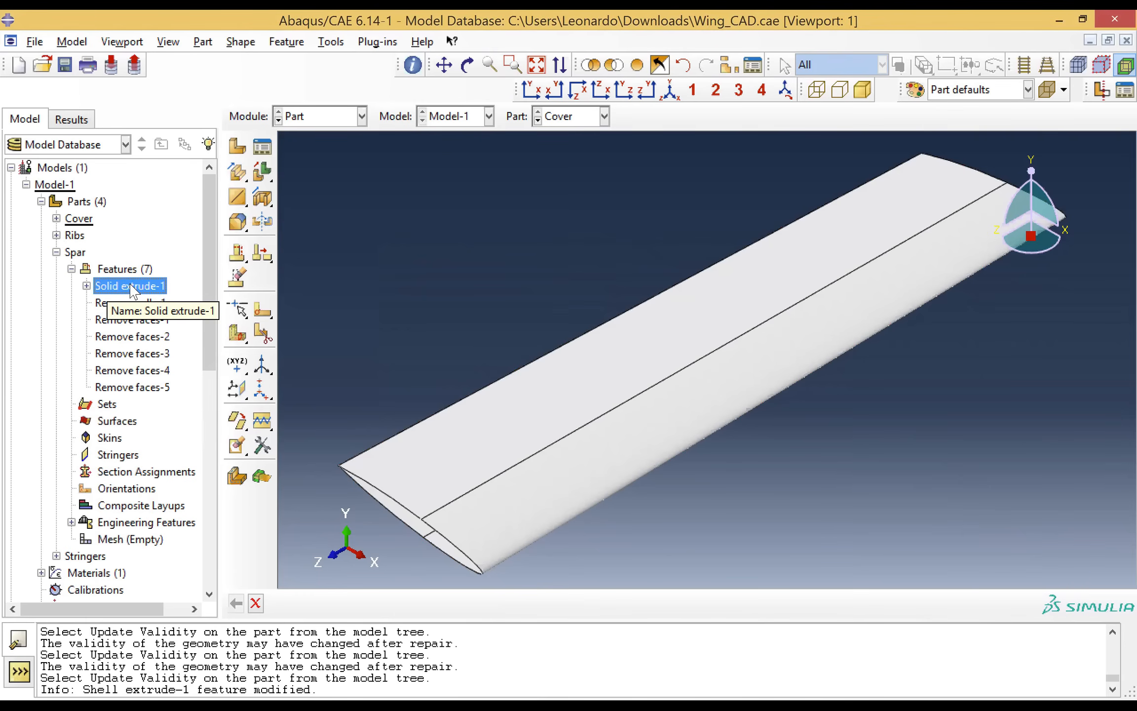
double_click(131, 286)
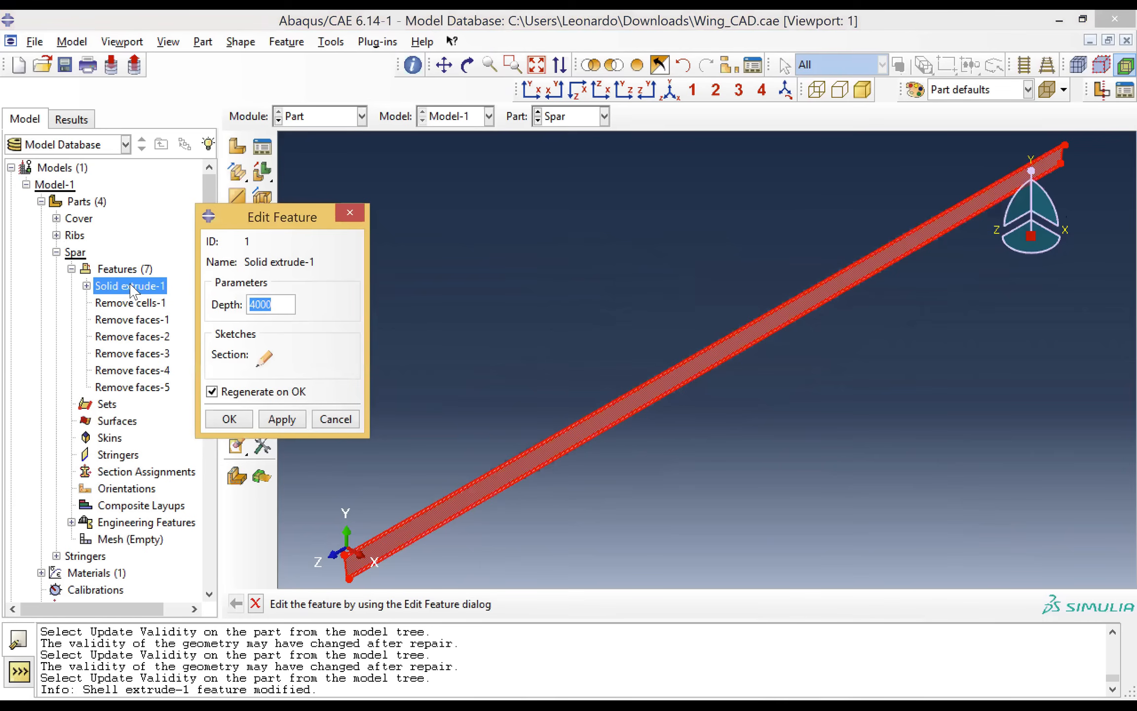
left_click(269, 306)
left_click_drag(269, 306, 245, 311)
type("4.02e3")
left_click(288, 419)
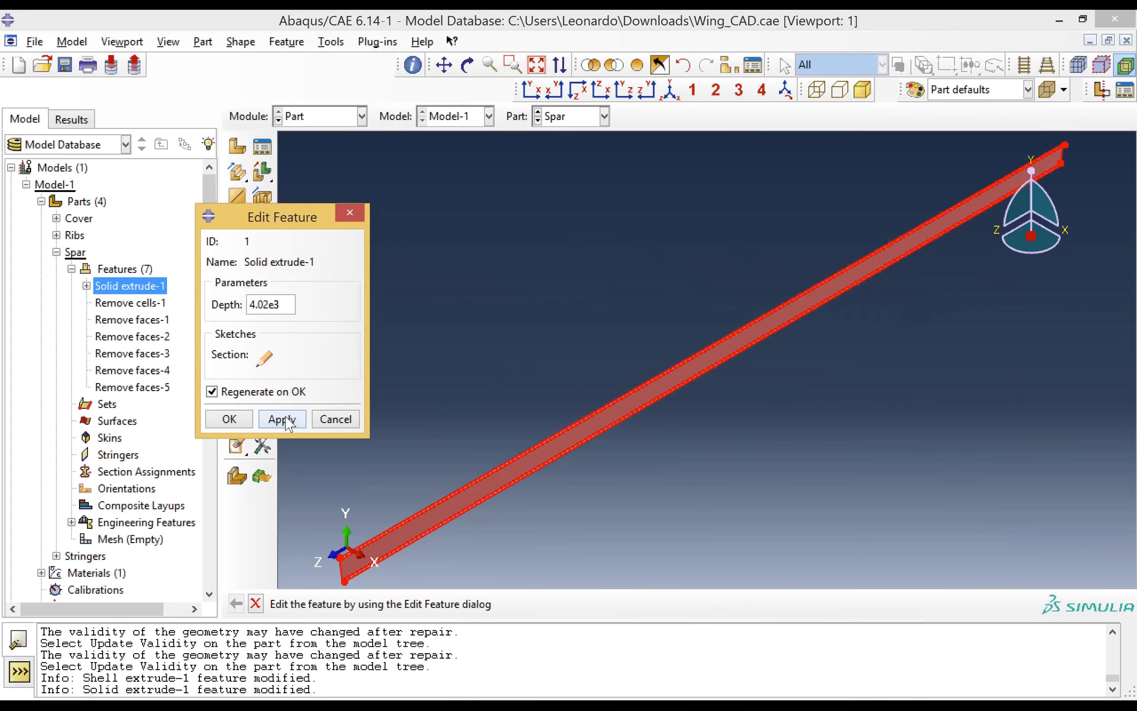
left_click(240, 421)
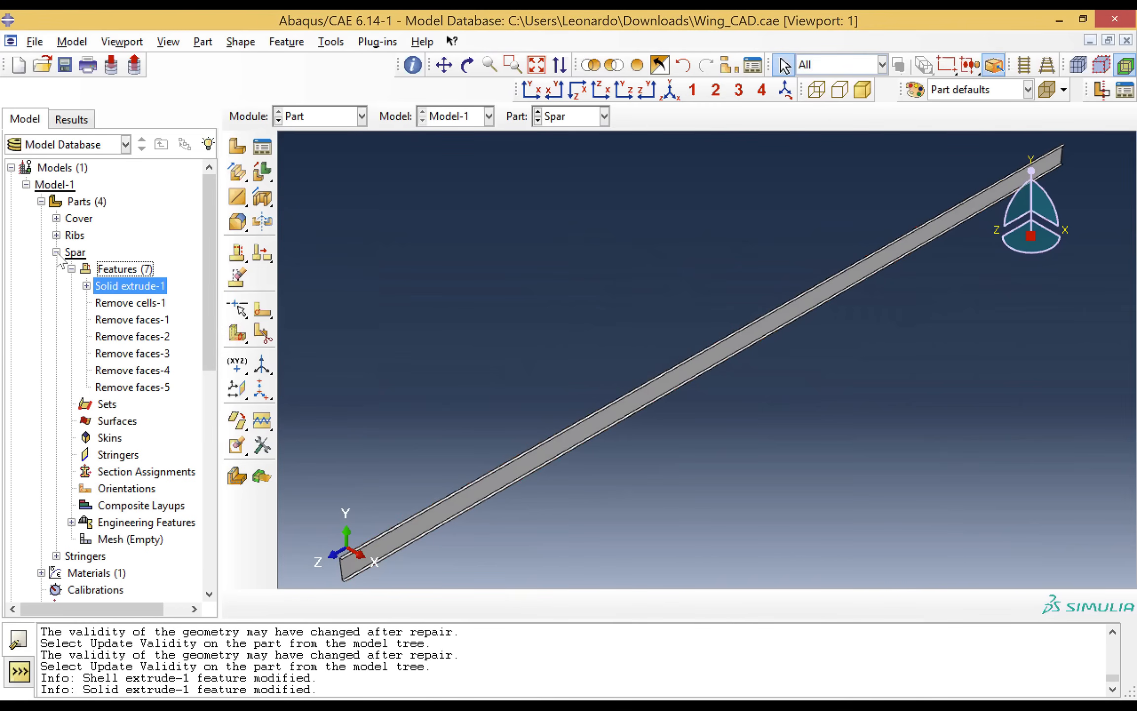
Step: Set the depth of the Stringers part's solid extrusion to 4.02e3 and regenerate the feature
left_click(56, 252)
left_click(56, 269)
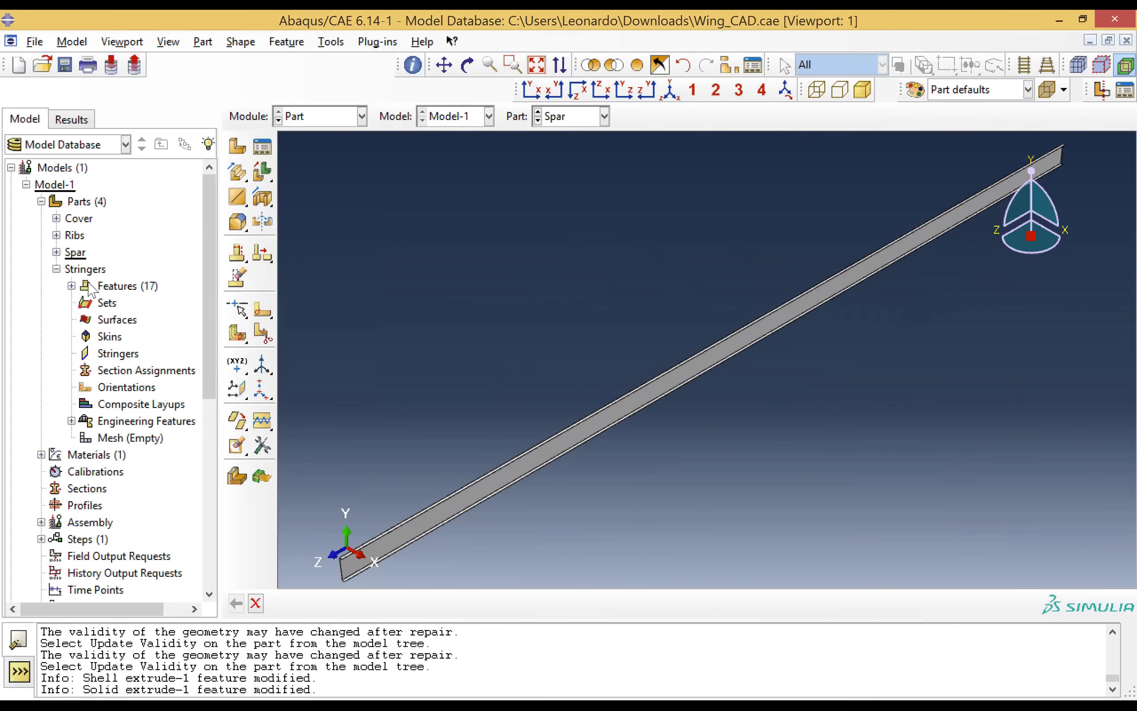
left_click(71, 285)
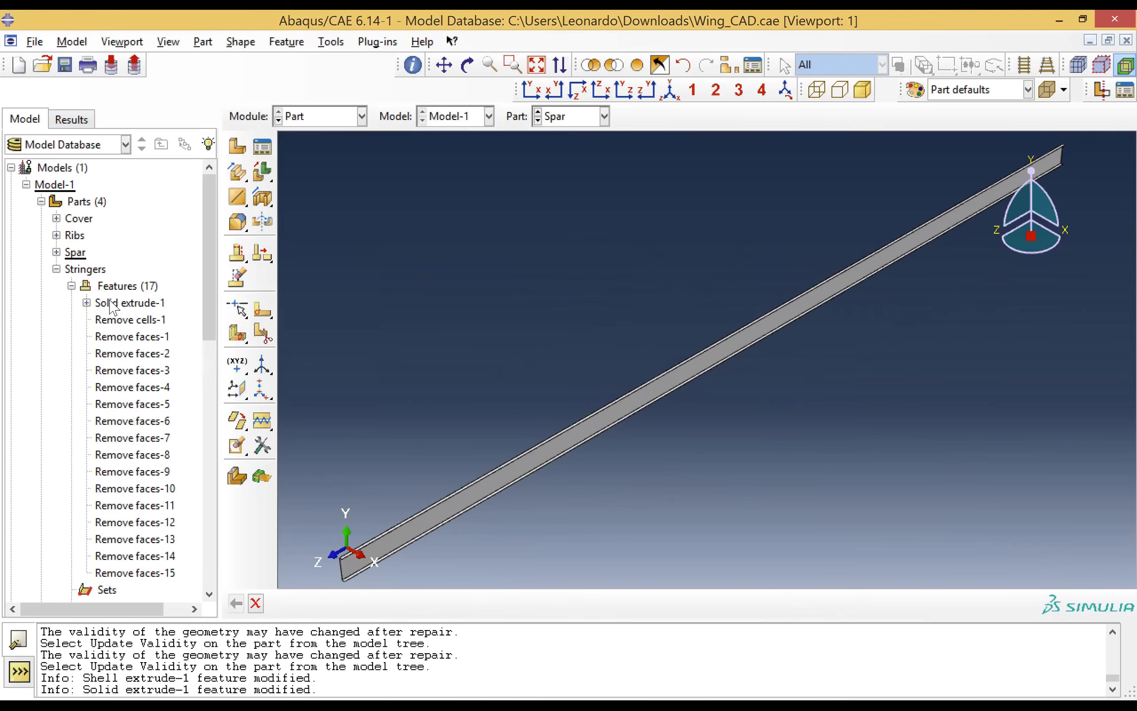
left_click(111, 305)
double_click(112, 305)
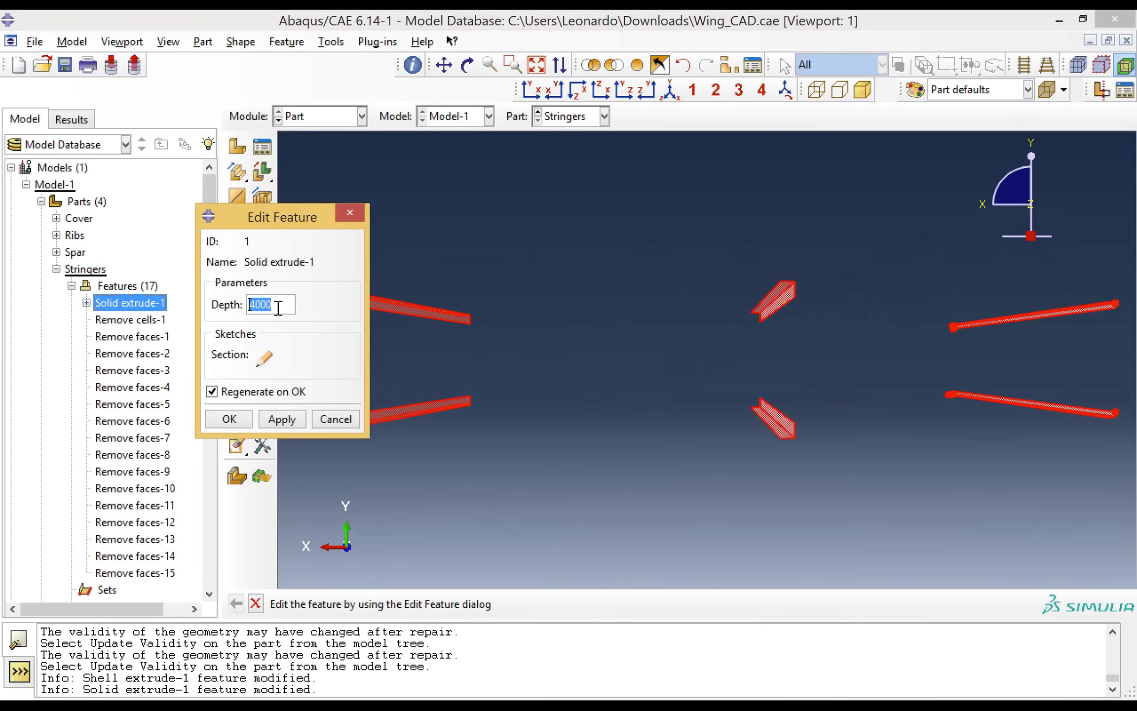
type("4.02e3")
left_click(229, 419)
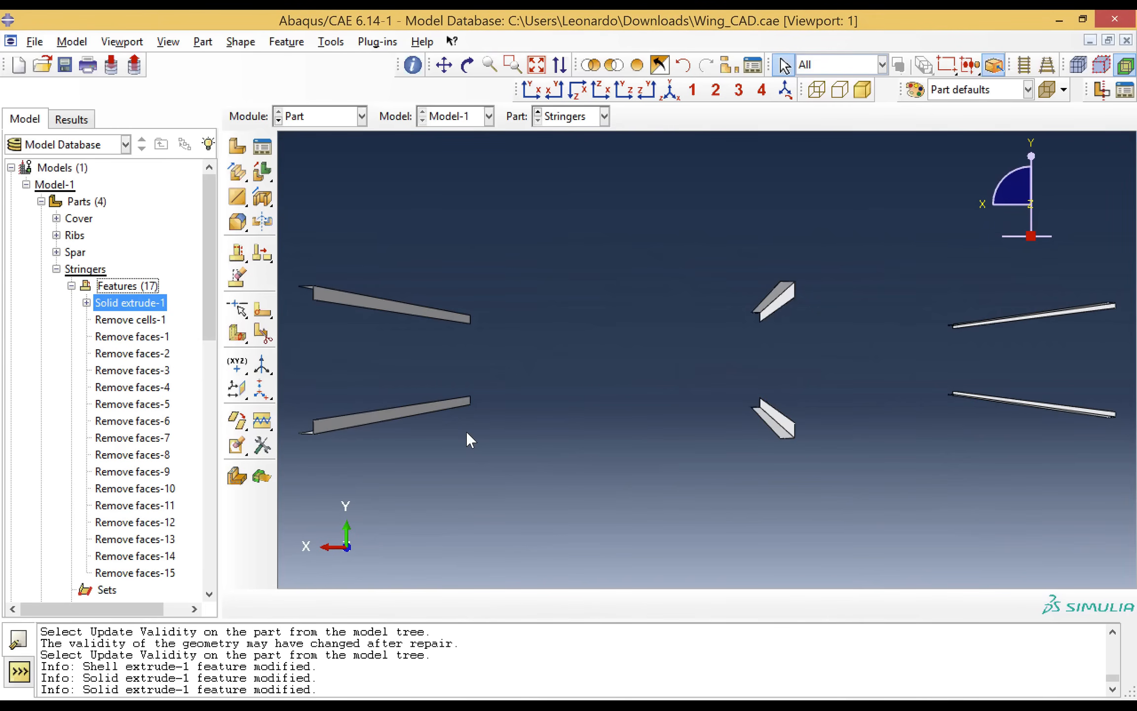
left_click(57, 269)
Step: Switch to the Property module and create a homogeneous shell section named Section-Cover with thickness 15 and material Al
left_click(319, 118)
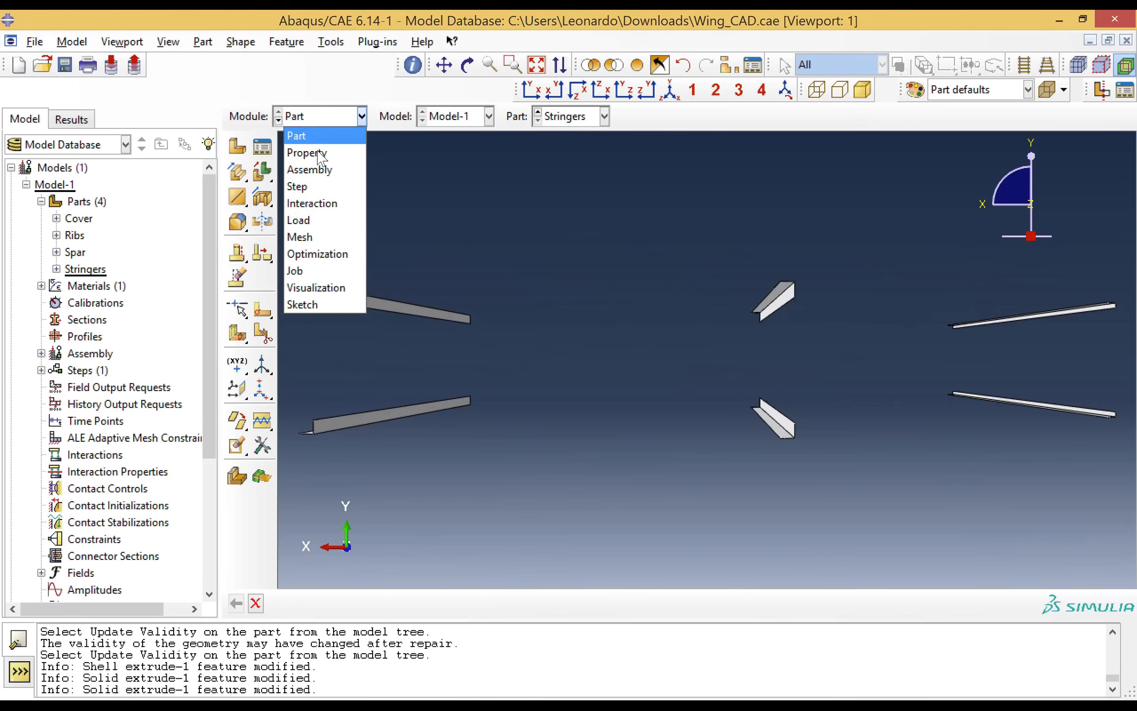
left_click(320, 159)
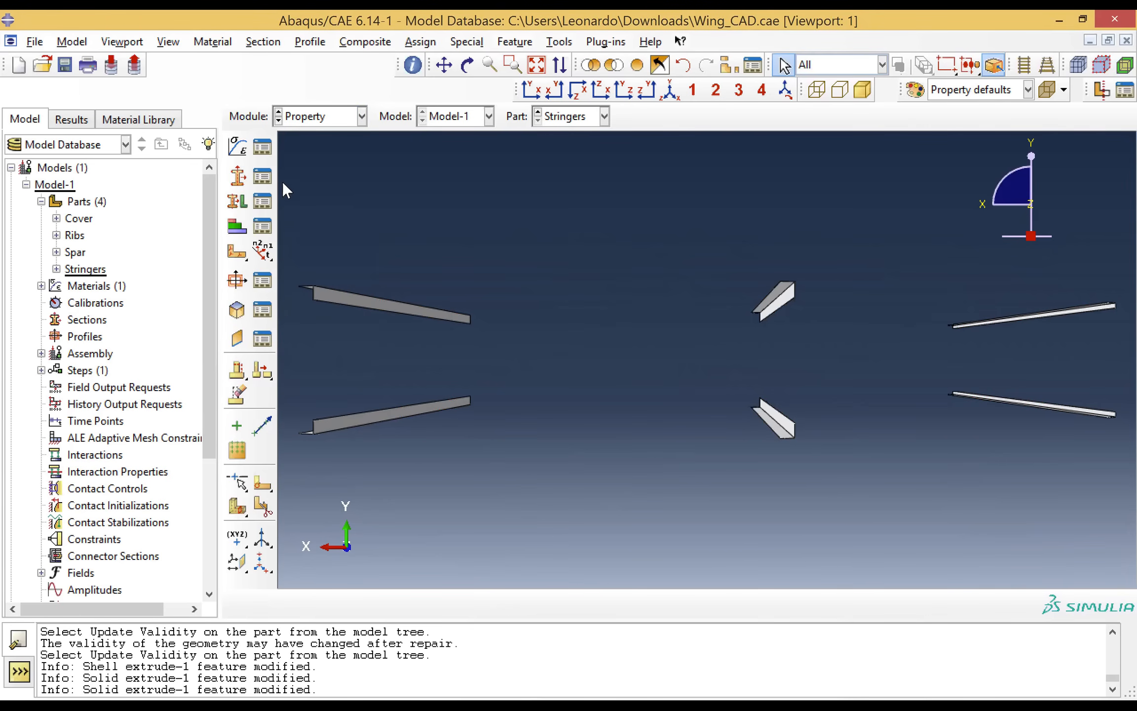
left_click(238, 177)
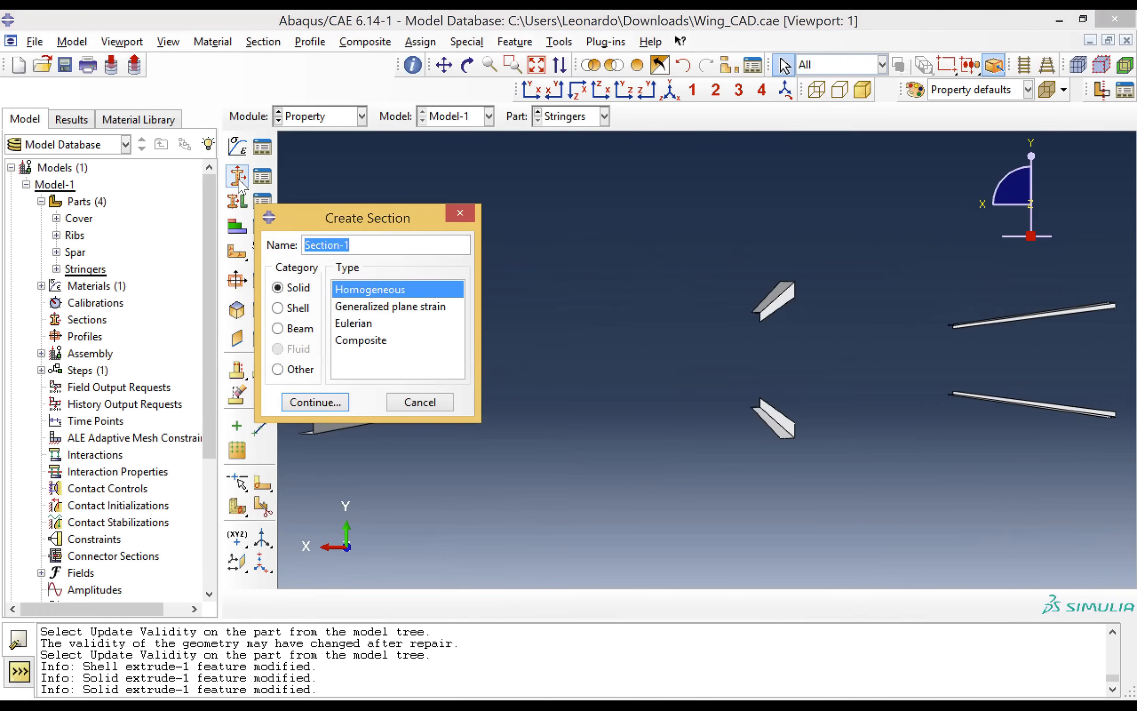
left_click(373, 249)
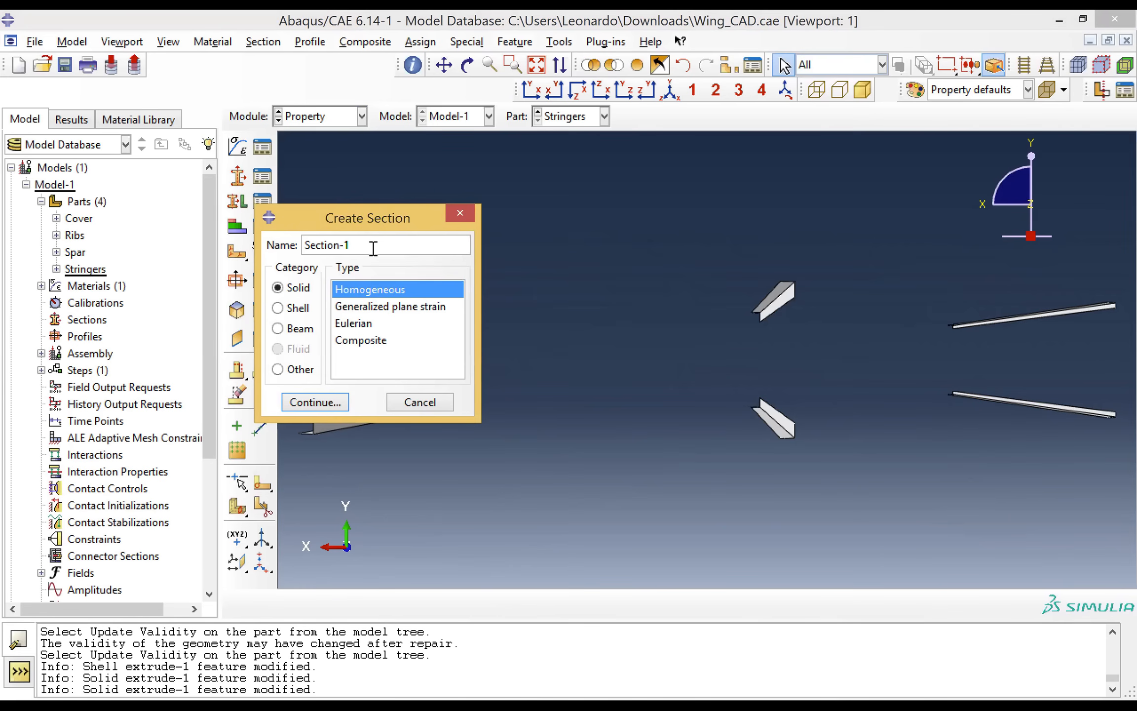
key("BackSpace")
type("Cover")
left_click(303, 313)
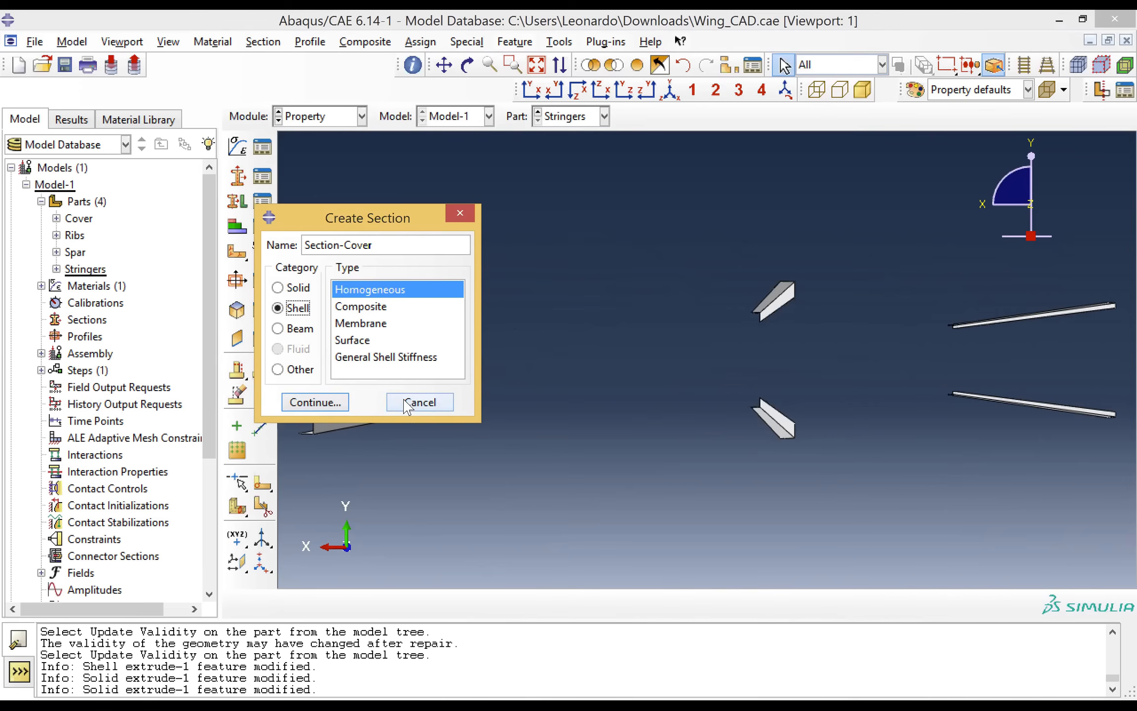
left_click(315, 403)
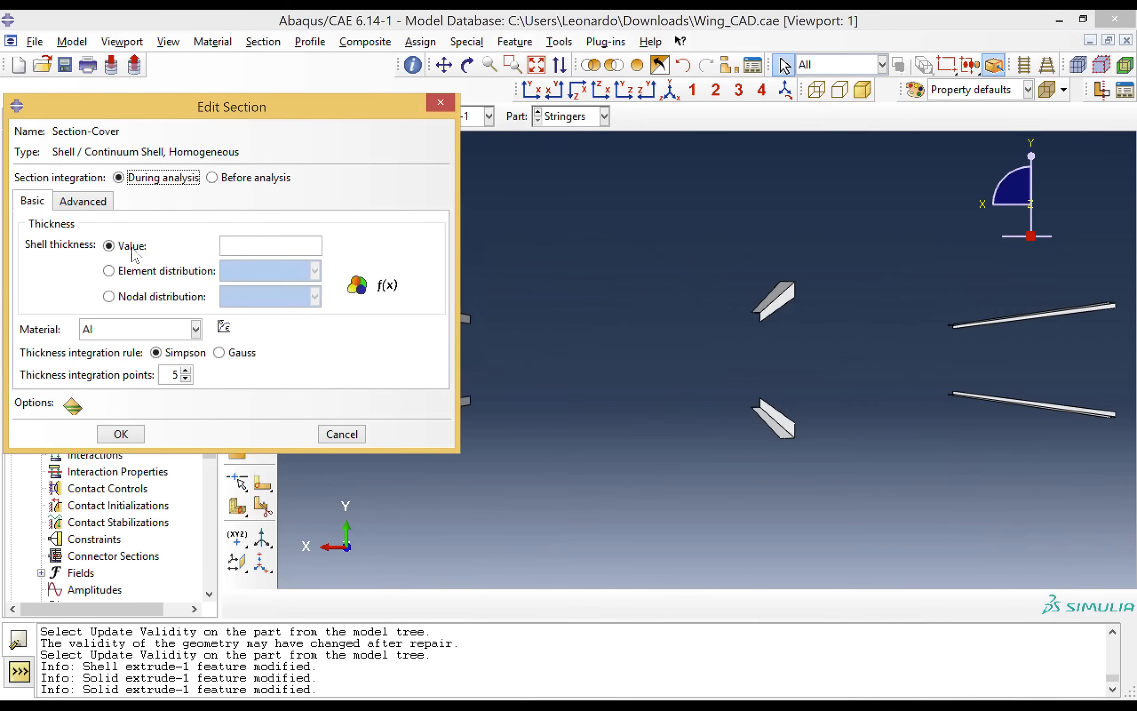
left_click(239, 243)
type("15")
left_click(123, 434)
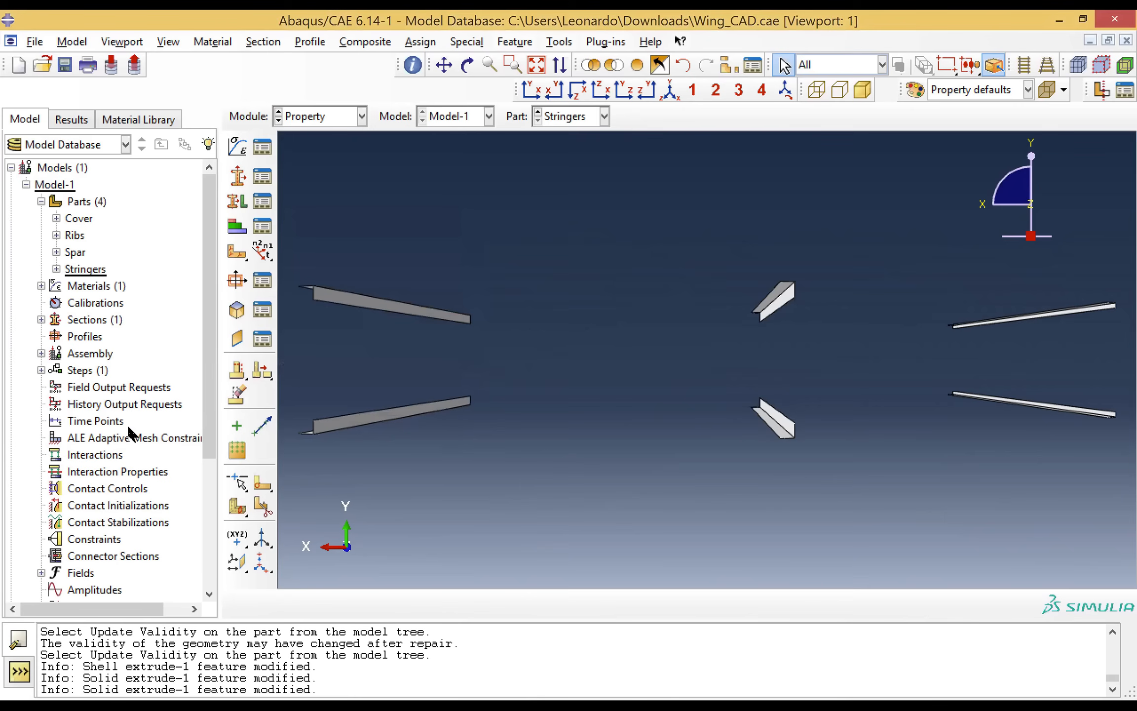
Step: Create a homogeneous shell section named Section-Ribs with a shell thickness of 2.5 and material Al
left_click(239, 181)
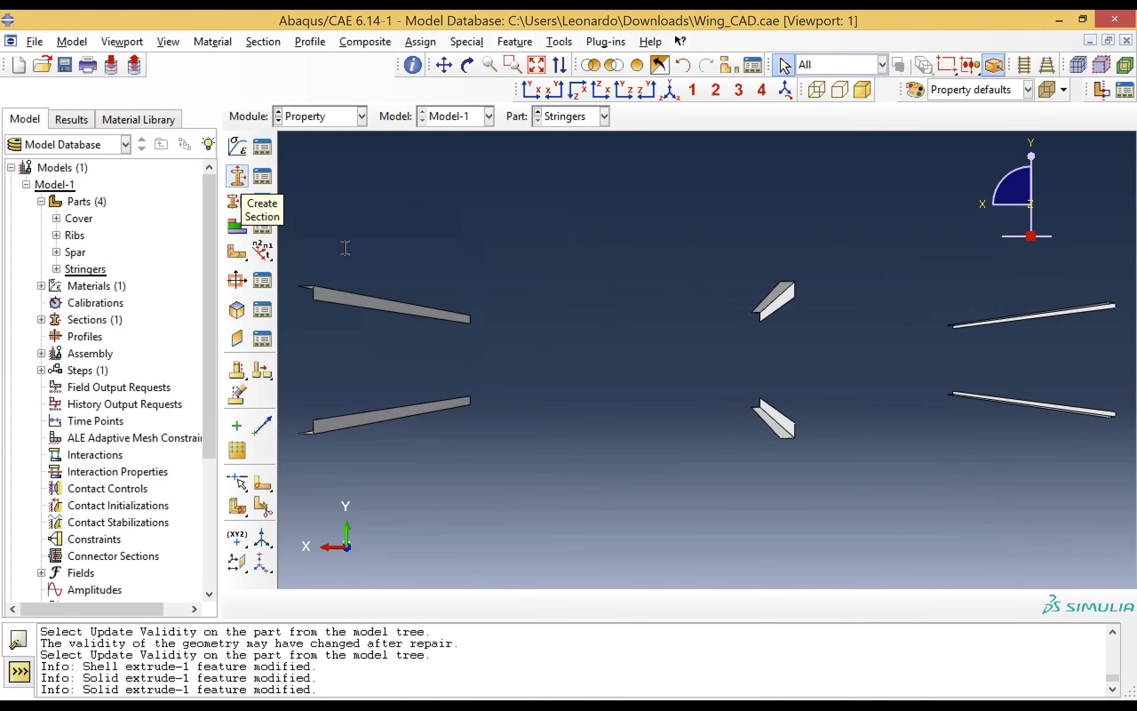
left_click(355, 247)
key("BackSpace")
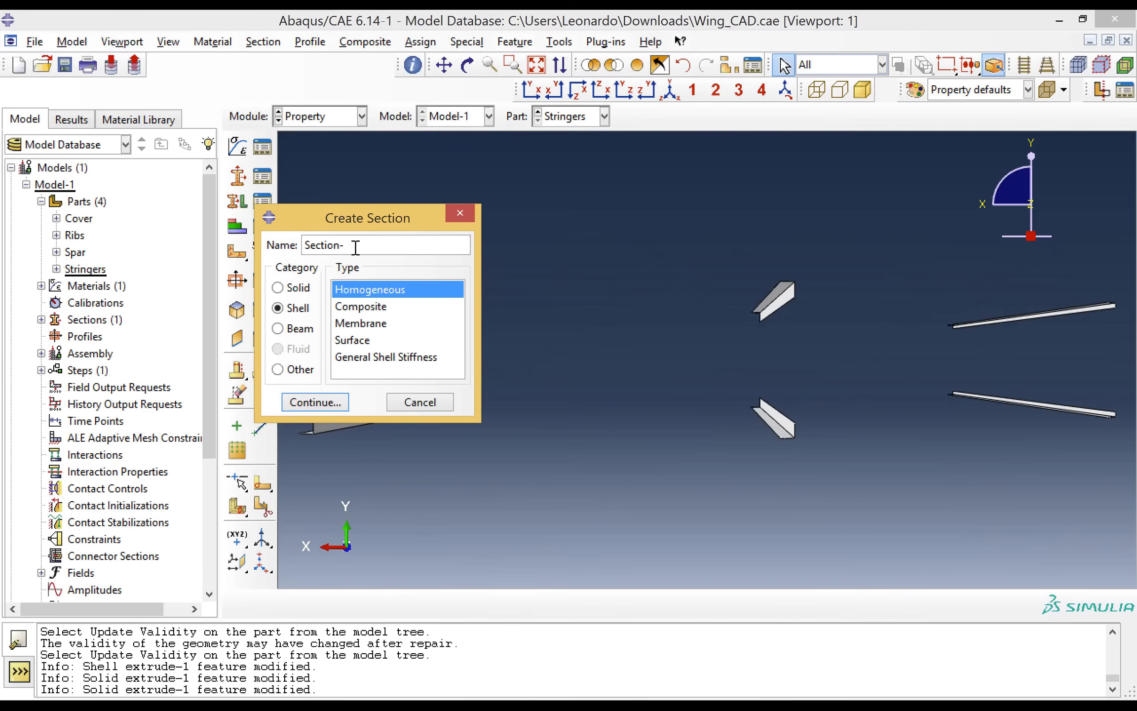
type("Ribs")
left_click(315, 403)
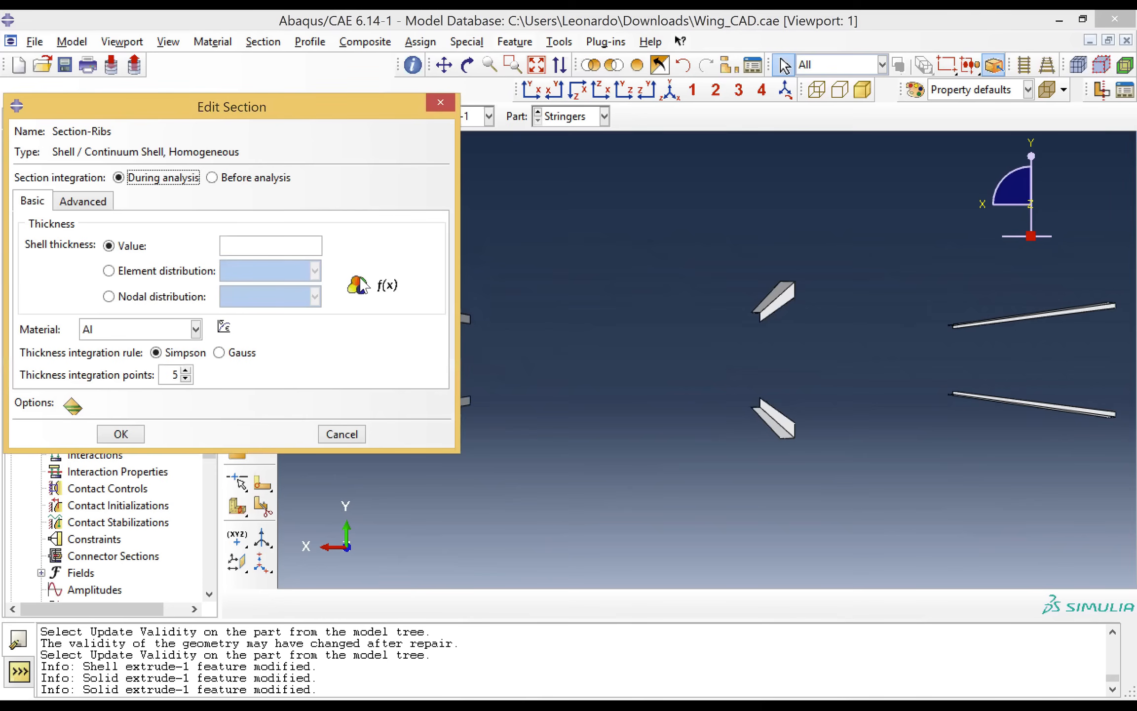
type("2.5")
left_click(134, 434)
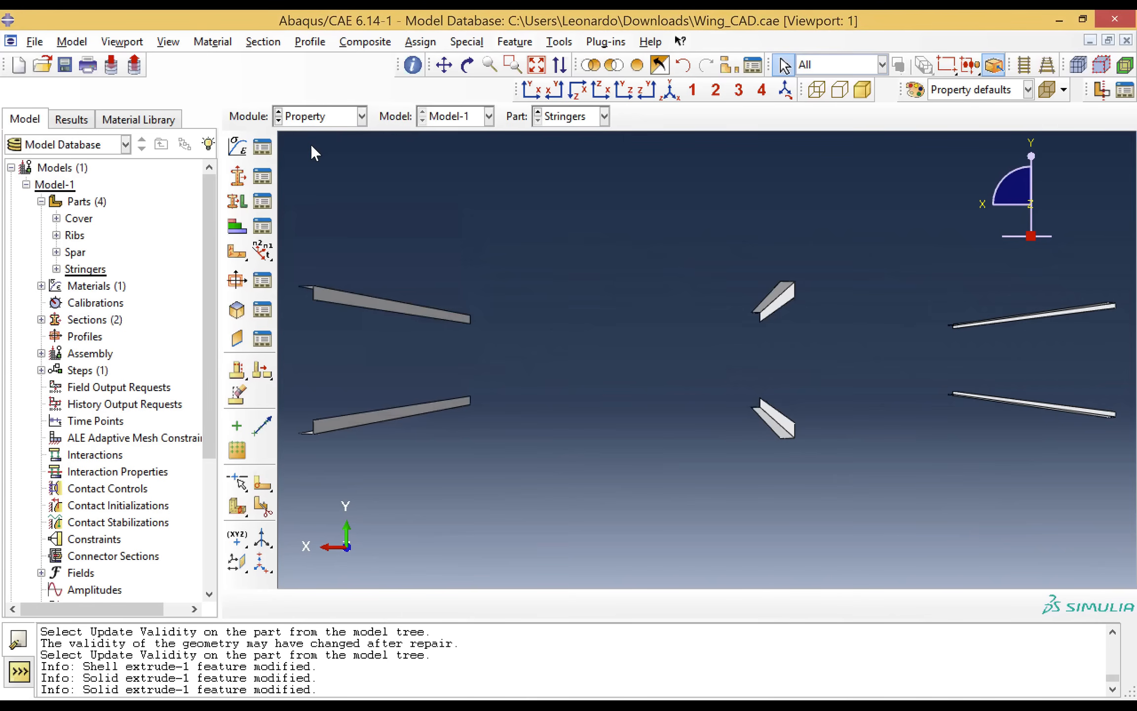
Step: Create a homogeneous shell section named Section-Spar with a shell thickness of 3.800451 and material Al
left_click(238, 176)
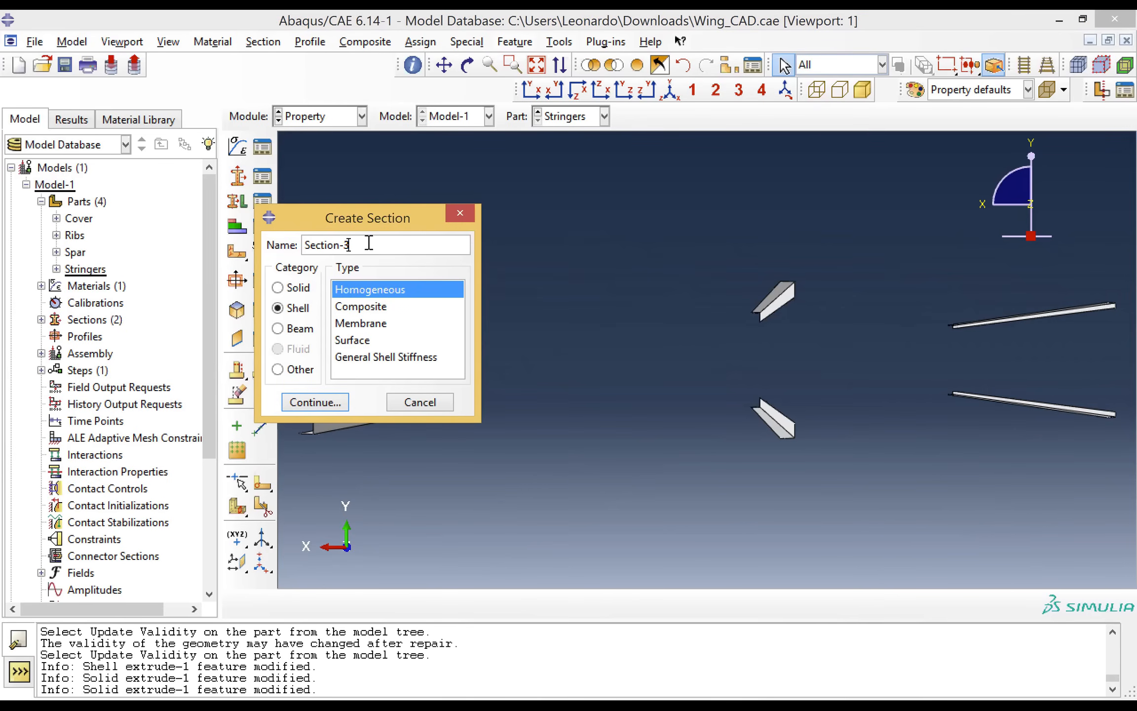
key("BackSpace")
type("Spar")
left_click(317, 402)
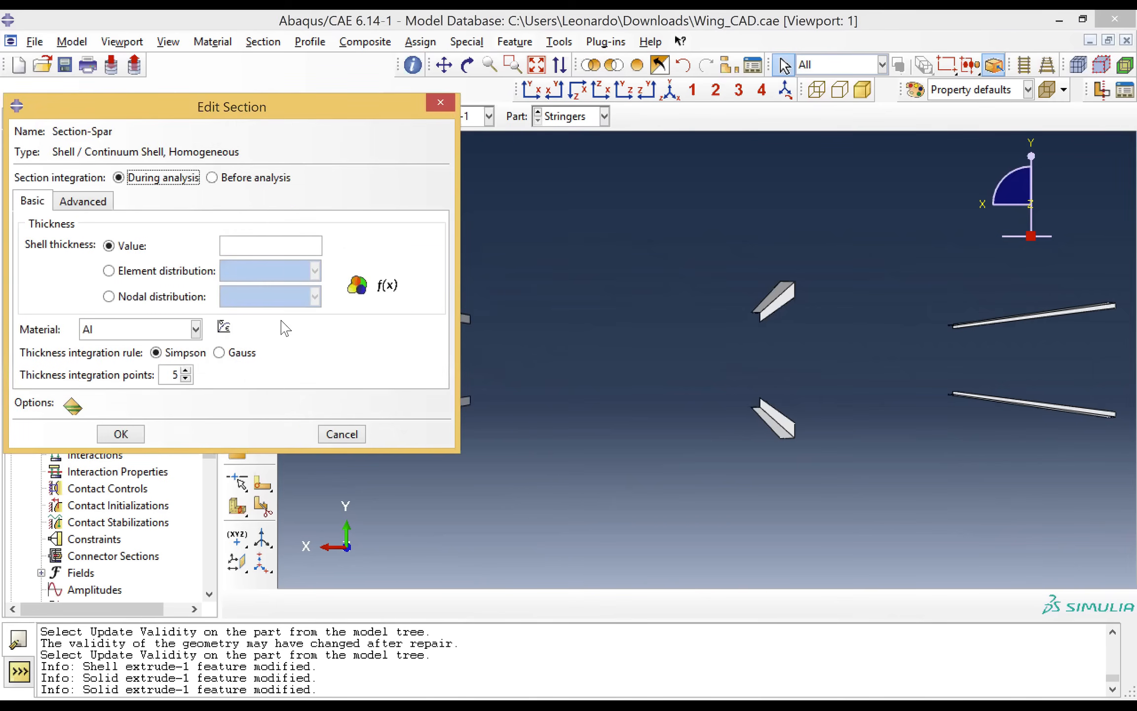
left_click(260, 246)
type("3.800451")
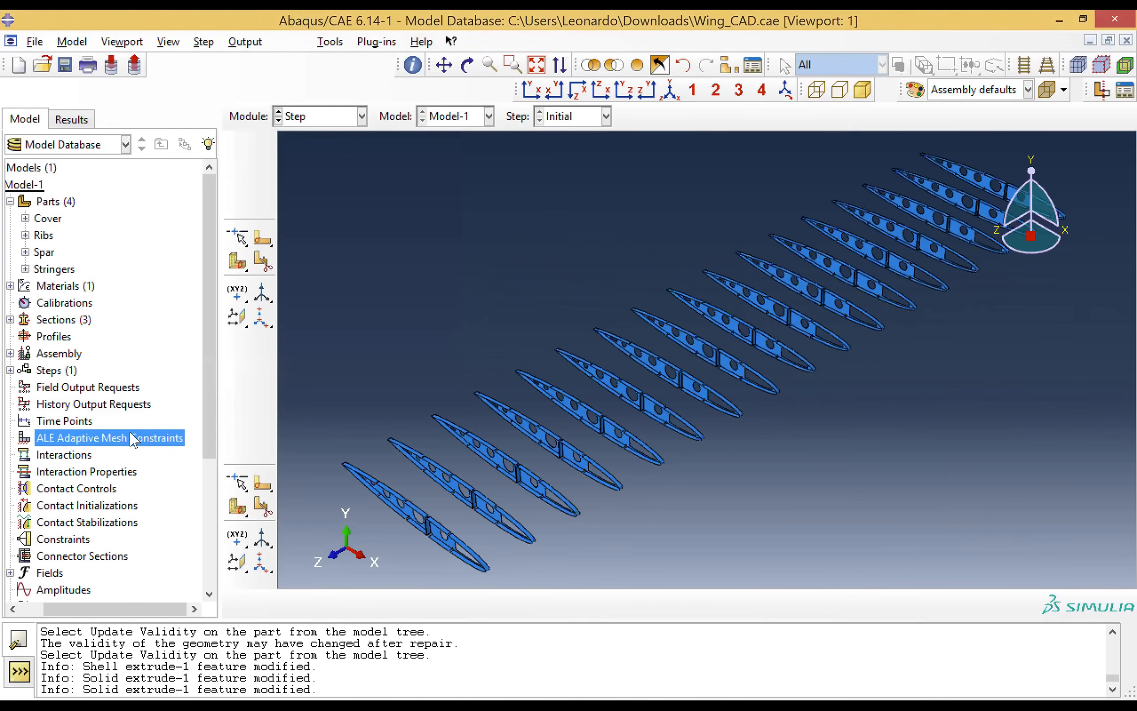
double_click(134, 438)
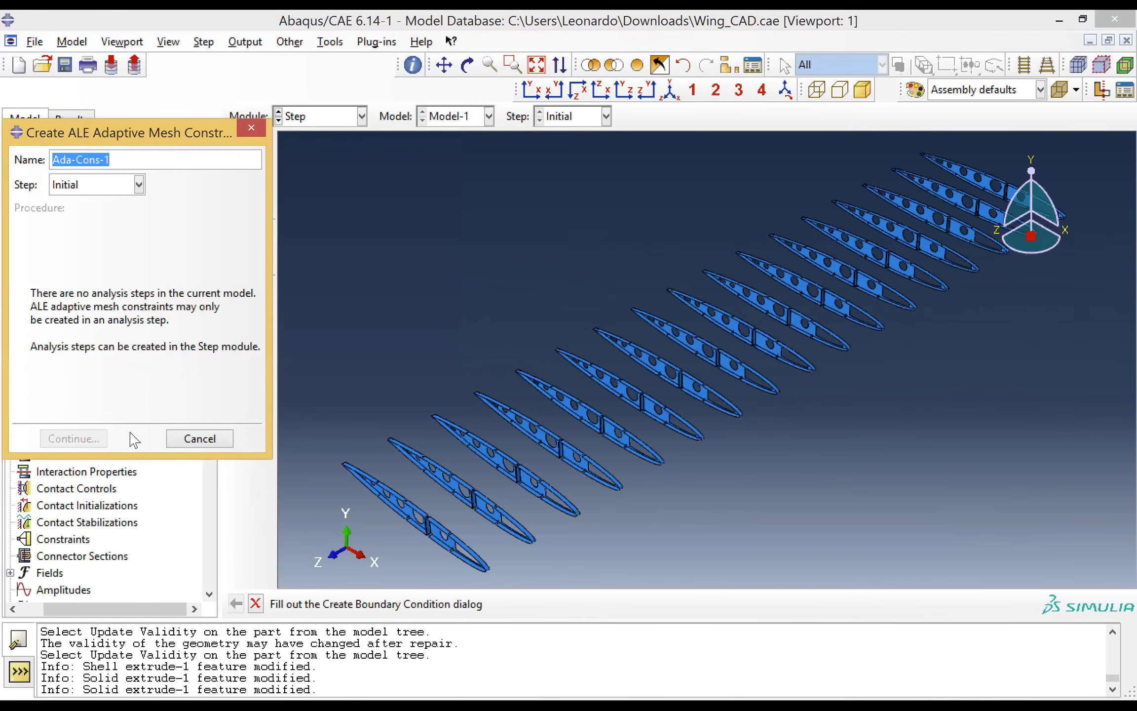
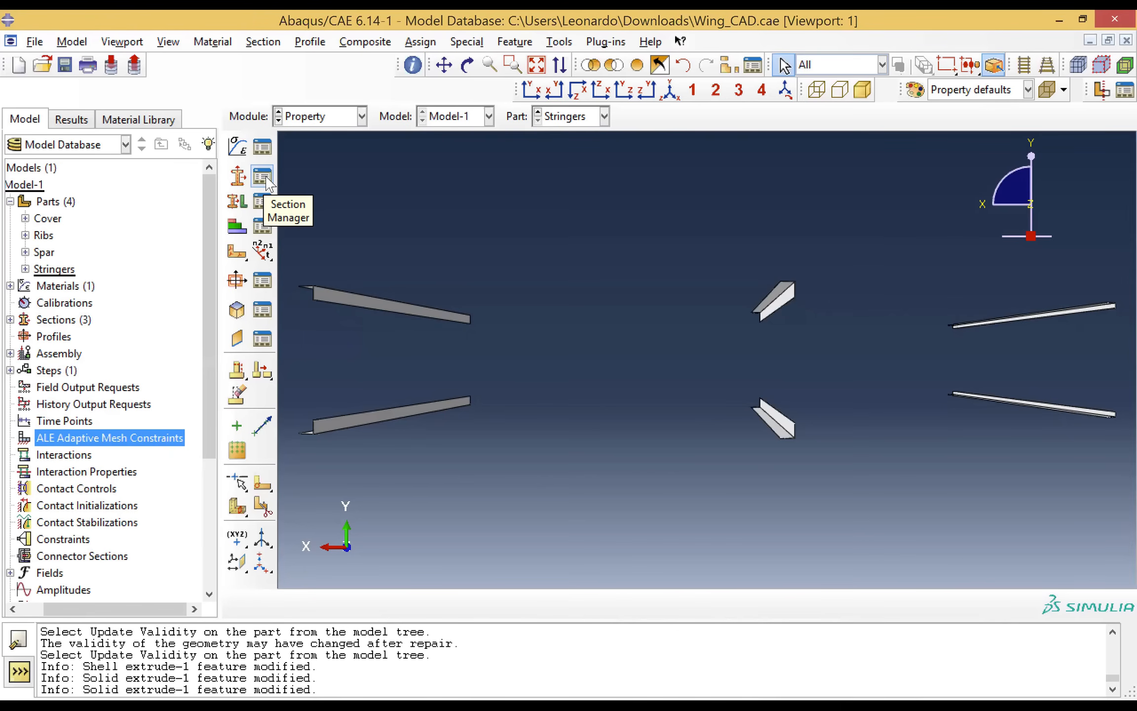
Step: Display the Spar part and rename the section Section-Spar to Section-SparV
left_click(576, 117)
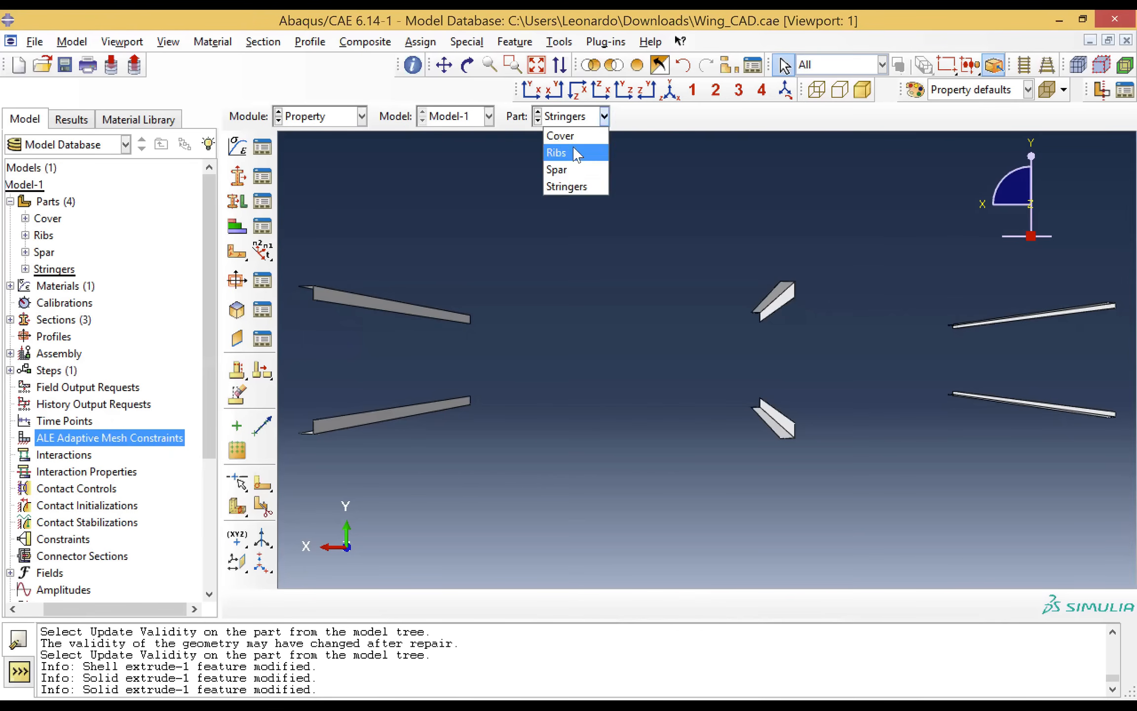
left_click(561, 170)
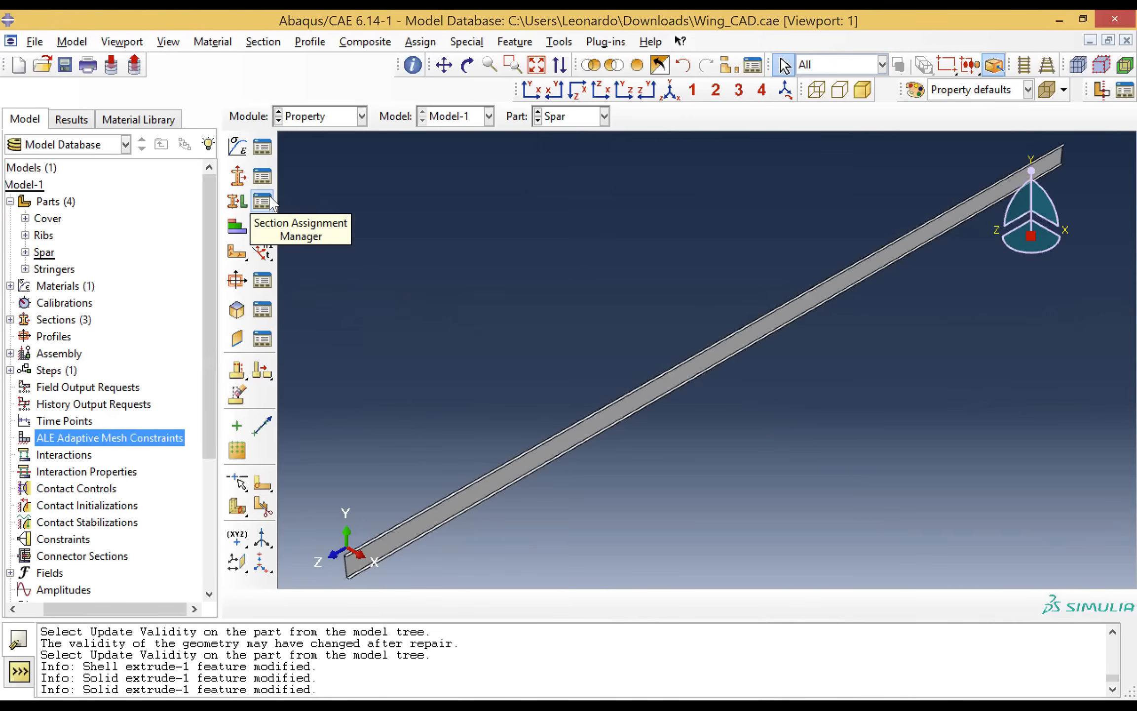
left_click(262, 176)
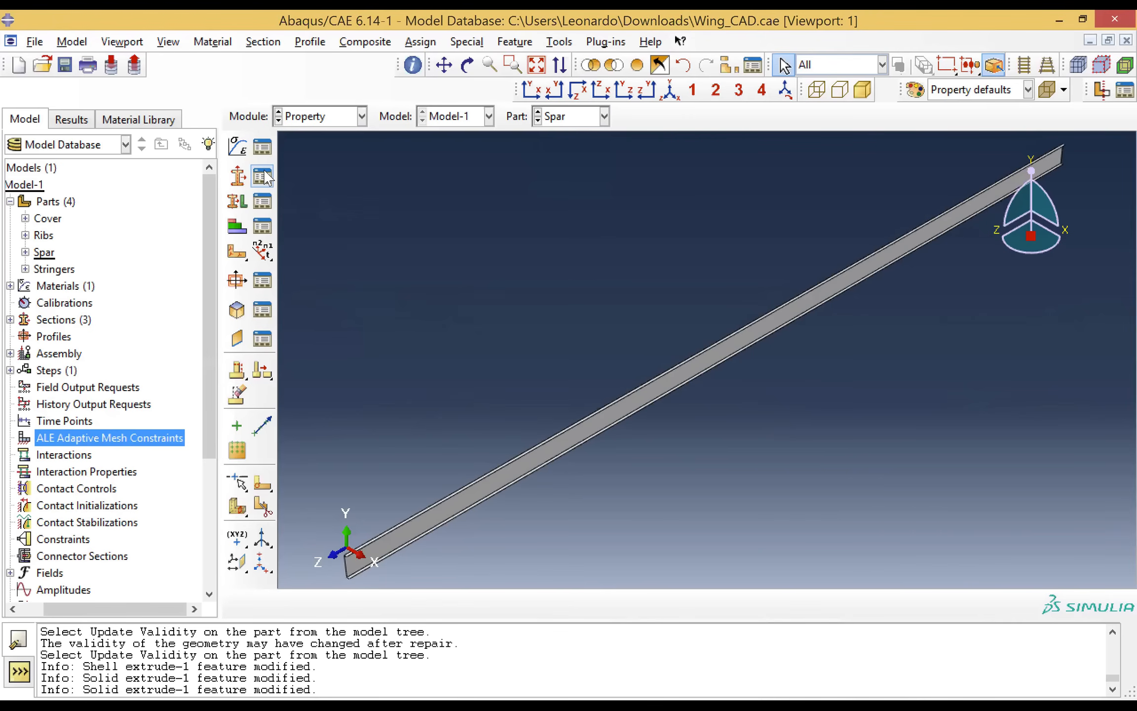
left_click(72, 454)
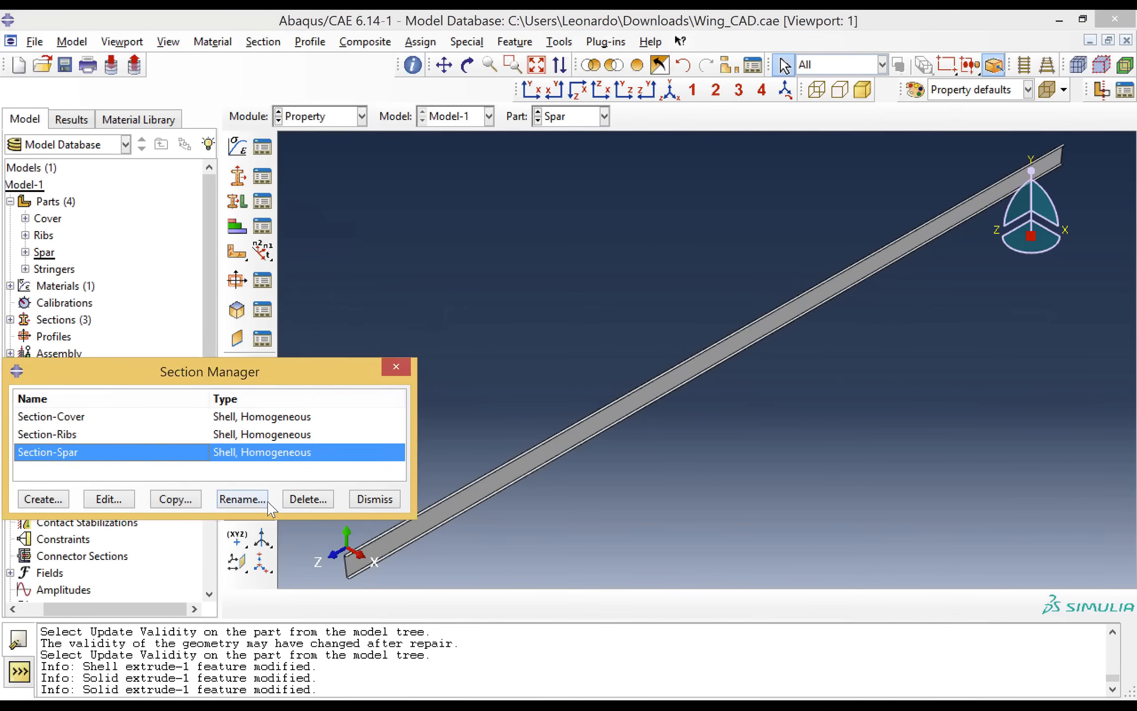
left_click(242, 499)
left_click(93, 200)
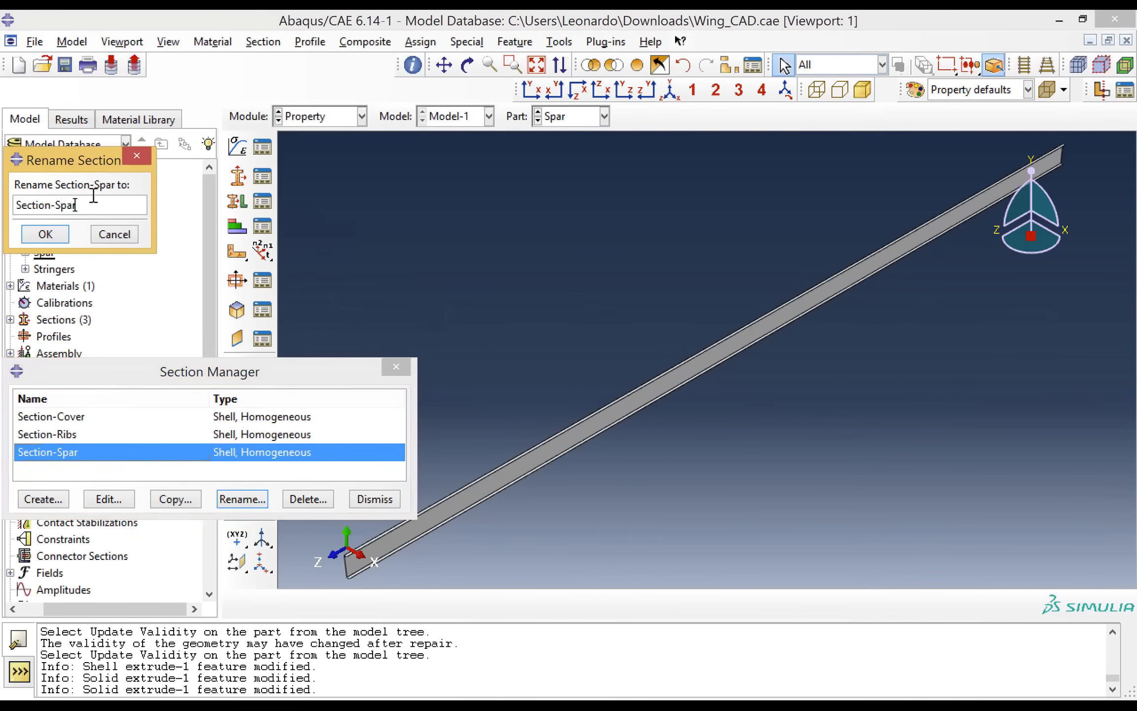
type("V")
left_click(47, 234)
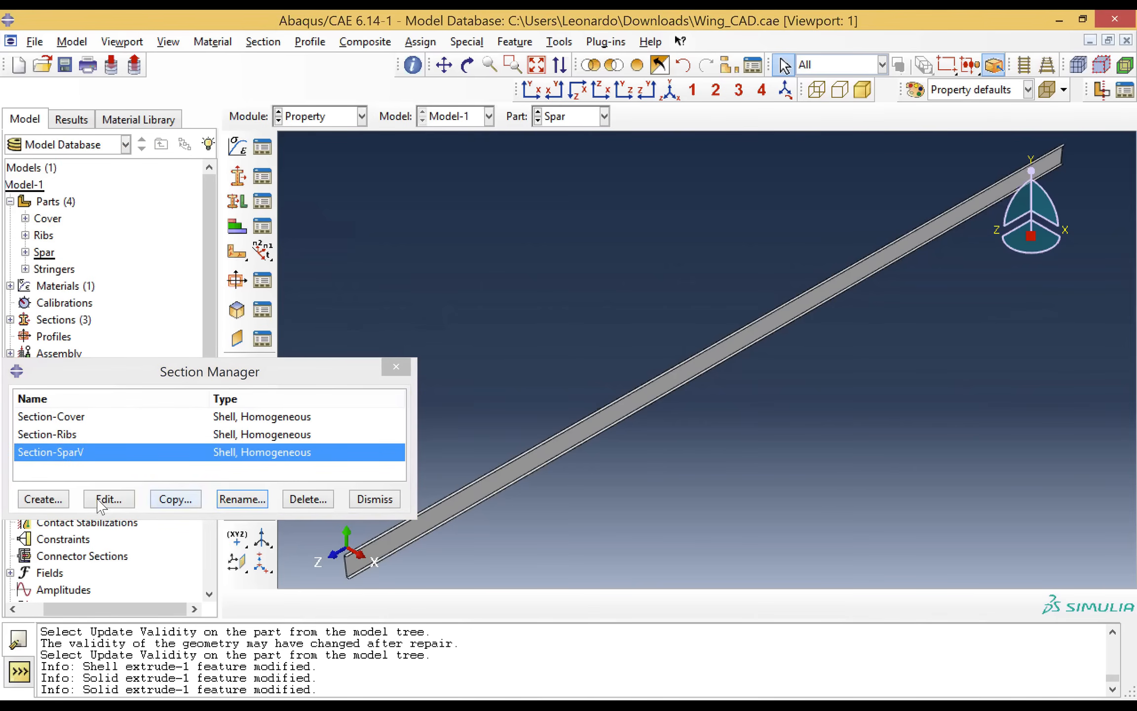
Step: Create a homogeneous shell section named Section-SparH with a shell thickness of 3.973821 and material Al
left_click(62, 504)
left_click(353, 250)
key("BackSpace")
type("Spar")
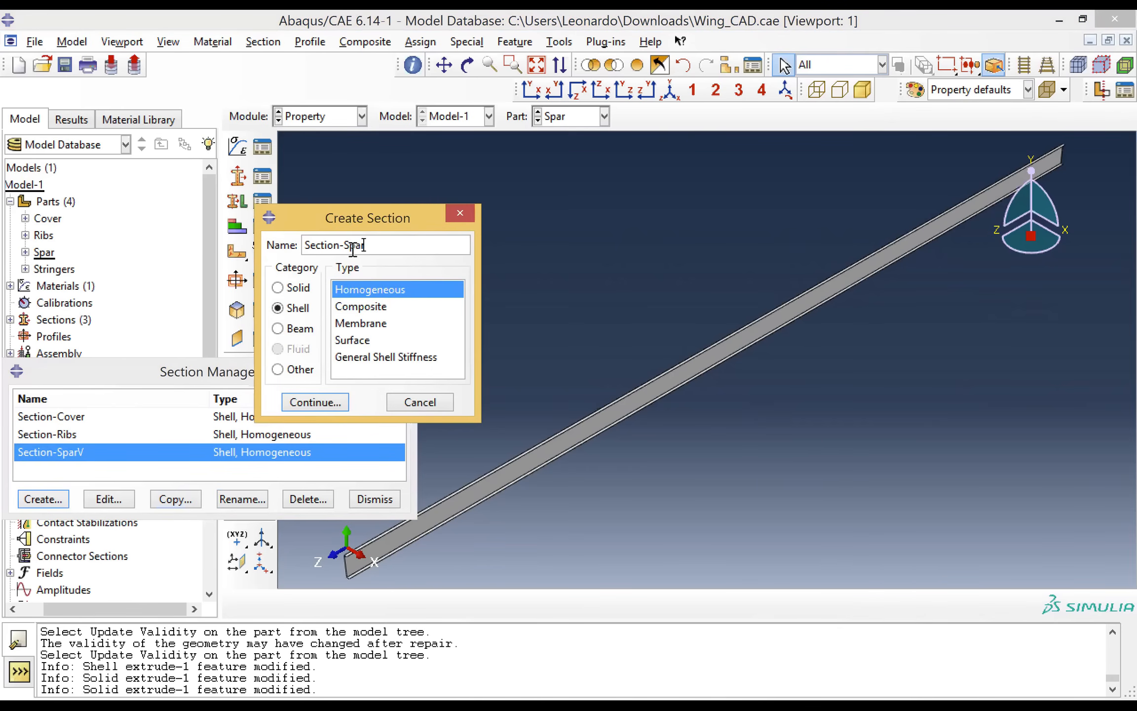
type("H")
left_click(307, 403)
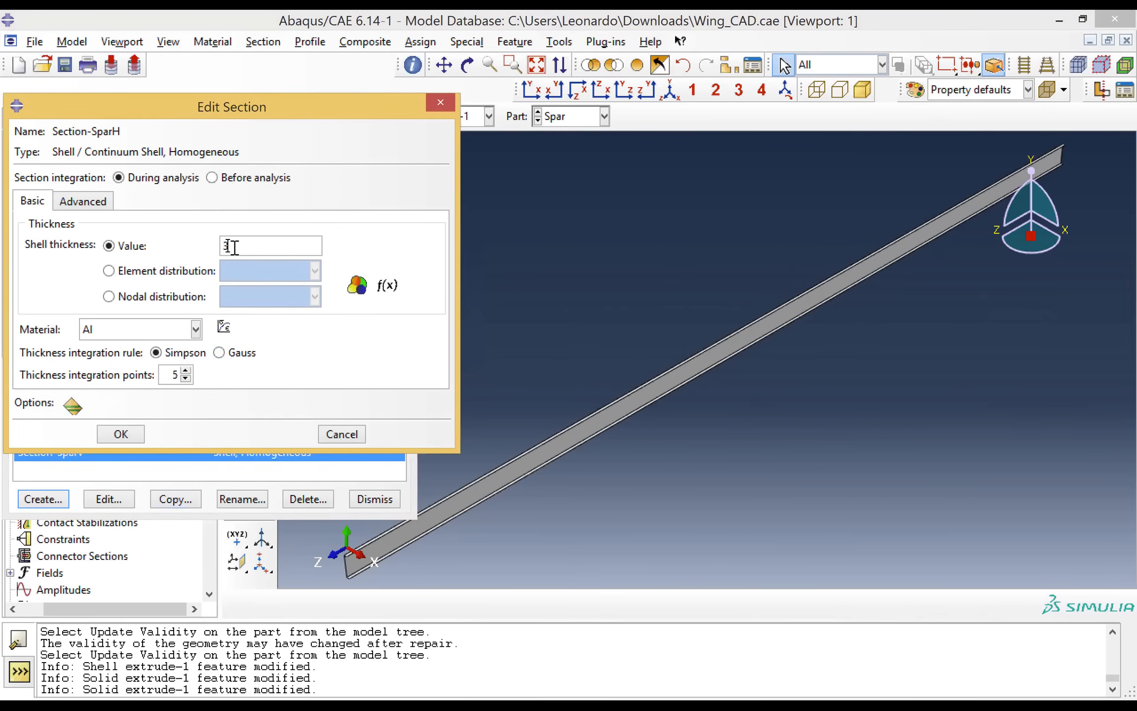
type("3.973821")
left_click(132, 430)
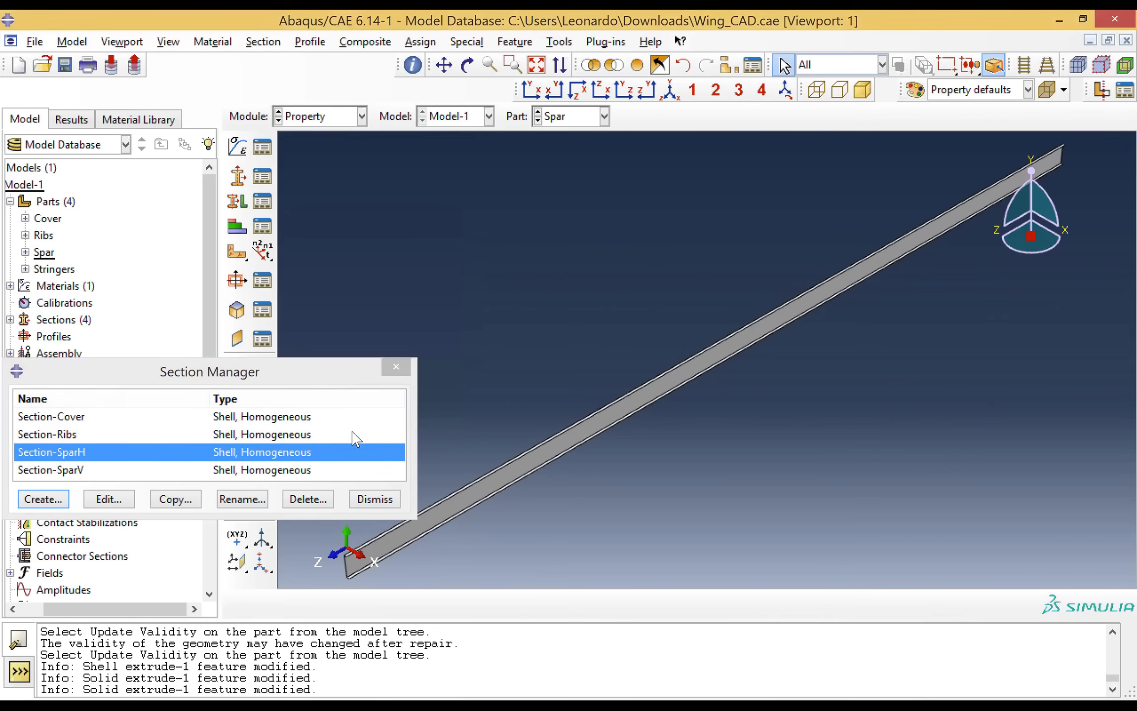
left_click(402, 374)
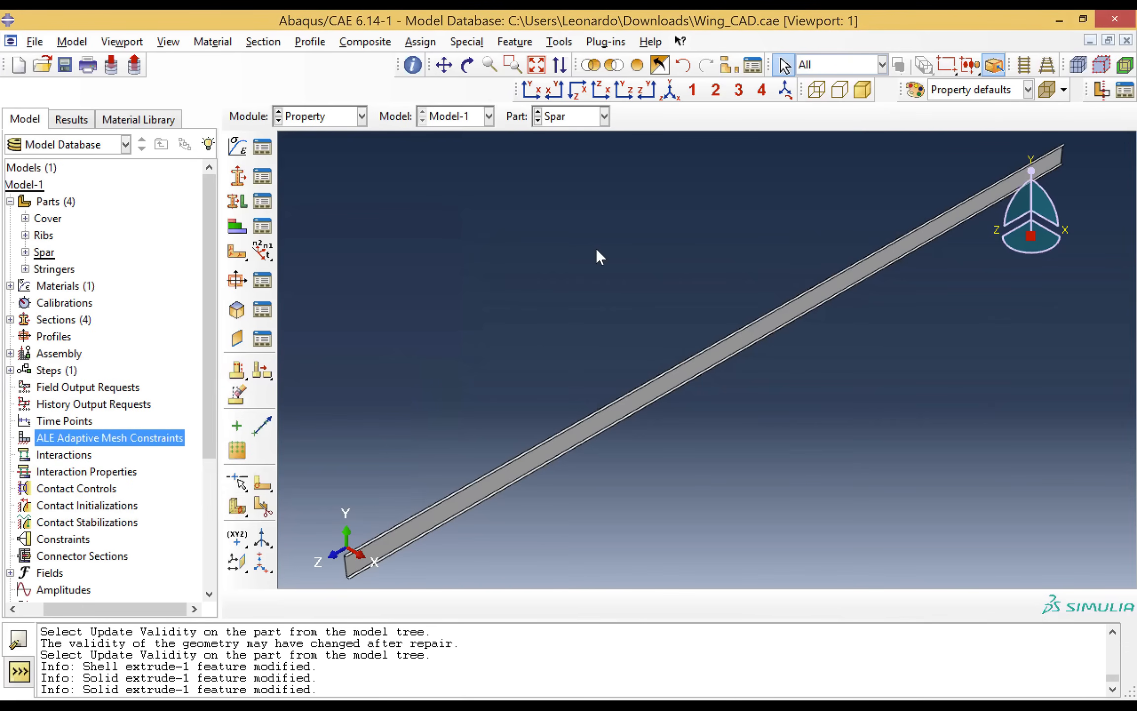
Step: Display the Ribs part and measure the distance between the upper corner points on both sides of the spar slot
left_click(604, 116)
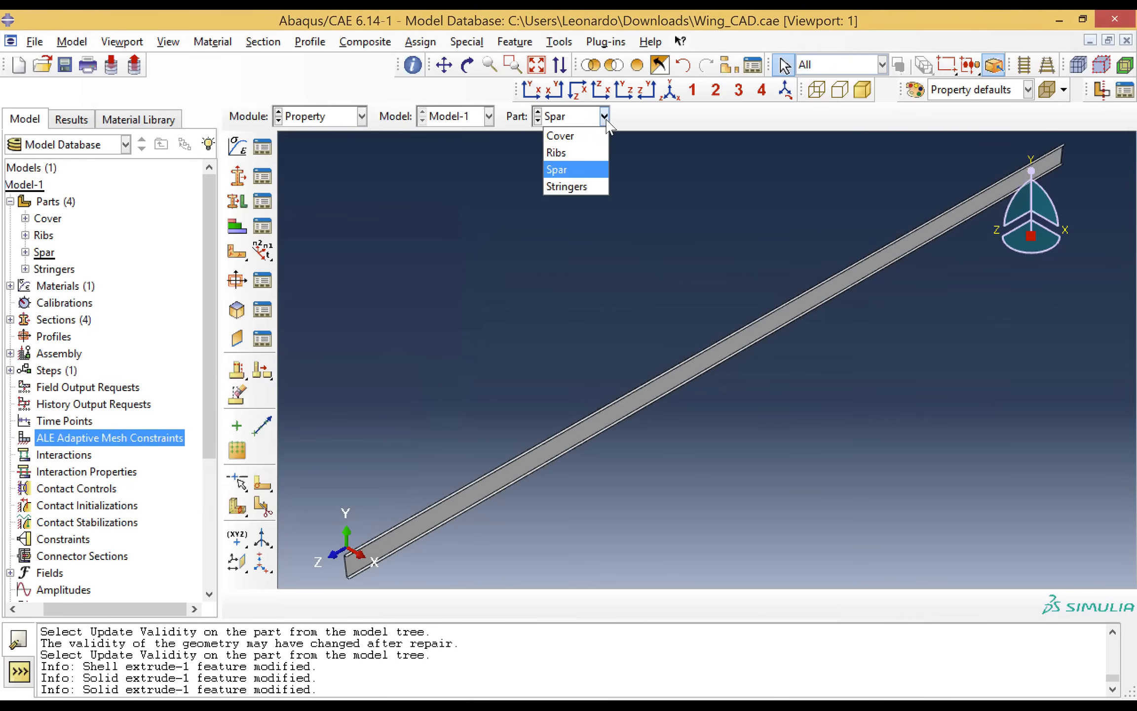
left_click(572, 153)
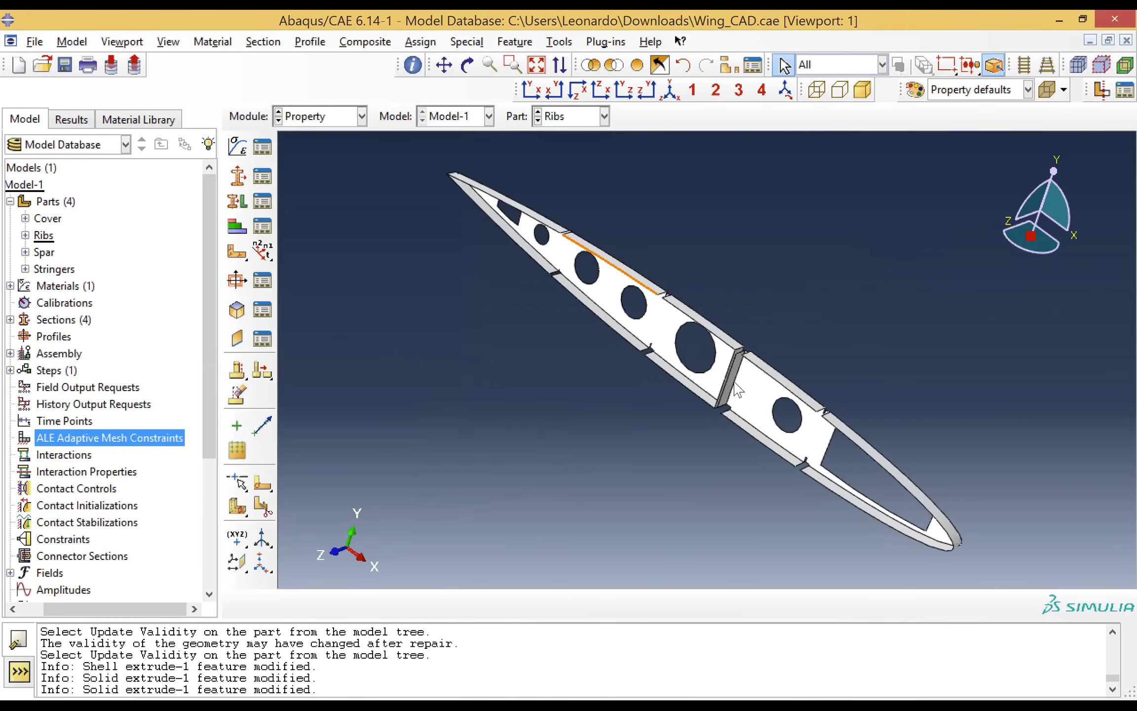
left_click(512, 64)
left_click_drag(711, 322, 814, 423)
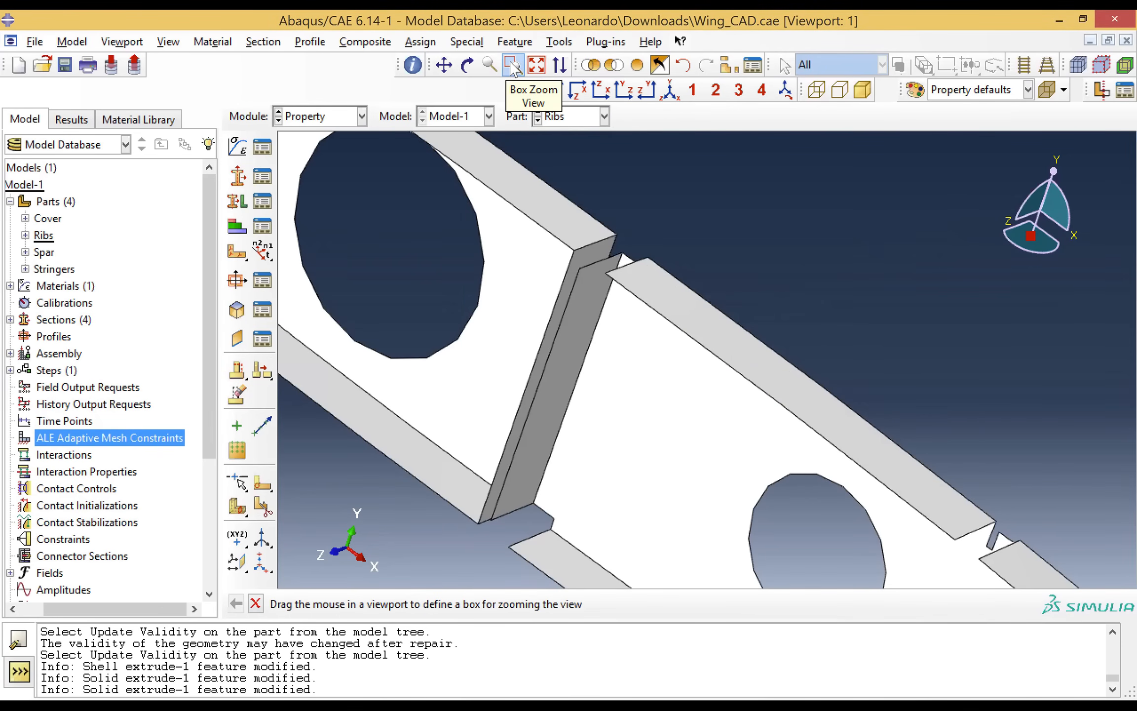
left_click(468, 65)
left_click_drag(622, 391, 739, 386)
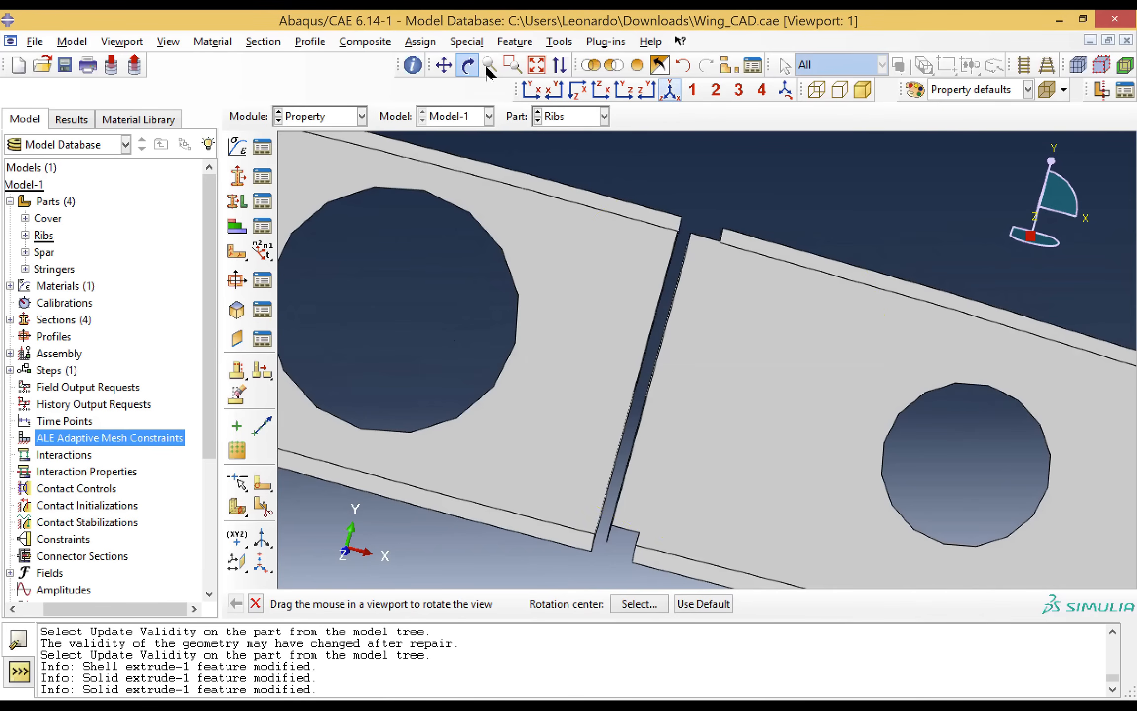
left_click(467, 67)
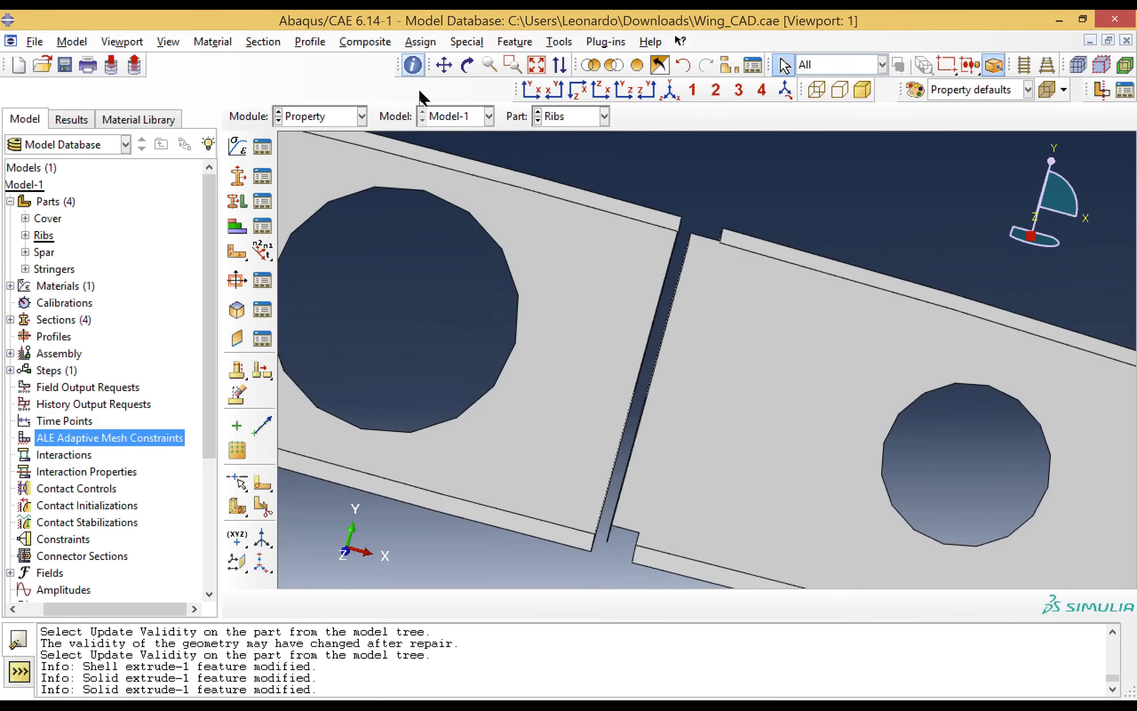
left_click(413, 65)
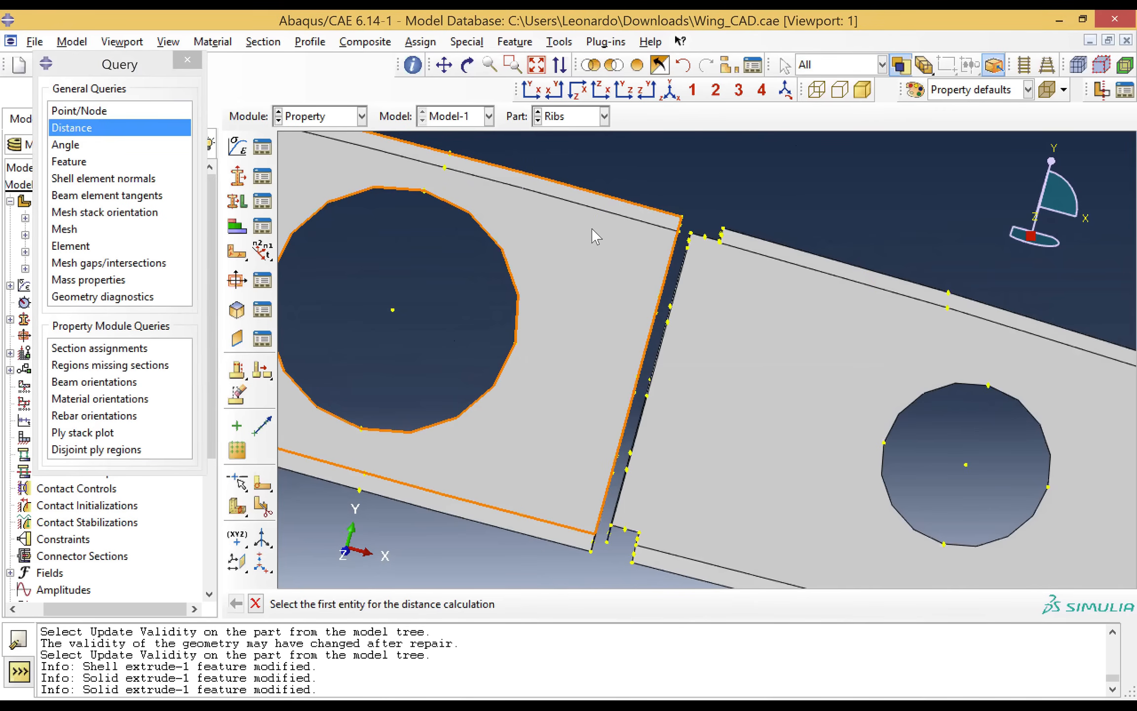
left_click(679, 231)
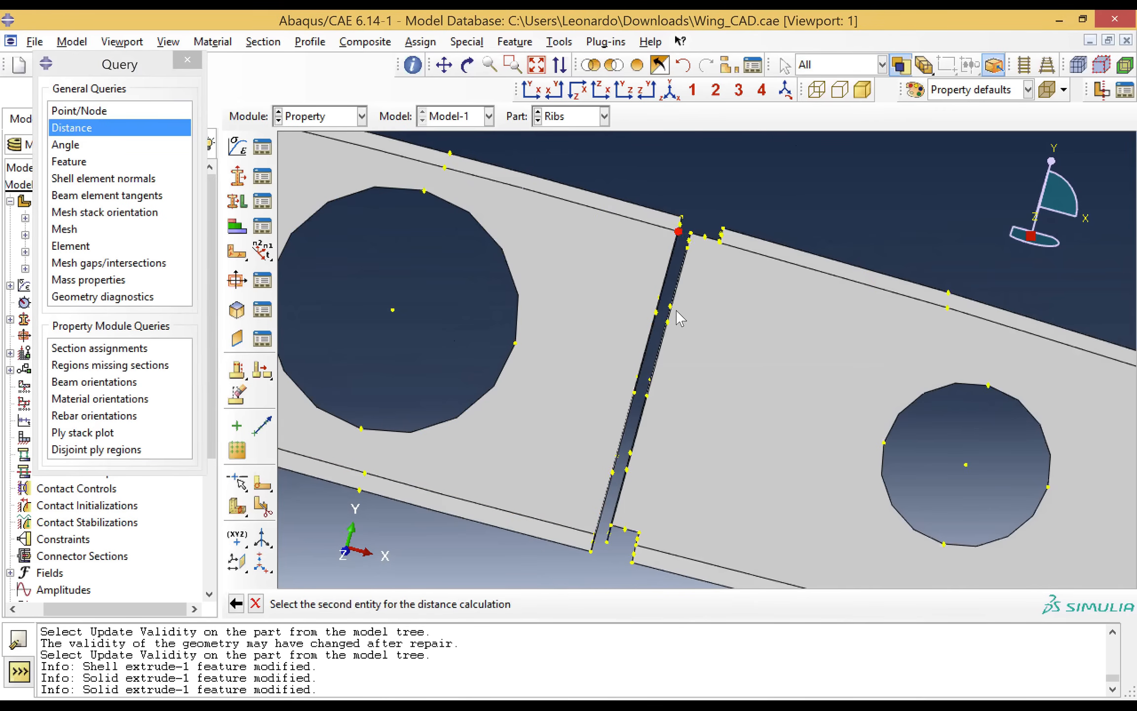
left_click(688, 247)
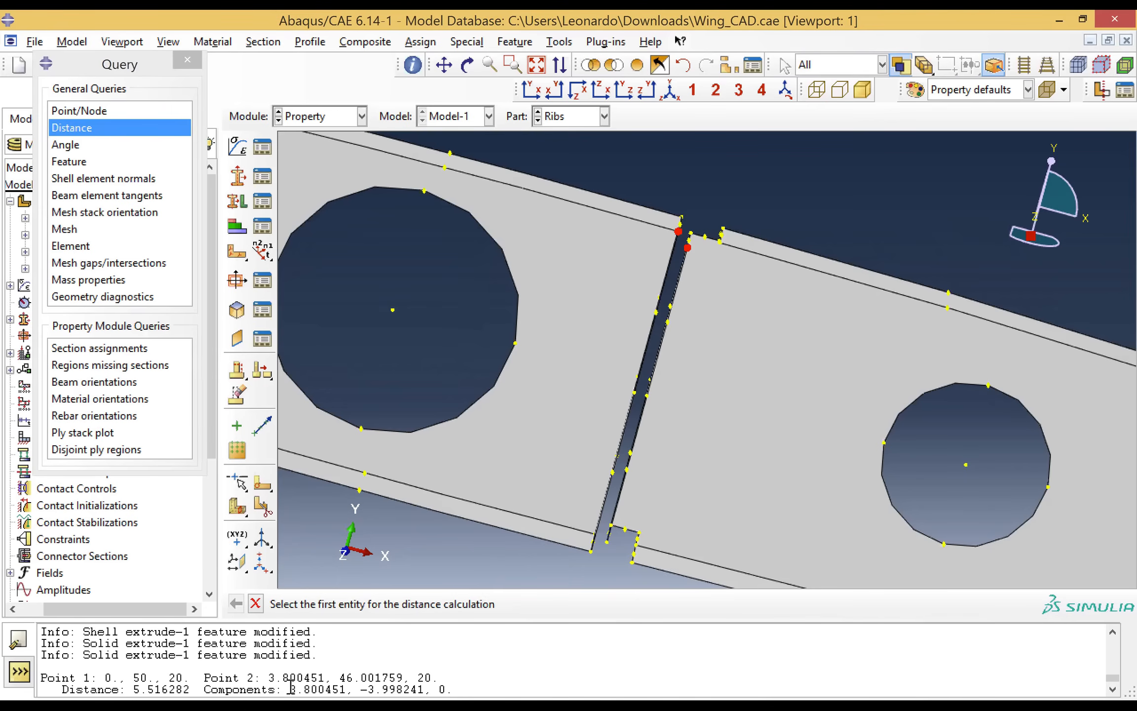
left_click_drag(290, 689, 345, 689)
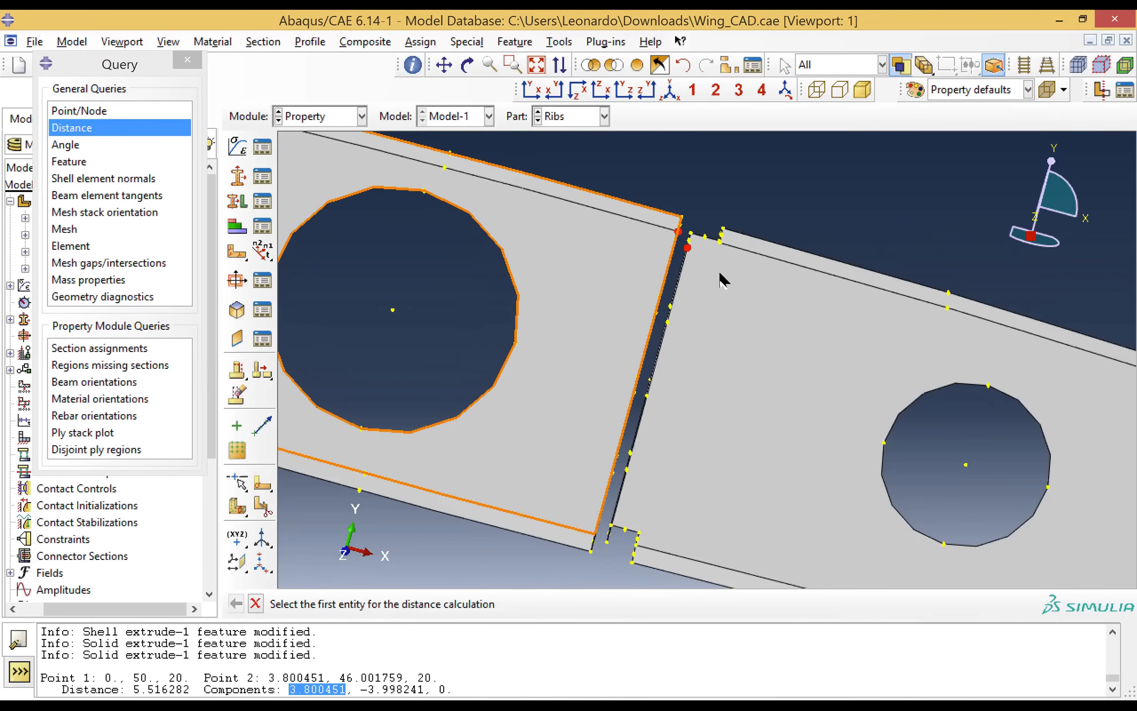
Step: Measure the height of the small step in the rib's upper edge beside the spar slot
left_click(514, 65)
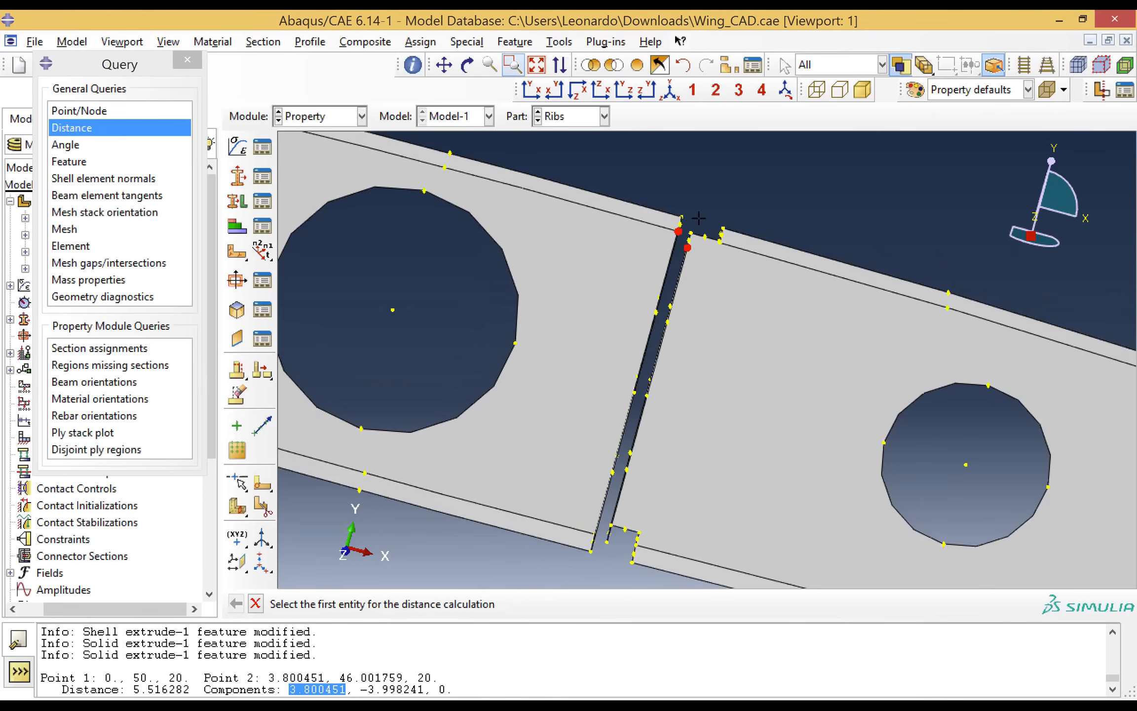
left_click_drag(700, 215, 766, 296)
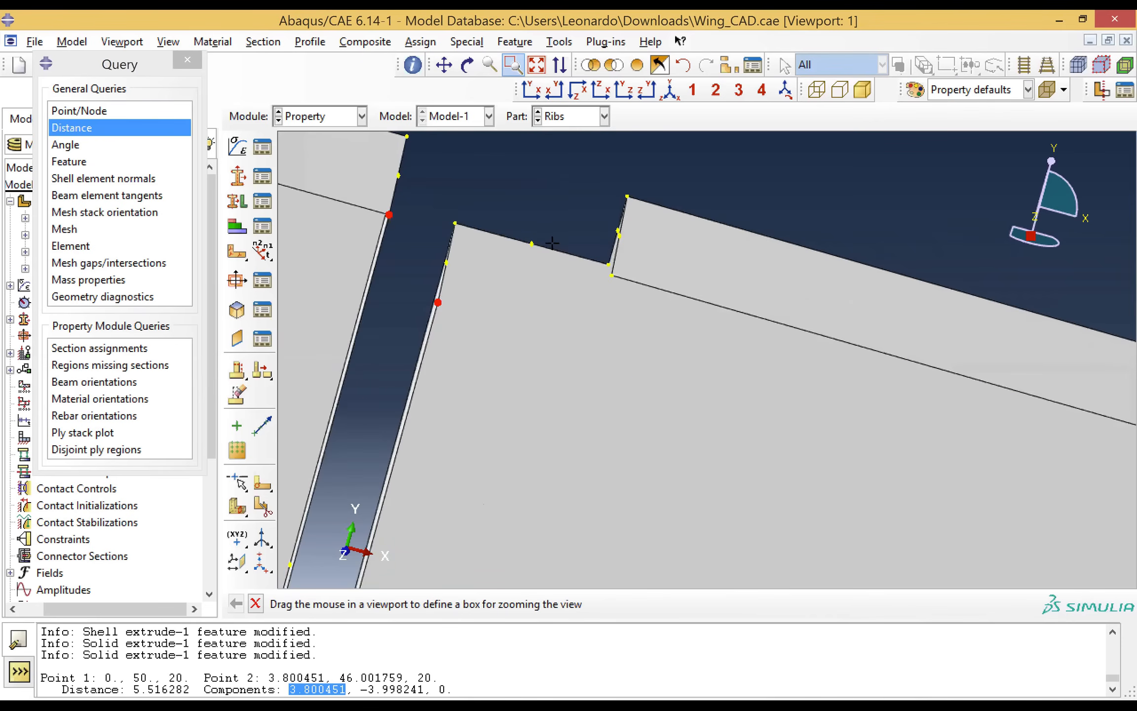
left_click(466, 65)
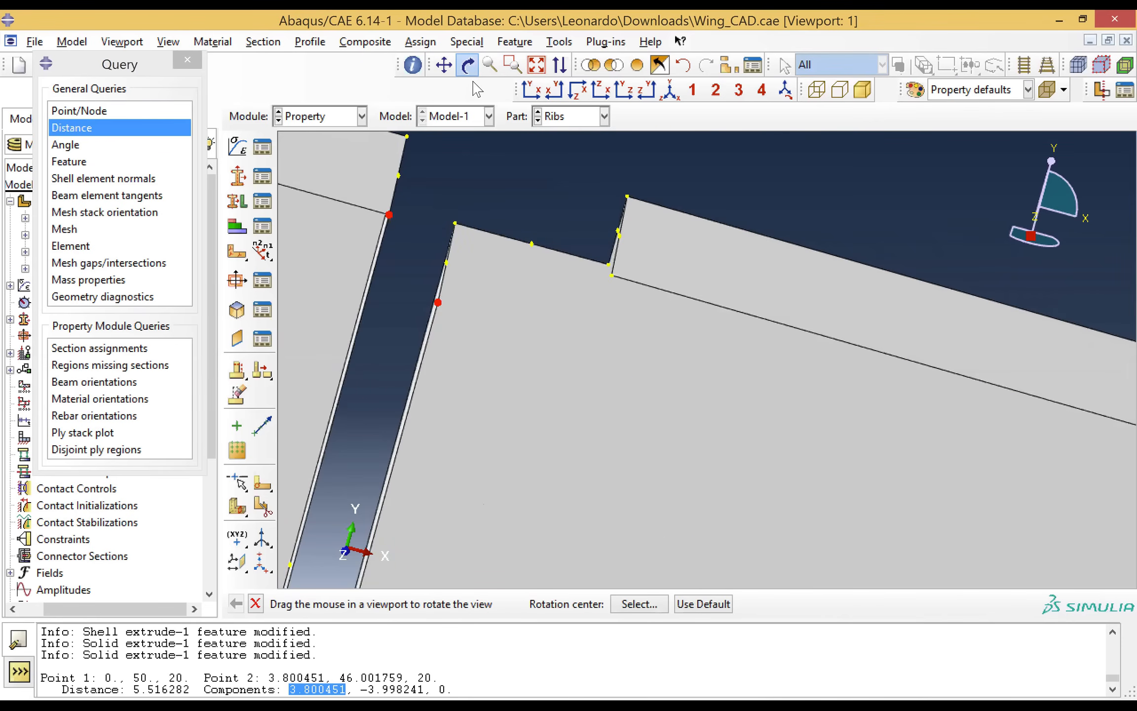
left_click_drag(726, 383, 748, 377)
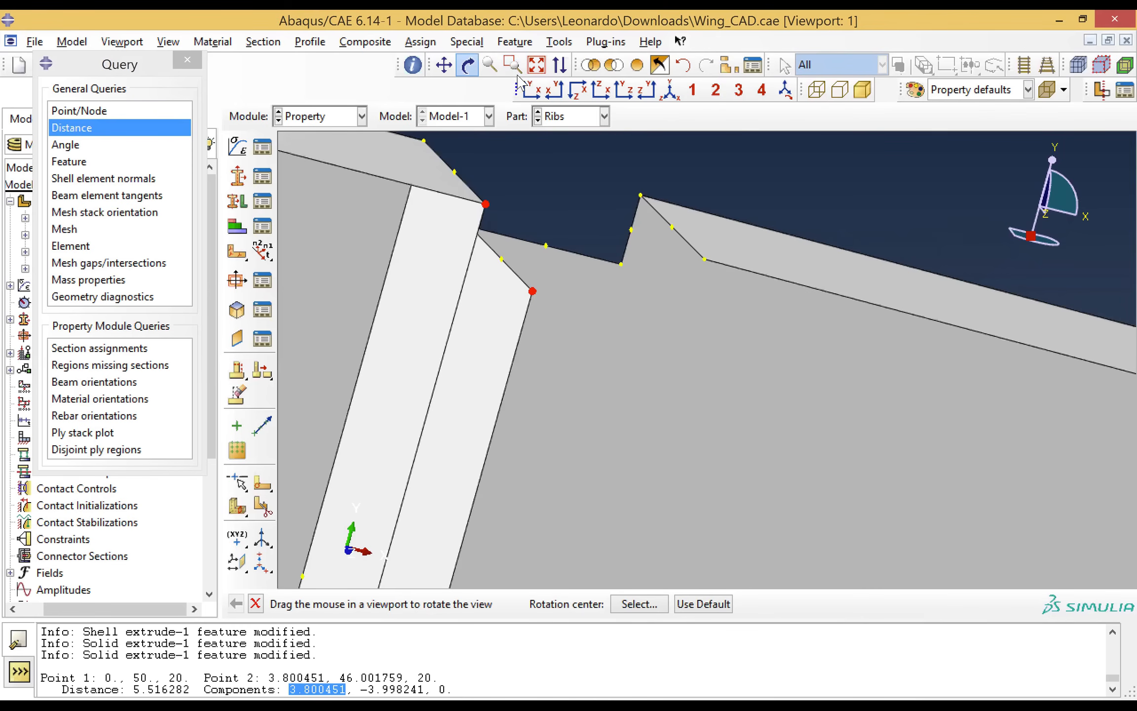
left_click(465, 65)
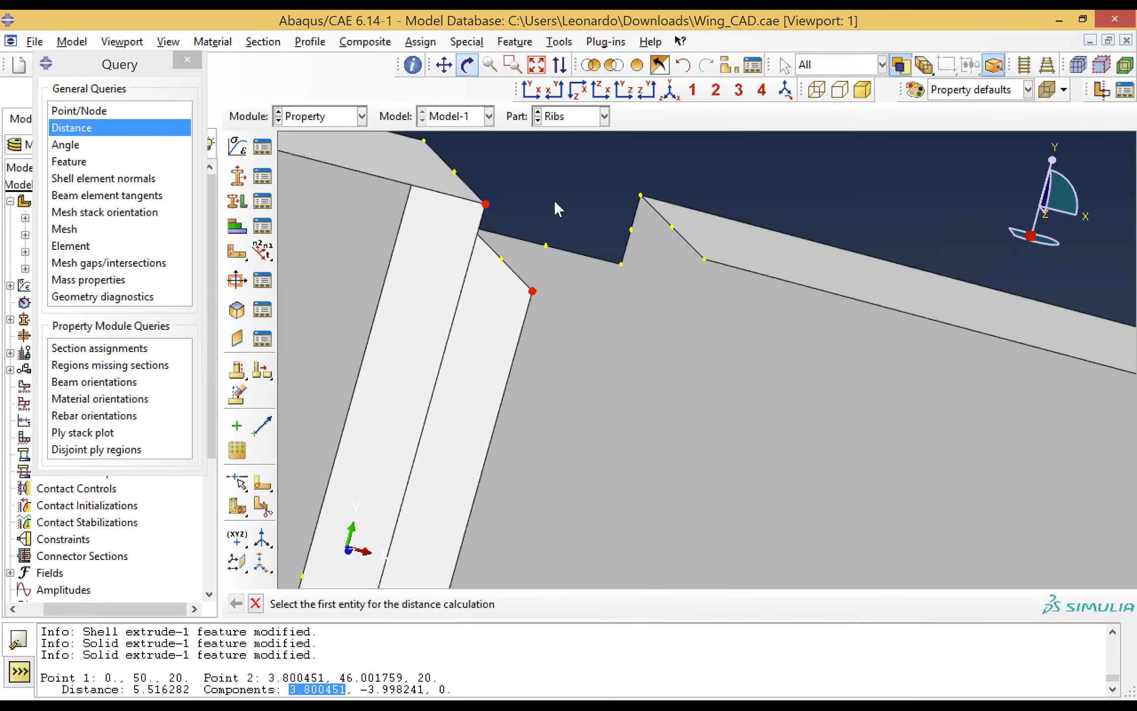
left_click(620, 263)
left_click(640, 195)
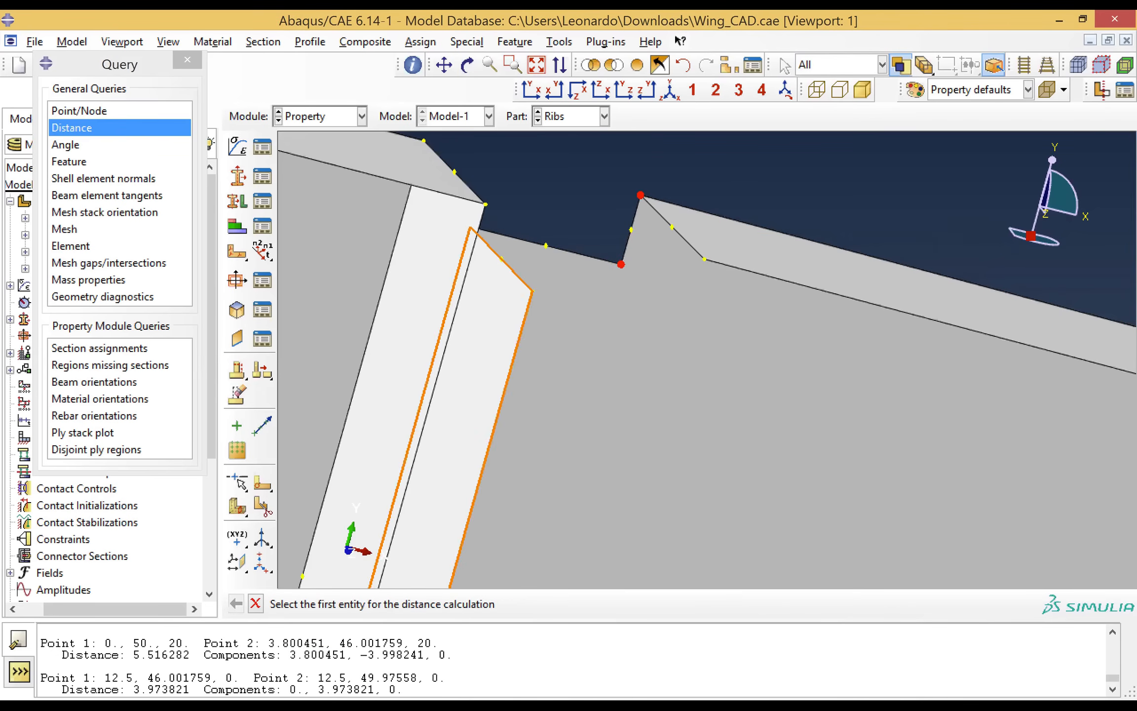
double_click(164, 686)
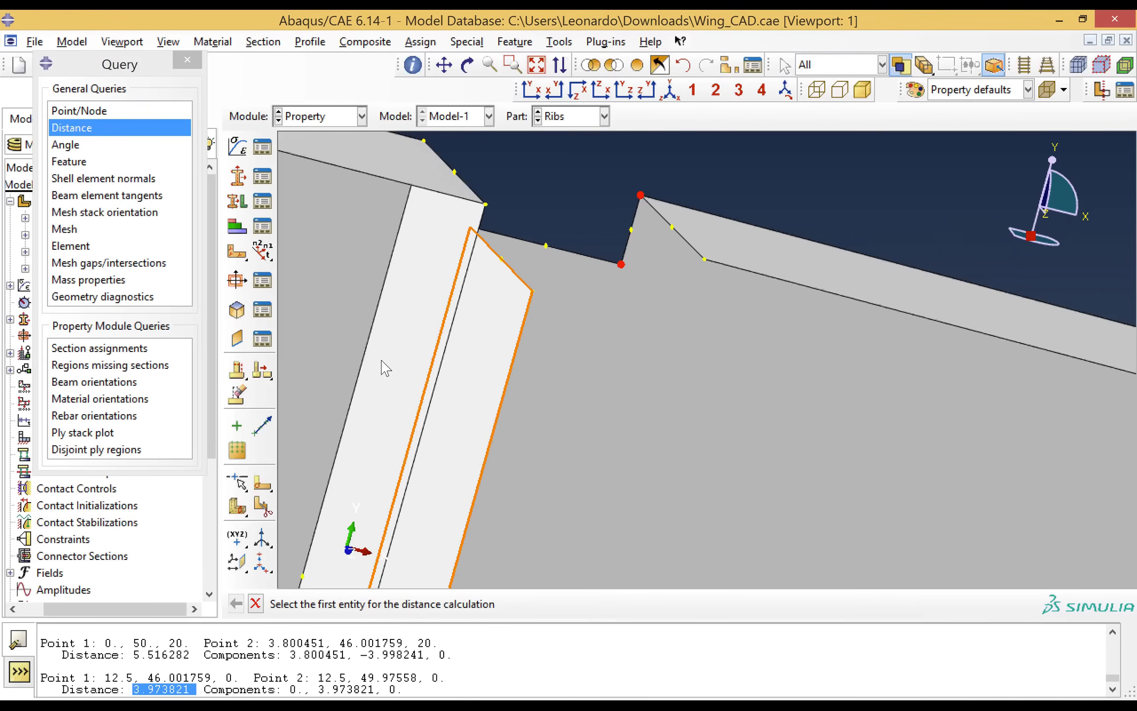
left_click(188, 66)
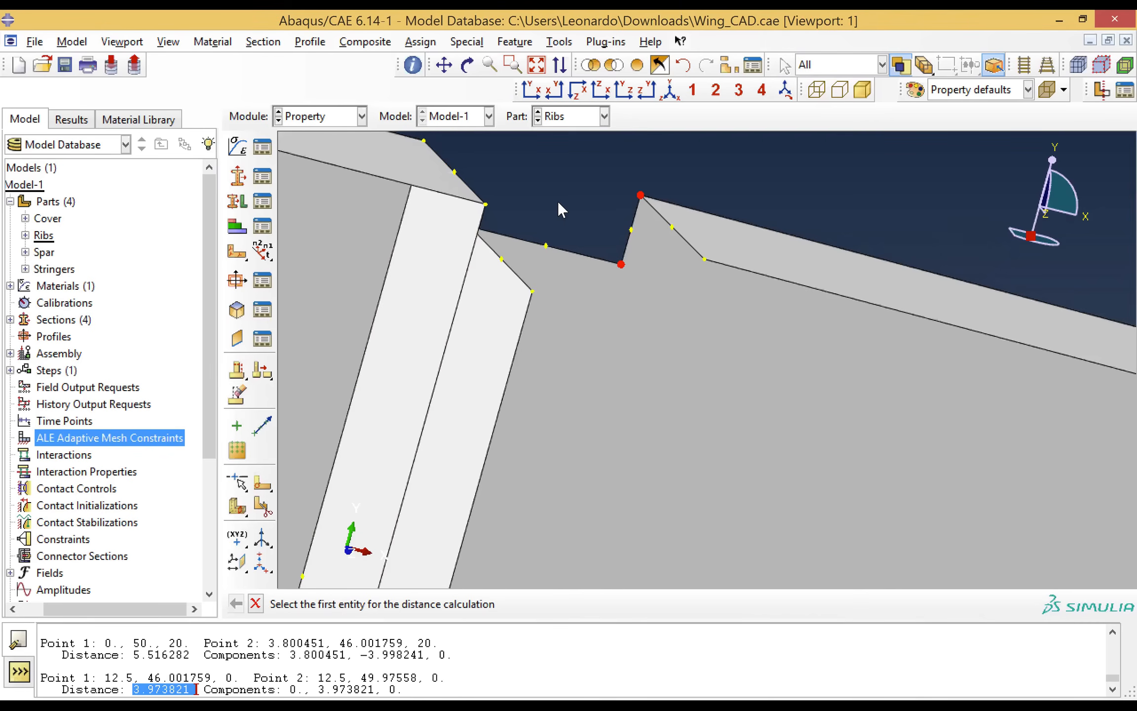
left_click(342, 117)
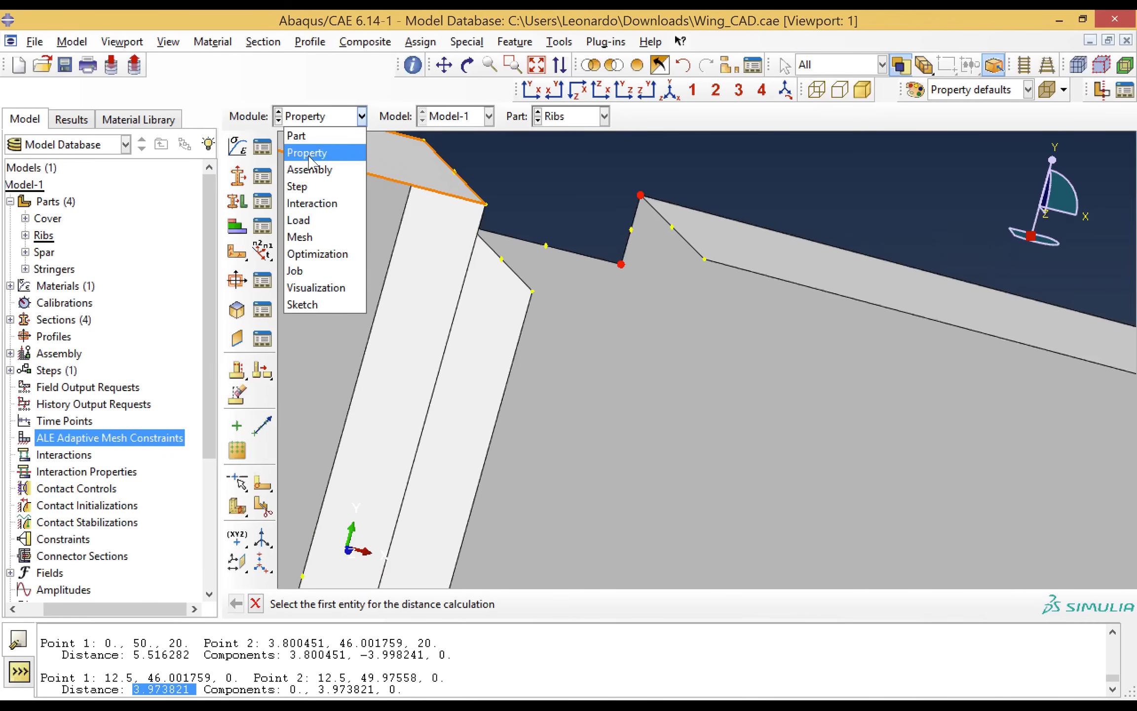
left_click(518, 161)
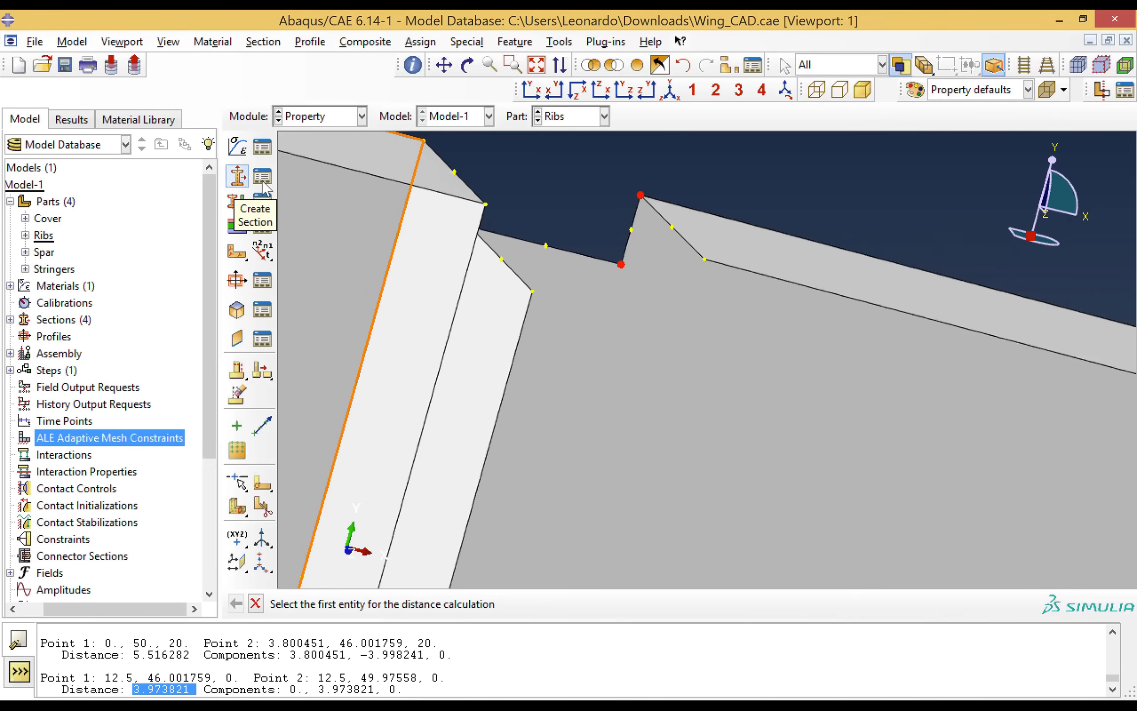
left_click(604, 117)
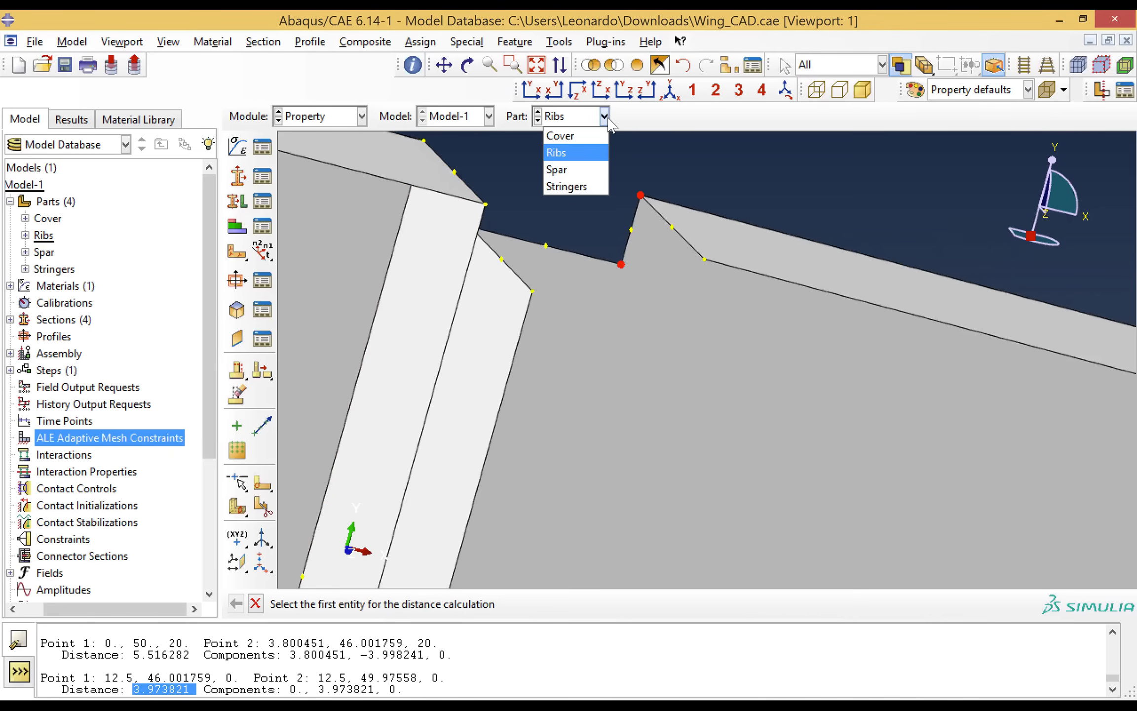
left_click(665, 173)
left_click(536, 68)
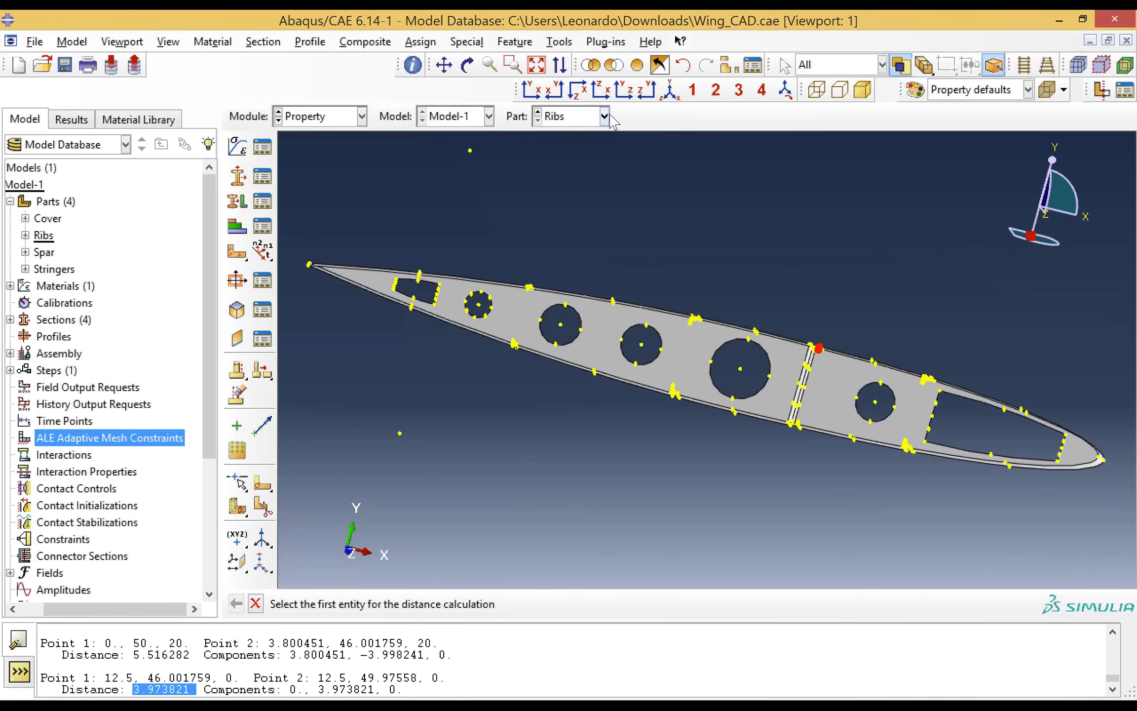
Step: Display the Stringers part and create a homogeneous shell section named Section-StringerLeftV with a shell thickness of 1.02445 and material Al
left_click(604, 117)
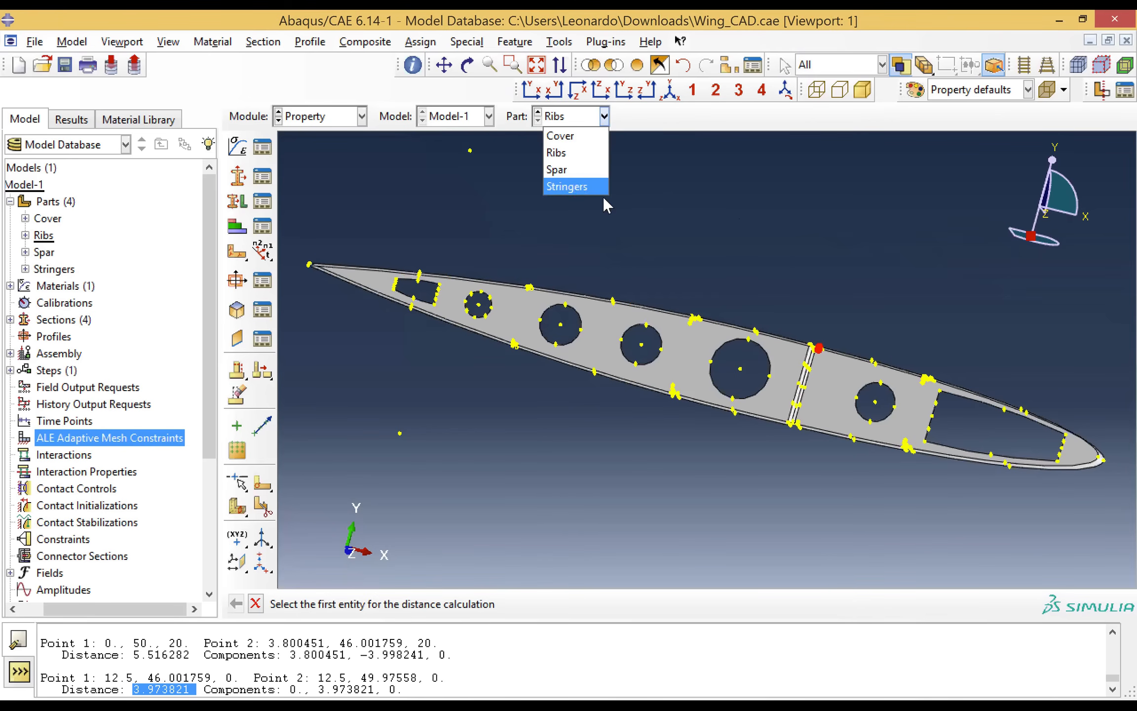
left_click(568, 186)
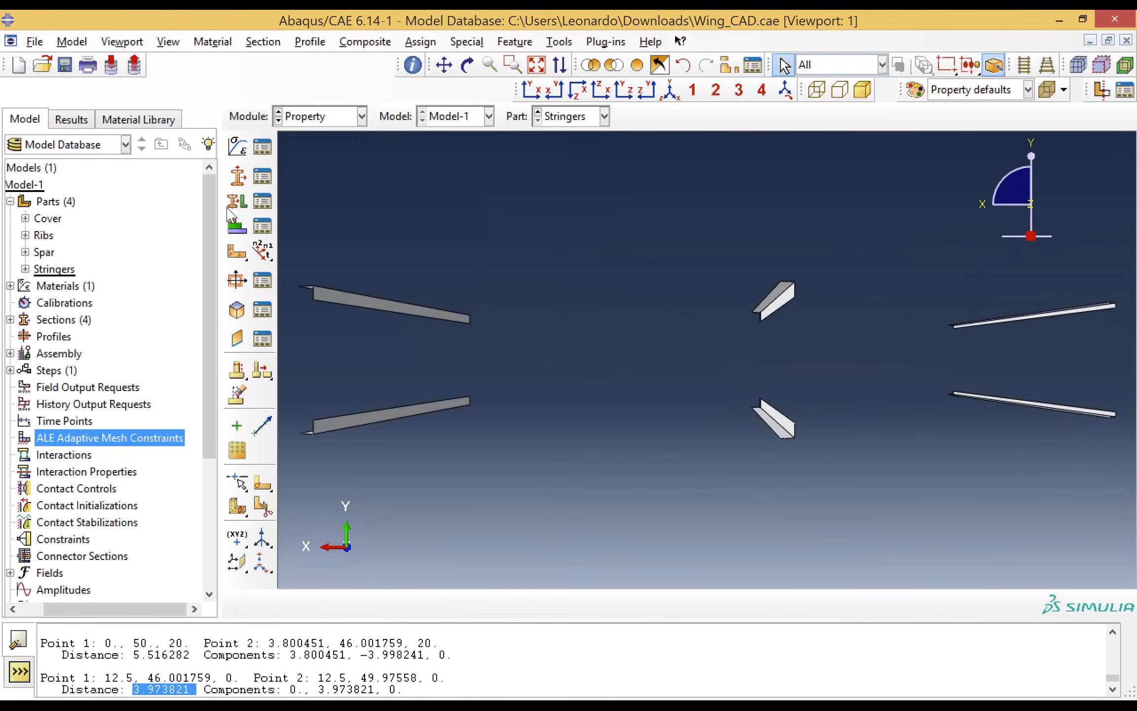
left_click(262, 177)
left_click(44, 499)
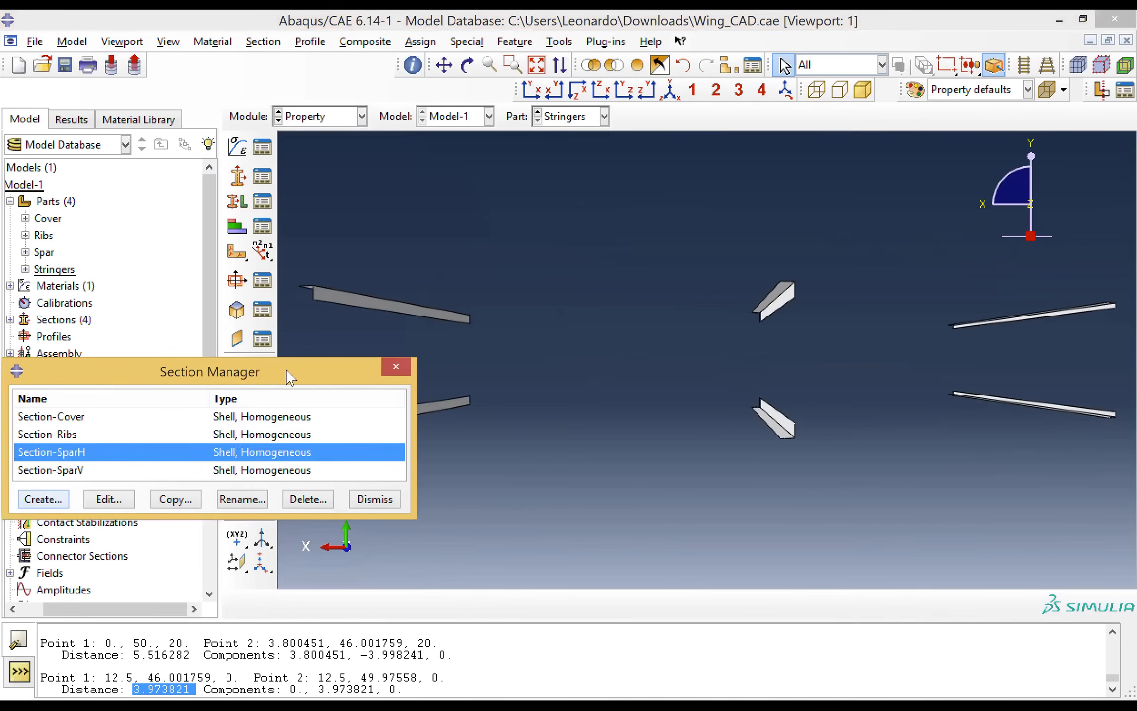
left_click(361, 245)
key("BackSpace")
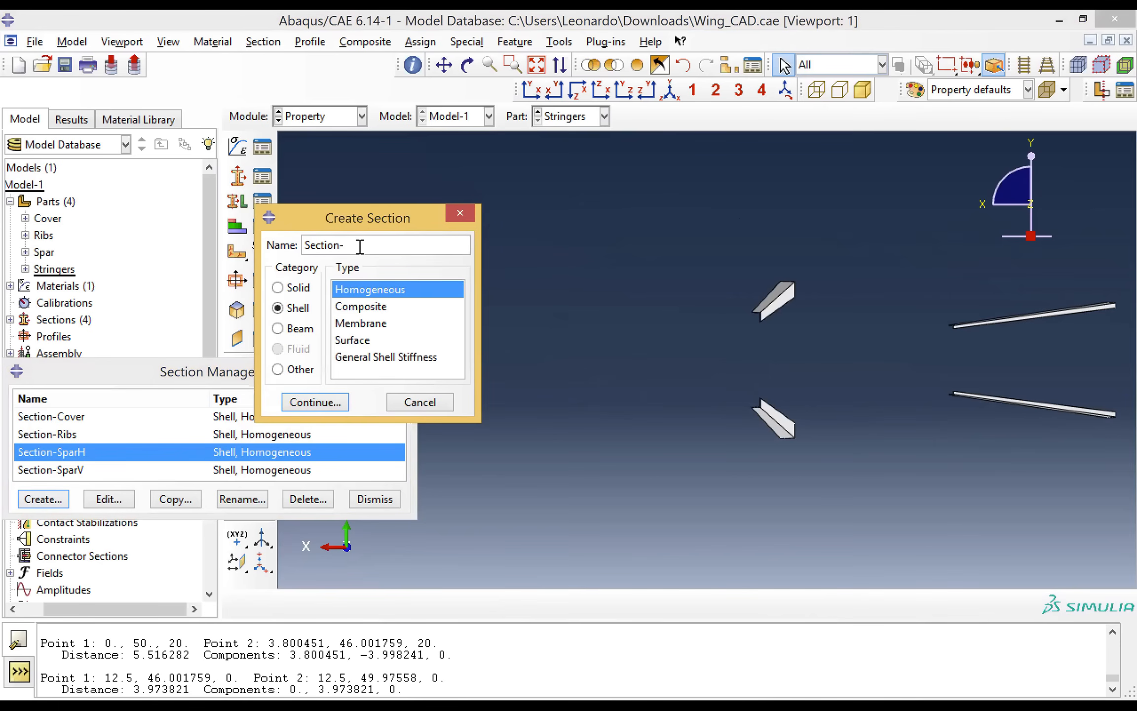
type("Stri")
type("nger")
type("r")
type("Le")
type("ft")
type("V")
left_click(316, 402)
left_click(258, 247)
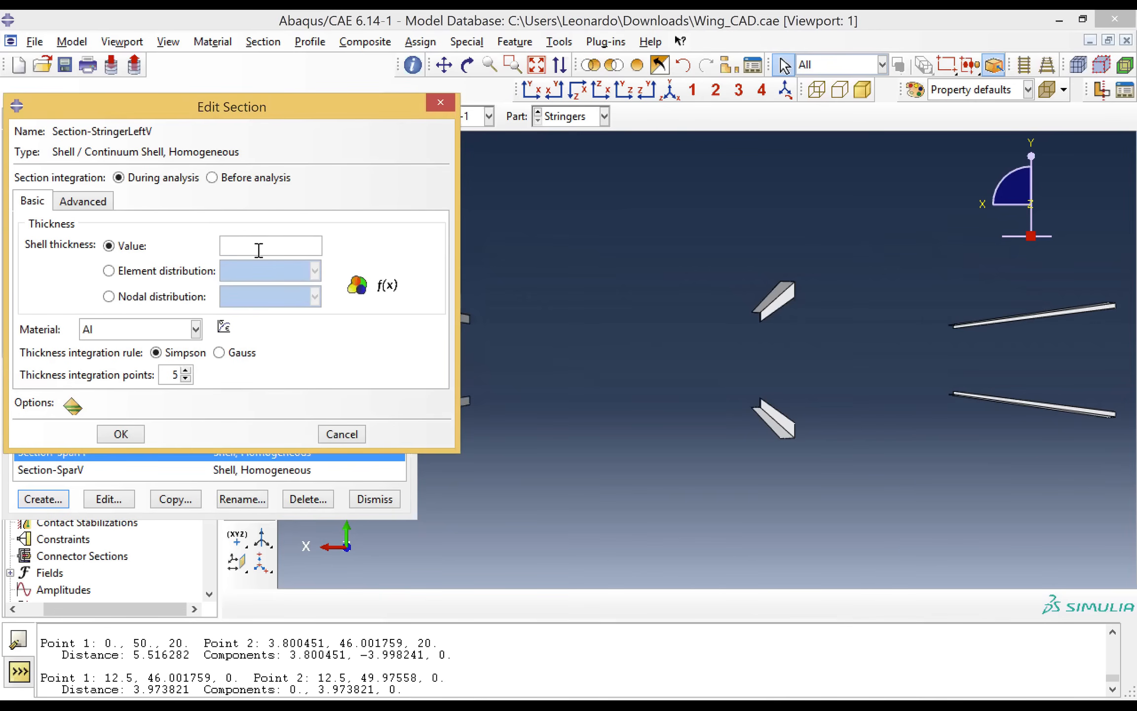
type("1.02445")
left_click(121, 433)
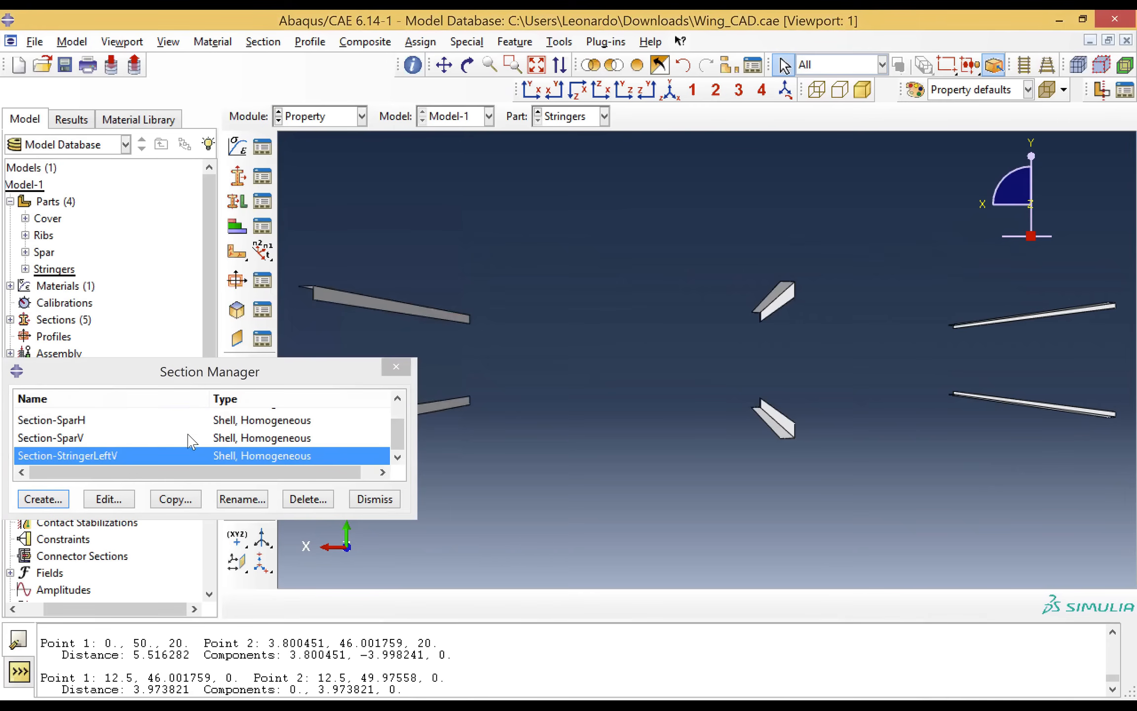
Step: Create a homogeneous shell section named Section-stringerLeftH with a shell thickness of 976.209e-3 and material Al
scroll(244, 431, "up", 1)
scroll(244, 432, "down", 1)
left_click(42, 499)
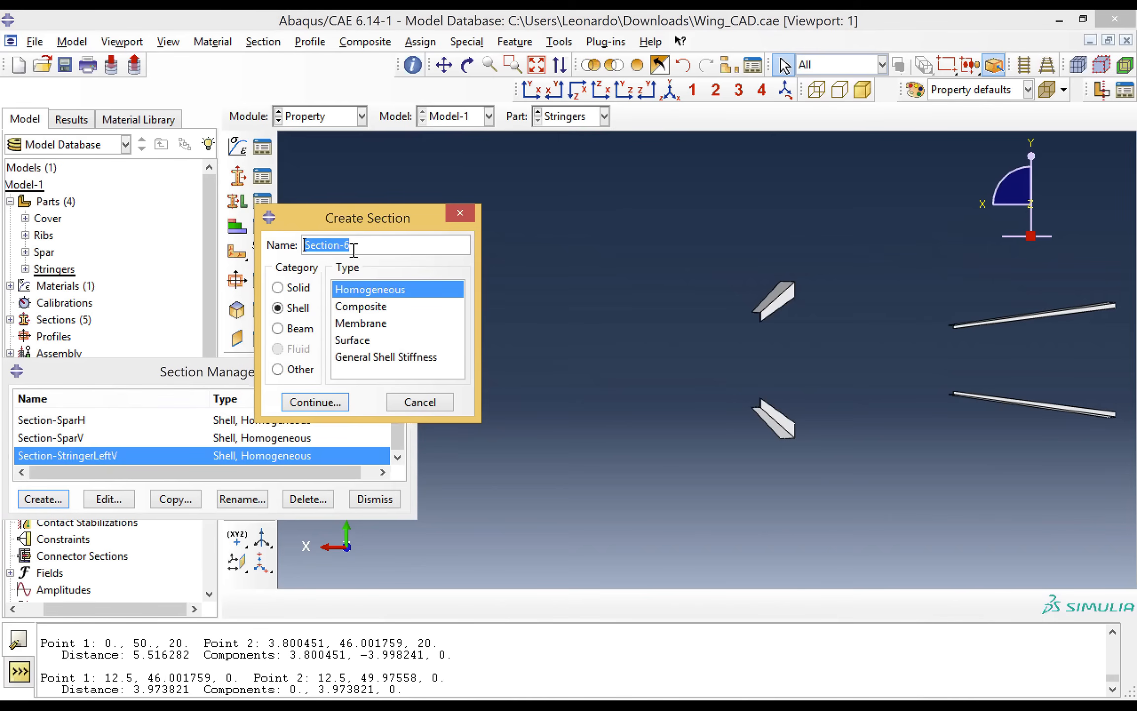
left_click(358, 249)
key("BackSpace")
type("string")
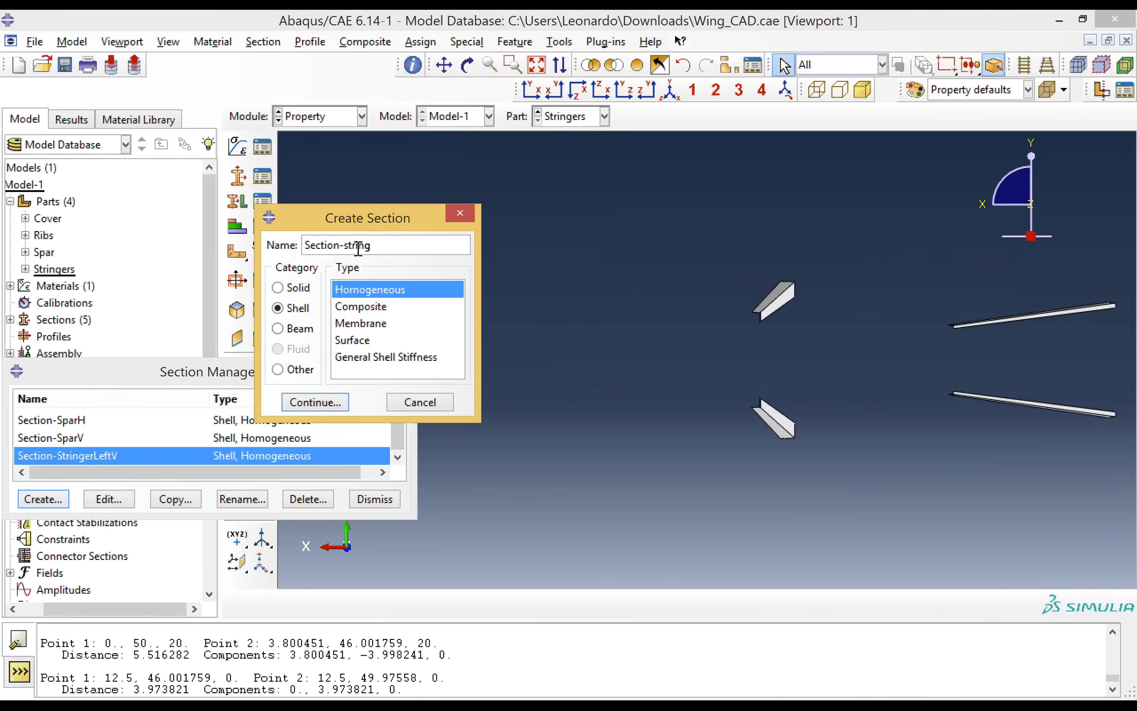
type("erLeftH")
left_click(321, 403)
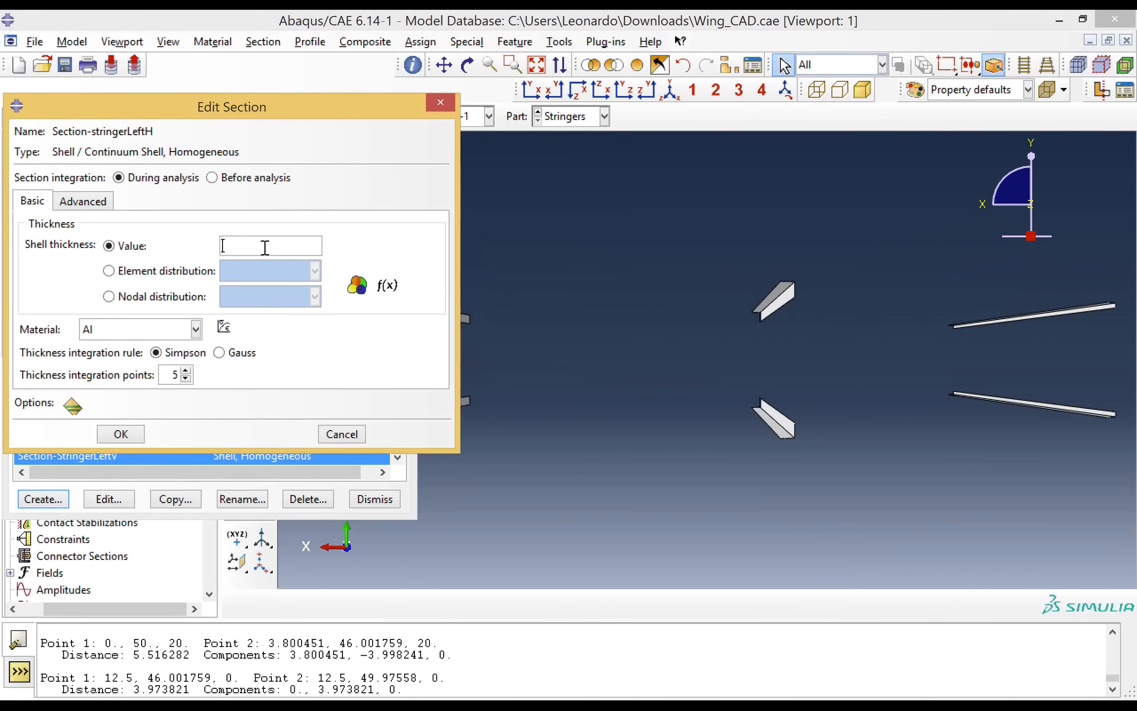
type("976.209e-3")
left_click(121, 434)
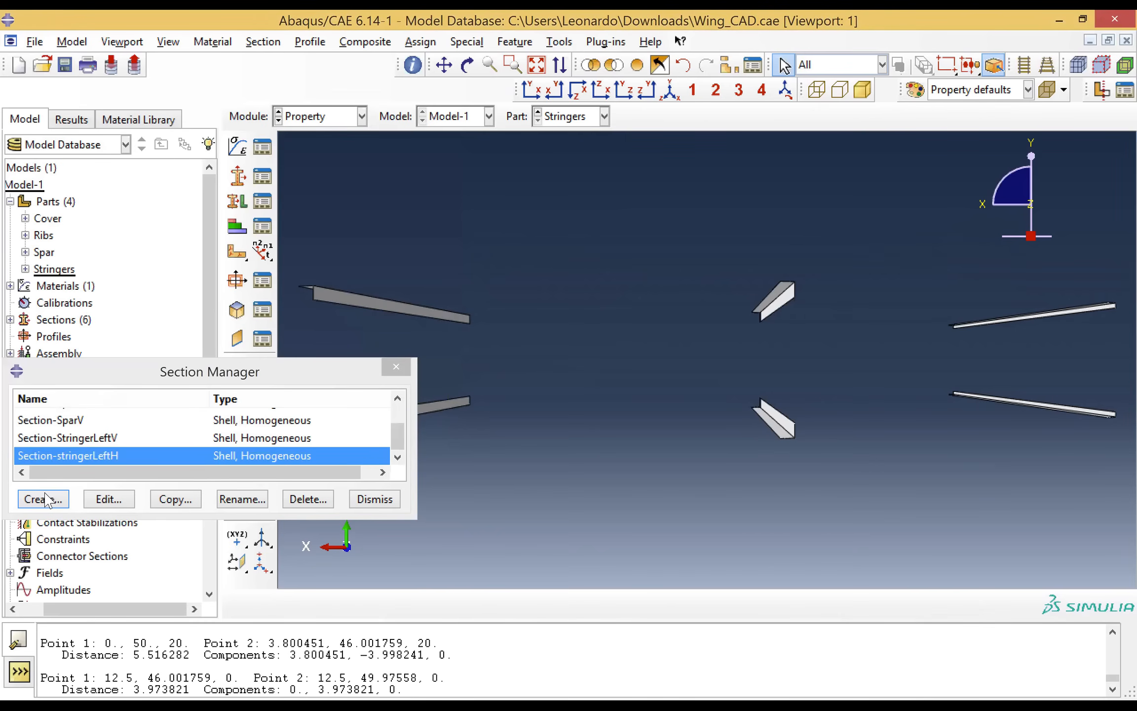
Step: Create a homogeneous shell section named Section-StringersRightV with a shell thickness of 2.138168 and material Al
key("Return")
left_click(366, 247)
key("BackSpace")
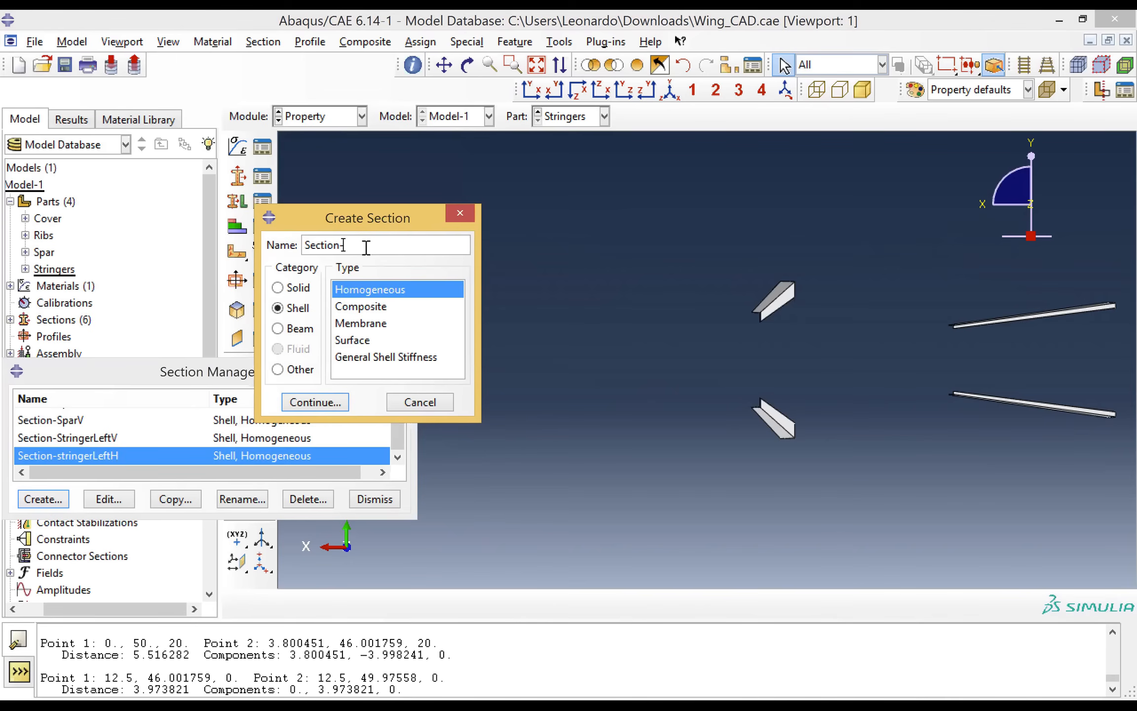
type("Stringers")
type("RightV")
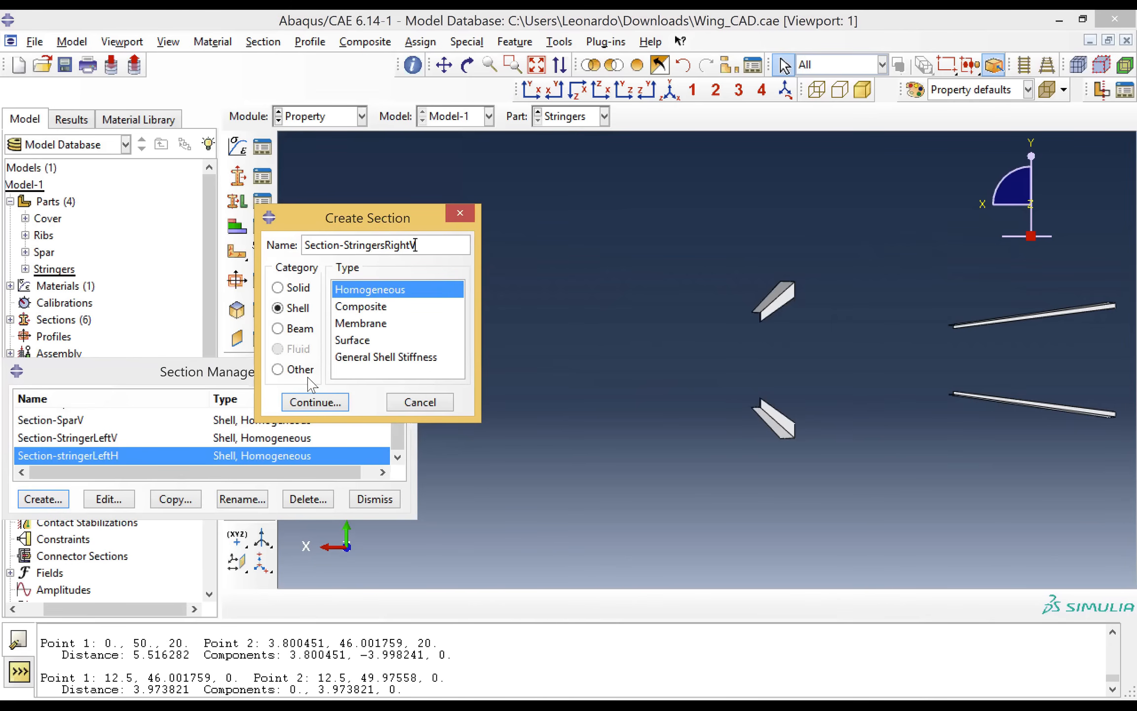
left_click(314, 402)
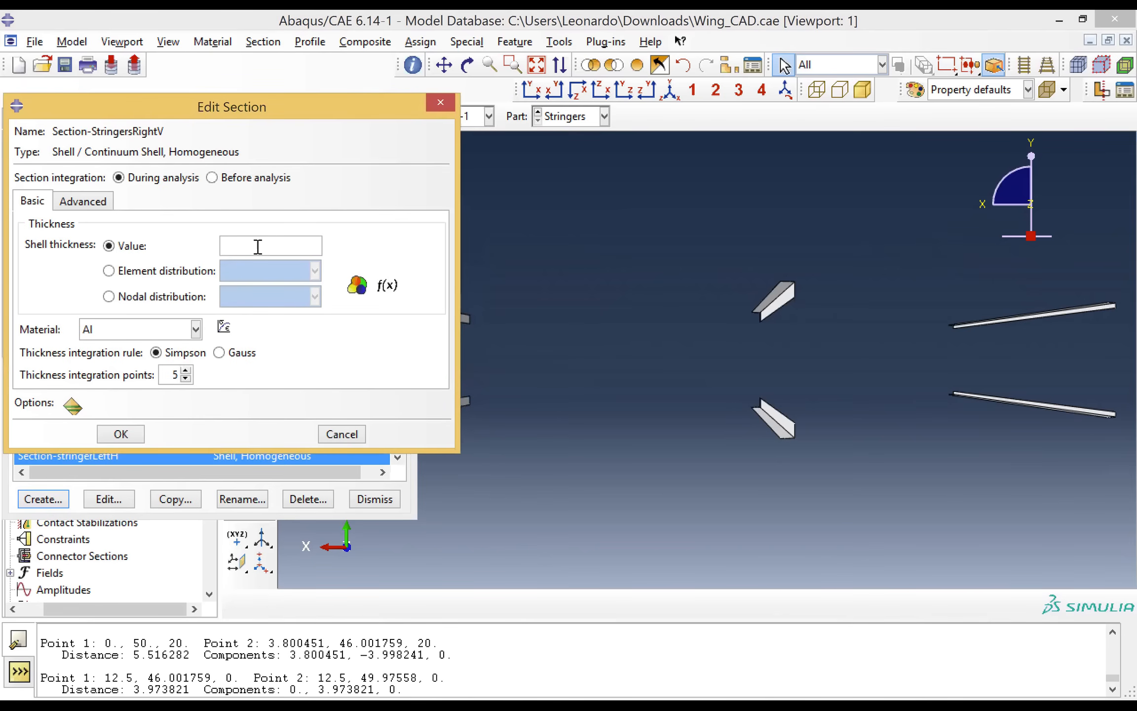
type("2.138168")
left_click(127, 430)
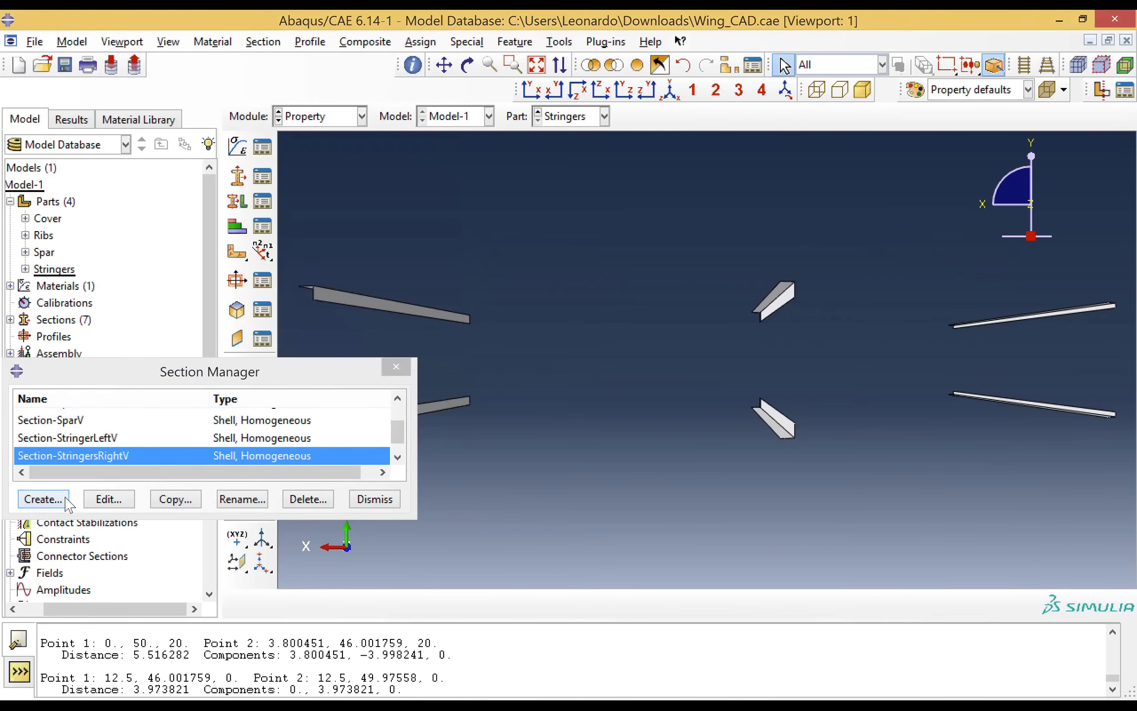
Step: Create a homogeneous shell section named Section-StringerRightH with a shell thickness of 1.906459 and material Al
left_click(62, 499)
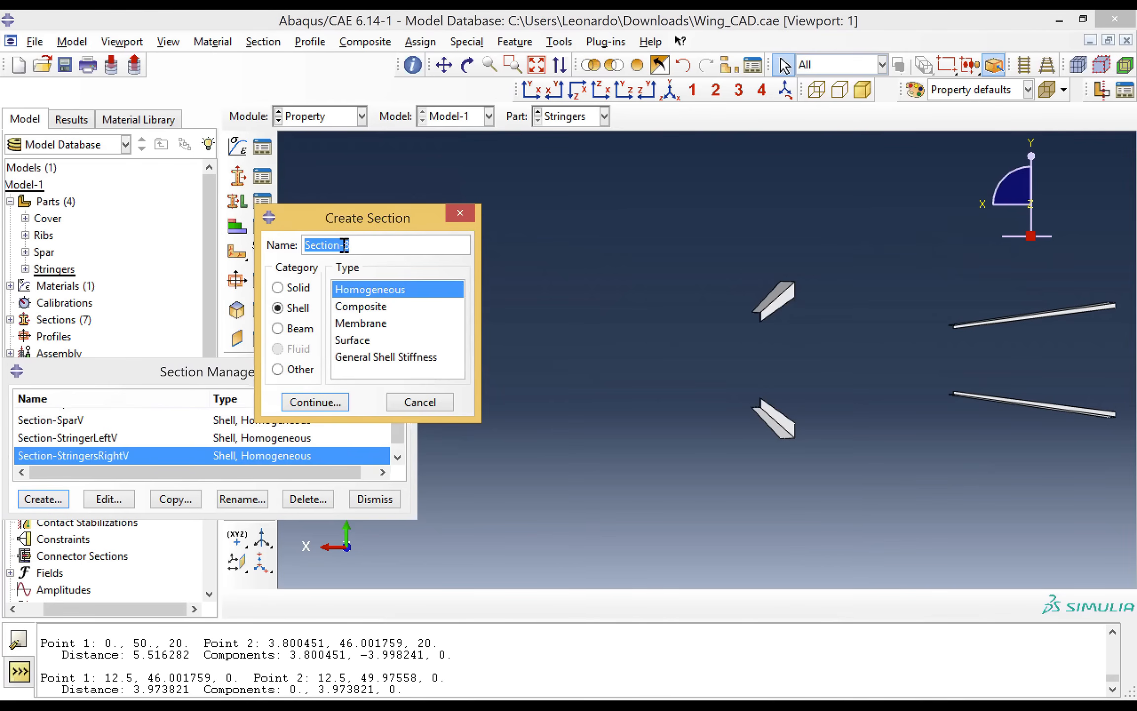
left_click(354, 245)
key("BackSpace")
type("Stringer")
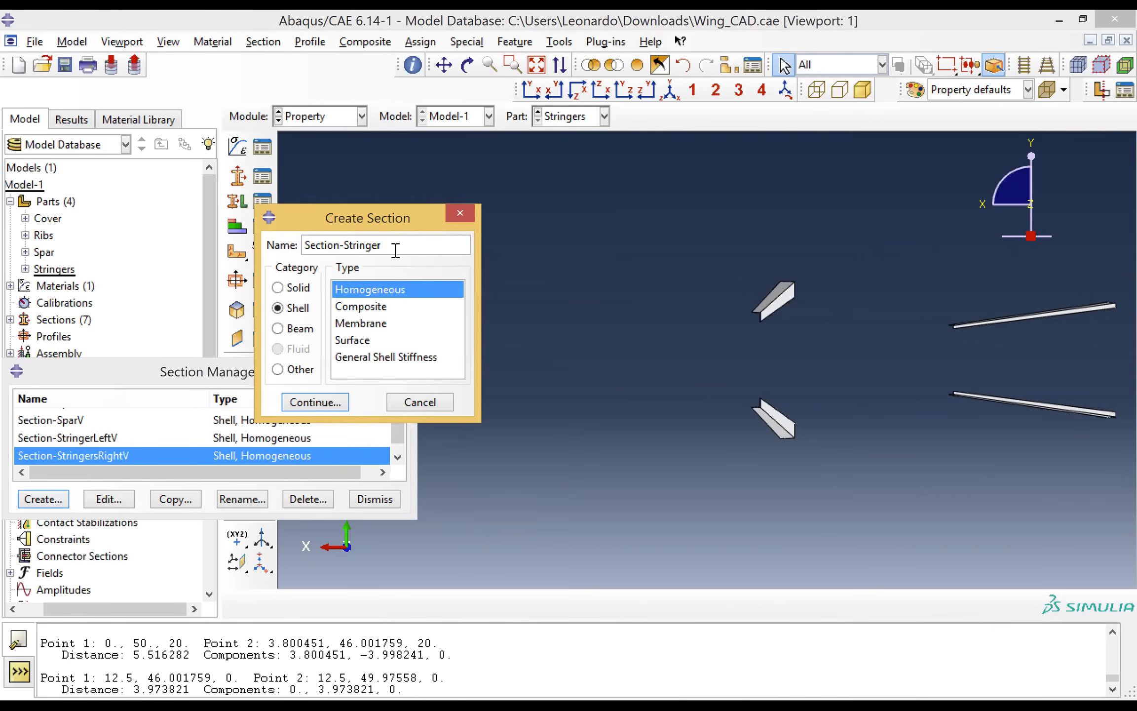
type("RightH")
left_click(333, 402)
left_click(250, 240)
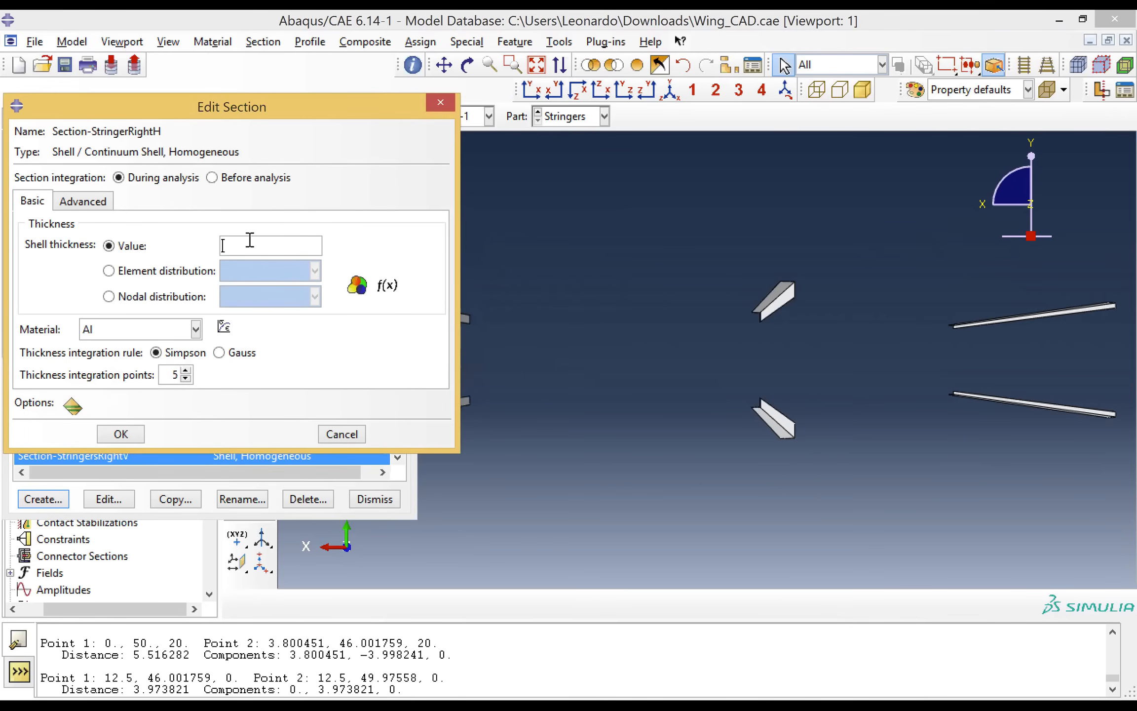
type("1.906459")
left_click(132, 437)
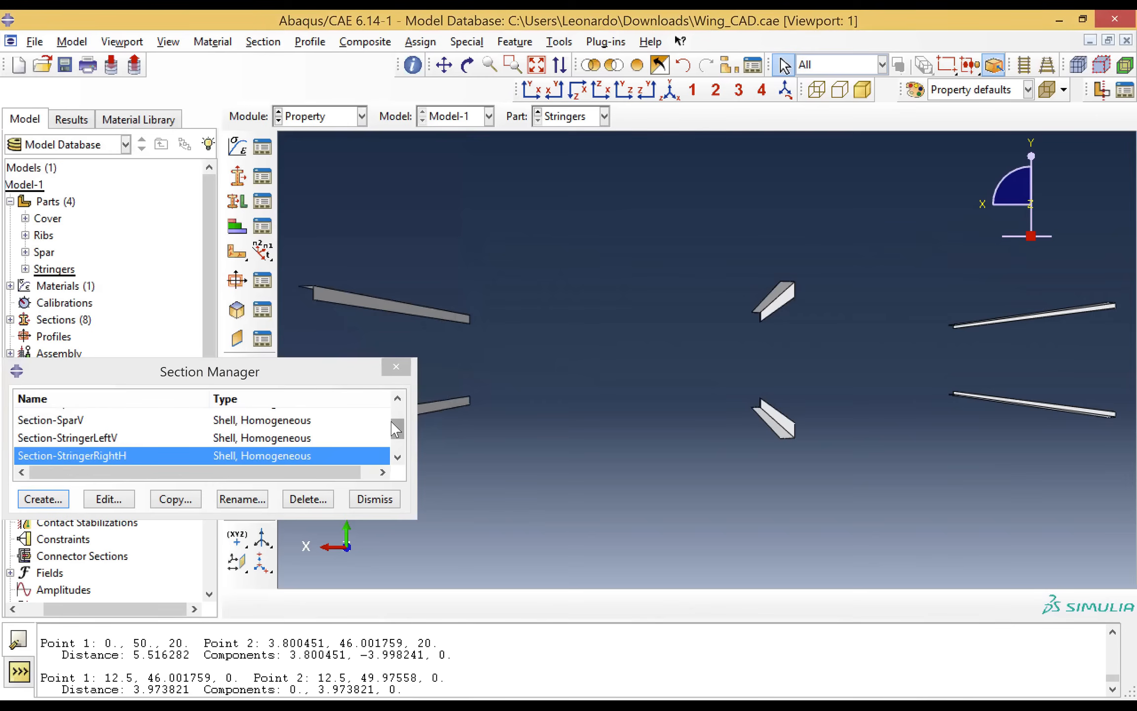
Step: Check the shell thickness settings of Section-StringerRightH and Section-StringersRightV
mouse_move(394, 425)
left_mouse_down()
mouse_move(397, 457)
mouse_move(401, 398)
mouse_move(402, 439)
left_mouse_up()
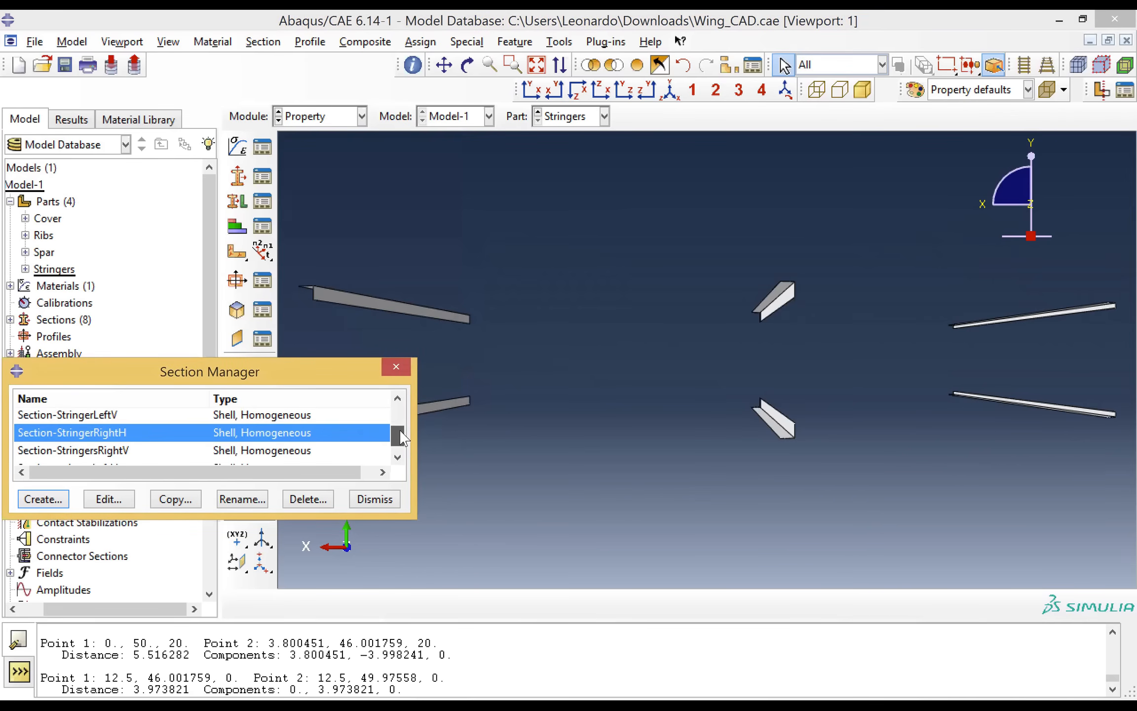
left_click(150, 436)
double_click(149, 436)
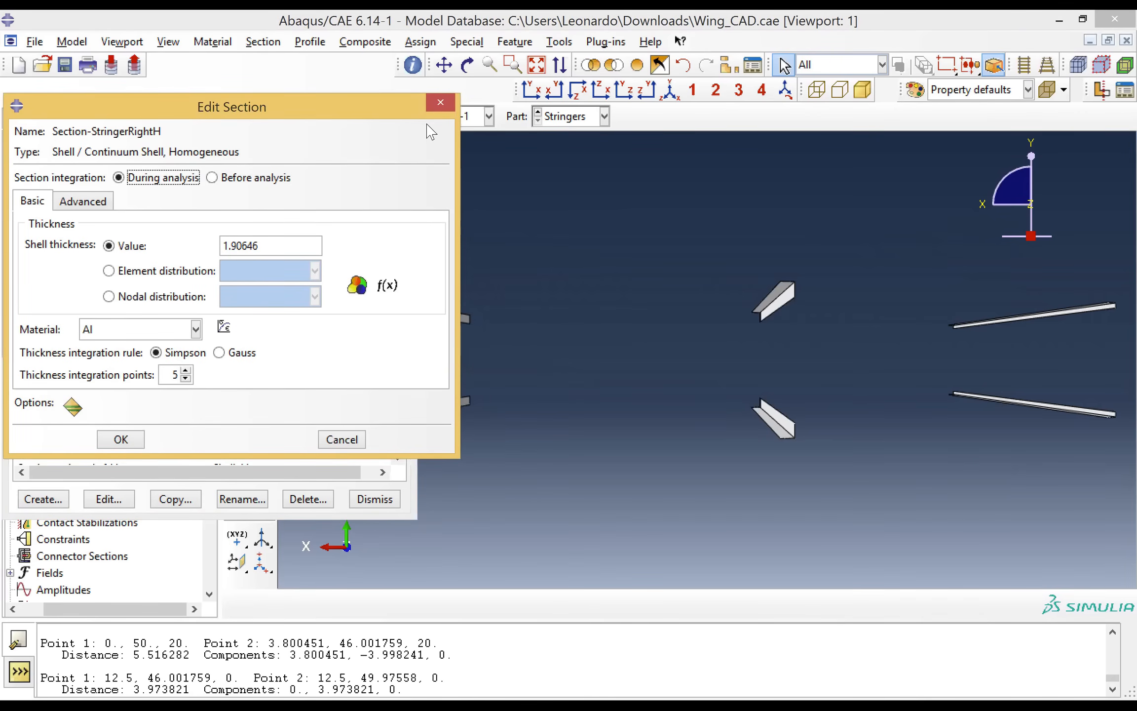
left_click(123, 441)
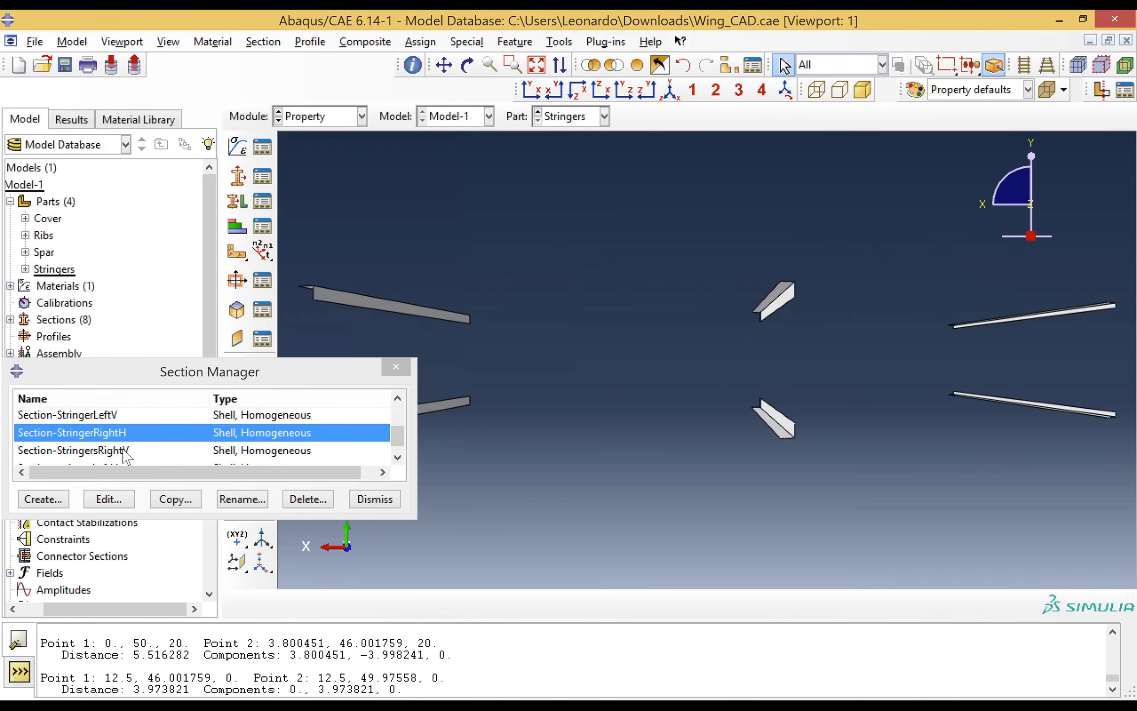
double_click(124, 451)
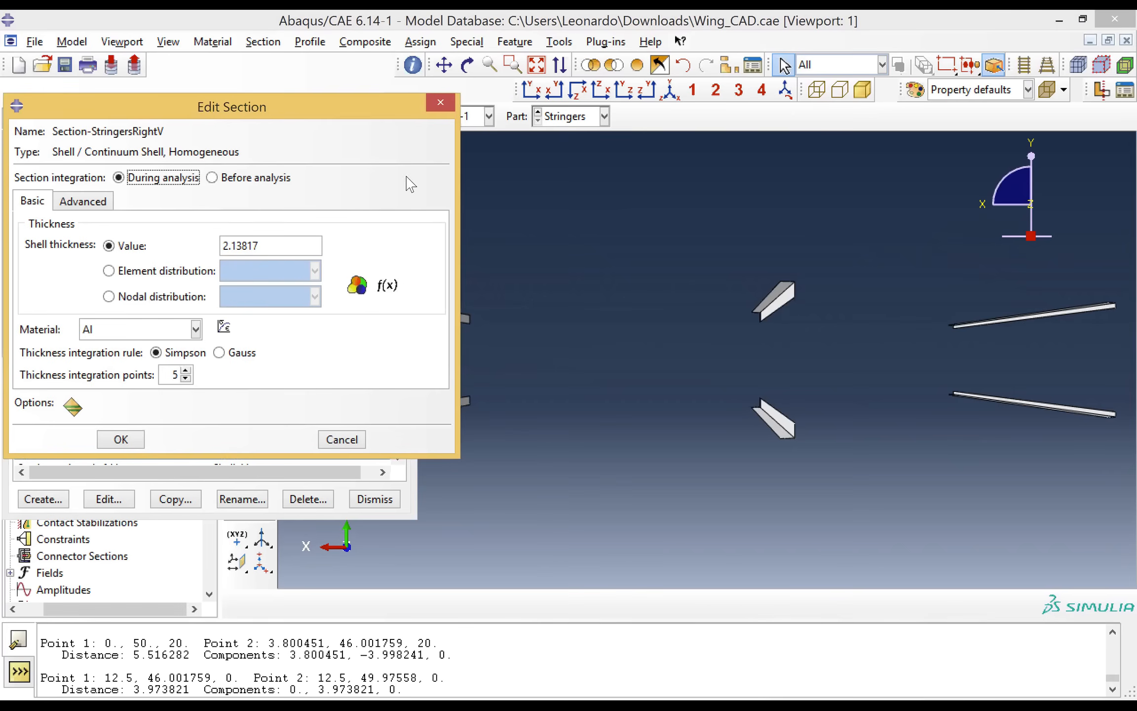
left_click(441, 105)
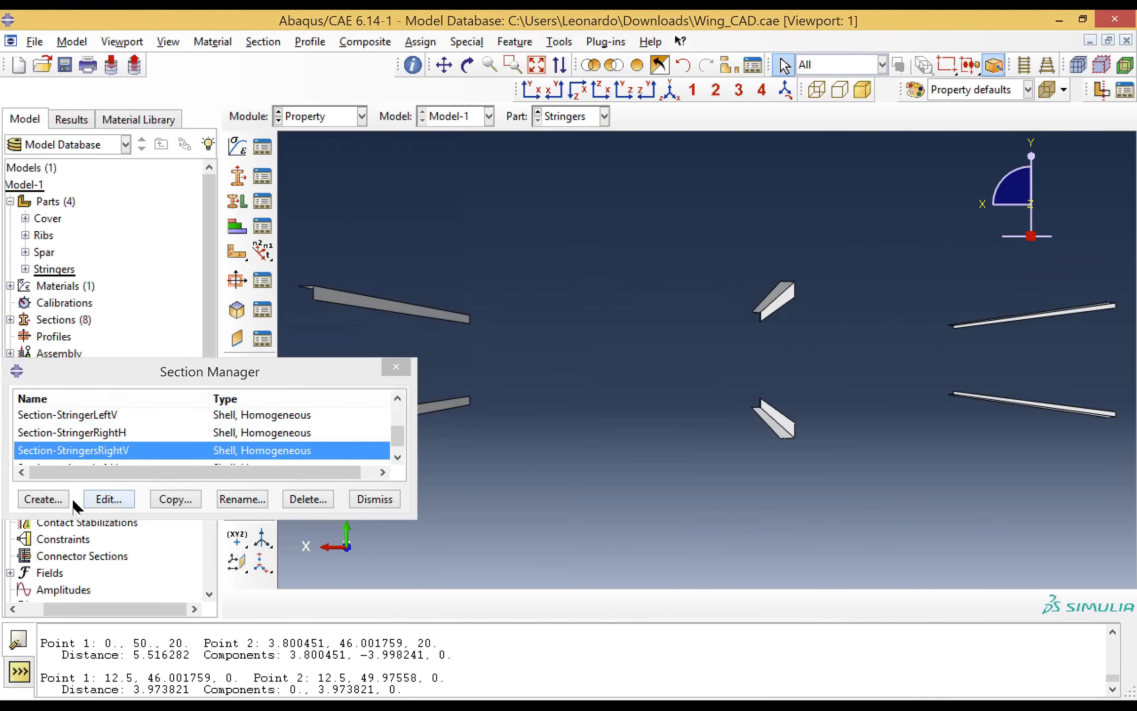
Step: Create a homogeneous shell section named Section-StrinngerMiddleV with a shell thickness of 1.168259 and material Al
left_click(68, 500)
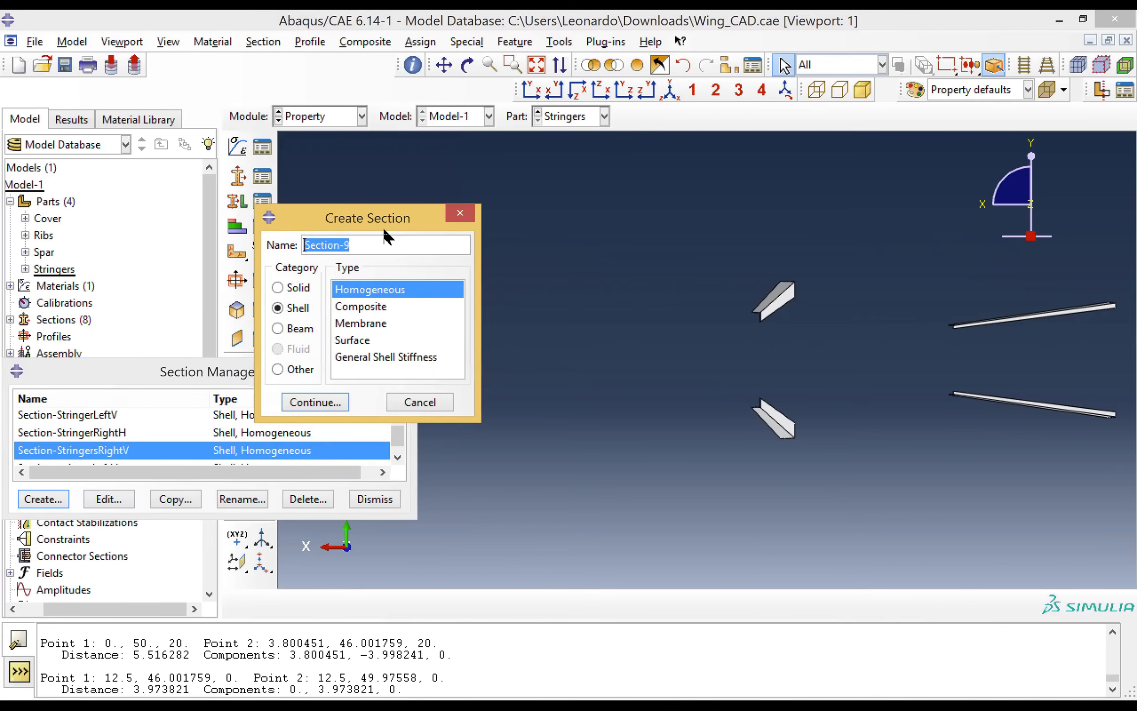
left_click(379, 243)
key("BackSpace")
type("Strin")
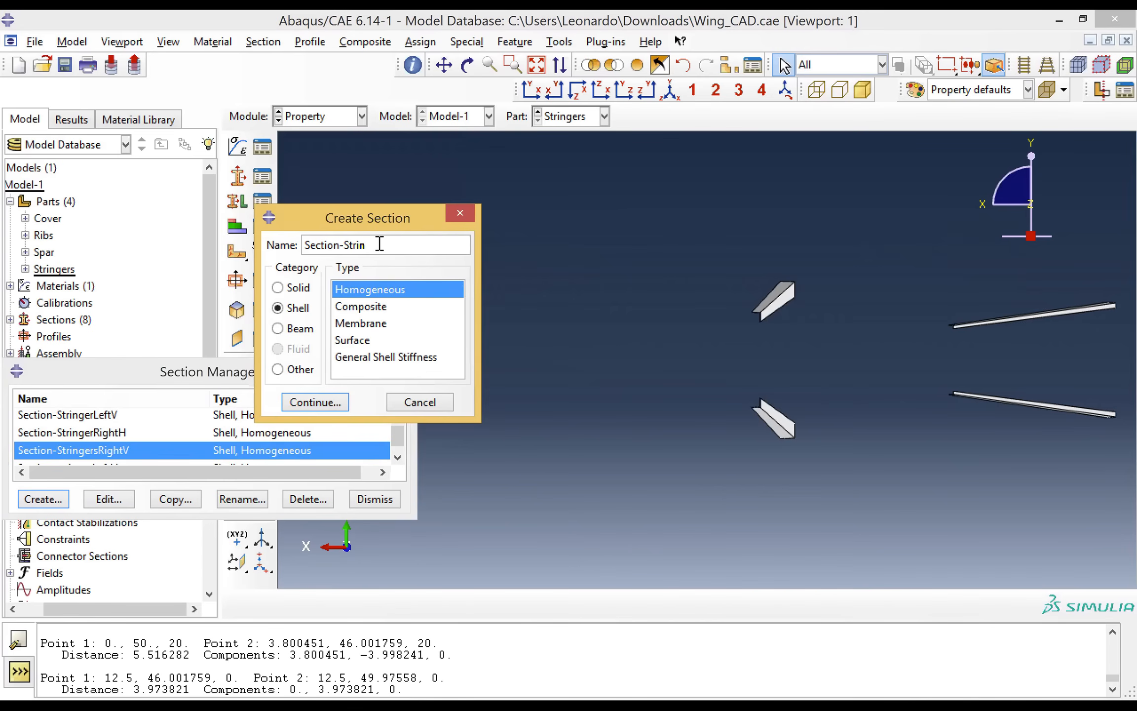
type("gerMiddleV")
left_click(311, 402)
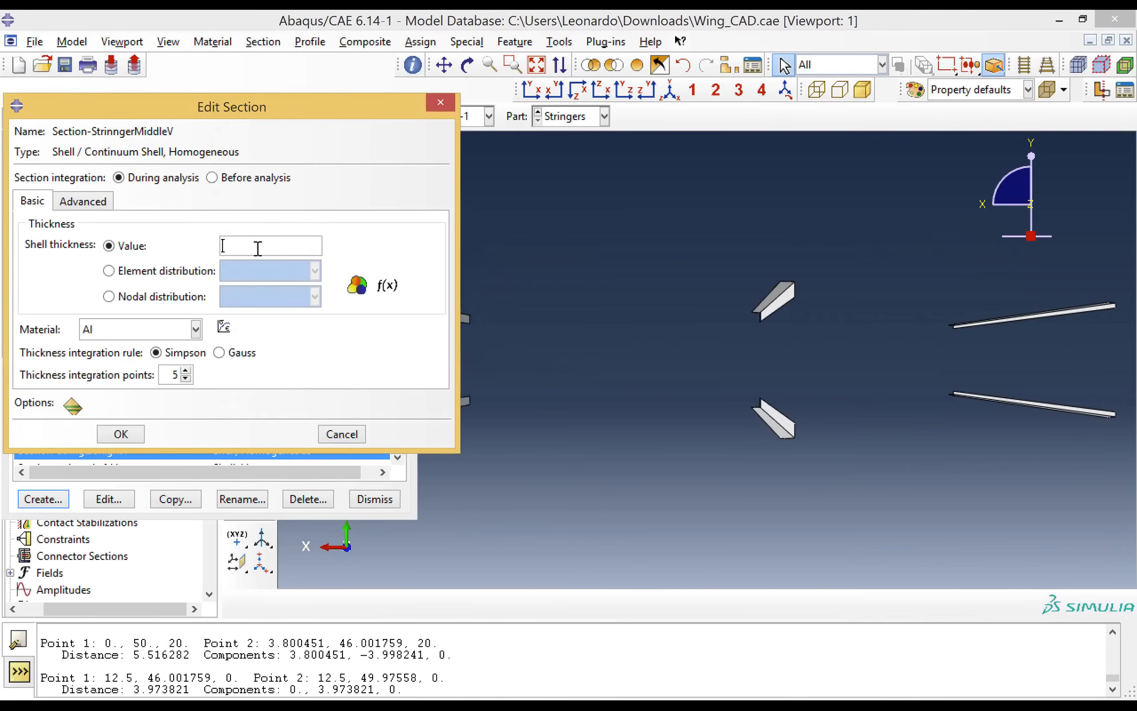
left_click(257, 247)
type("1.168")
type("259")
left_click(138, 439)
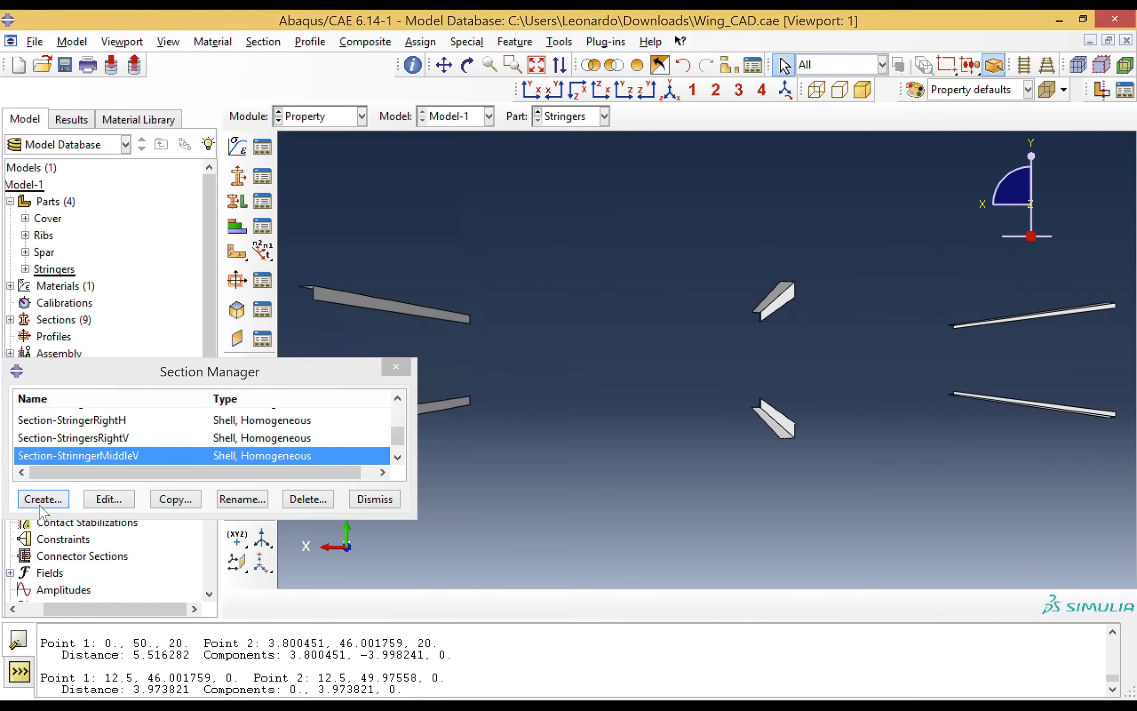
Step: Create a homogeneous shell section named Section-StringerMiddleH with a shell thickness of 2.190112 and material Al, and close the section manager
left_click(43, 499)
left_click(370, 247)
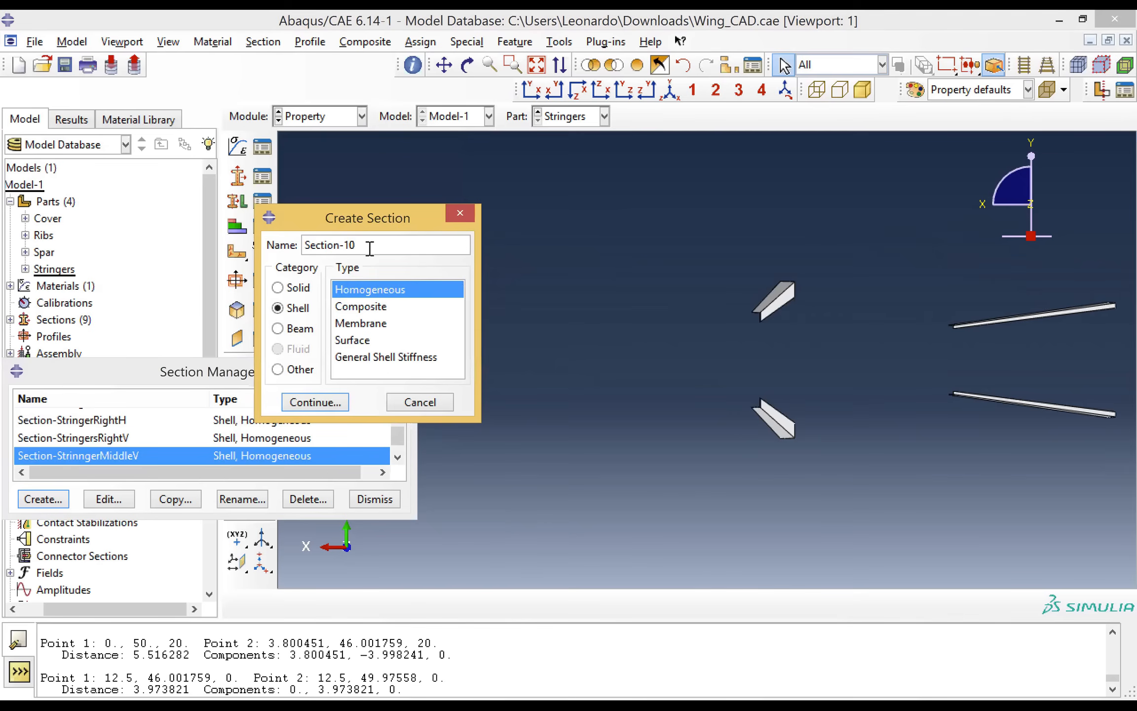
key("BackSpace")
type("Stringer")
type("MiddleH")
left_click(320, 403)
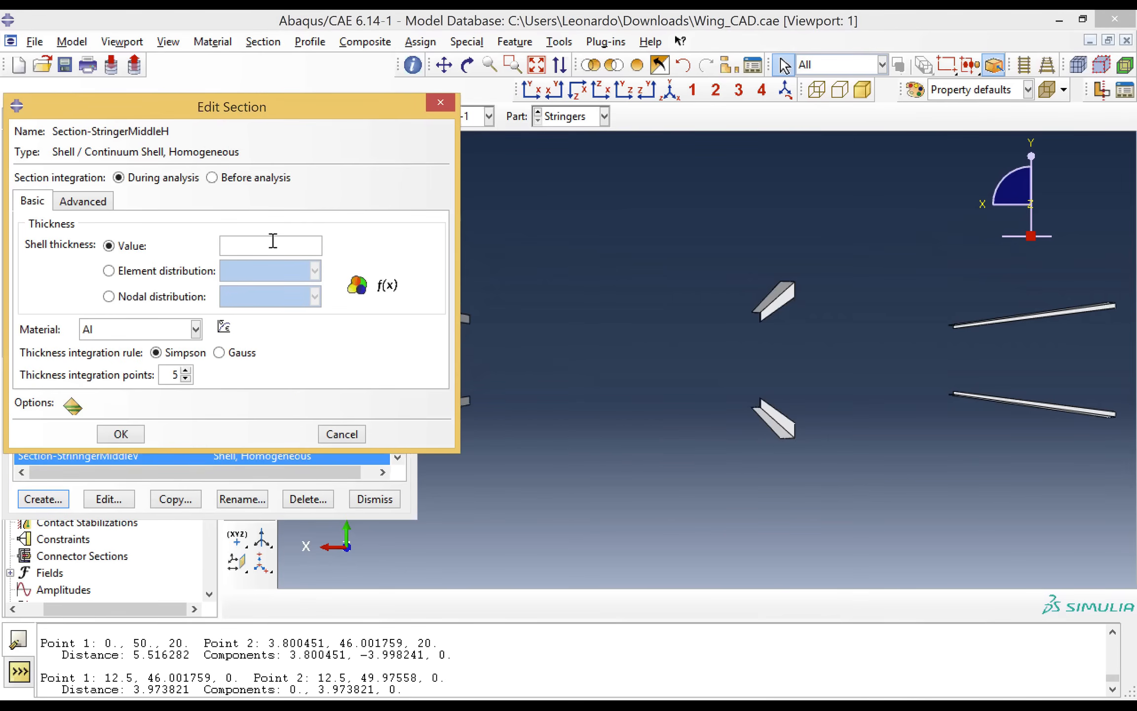
type("2.1900")
key("BackSpace")
type("112")
left_click(121, 434)
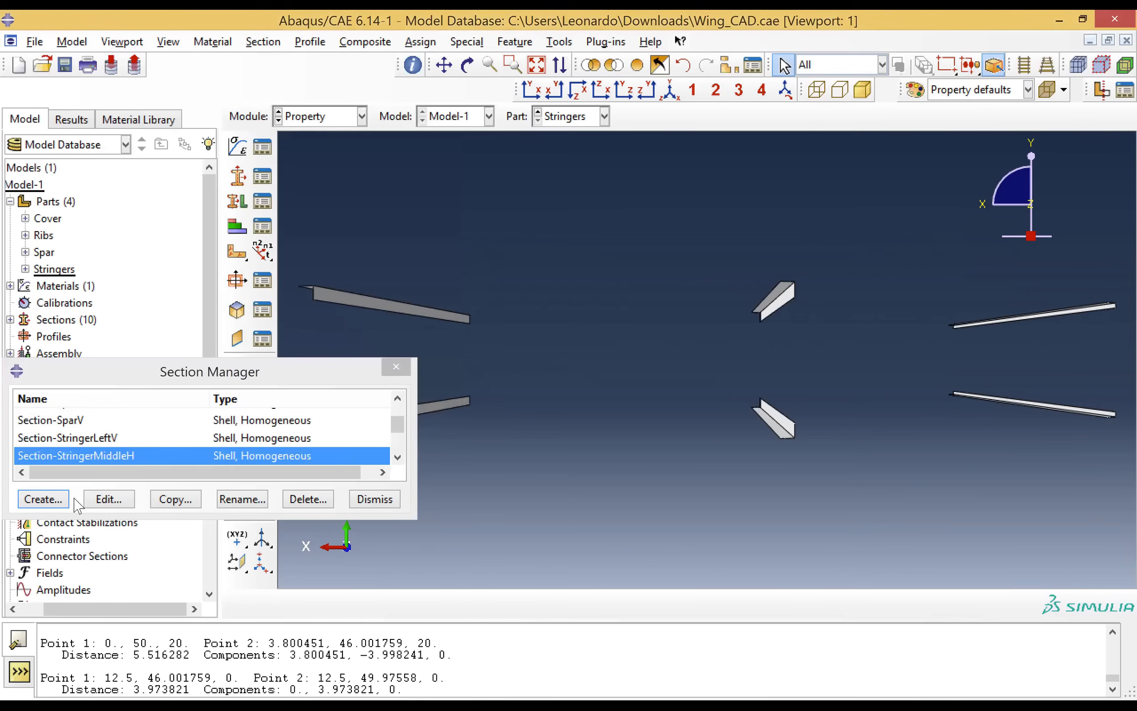
left_click(396, 367)
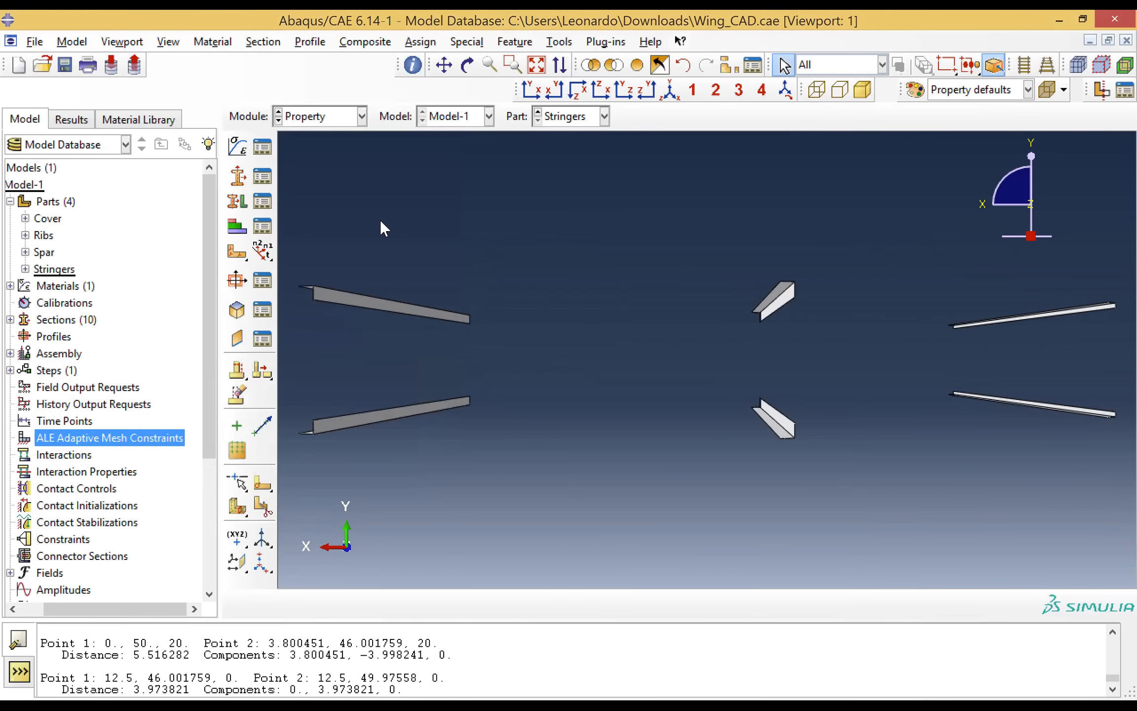
Step: Switch to the Cover part and choose all of its faces as the section assignment region, without creating a set
left_click(571, 121)
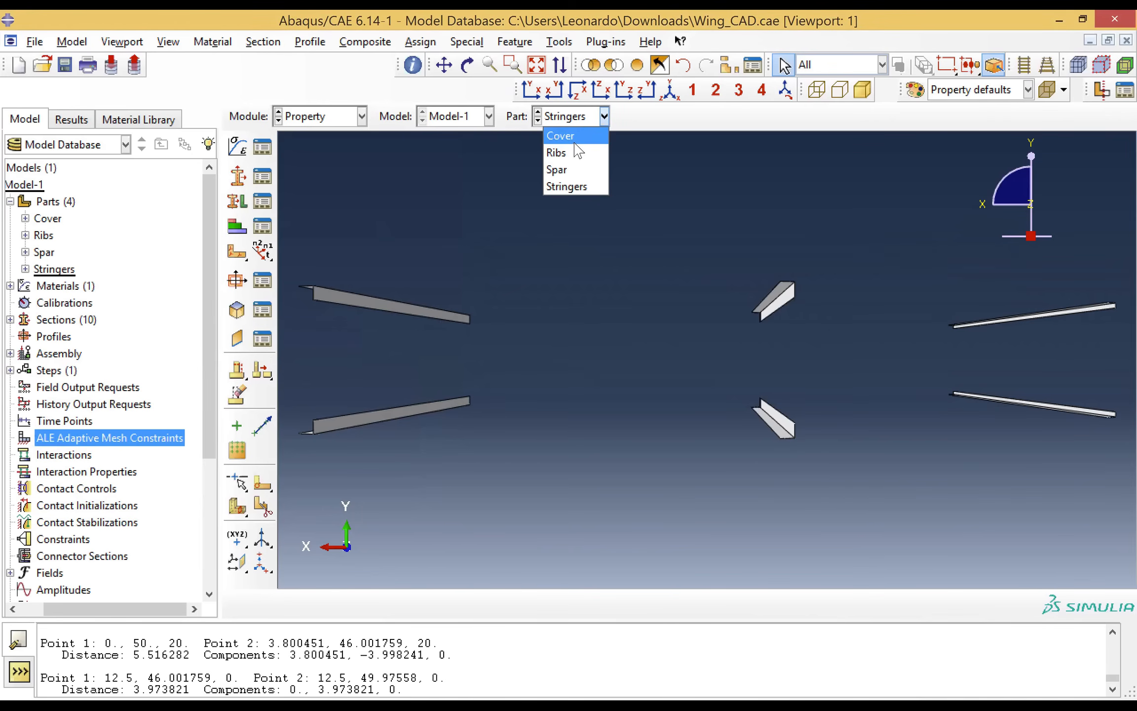
left_click(575, 141)
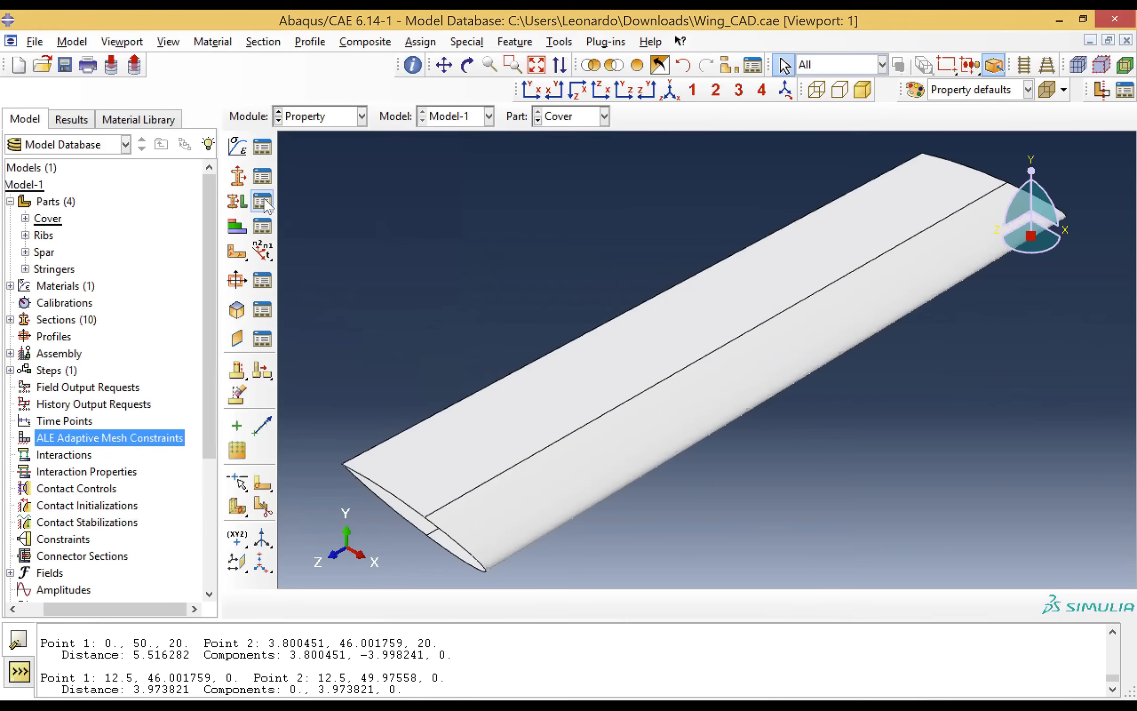
left_click(237, 202)
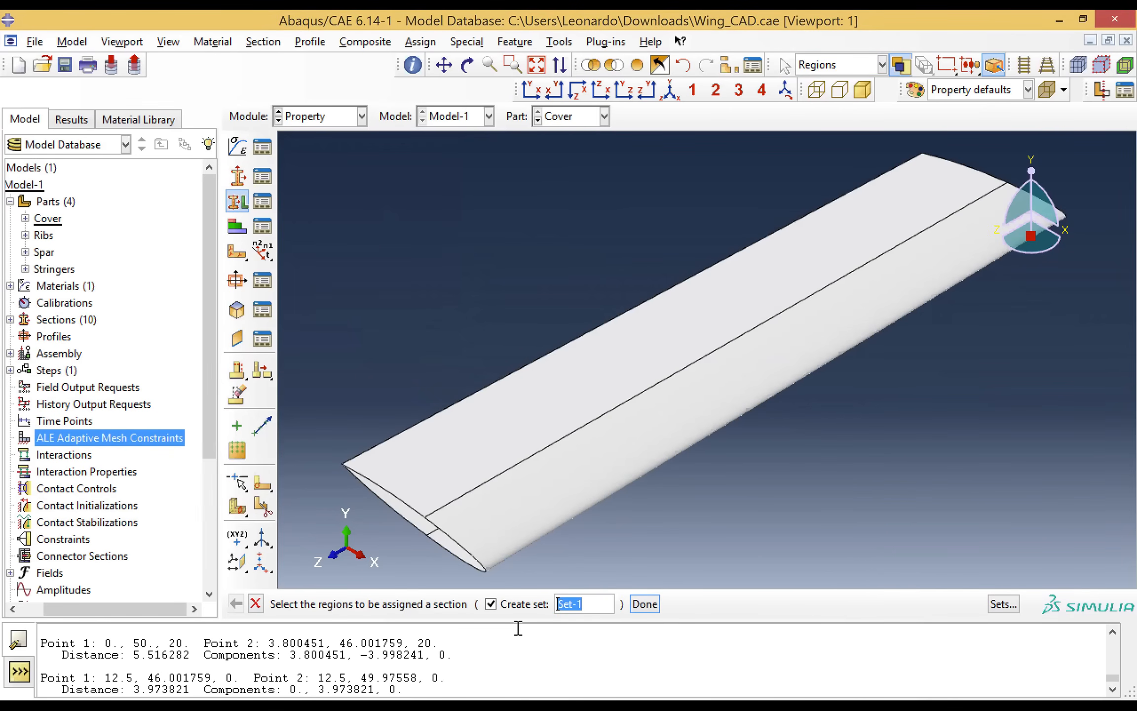
left_click(490, 603)
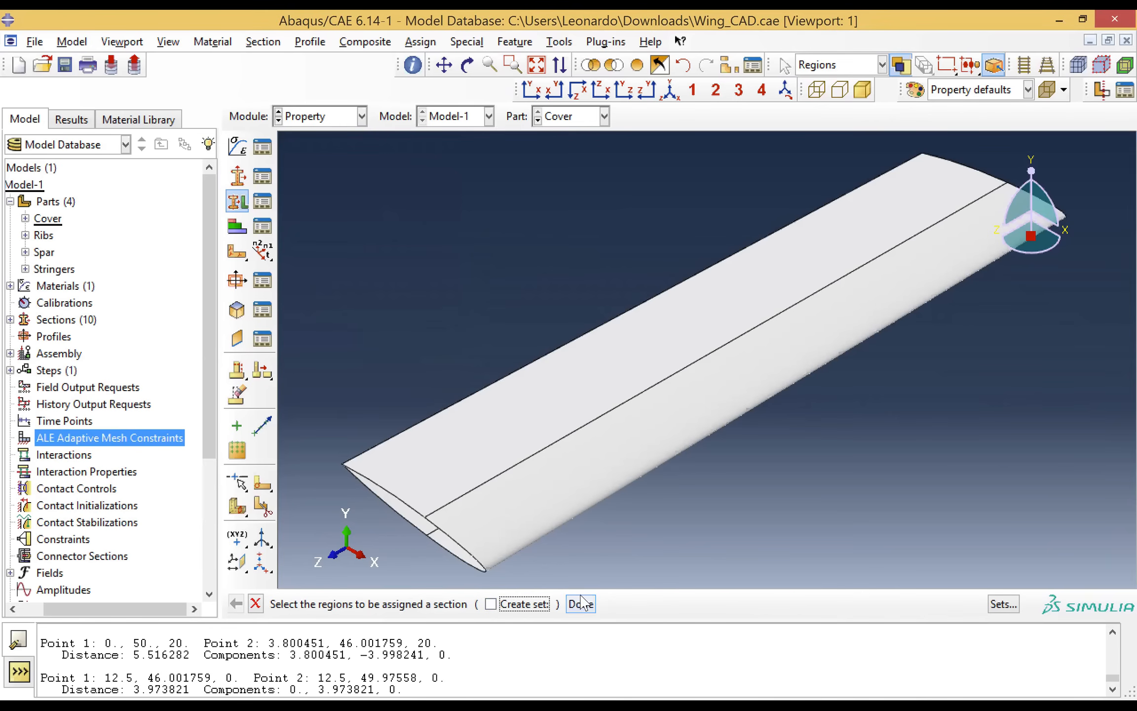
left_click(637, 355)
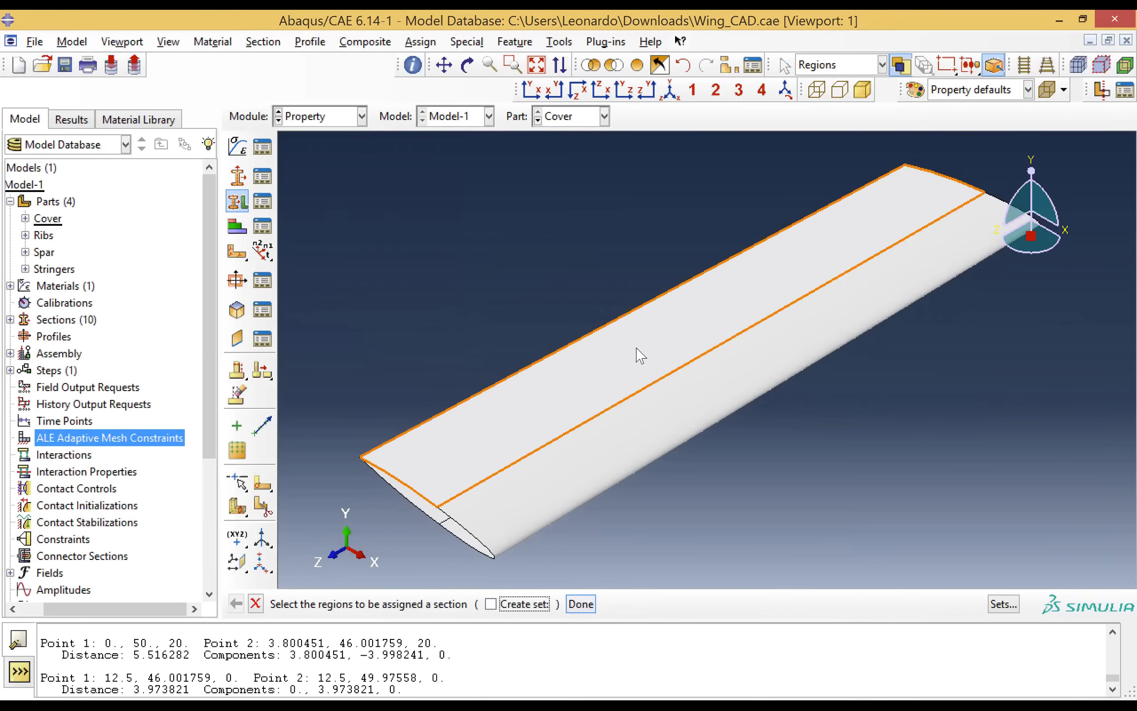
scroll(637, 353, "down", 3)
left_click_drag(904, 509, 904, 508)
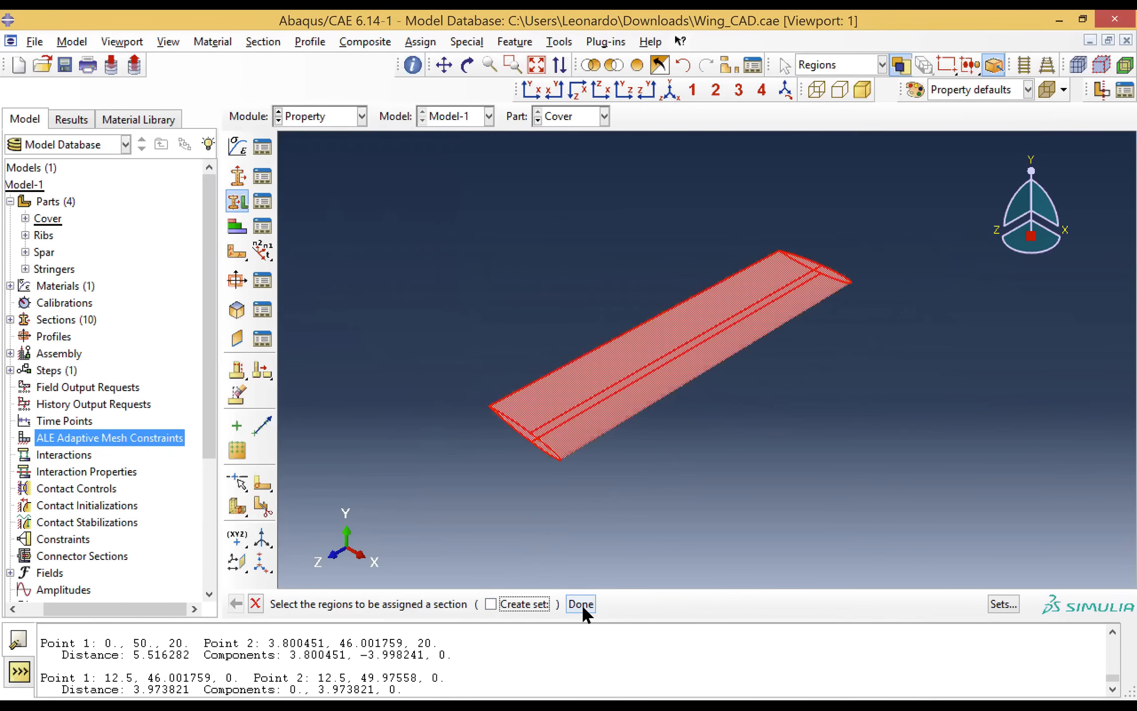
left_click(581, 603)
Step: Assign Section-Cover to the picked cover region with thickness from section and the shell offset defined as Top surface
left_click(387, 290)
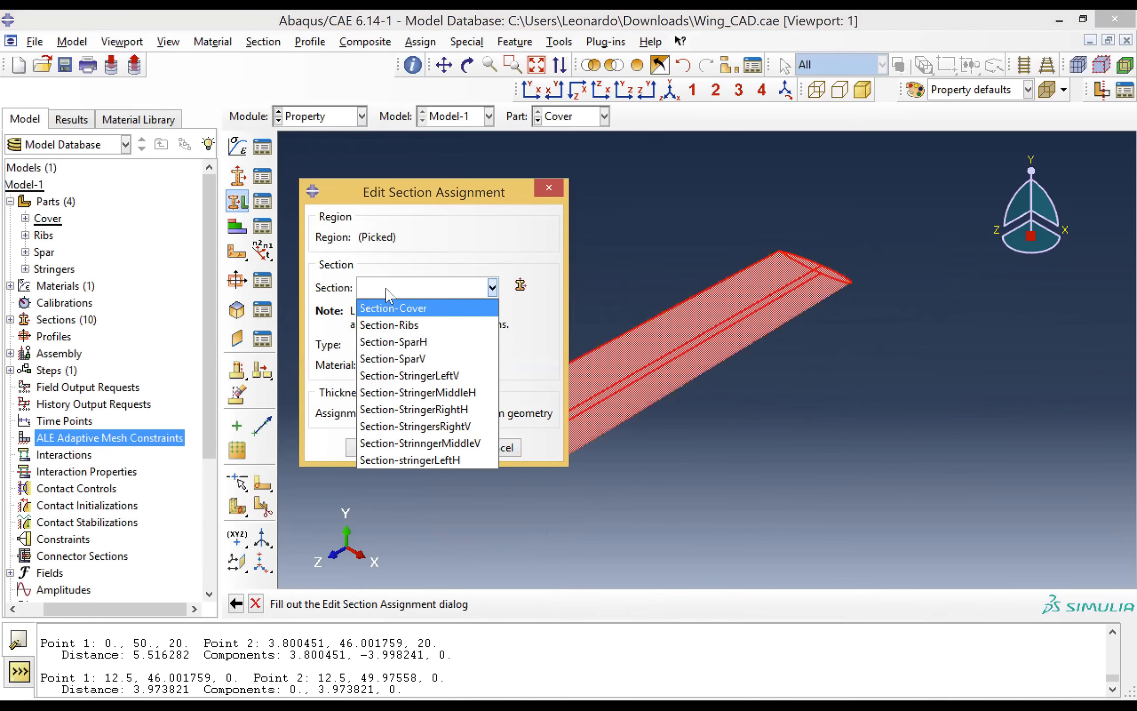
left_click(427, 311)
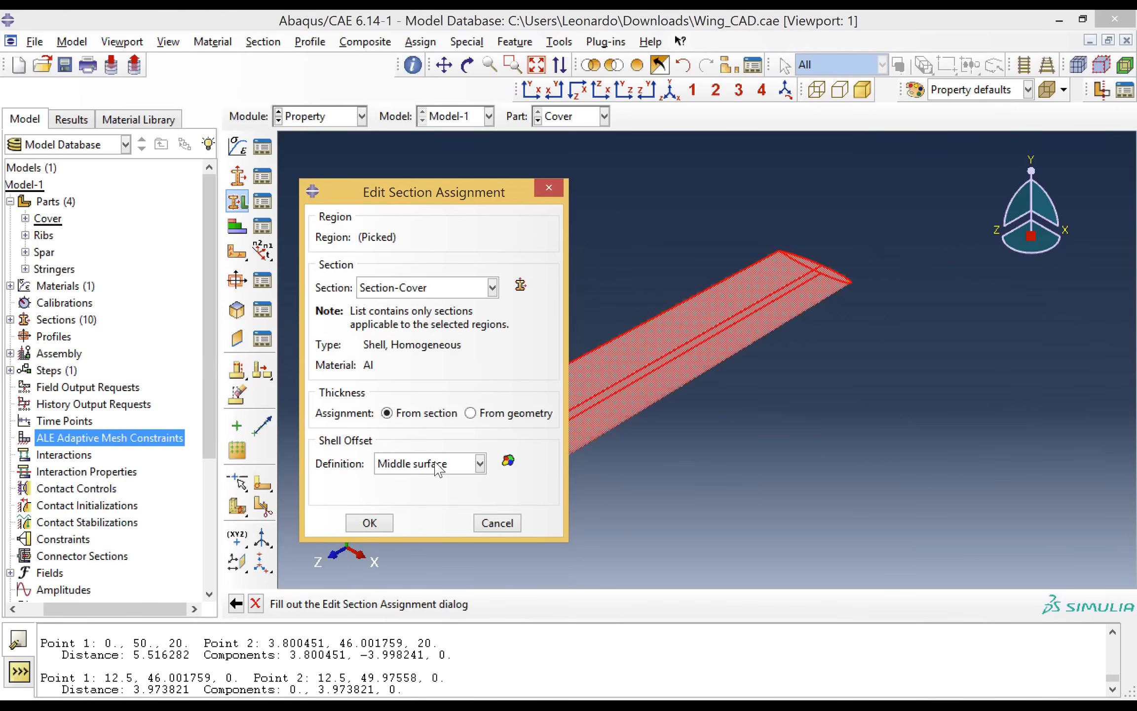
left_click(436, 468)
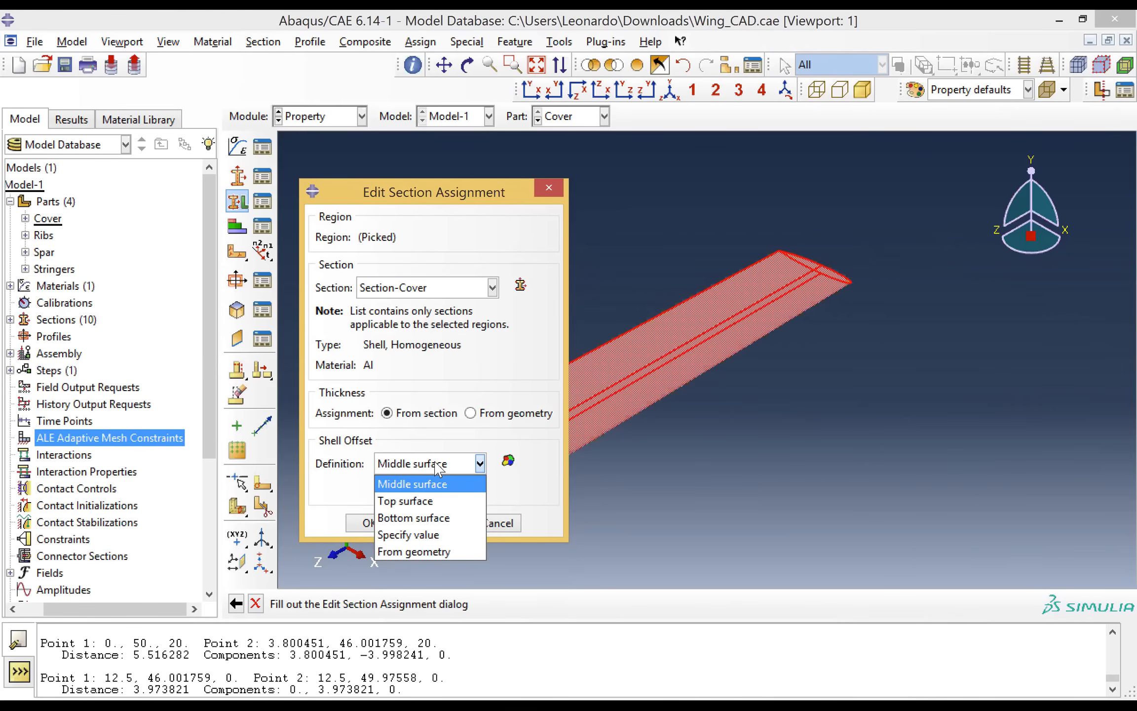
left_click(419, 500)
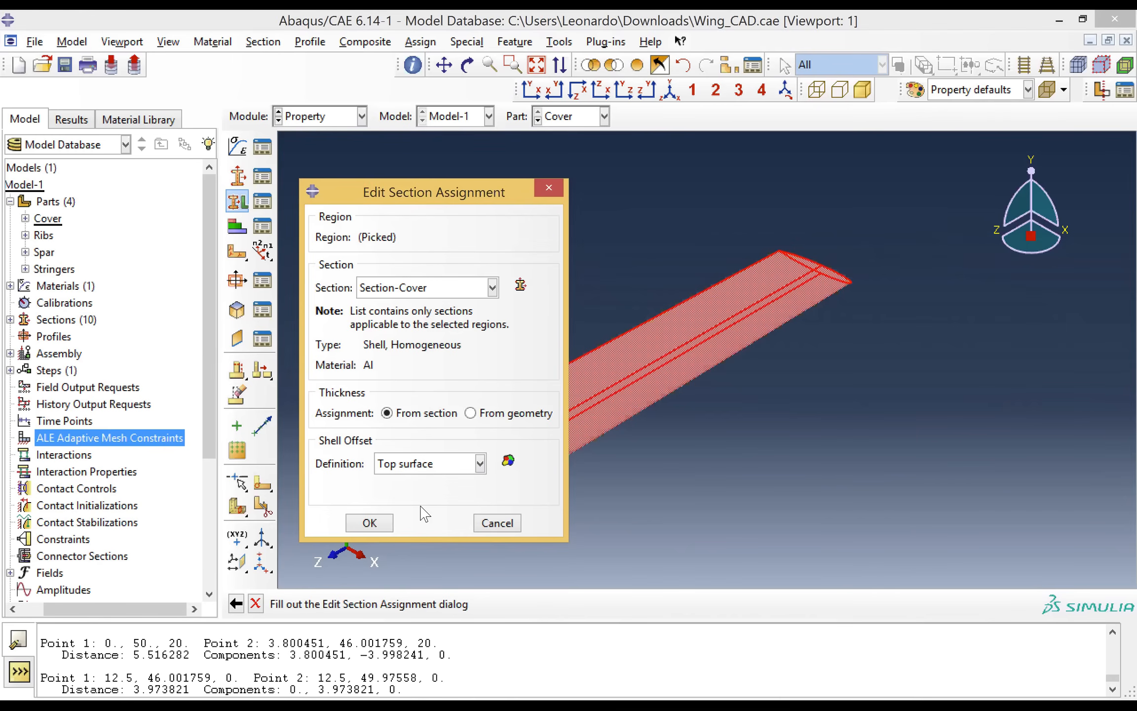
left_click(369, 523)
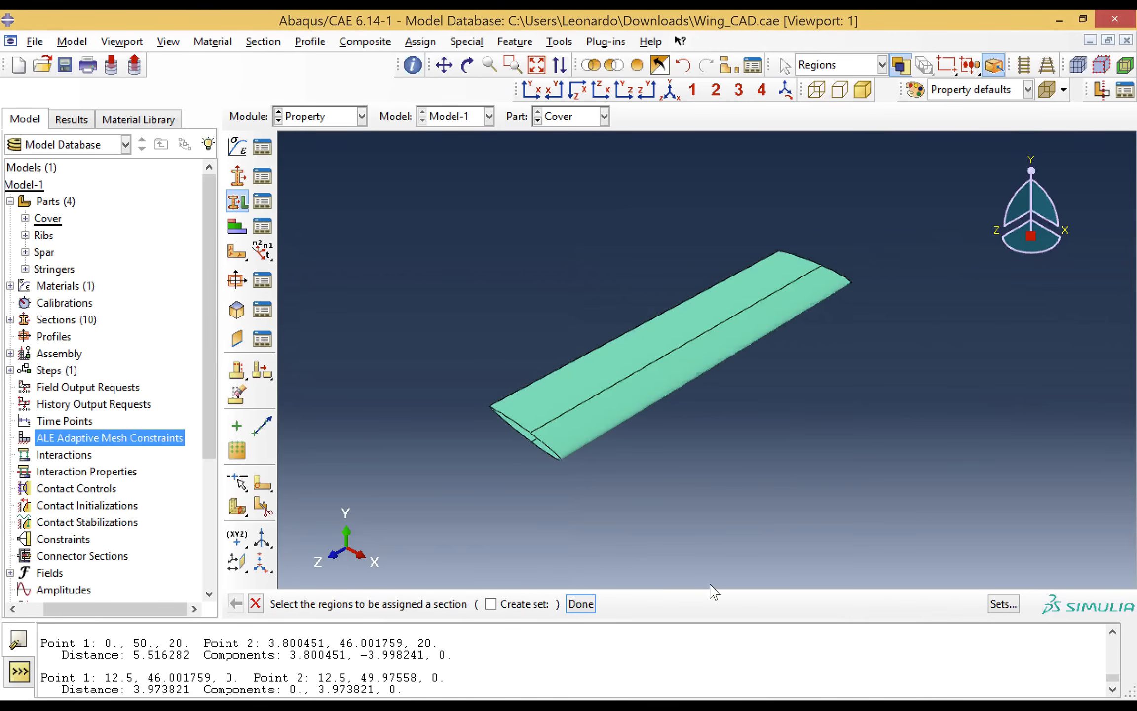
Step: End the section assignment on the Cover part and switch to the Ribs part
left_click(587, 607)
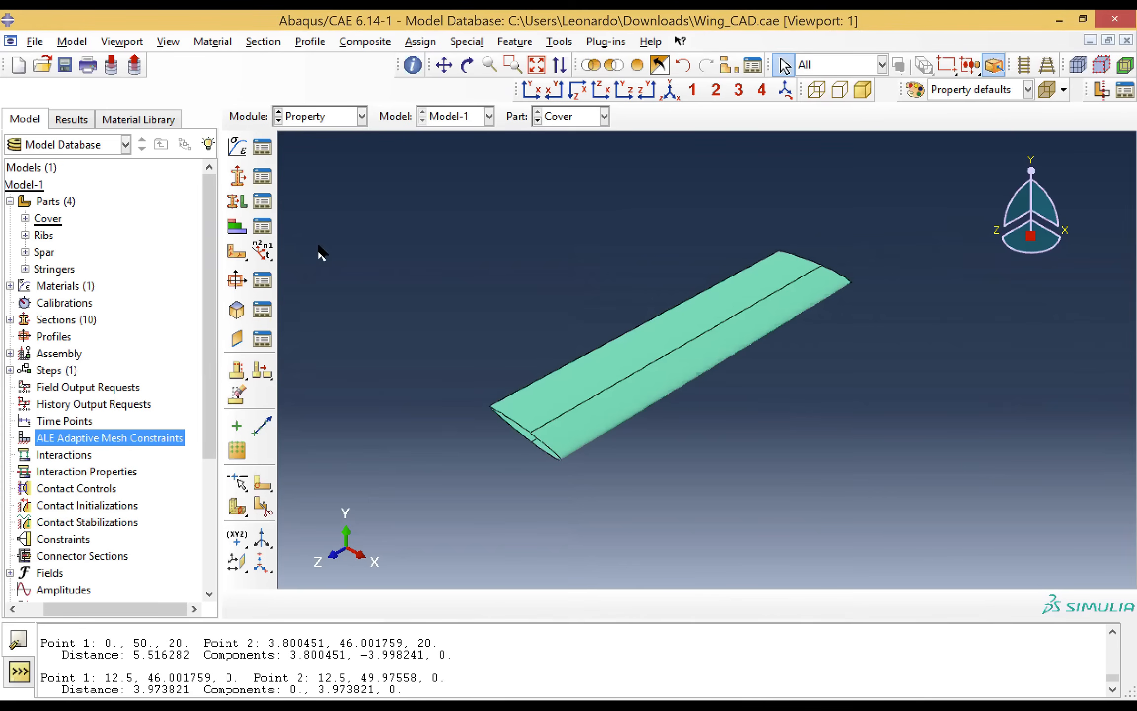
left_click(577, 119)
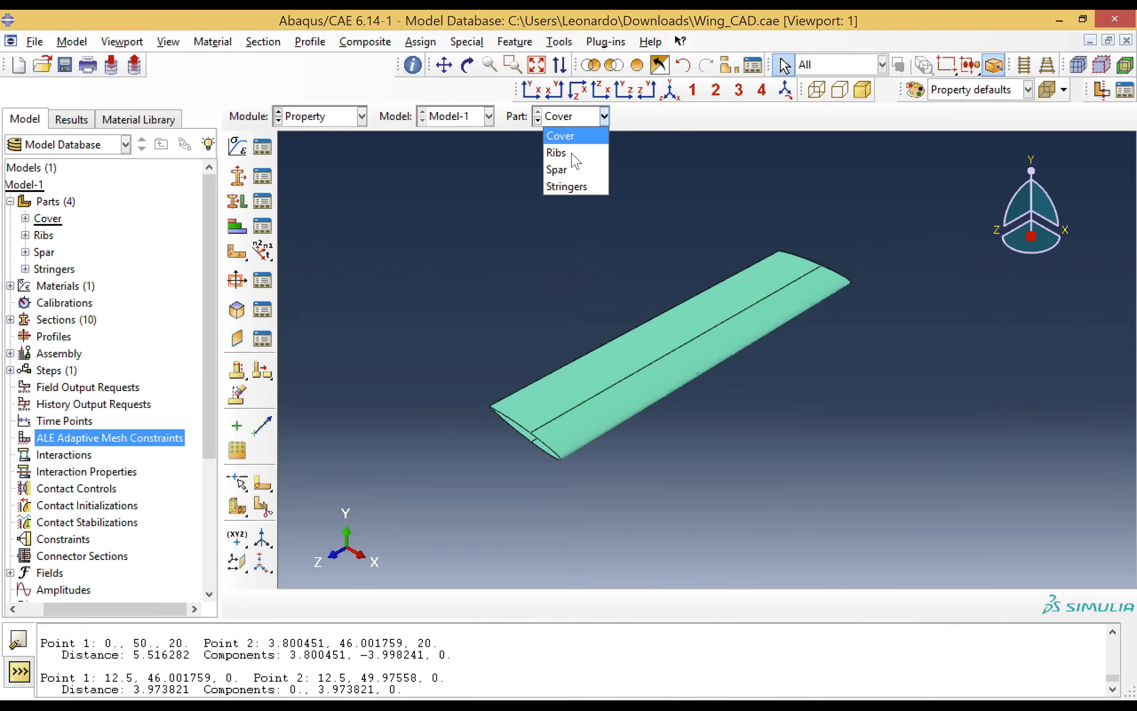
left_click(571, 153)
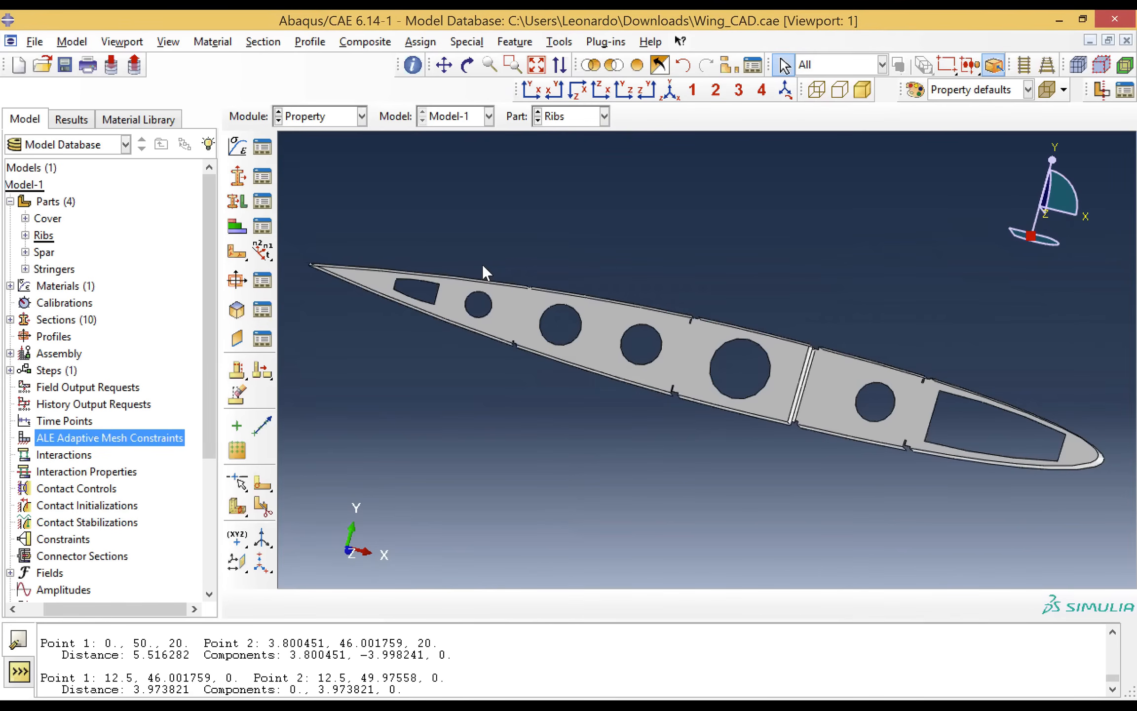
left_click(236, 208)
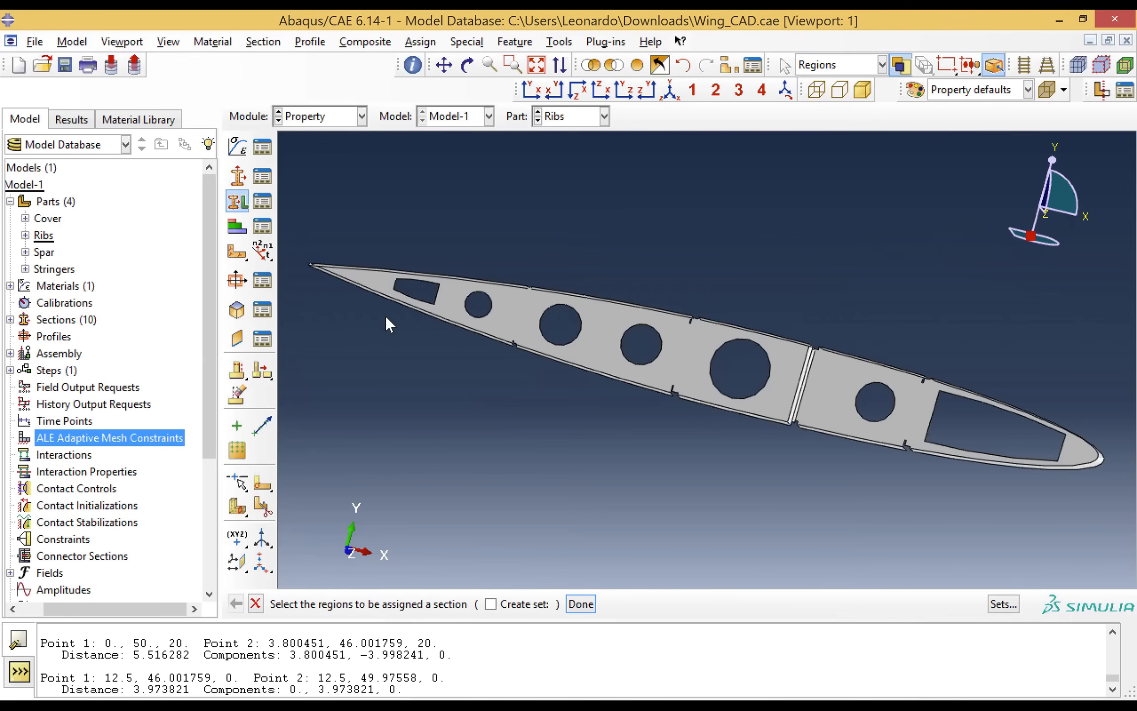
left_click_drag(287, 210, 1109, 531)
left_click(581, 604)
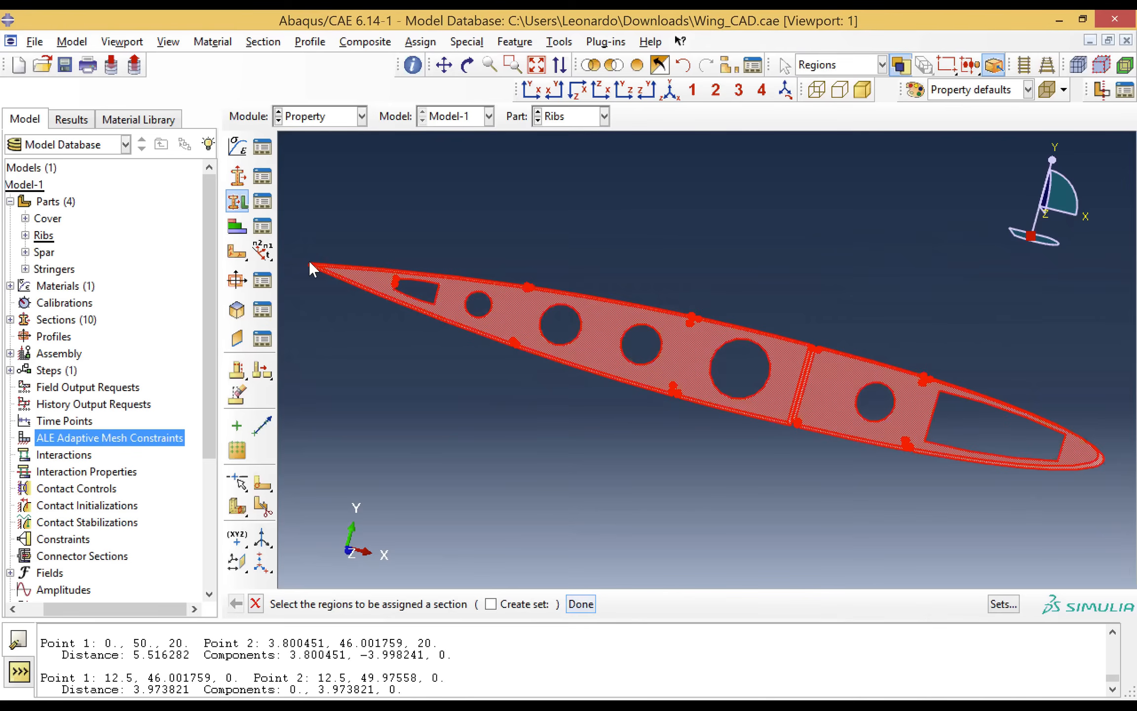
left_click(429, 288)
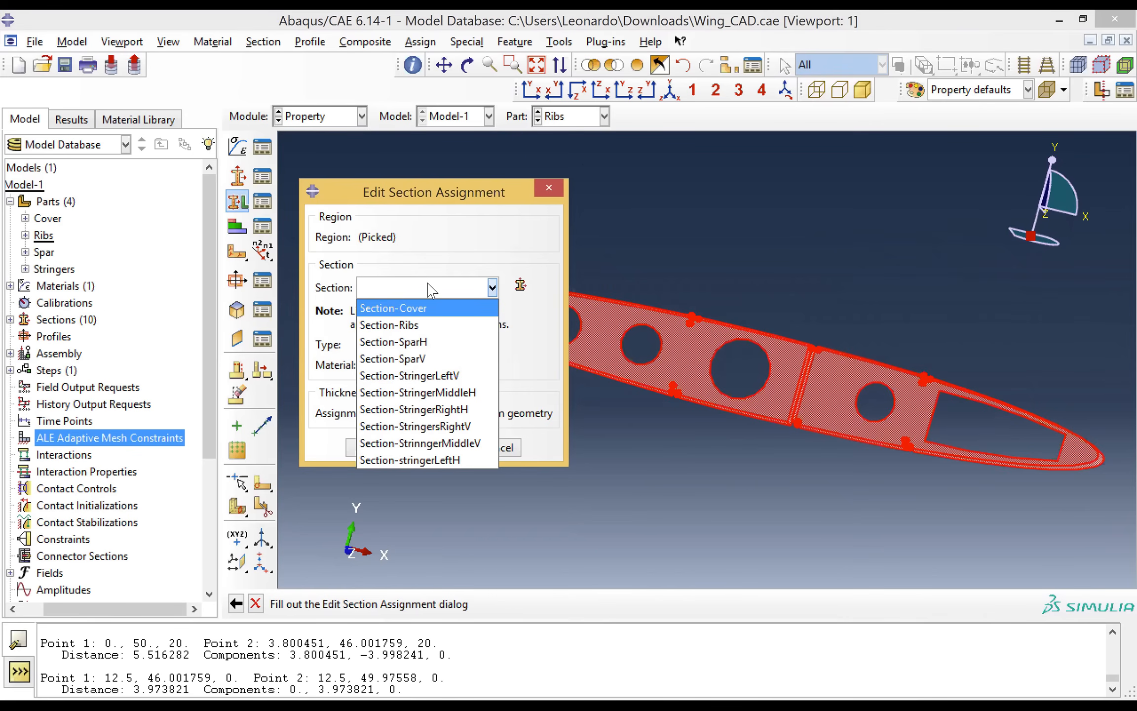
left_click(421, 326)
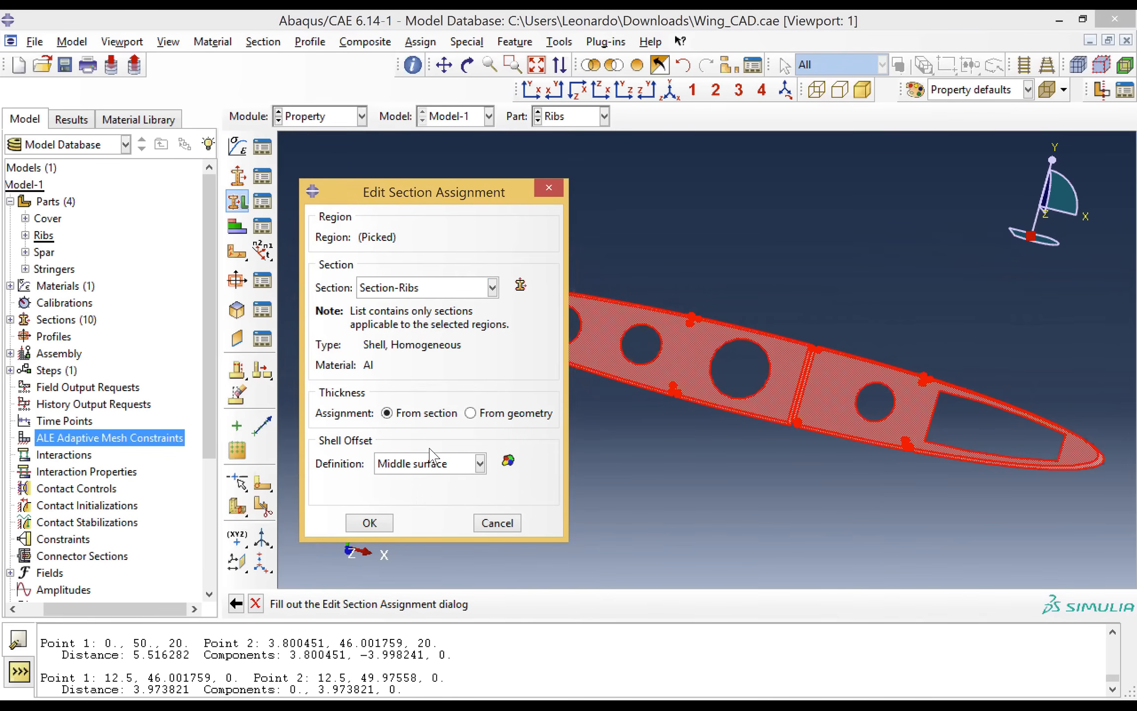
left_click(503, 523)
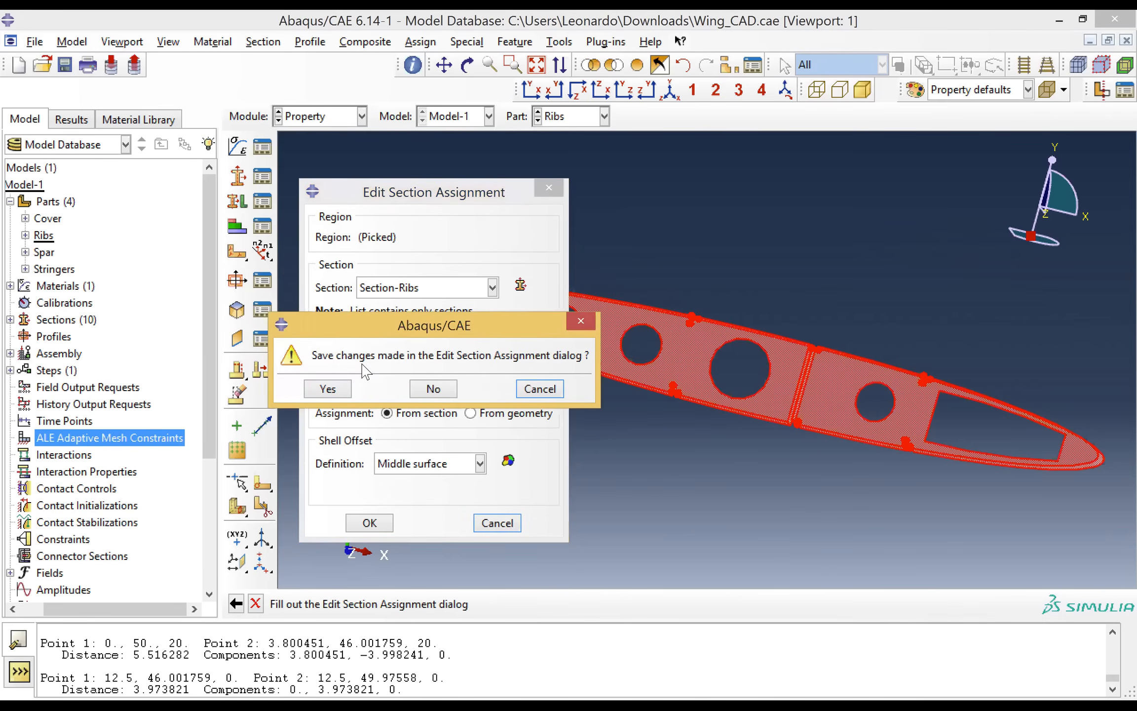
left_click(442, 397)
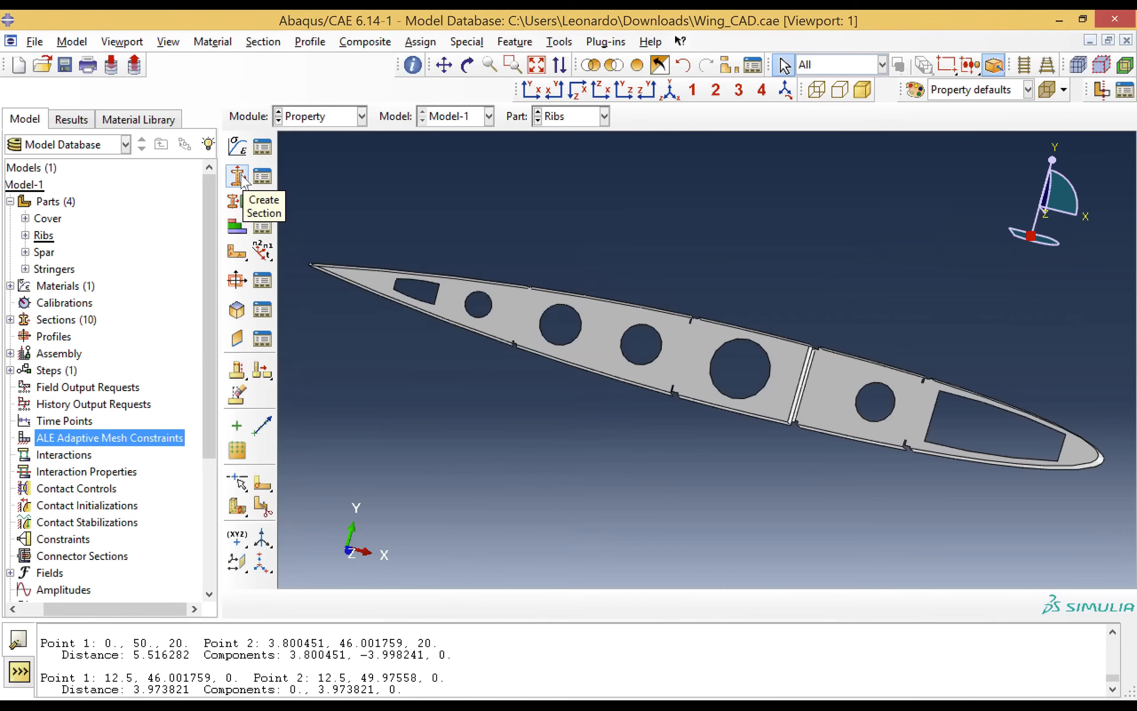
Step: Create a homogeneous shell section named Section-RibsH with a shell thickness of 2.5 and material Al
left_click(238, 175)
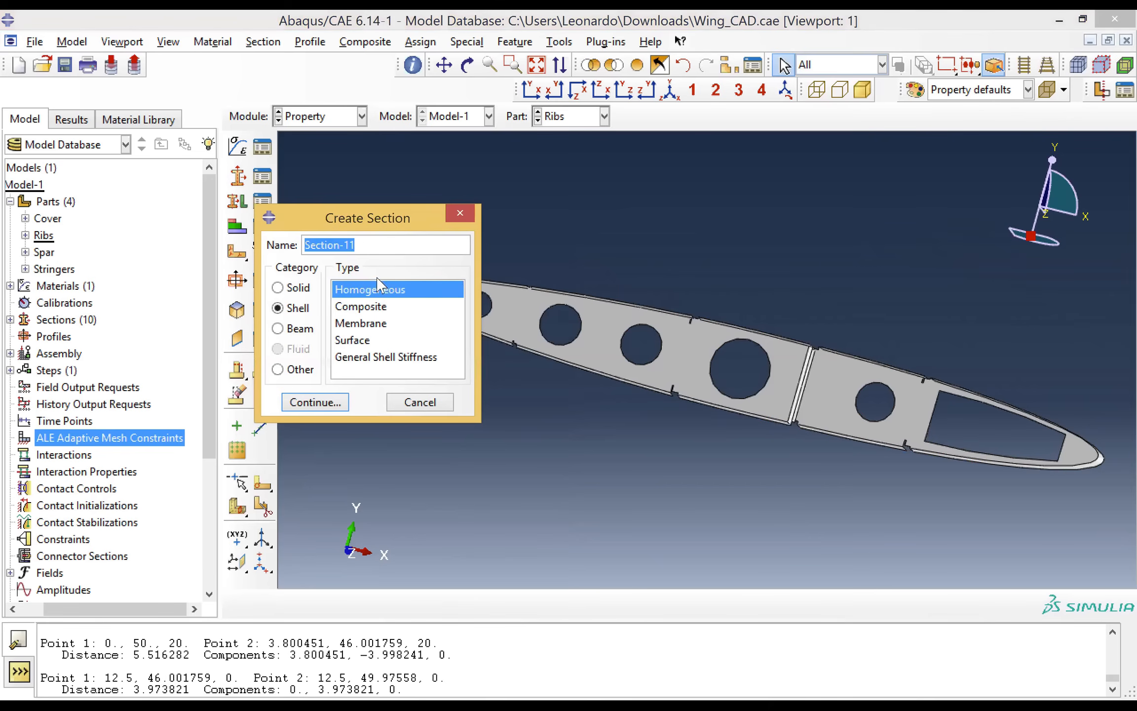
left_click(368, 247)
key("BackSpace")
key("BackSpace")
type("Rib")
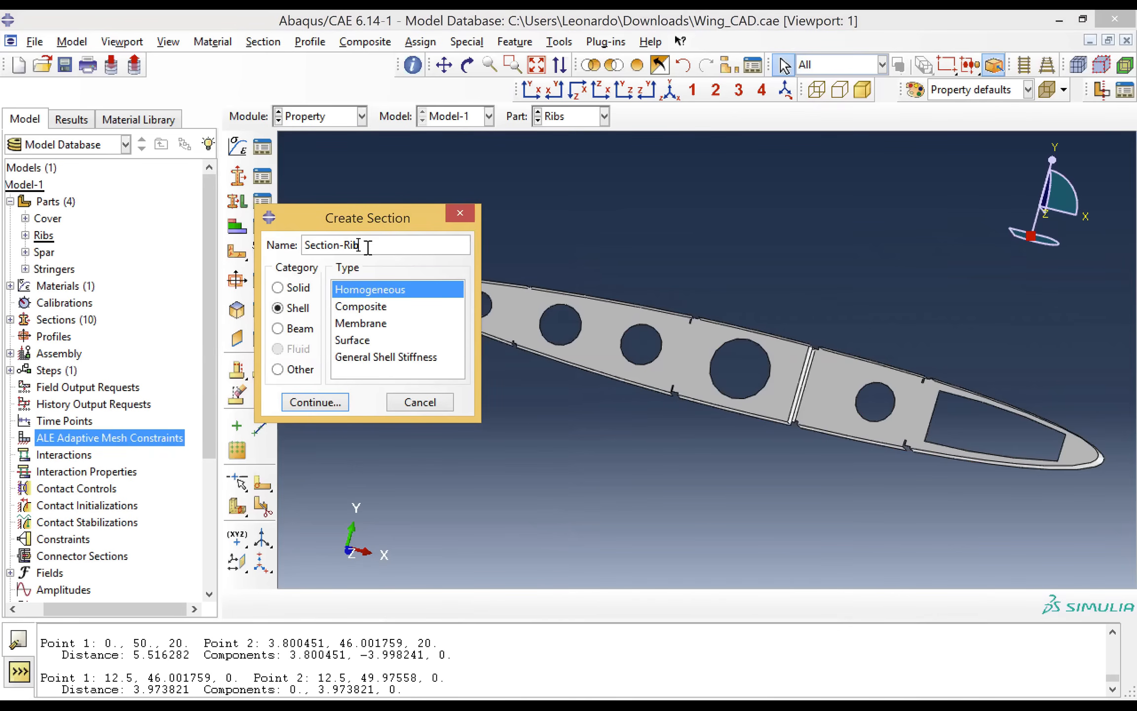
type("sR")
left_click(325, 402)
left_click(248, 245)
type("2.5")
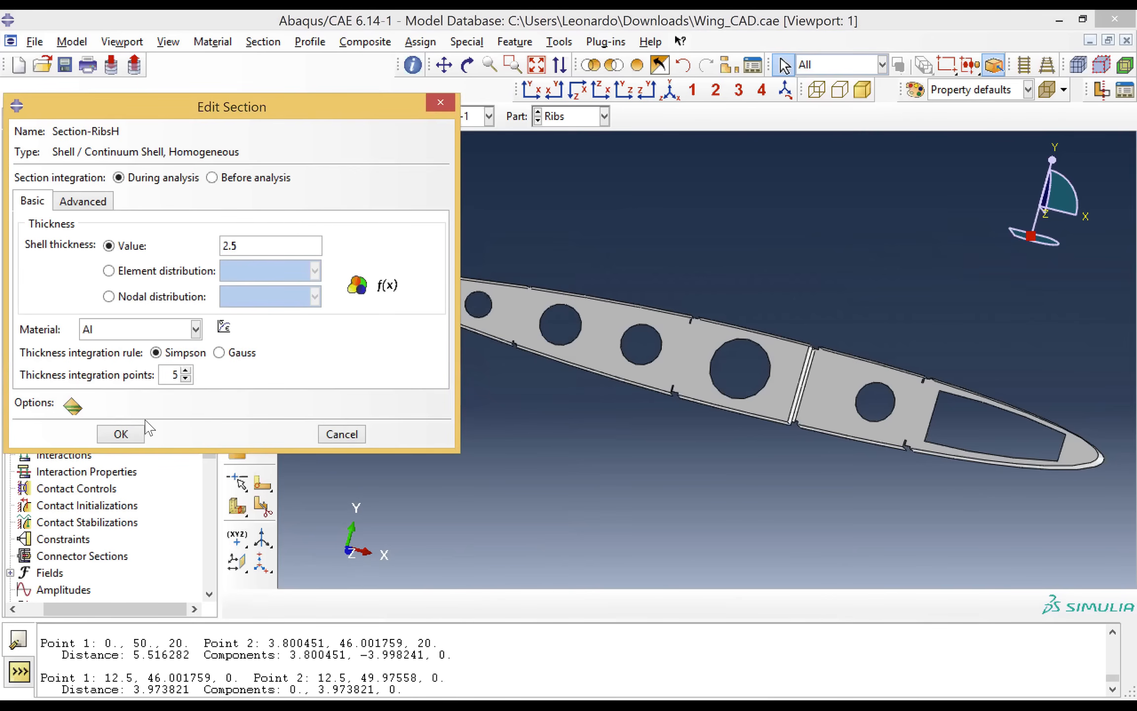
left_click(121, 434)
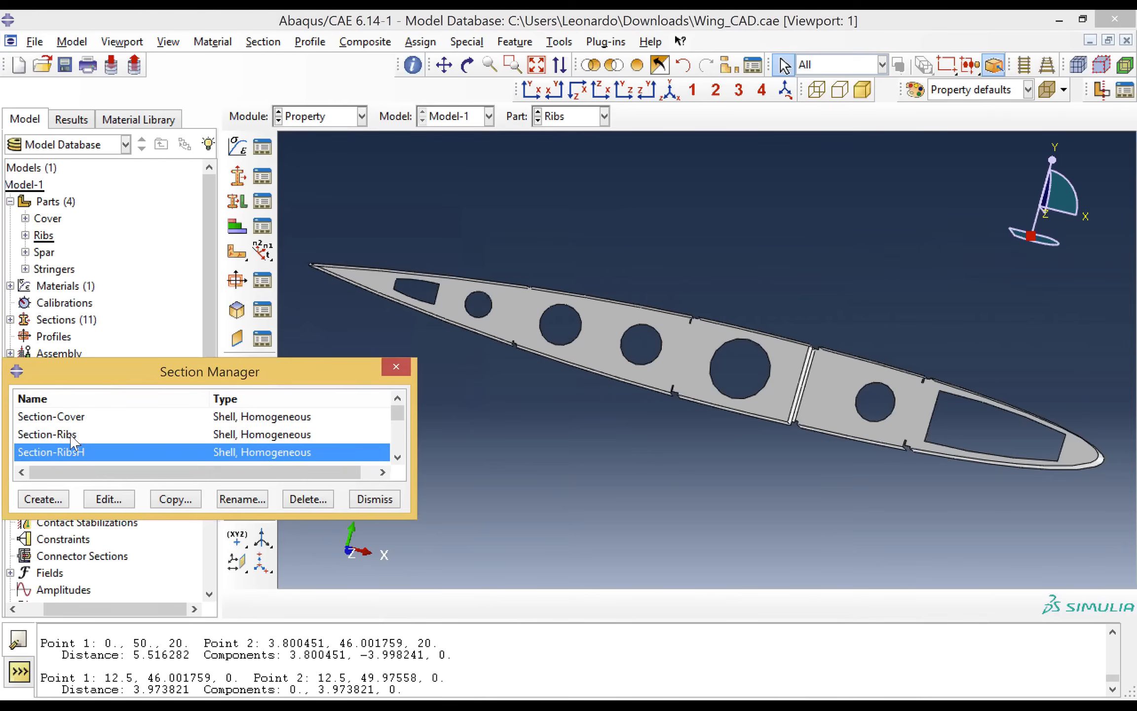
Step: Rename the section Section-Ribs to Section-RibsV and close the Section Manager
left_click(70, 435)
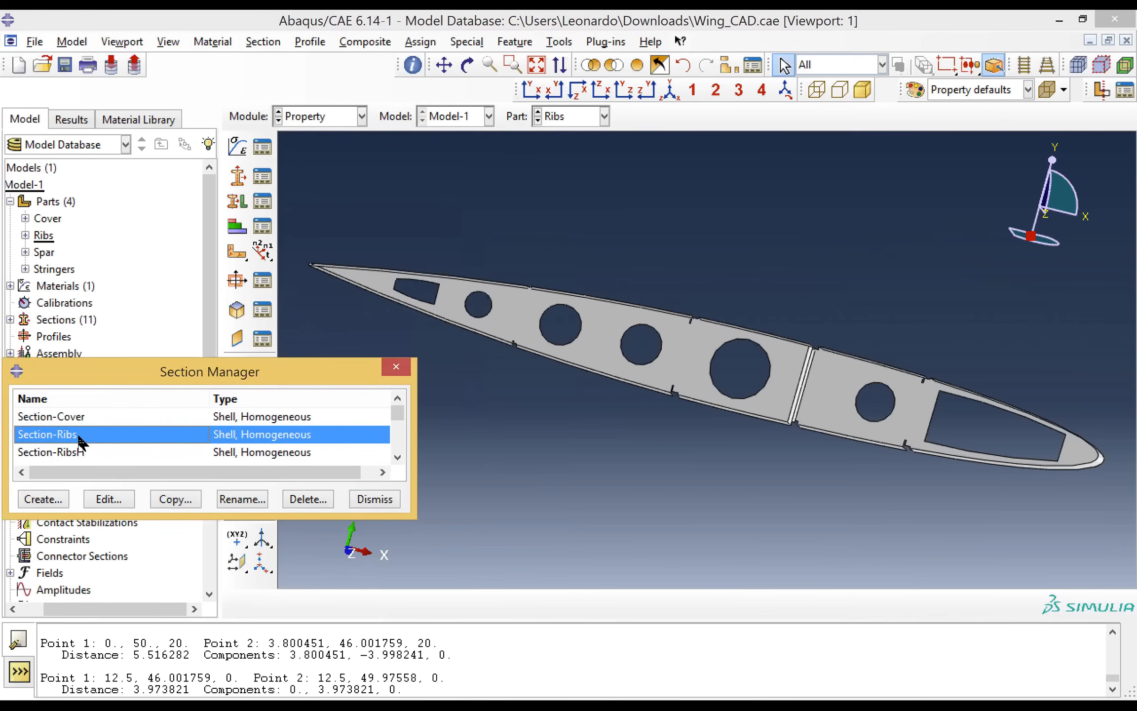
left_click(237, 500)
left_click(103, 205)
type("V")
left_click(58, 239)
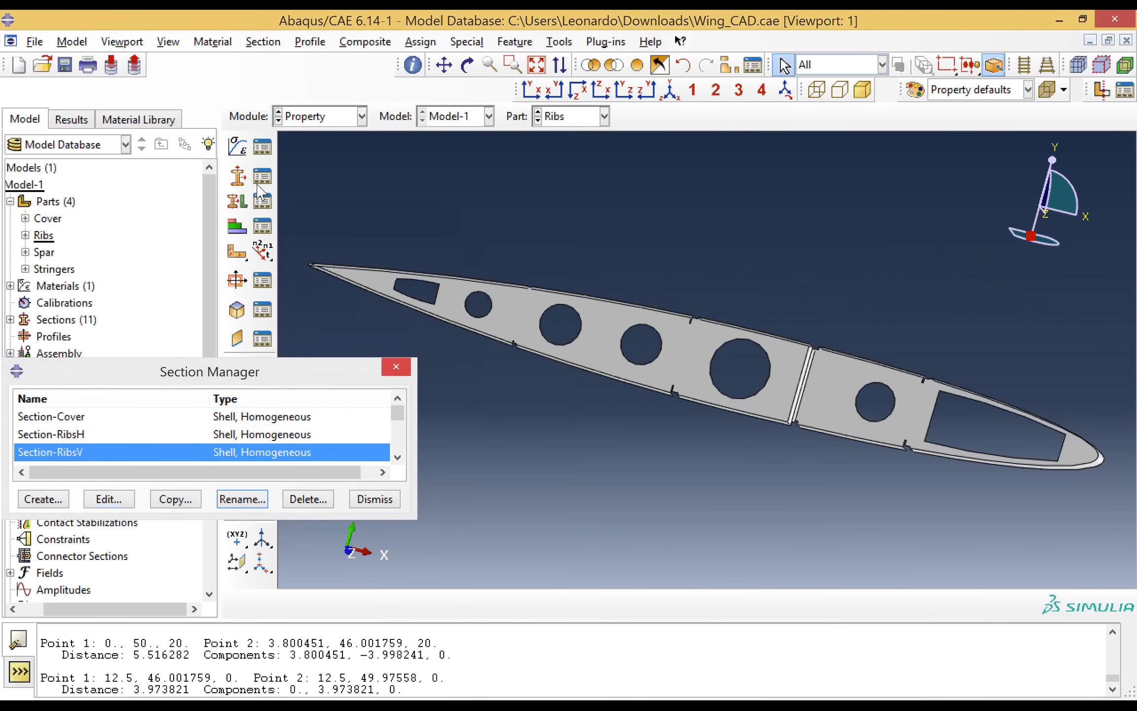
left_click(396, 367)
left_click(238, 202)
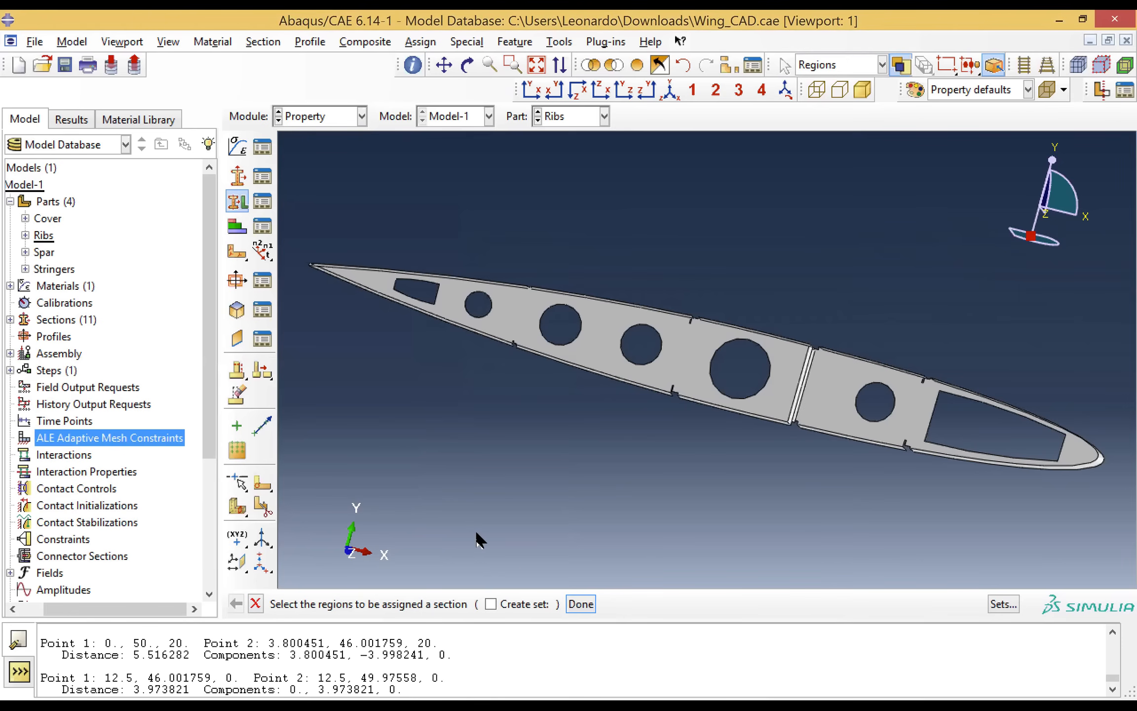
left_click_drag(297, 181, 1109, 530)
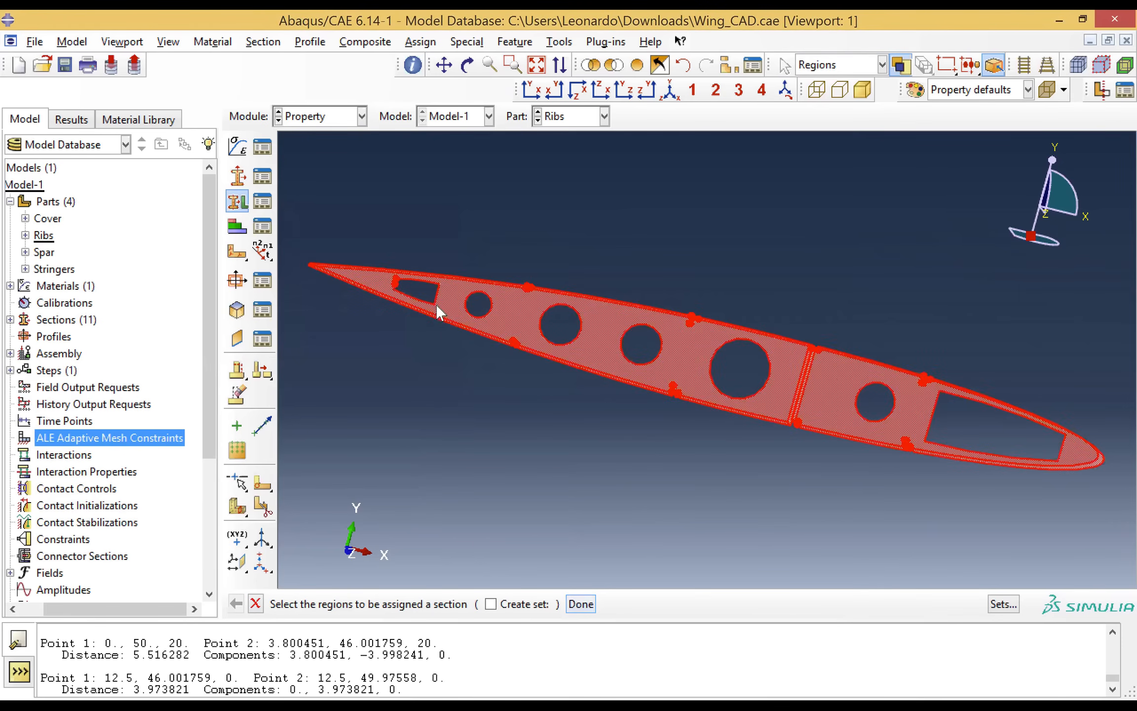
middle_click(446, 332)
left_click(429, 290)
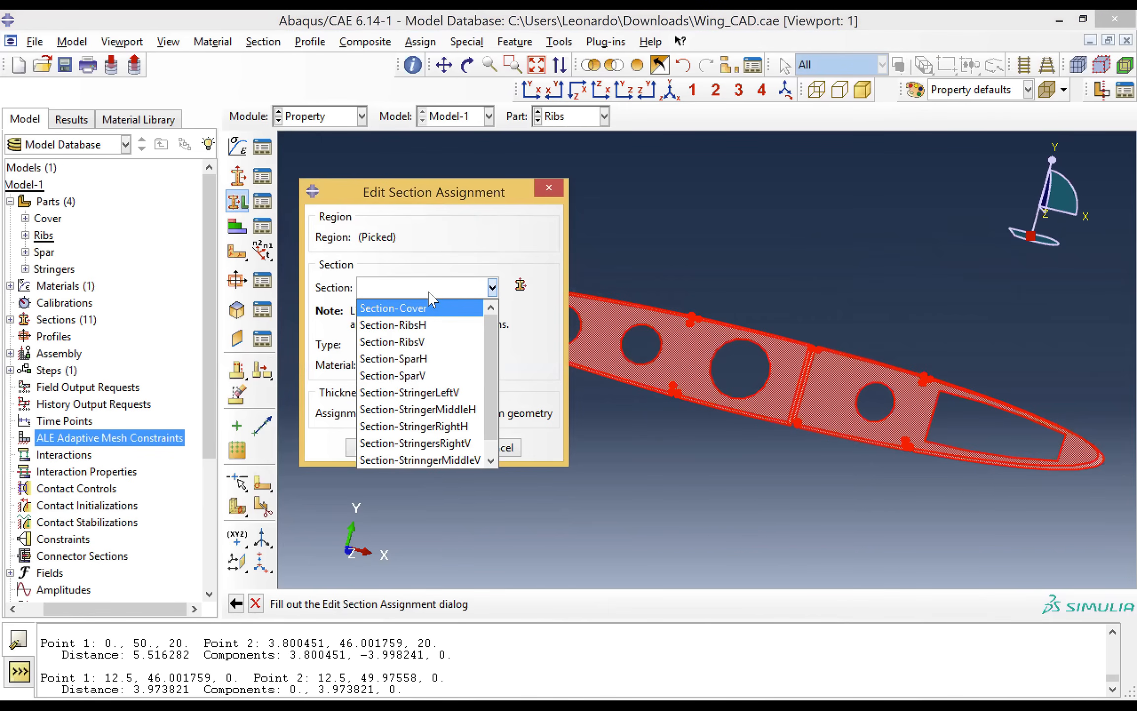
left_click(435, 343)
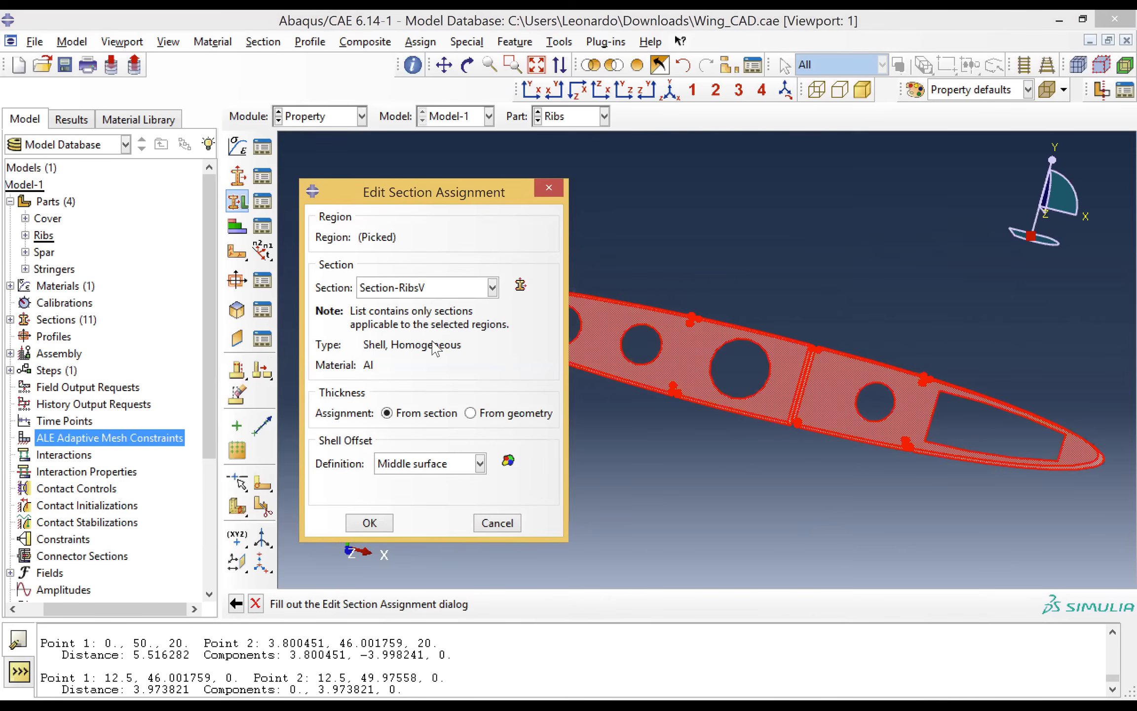
left_click(445, 475)
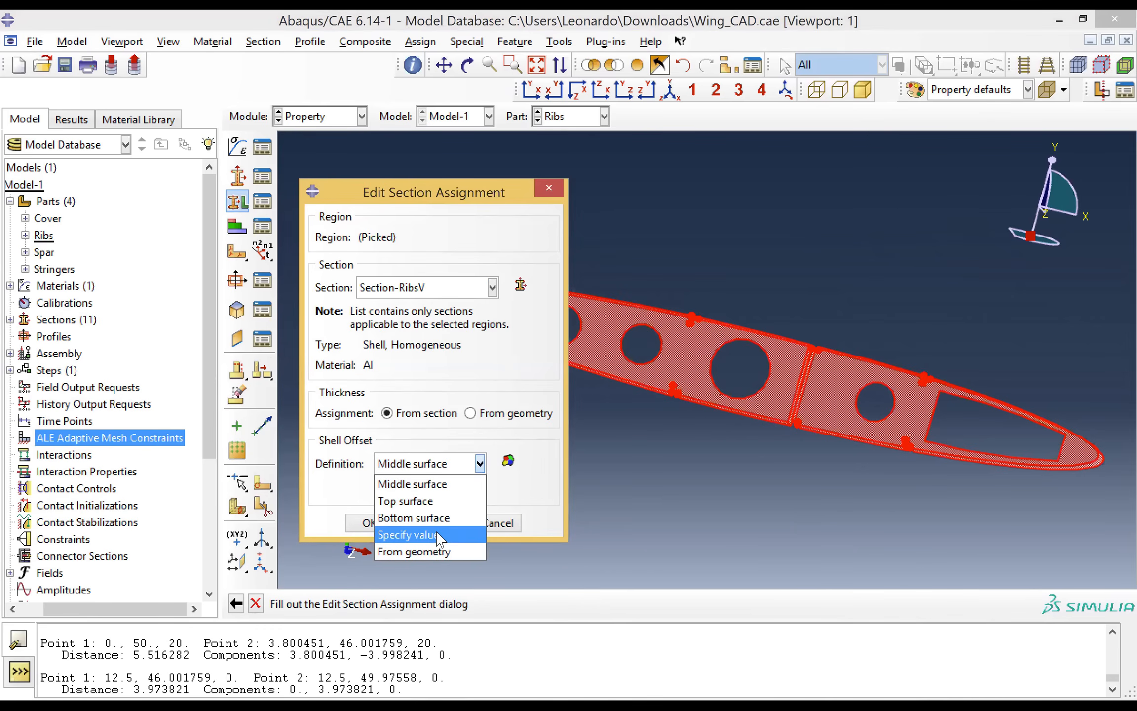
left_click(424, 518)
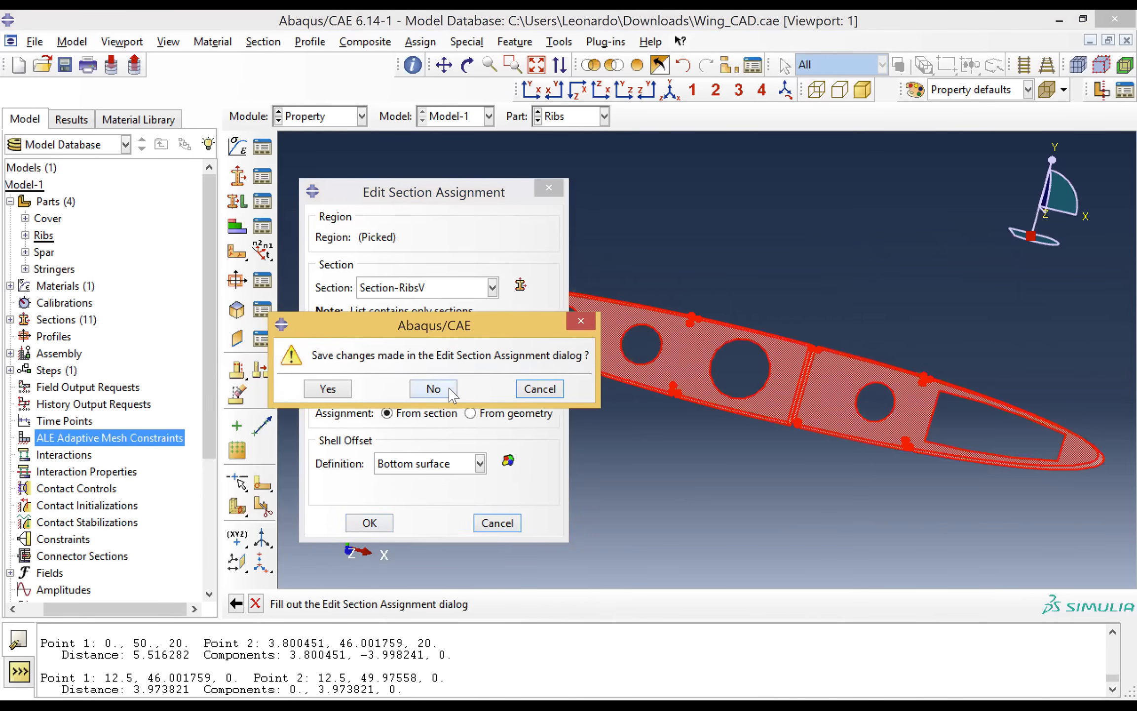
left_click(433, 389)
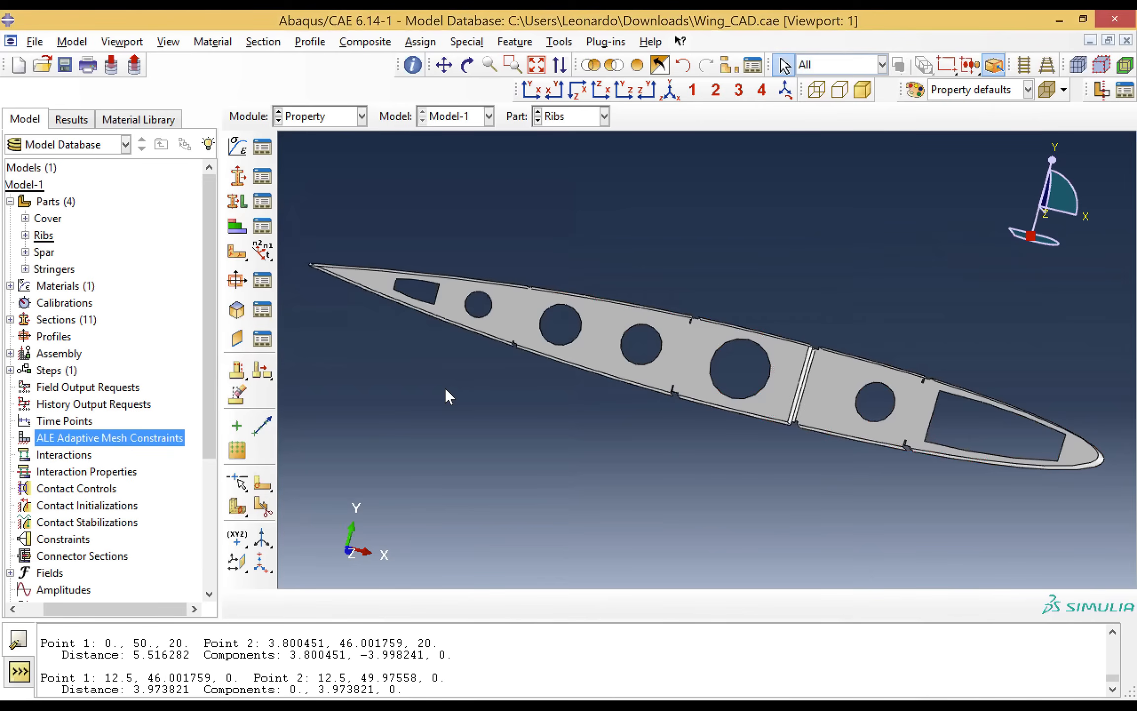
Step: Assign Section-RibsV to the rib's two large vertical web faces, with the shell offset defined at the bottom surface
left_click(237, 202)
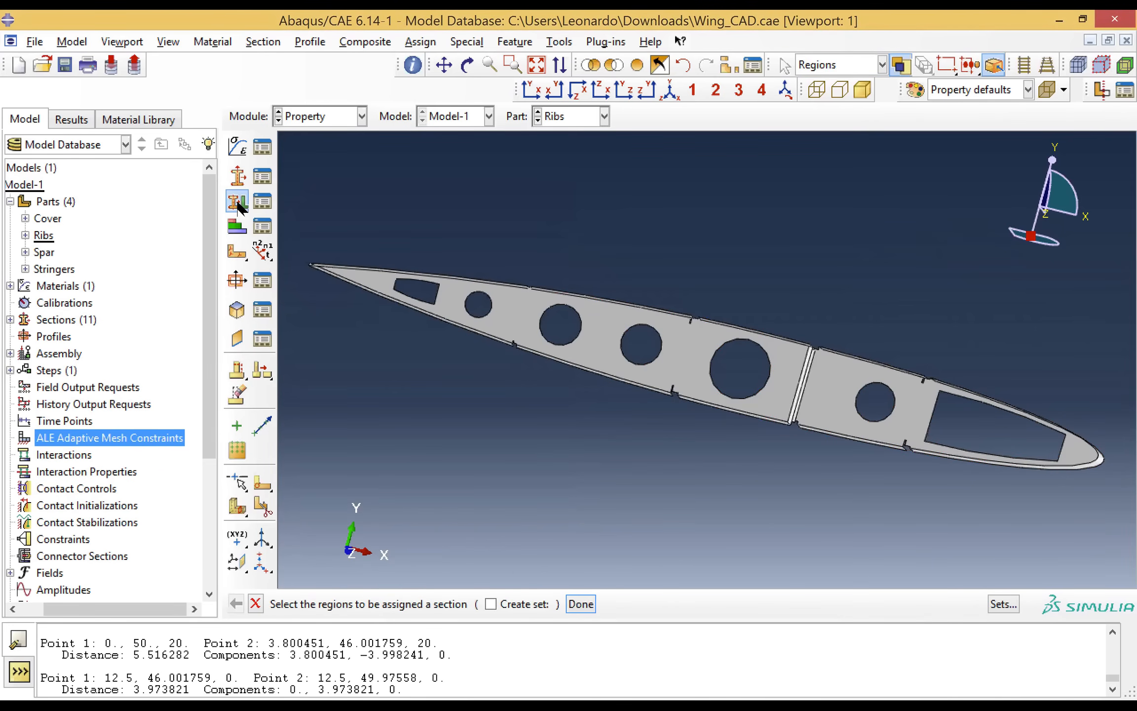
left_click(611, 348)
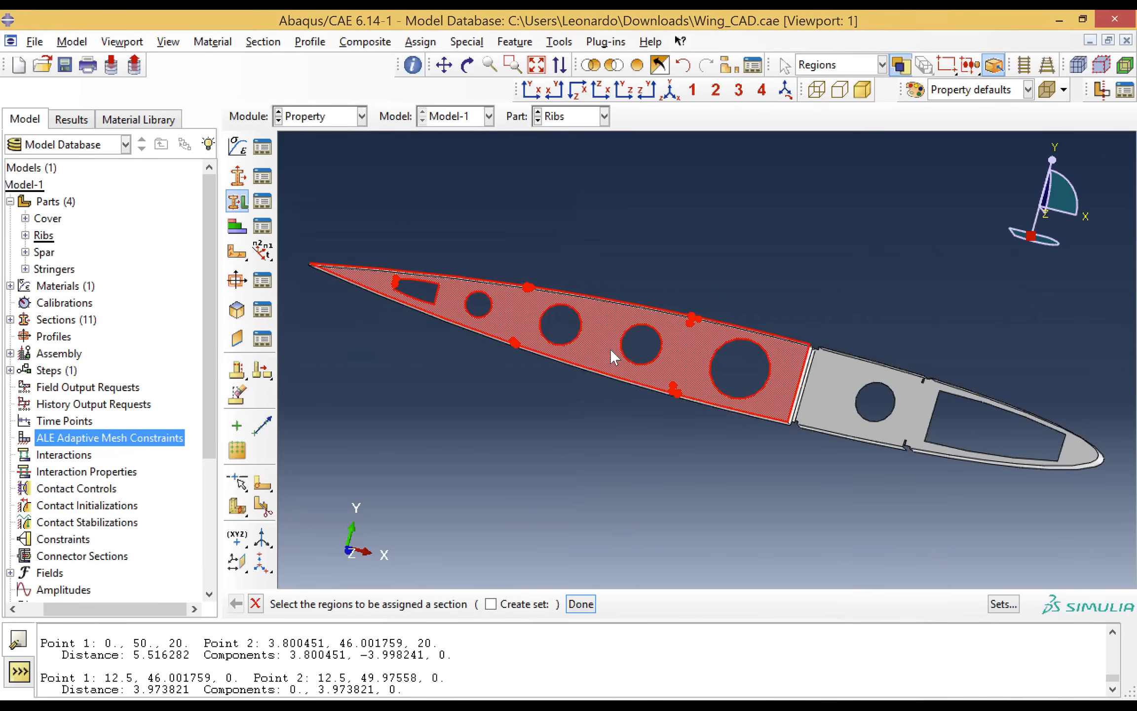
left_click(842, 393, "shift")
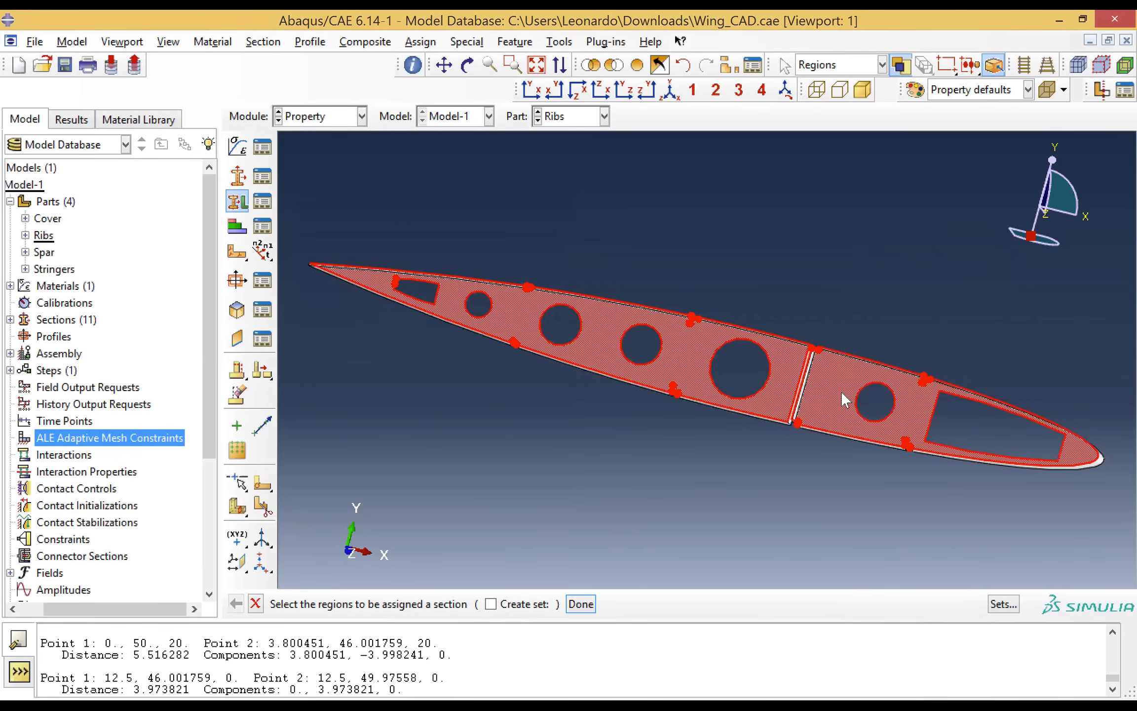
left_click(512, 64)
left_click_drag(793, 322, 849, 511)
left_click_drag(630, 157, 739, 498)
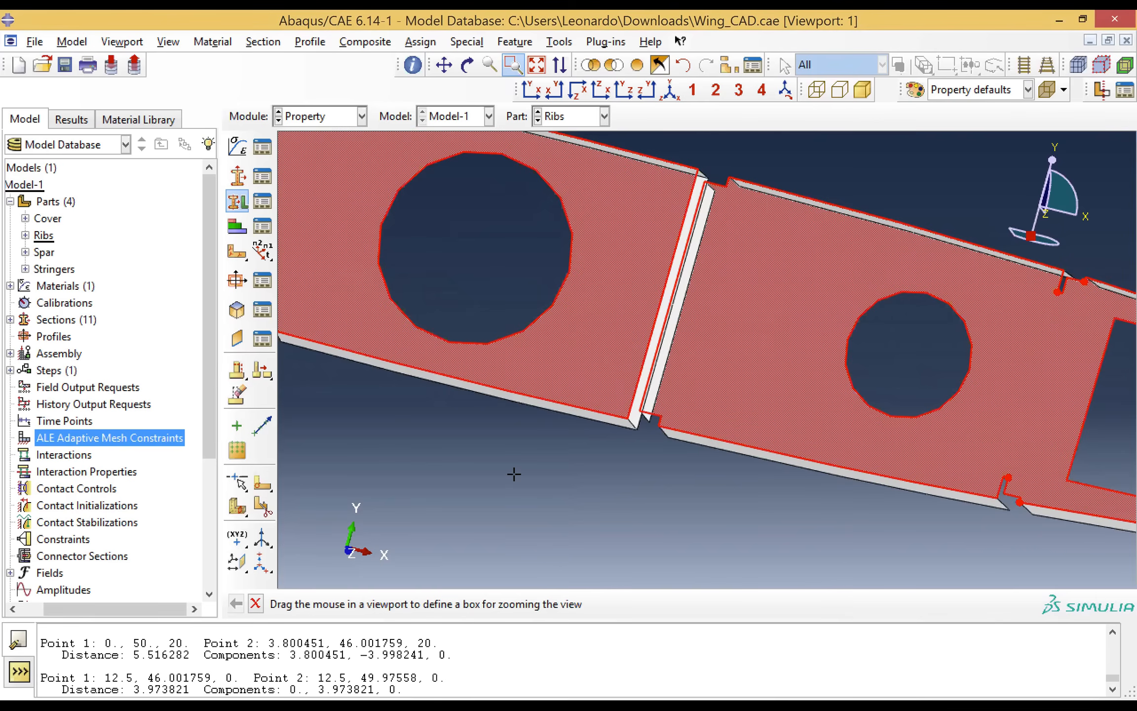
left_click(512, 66)
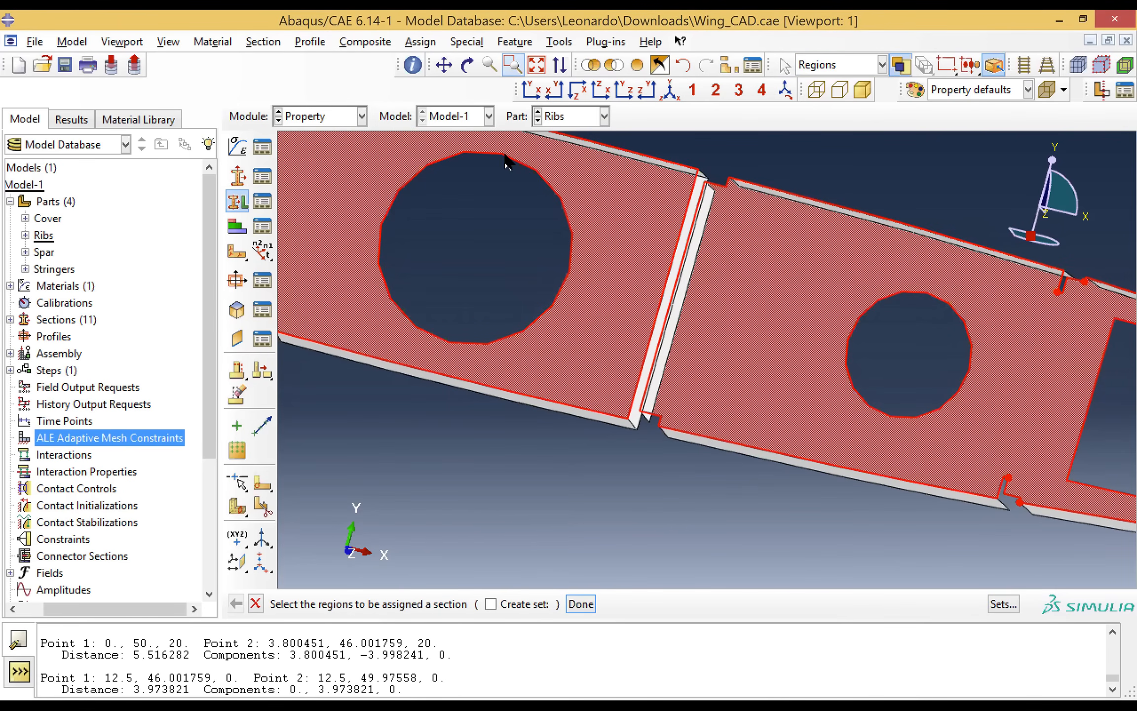
left_click(581, 604)
left_click(374, 289)
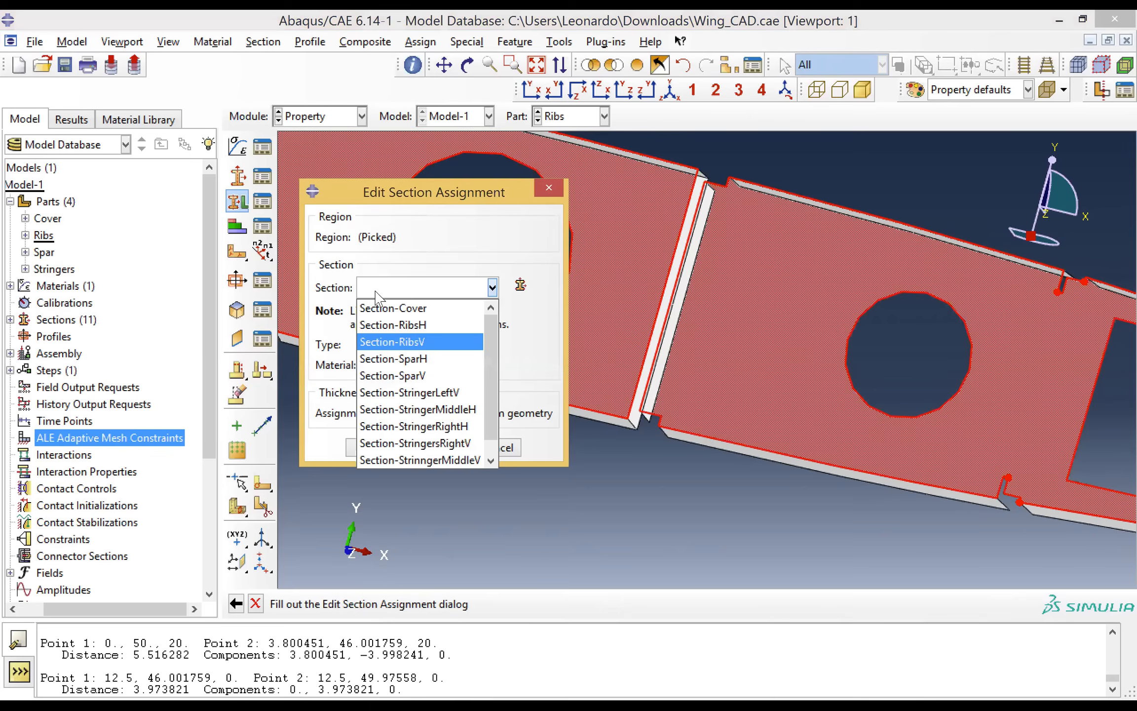
left_click(403, 345)
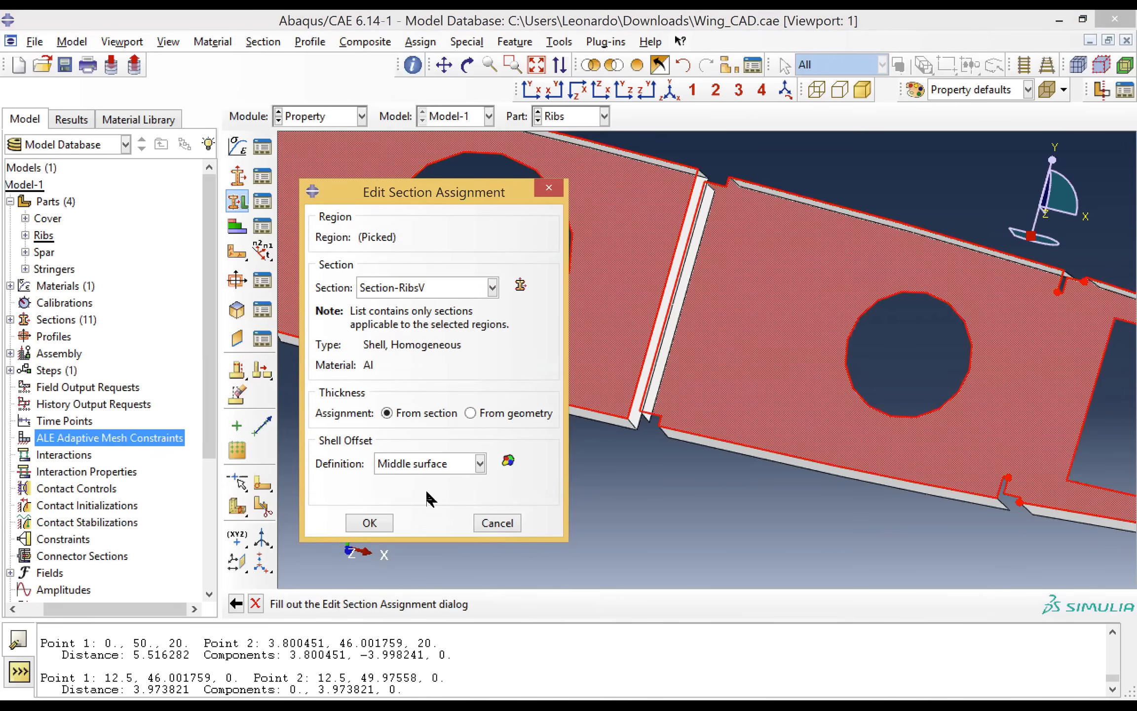
left_click(422, 465)
left_click(429, 521)
left_click(369, 523)
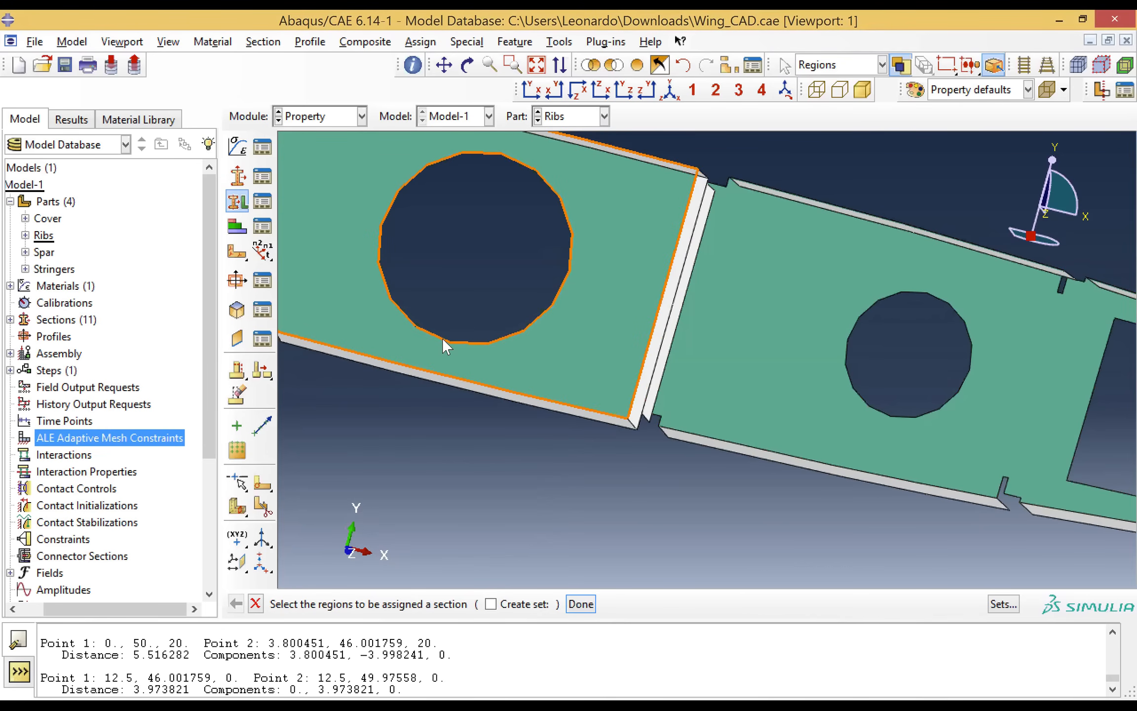
Step: Restart the section assignment and select the rib's two upright flanges between the web faces plus the lower-edge flanges on both sides of them
left_click(243, 206)
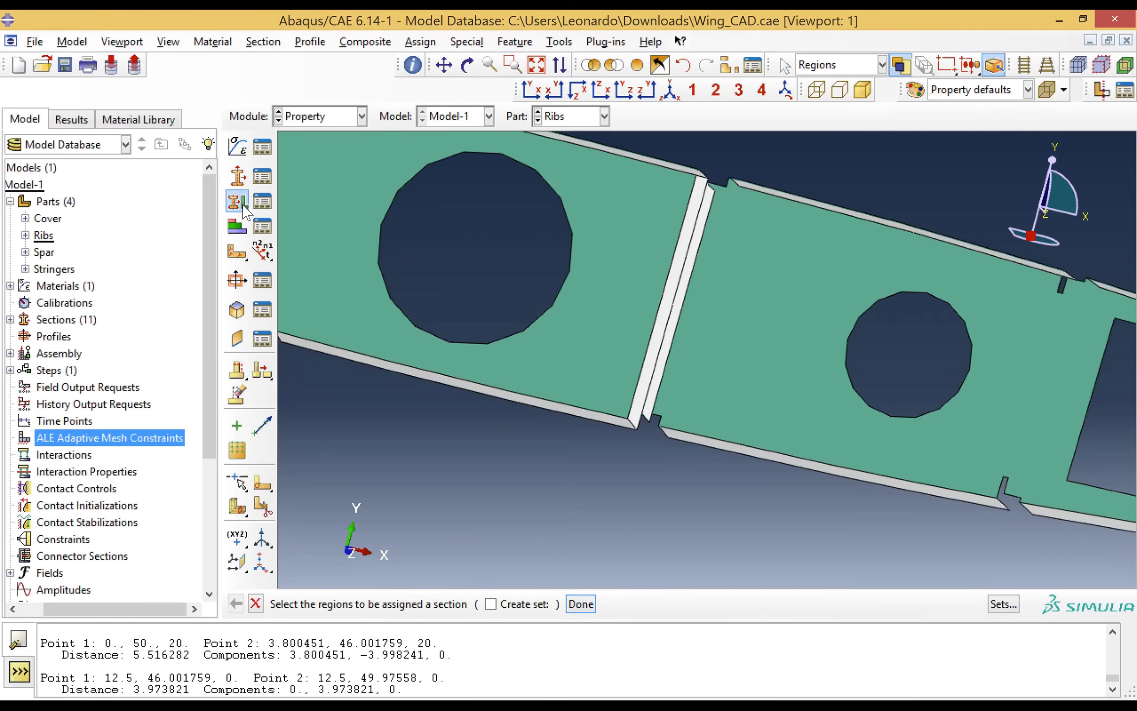
left_click(243, 205)
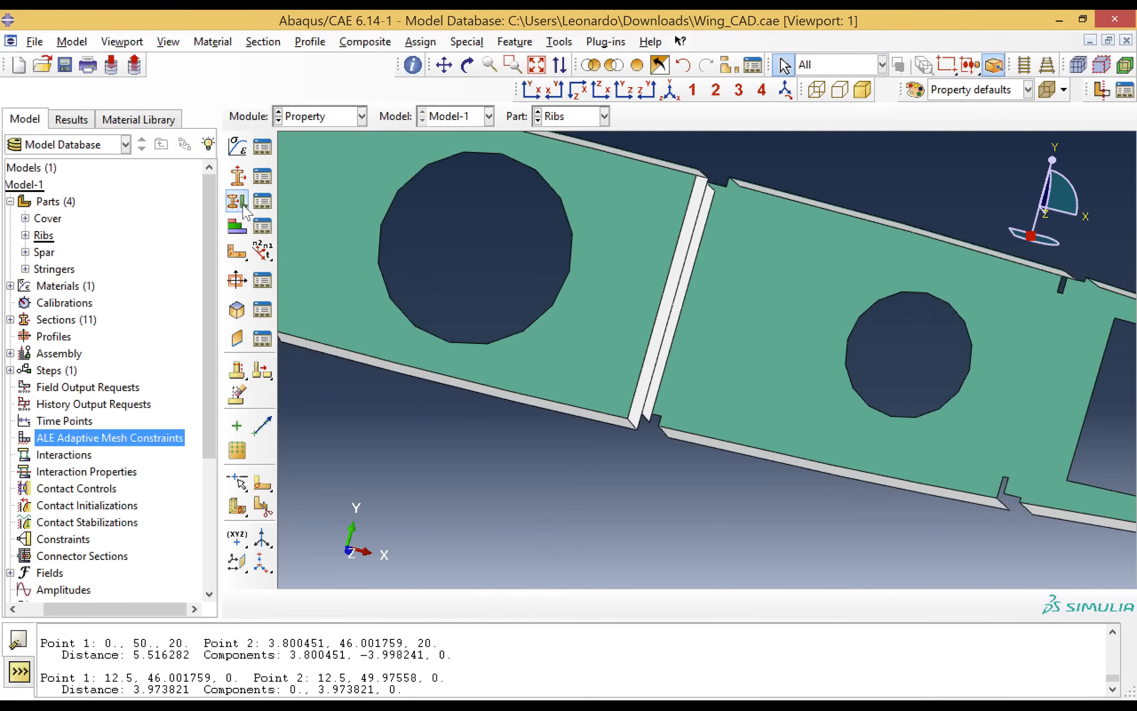
left_click(243, 206)
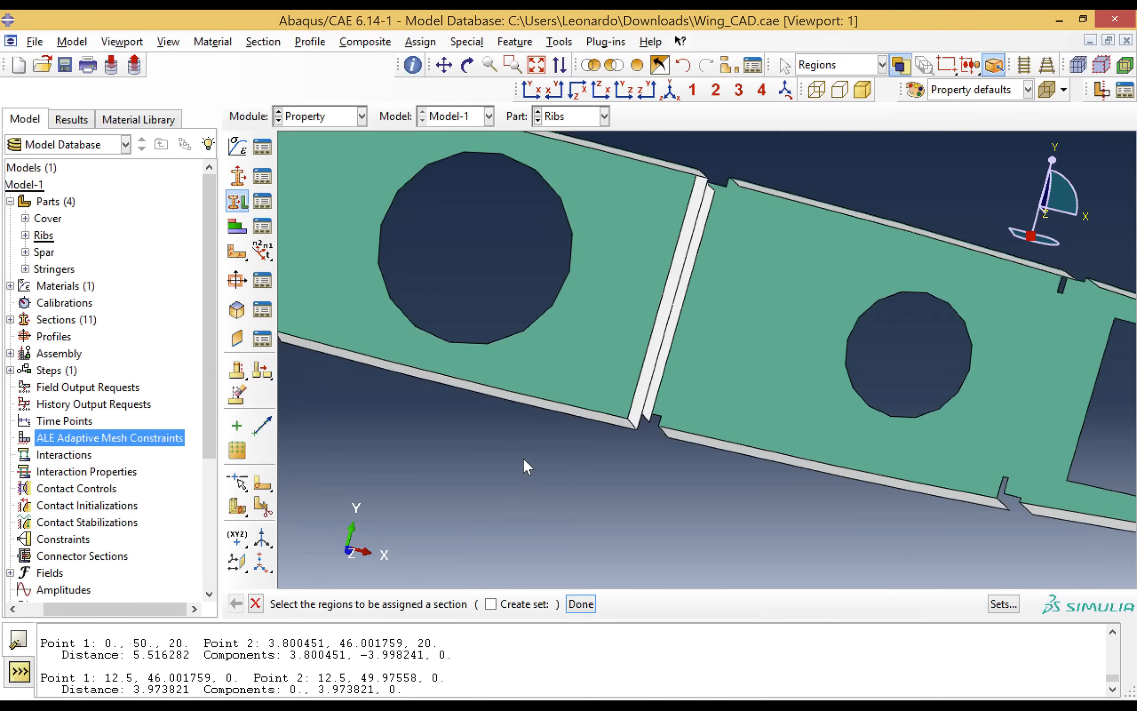
scroll(524, 460, "up", 5)
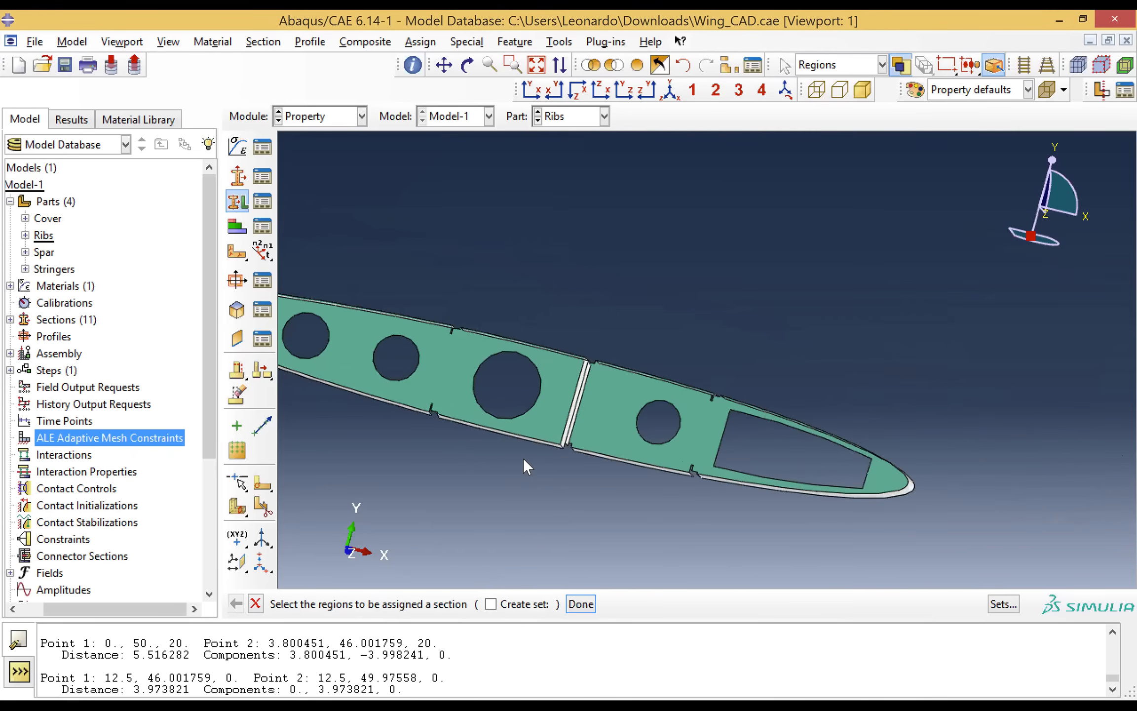
scroll(524, 460, "down", 8)
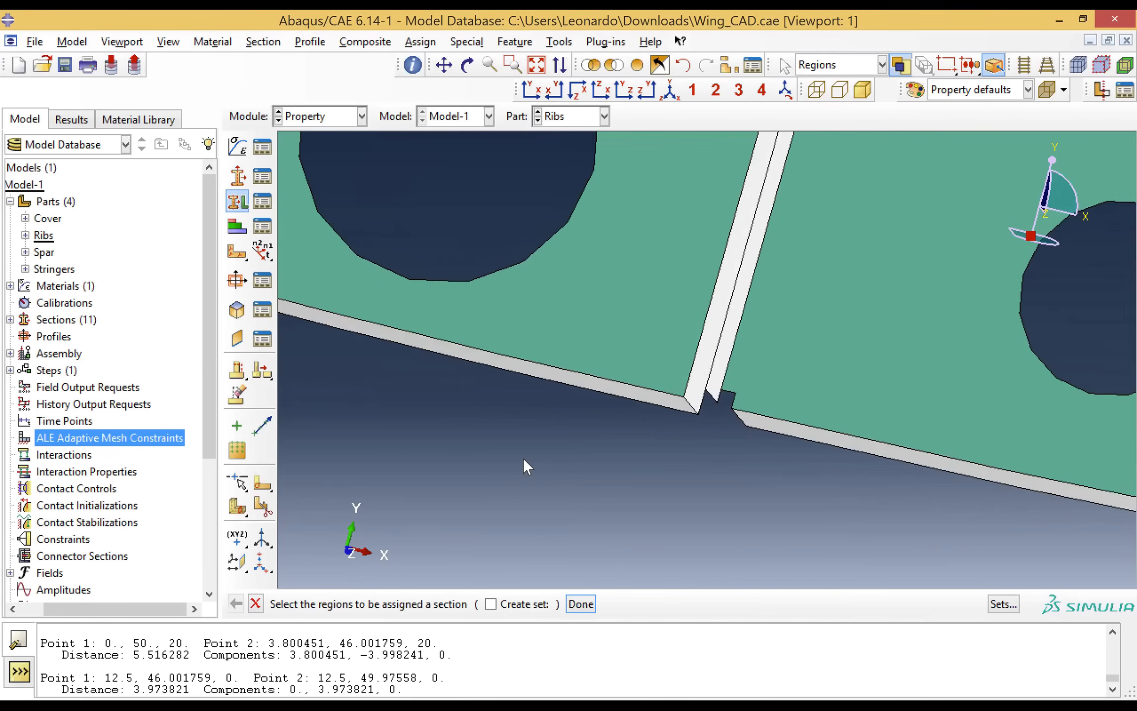
left_click(703, 365)
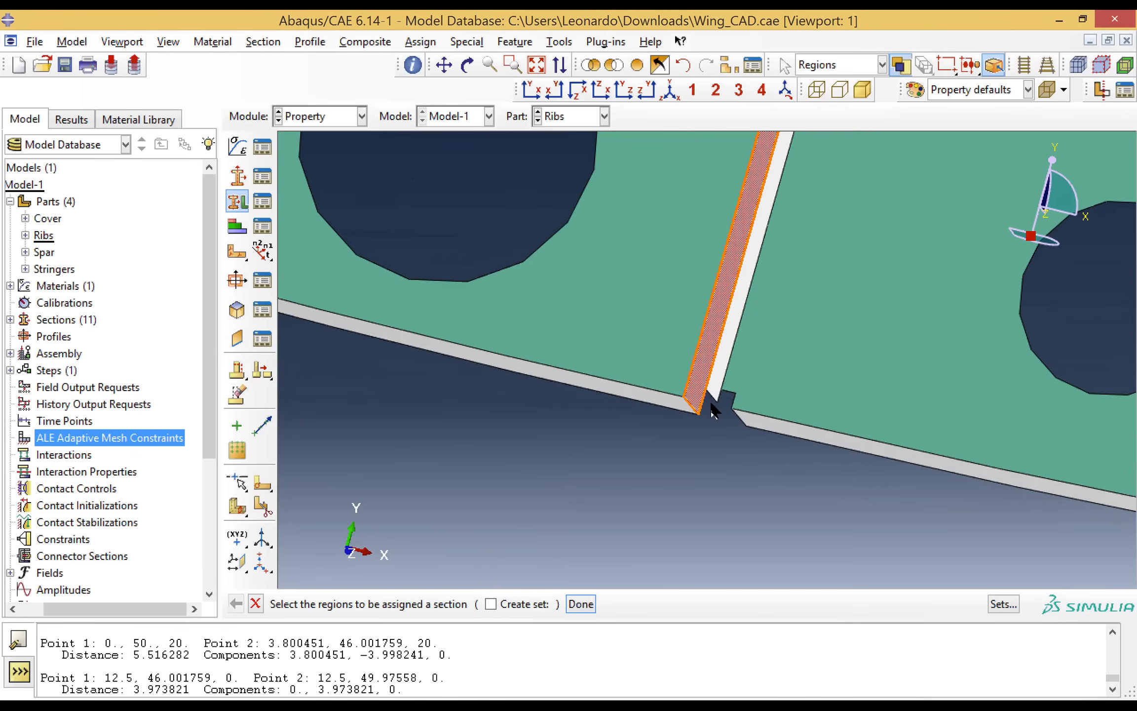
left_click(658, 408, "shift")
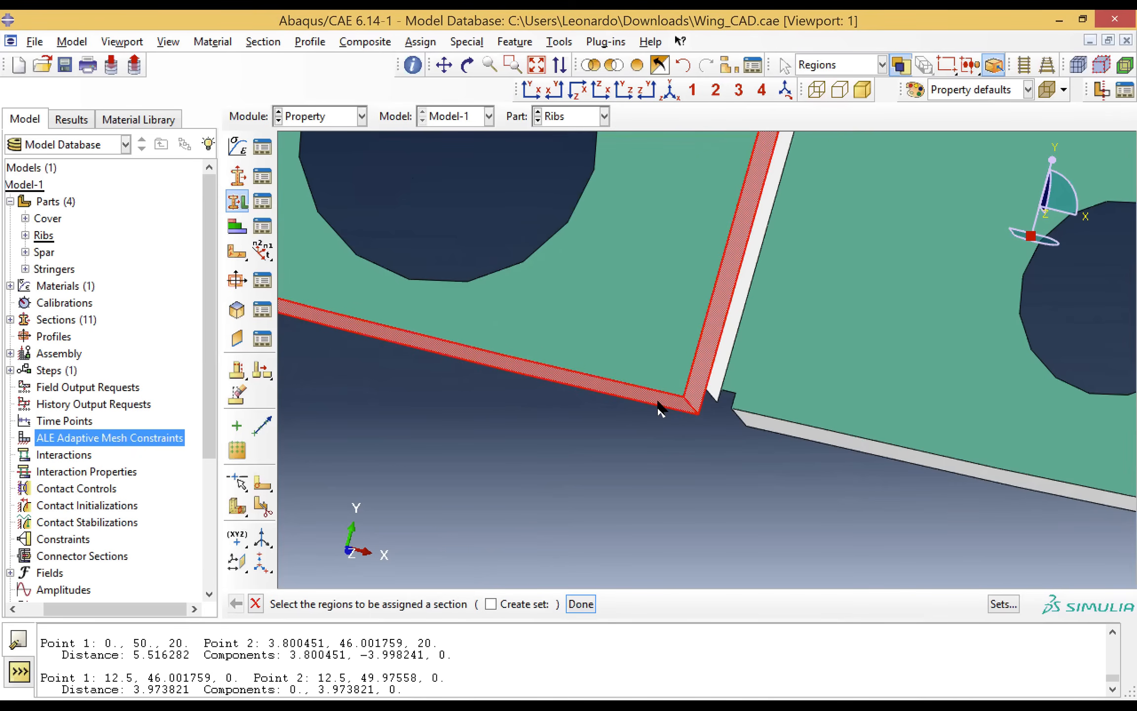
left_click(710, 387, "shift")
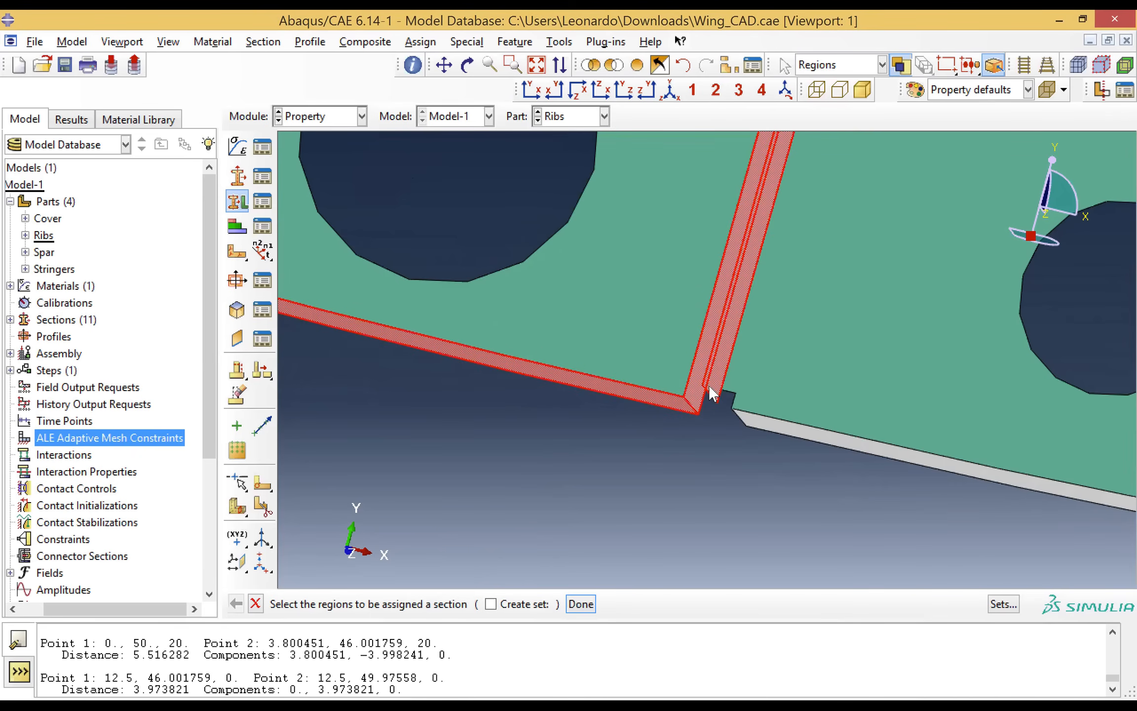
left_click(758, 422, "shift")
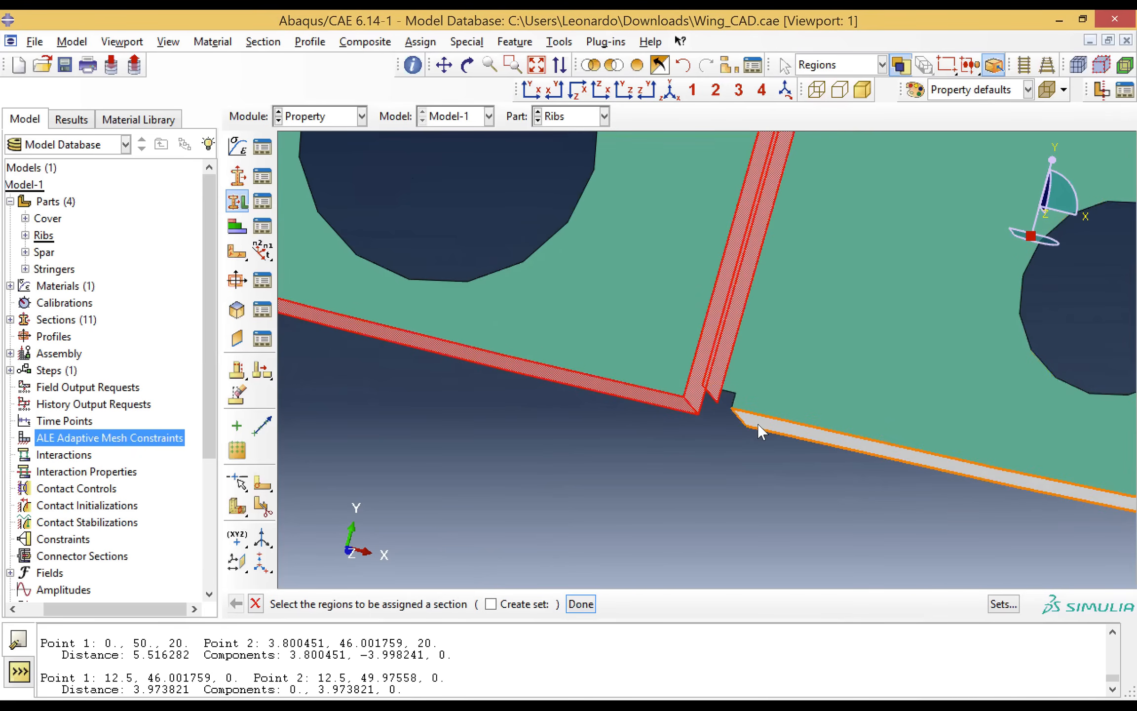
Step: Add the remaining lower-edge flange segments, up to the rib's pointed trailing end, to the section assignment selection
scroll(806, 327, "down", 3)
right_click(806, 326)
scroll(809, 335, "up", 5)
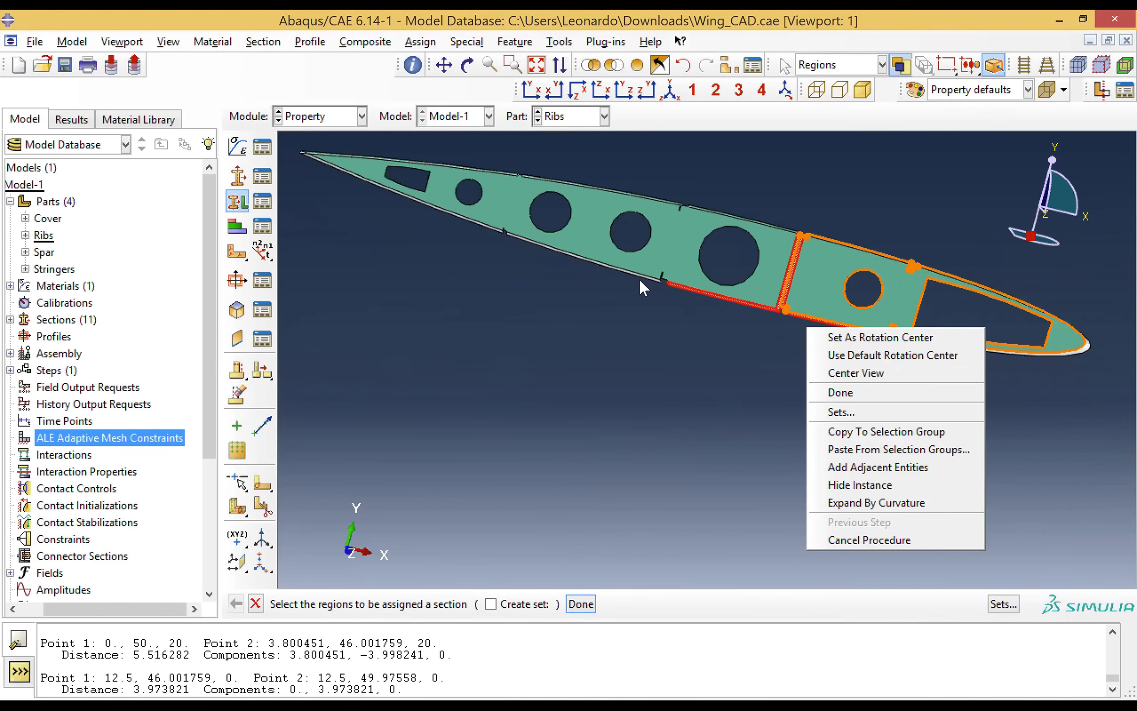
scroll(638, 277, "down", 5)
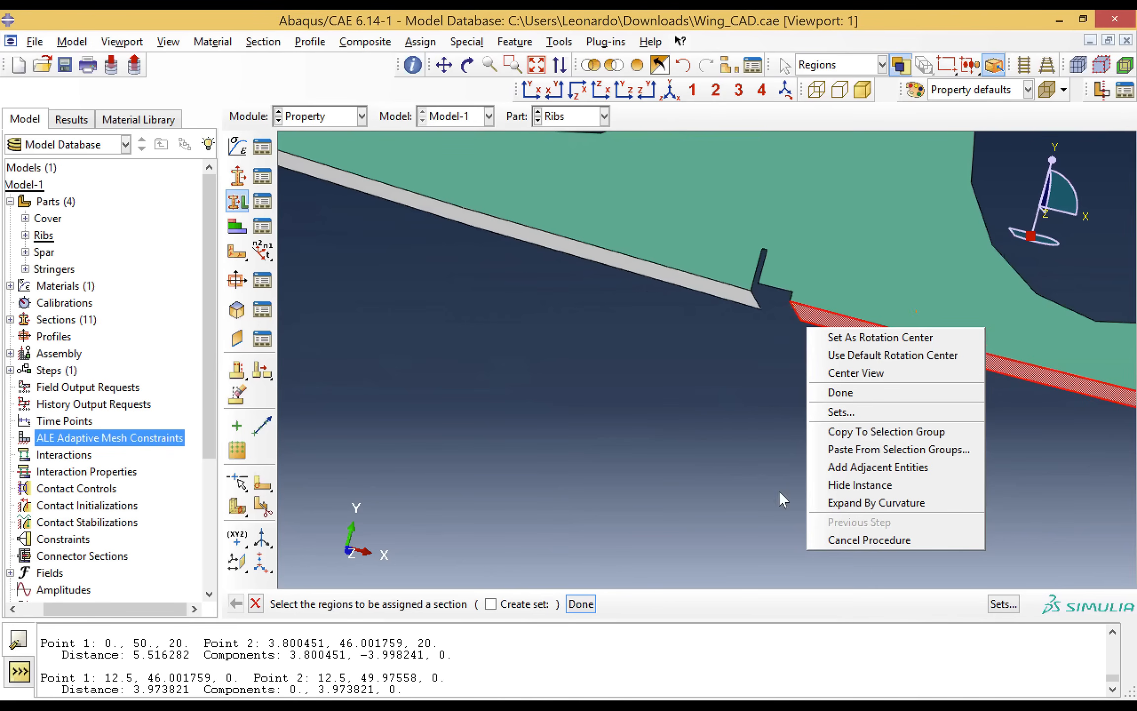
left_click(873, 379)
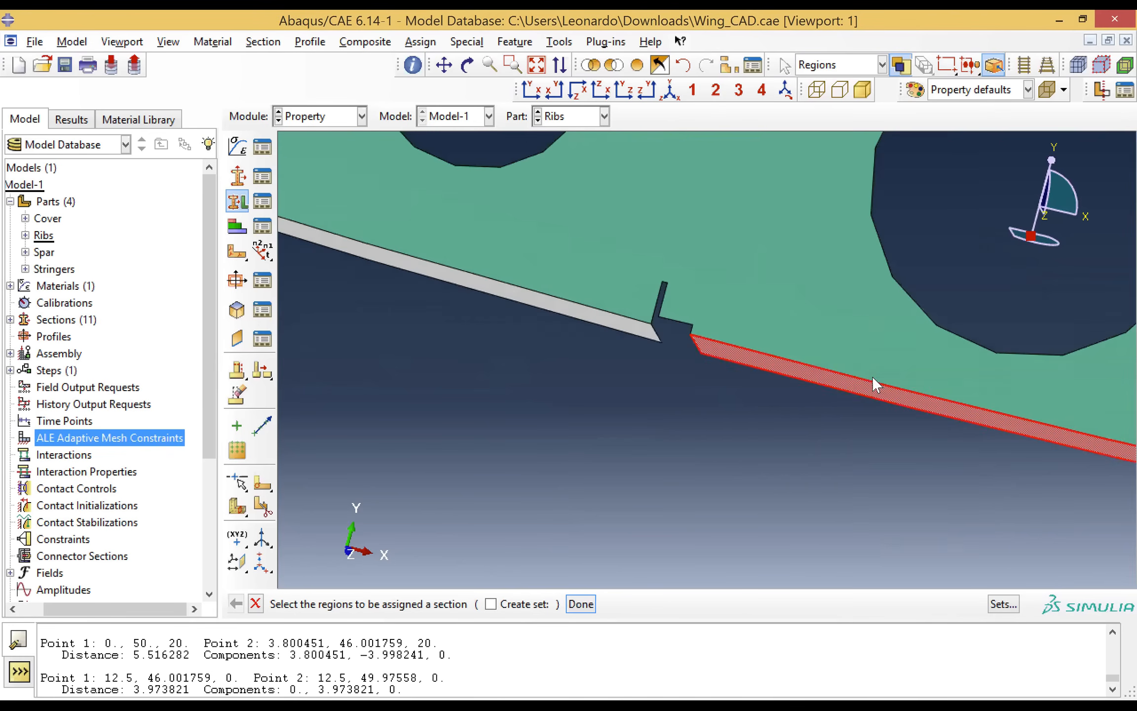
left_click(630, 338, "shift")
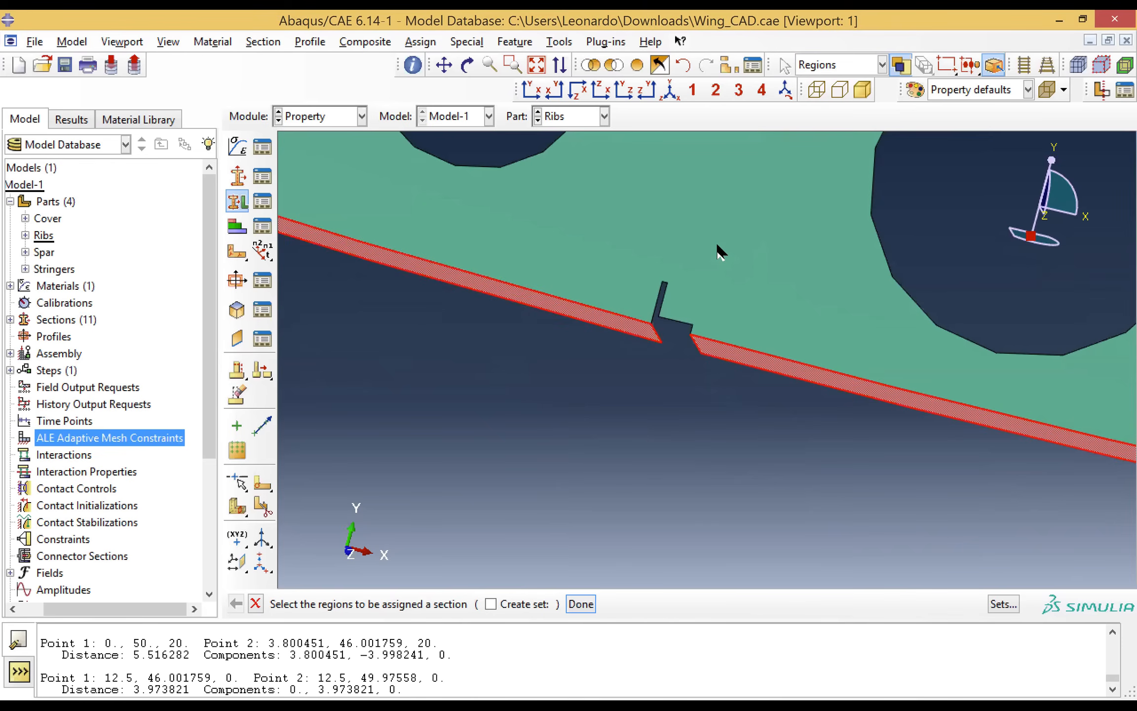
scroll(719, 252, "down", 8)
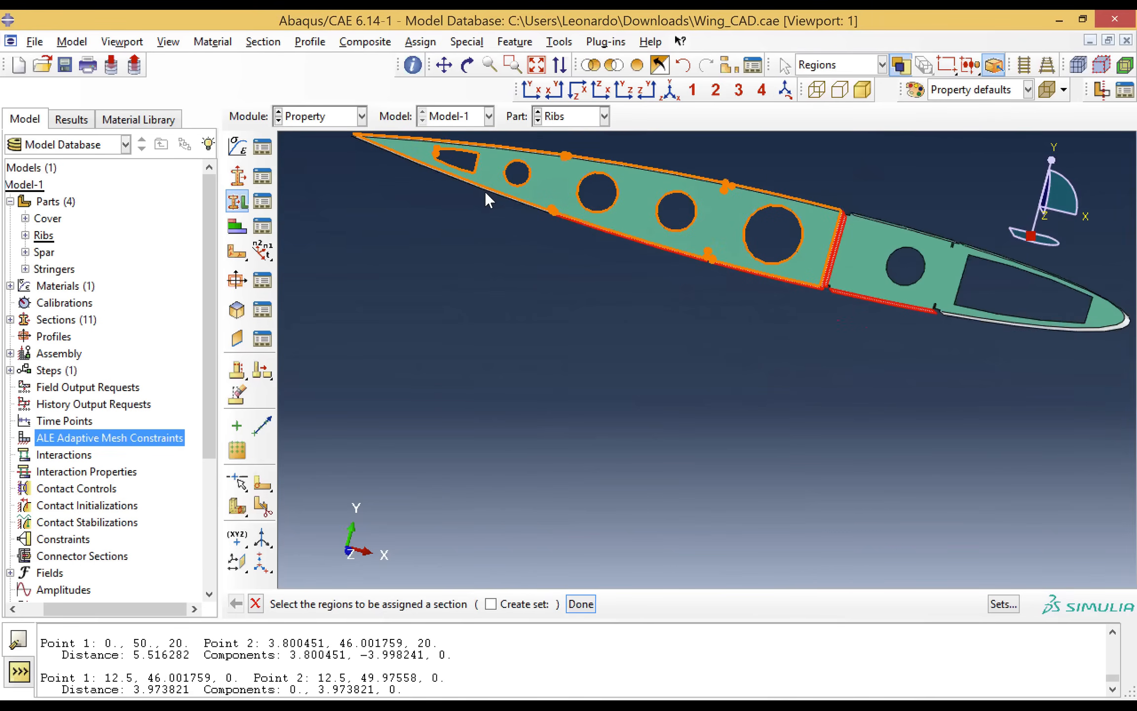
scroll(485, 184, "up", 6)
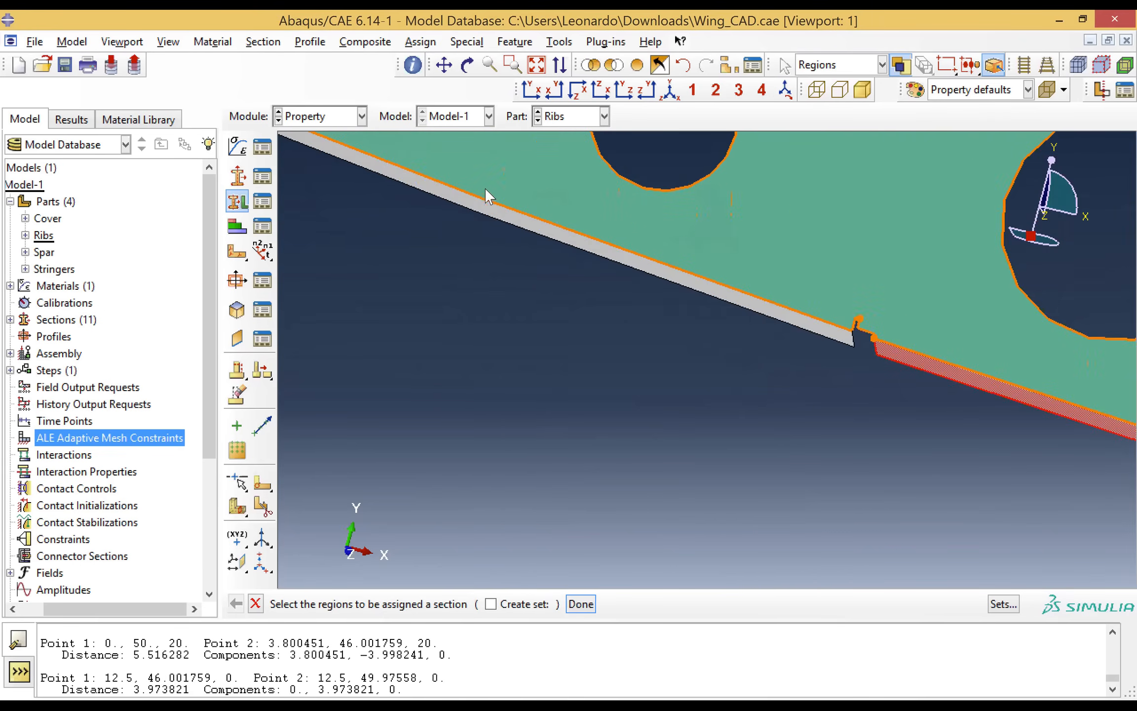
left_click(487, 238)
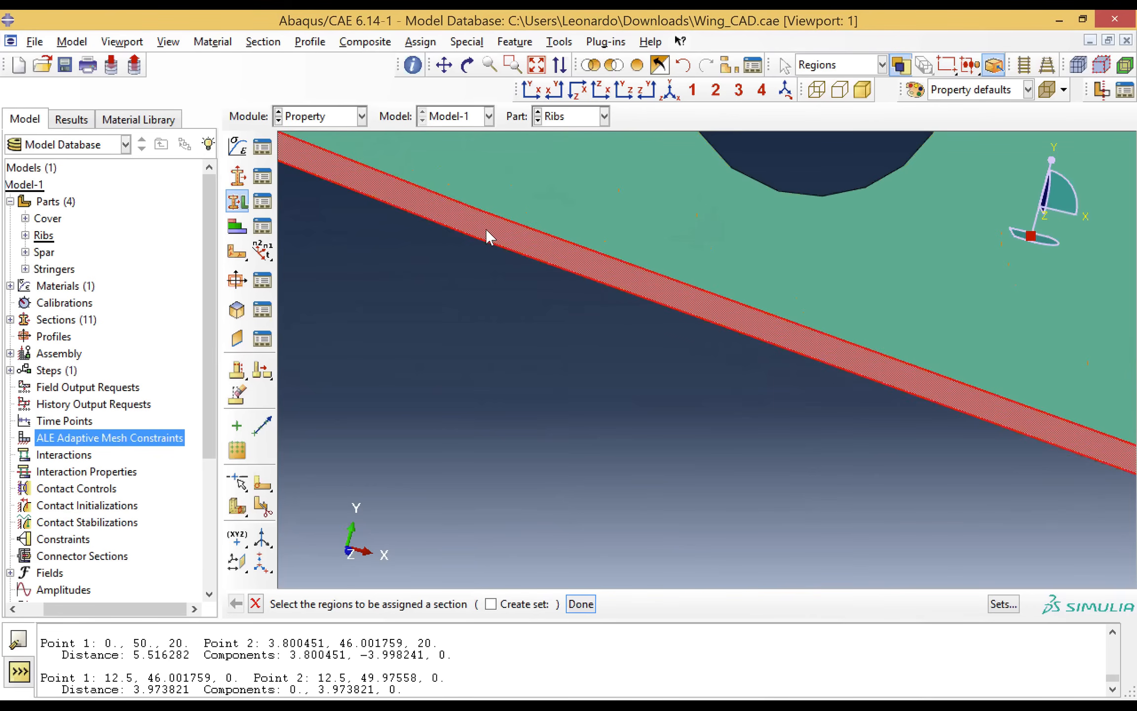
Step: Add the flange that wraps around the rib's rounded nose to the section assignment selection
scroll(567, 211, "down", 8)
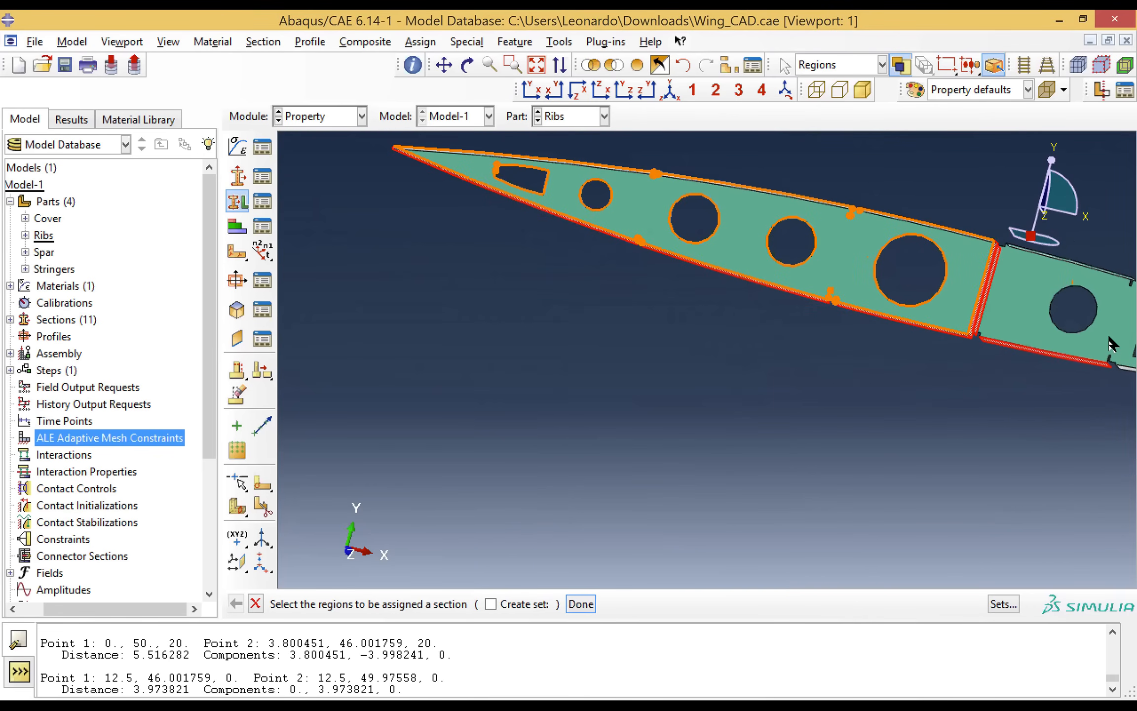
scroll(1113, 344, "up", 4)
scroll(1113, 344, "up", 3)
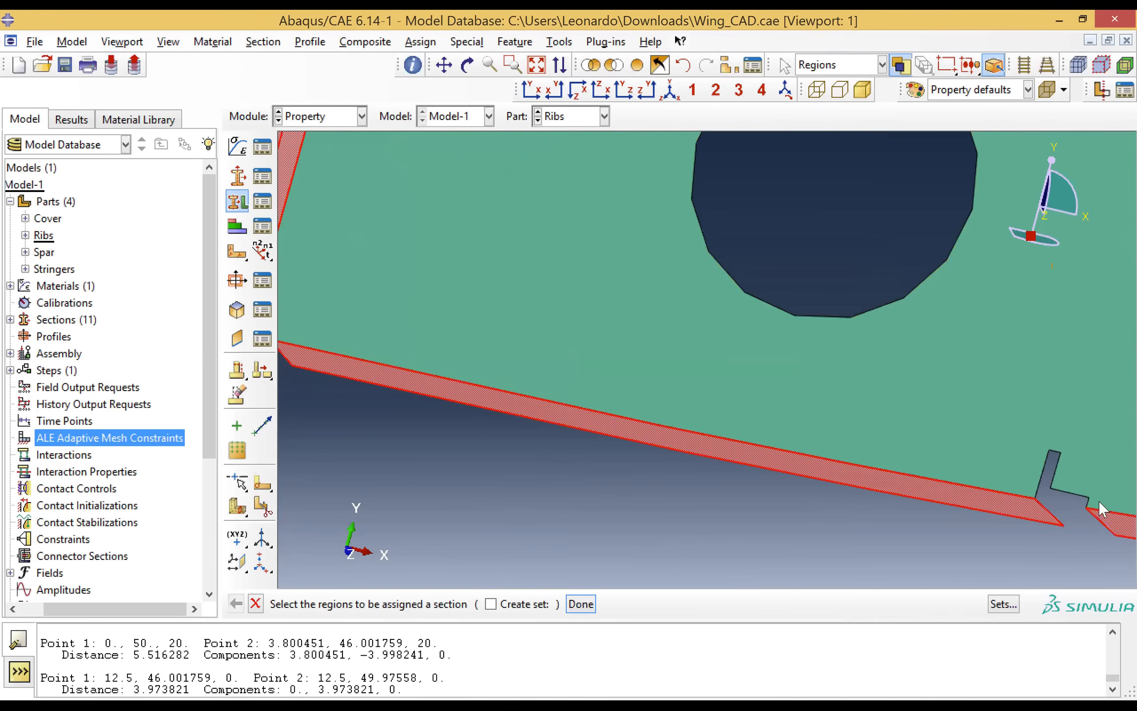
scroll(1068, 444, "down", 3)
scroll(1069, 444, "down", 5)
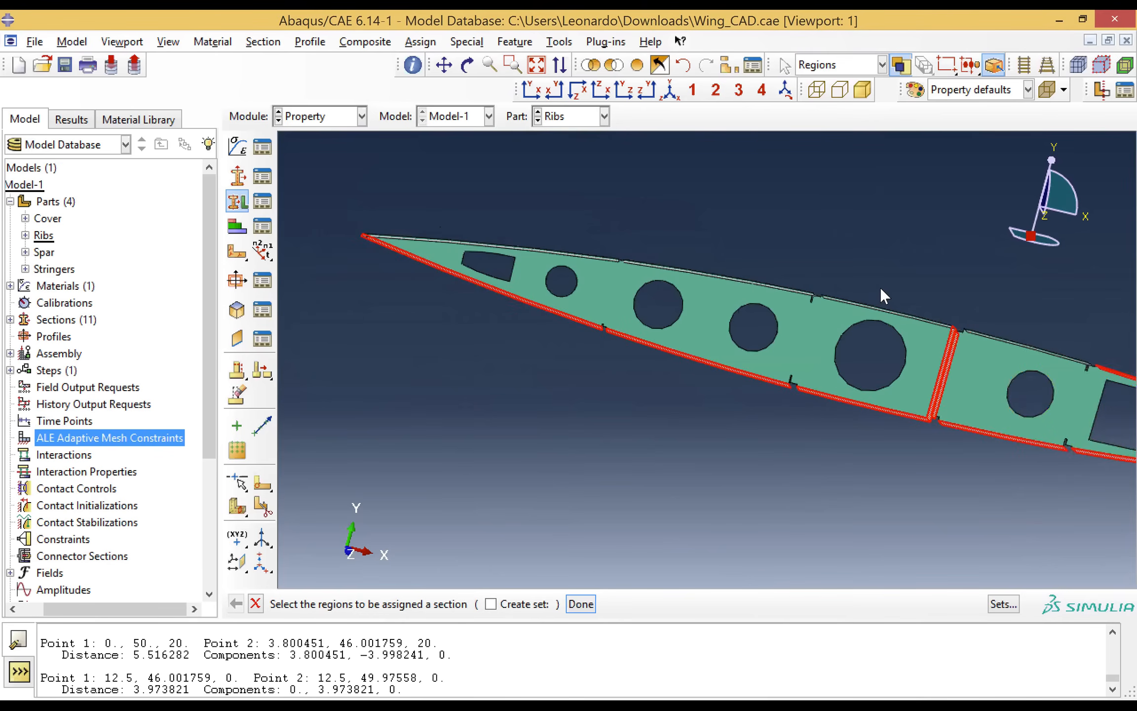
Step: Add the upper-edge flange segments between the upright flanges and the pointed trailing end to the selection
scroll(881, 287, "up", 5)
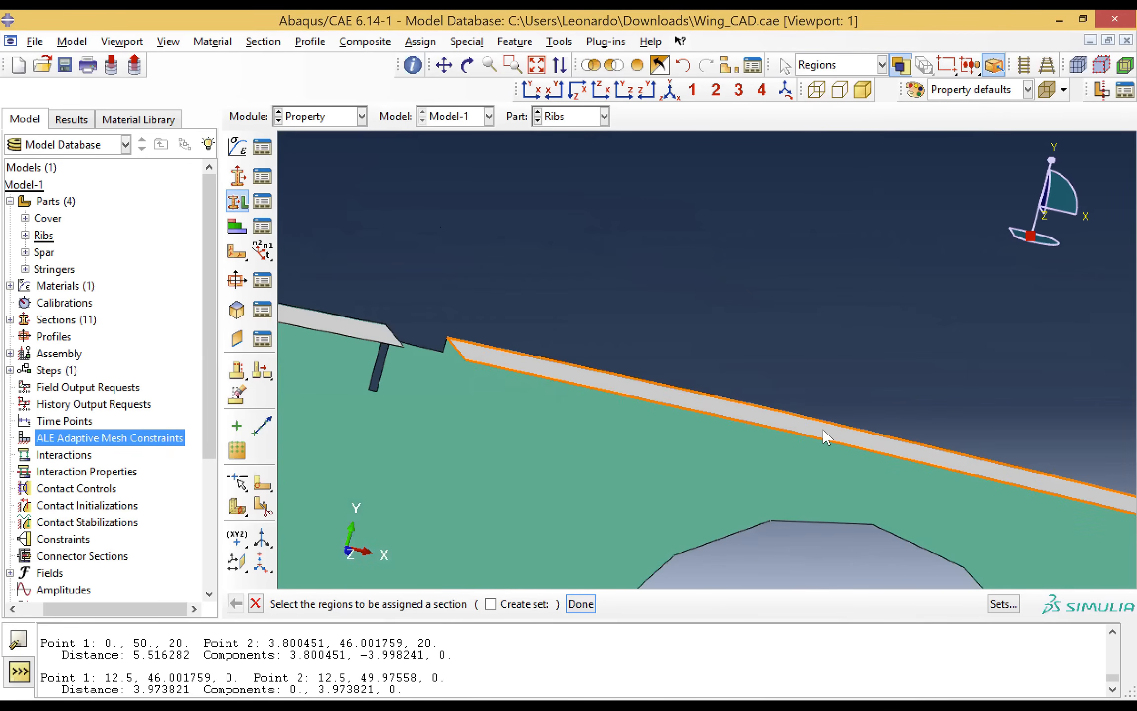
left_click(822, 429)
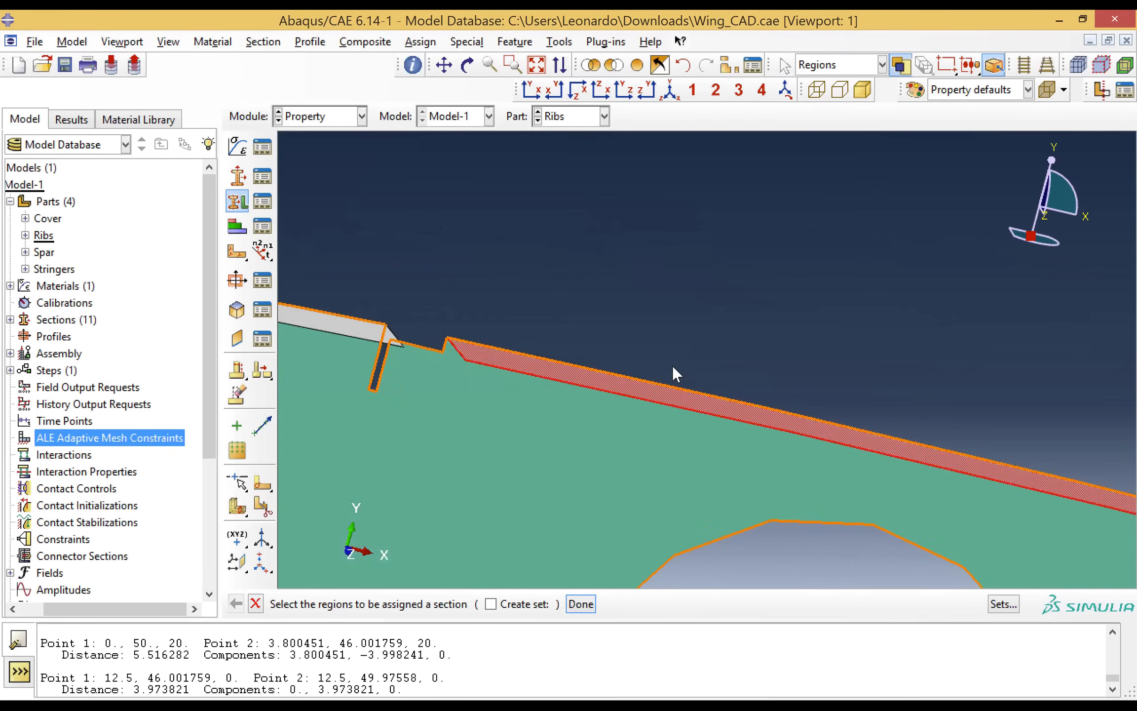
scroll(673, 366, "down", 3)
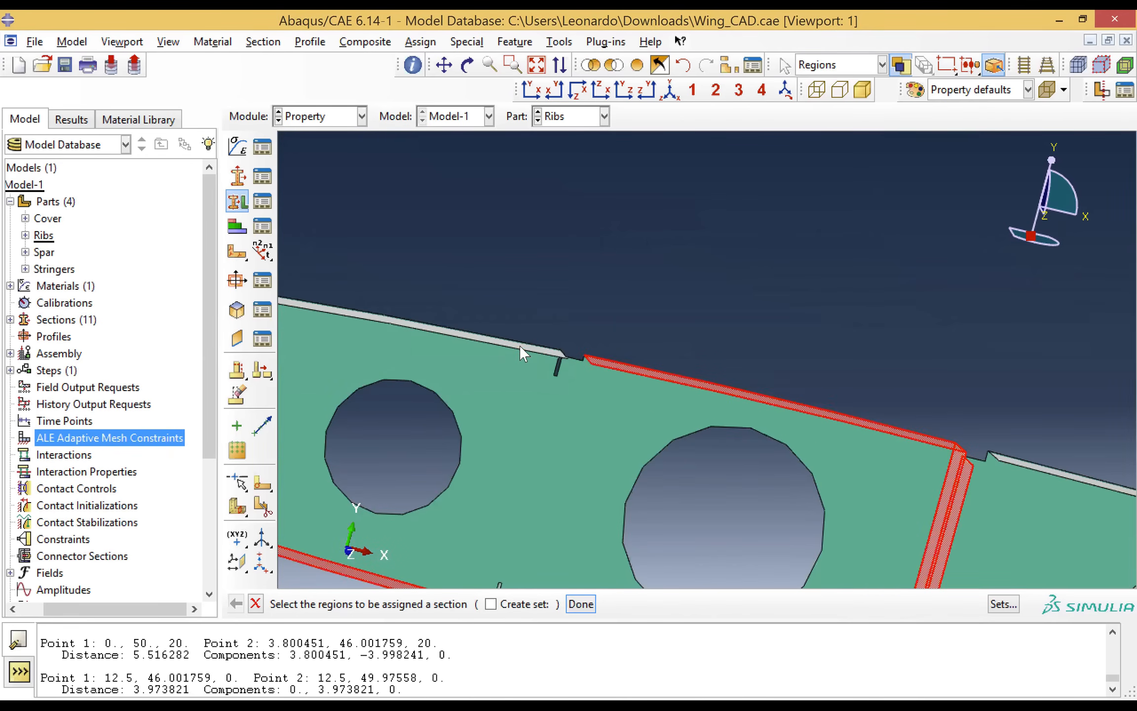
left_click(519, 345, "shift")
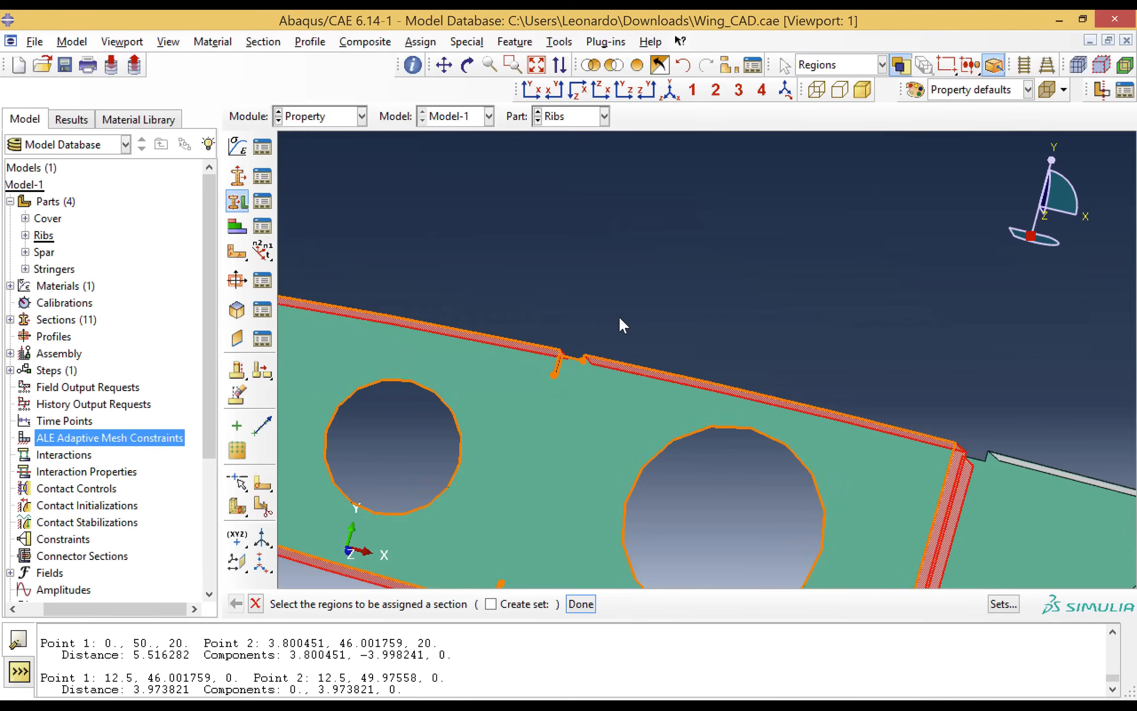
scroll(619, 317, "down", 4)
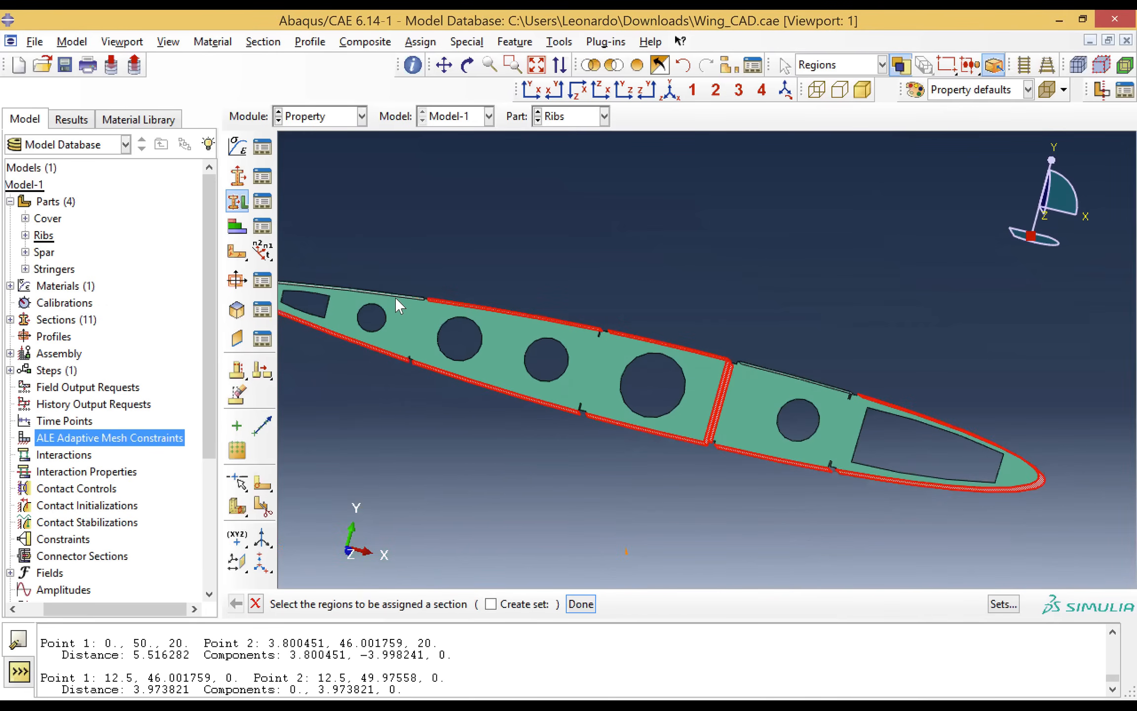
left_click(398, 301, "shift")
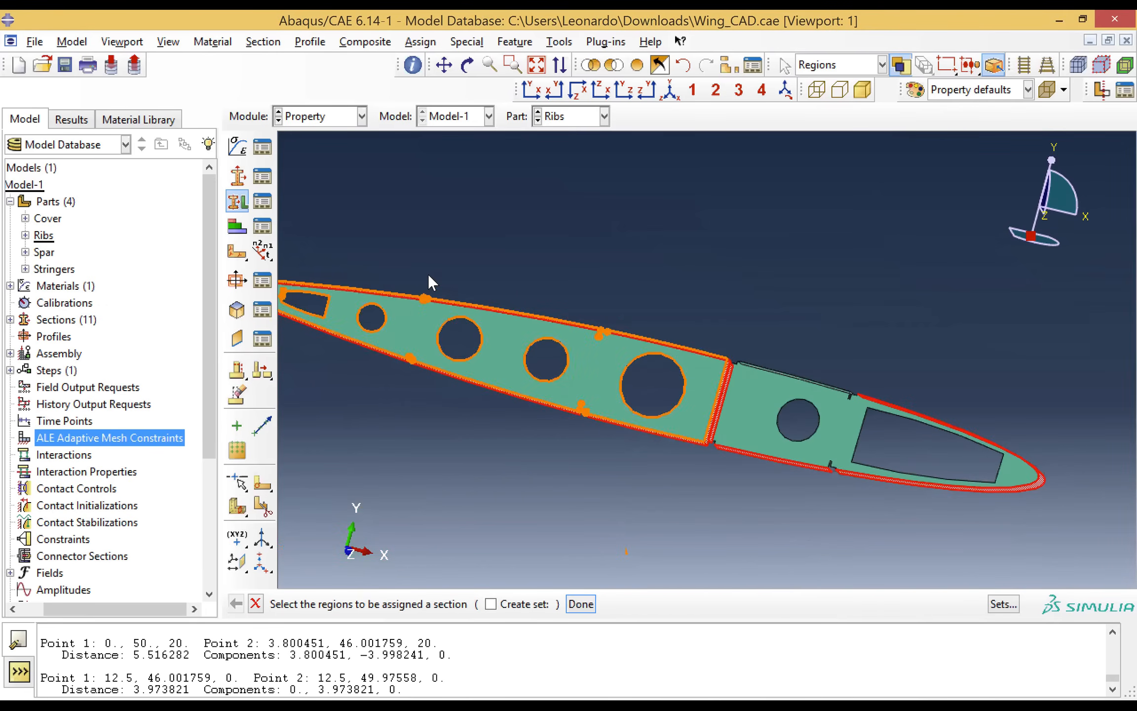
Step: Add the remaining upper-edge flange segment between the upright flanges and the nose flange to the selection
scroll(429, 275, "up", 5)
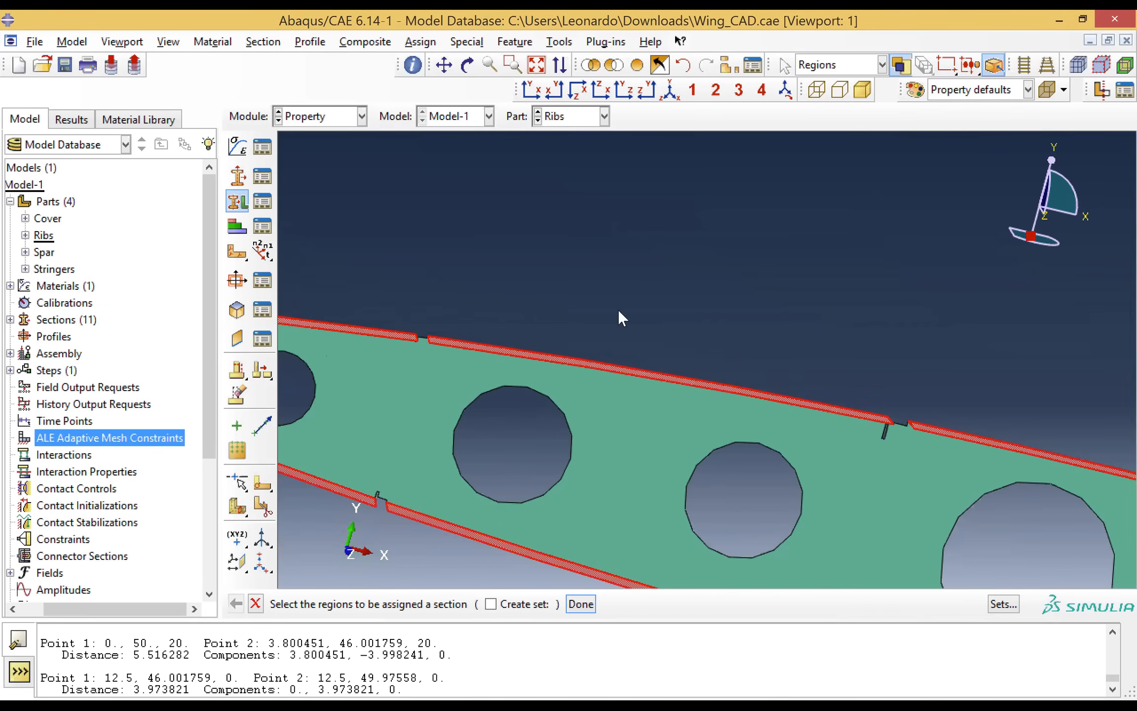
scroll(1095, 415, "down", 3)
scroll(1092, 408, "up", 4)
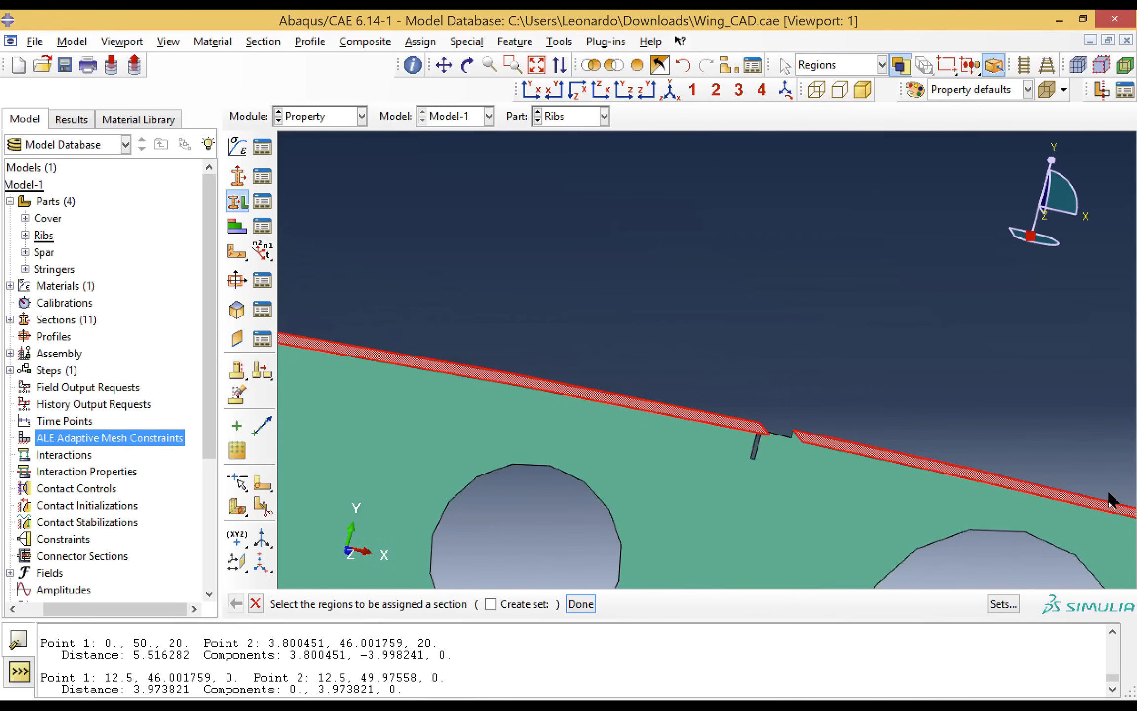
scroll(1110, 499, "down", 5)
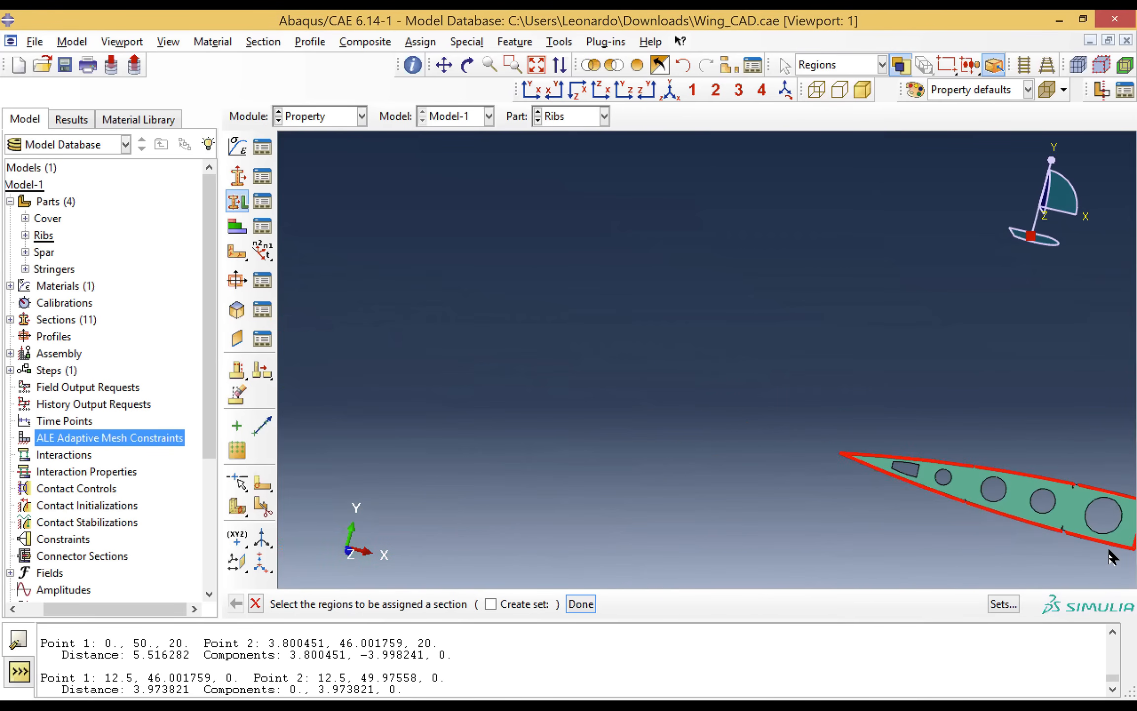
scroll(1109, 550, "up", 5)
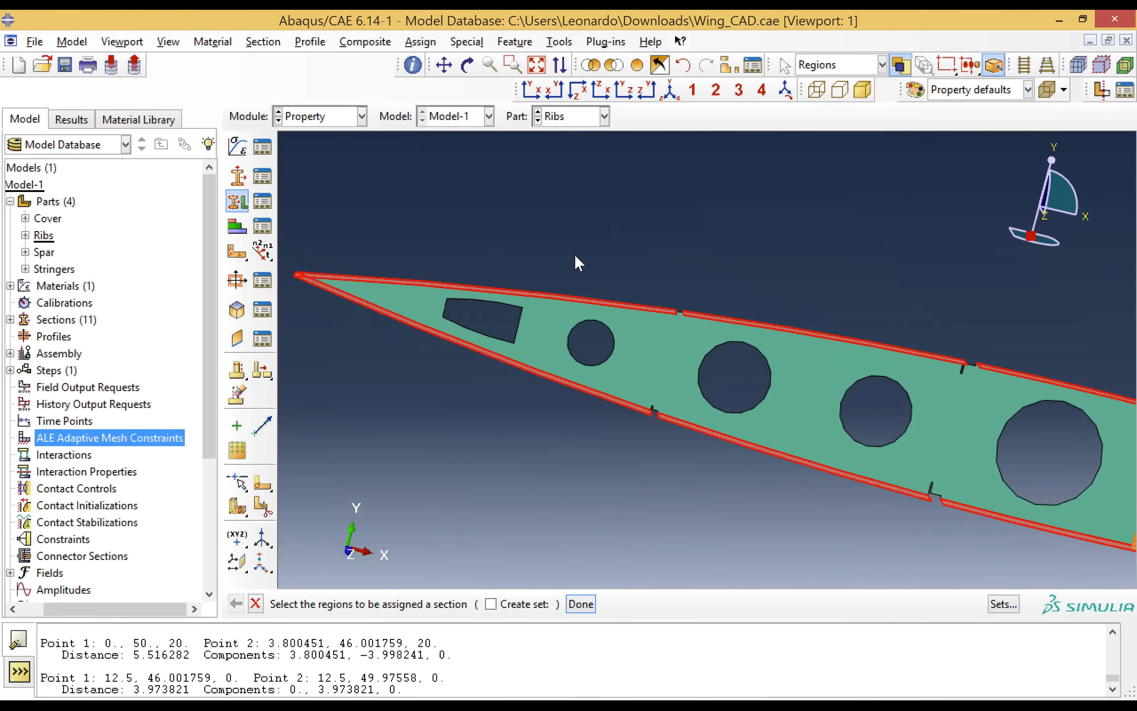
left_click(445, 64)
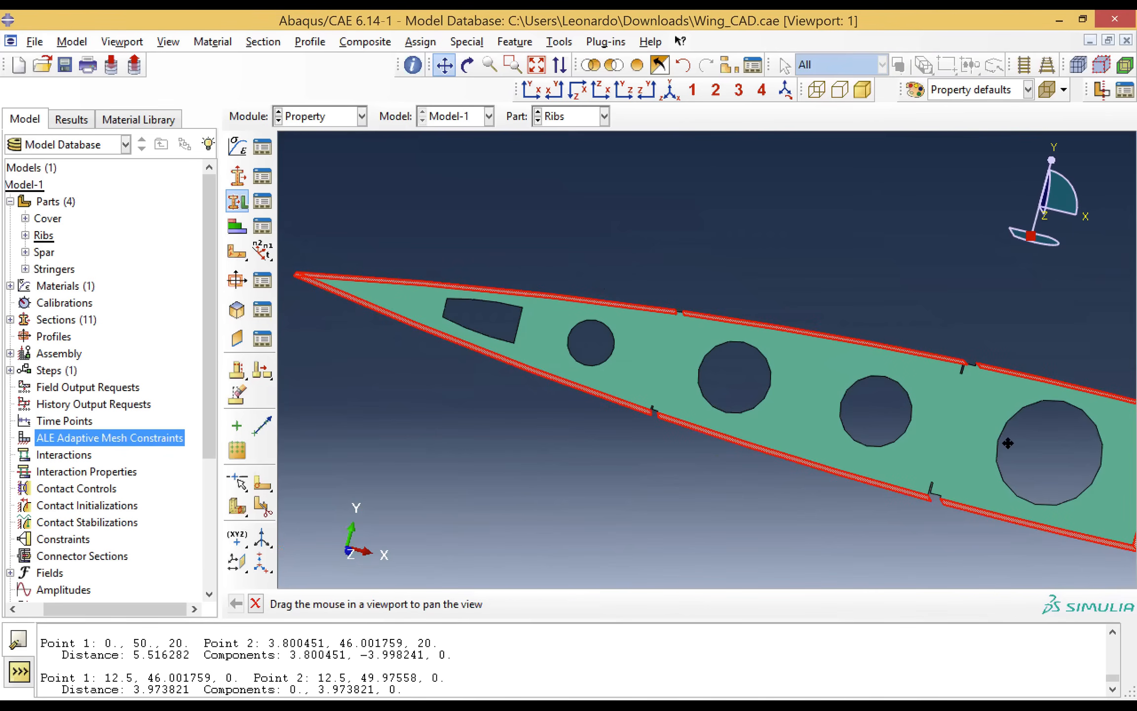
left_click_drag(650, 396, 436, 363)
left_click(437, 68)
scroll(735, 347, "up", 2)
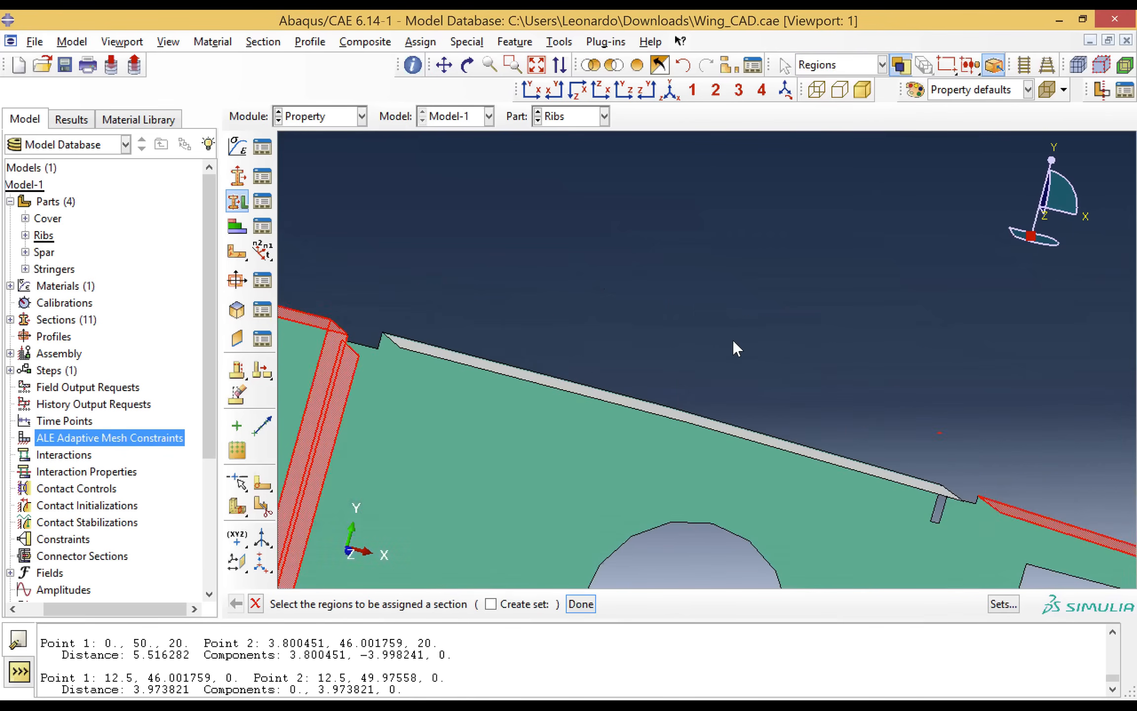
scroll(655, 309, "up", 1)
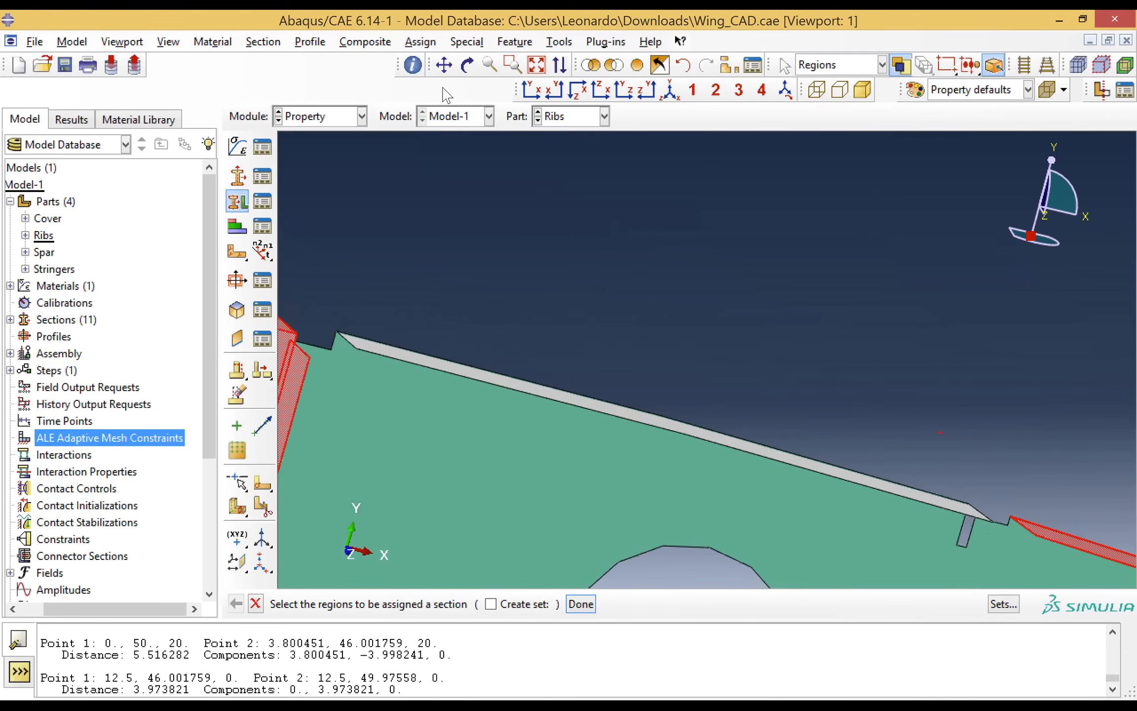
left_click(508, 376)
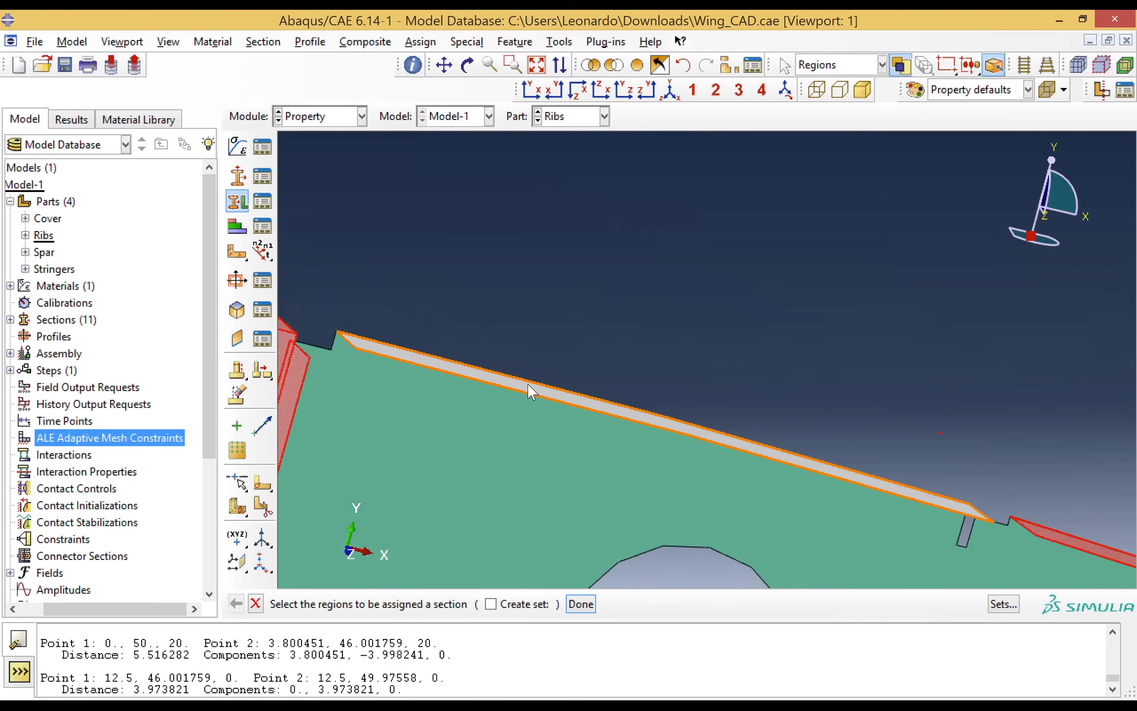
left_click(527, 384, "shift")
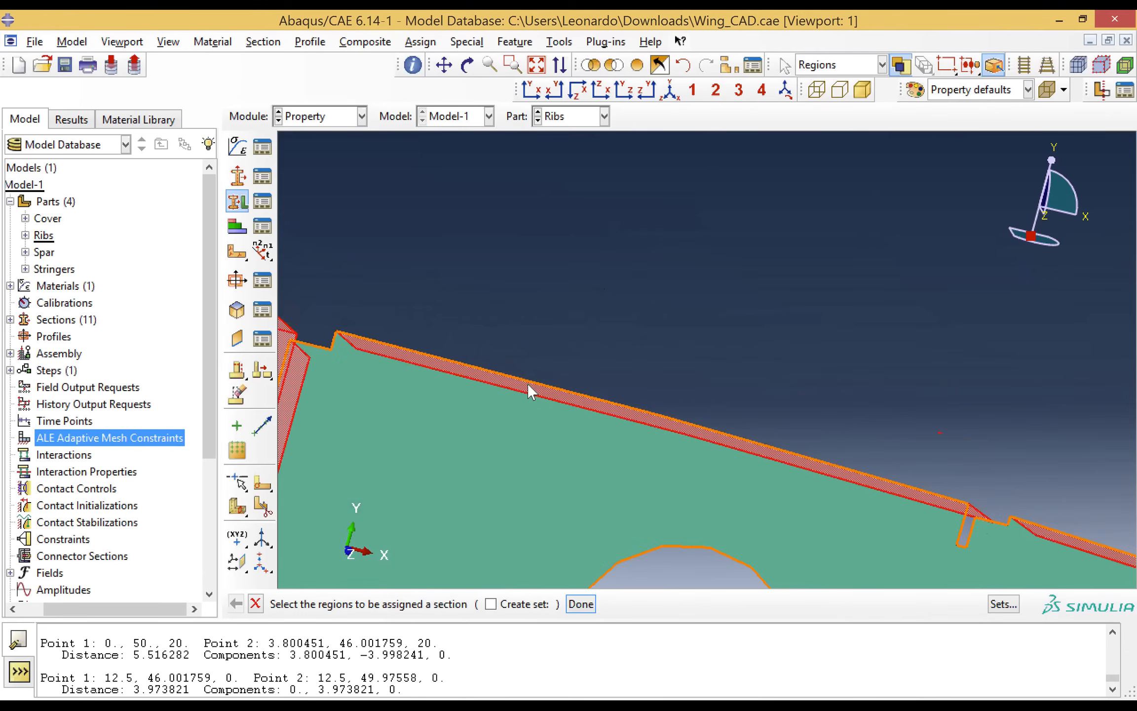
scroll(701, 333, "down", 3)
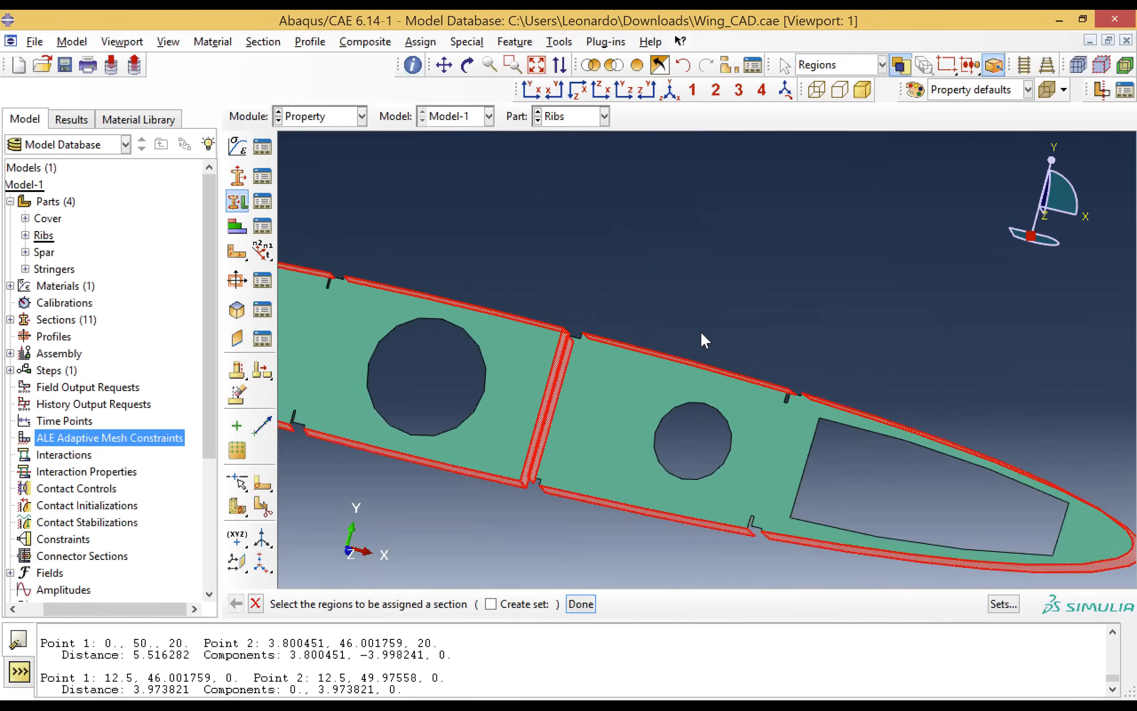
Step: Assign Section-RibsH to the selected rib flanges, with the shell offset defined at the top surface
scroll(702, 333, "up", 1)
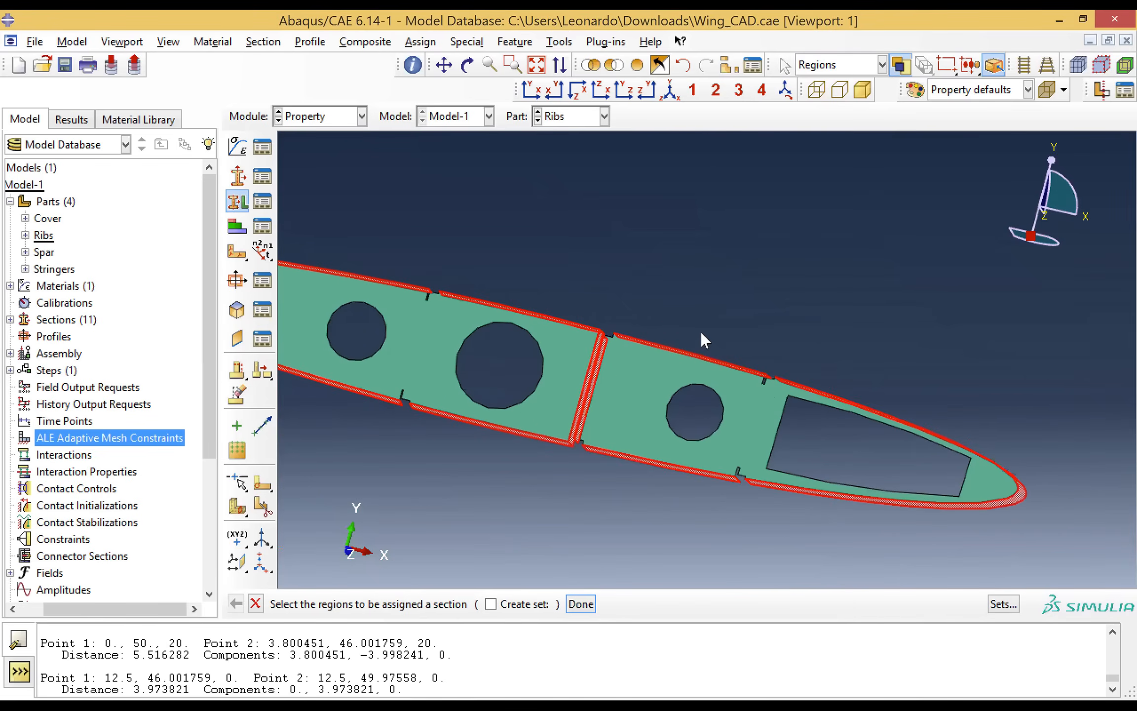
scroll(702, 333, "up", 4)
scroll(701, 333, "down", 2)
scroll(702, 333, "down", 4)
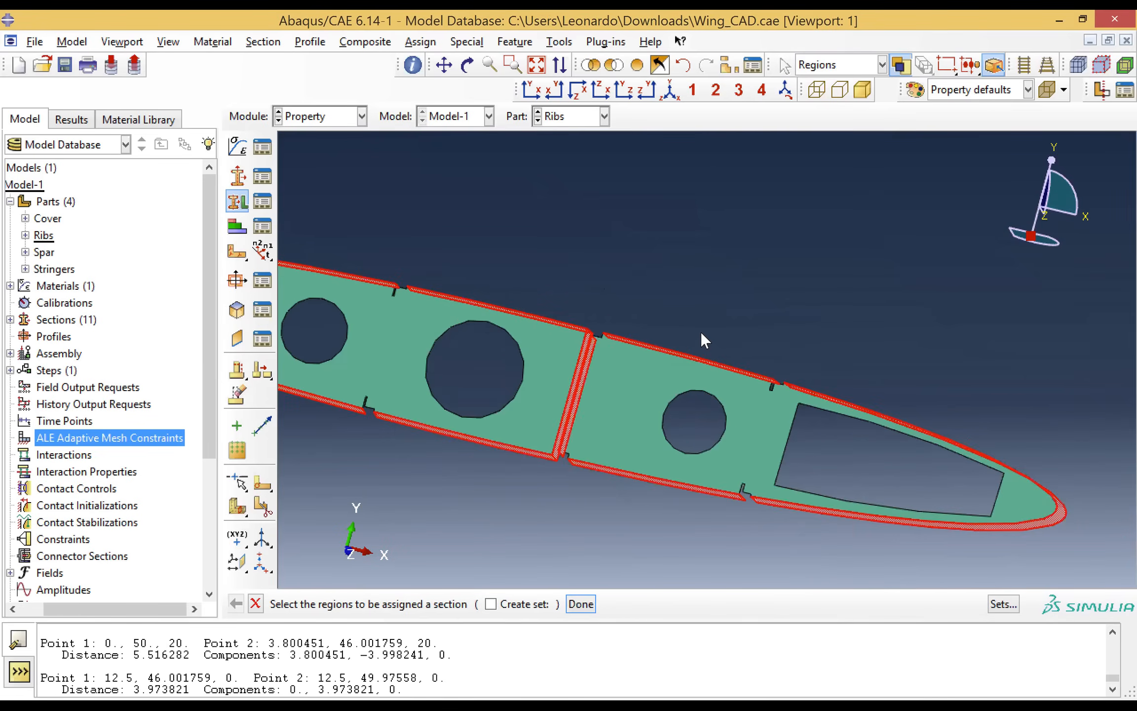
scroll(700, 331, "down", 1)
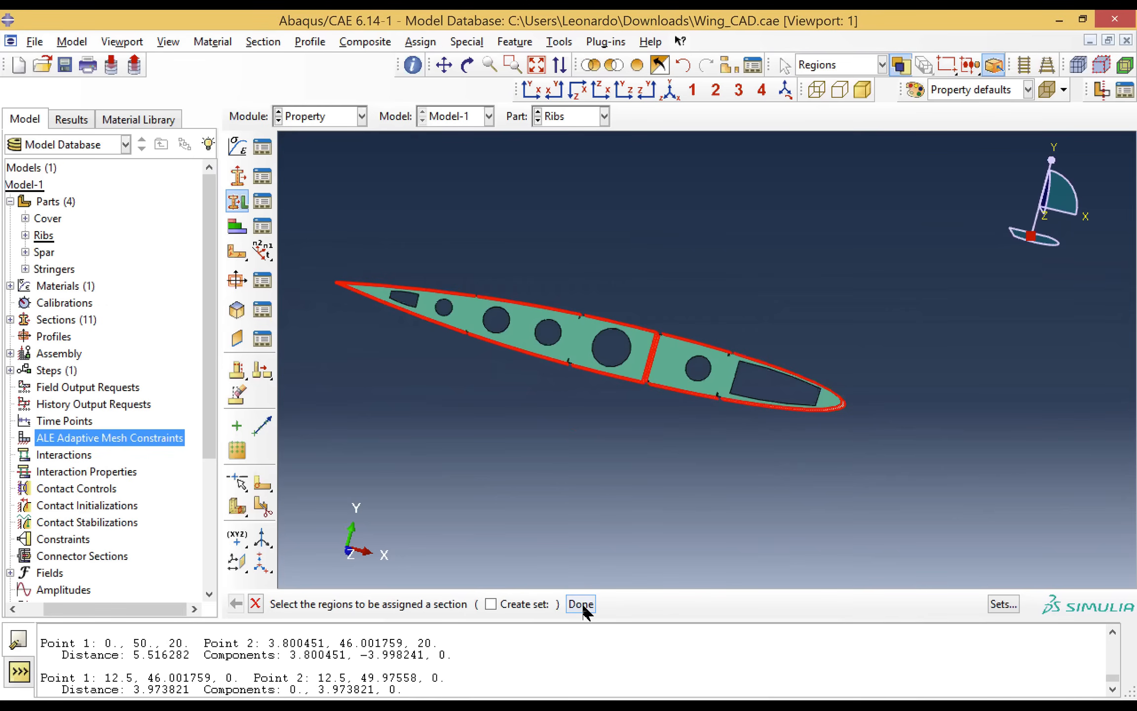
left_click(581, 603)
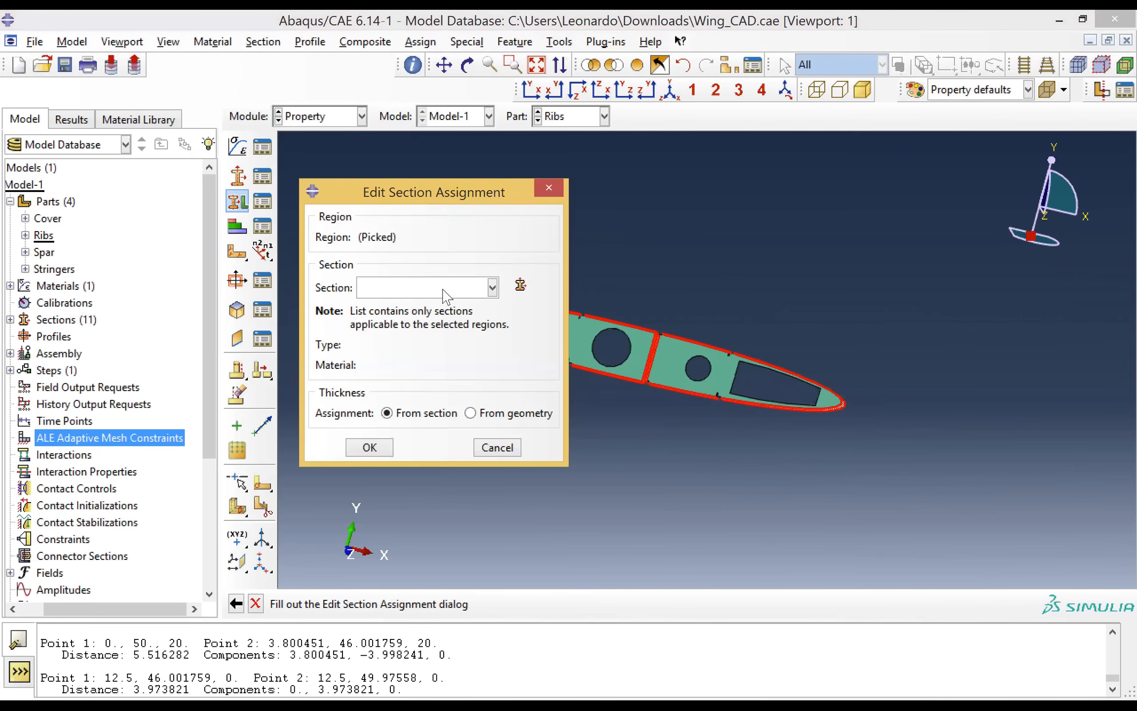
left_click(446, 295)
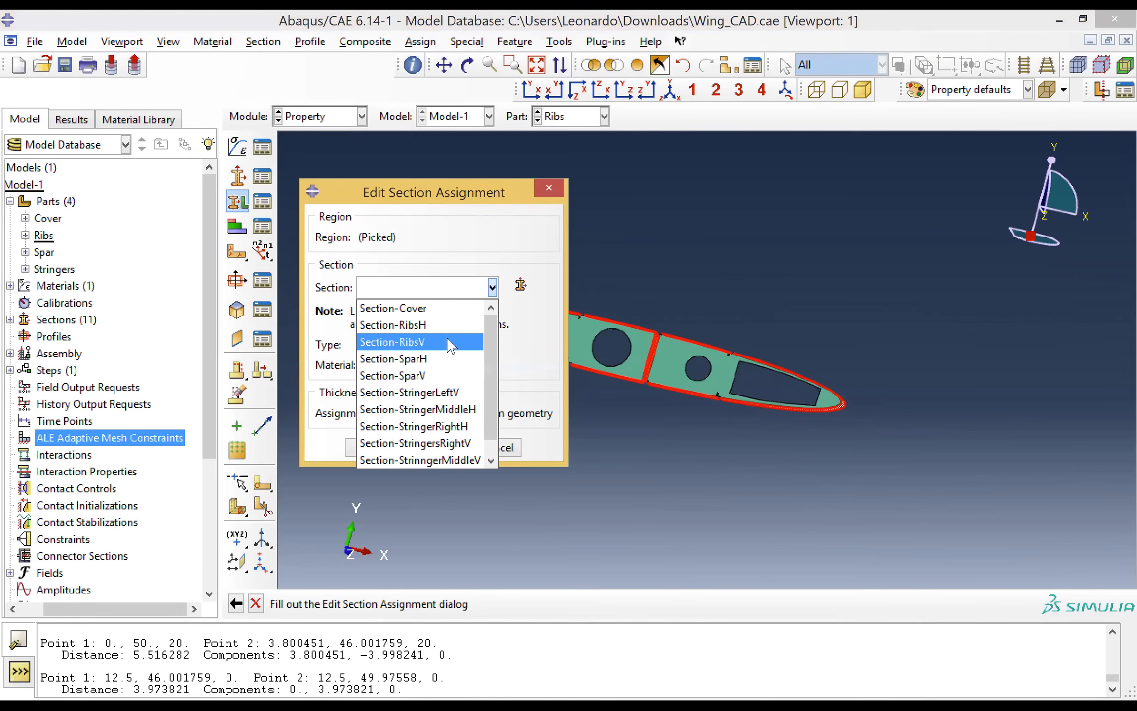
left_click(436, 325)
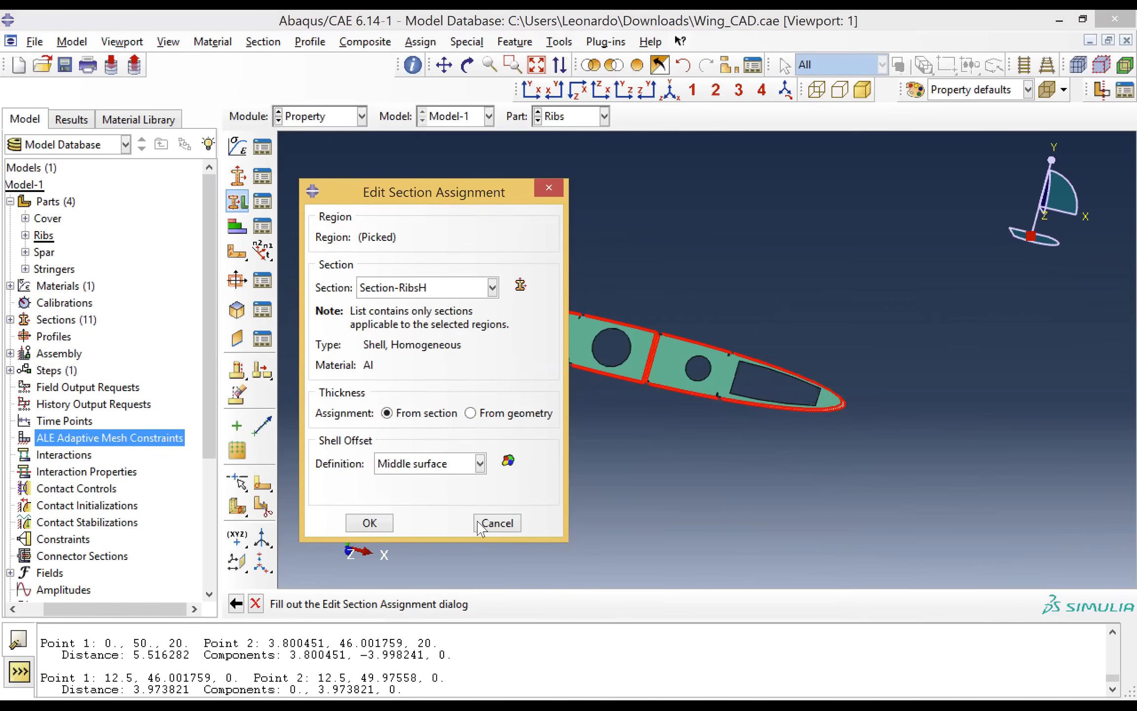
left_click(435, 462)
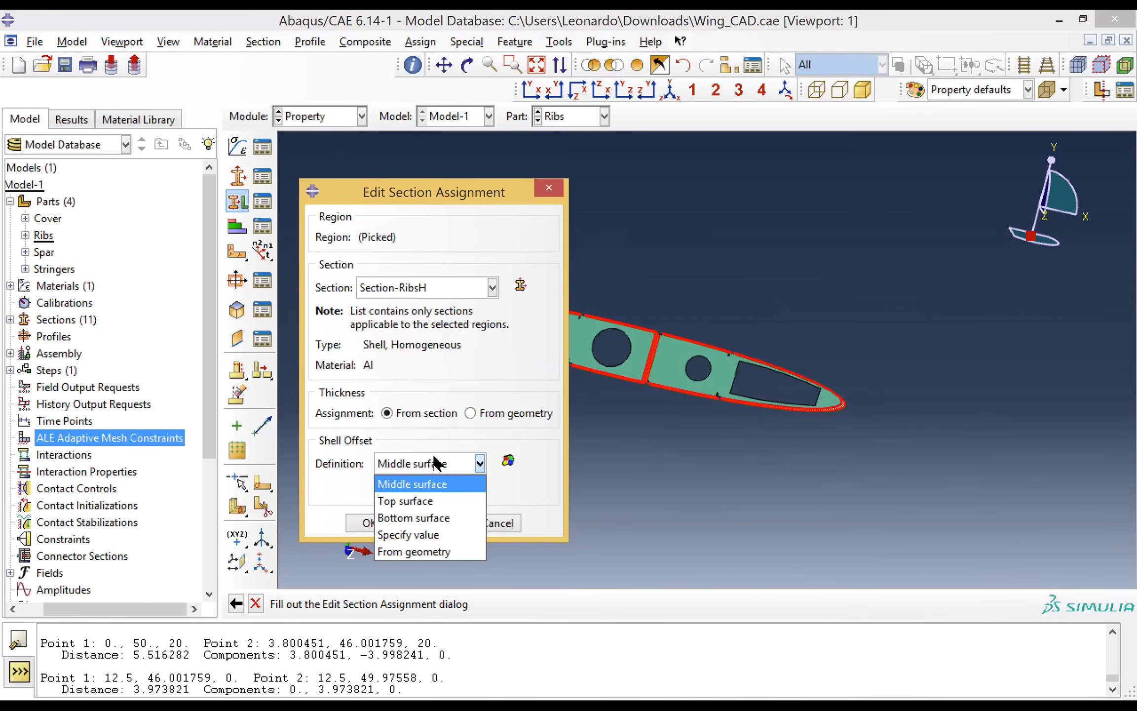
left_click(427, 500)
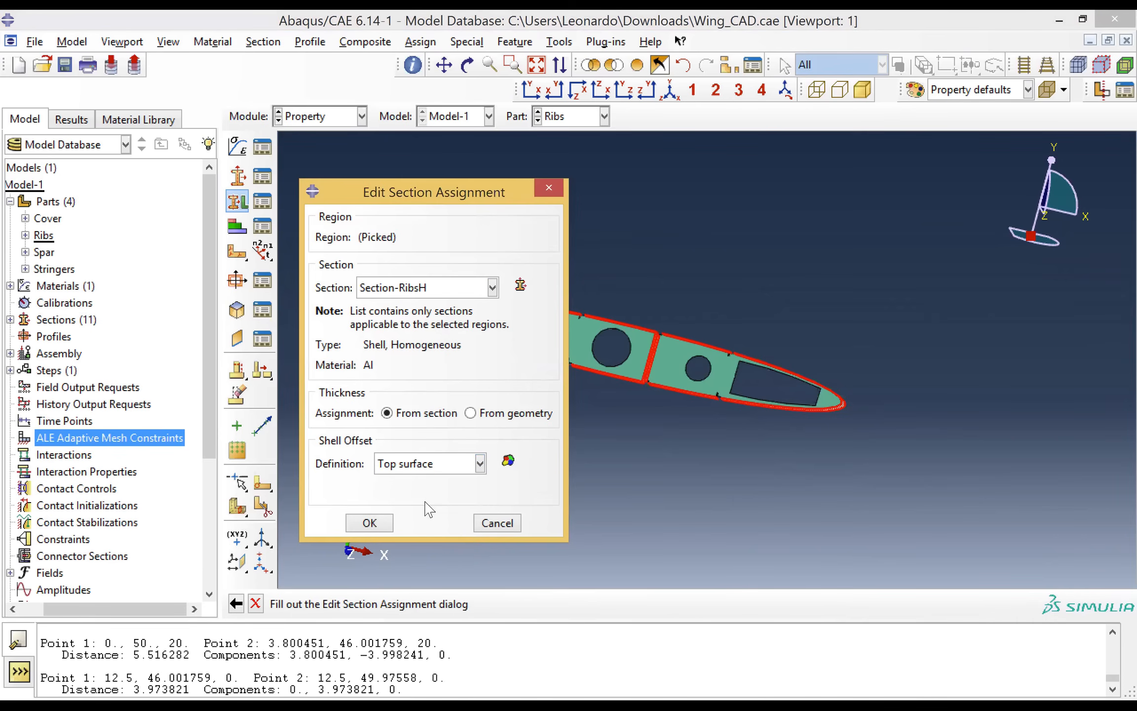
left_click(371, 523)
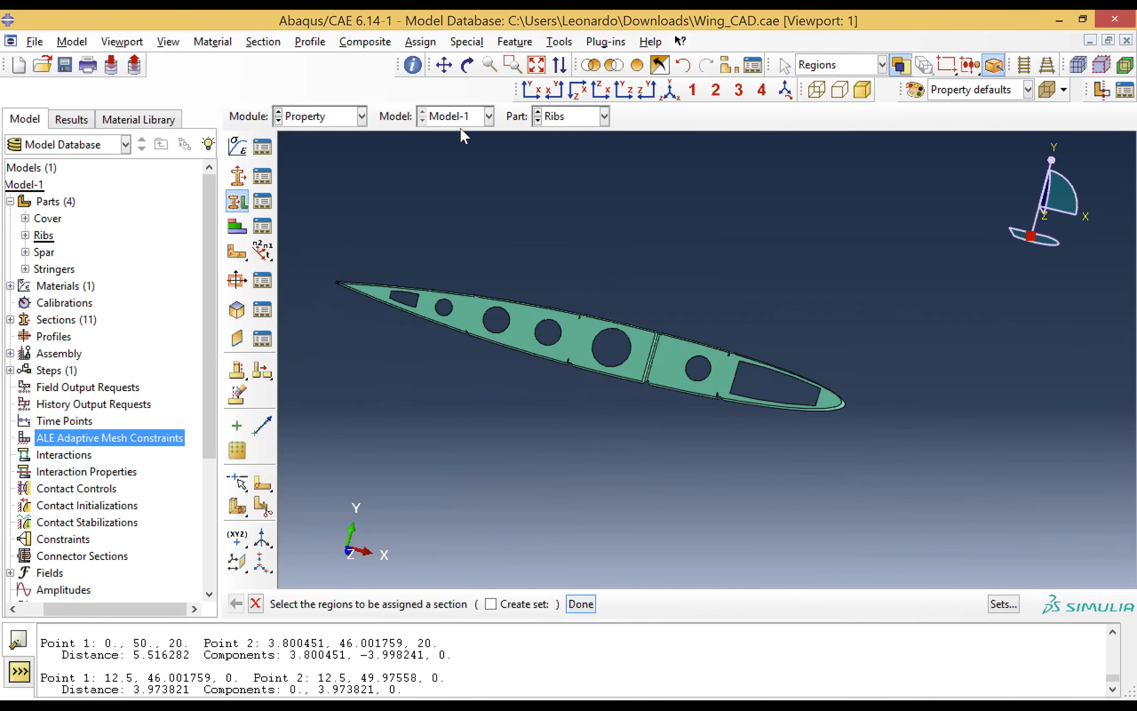
Step: Examine the rib from several angles to check that its web and flanges have section assignments
left_click(446, 71)
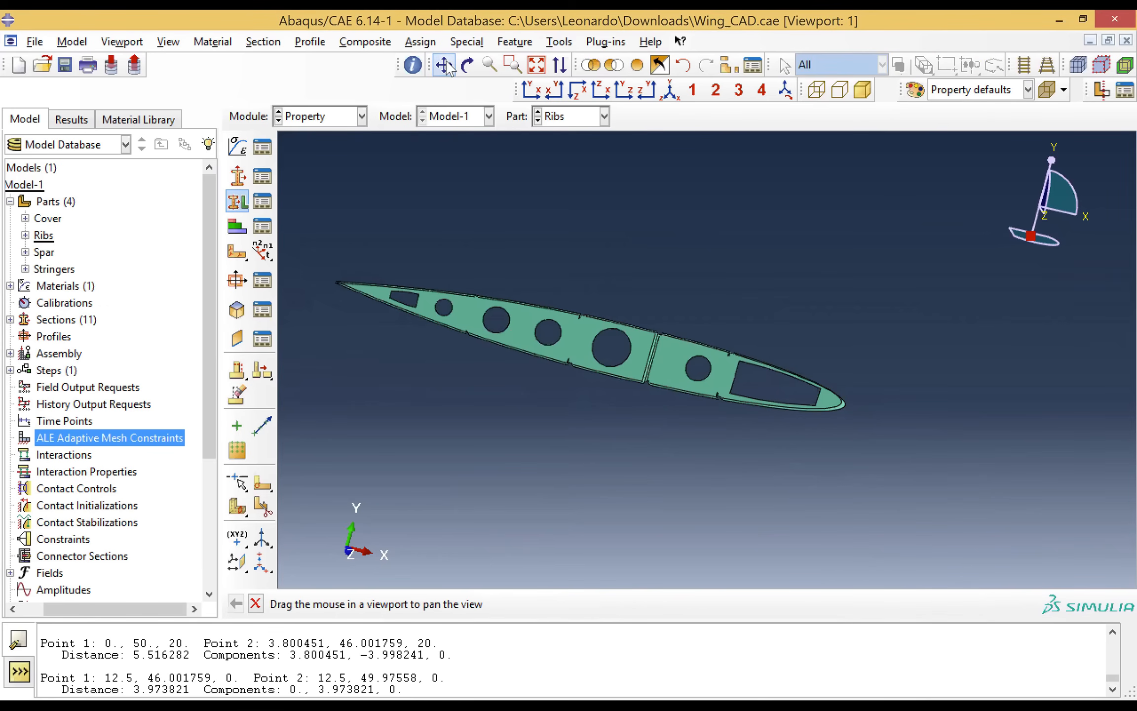
left_click(445, 70)
left_click(467, 66)
left_click_drag(398, 242, 638, 371)
left_click_drag(689, 372, 785, 488)
left_click_drag(768, 429, 756, 323)
left_click_drag(717, 427, 800, 377)
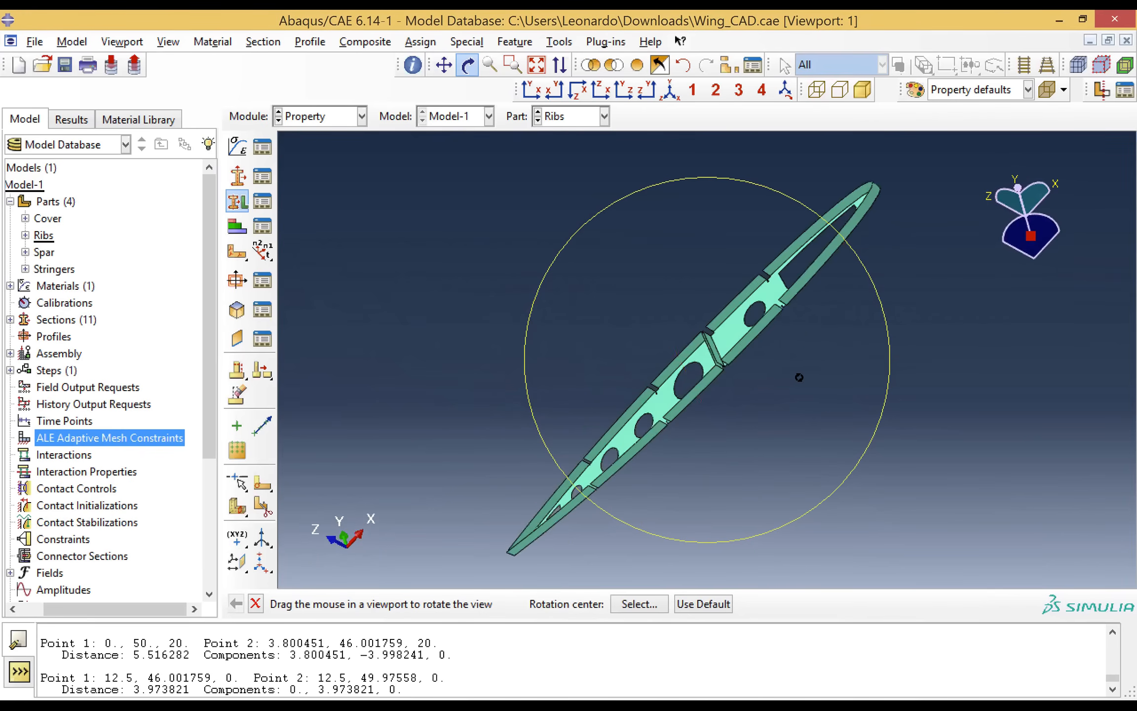
left_click_drag(748, 344, 767, 392)
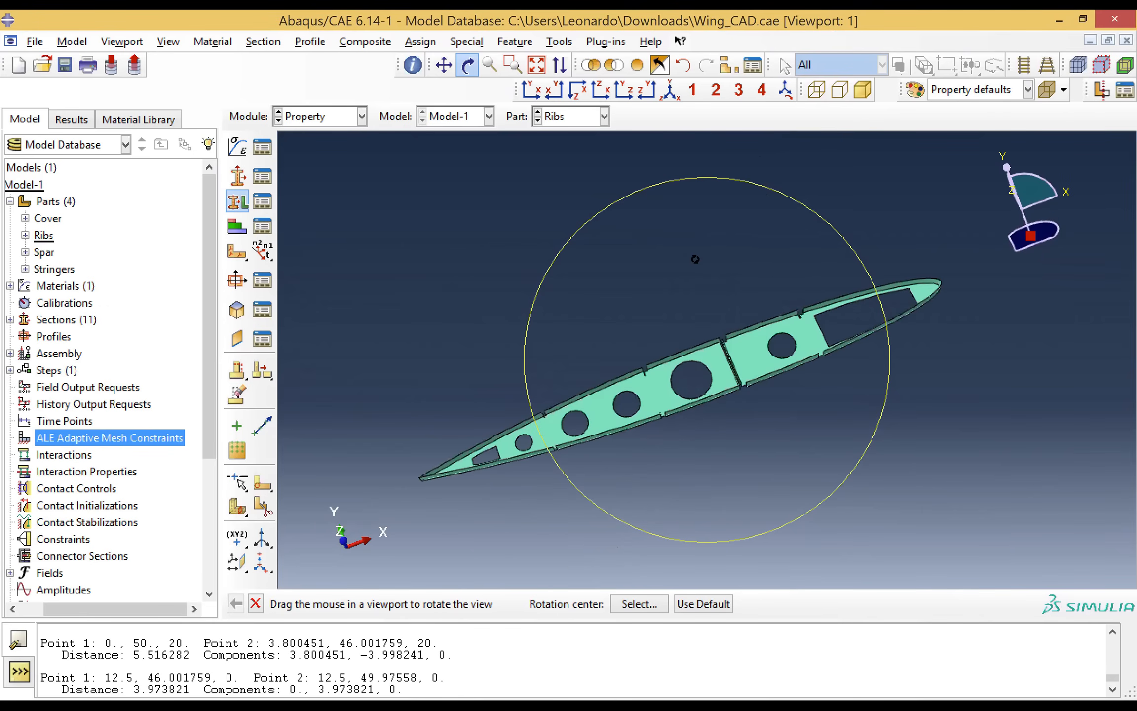
left_click_drag(827, 330, 817, 330)
left_click_drag(723, 297, 464, 348)
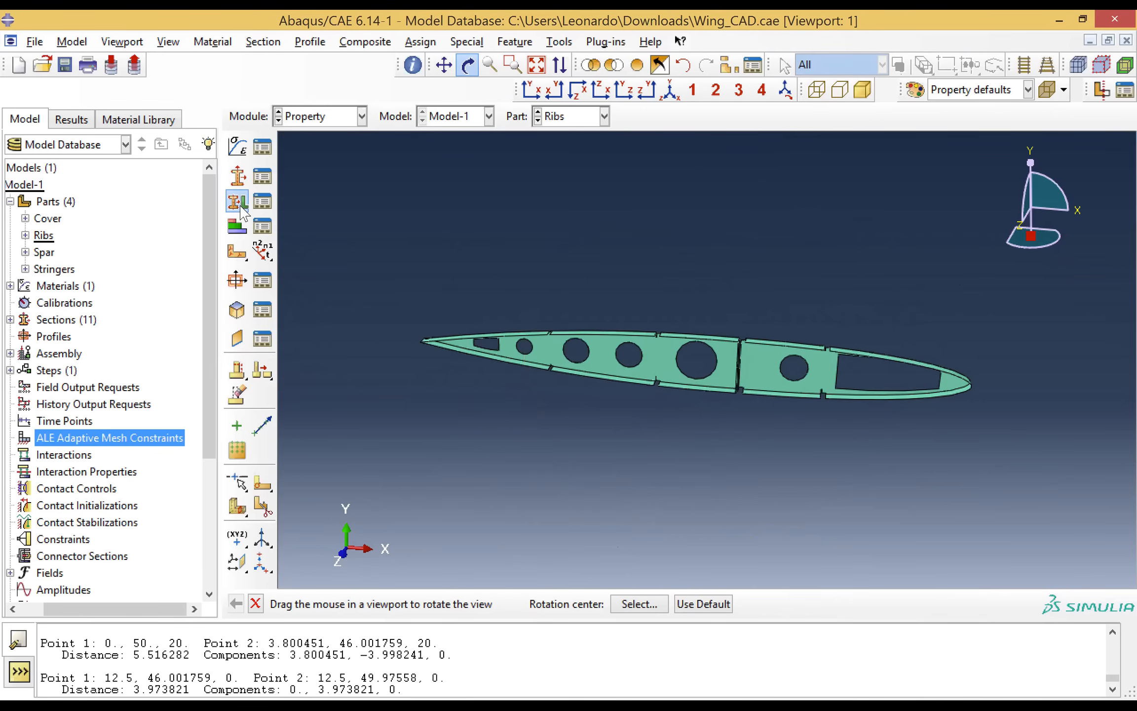
Step: Switch to the Spar part and select its web face for a section assignment
left_click(579, 118)
left_click(564, 171)
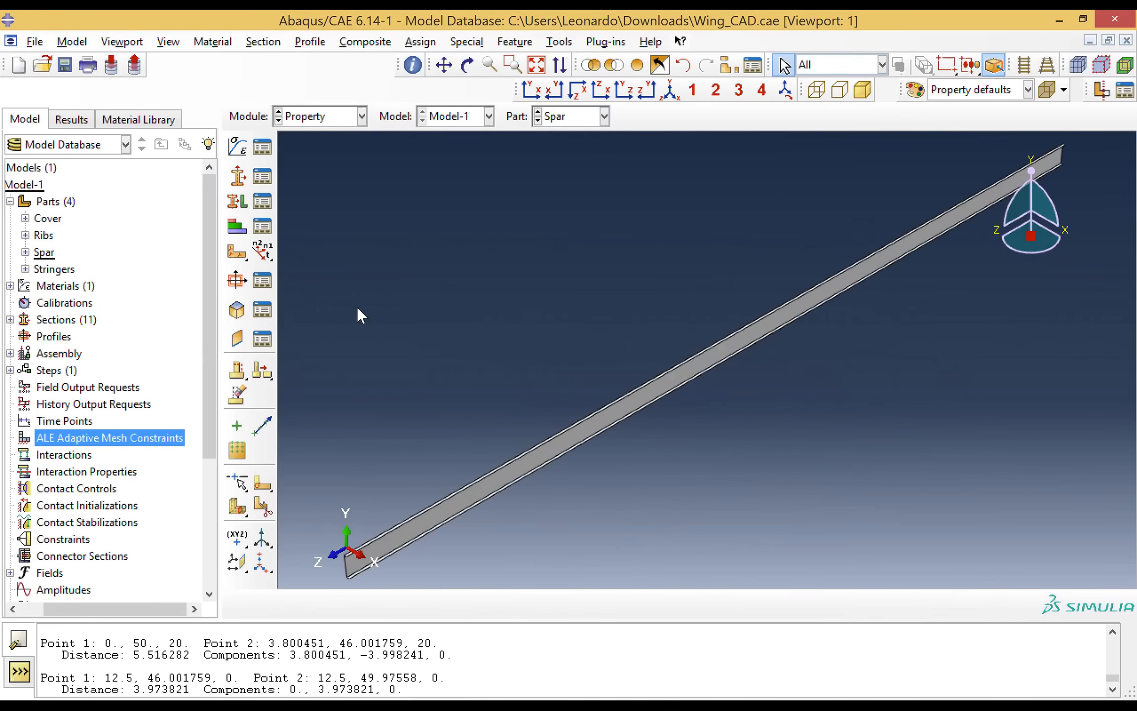
left_click(239, 204)
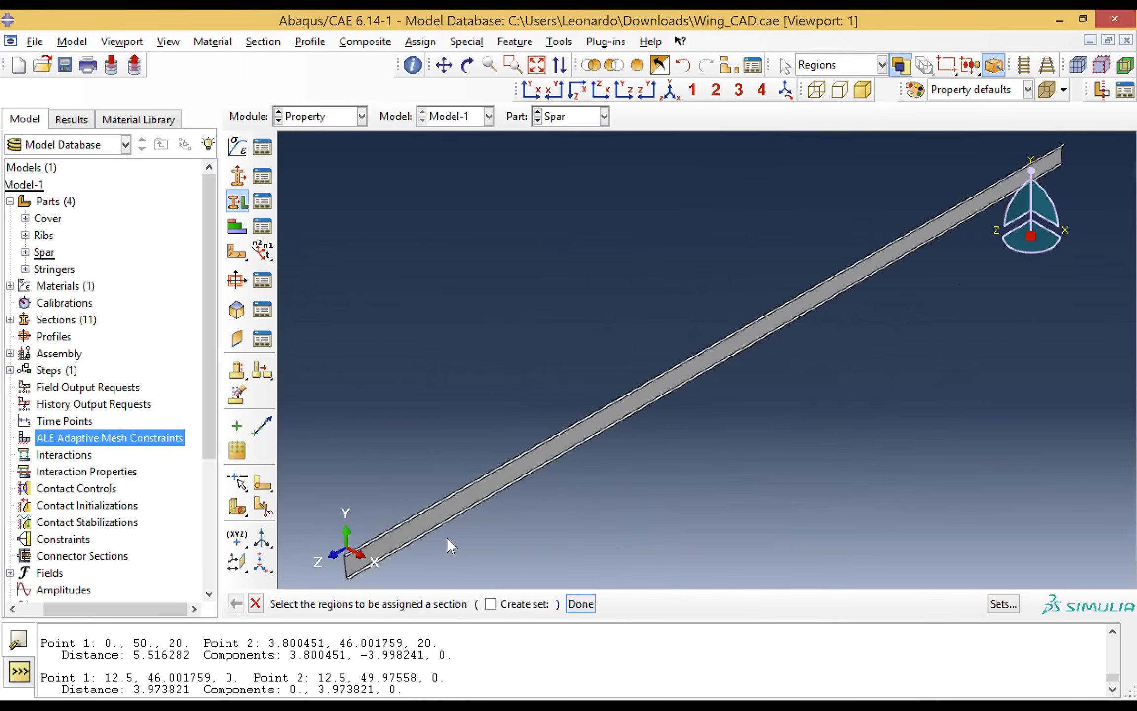
left_click(433, 512)
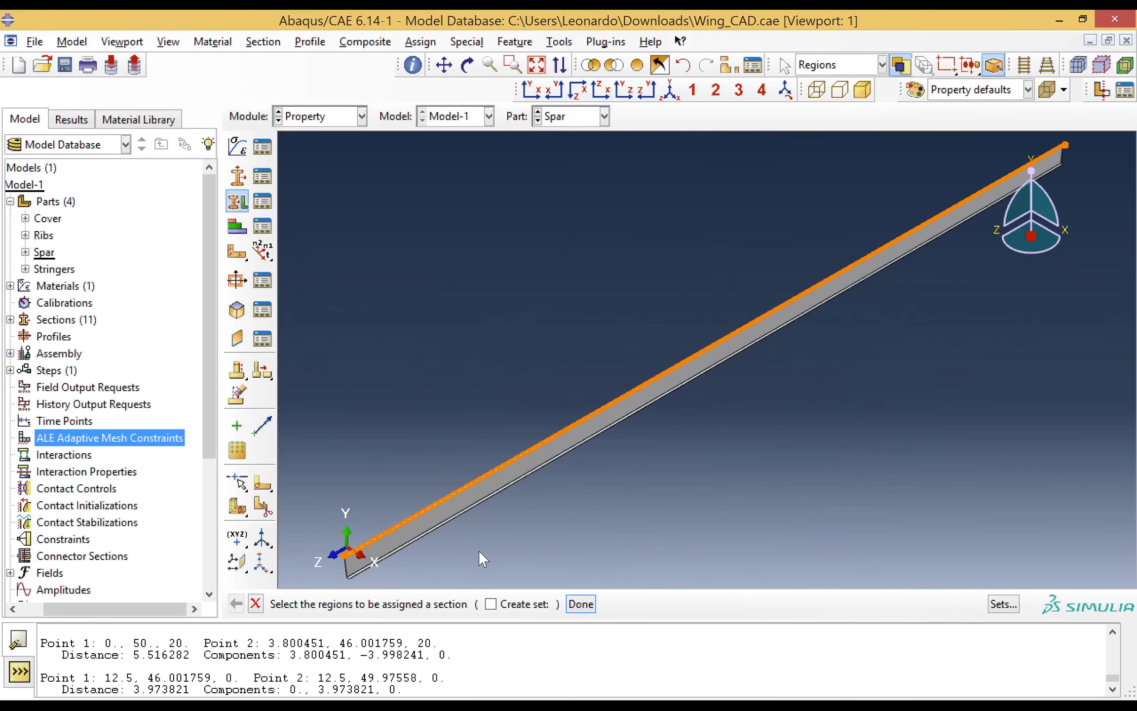
scroll(478, 549, "down", 3)
scroll(494, 571, "up", 3)
scroll(430, 373, "up", 5)
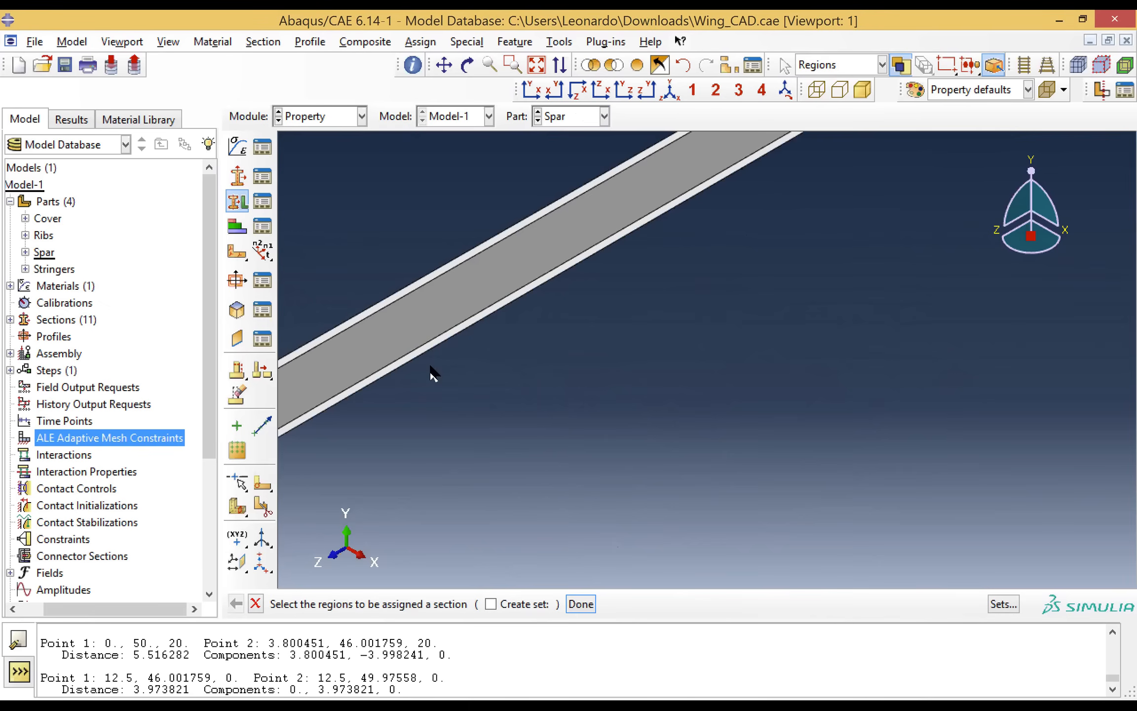
left_click(414, 321)
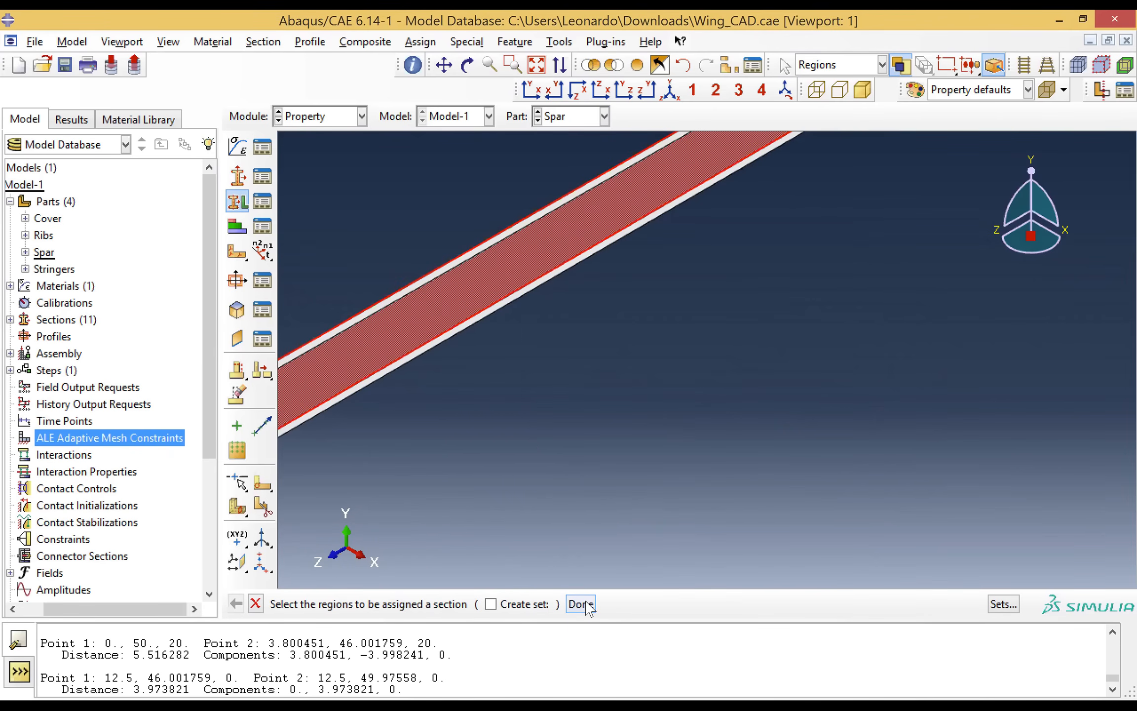
Step: Assign Section-SparV to the spar's web, with the shell offset defined at the top surface
middle_click(425, 287)
left_click(492, 287)
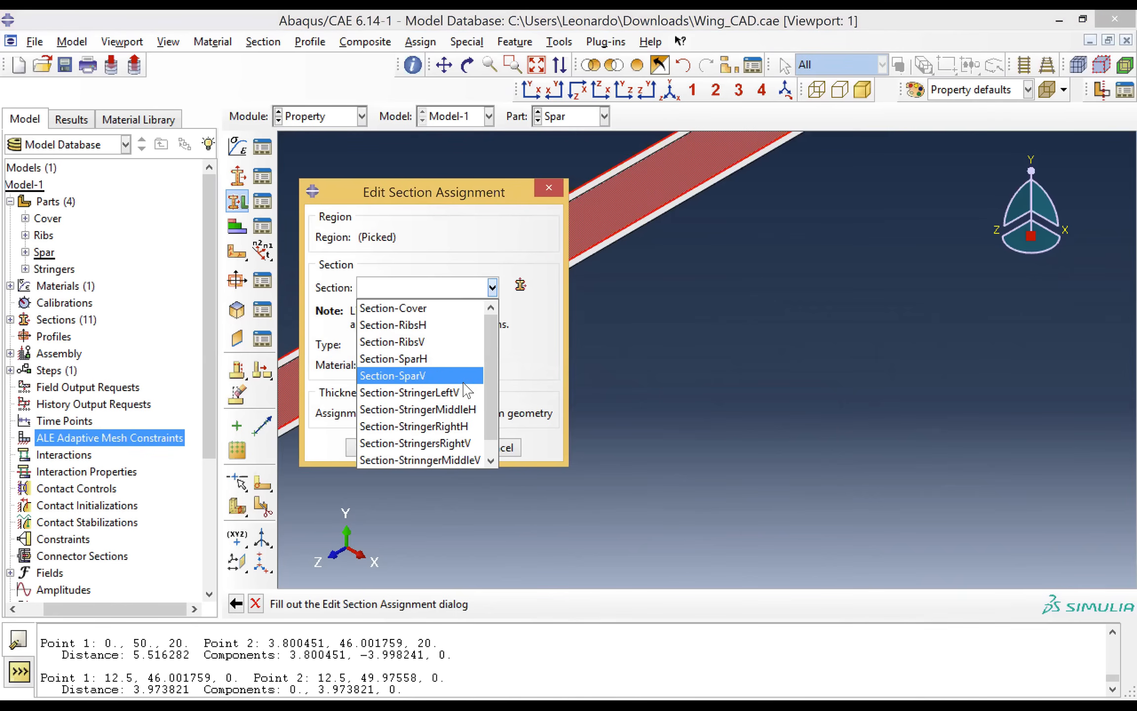
scroll(464, 390, "down", 1)
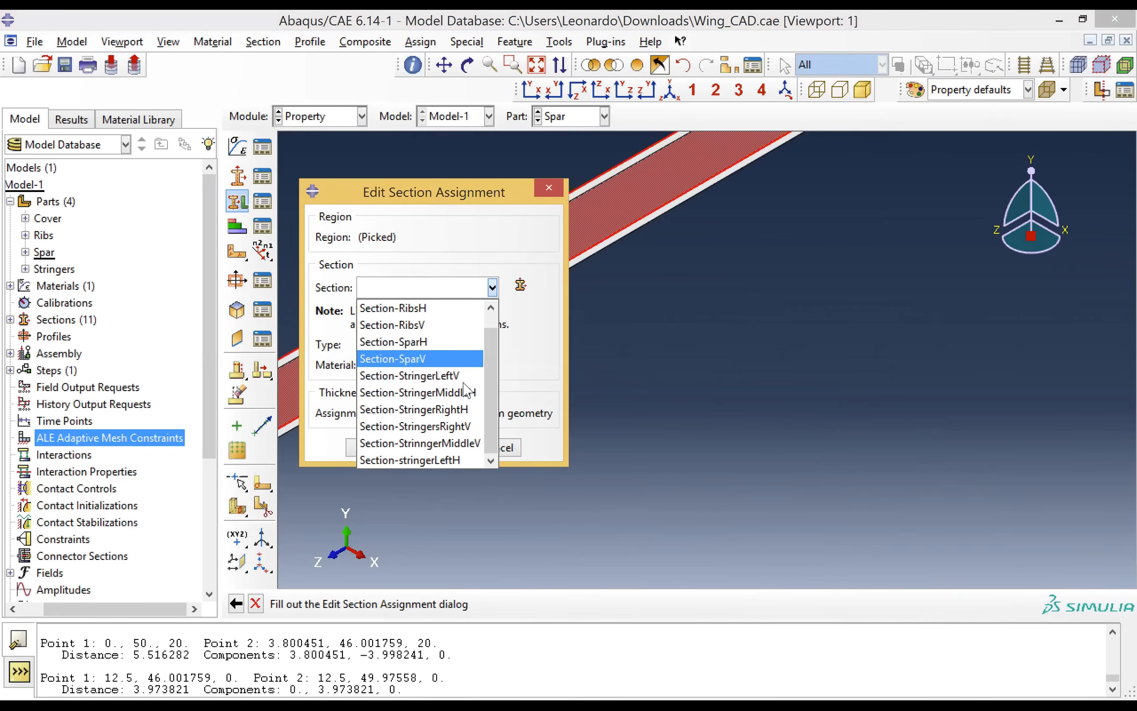
scroll(466, 391, "up", 1)
scroll(466, 391, "down", 1)
left_click(417, 359)
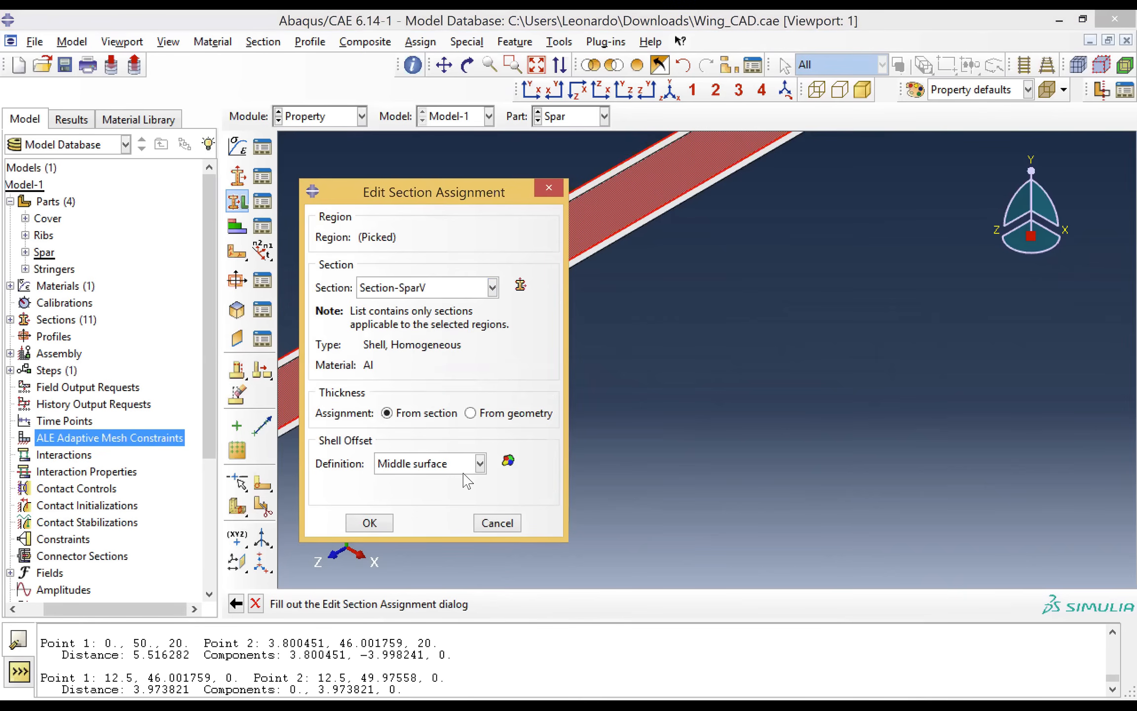
left_click(442, 467)
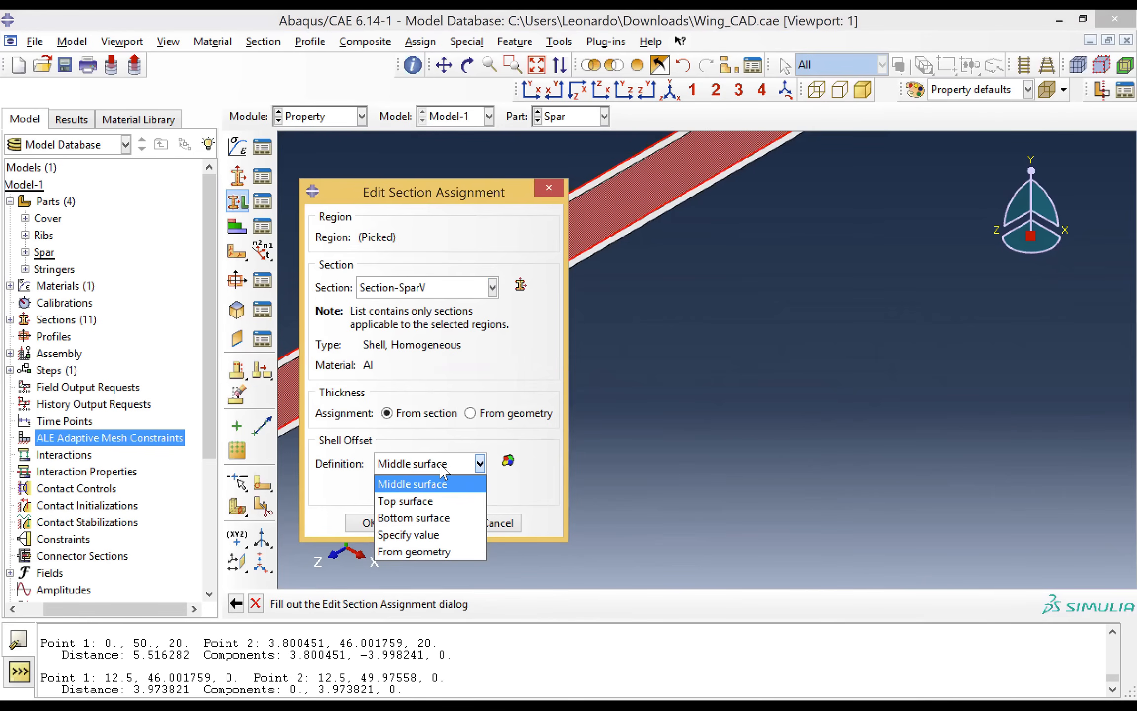
left_click(430, 500)
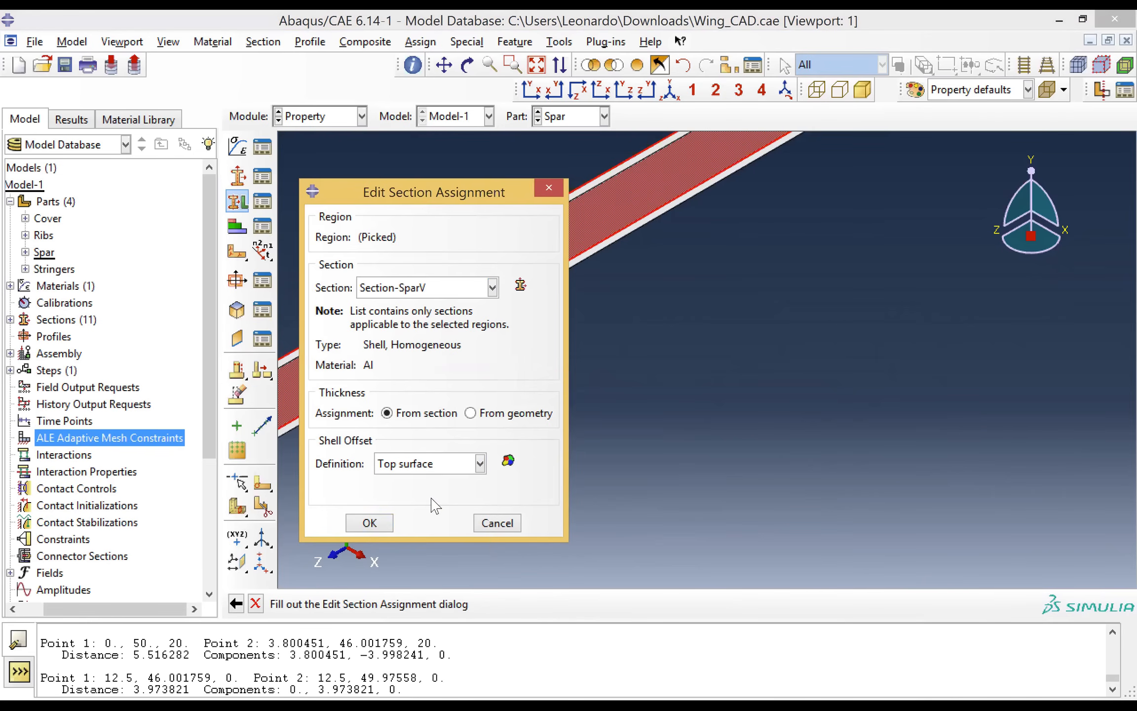
left_click(371, 523)
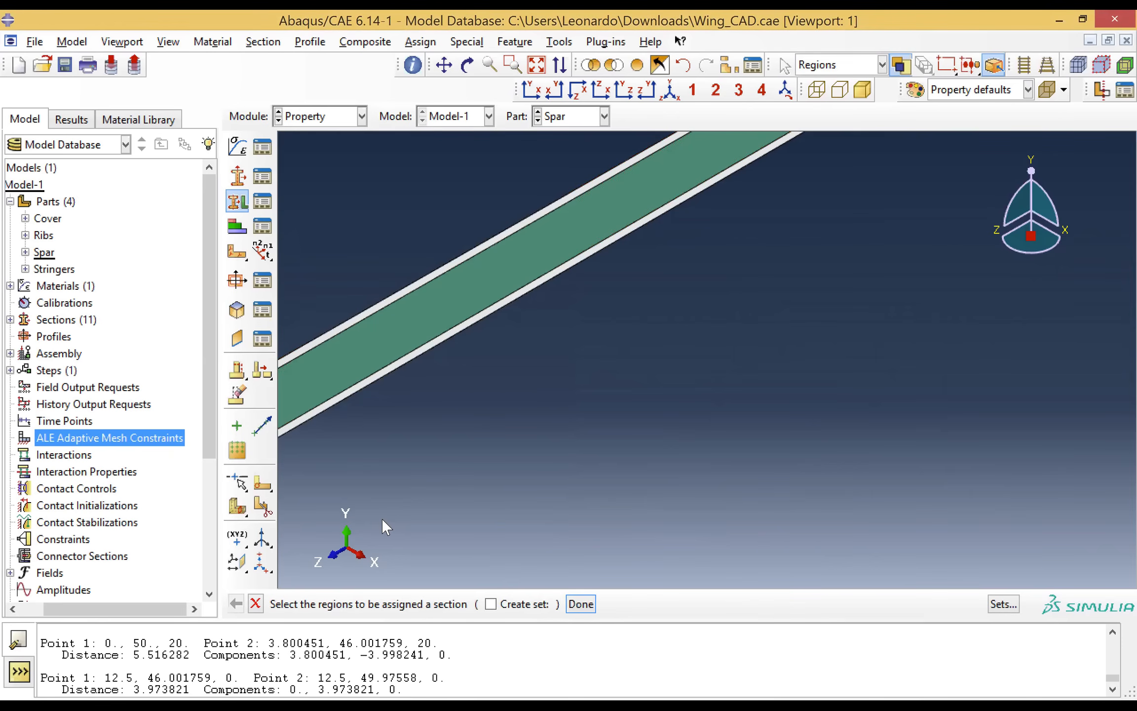
left_click(587, 603)
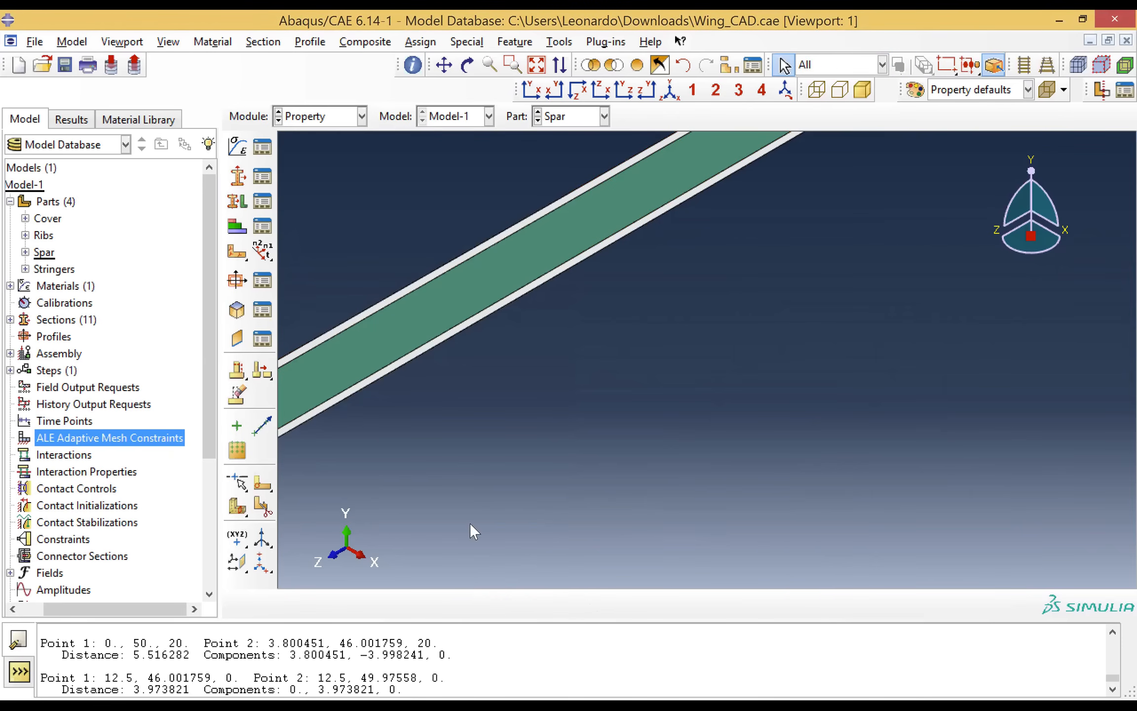
Step: Assign Section-SparH to the spar's upper and lower flanges, with the shell offset defined at the top surface
left_click(237, 201)
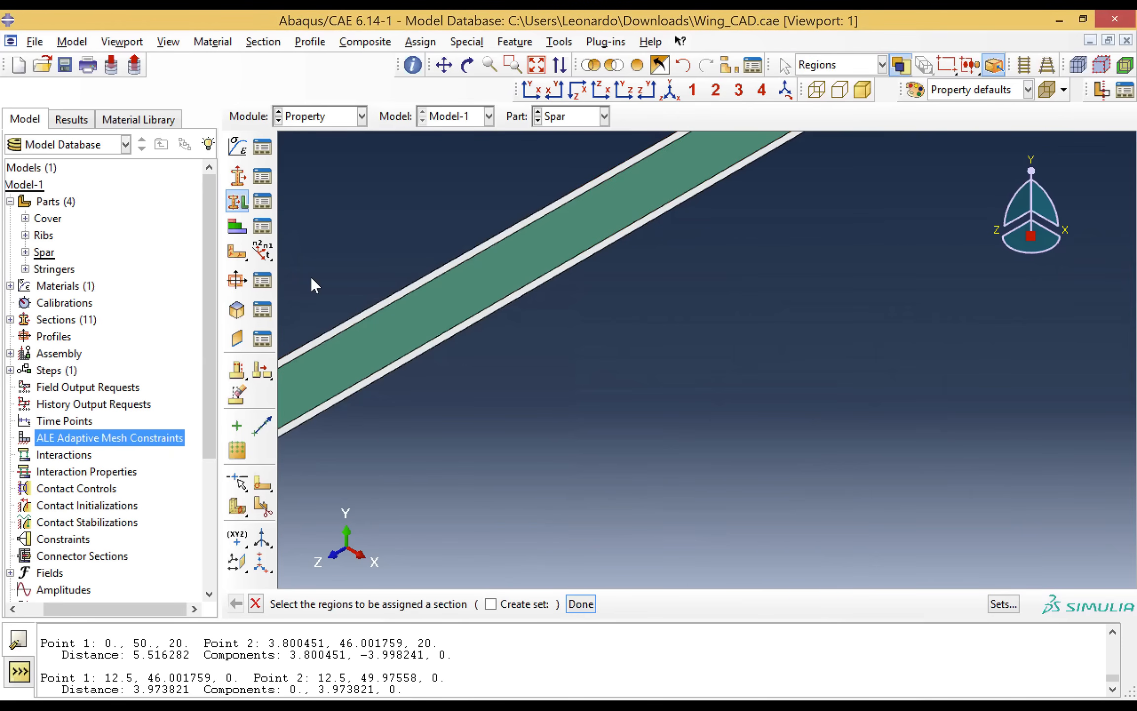
left_click(371, 312)
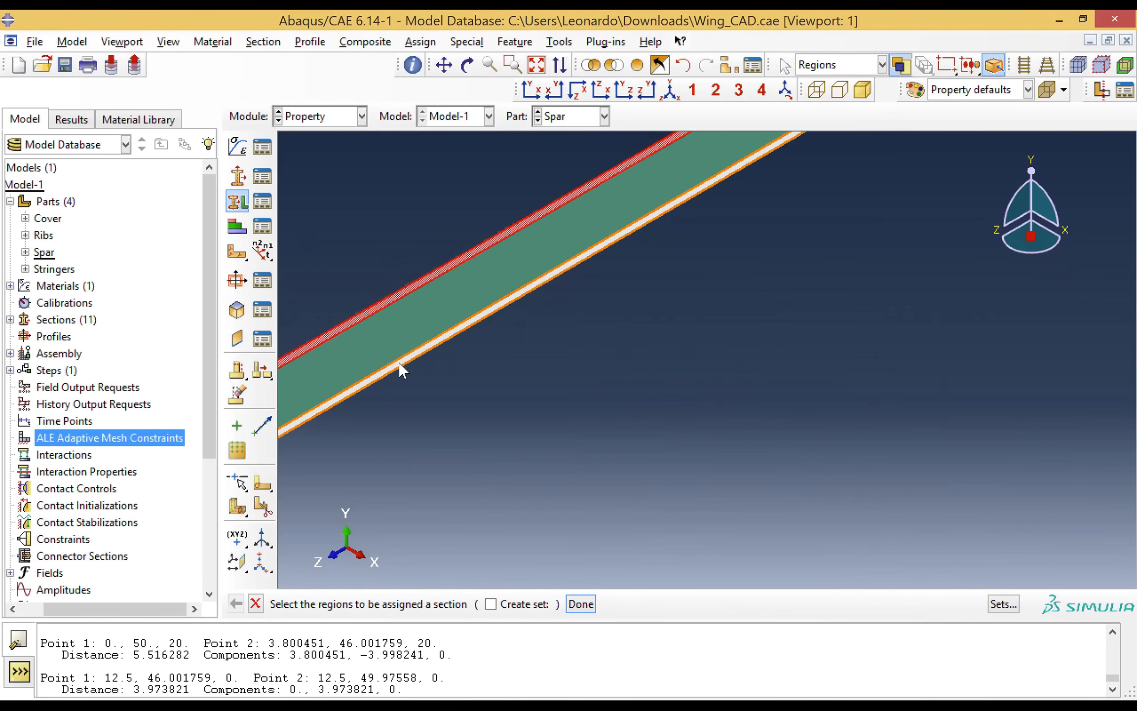
left_click(400, 368, "shift")
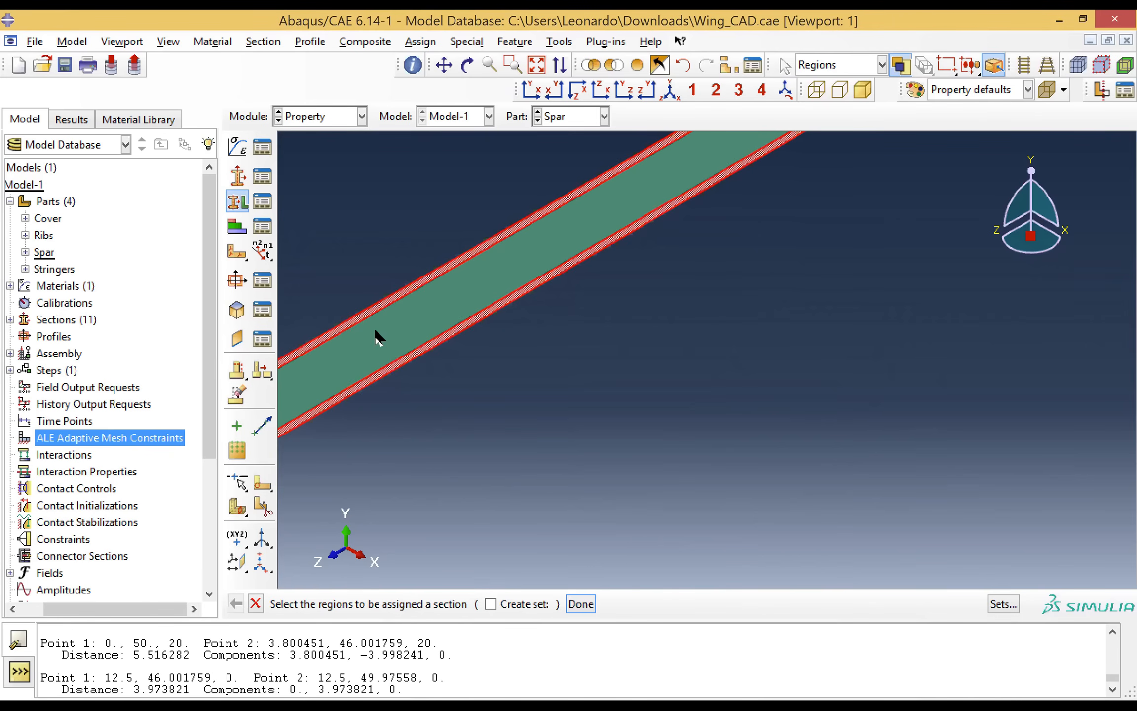
left_click(582, 604)
left_click(395, 286)
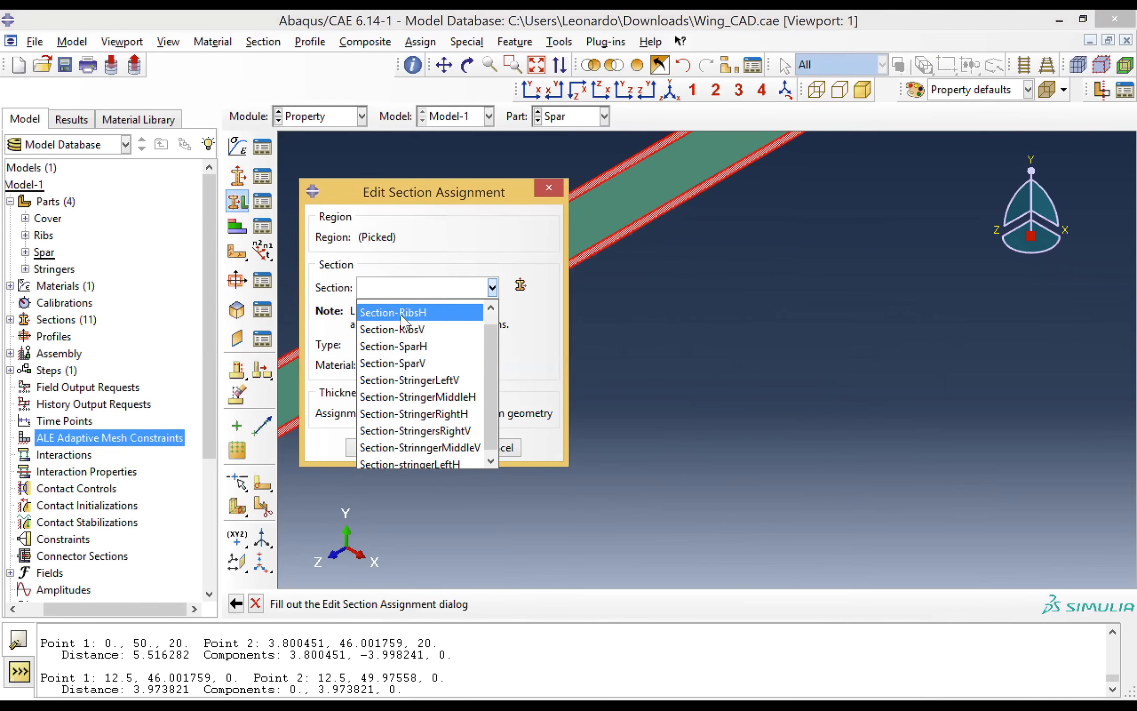
left_click(400, 346)
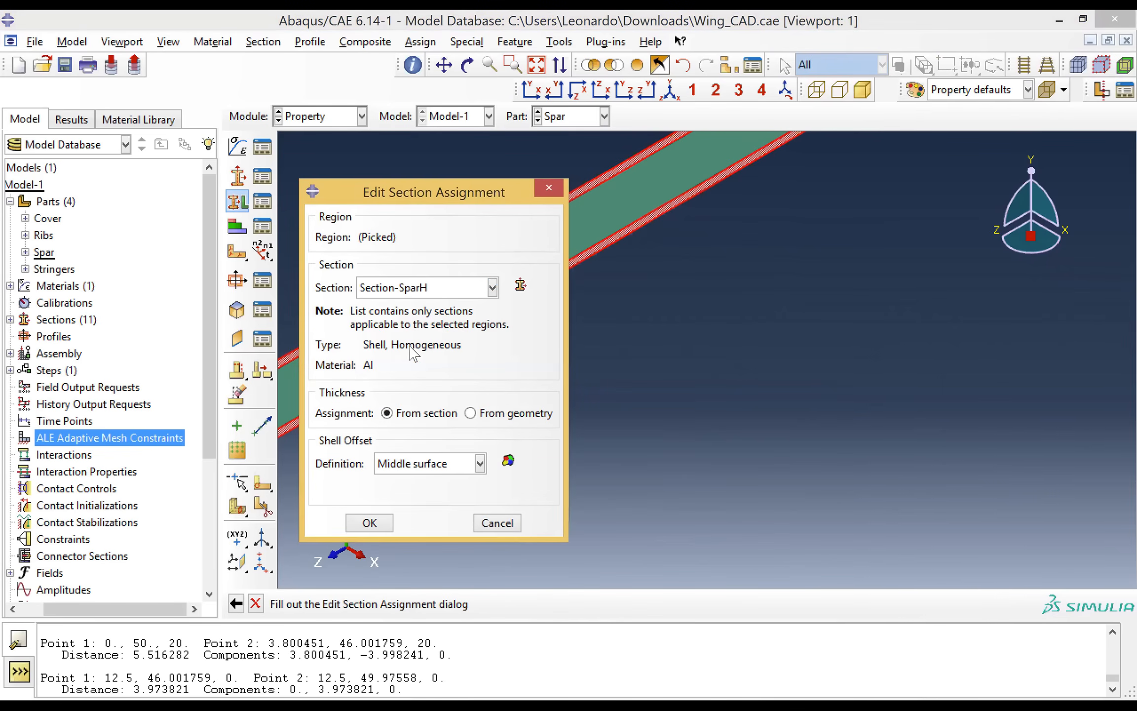
left_click(417, 467)
left_click(408, 502)
left_click(370, 523)
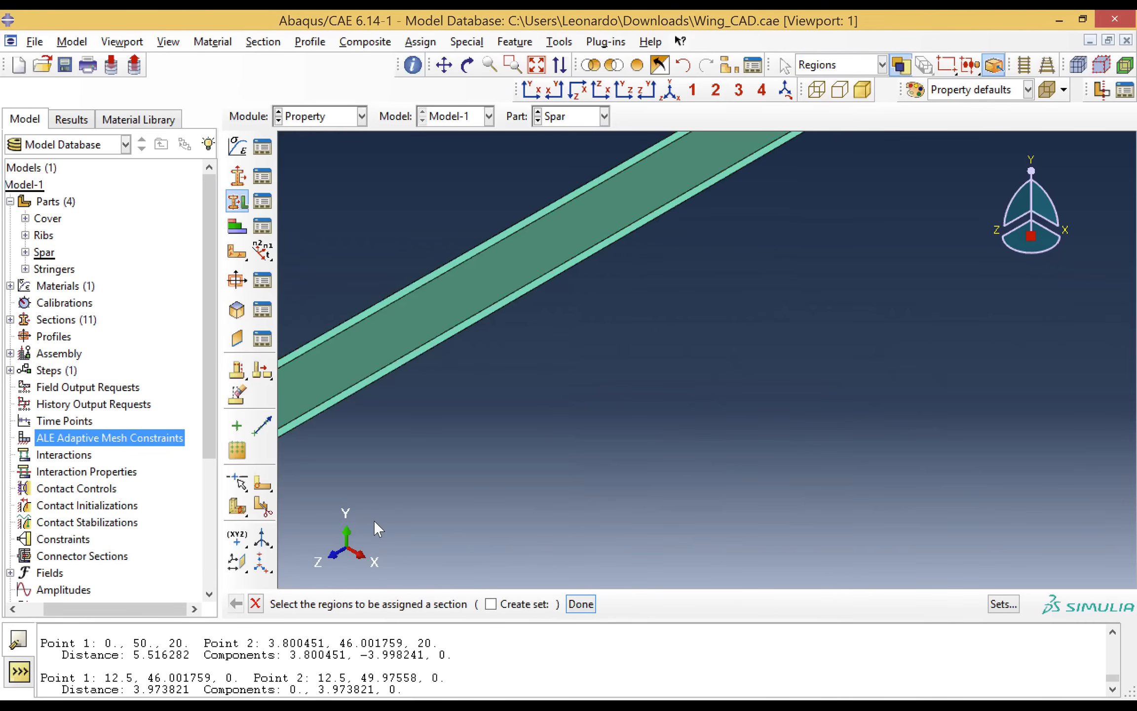
Step: Switch to the Stringers part and examine the end of an upper outer stringer up close
left_click(585, 117)
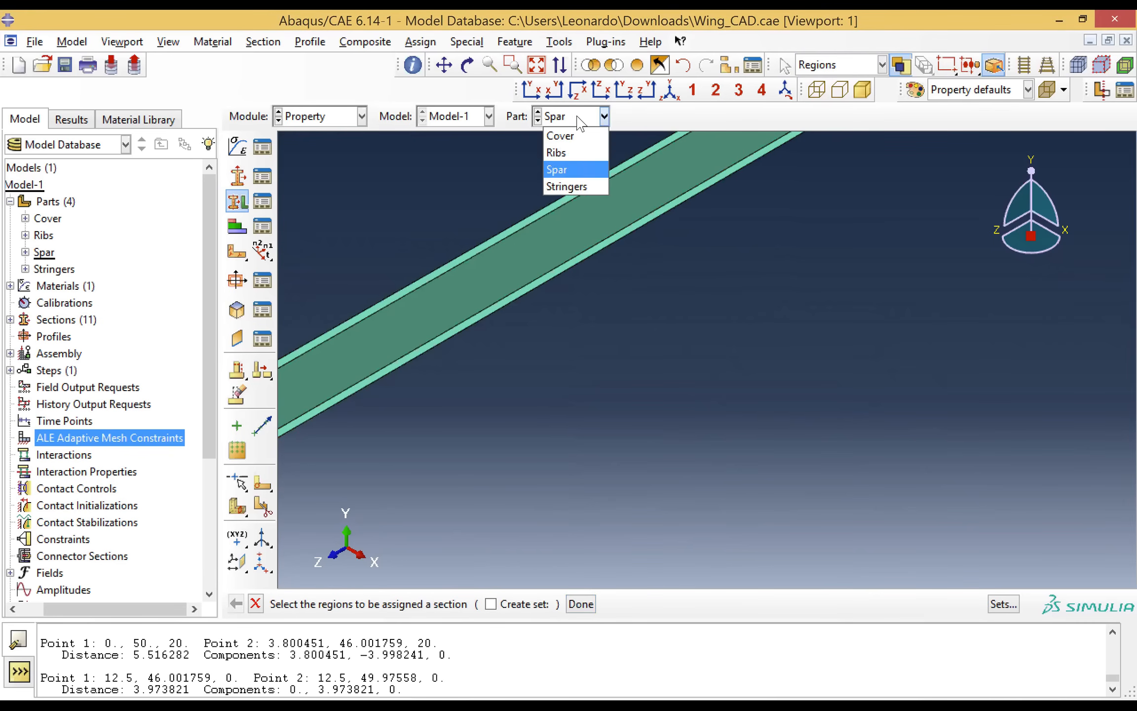
left_click(570, 187)
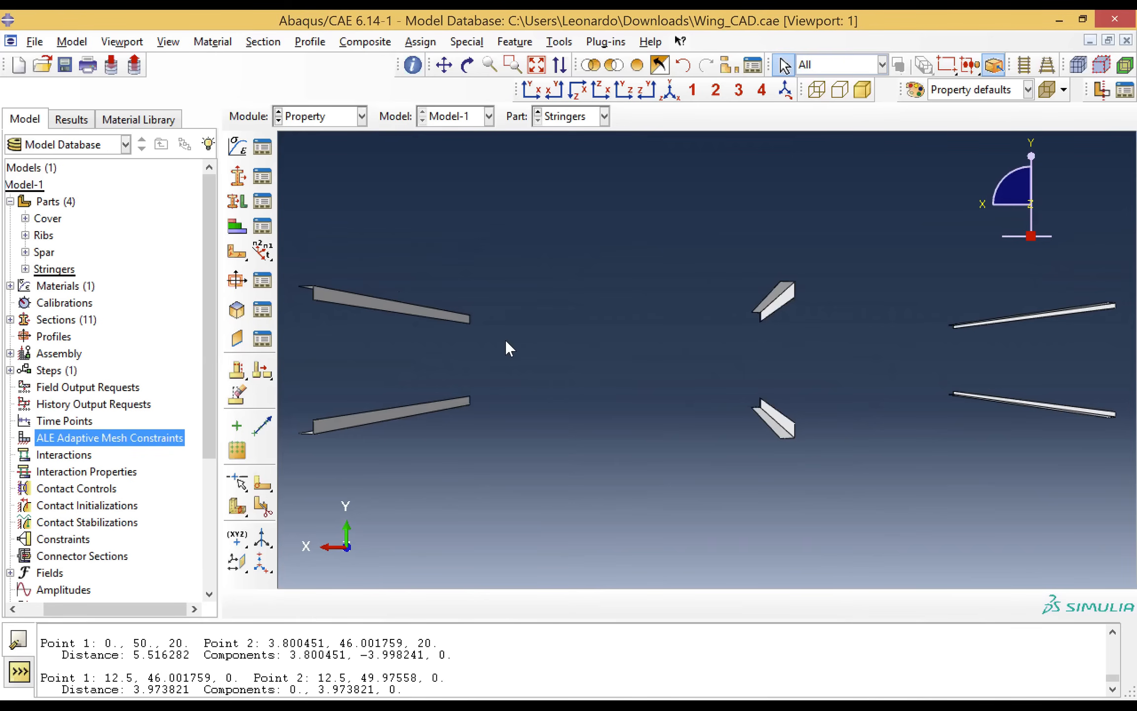
left_click(512, 66)
left_click_drag(292, 266, 371, 345)
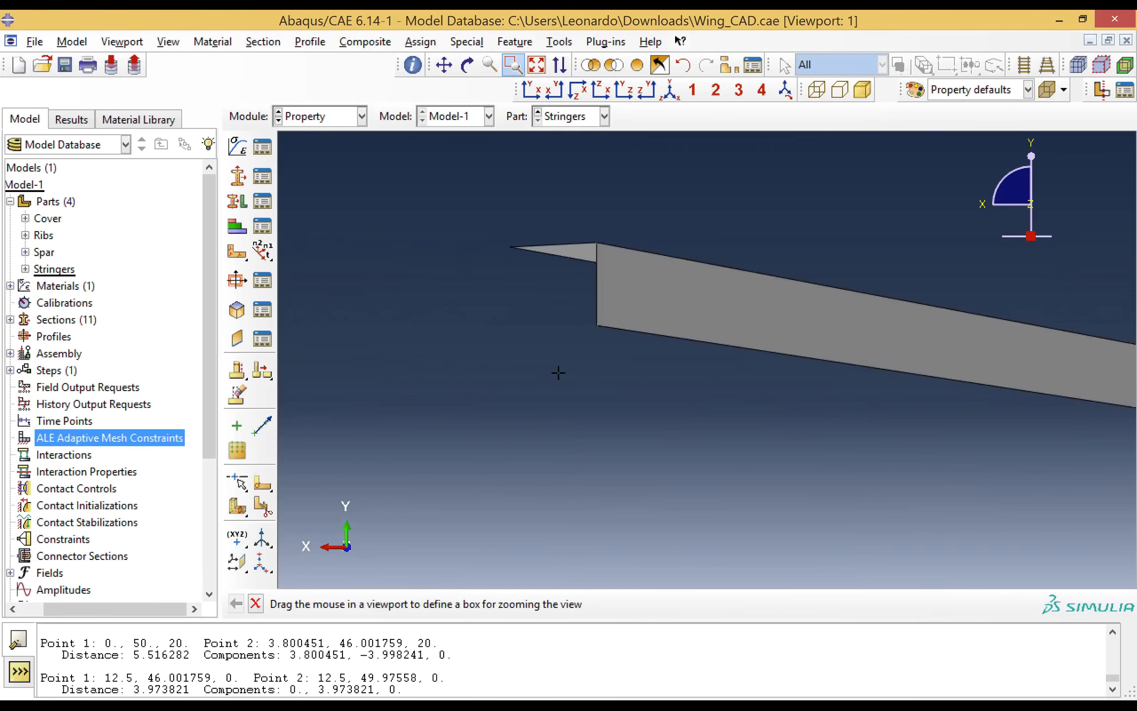
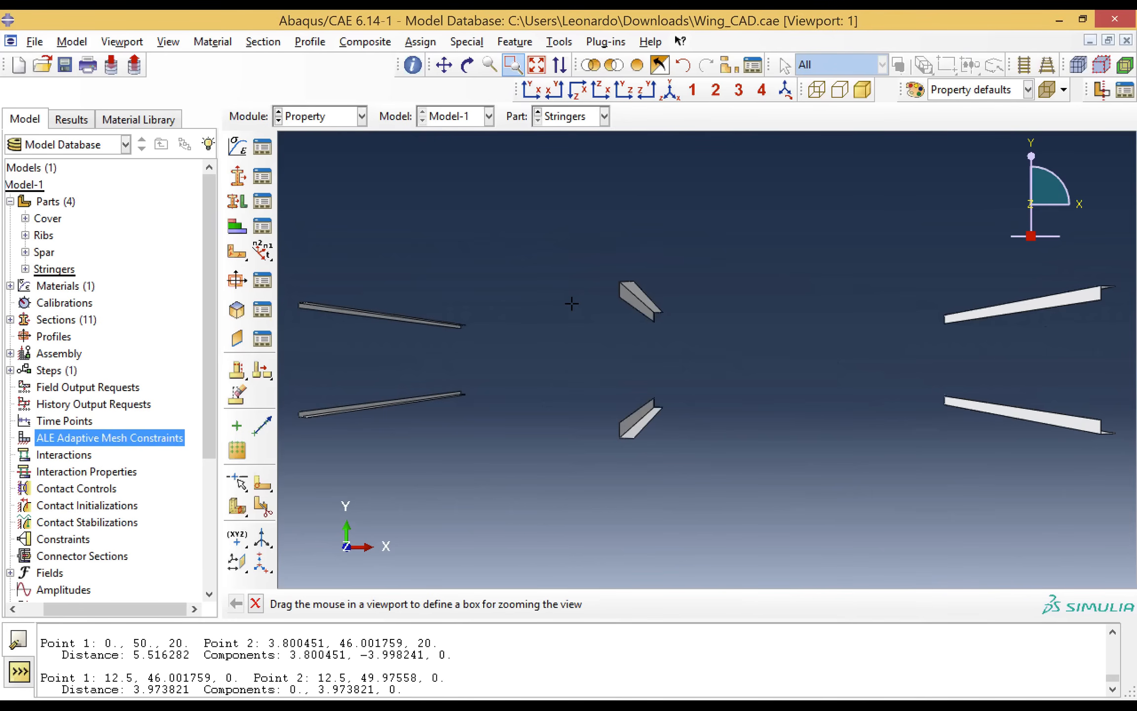
scroll(572, 304, "down", 2)
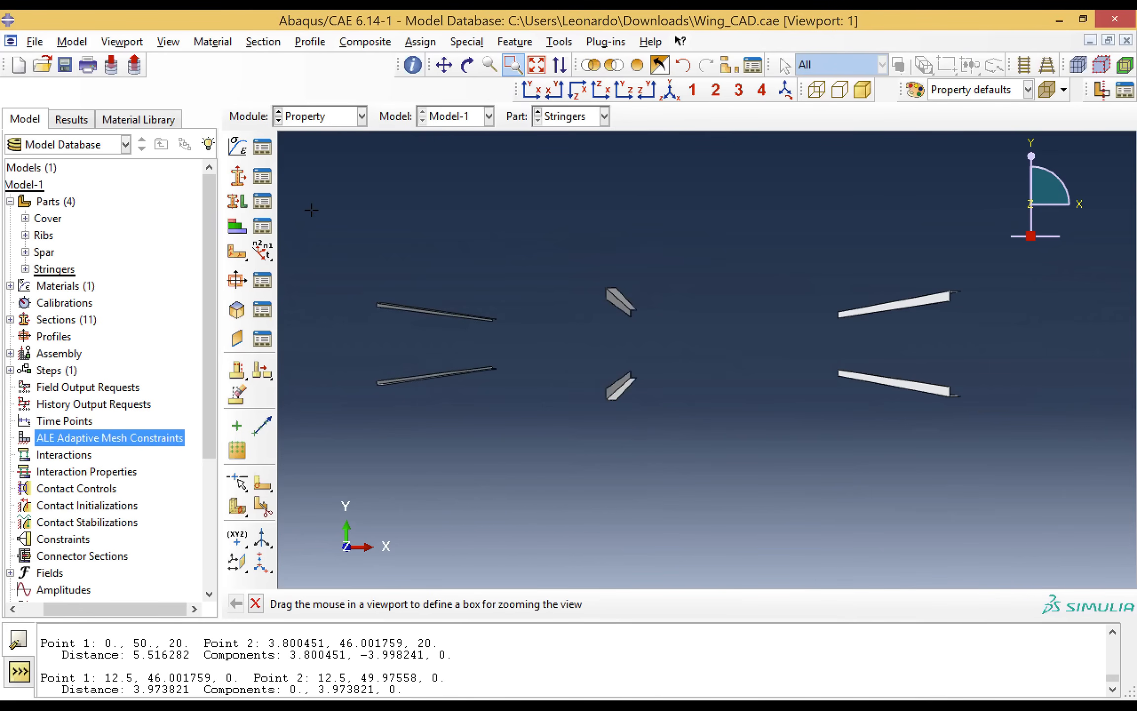
left_click(233, 203)
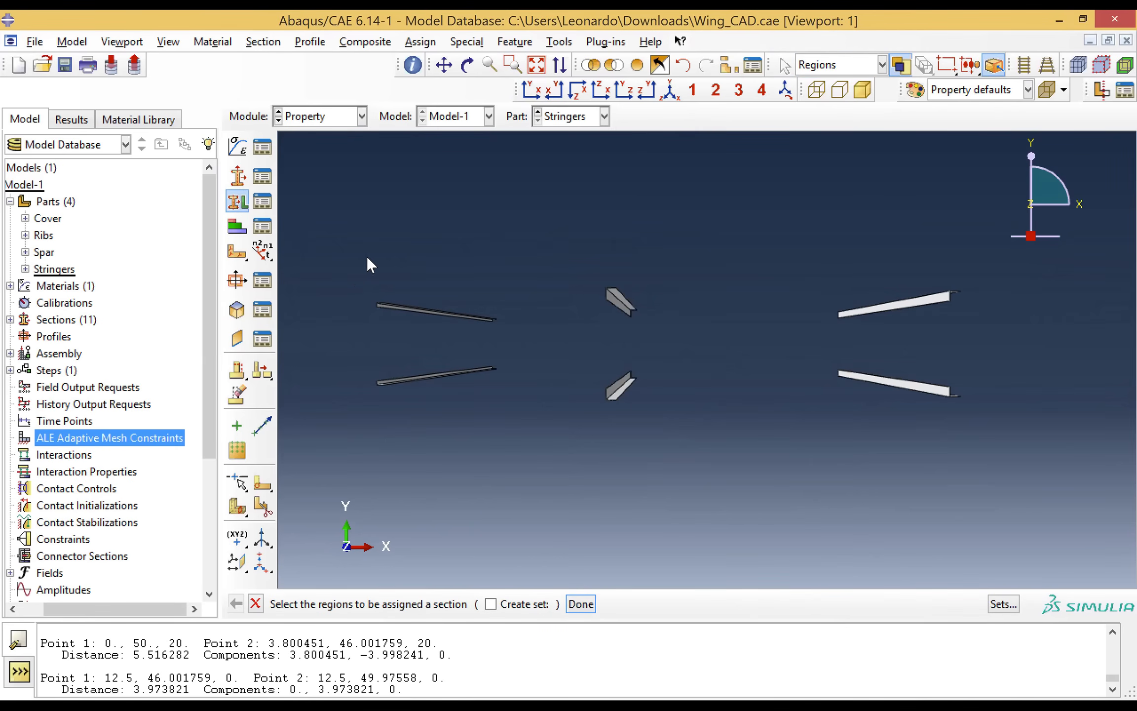
left_click_drag(357, 252, 532, 475)
left_click(396, 278)
left_click(512, 67)
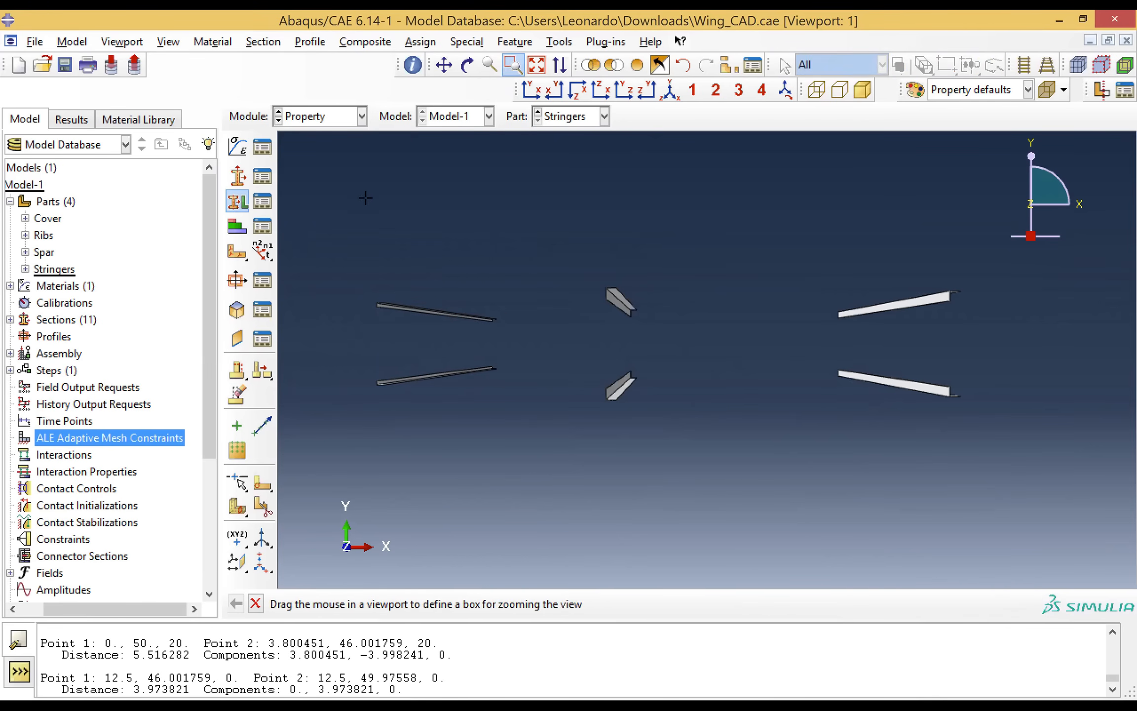
left_click_drag(355, 279, 547, 447)
left_click_drag(678, 402, 716, 465)
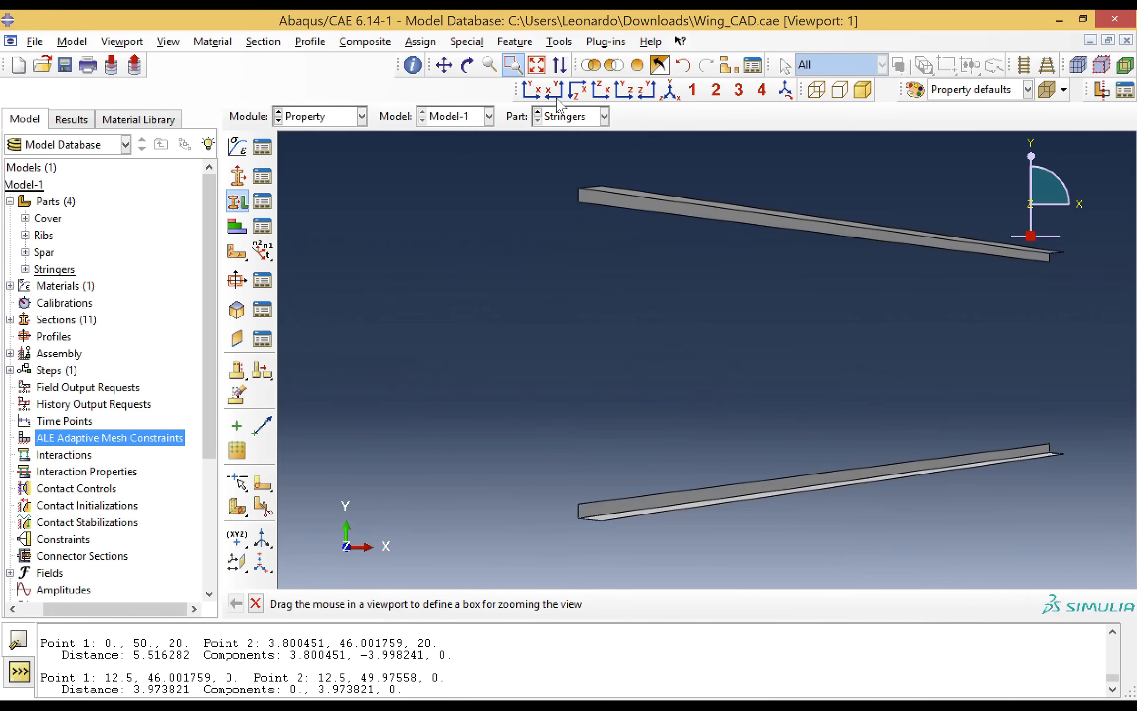
left_click(239, 206)
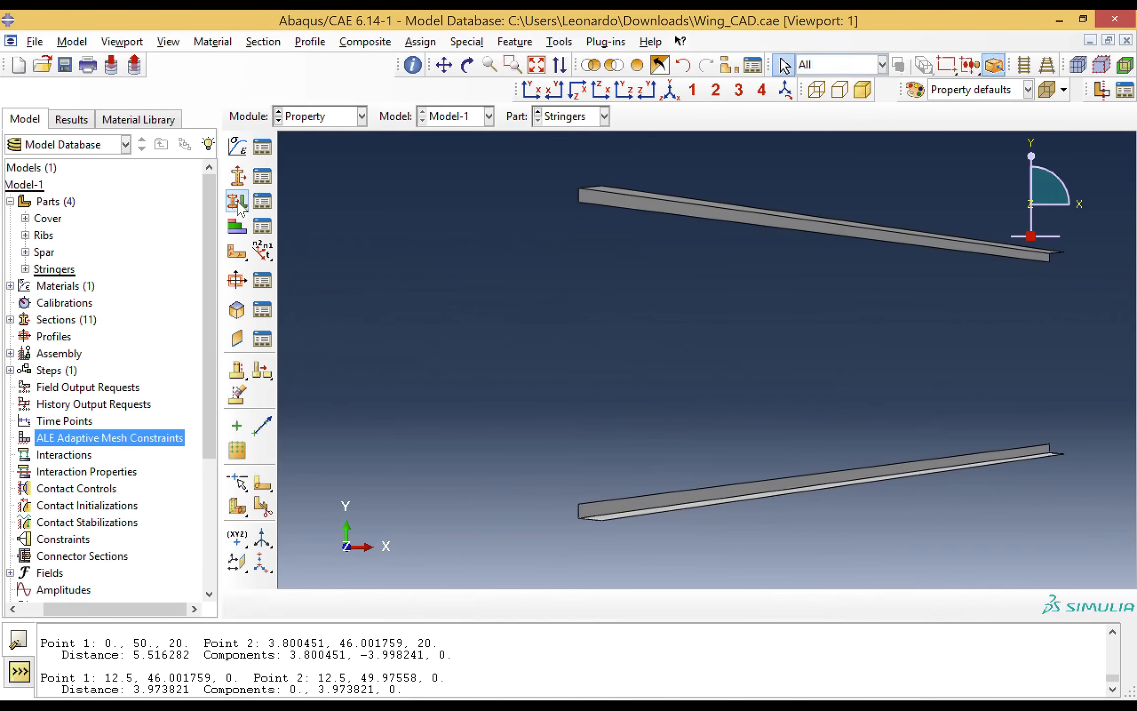
left_click(592, 198)
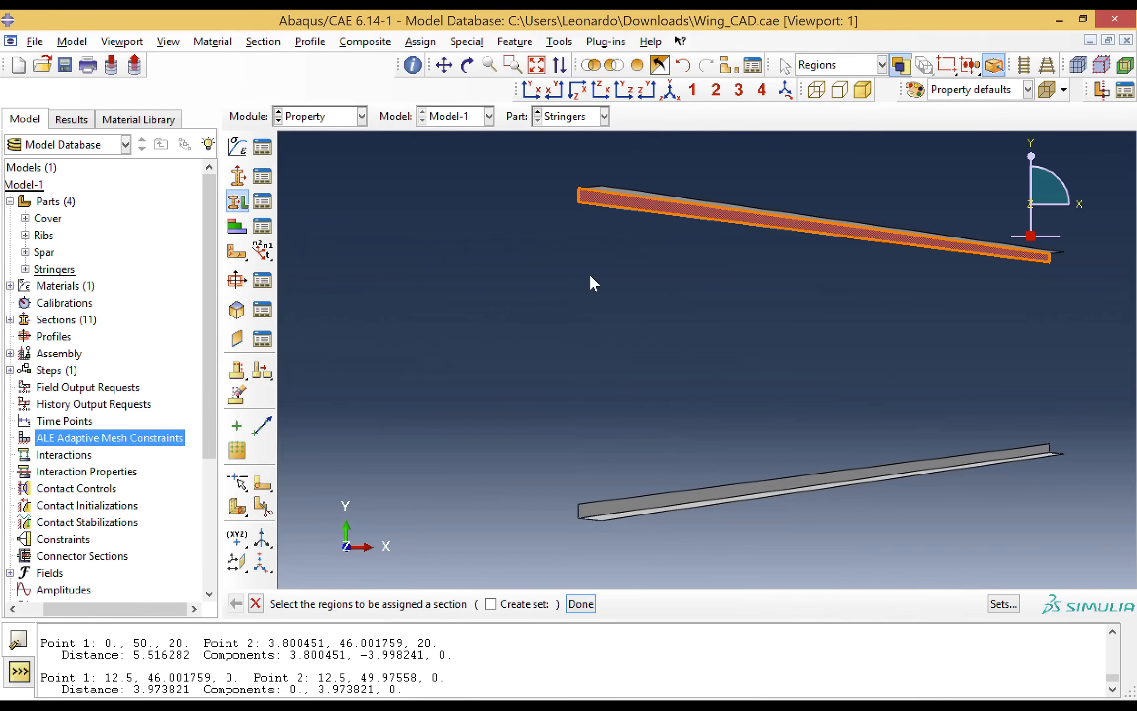
left_click(584, 503, "shift")
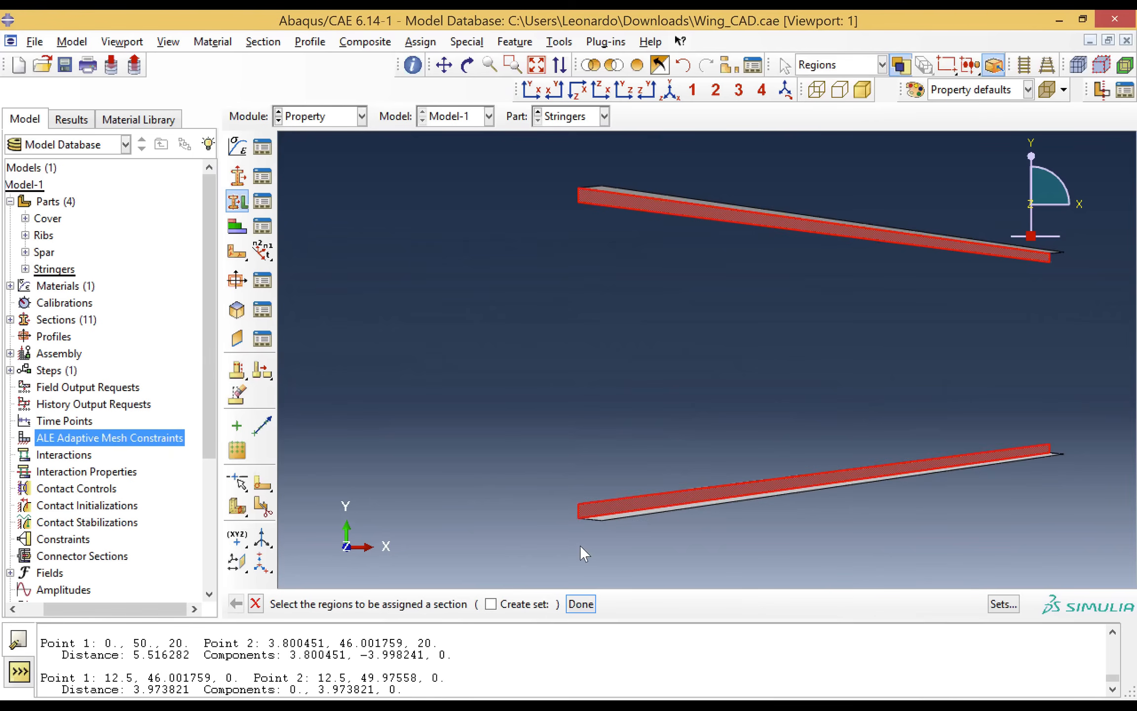
left_click(578, 604)
left_click(419, 293)
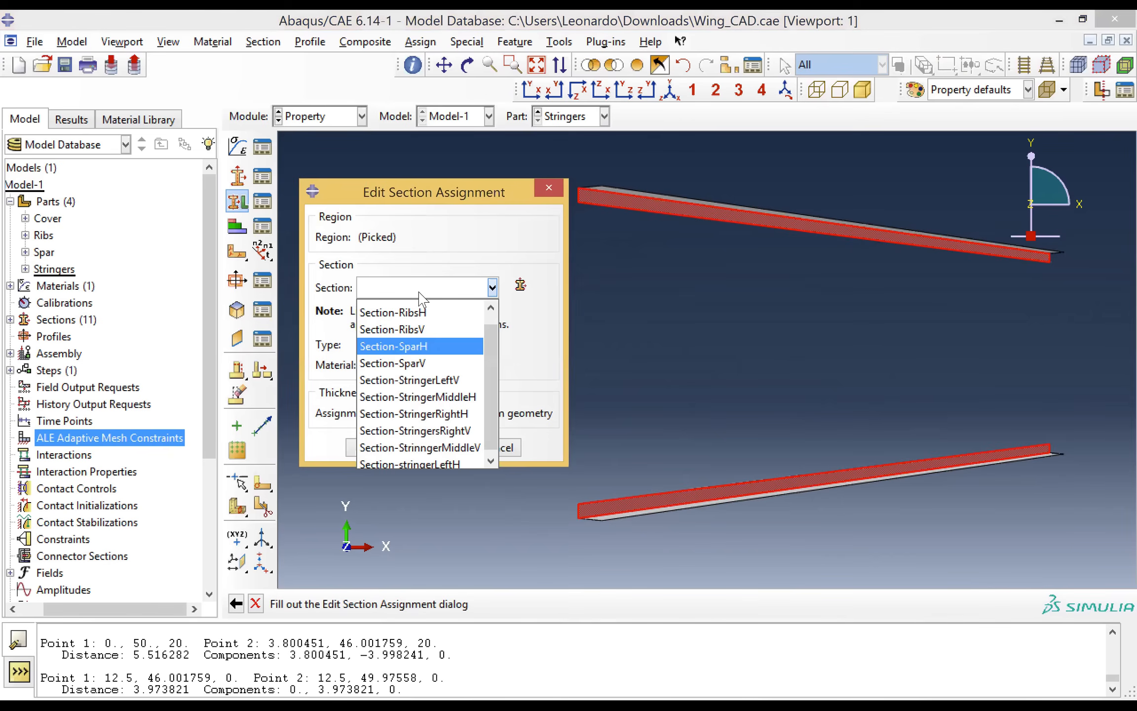
left_click(429, 380)
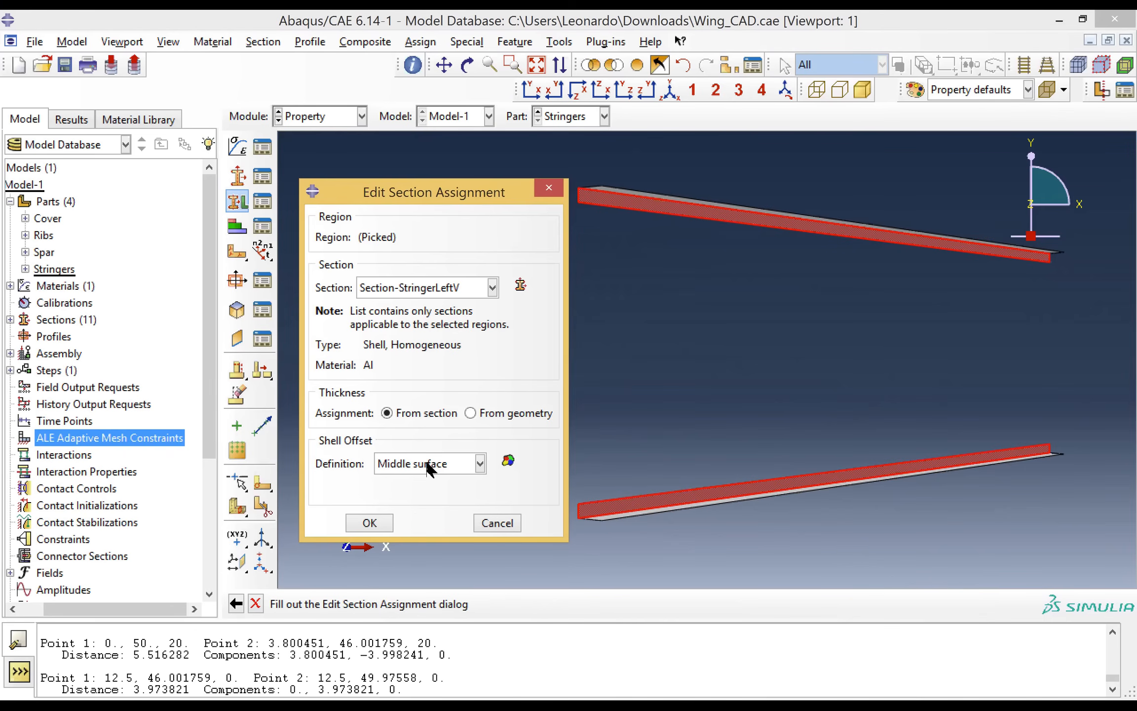
left_click(496, 523)
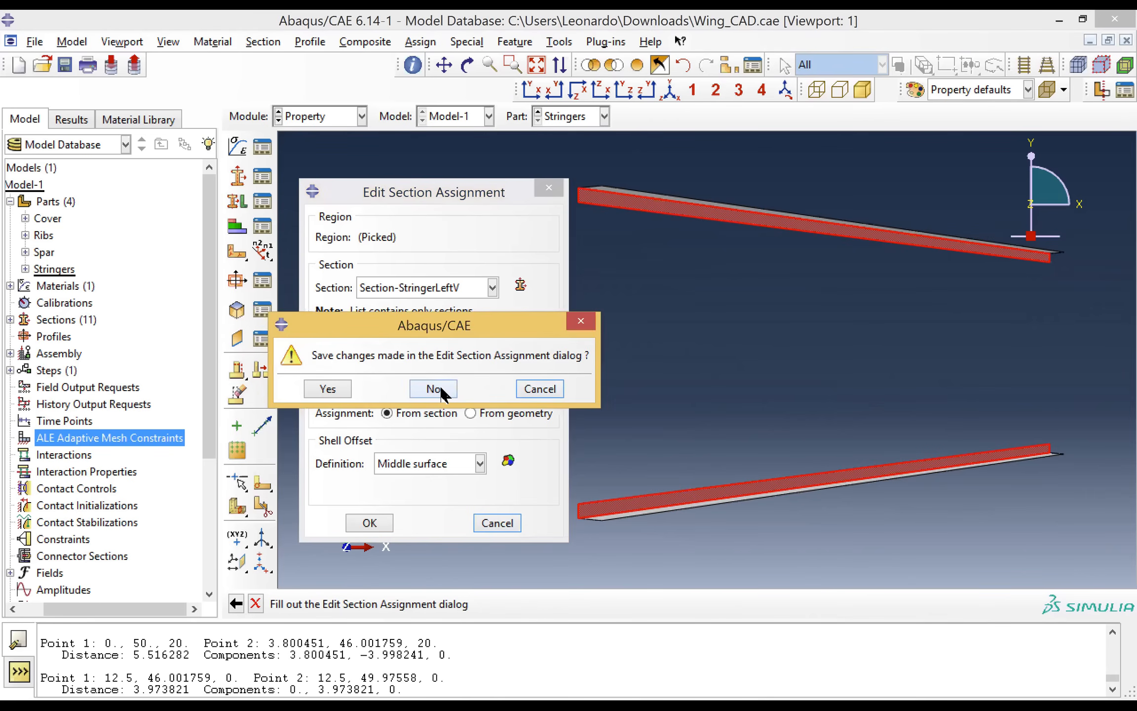
left_click(434, 388)
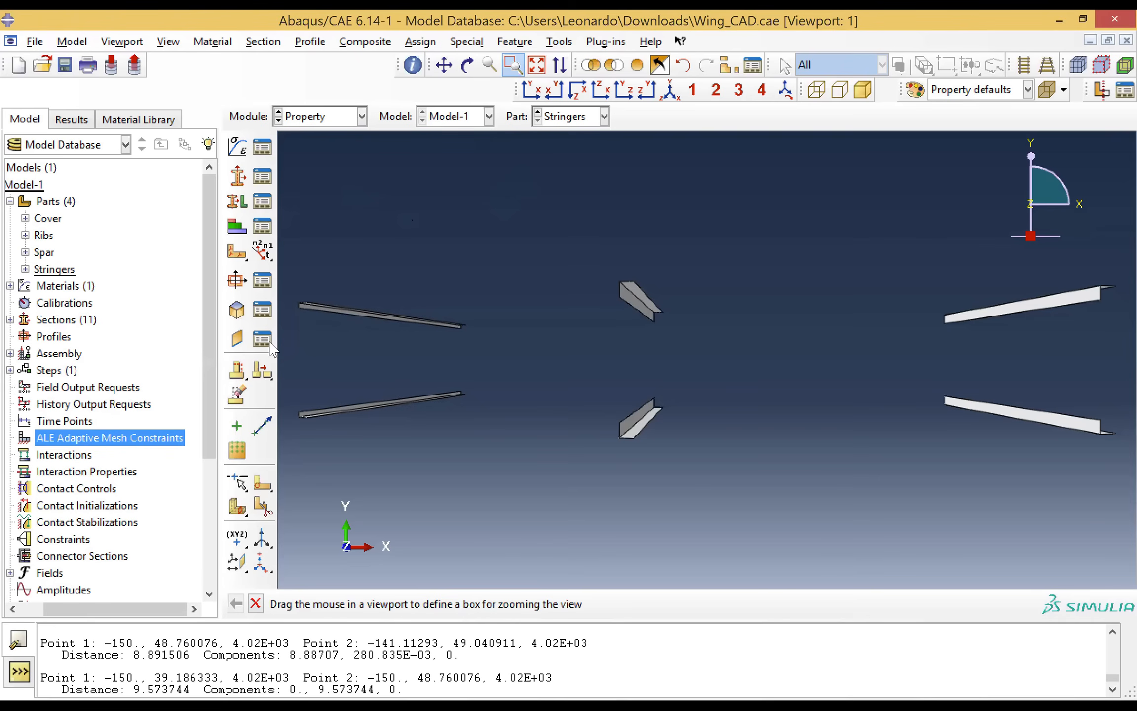
Step: Assign Section-StringerLeftV to the vertical flanges of the upper and lower left stringers, with the shell offset defined at the top surface
left_click_drag(292, 278, 378, 466)
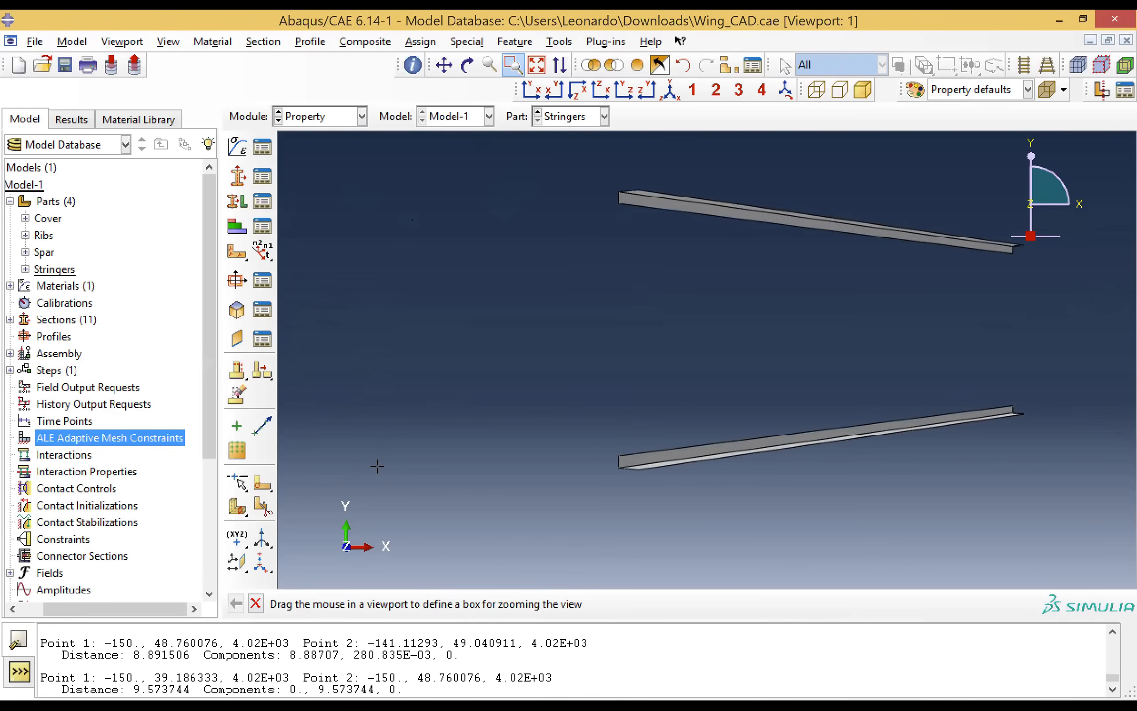
left_click(236, 204)
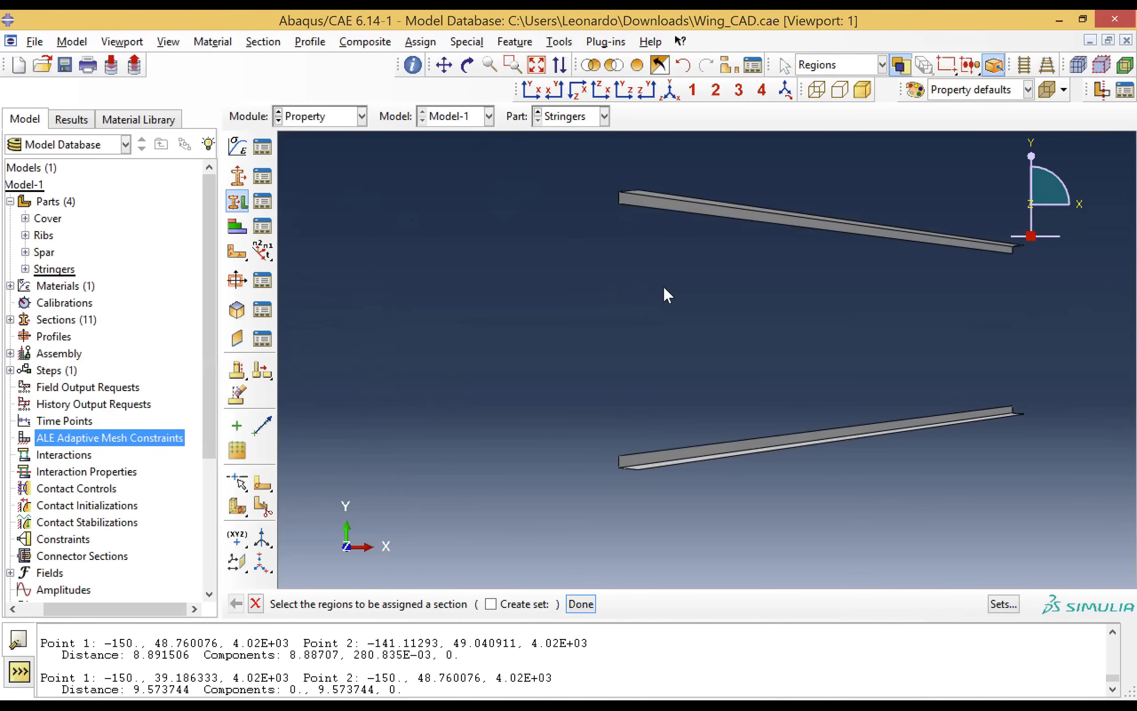
left_click(630, 204)
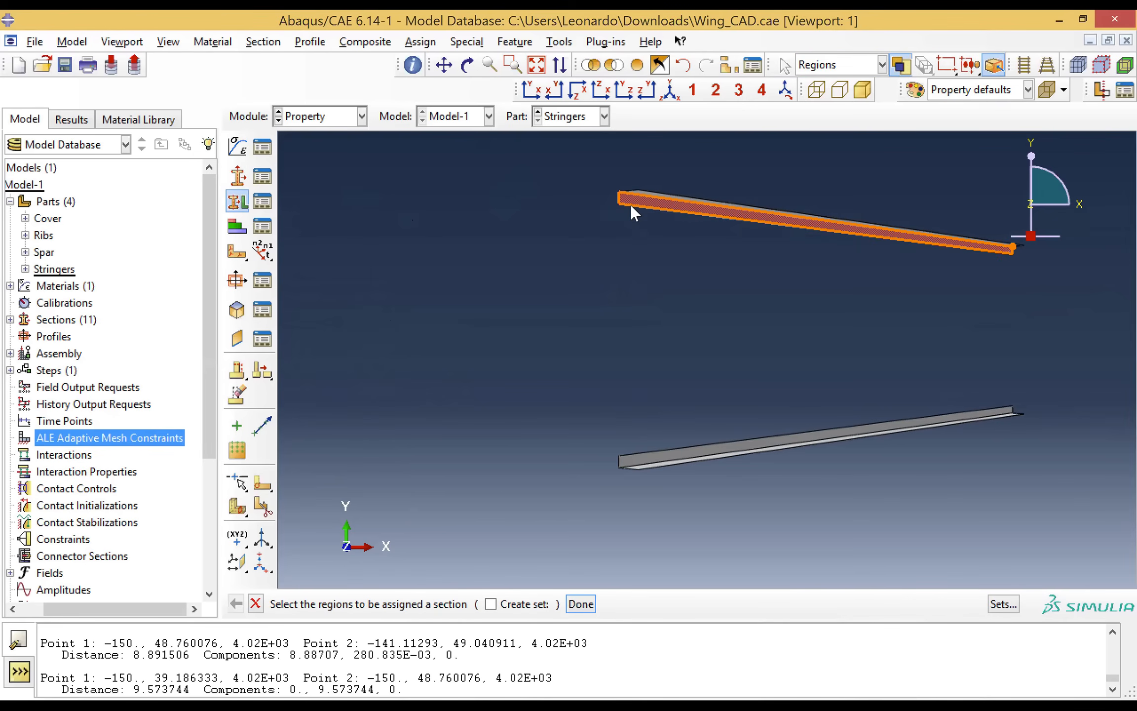
left_click(634, 461)
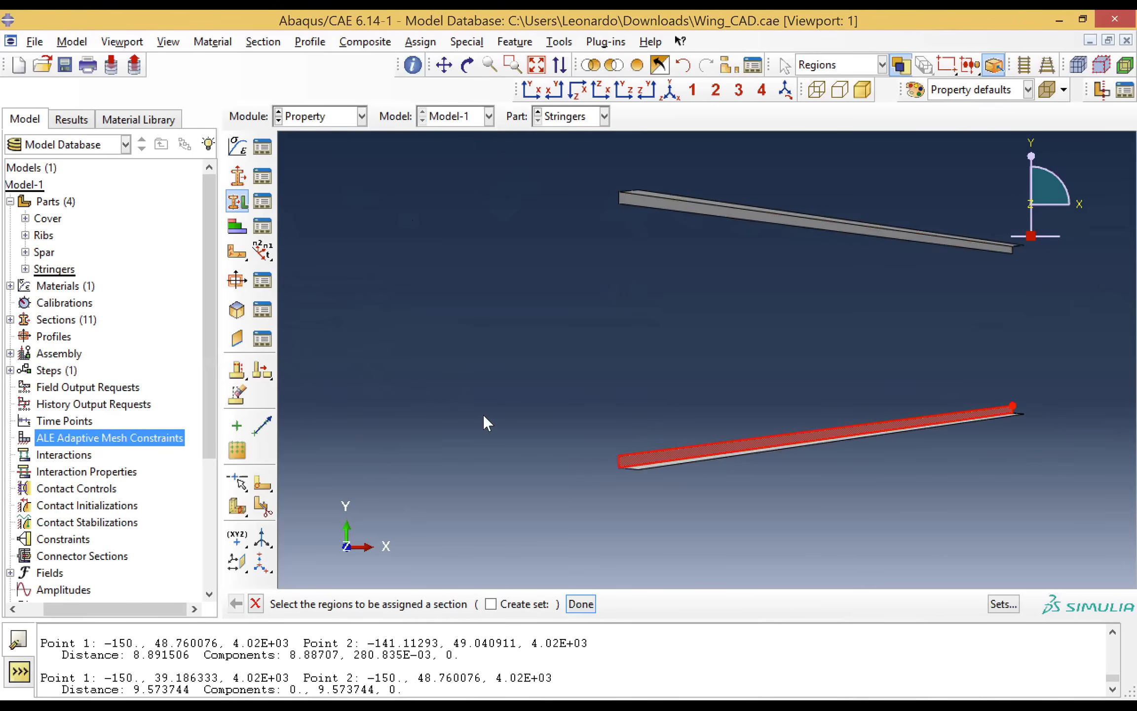
left_click(628, 206, "shift")
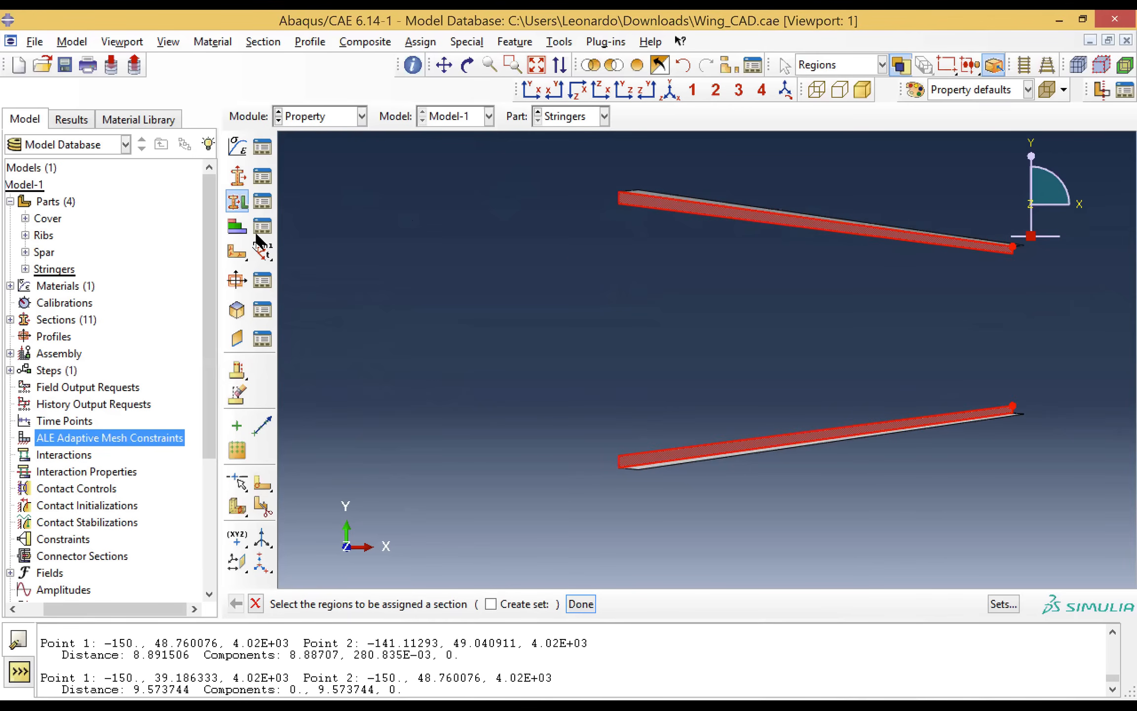
left_click(236, 200)
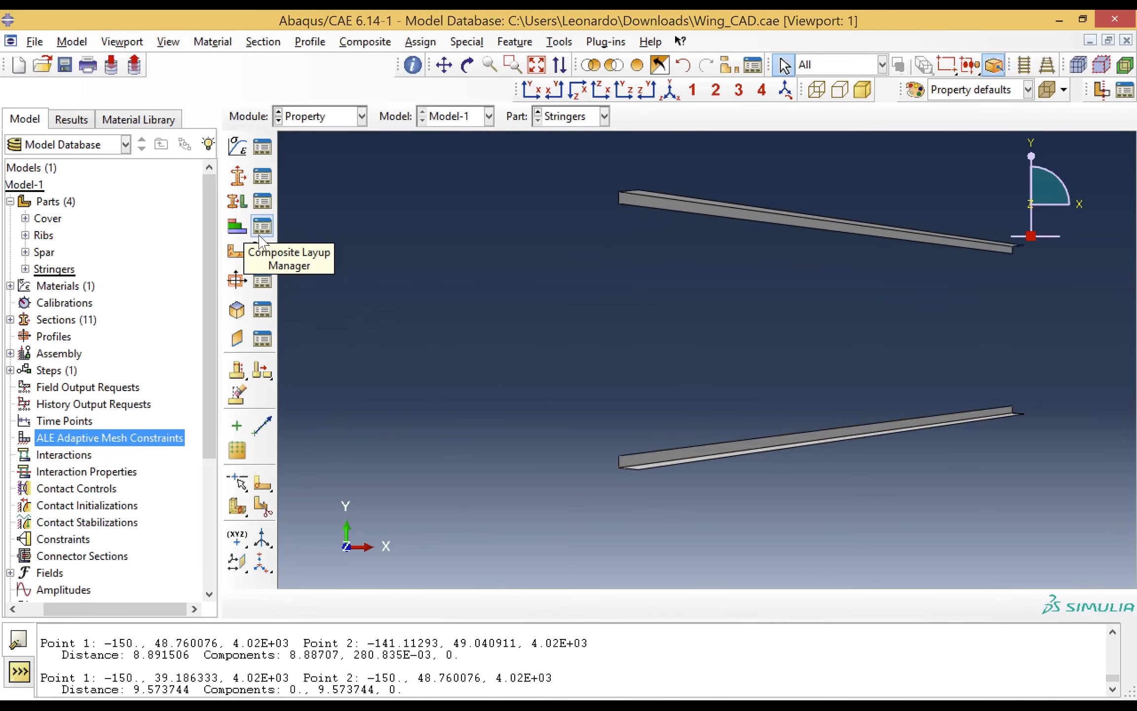
left_click(639, 203)
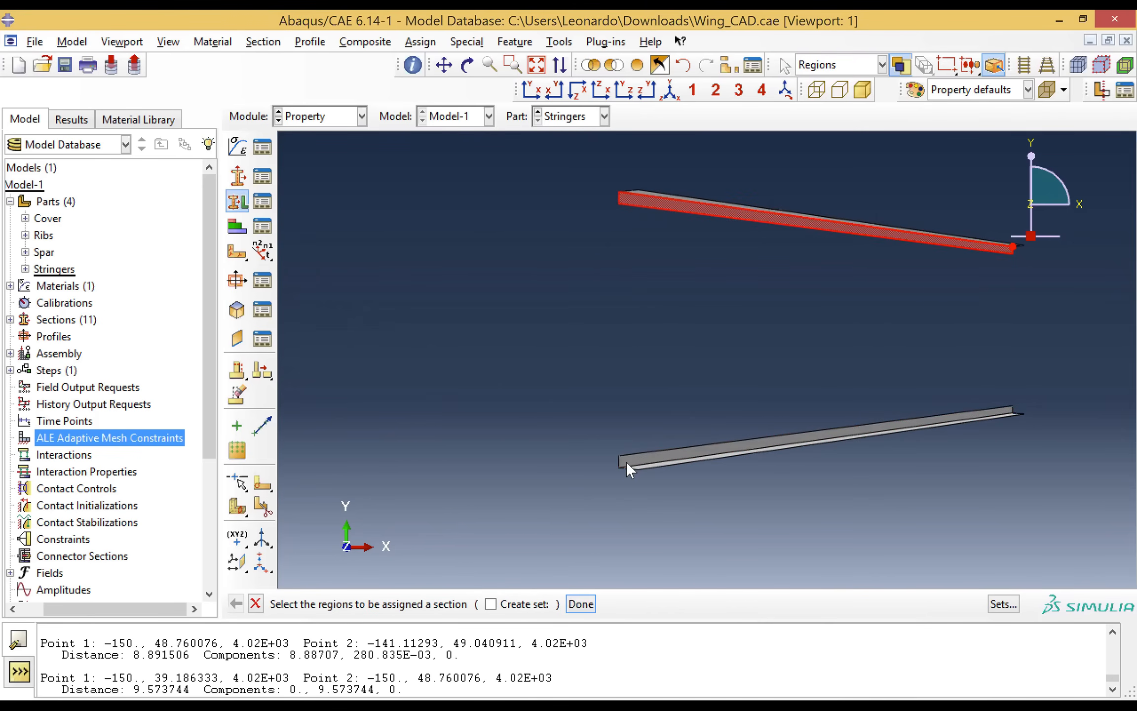
left_click(627, 463, "shift")
left_click(581, 604)
left_click(425, 286)
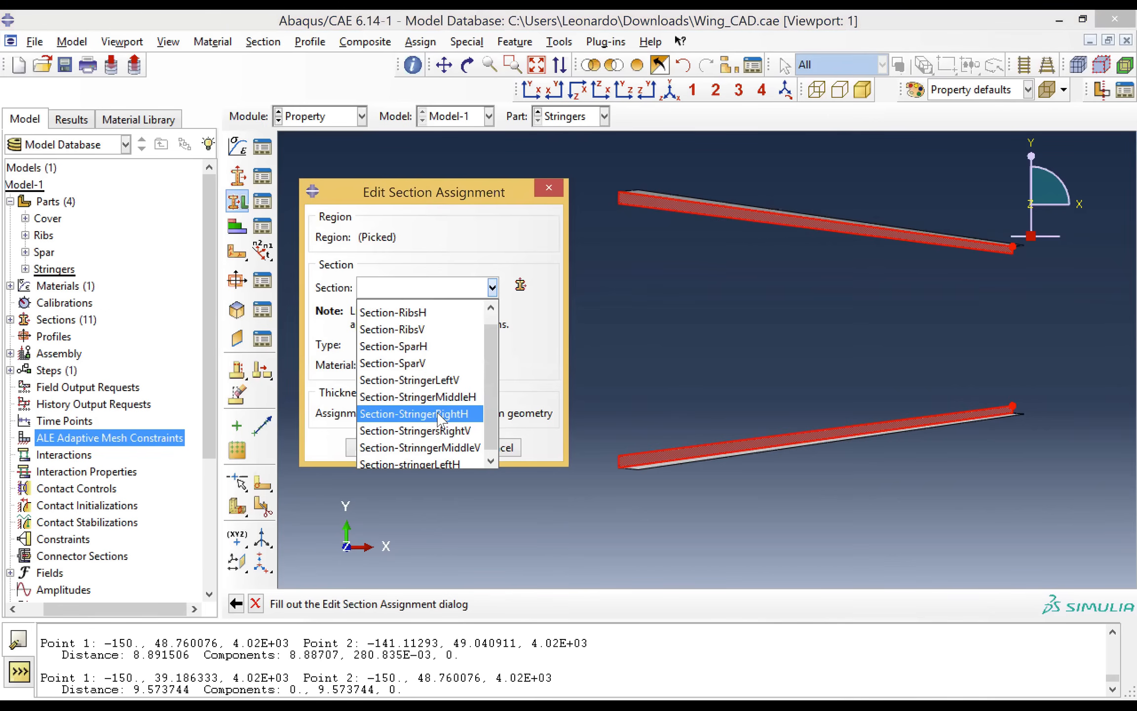
left_click(439, 382)
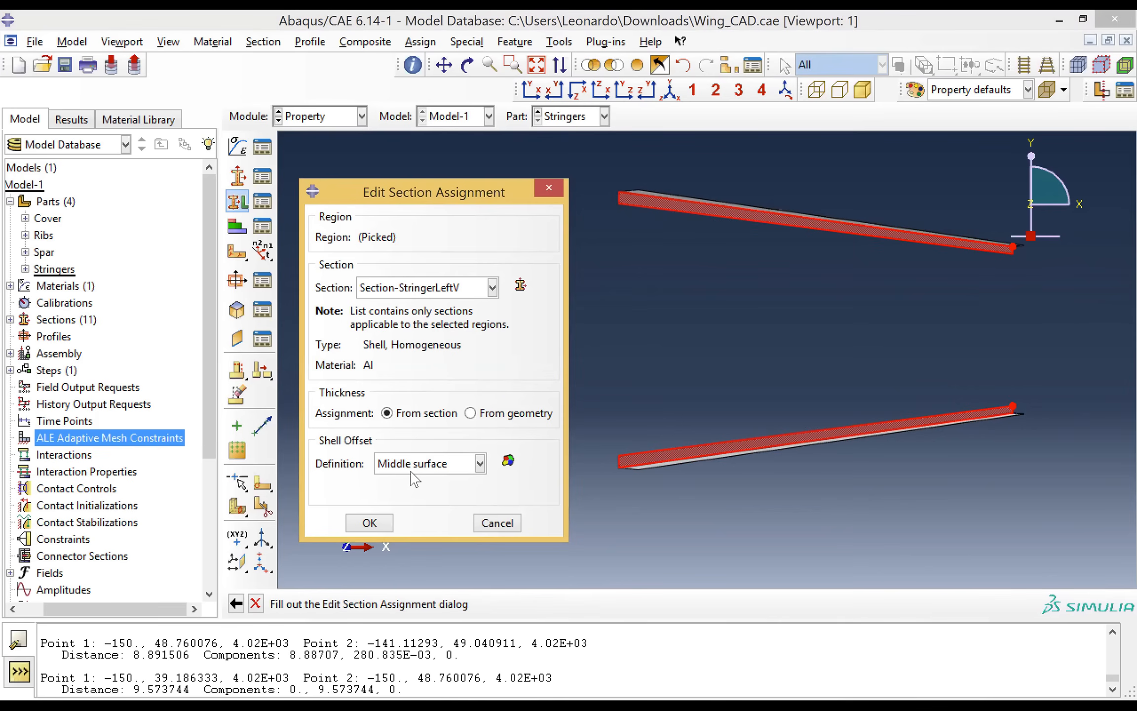
left_click(414, 475)
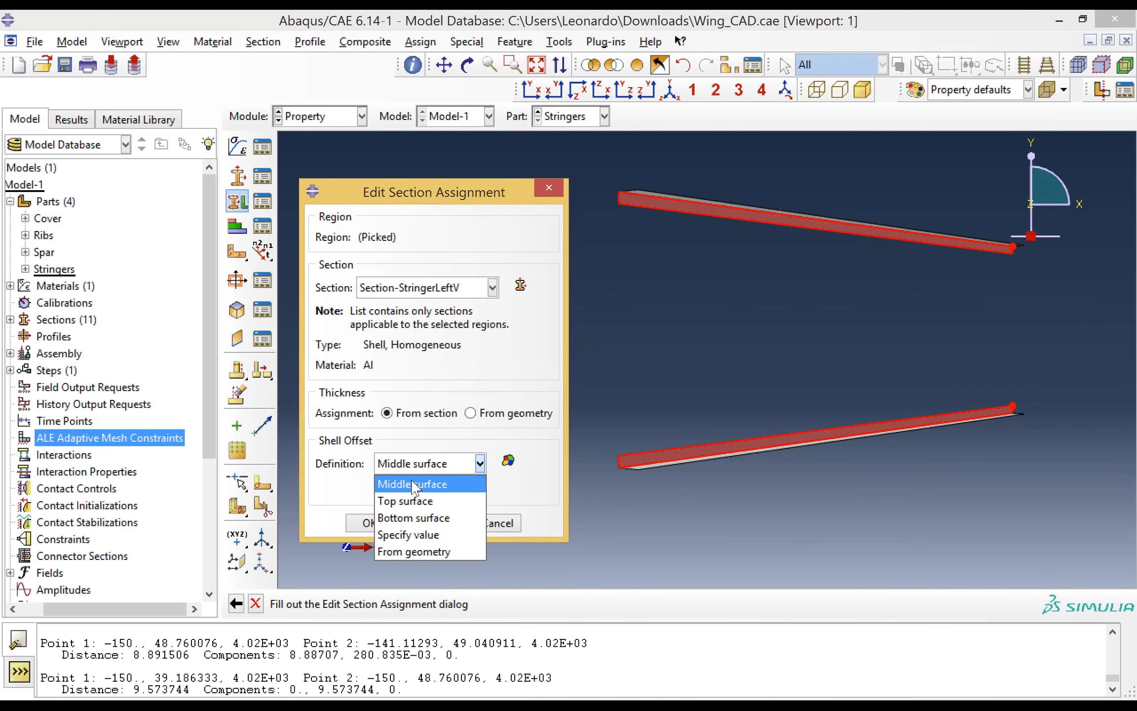
left_click(410, 502)
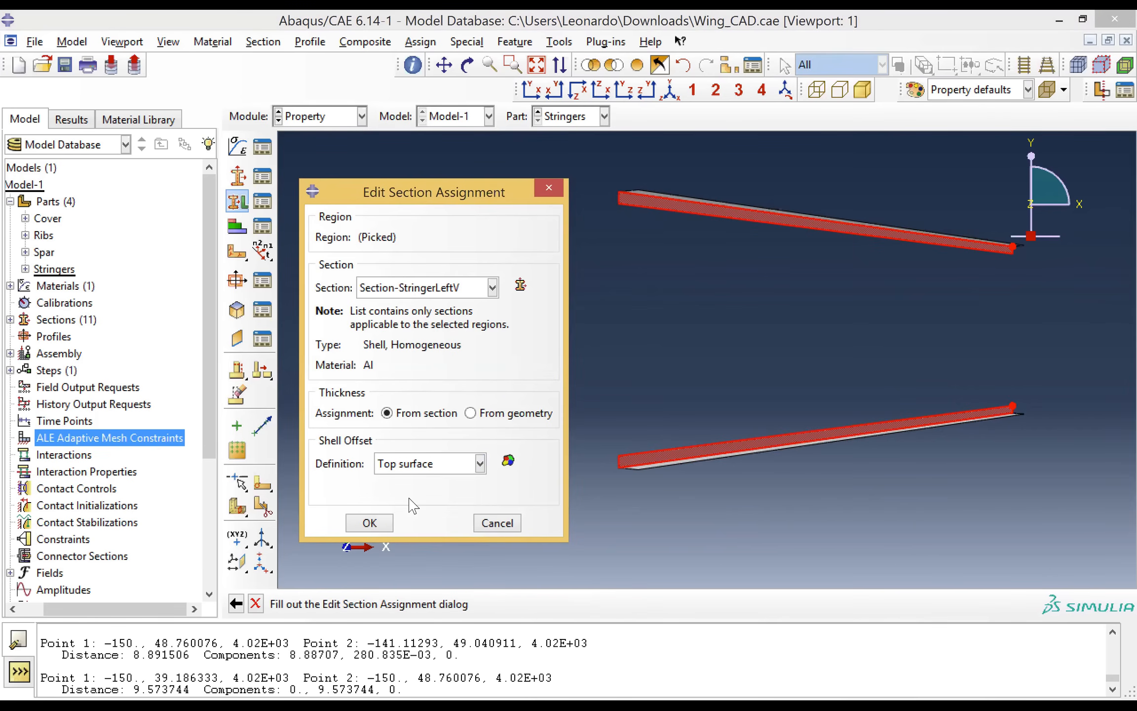
left_click(381, 529)
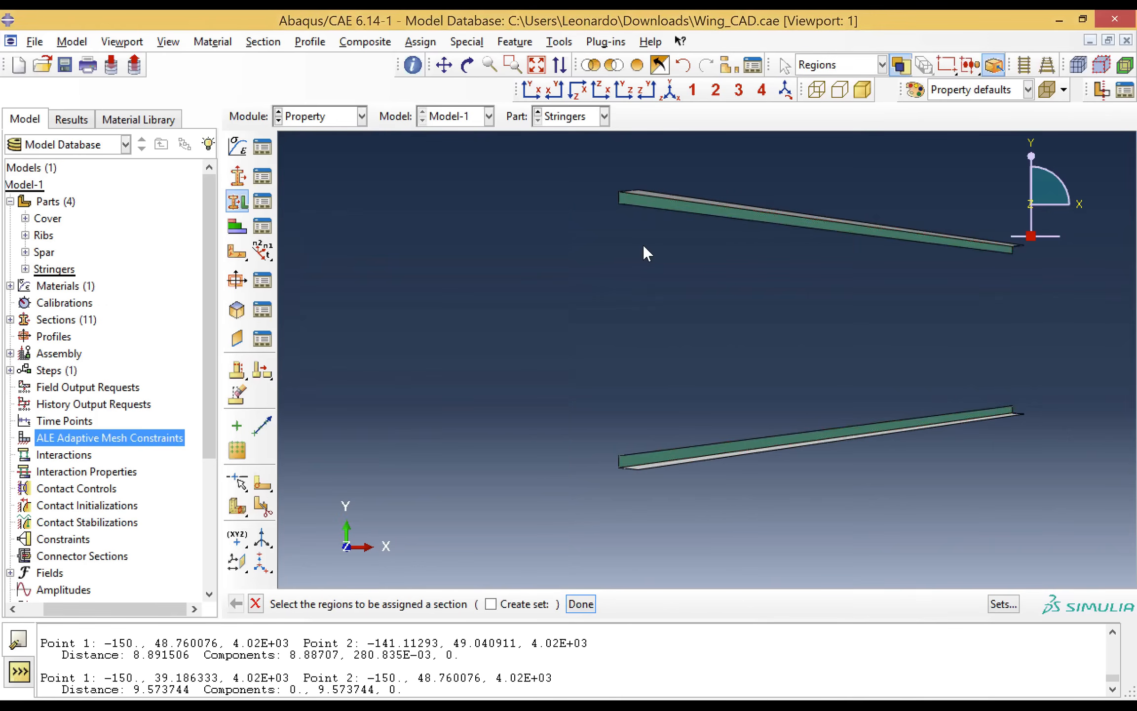
Step: Assign Section-stringerLeftH to the horizontal flanges of the upper and lower left stringers, with the shell offset defined at the top surface
left_click(636, 195)
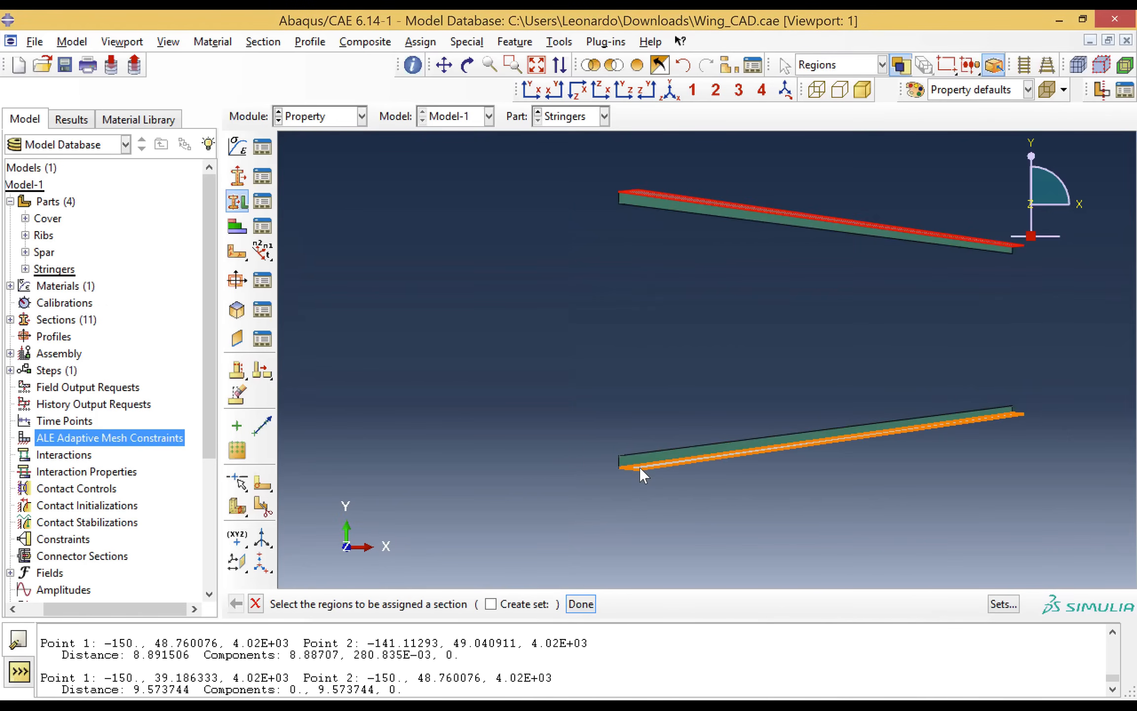
left_click(638, 468)
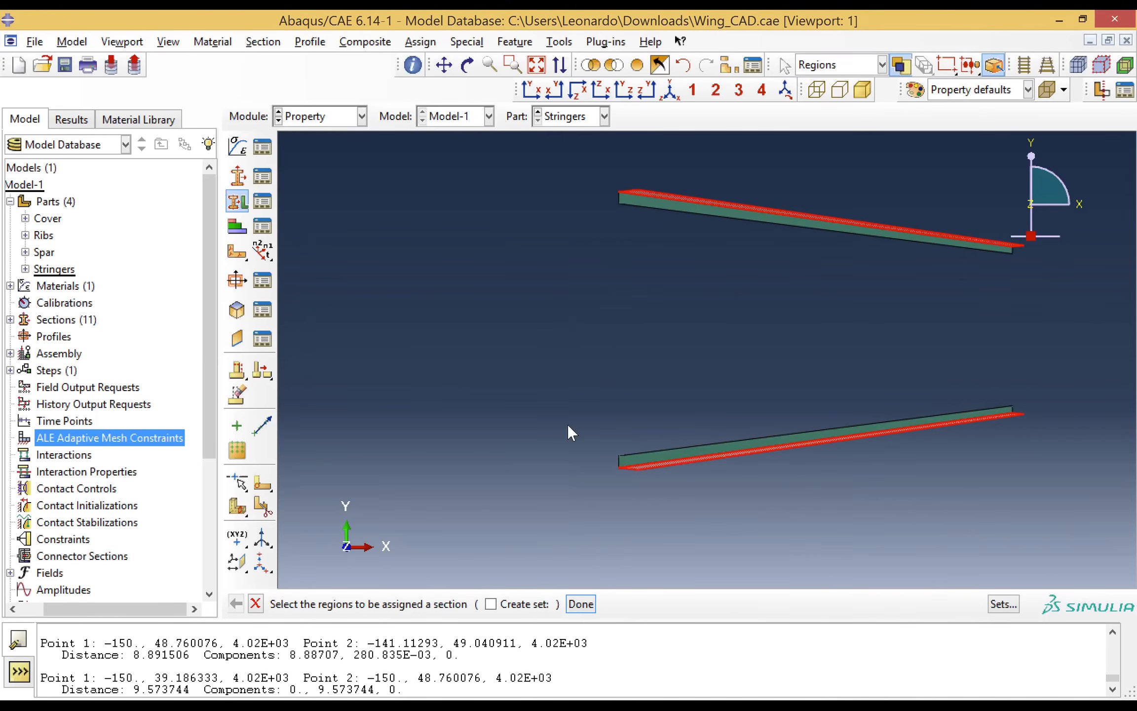
left_click(582, 605)
left_click(426, 287)
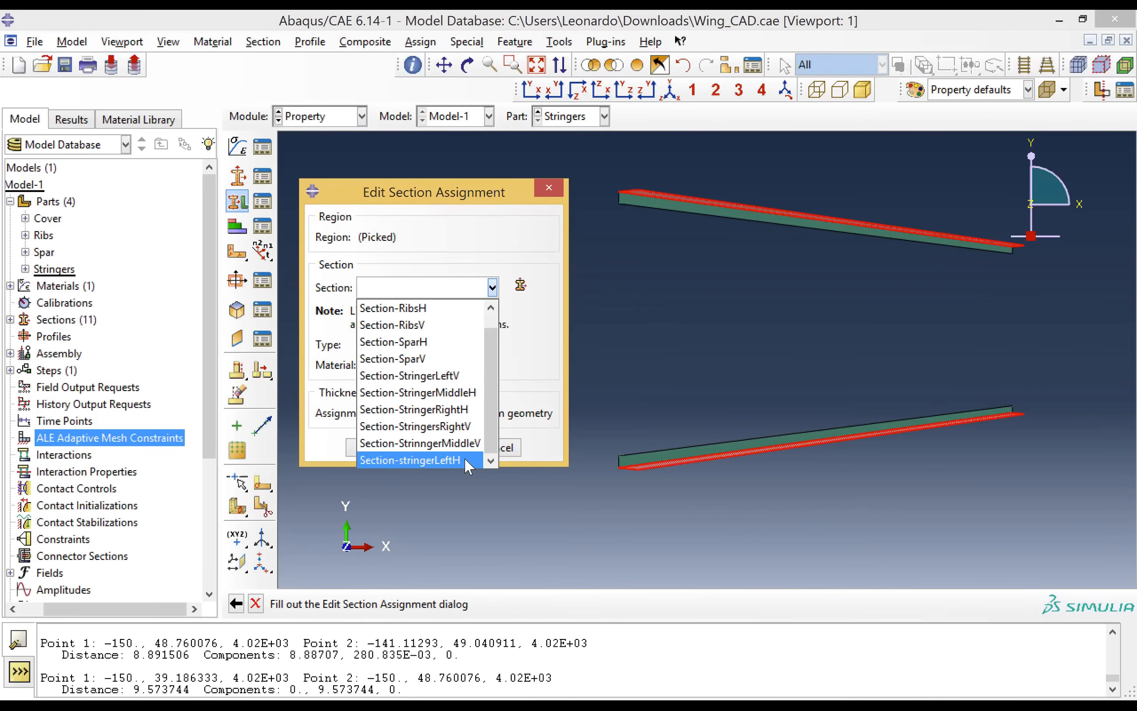
left_click(465, 458)
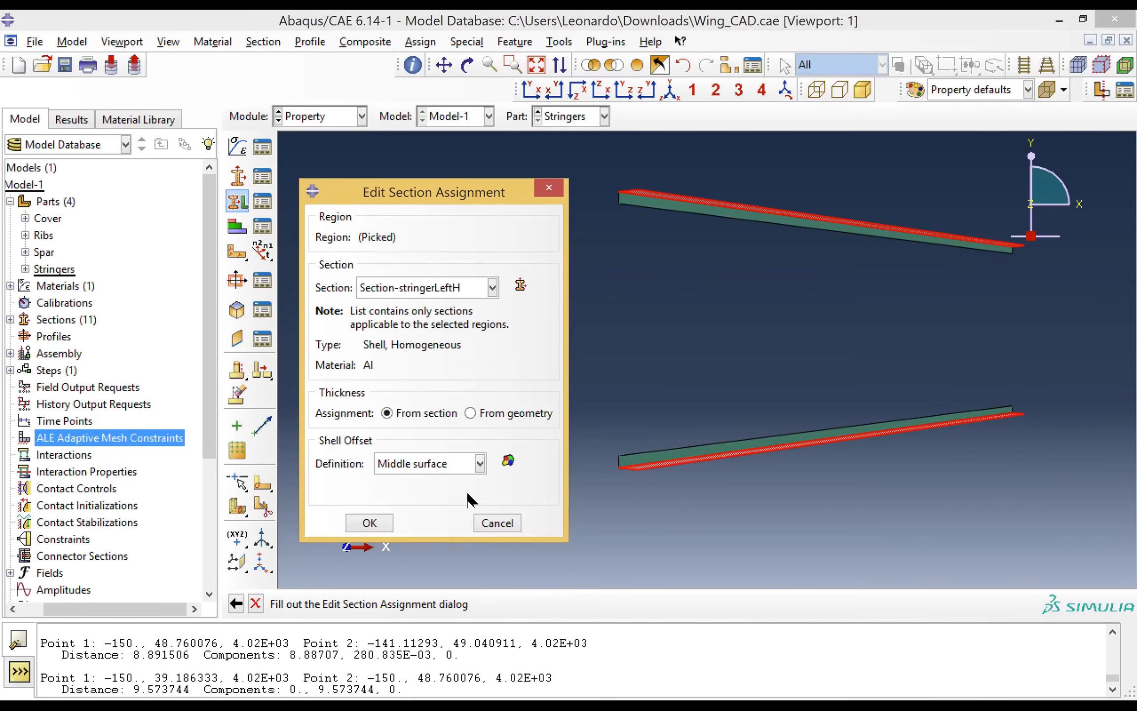
left_click(406, 466)
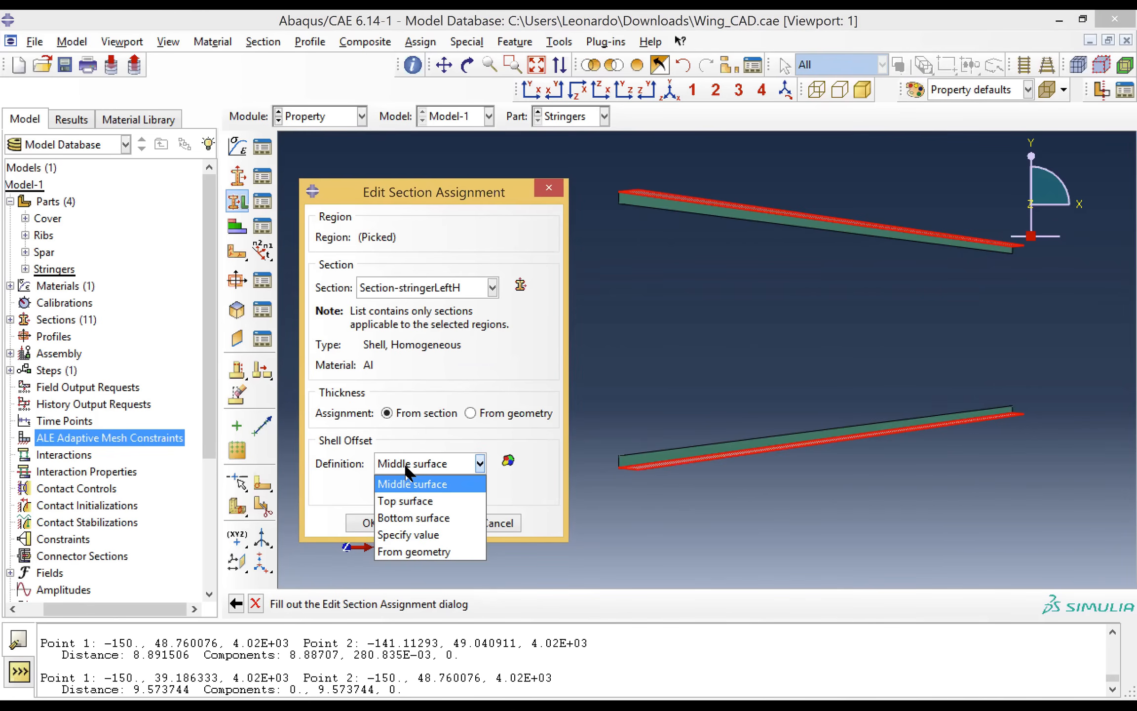
left_click(412, 500)
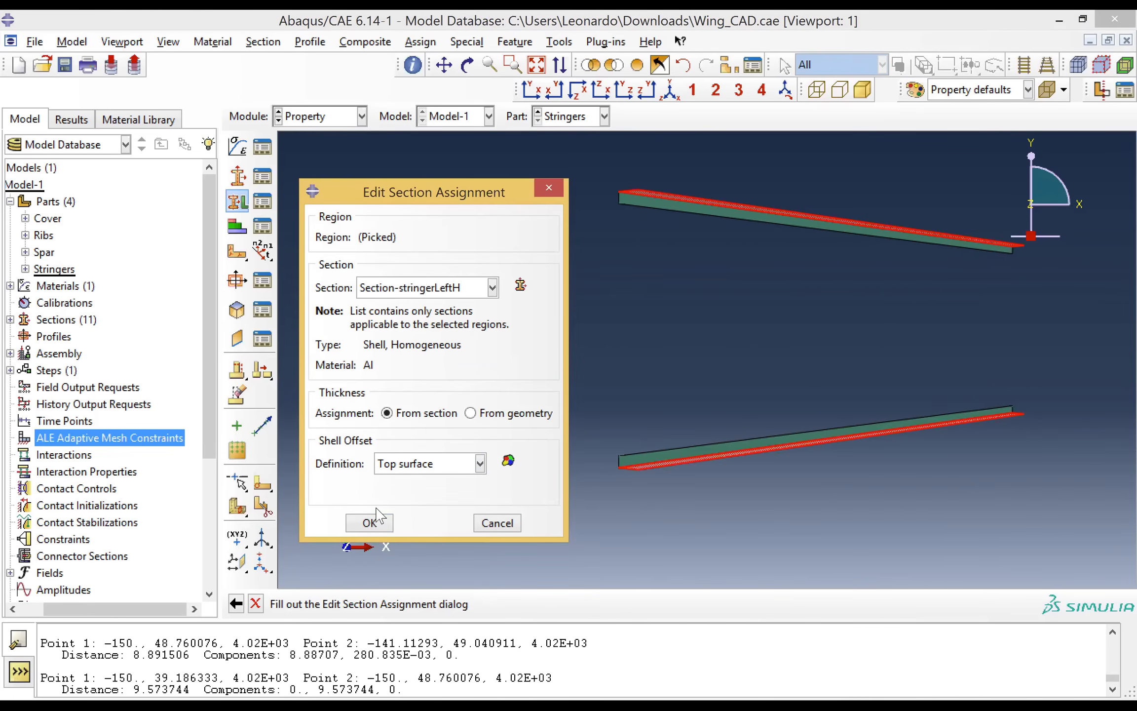
left_click(369, 524)
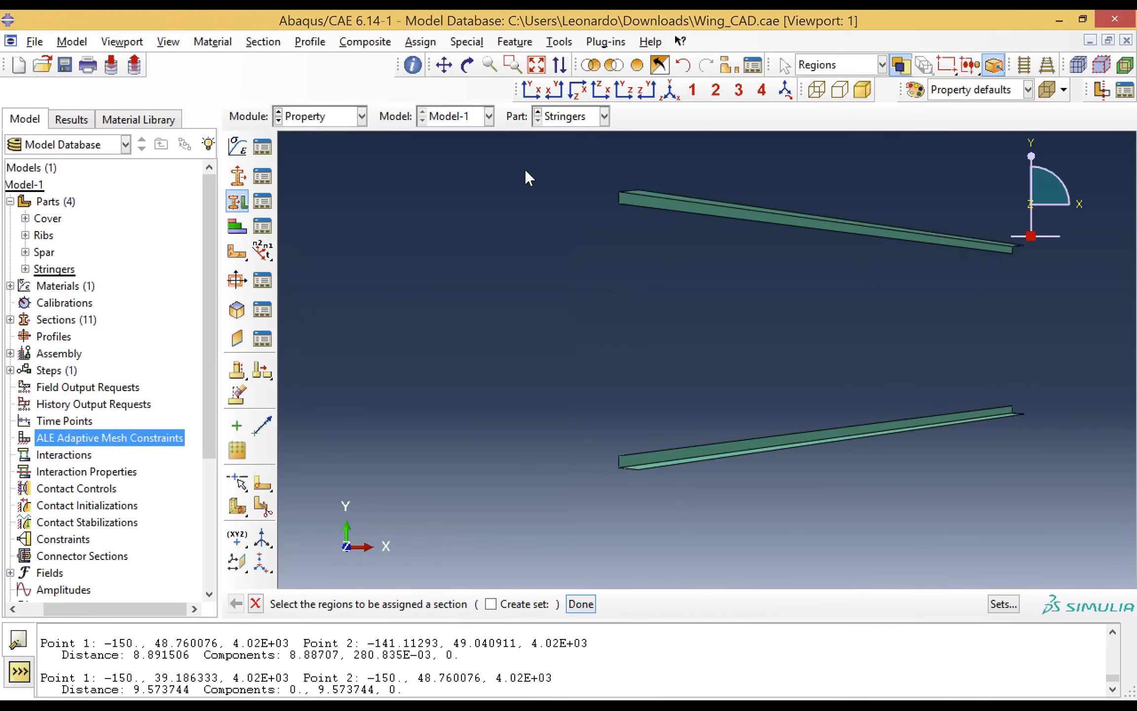
Step: Assign Section-StrinngerMiddleV to the vertical flanges of the upper and lower middle stringers, with the shell offset defined at the top surface
left_click(537, 64)
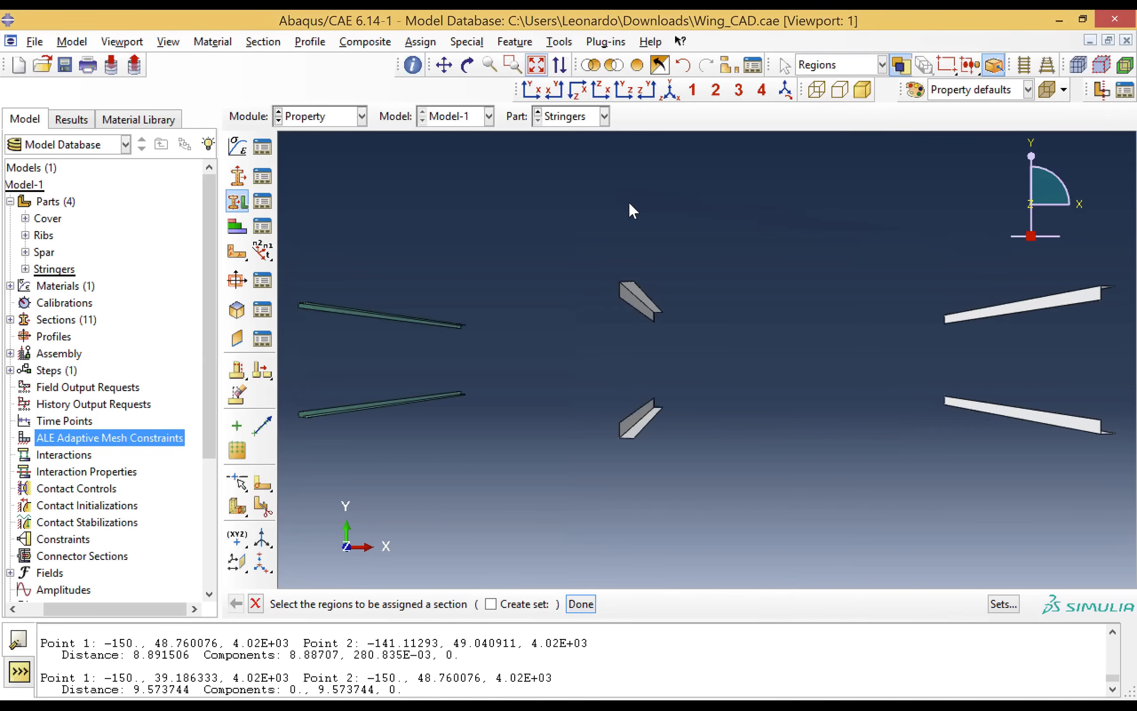
left_click(514, 64)
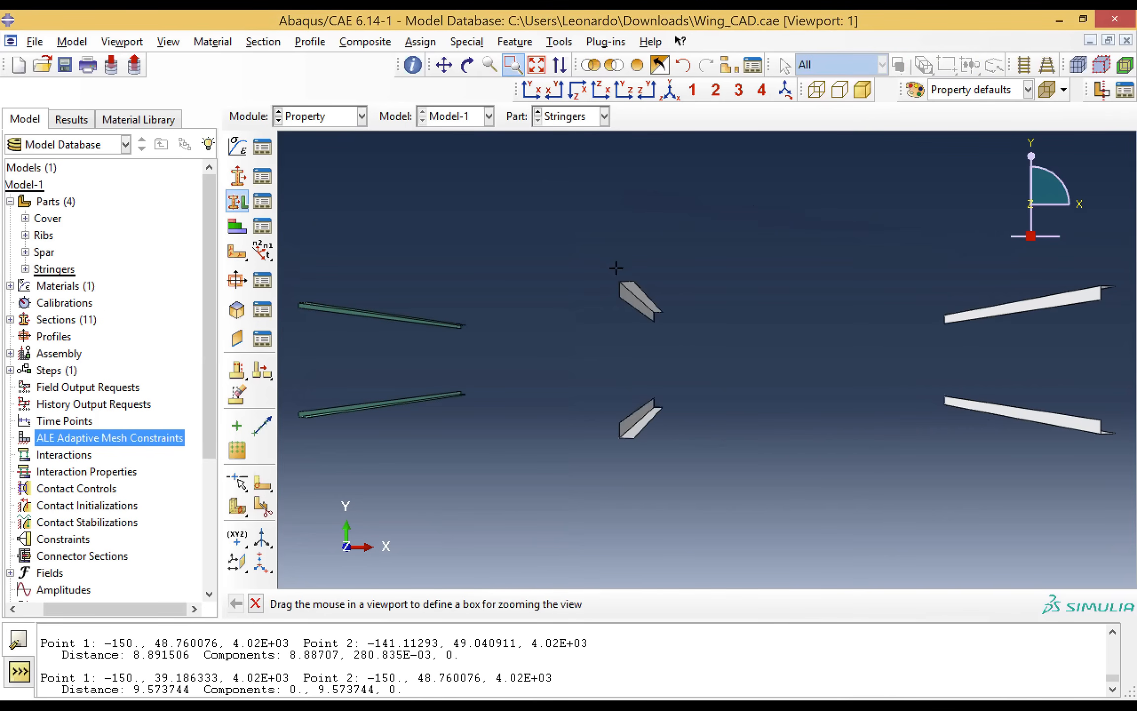
left_click_drag(608, 263, 663, 481)
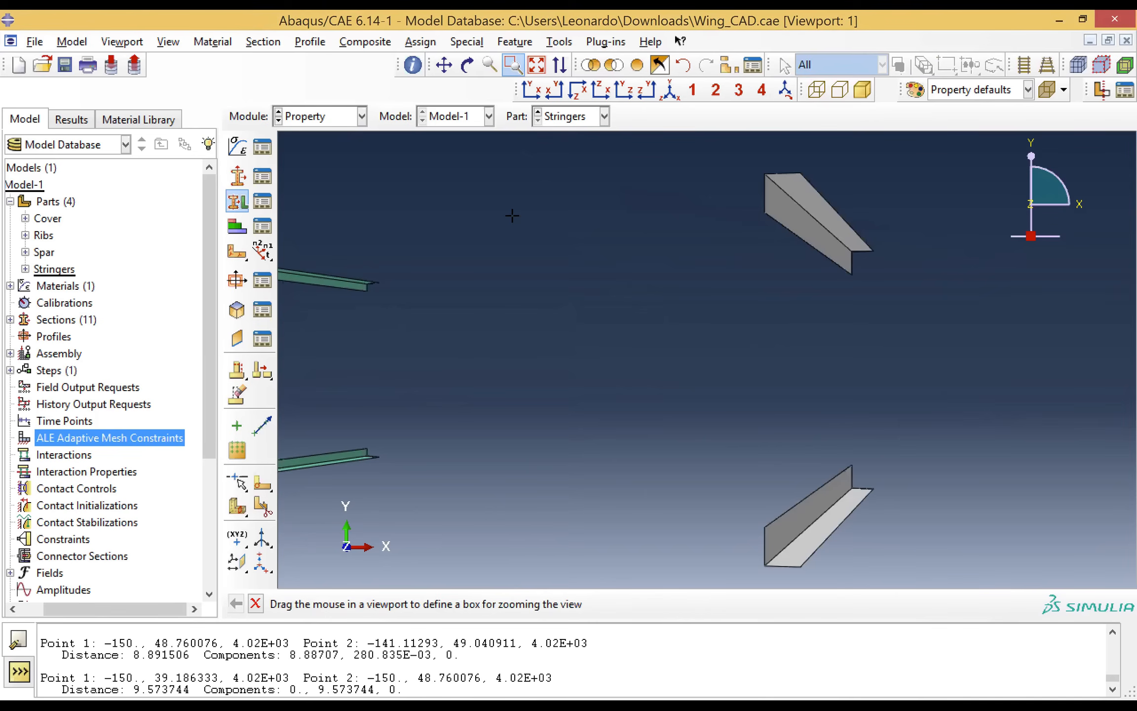
left_click(511, 67)
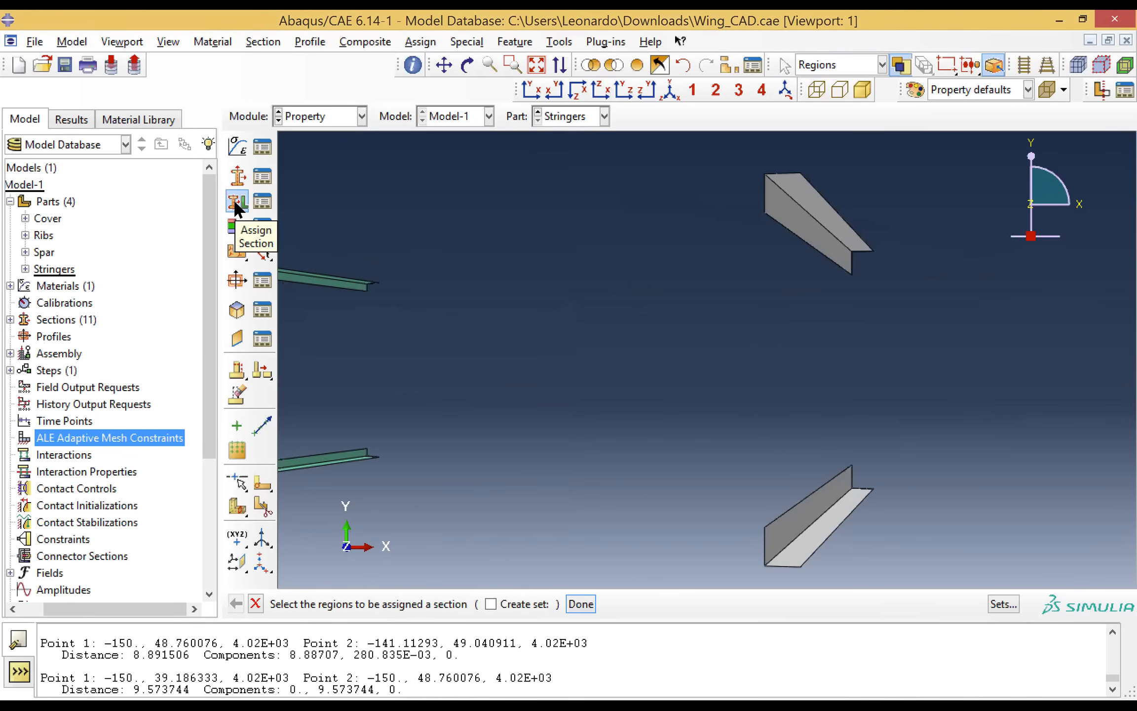
right_click(788, 224)
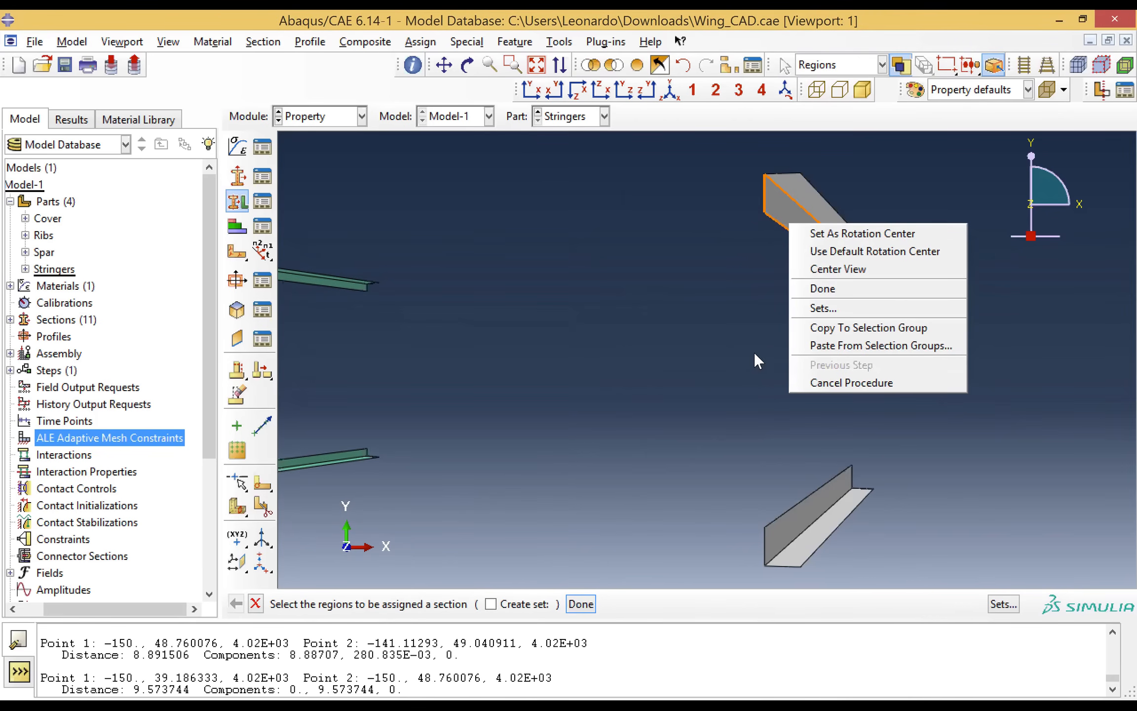
left_click(835, 269)
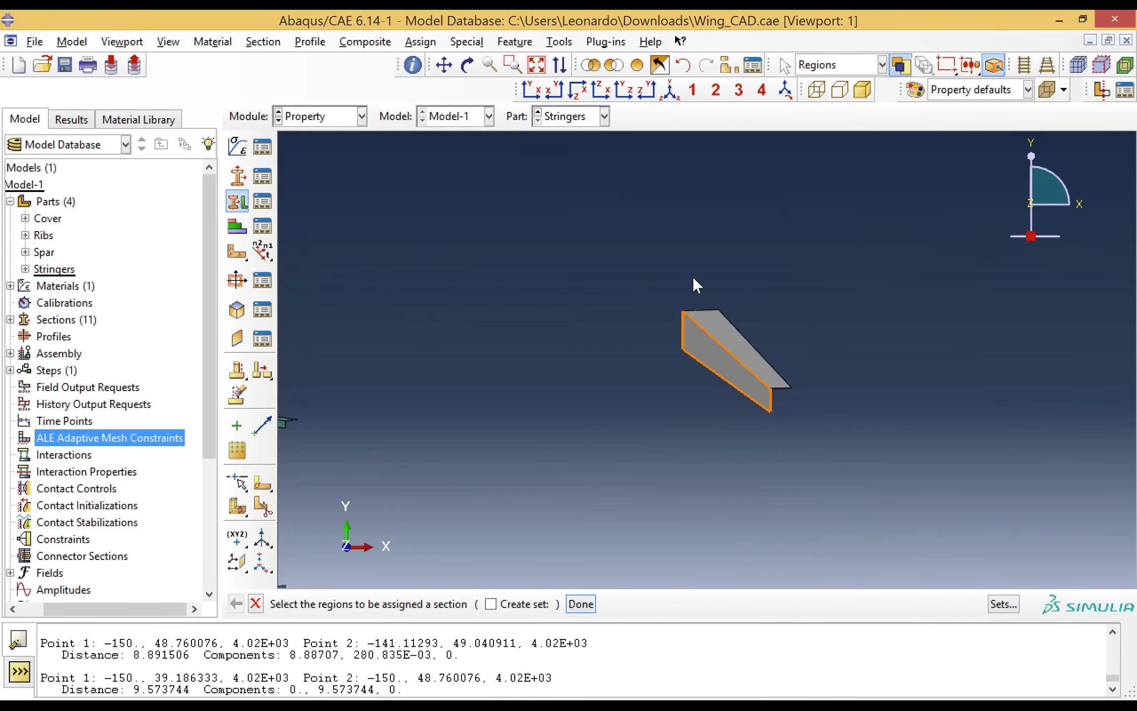
scroll(589, 282, "up", 4)
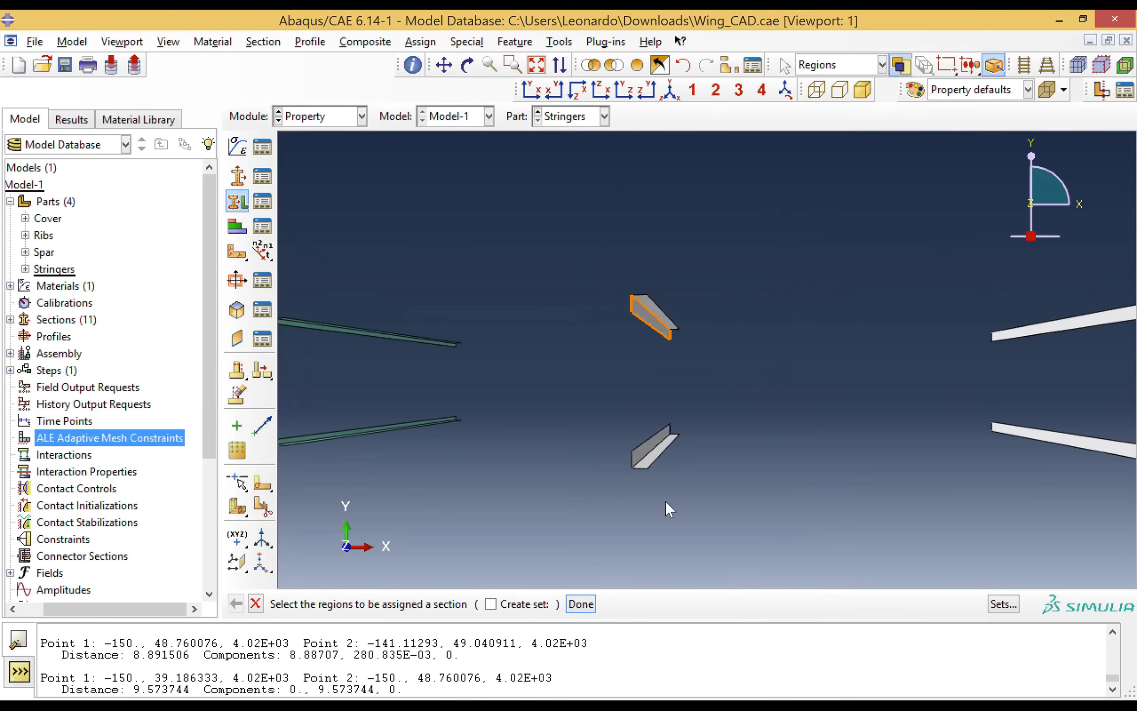
left_click(640, 451)
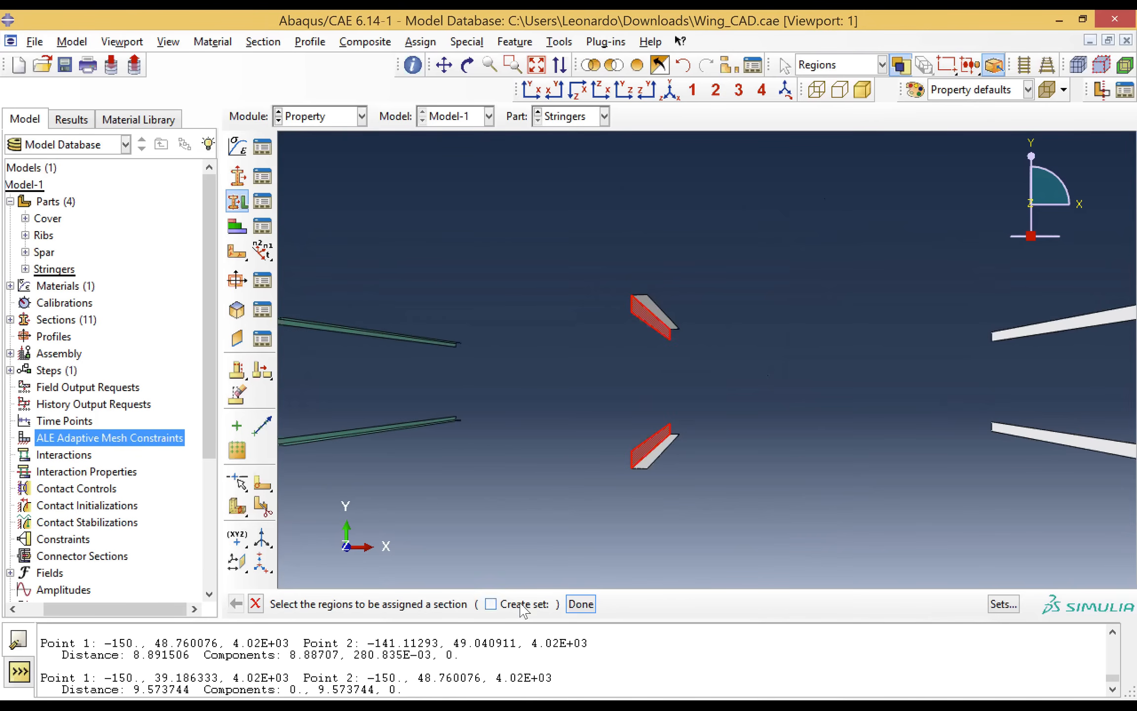
left_click(581, 604)
left_click(492, 287)
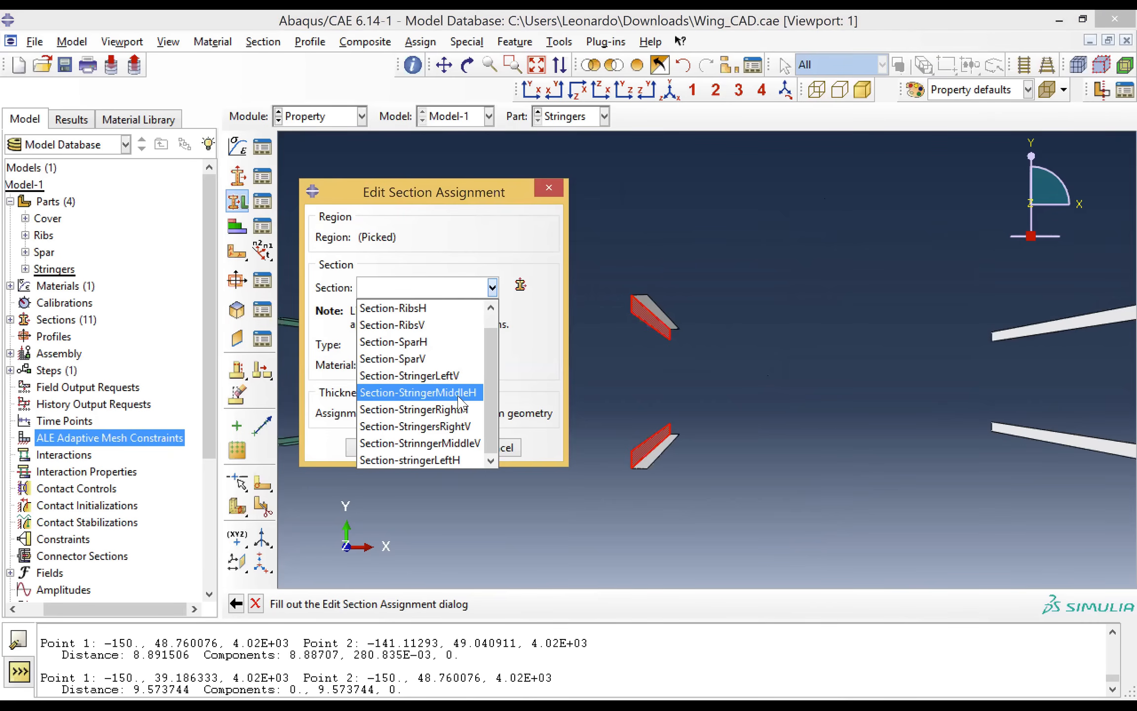
left_click(447, 444)
left_click(446, 466)
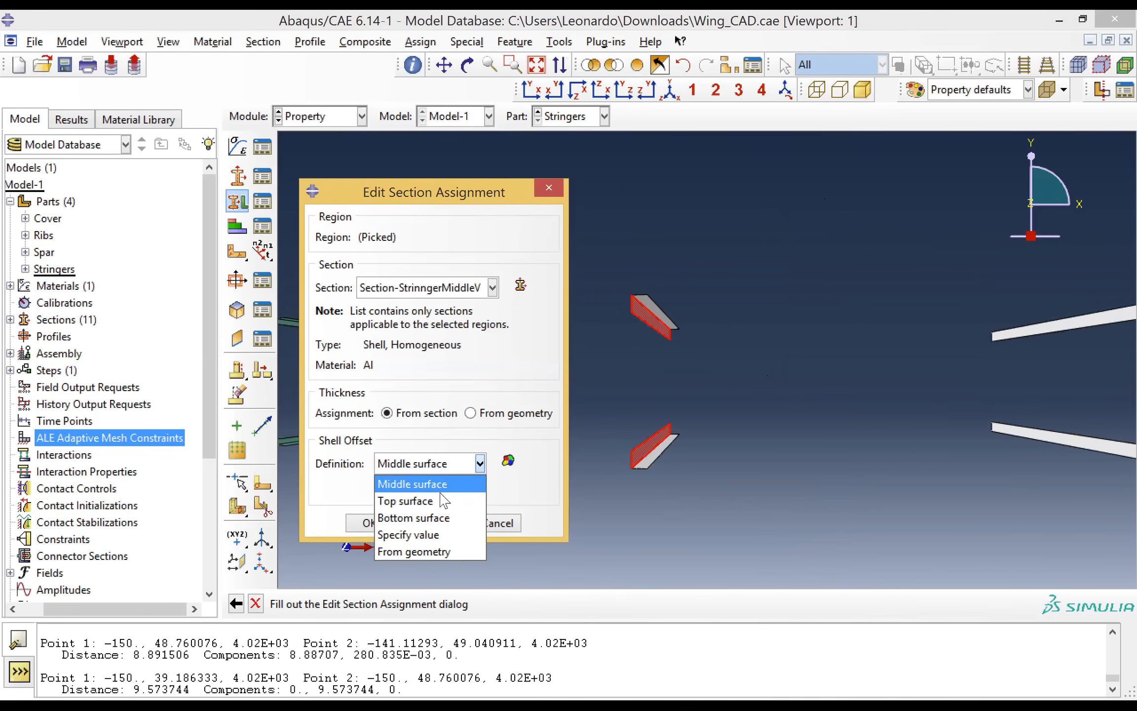
left_click(440, 502)
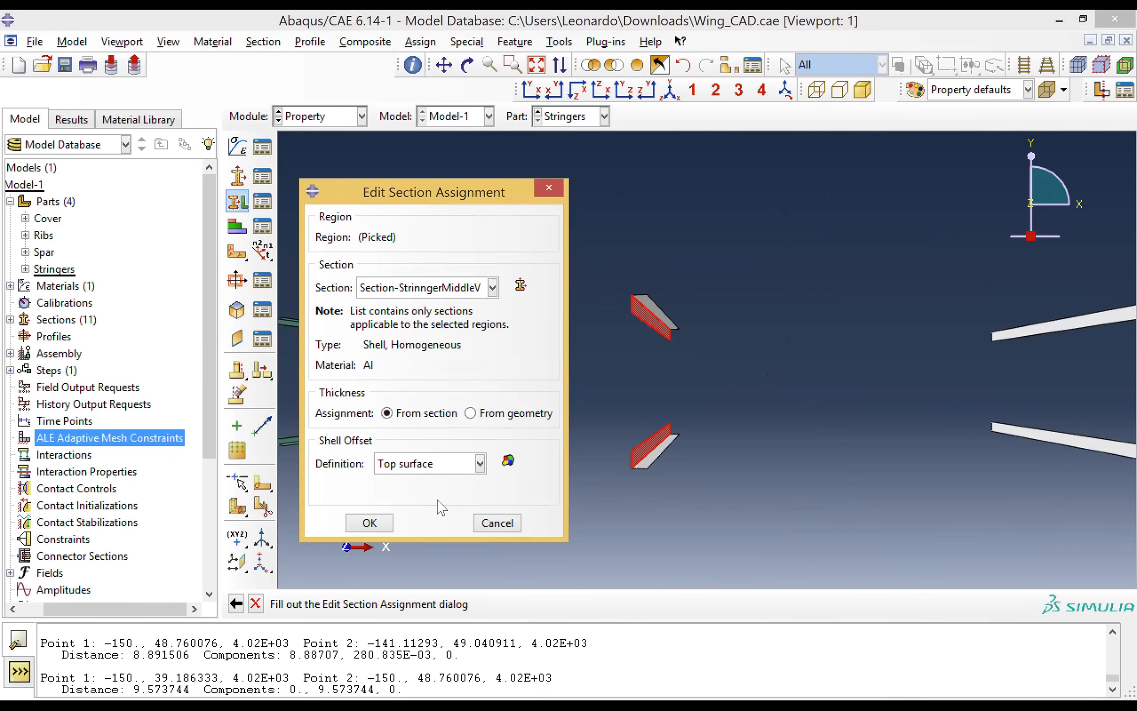
left_click(370, 523)
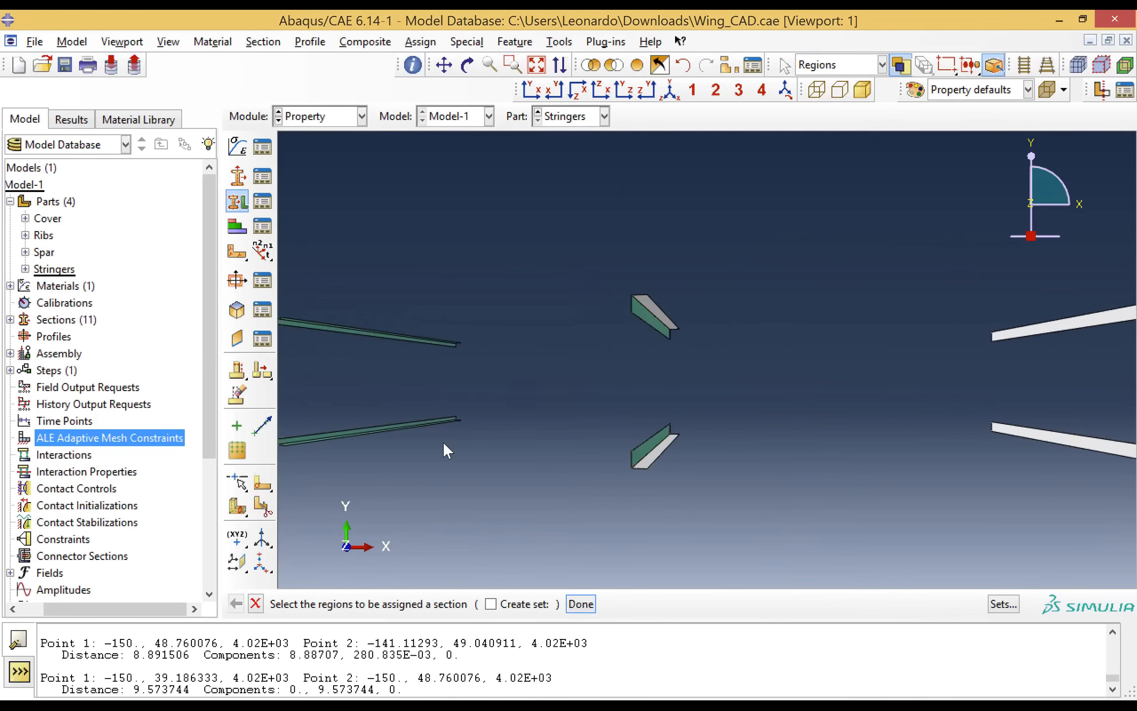
Step: Assign Section-StringerMiddleH to the horizontal flanges of the upper and lower middle stringers, with the shell offset defined at the top surface
left_click(638, 307)
left_click(581, 604)
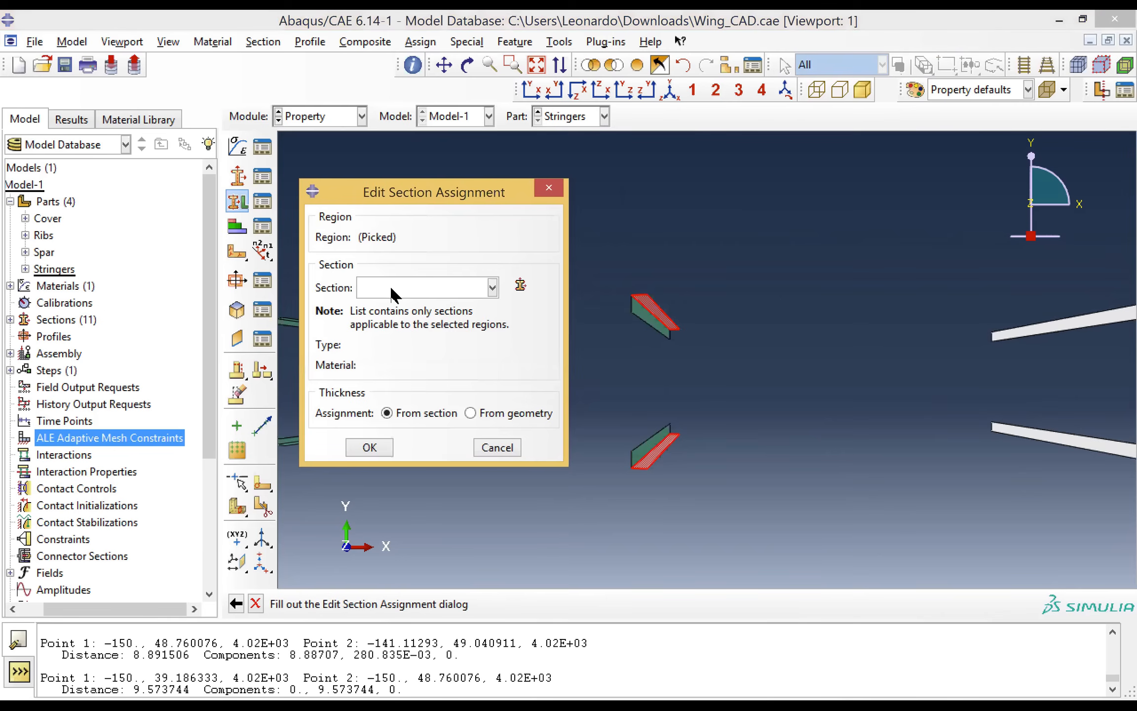
left_click(492, 287)
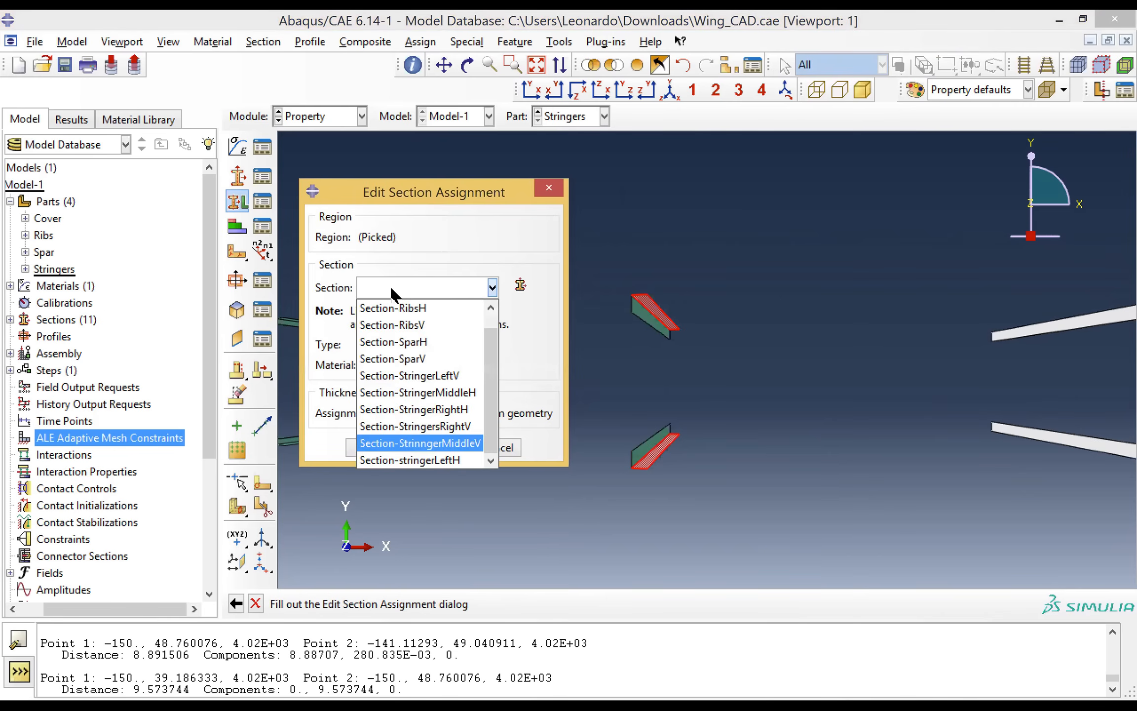
left_click(423, 393)
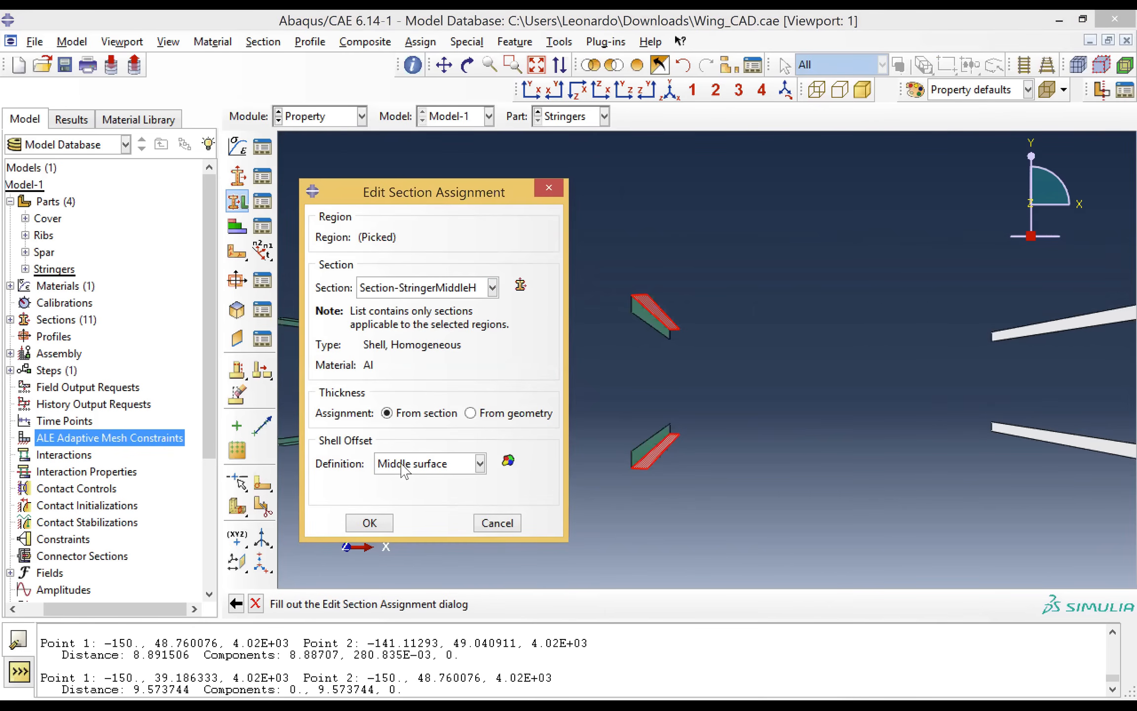
left_click(402, 467)
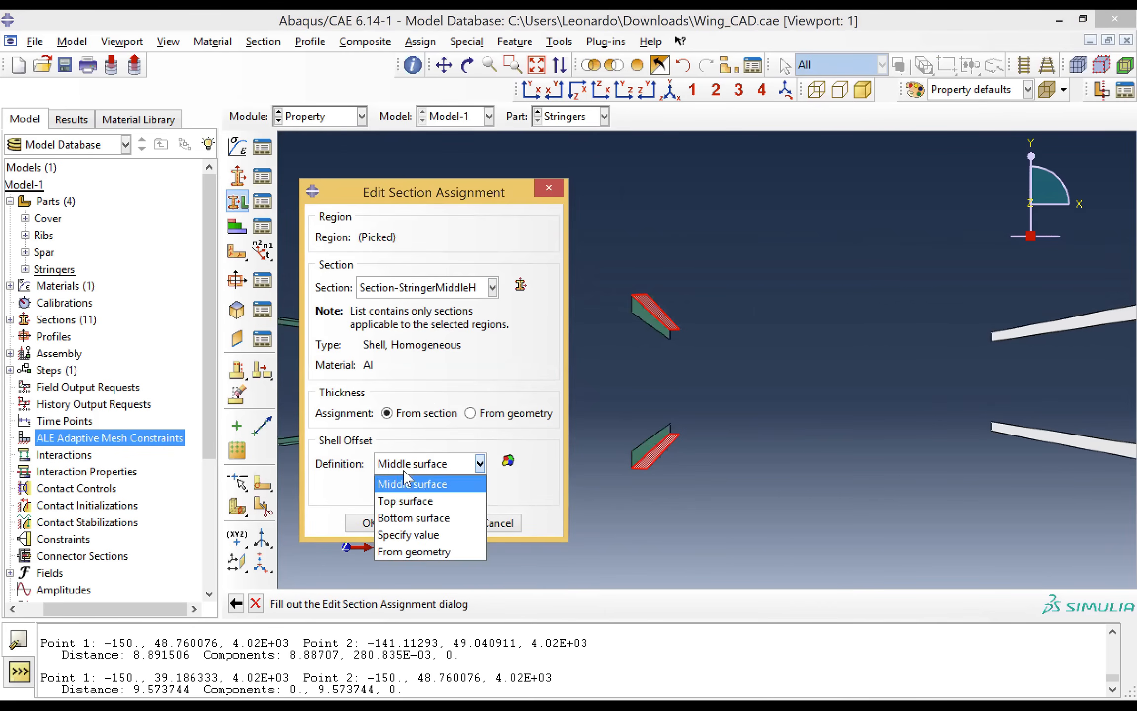
left_click(406, 502)
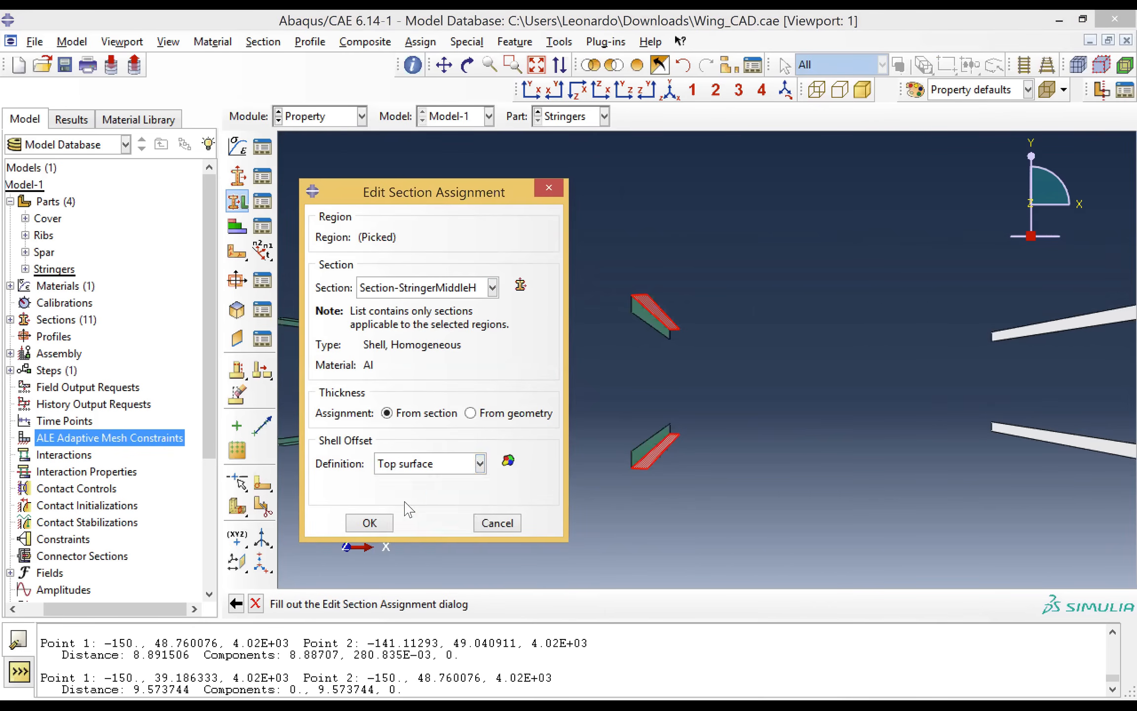
left_click(369, 524)
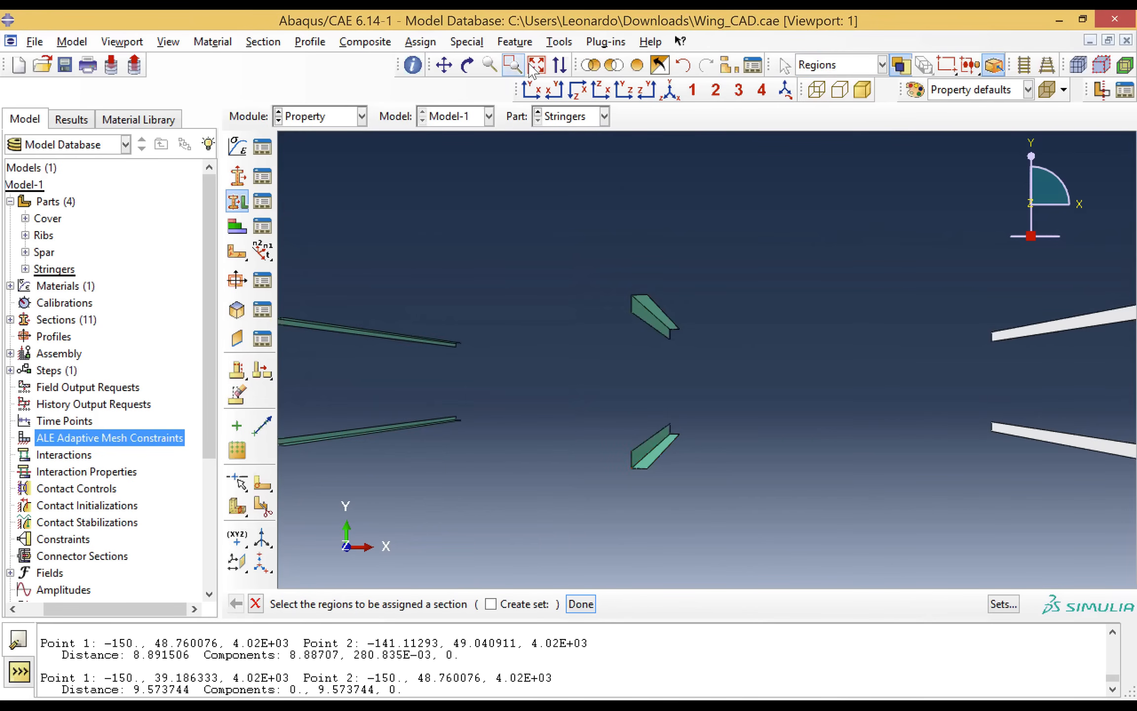
Step: Assign Section-StringersRightV to the vertical flanges of the upper and lower right stringers, with the shell offset defined at the top surface
left_click(444, 65)
left_click_drag(934, 374, 743, 369)
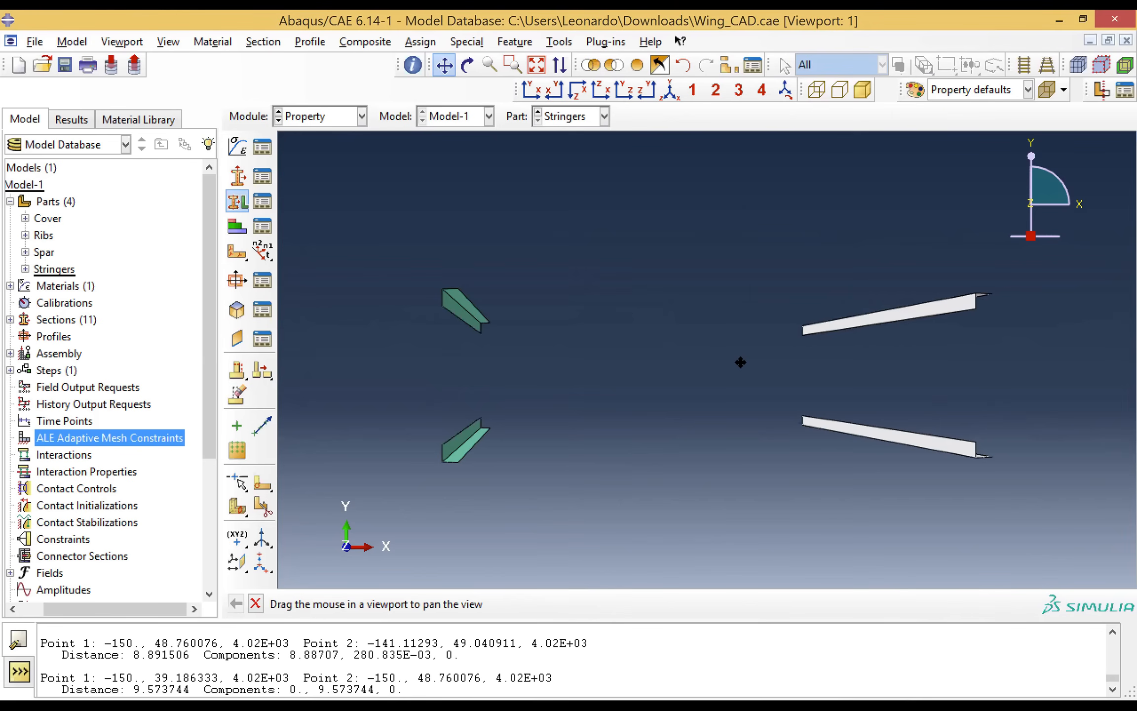
left_click(512, 67)
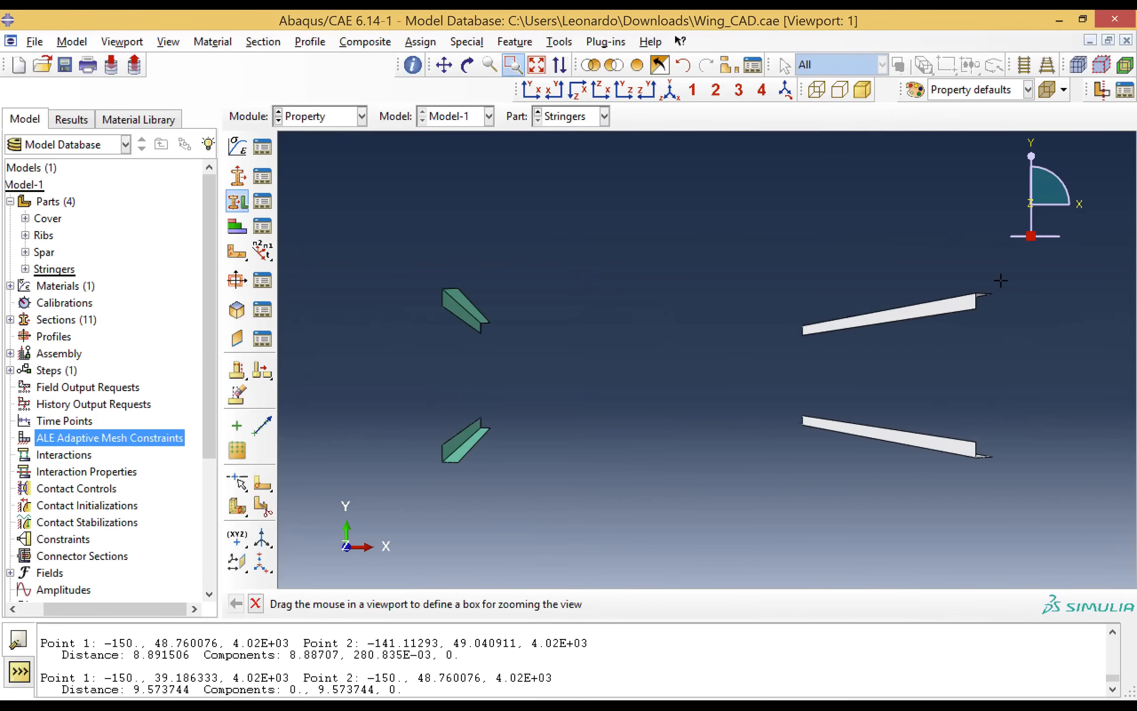
left_click_drag(954, 249, 1035, 529)
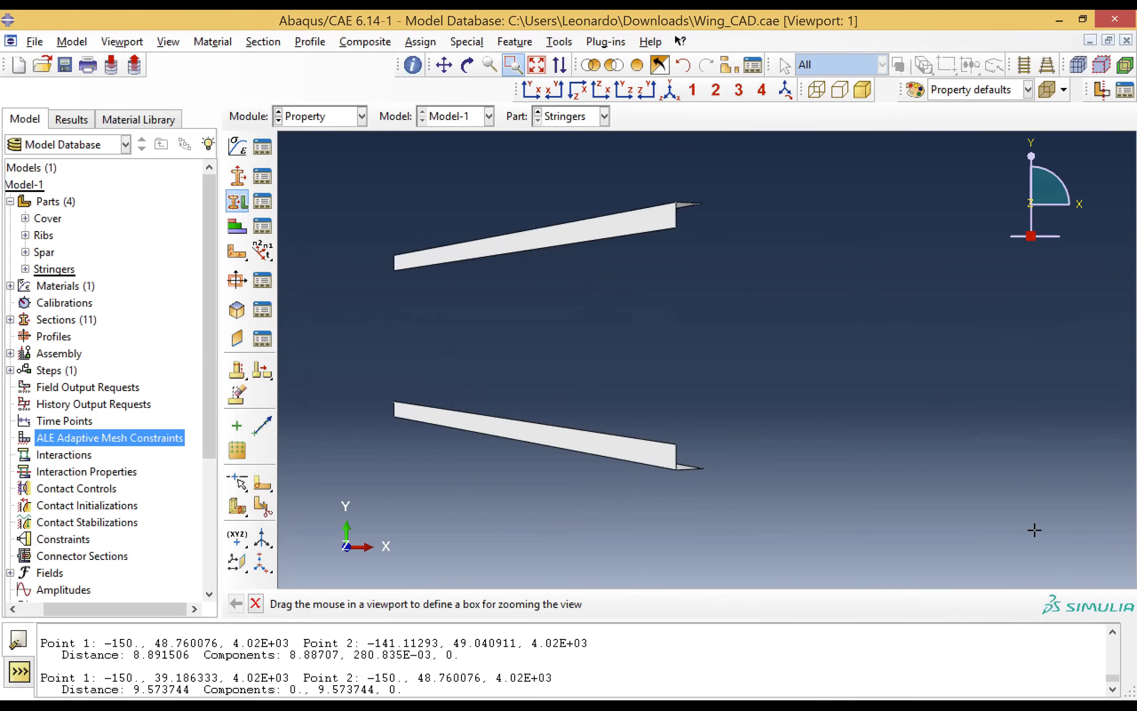
left_click(513, 66)
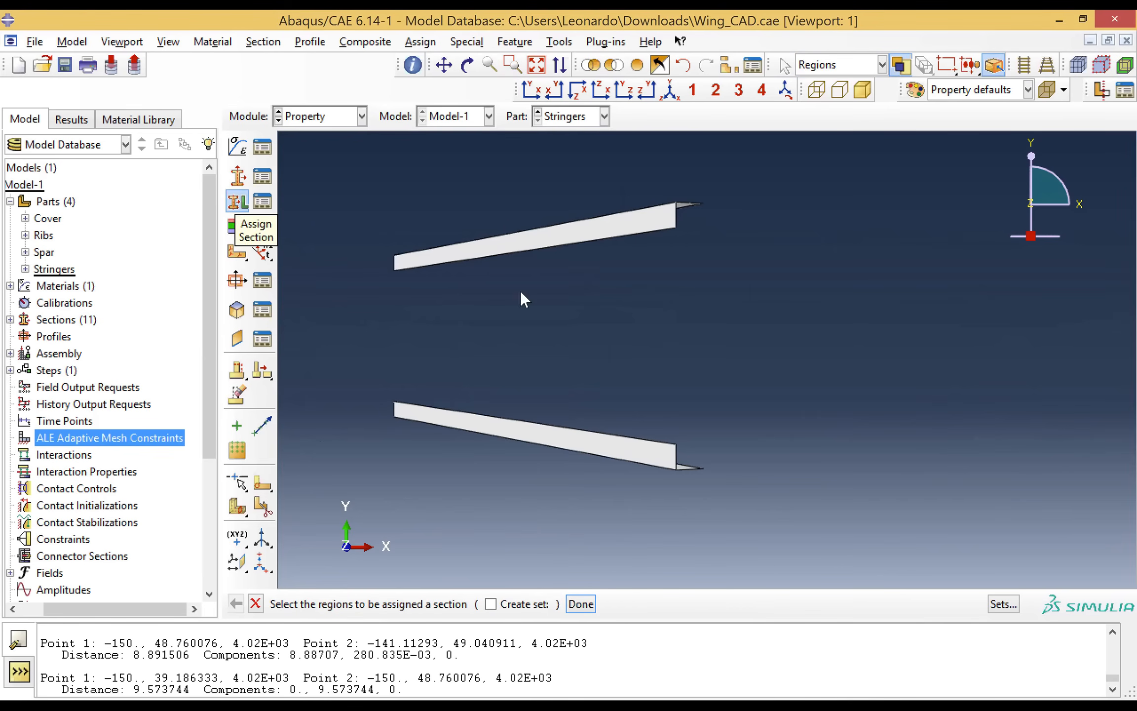
left_click(627, 247)
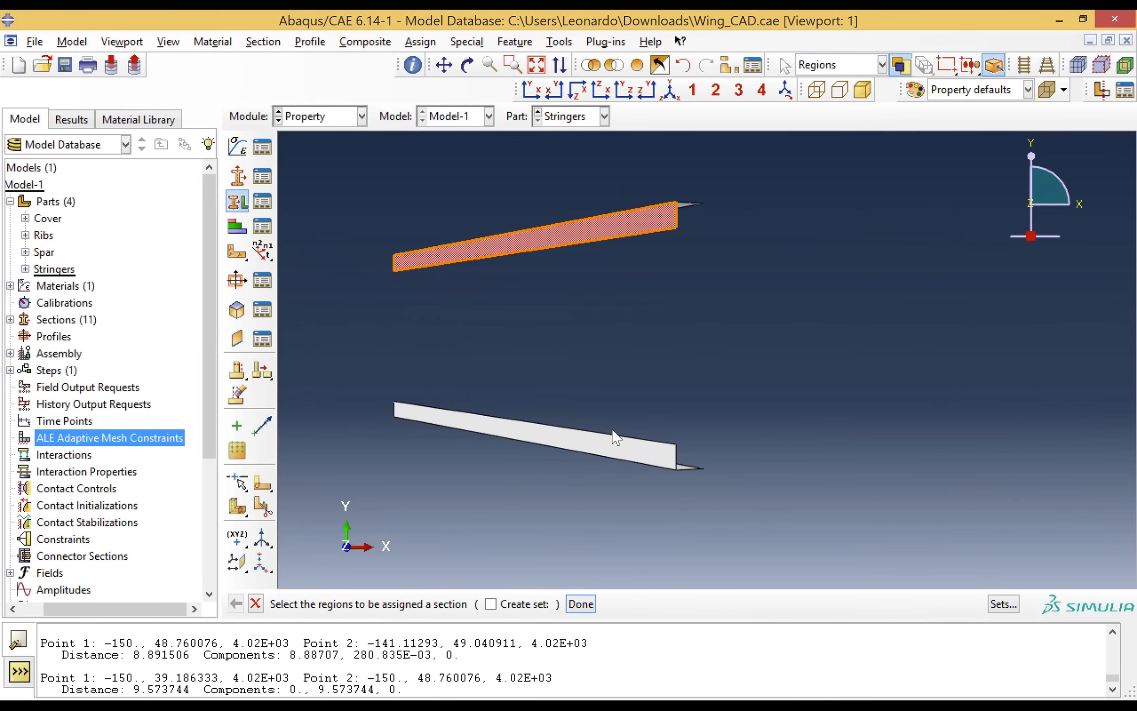
left_click(611, 442, "shift")
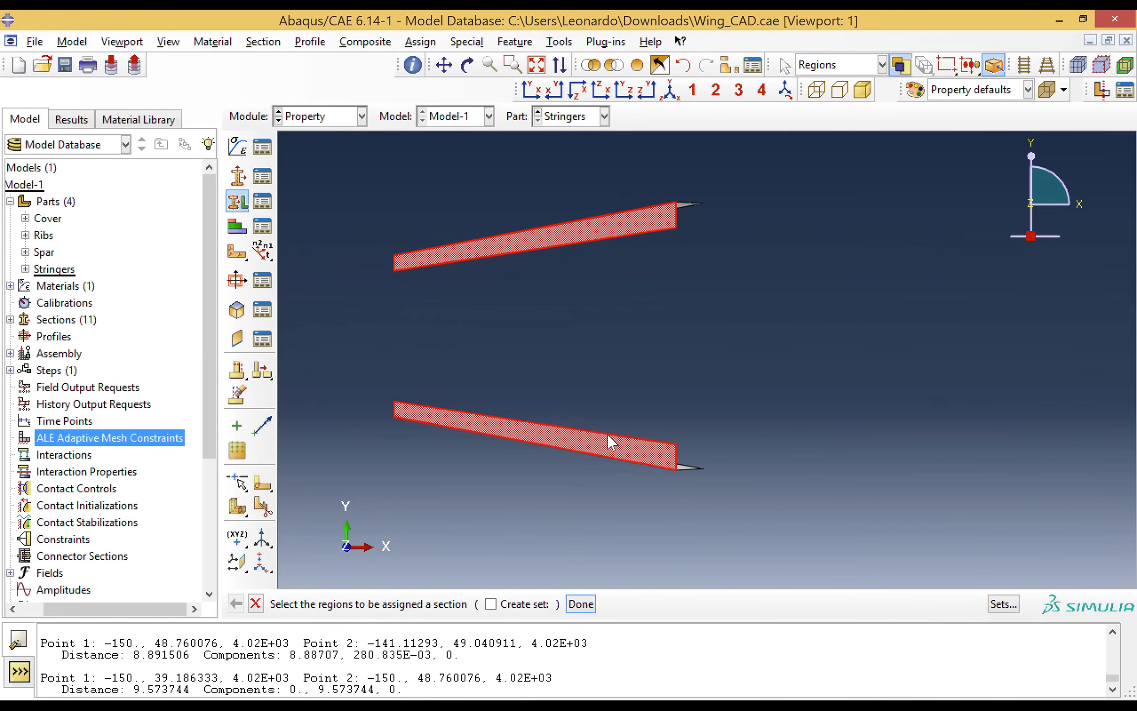
left_click(581, 604)
left_click(394, 285)
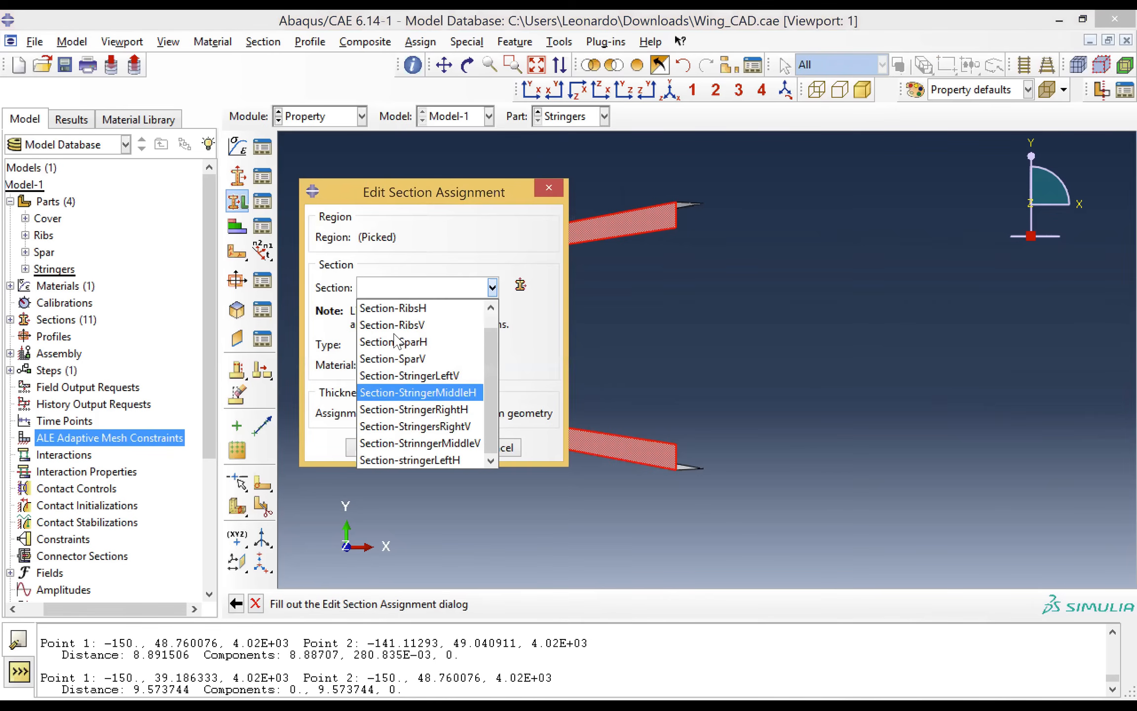
left_click(420, 428)
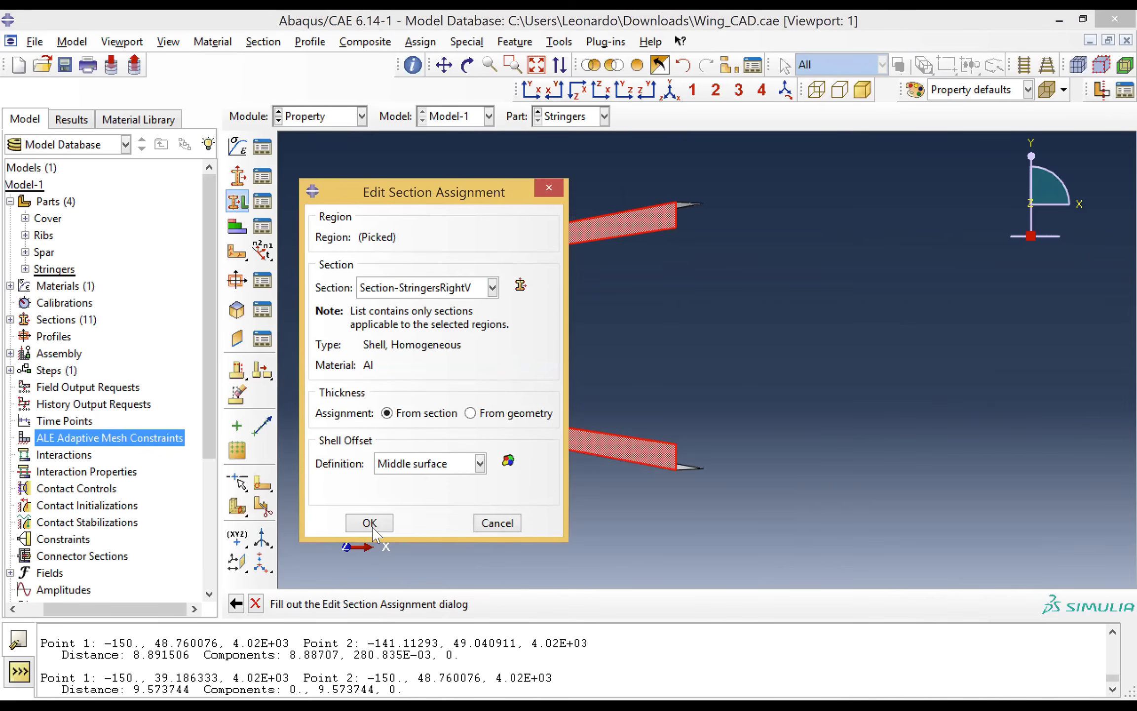
left_click(401, 467)
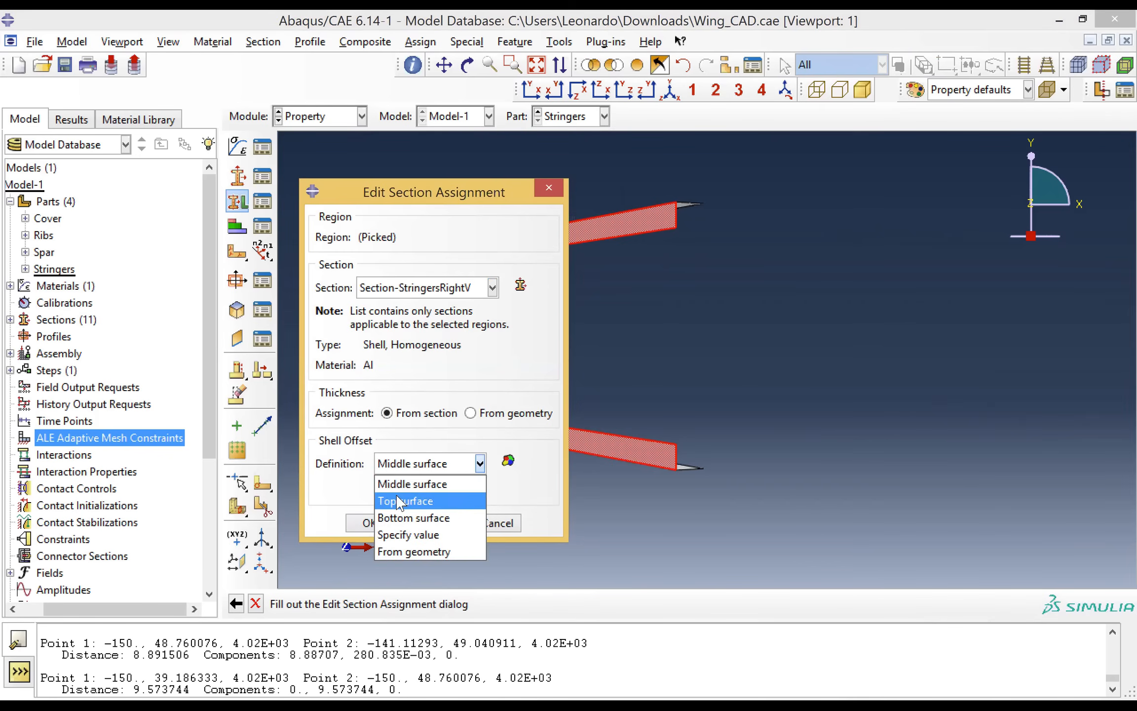
left_click(401, 496)
left_click(369, 523)
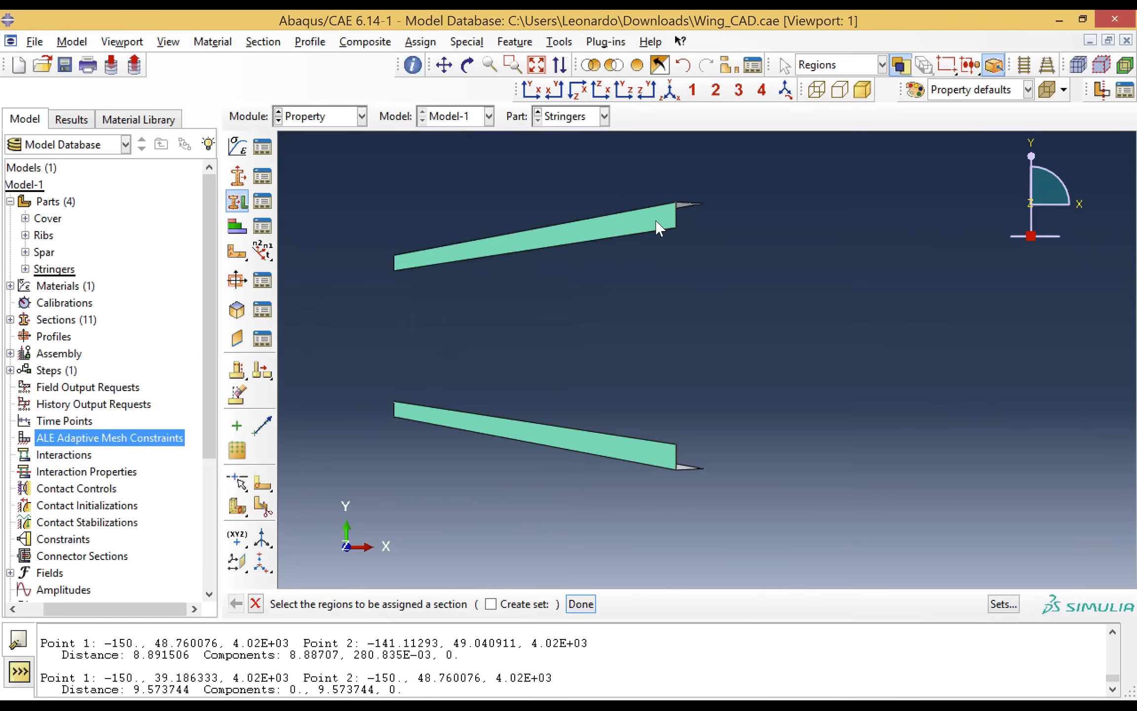
Step: Assign Section-StringerRightH to the horizontal flanges of the upper and lower right stringers, with the shell offset defined at the top surface
left_click(682, 205)
left_click(687, 466, "shift")
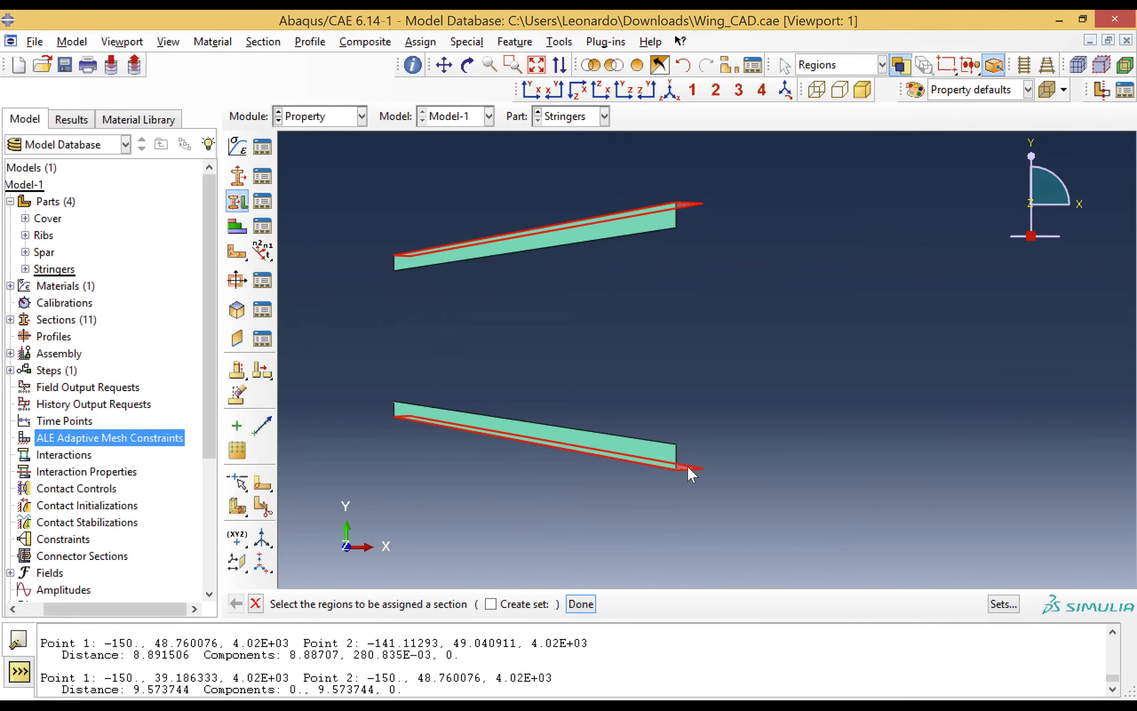
left_click(589, 606)
left_click(415, 290)
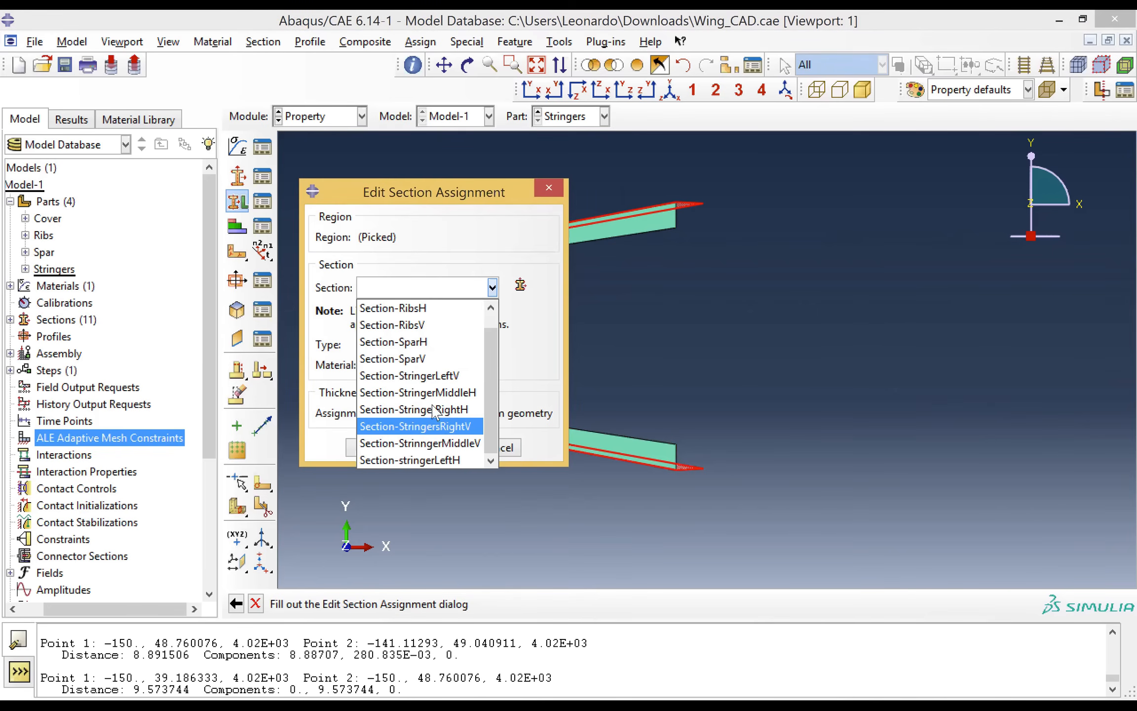
left_click(432, 409)
left_click(428, 474)
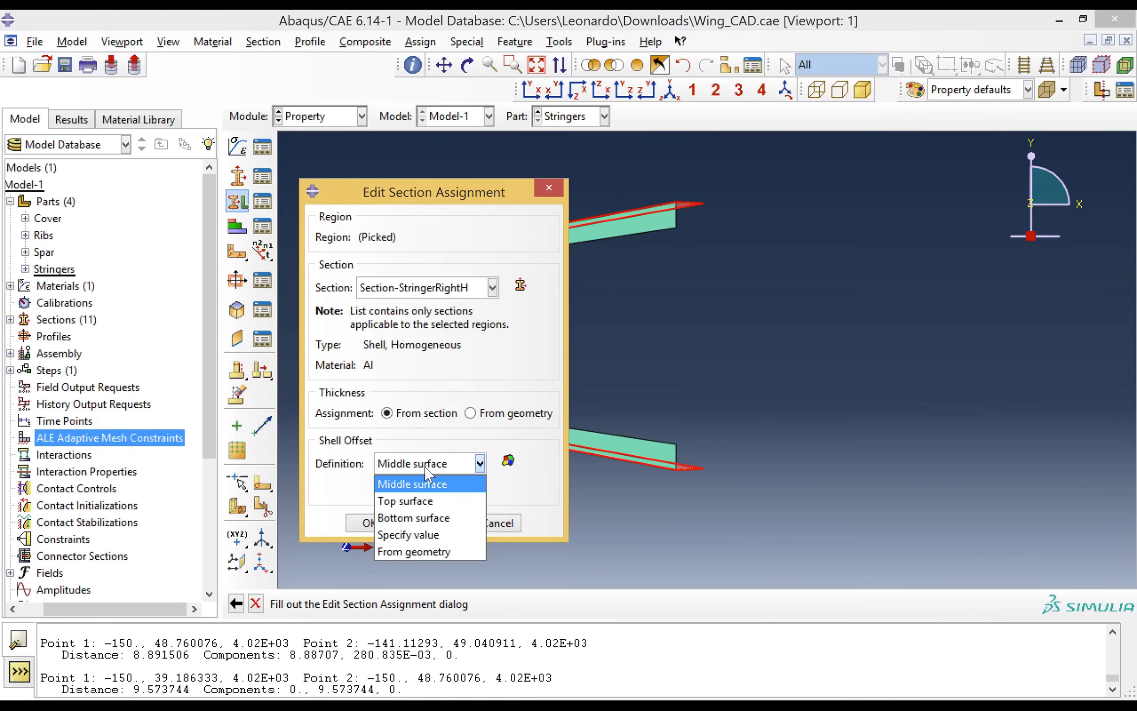
left_click(428, 501)
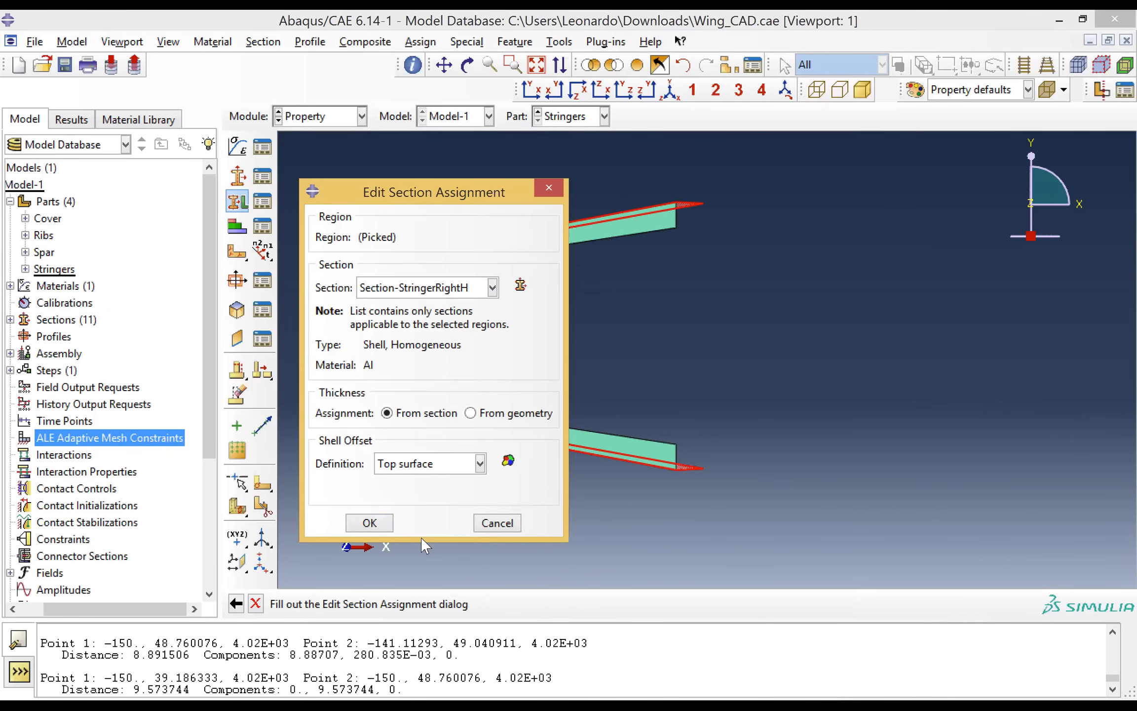
left_click(368, 523)
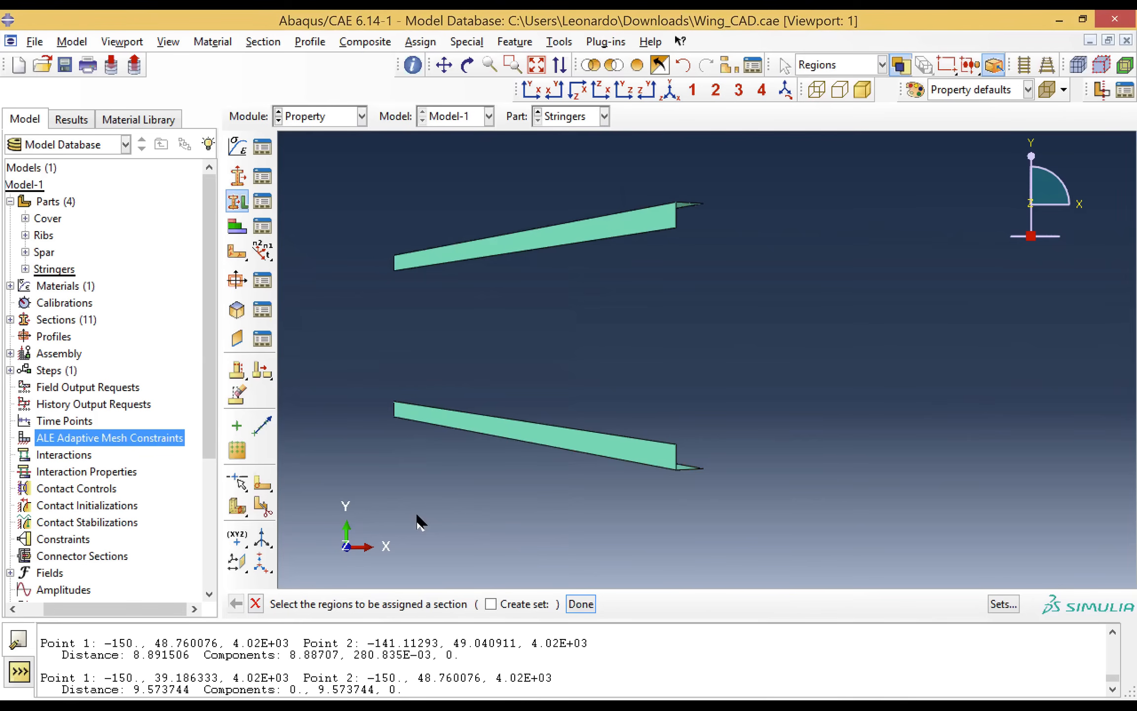
Step: Review the full list of section assignments made on the Stringers part
left_click(262, 202)
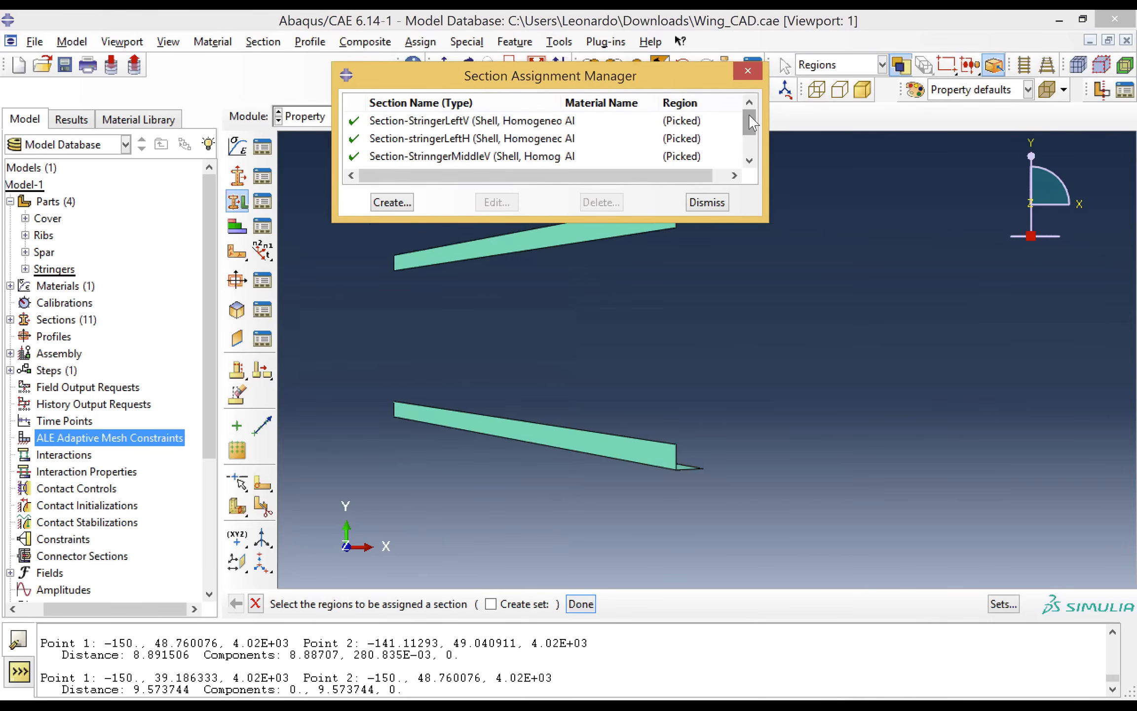
mouse_move(751, 122)
left_mouse_down()
mouse_move(752, 140)
mouse_move(752, 105)
left_mouse_up()
left_click_drag(751, 123, 750, 139)
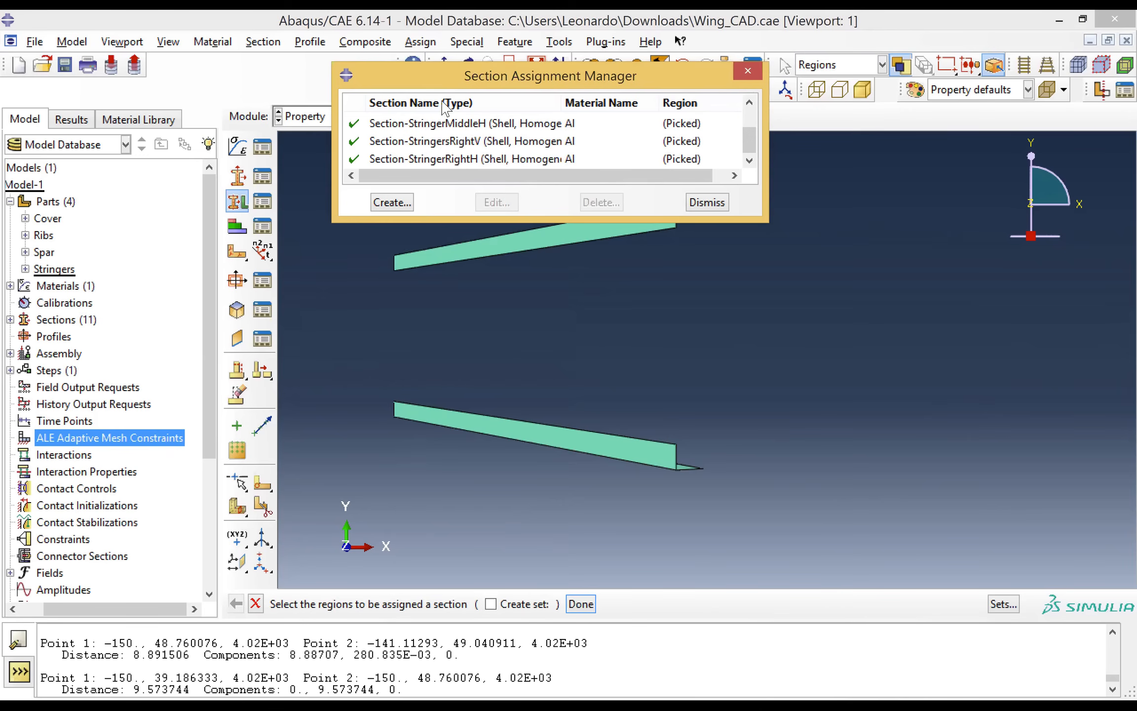
Step: Check the section assignment settings of Section-StringersRightV and Section-StringerRightH on the Stringers part
left_click(455, 144)
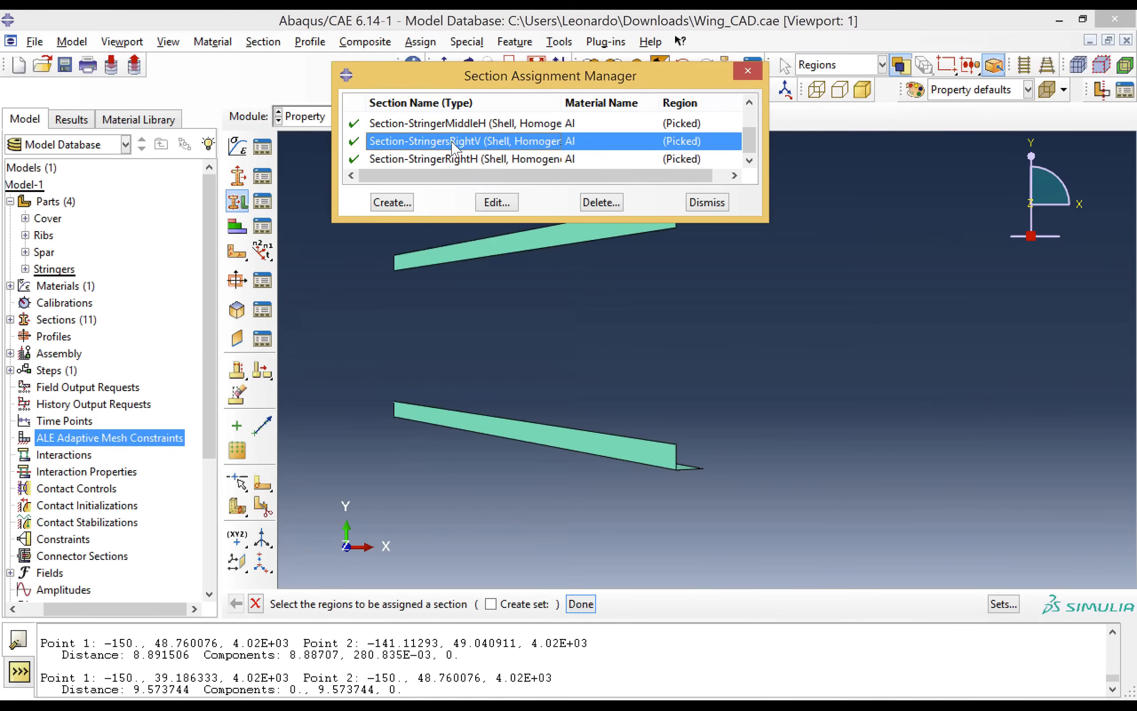
left_click(426, 160)
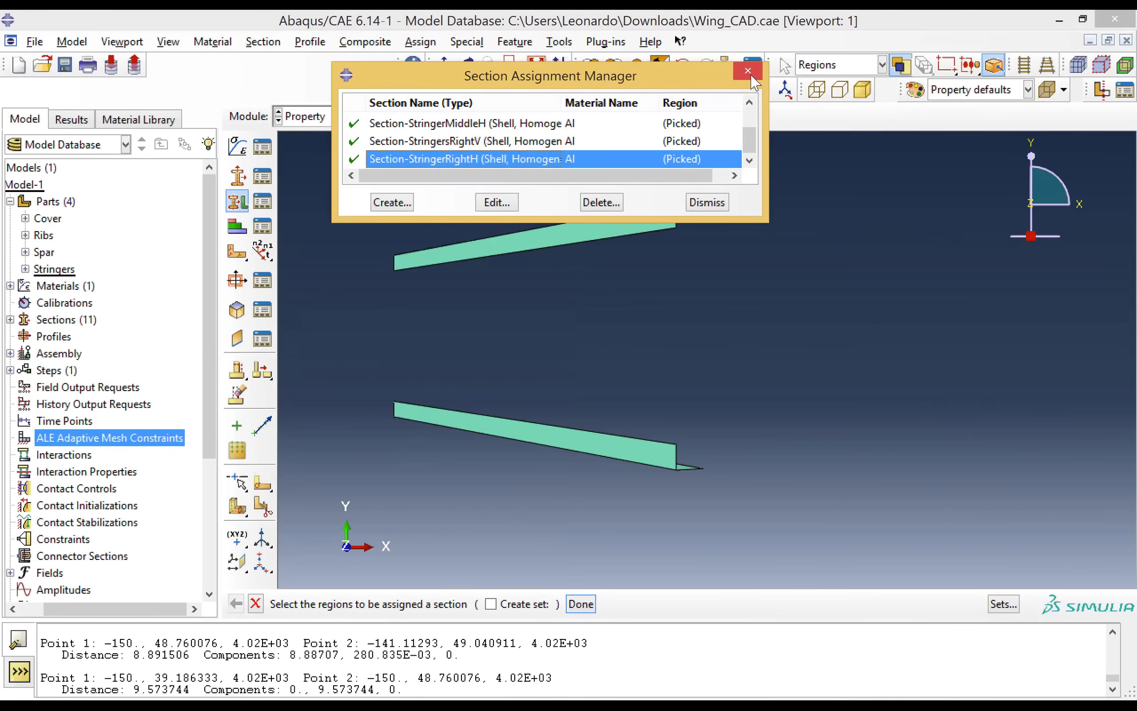
left_click(442, 143)
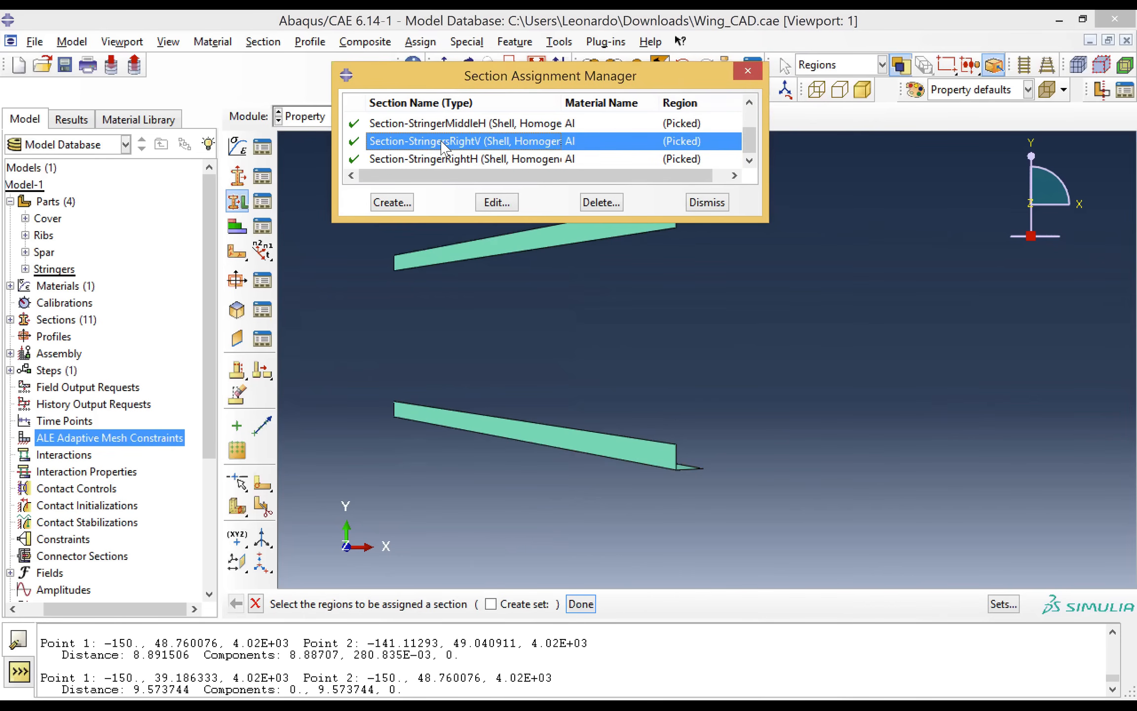
double_click(443, 144)
left_click(548, 189)
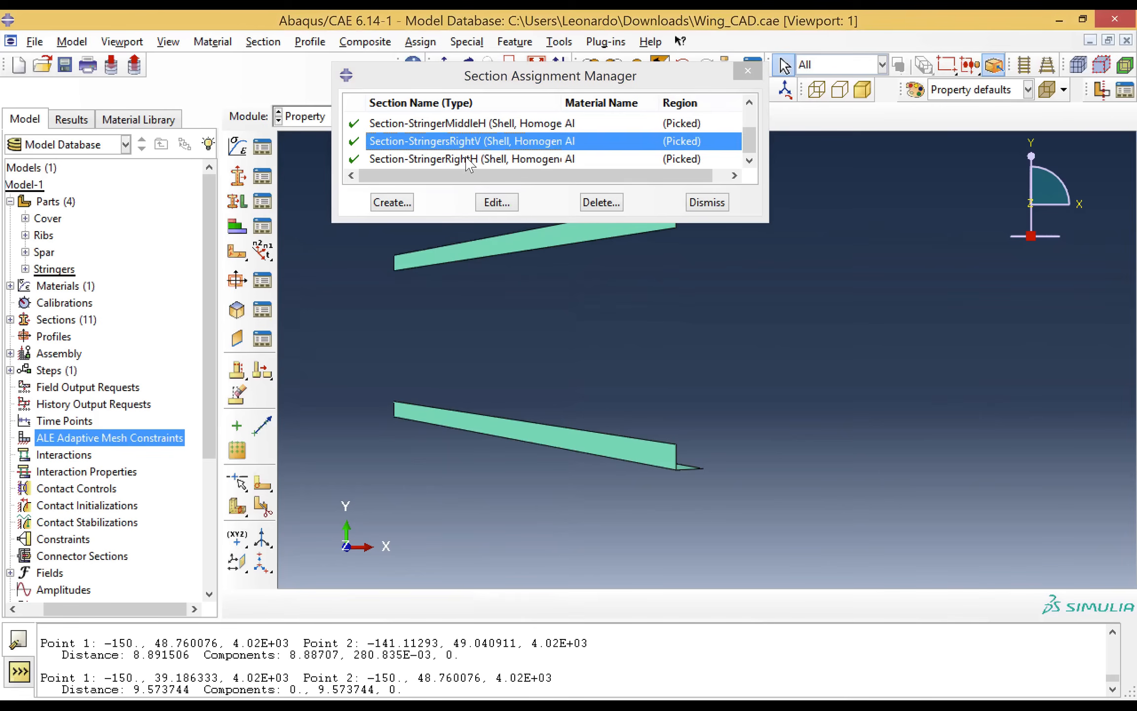
double_click(468, 160)
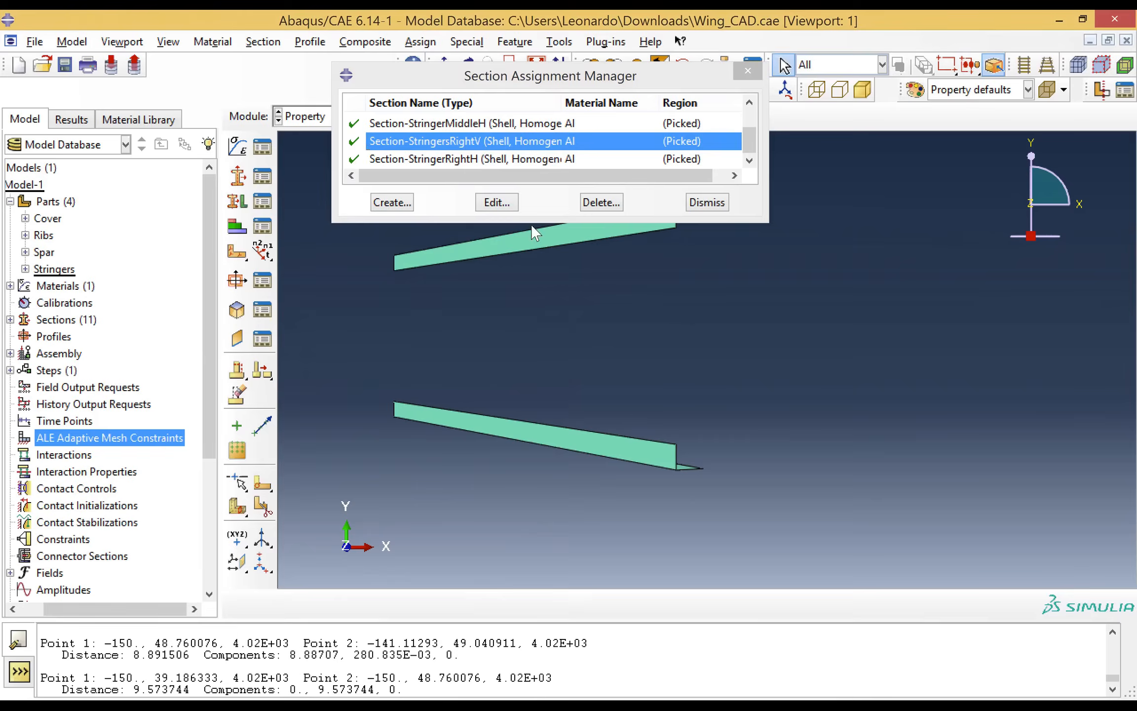
left_click(545, 182)
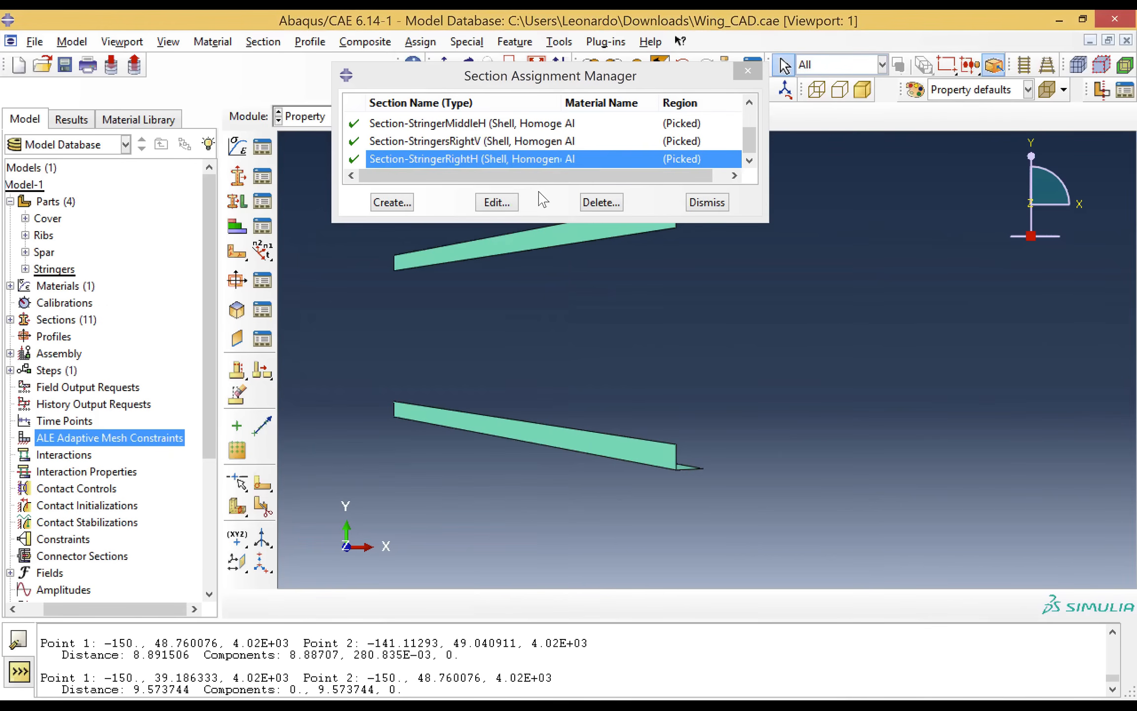
left_click(748, 71)
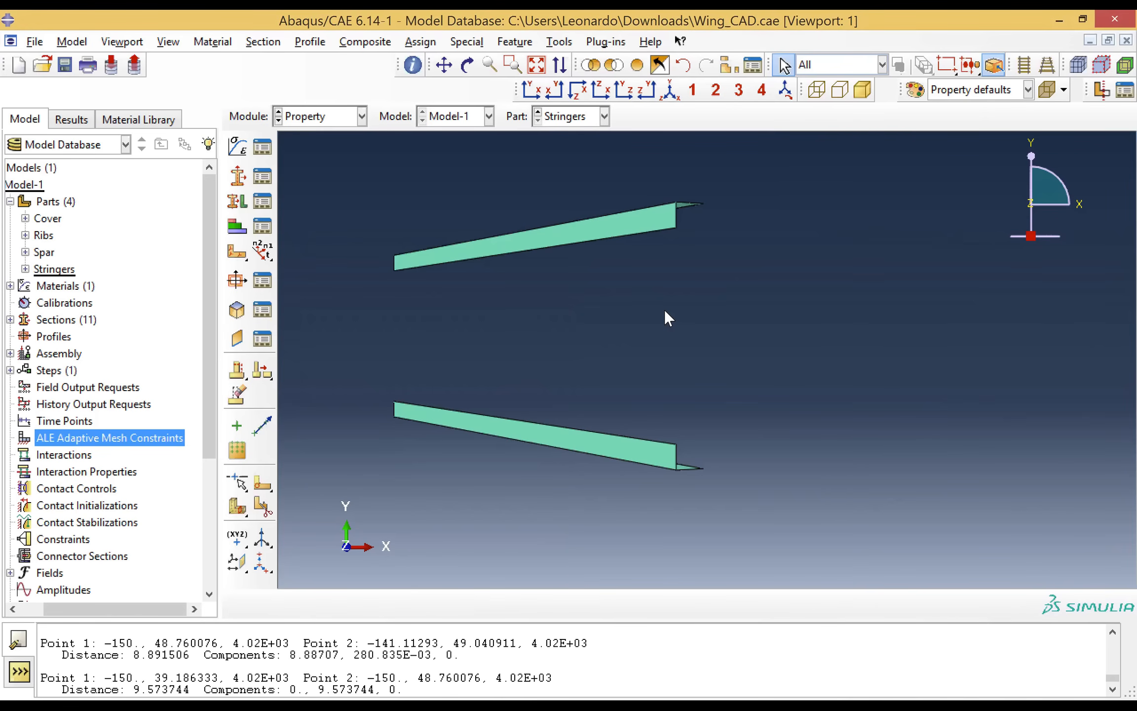
Step: Switch to the Assembly module and display all instances of the wing, including cover, spar and stringers
left_click(347, 118)
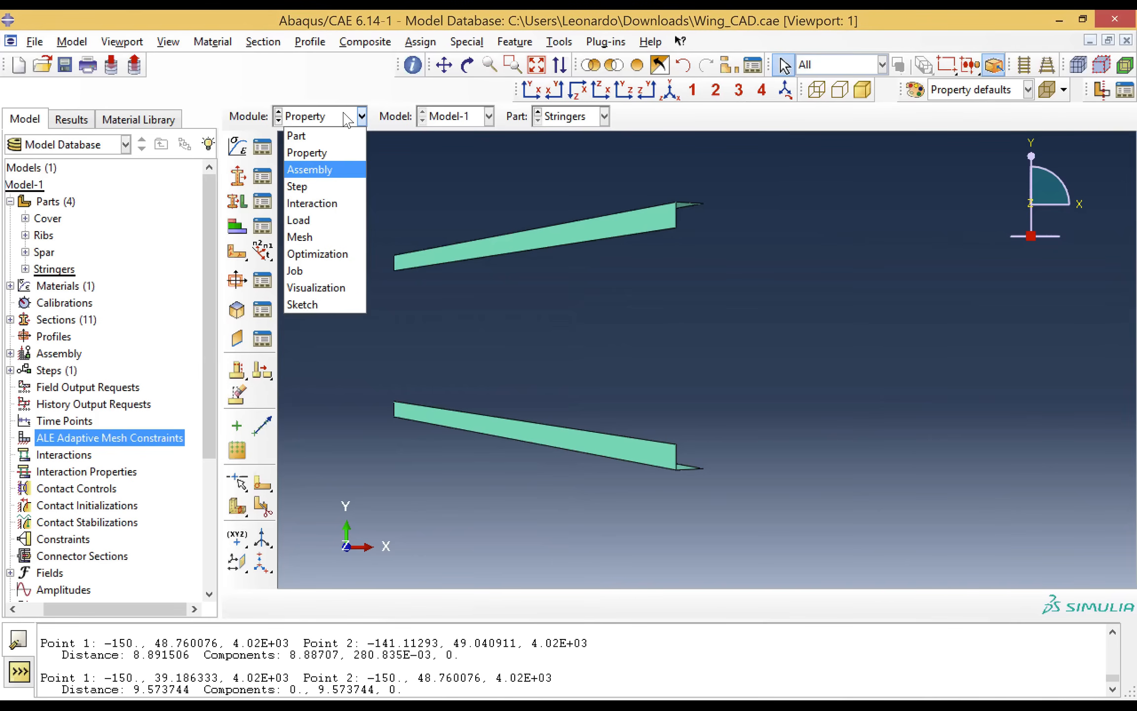
left_click(415, 189)
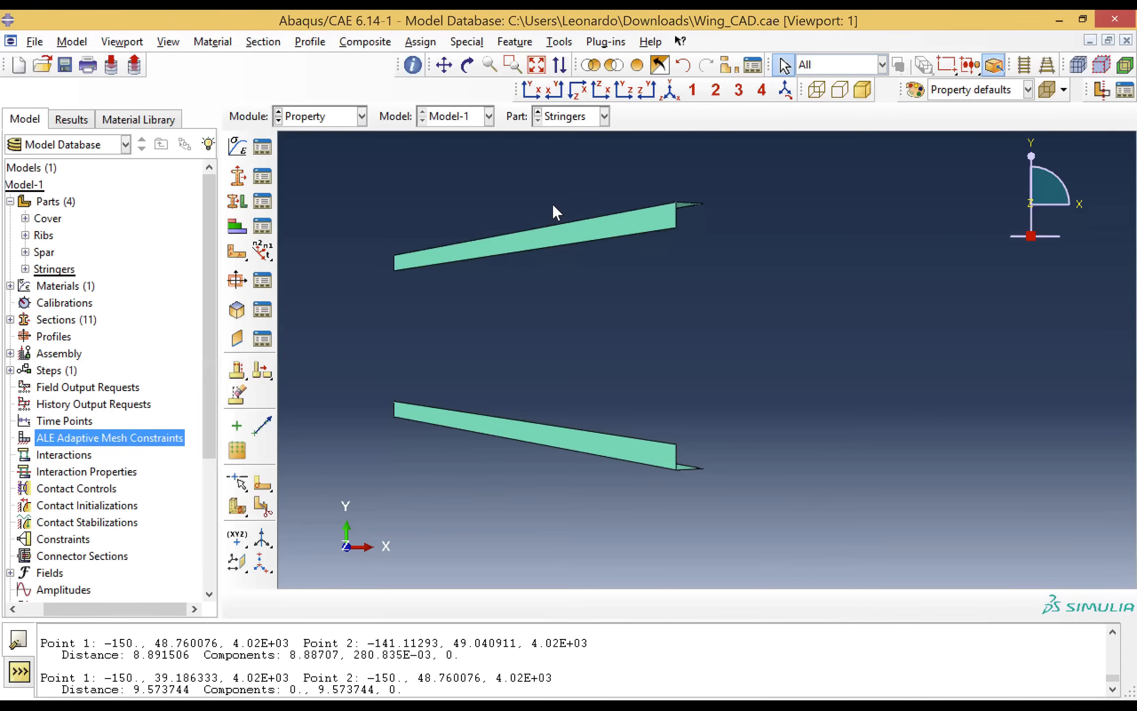
left_click(347, 109)
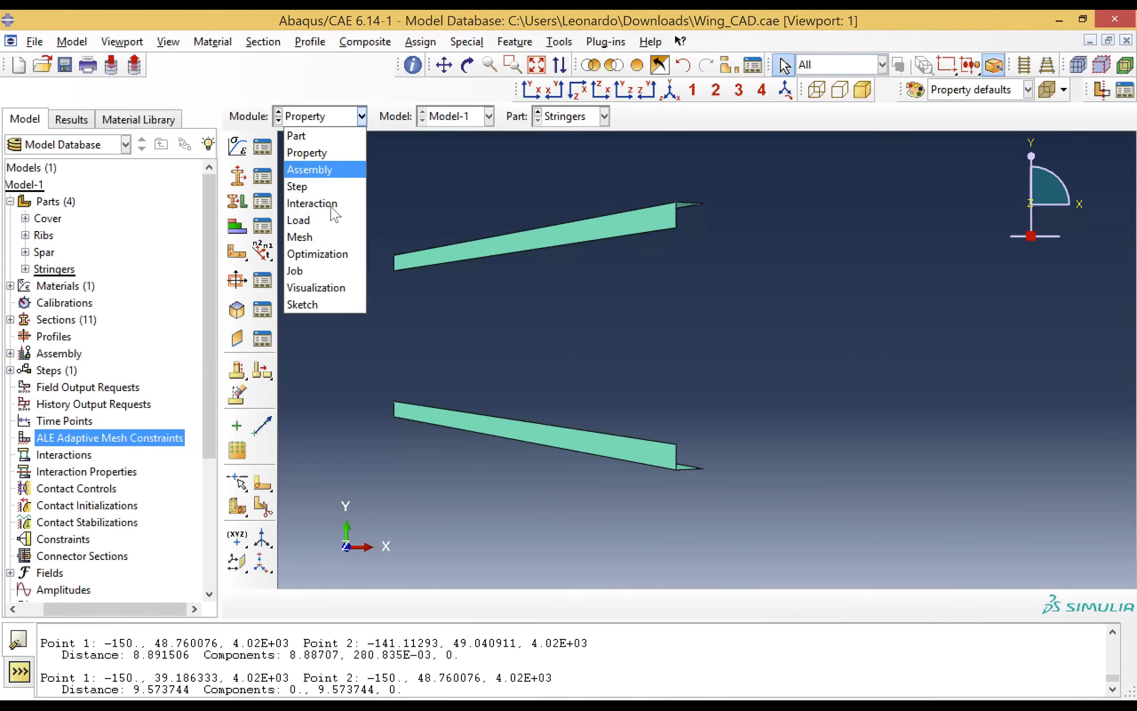
left_click(322, 170)
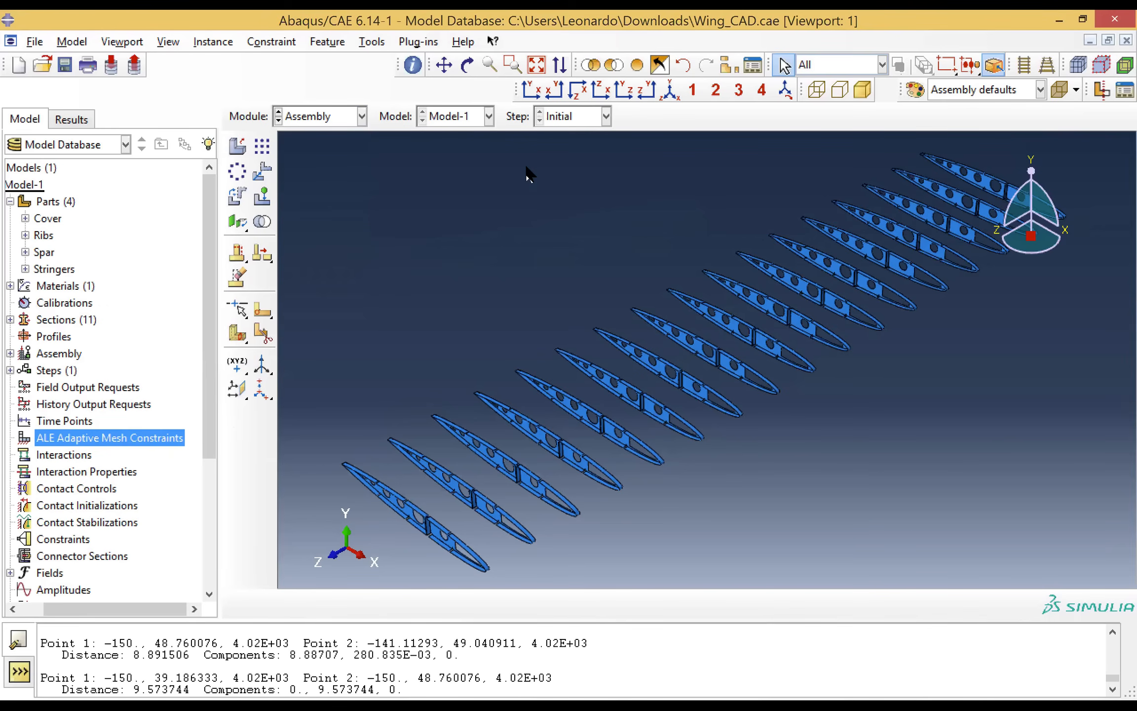
left_click(615, 67)
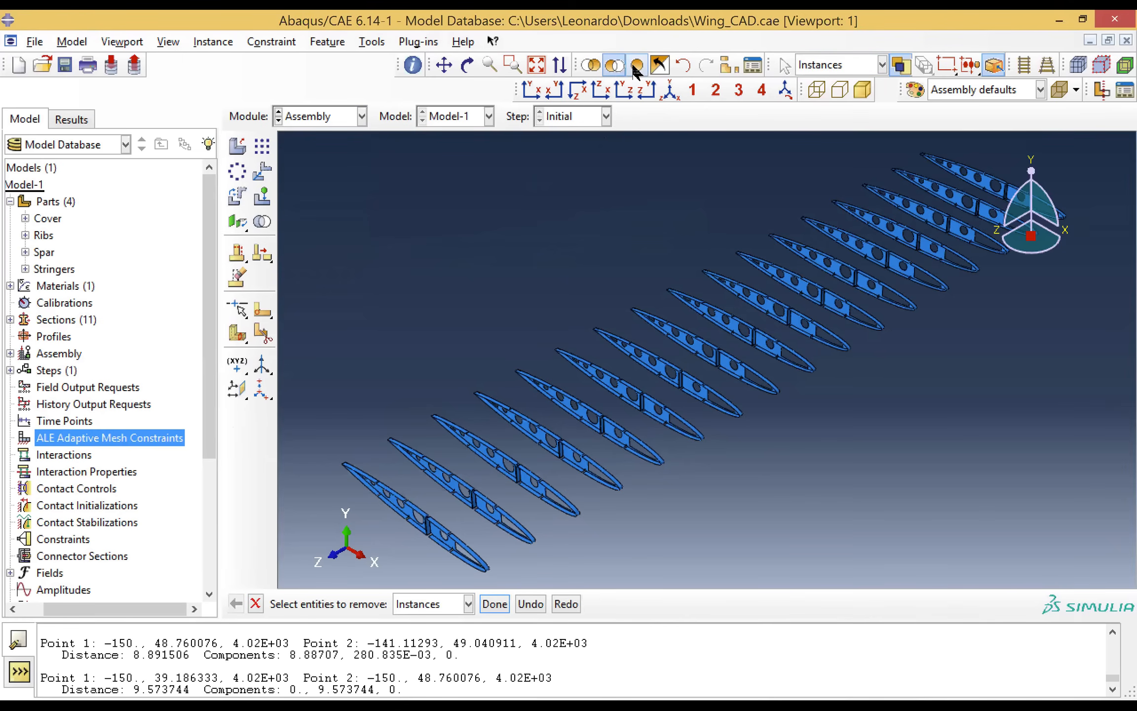
left_click(637, 67)
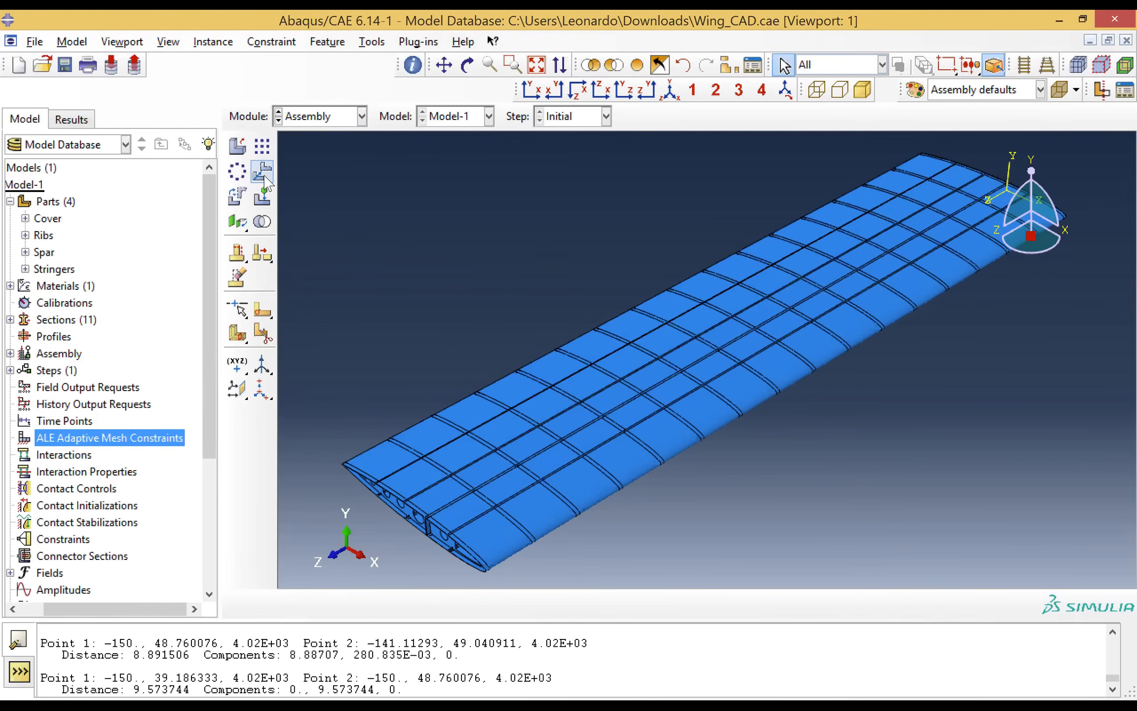
Step: Merge the geometry of all wing instances into a new part named Merging Geometry, suppressing the original instances and retaining intersecting boundaries
left_click(264, 221)
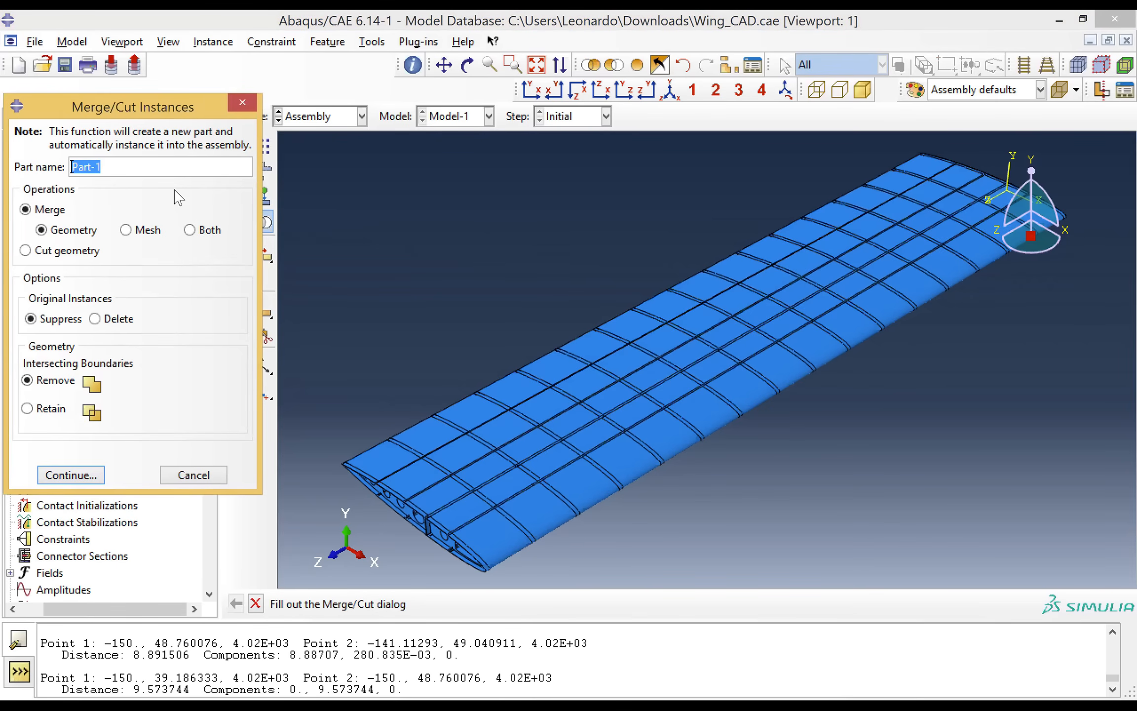
left_click(108, 167)
left_click_drag(97, 167, 56, 167)
type("Merging Geometry")
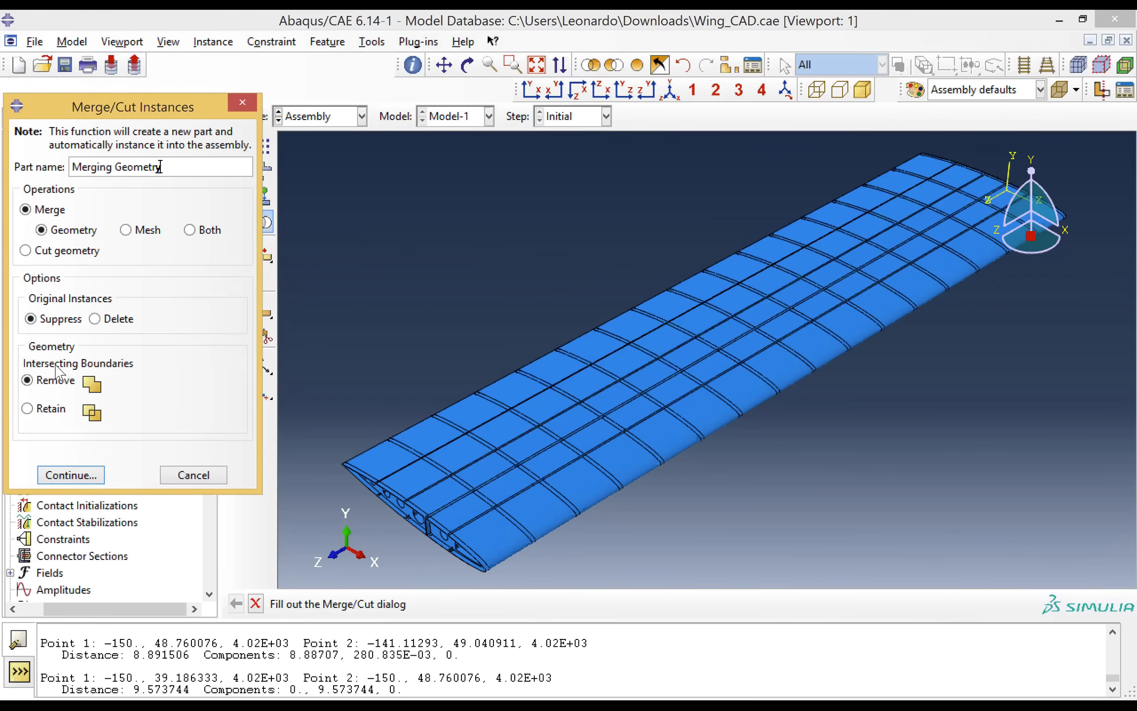
left_click(53, 409)
left_click(78, 473)
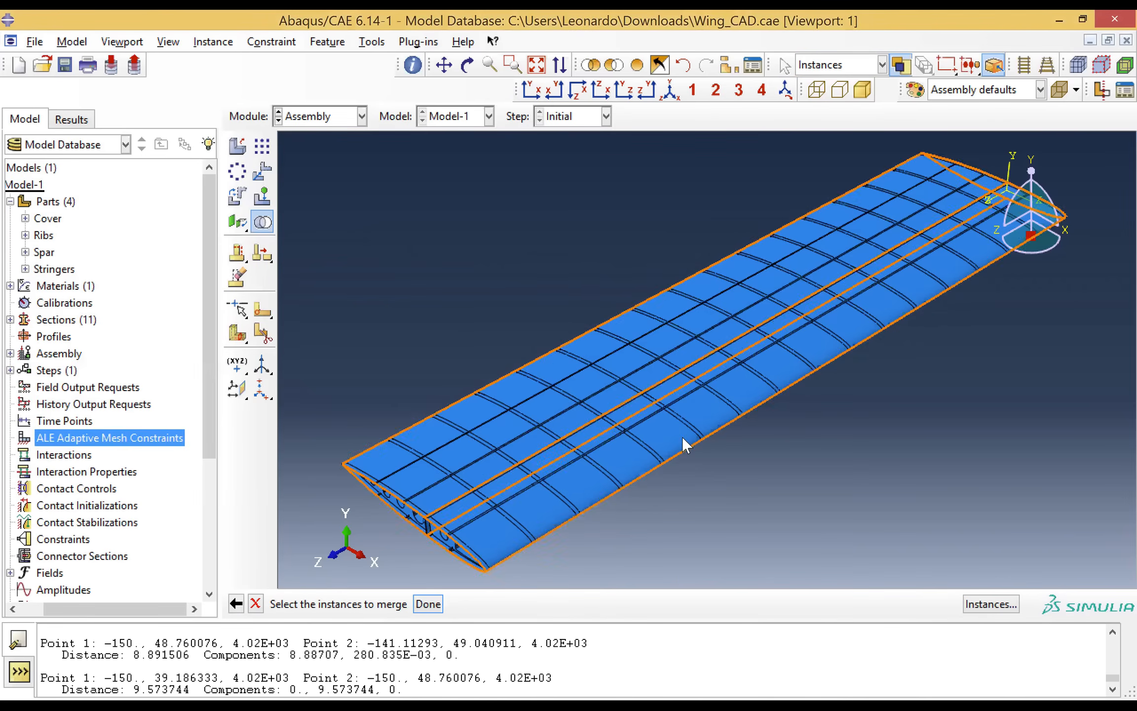
scroll(682, 437, "down", 3)
left_click_drag(500, 209, 898, 559)
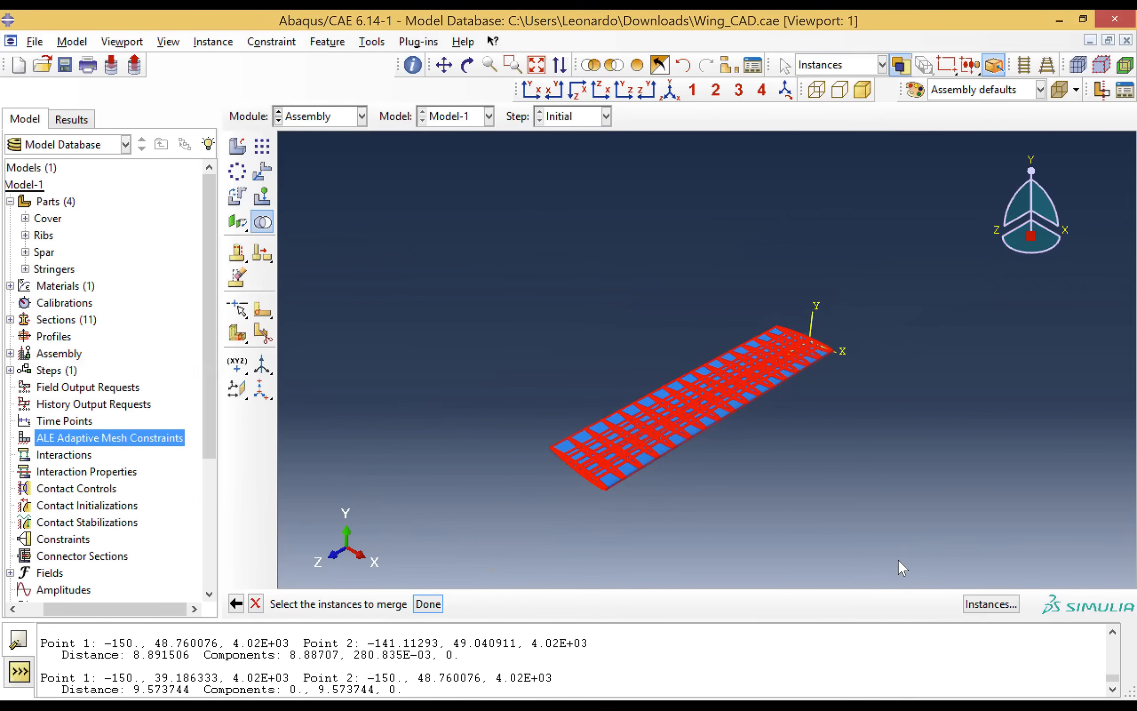
left_click(428, 604)
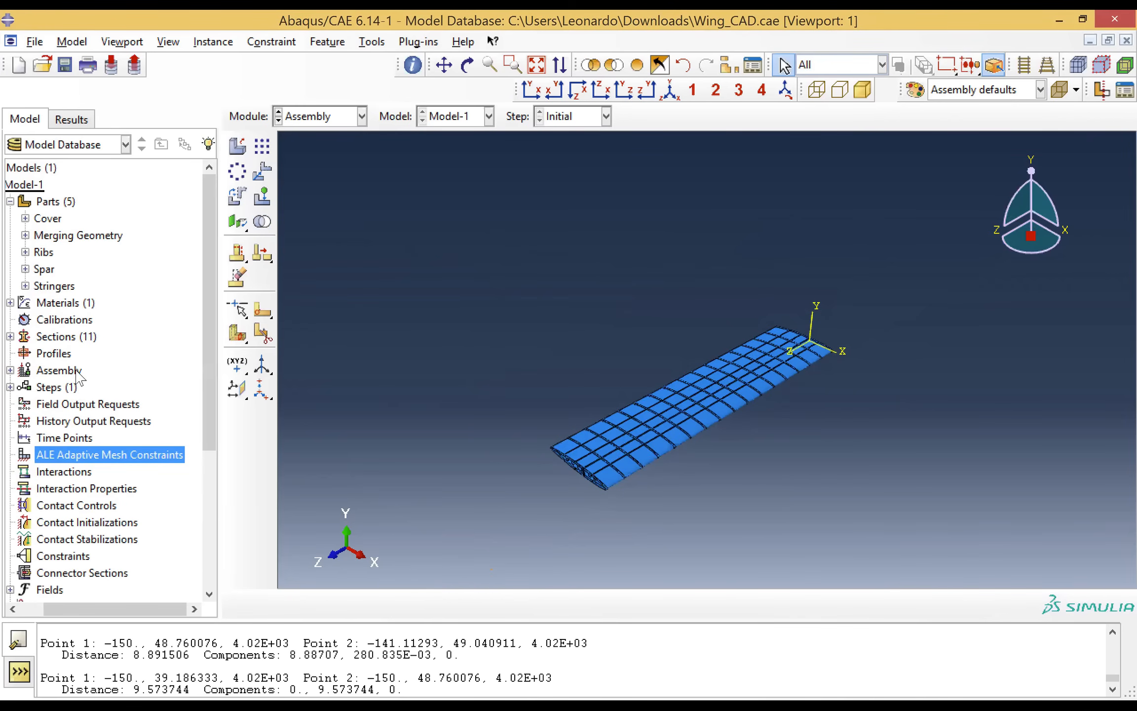
Step: Review the assembly's instances, checking the original cover, rib, spar and stringer instances and the merged wing instance
left_click(10, 371)
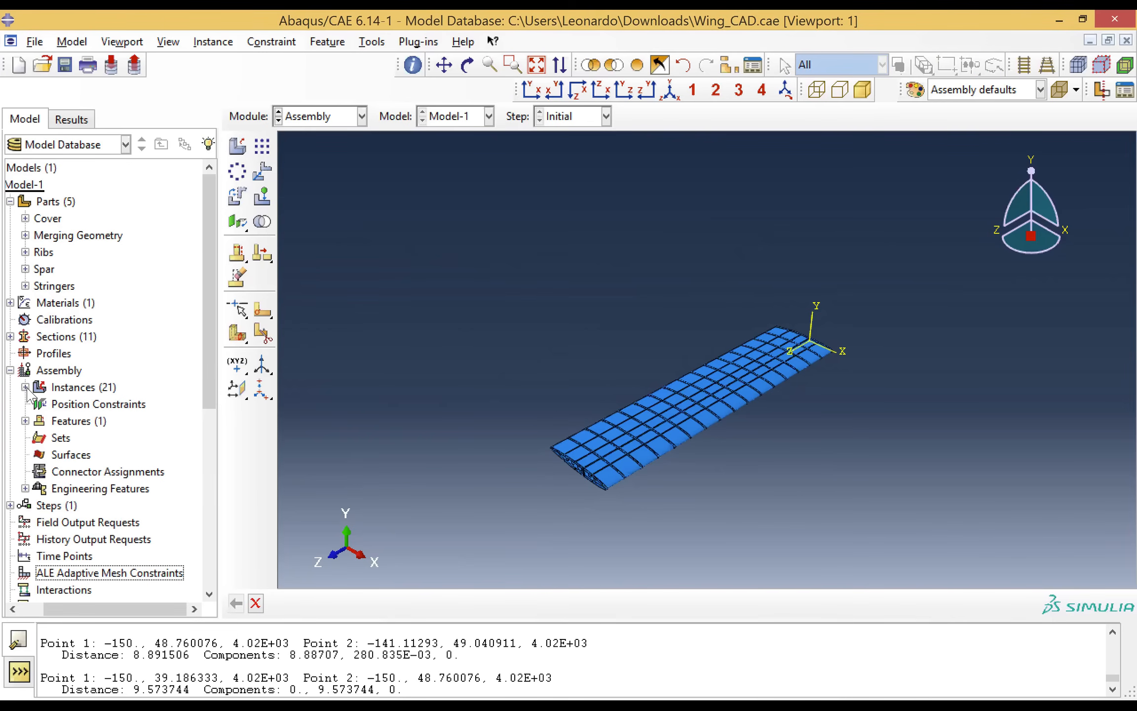
left_click(25, 388)
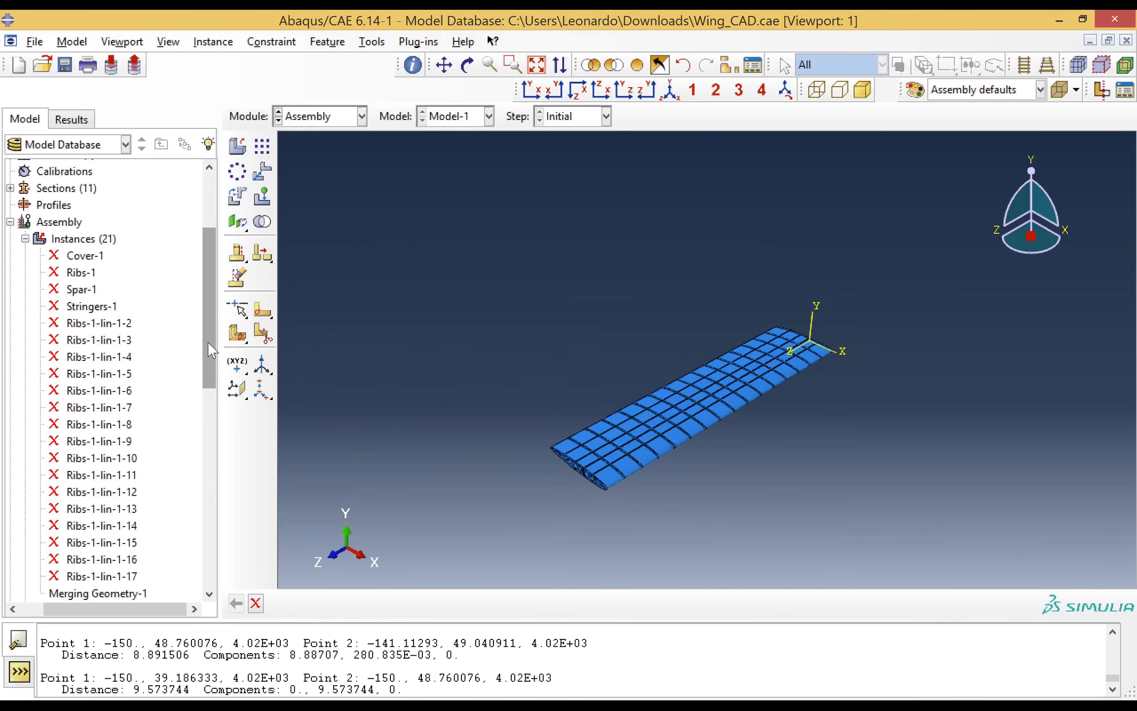
left_click_drag(212, 351, 212, 390)
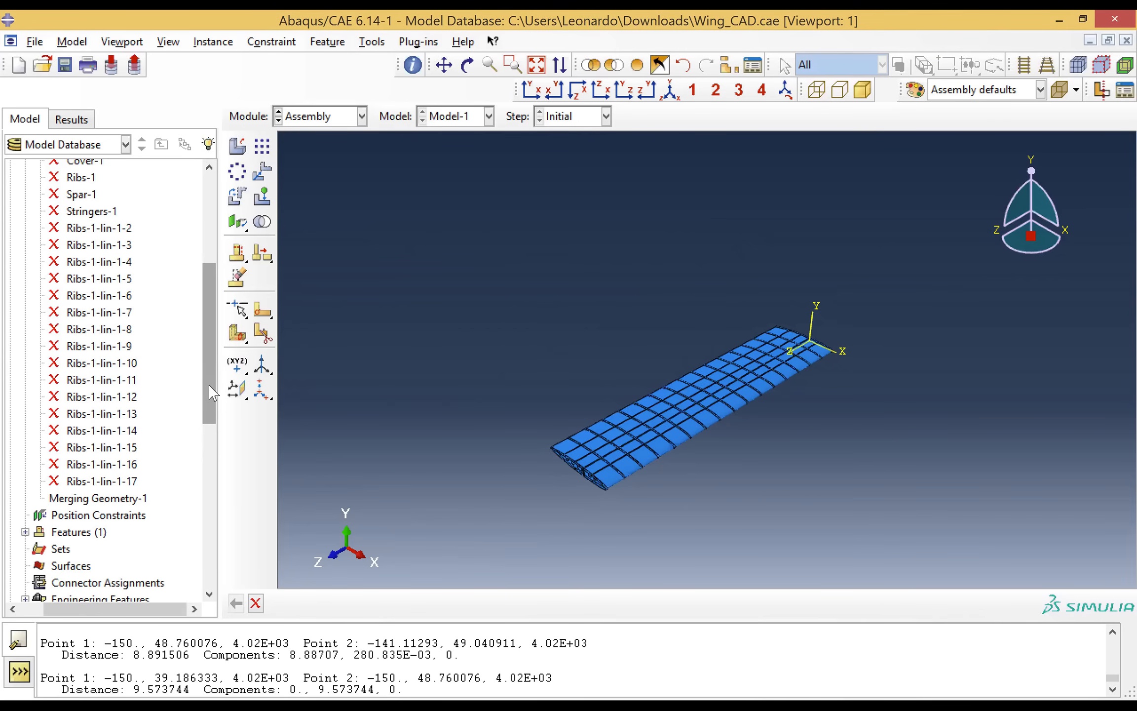
left_click(117, 499)
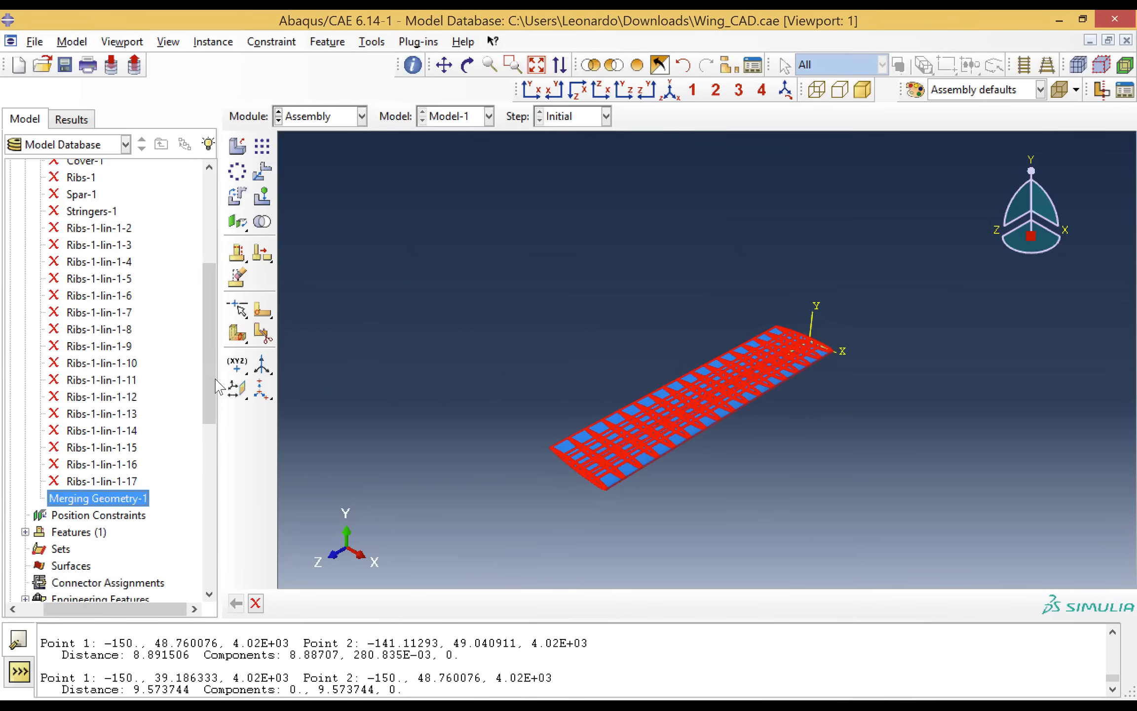
scroll(213, 376, "up", 1)
left_click_drag(206, 346, 205, 300)
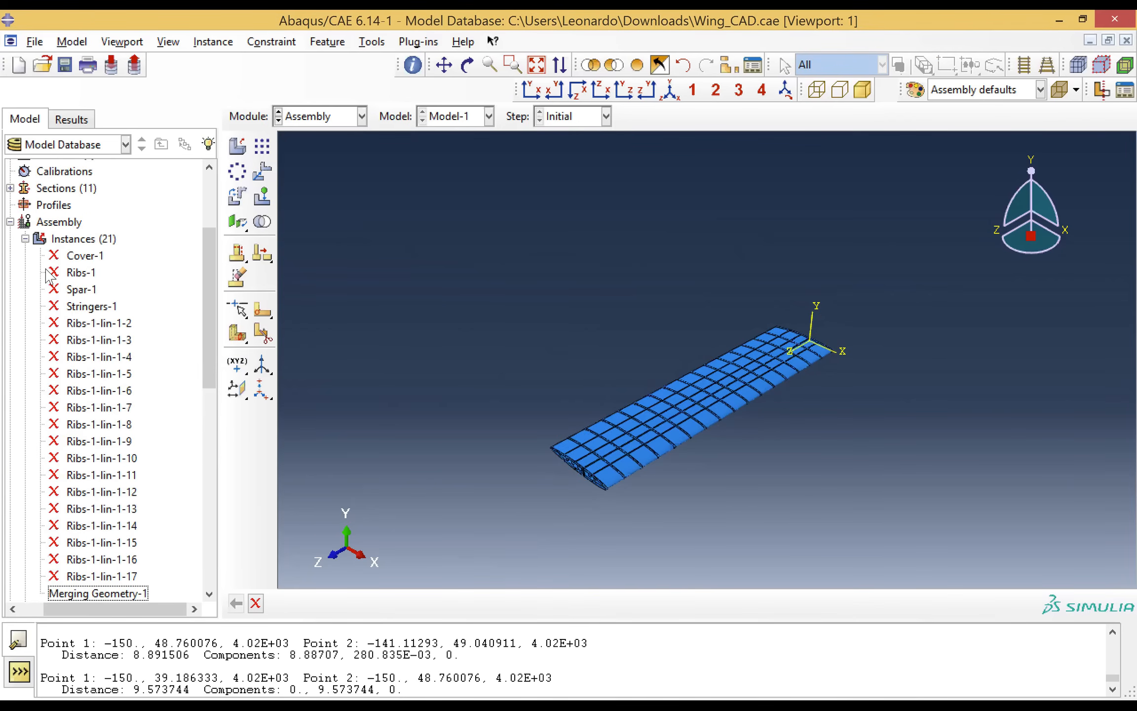
left_click(10, 222)
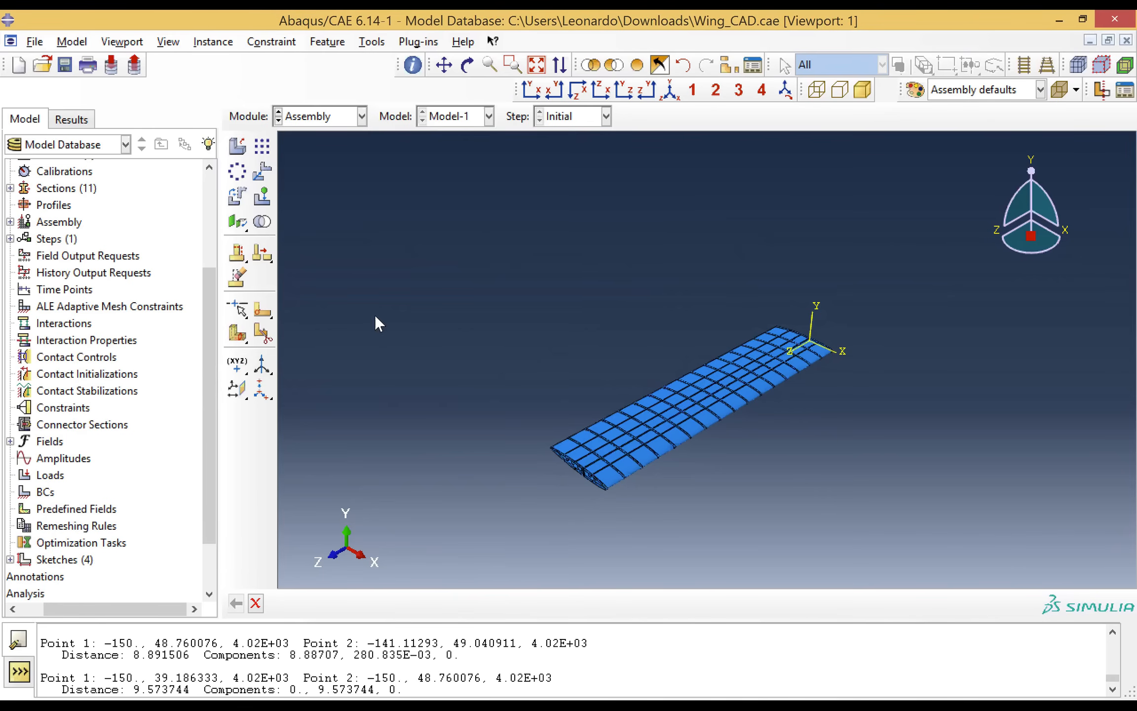
Step: Create a Static, General analysis step named Static after the Initial step, with time period 1 and Nlgeom off
left_click(317, 120)
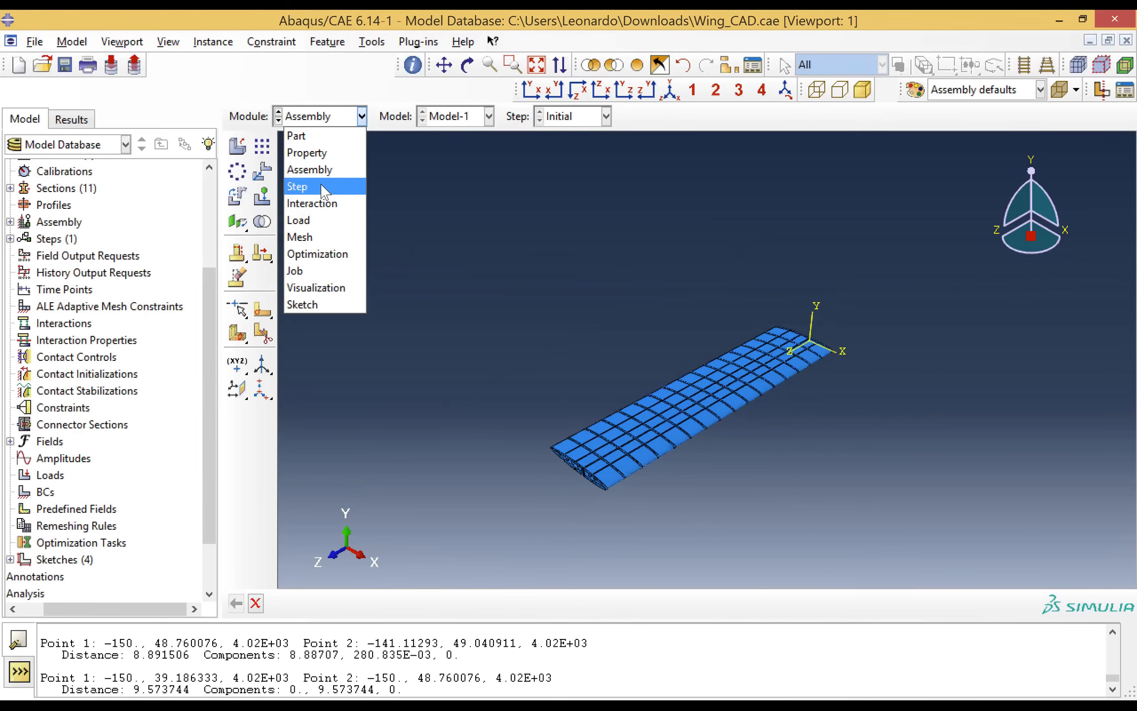
left_click(323, 190)
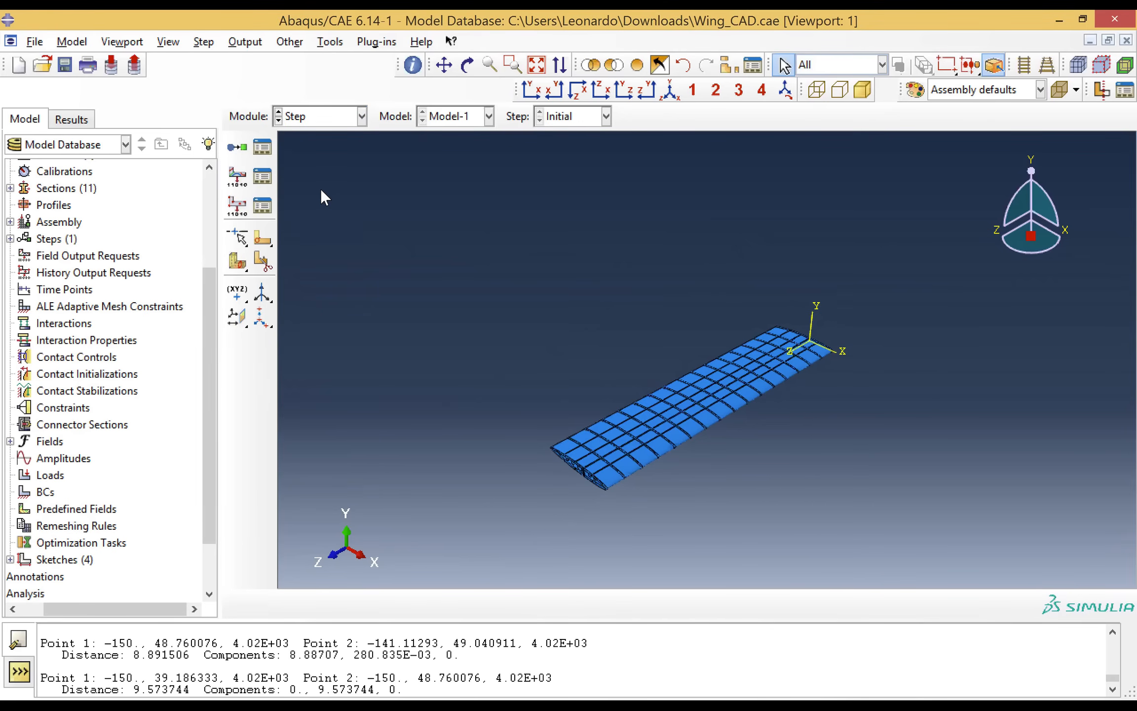
left_click(270, 147)
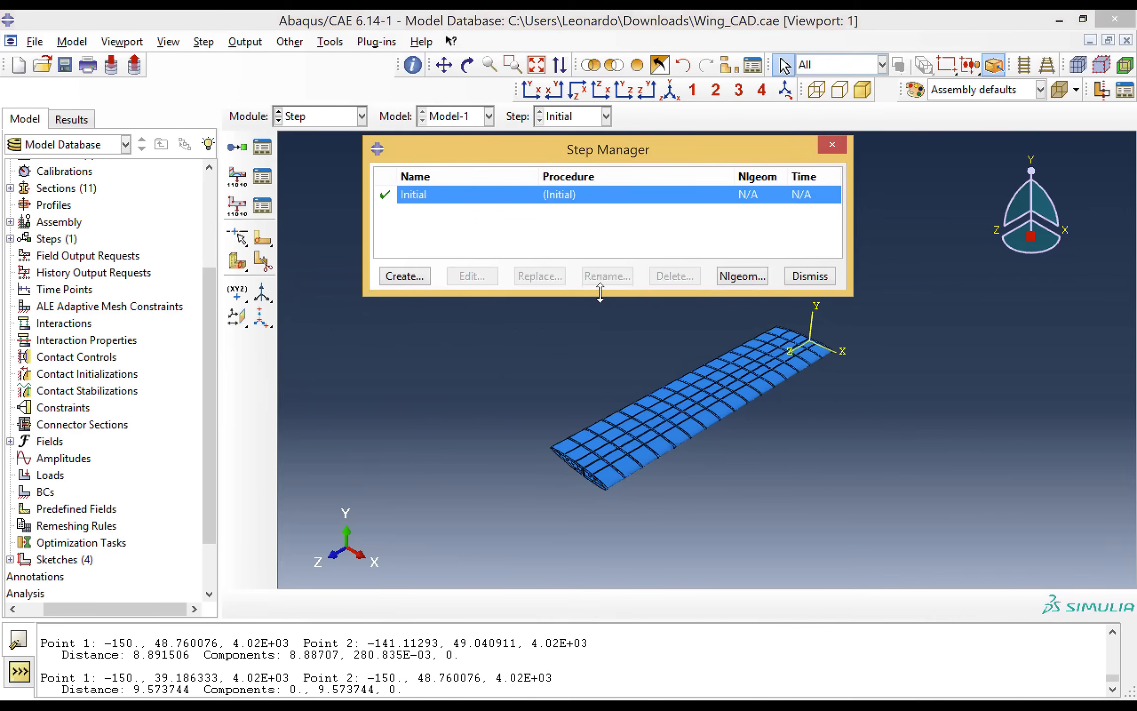
left_click(405, 276)
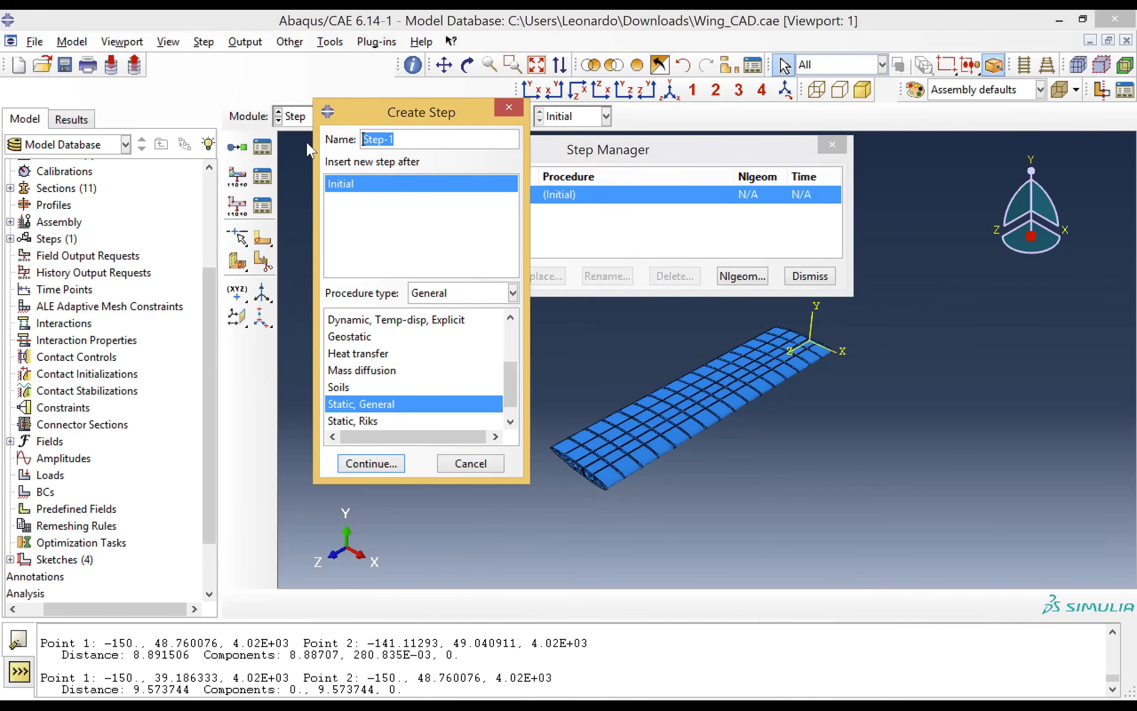
left_click(403, 140)
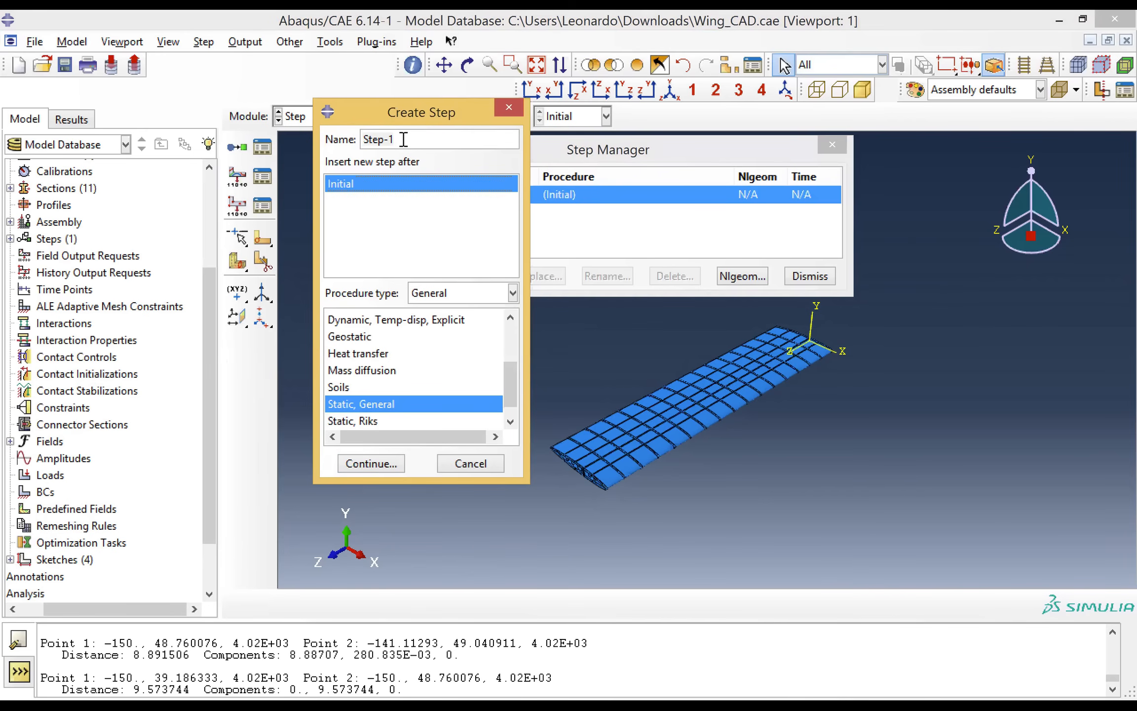
double_click(403, 139)
type("Static")
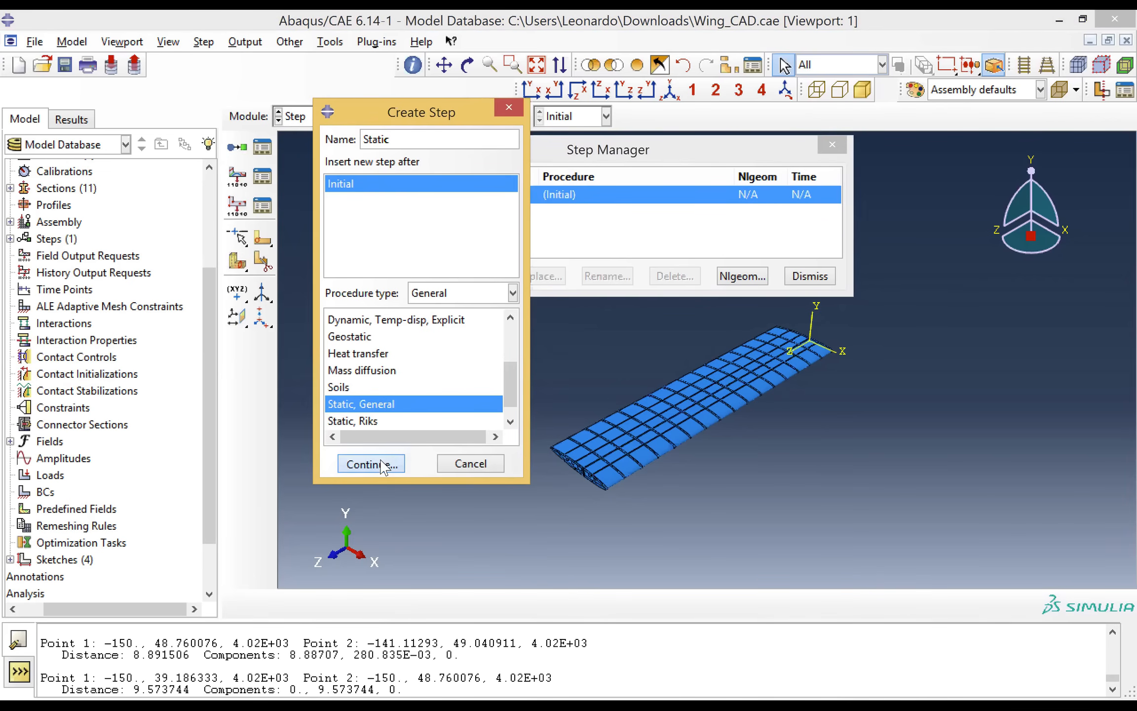
left_click(381, 466)
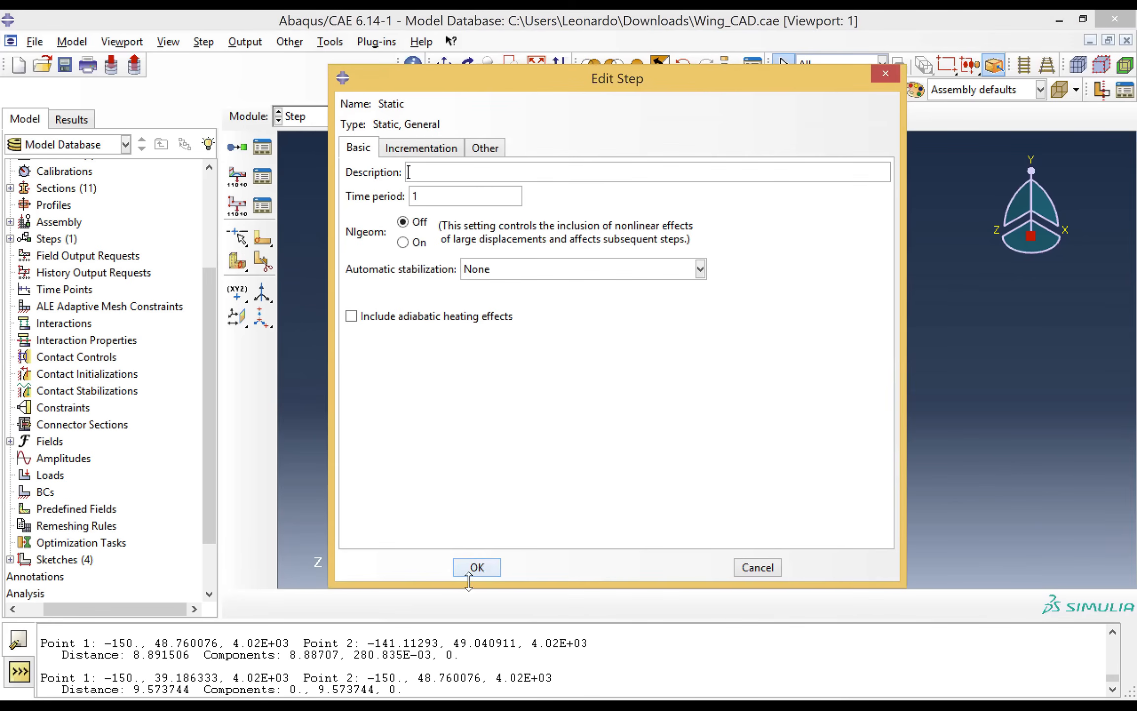
left_click(477, 566)
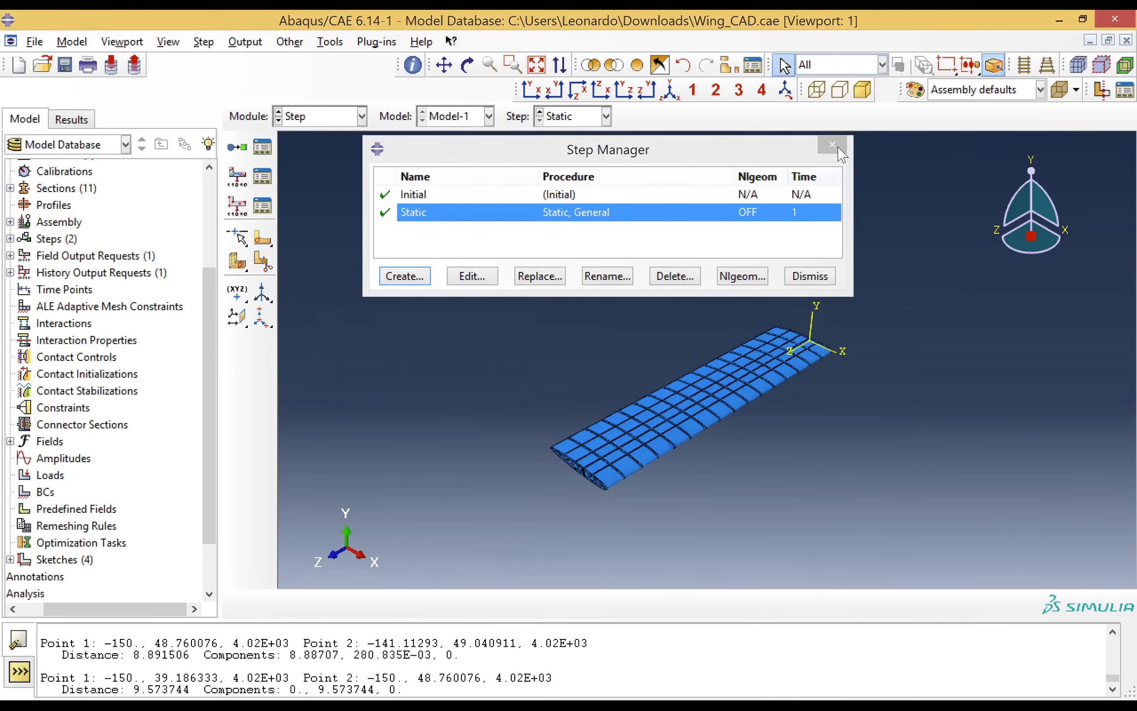
left_click(834, 146)
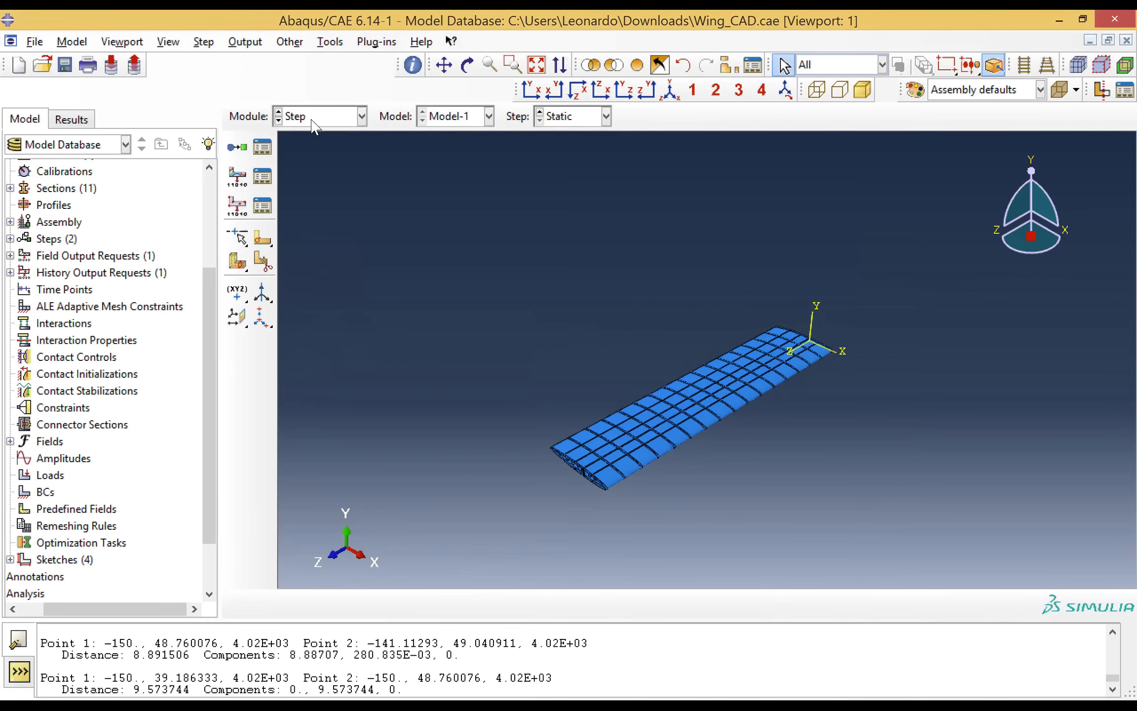
Step: Switch to the Load module with the Static step active
left_click(313, 119)
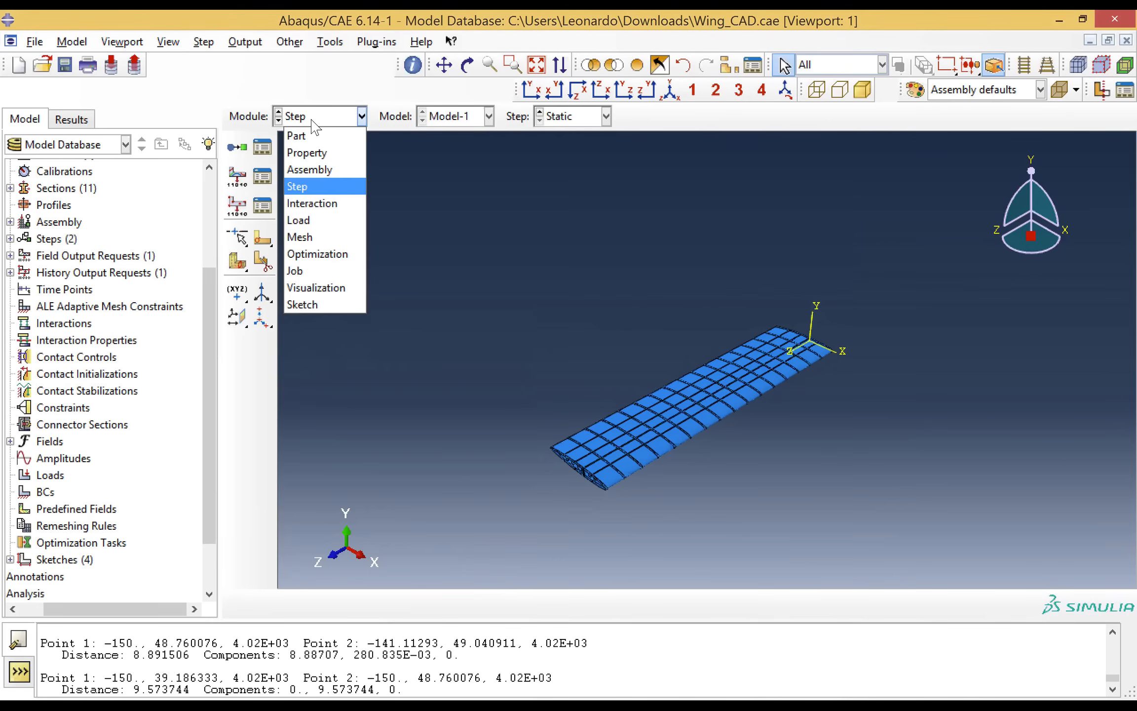
left_click(305, 222)
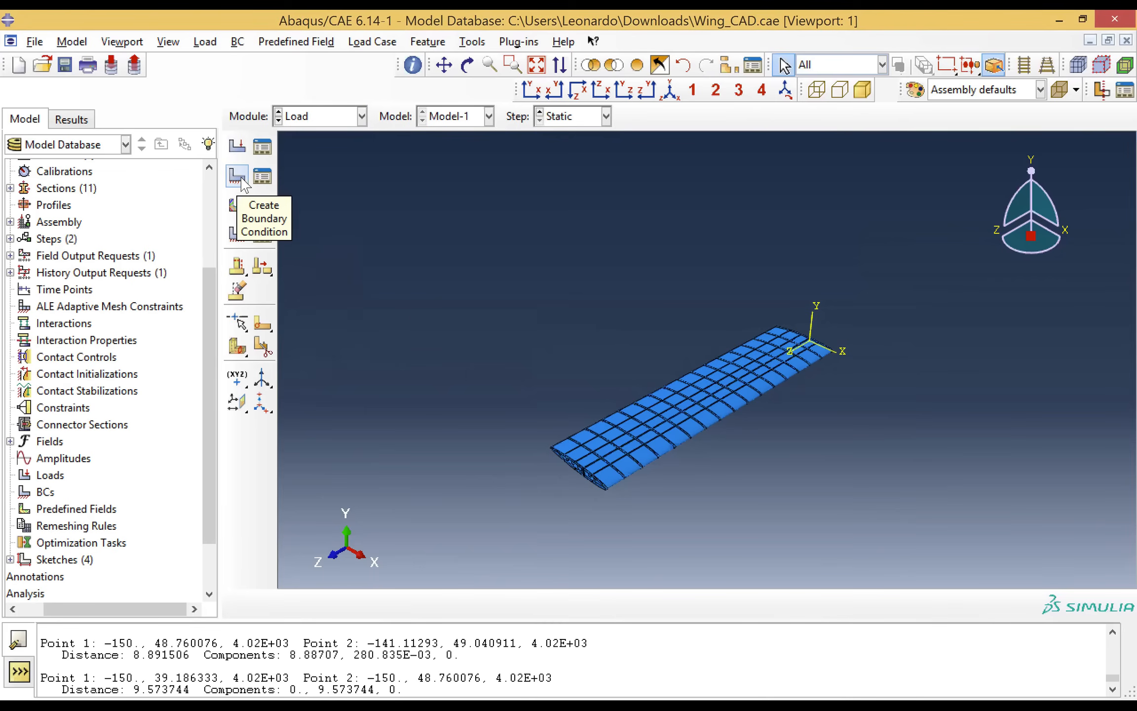
Step: Start a mechanical Symmetry/Antisymmetry/Encastre boundary condition named BC-1 in the Initial step
left_click(238, 176)
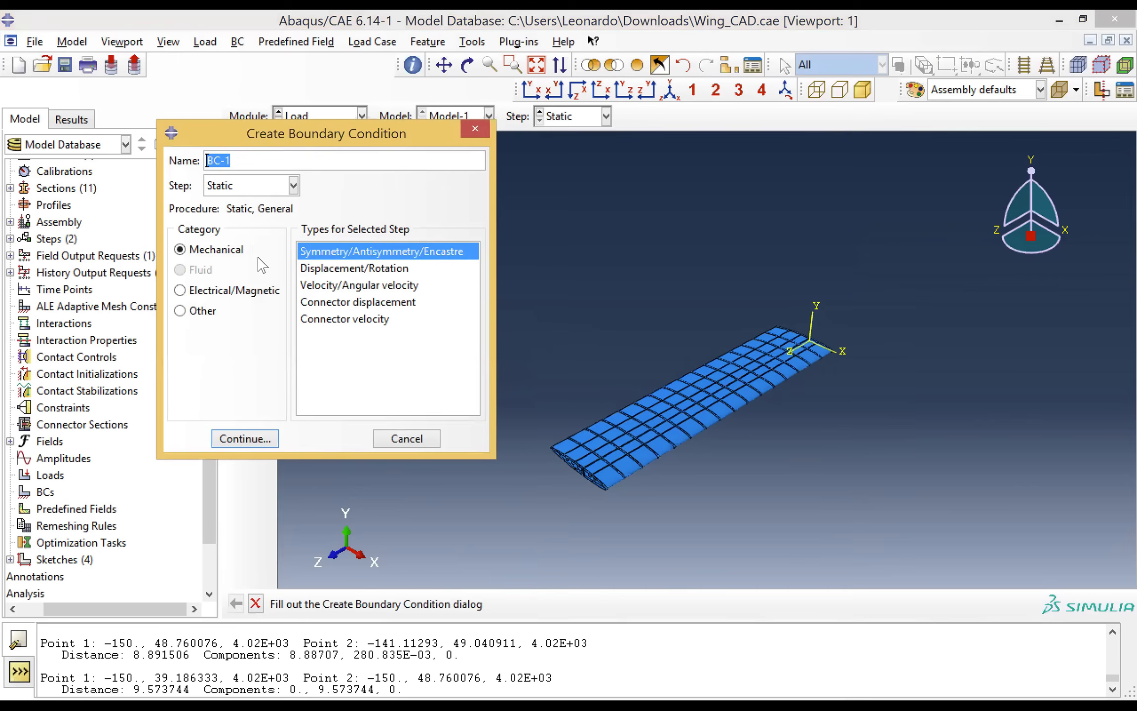
left_click(244, 182)
left_click(244, 204)
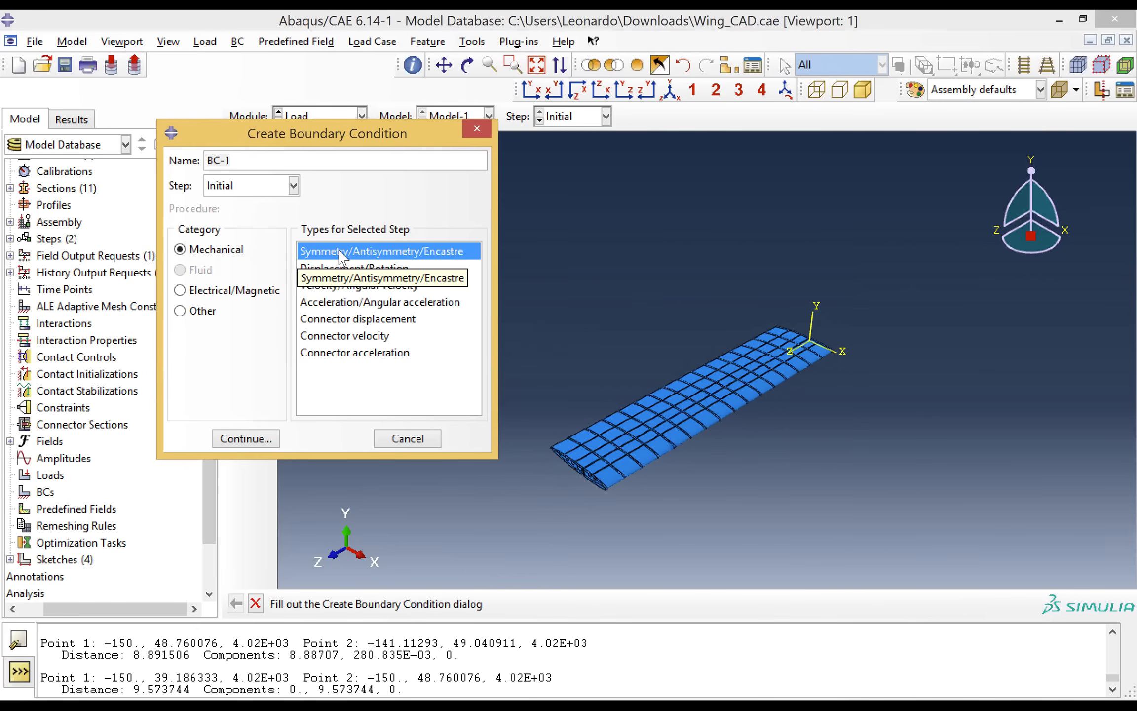
left_click(246, 438)
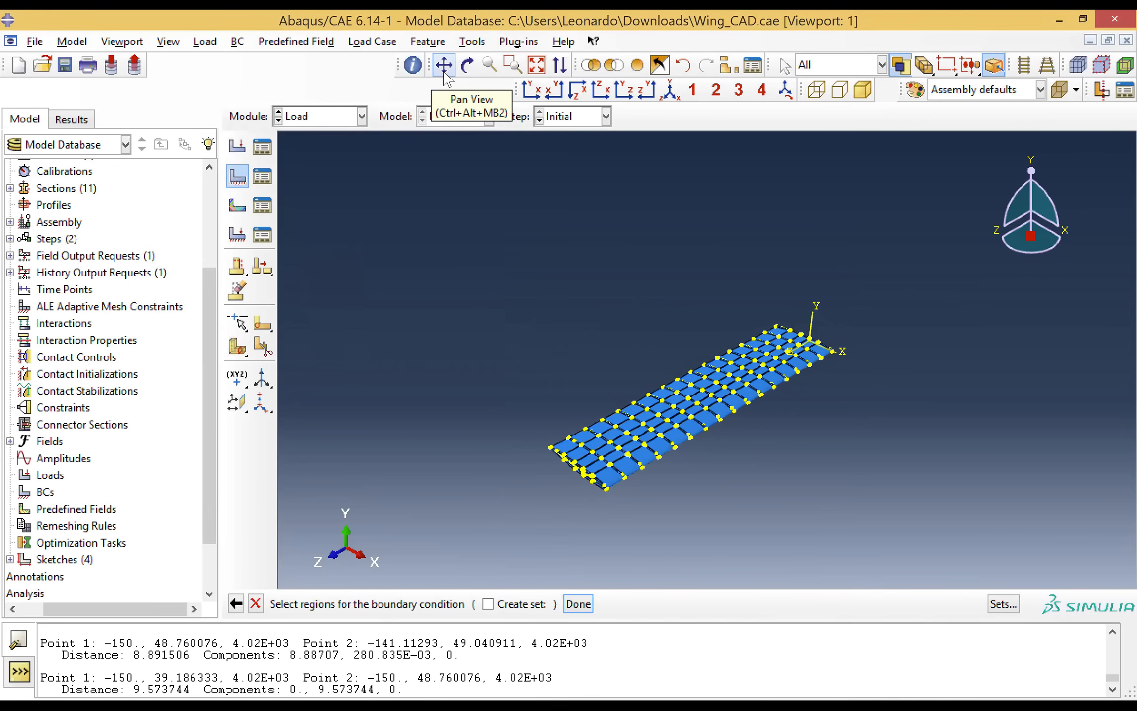
Step: Pick both faces of the end rib at the wing's +Z end, either side of the spar, as the boundary condition region
left_click(513, 65)
left_click_drag(532, 406, 659, 524)
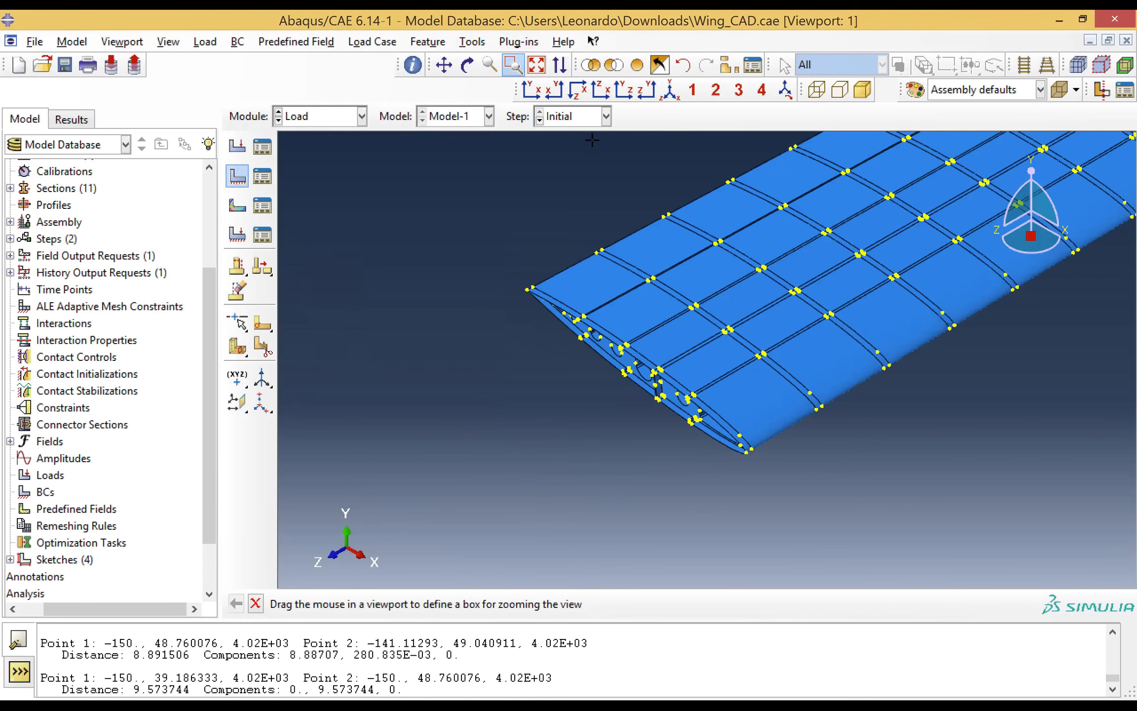
left_click(531, 91)
left_click(466, 65)
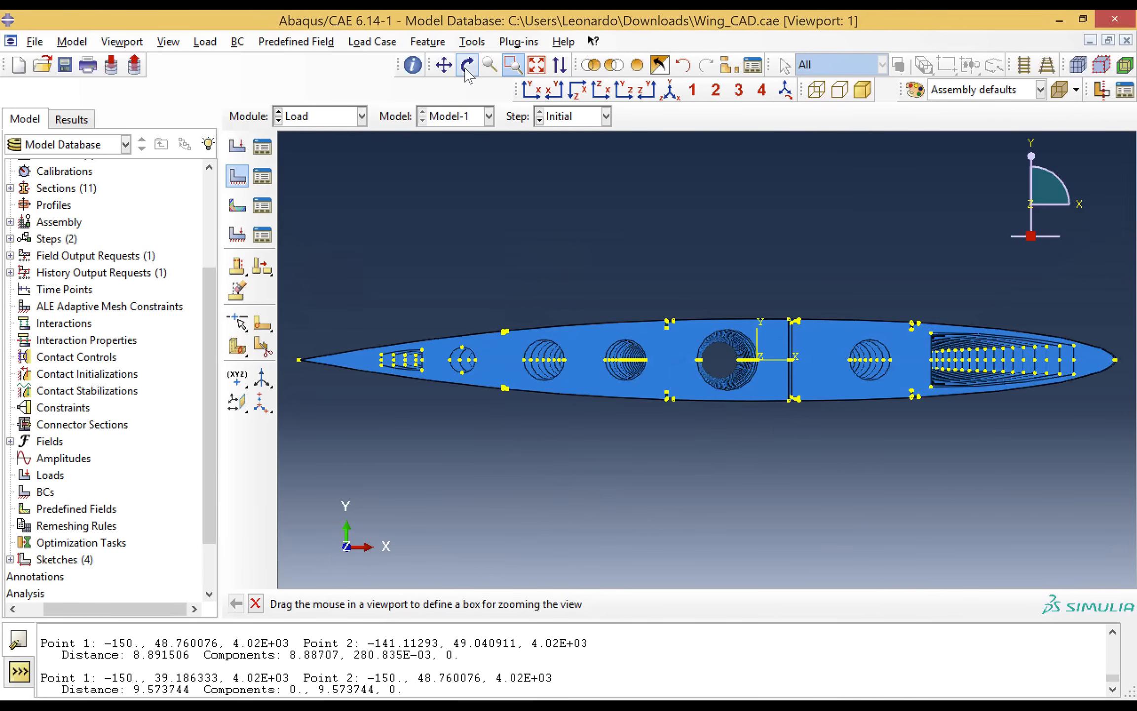
mouse_move(800, 280)
left_mouse_down()
mouse_move(788, 303)
mouse_move(795, 282)
mouse_move(812, 286)
mouse_move(801, 291)
left_mouse_up()
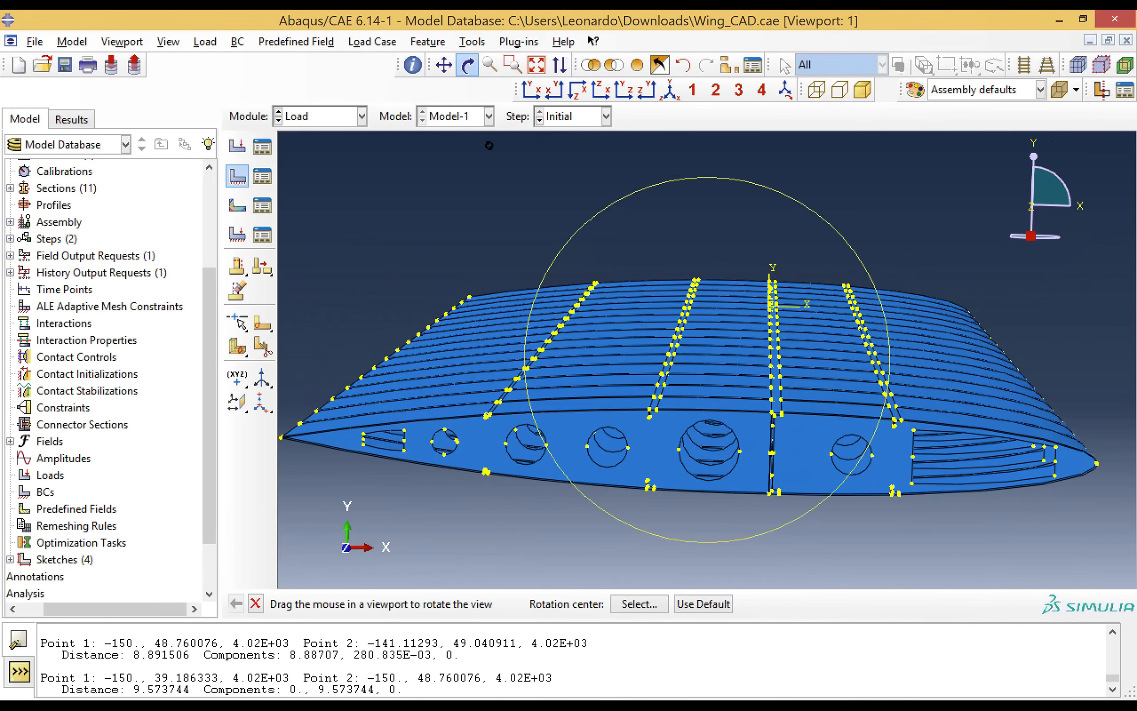
left_click(467, 64)
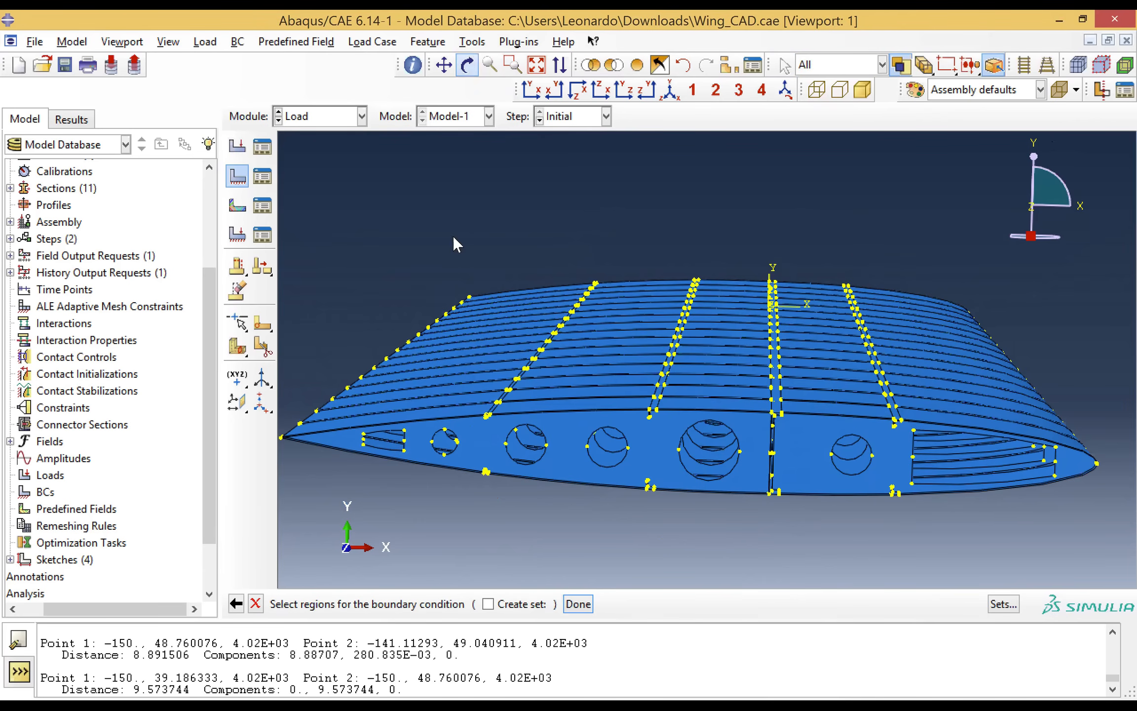
left_click(579, 455)
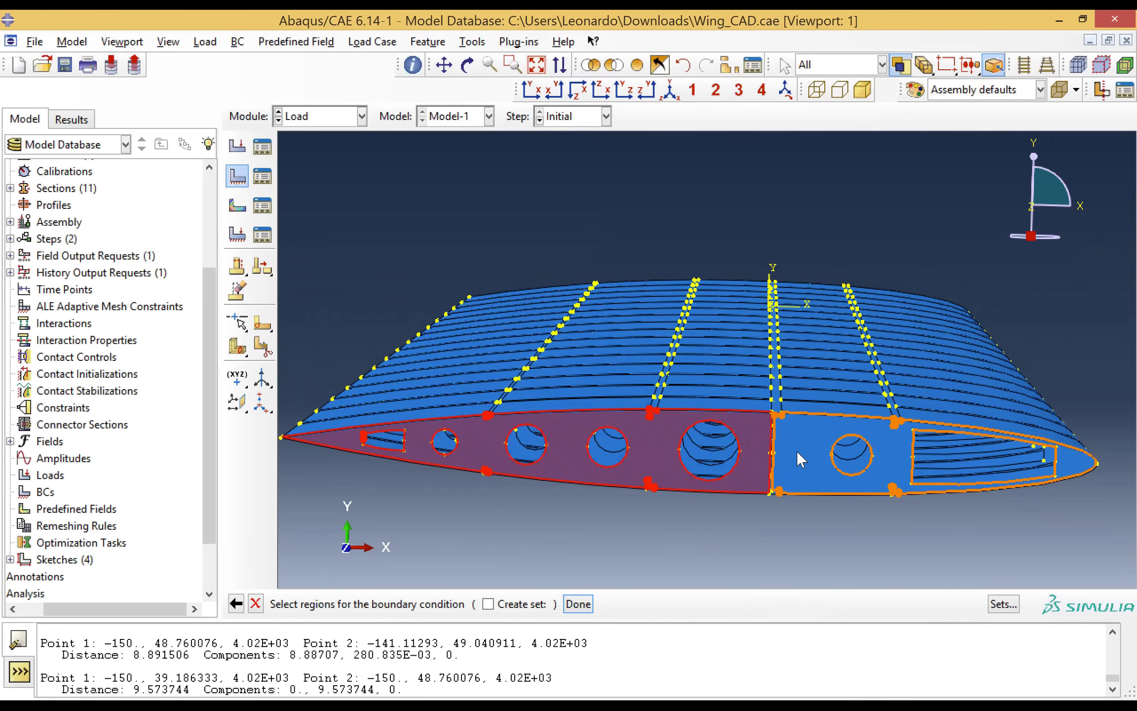
left_click(797, 451, "shift")
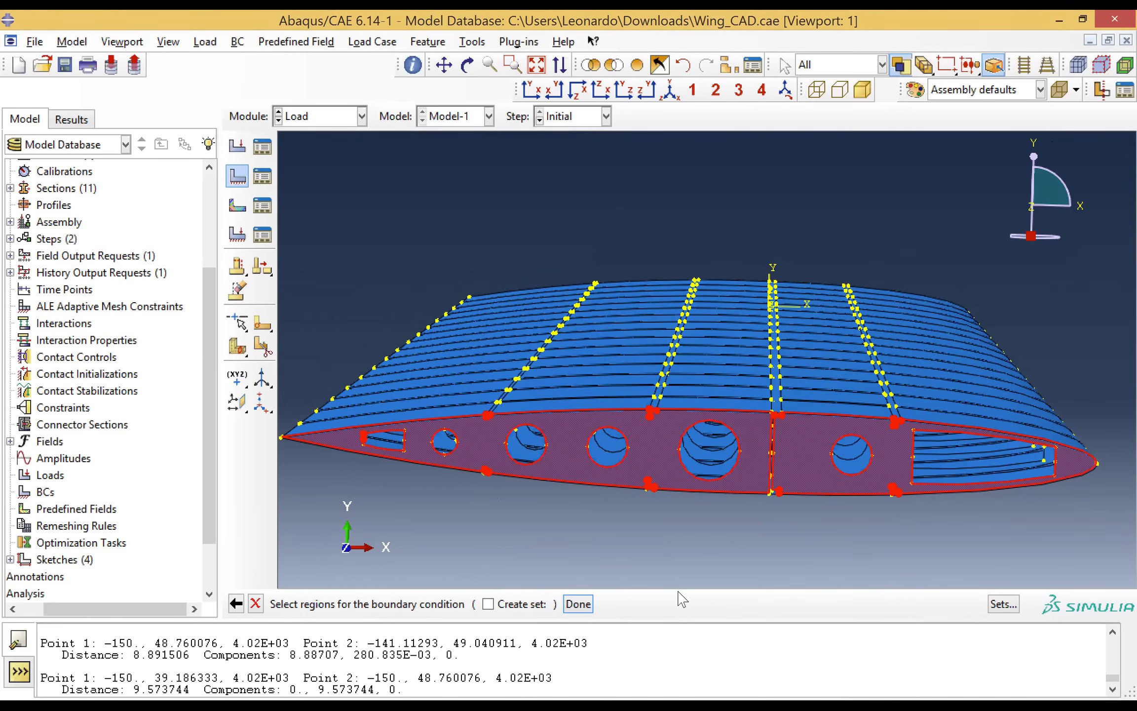
left_click(578, 604)
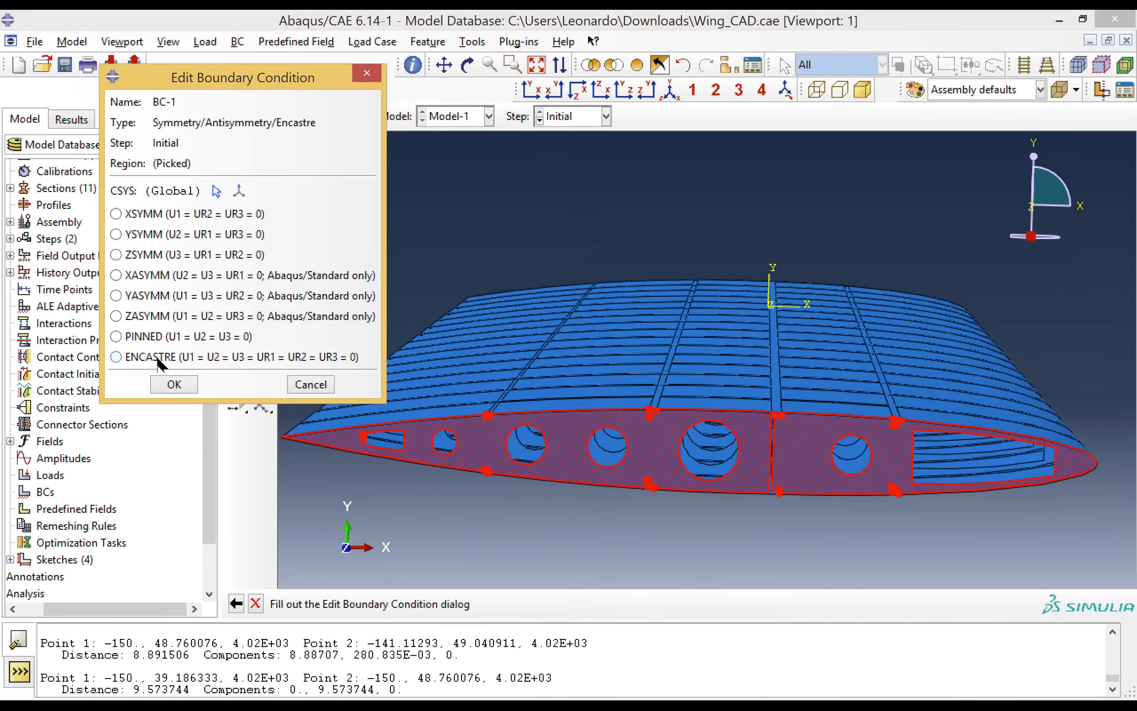
Step: Fully fix the picked end rib with the ENCASTRE option (U1 = U2 = U3 = UR1 = UR2 = UR3 = 0)
left_click(157, 359)
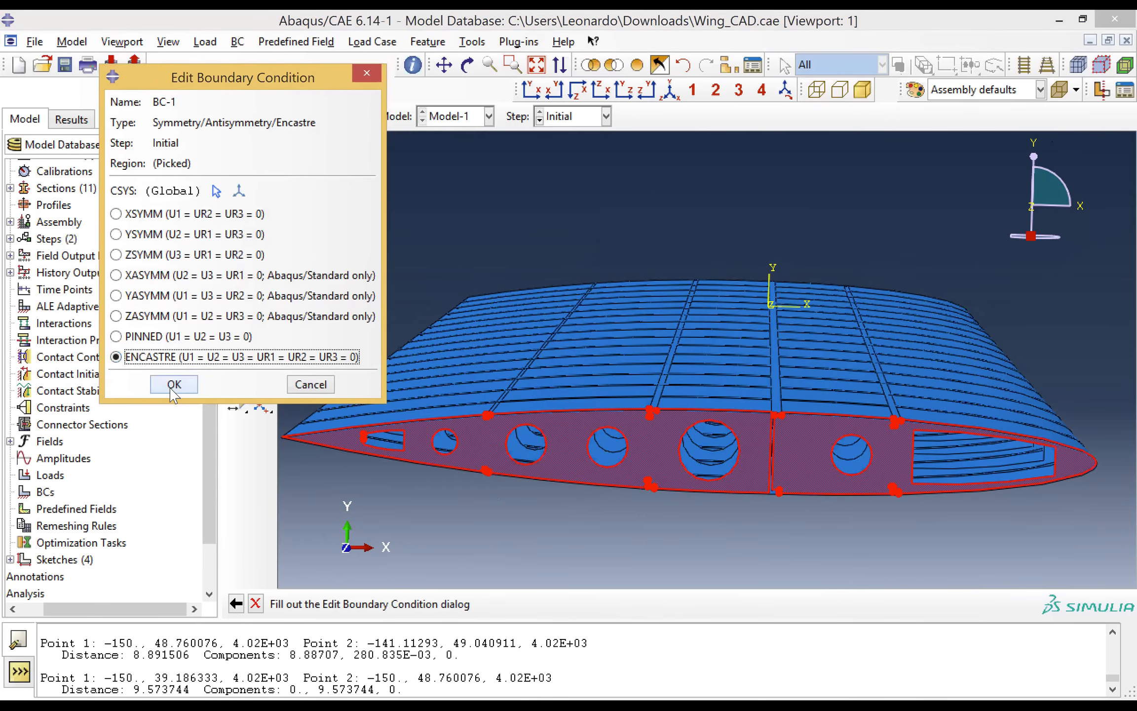
left_click(173, 390)
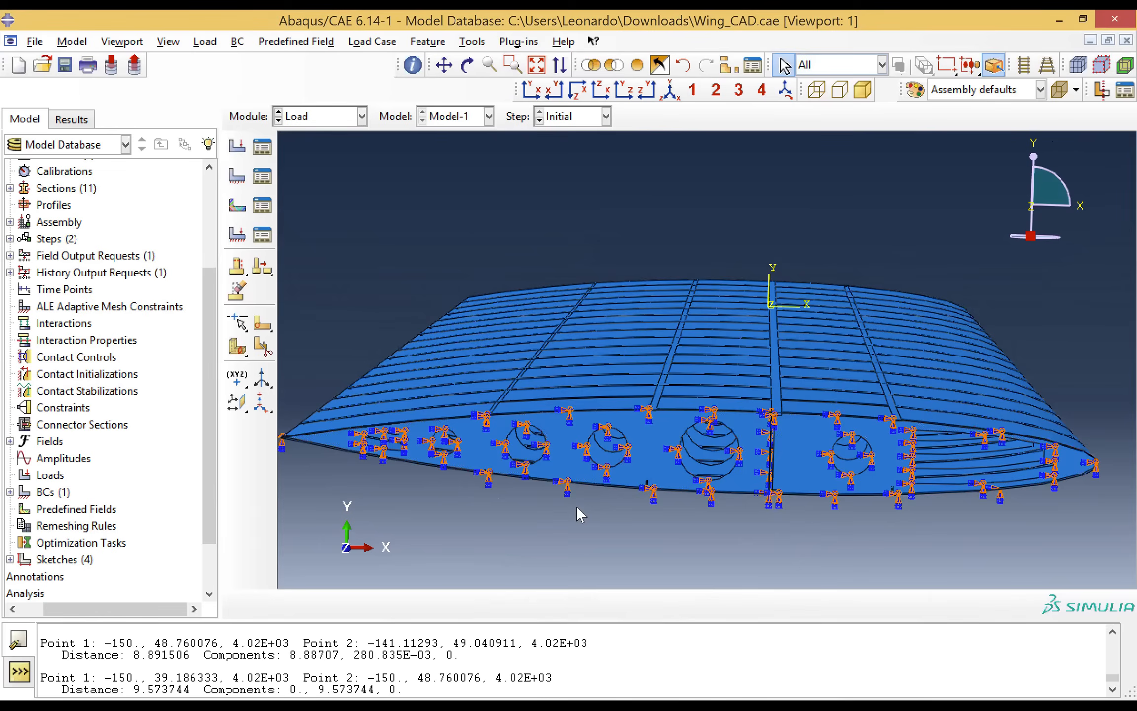
left_click(620, 388)
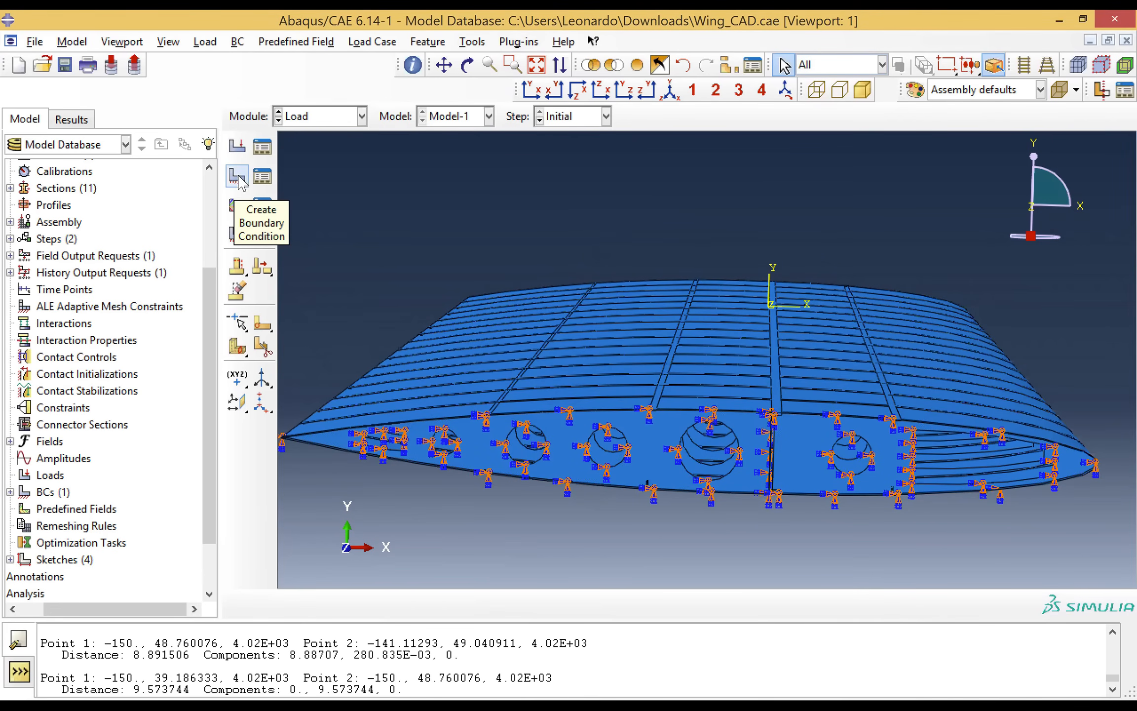
left_click(237, 176)
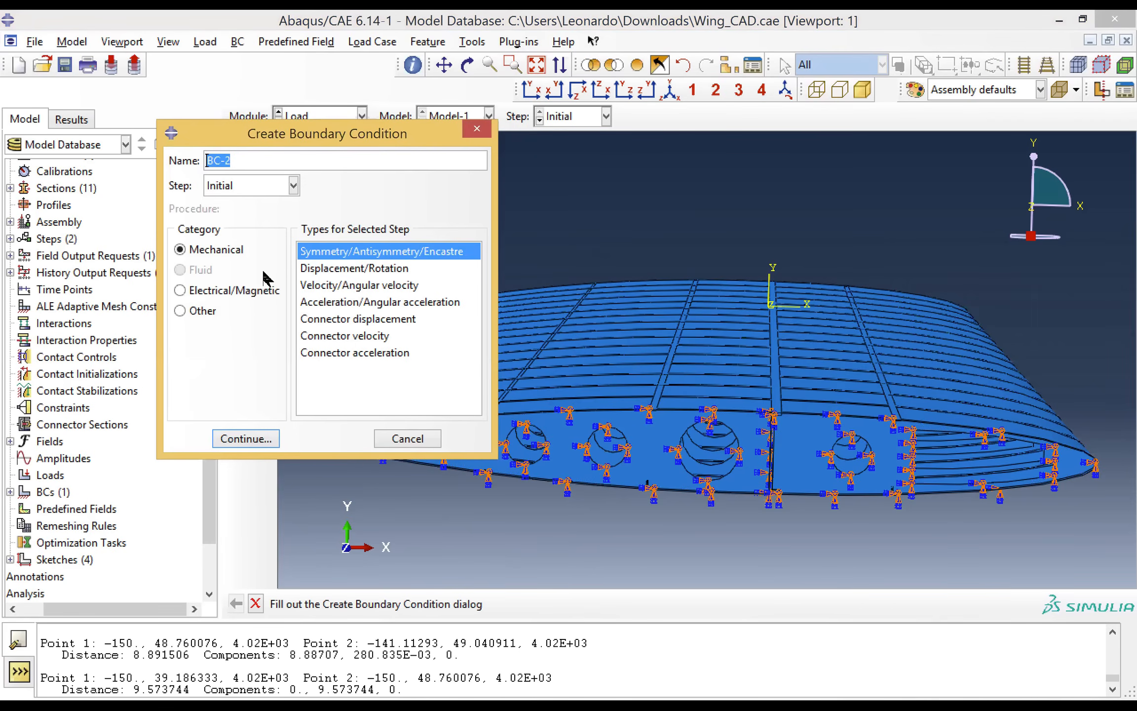
left_click(267, 162)
double_click(271, 158)
type("DisplacAppli")
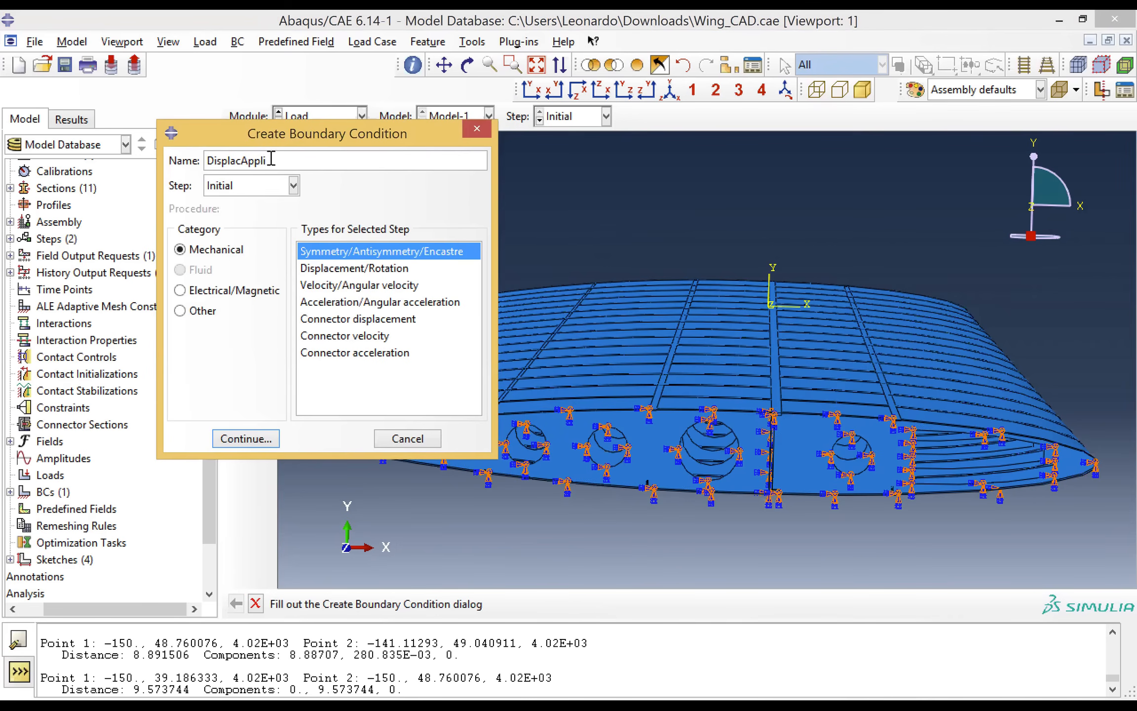
key("BackSpace")
left_click(240, 187)
left_click(227, 225)
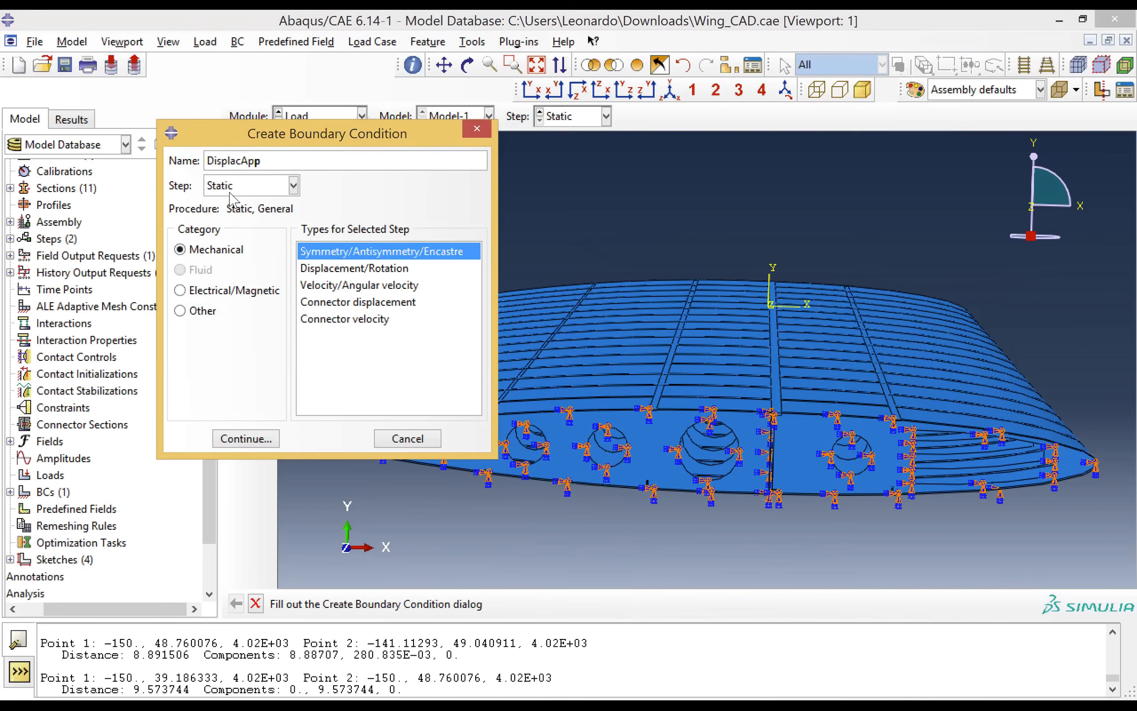
left_click(332, 270)
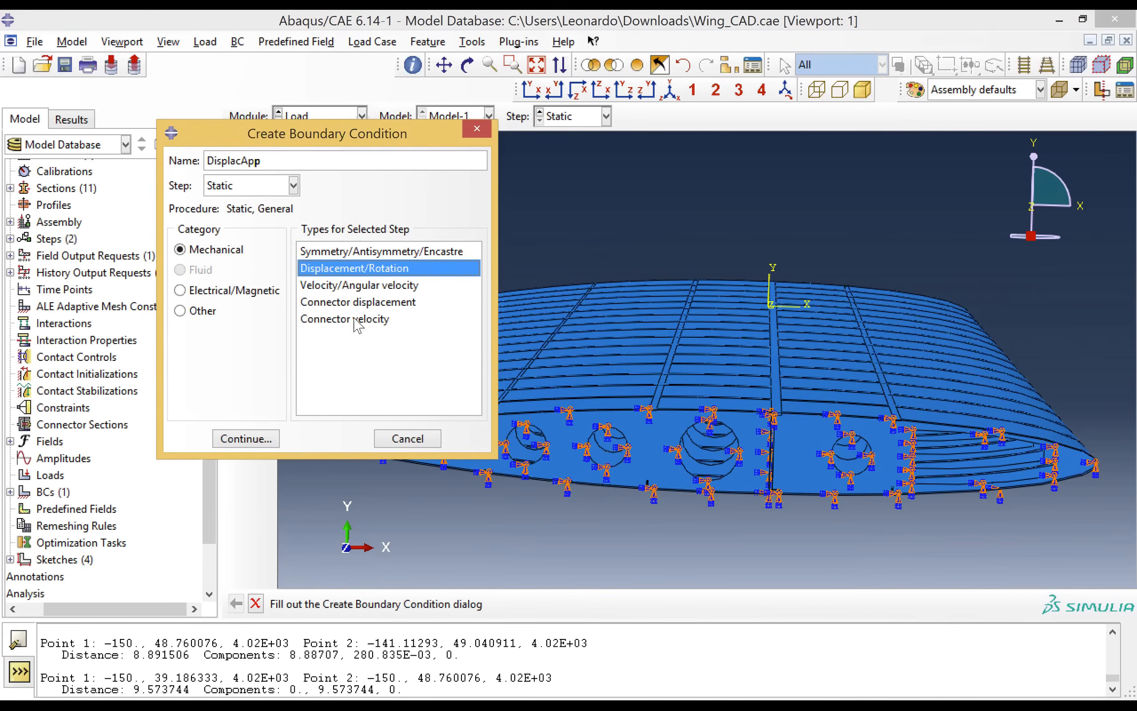
left_click(246, 439)
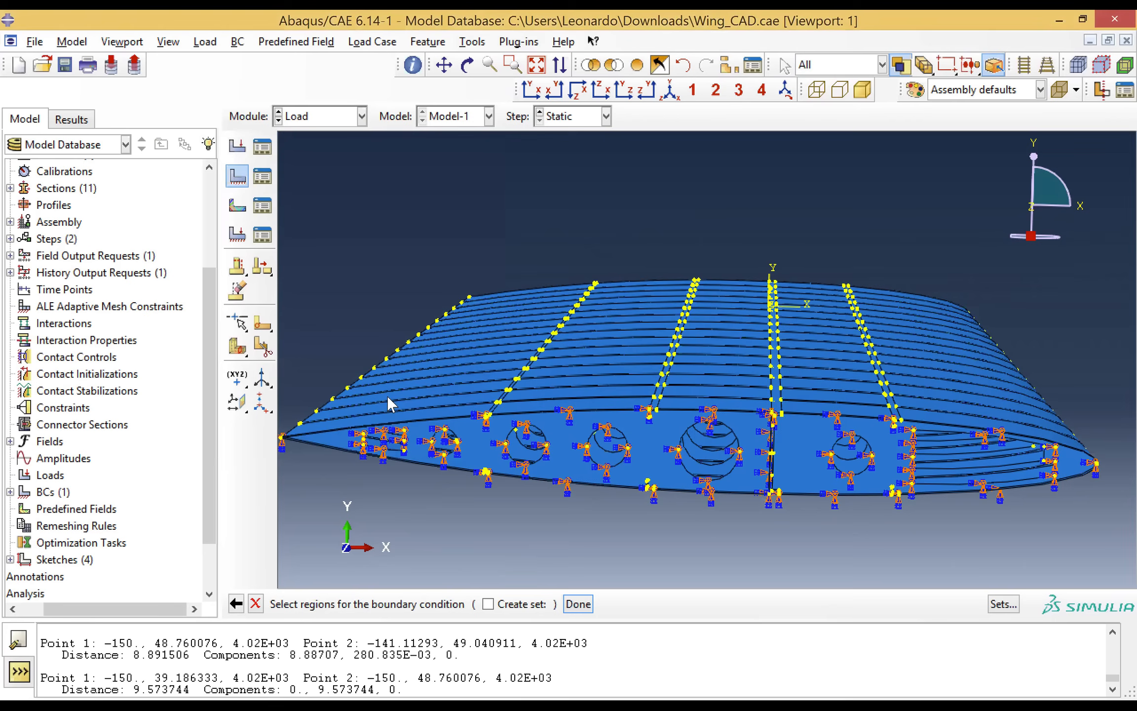
left_click(555, 93)
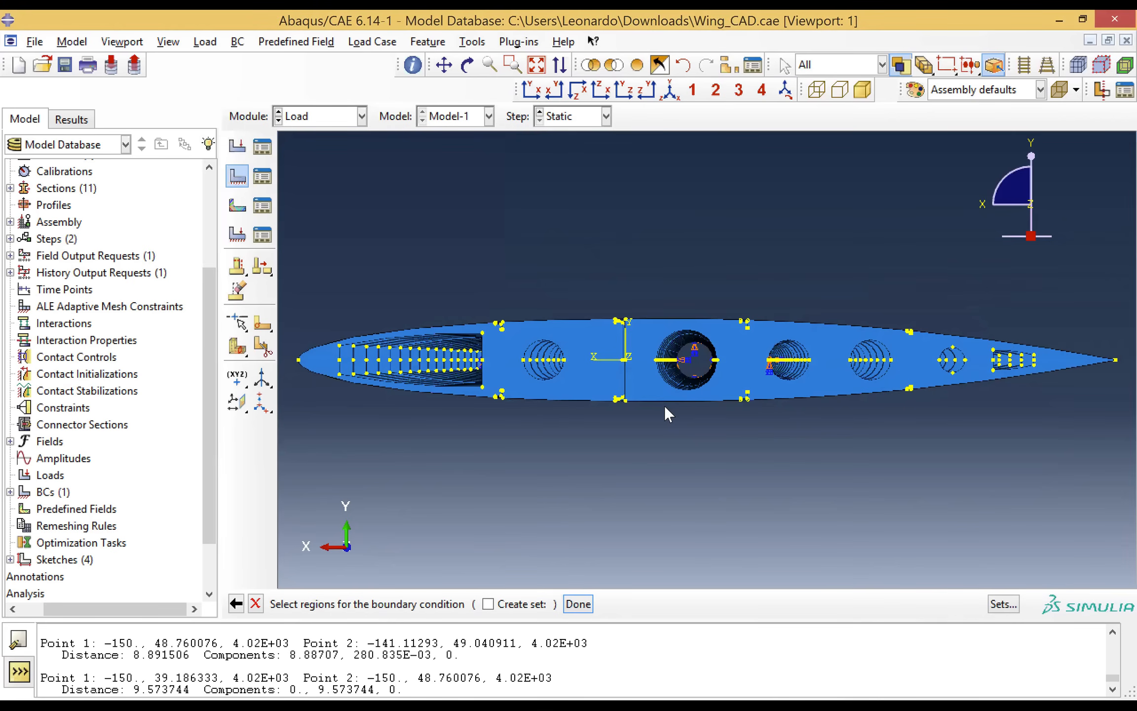
left_click(571, 348)
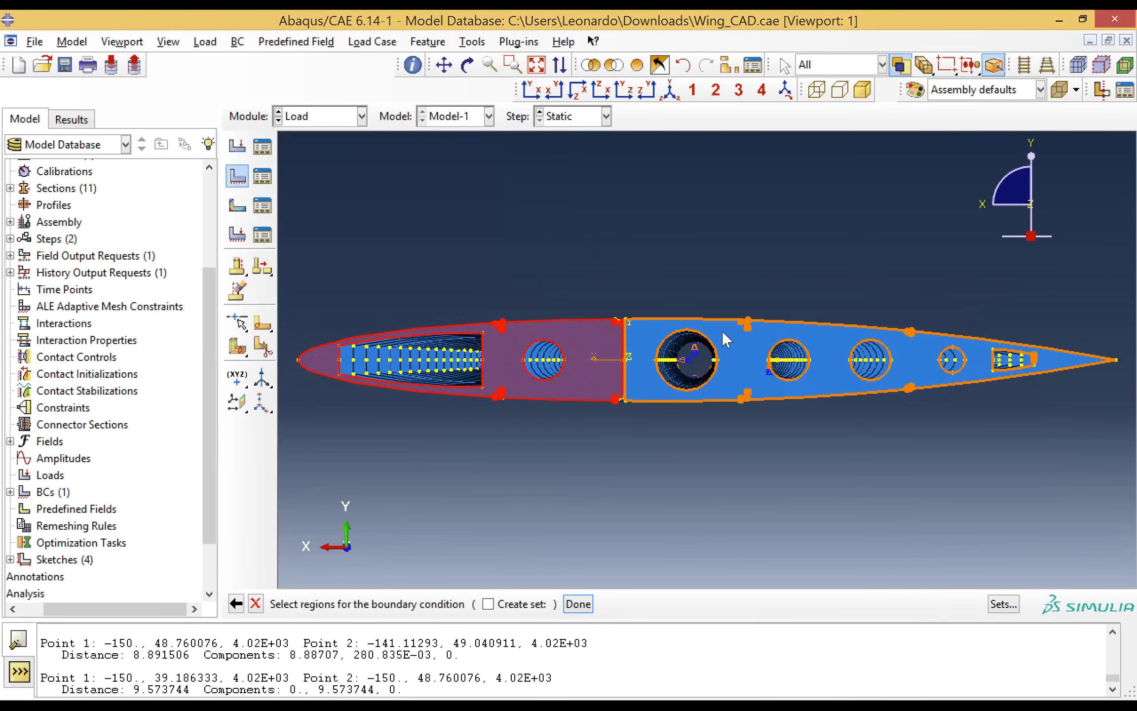
right_click(722, 331)
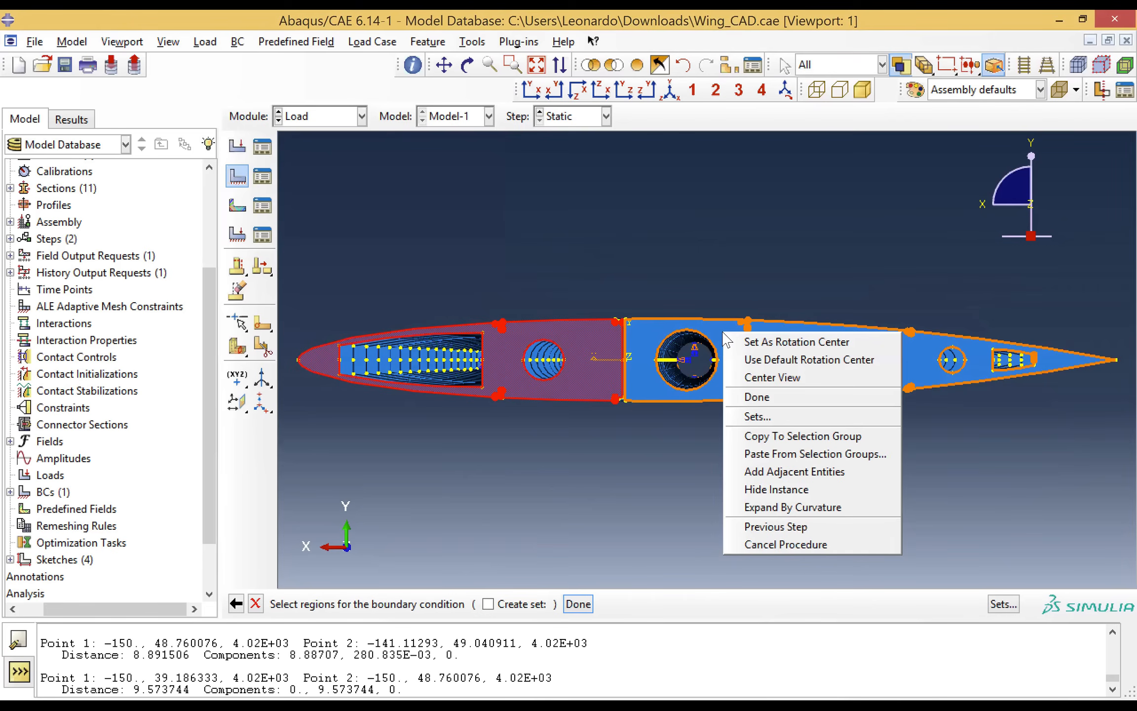
left_click(760, 404)
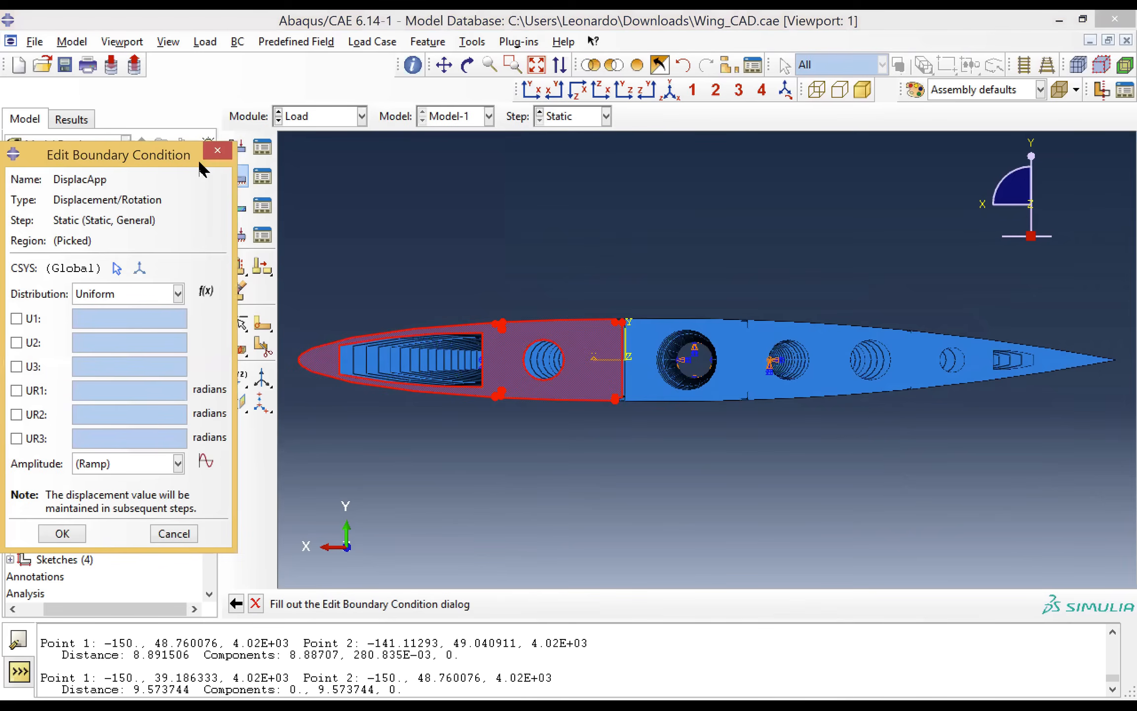
left_click(214, 152)
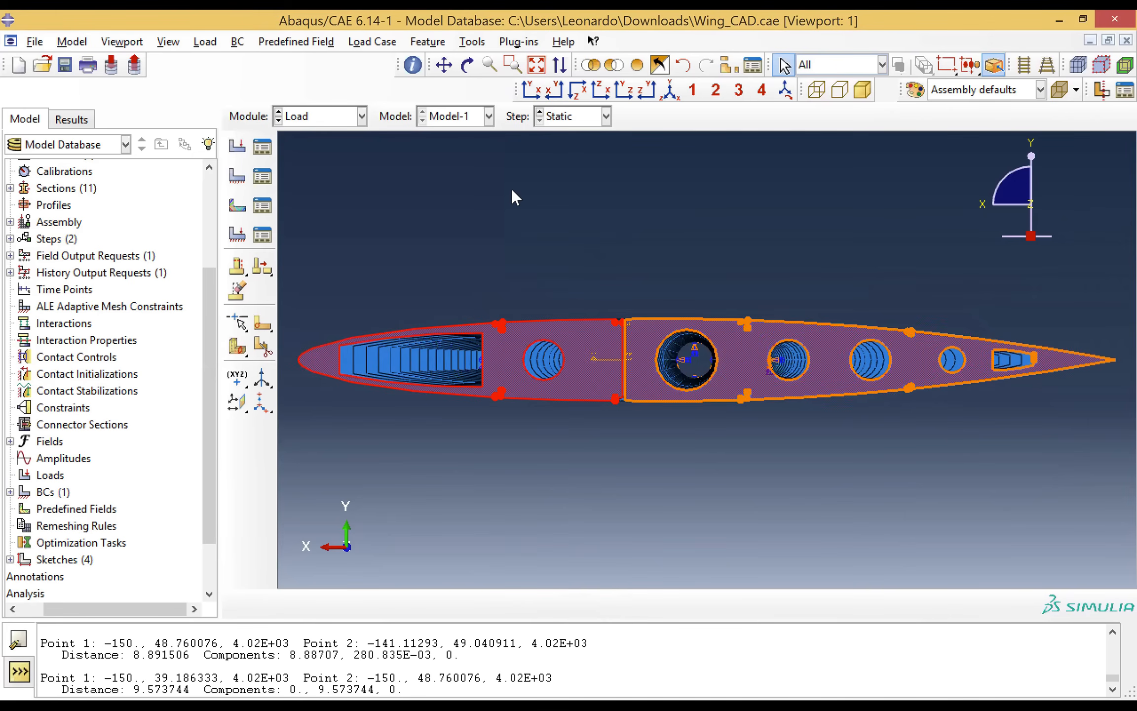
Step: Select both faces of the end rib at the wing's origin end, on either side of the spar
left_click(512, 64)
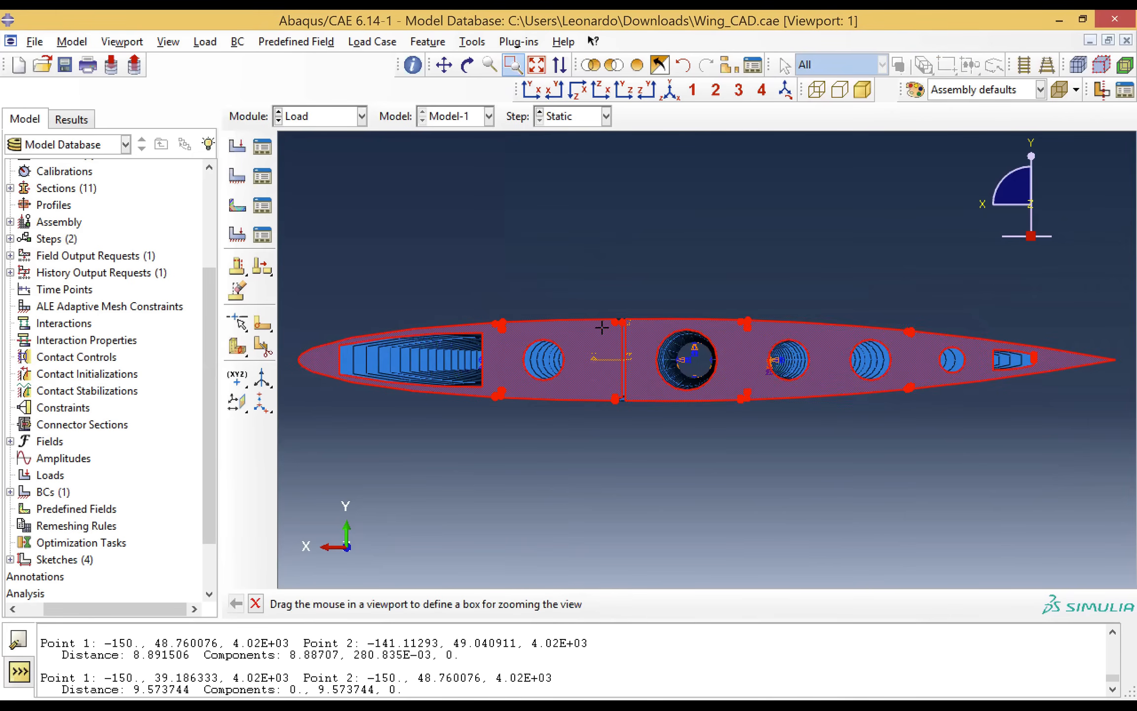
left_click_drag(593, 295, 661, 436)
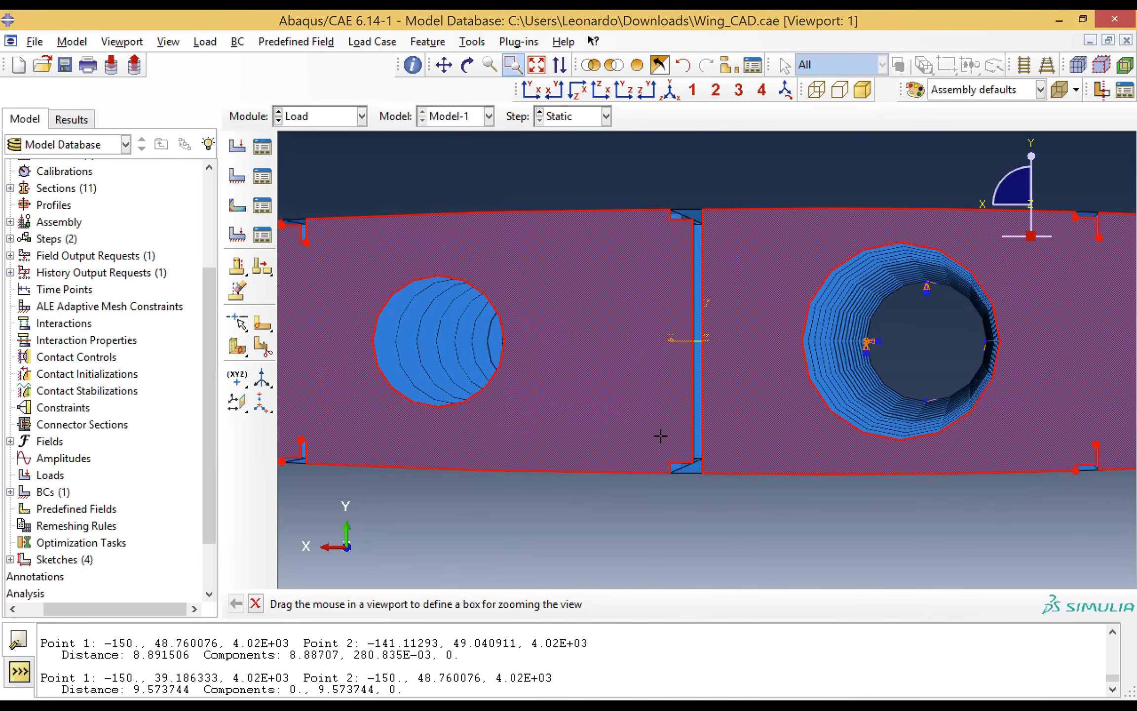
left_click_drag(629, 196, 774, 515)
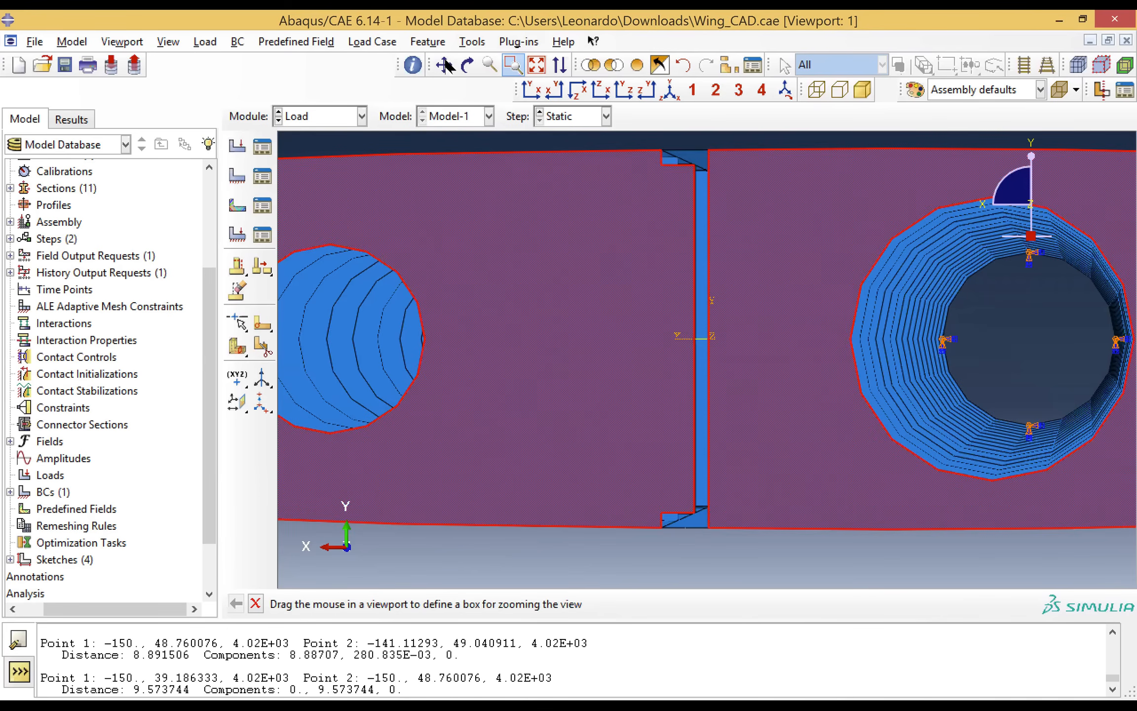
left_click(514, 68)
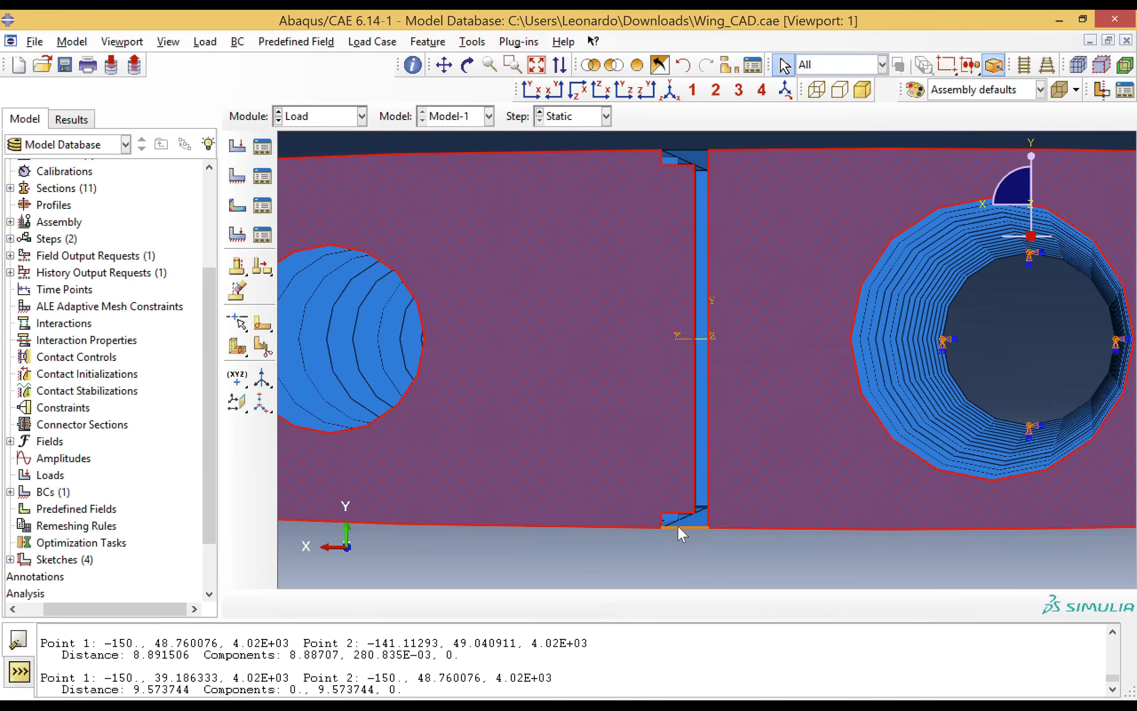
left_click(678, 526)
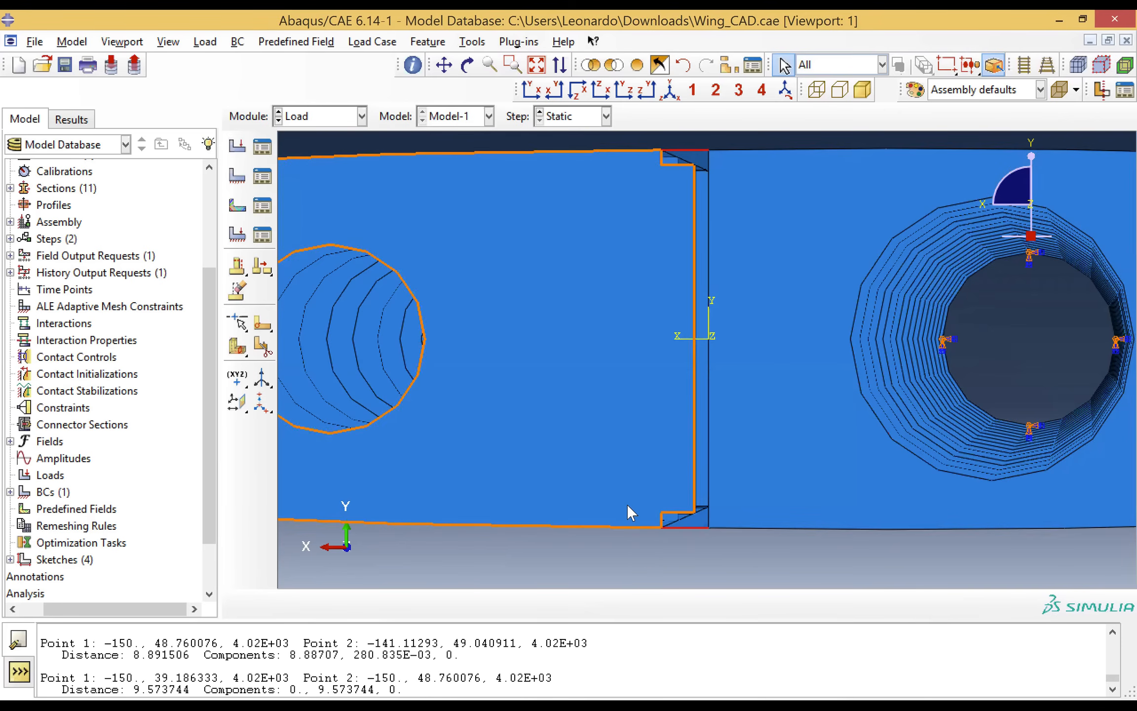
left_click(616, 482)
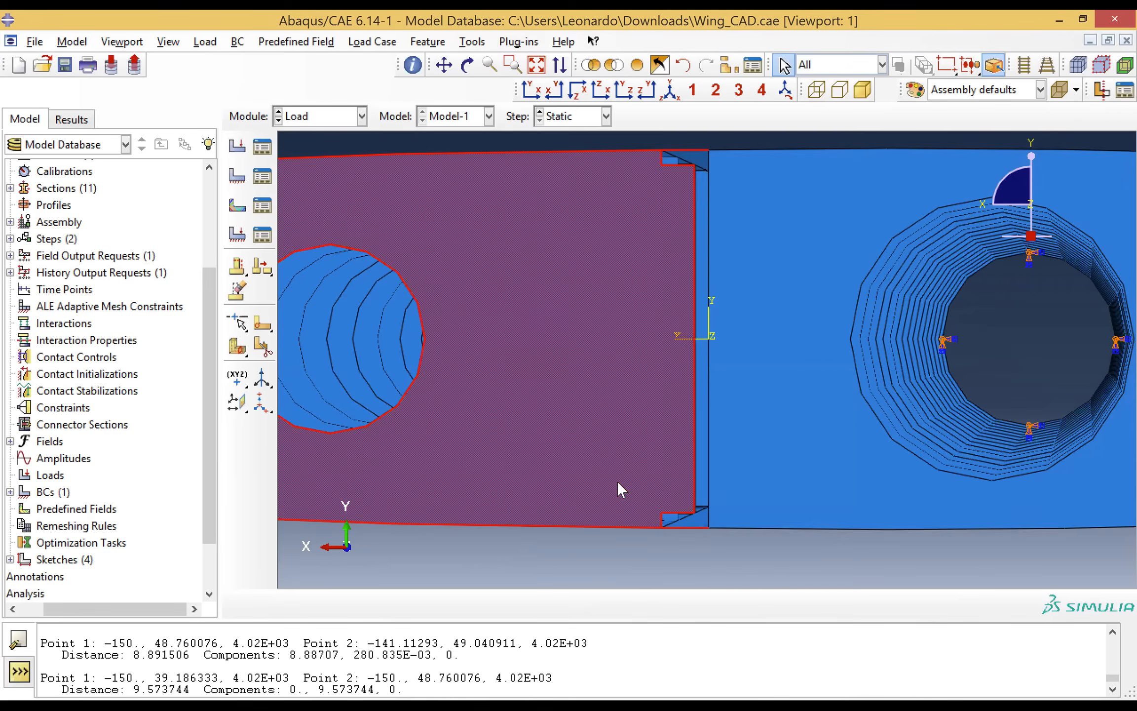
left_click(740, 482, "shift")
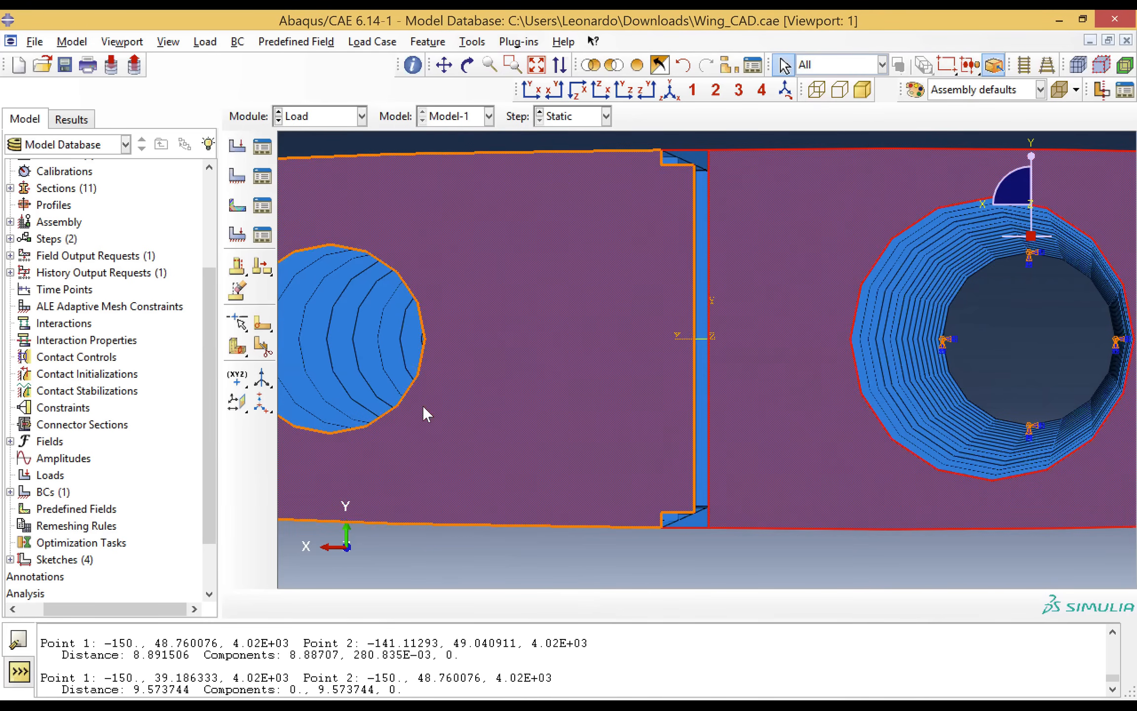
Step: Create a Displacement/Rotation boundary condition named Applied Disp in the Static step on the selected rib faces
left_click(238, 176)
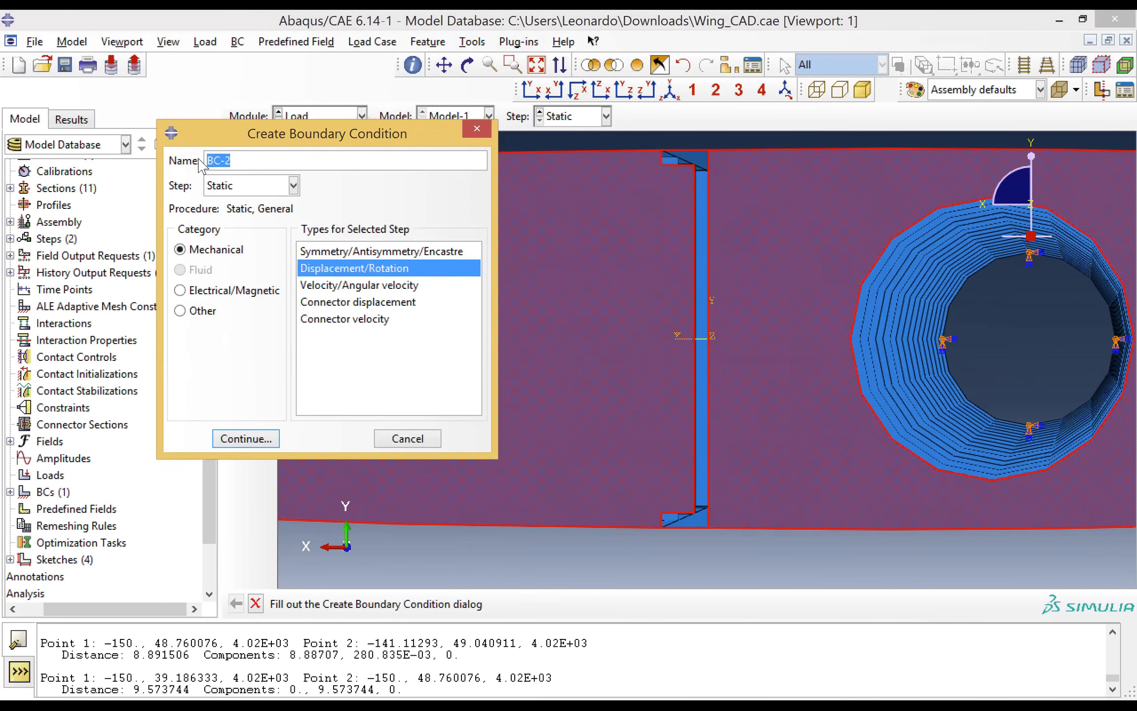
type("Applied Disp")
left_click_drag(271, 163, 219, 186)
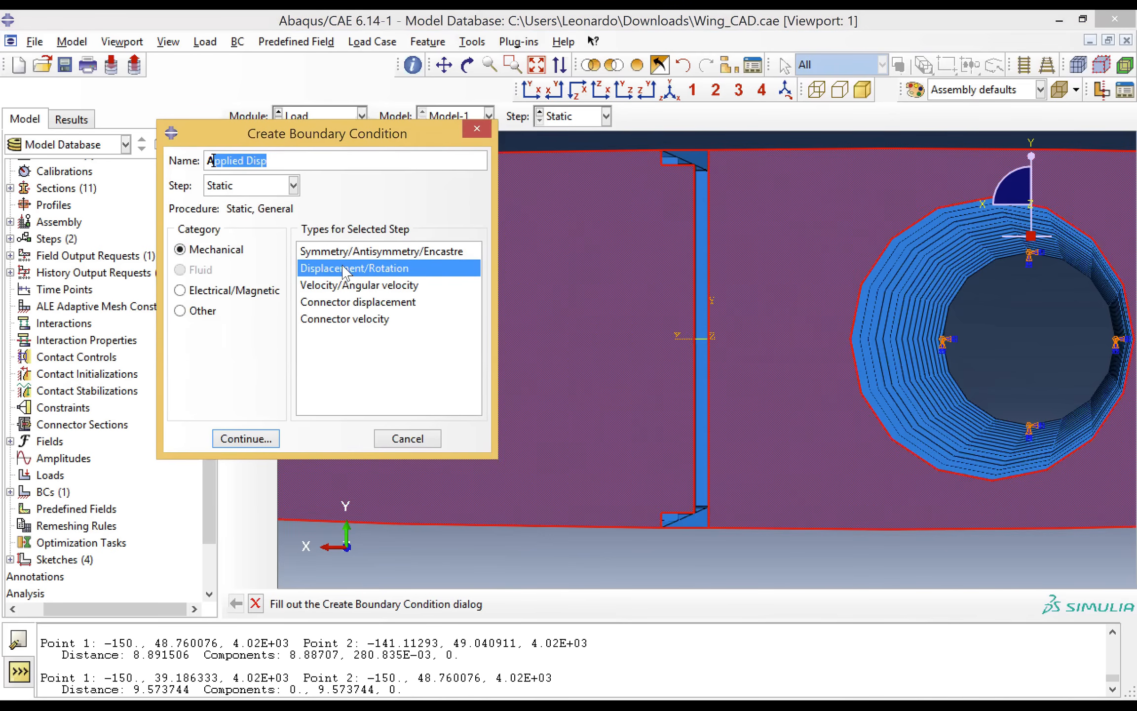
left_click(254, 443)
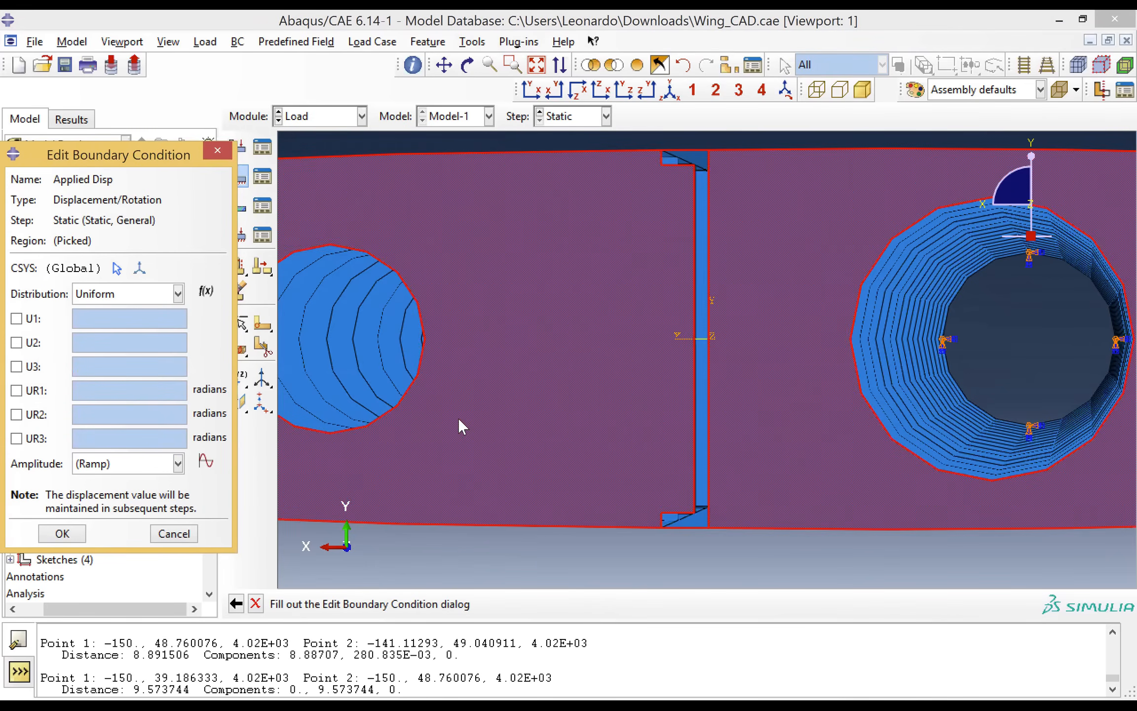
Step: Set the Applied Disp boundary condition to U1 = -10 and U2 = 10 with uniform distribution, leaving the other components free
left_click(16, 319)
left_click(16, 318)
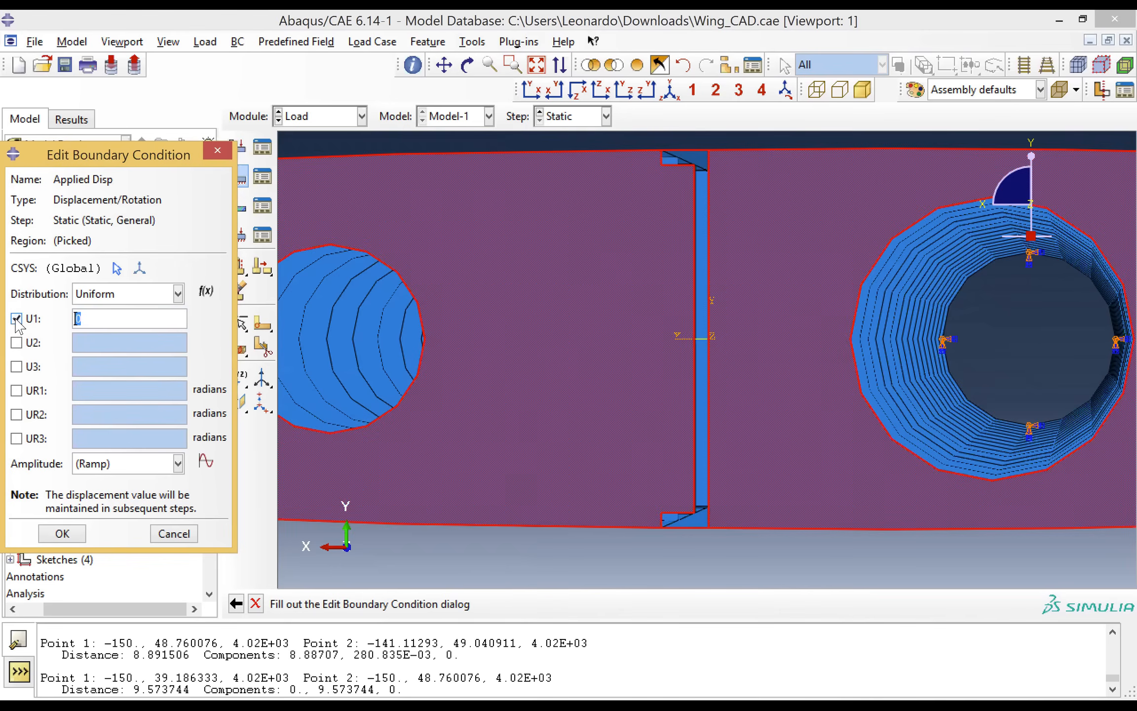
left_click(17, 342)
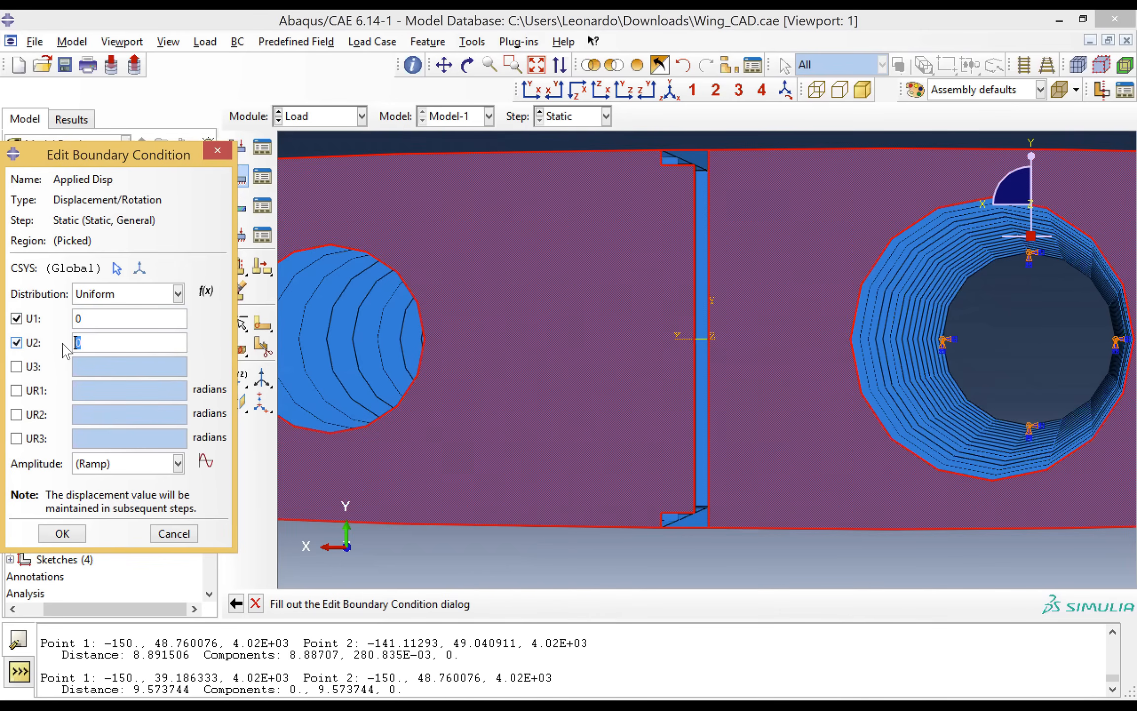
left_click(114, 319)
type("-10")
left_click(111, 339)
key("BackSpace")
type("10")
left_click(63, 533)
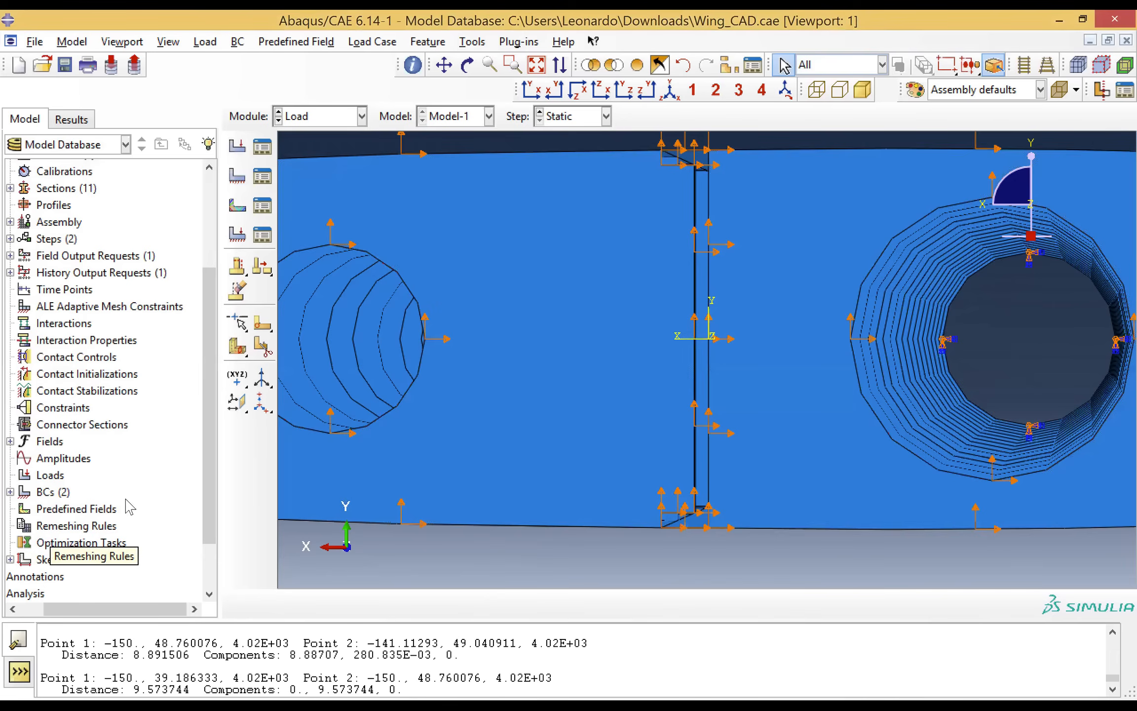
Step: Switch to the Mesh module and make the Merging Geometry part, instead of the assembly, the object for meshing
left_click(543, 68)
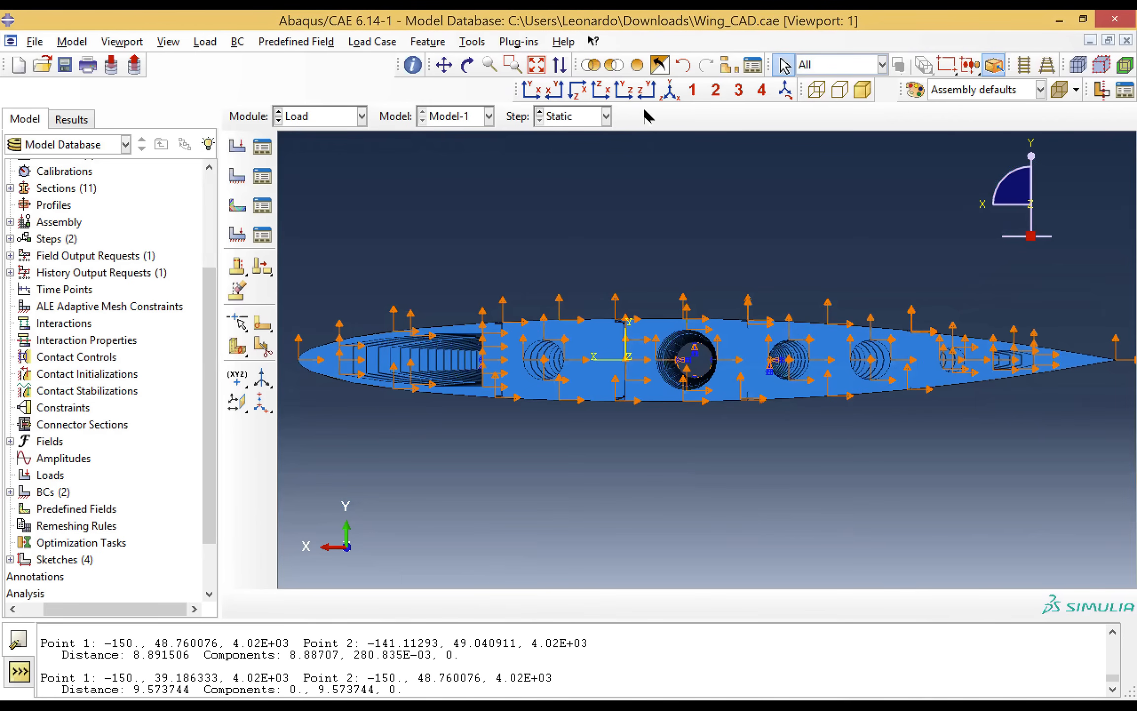
left_click(669, 90)
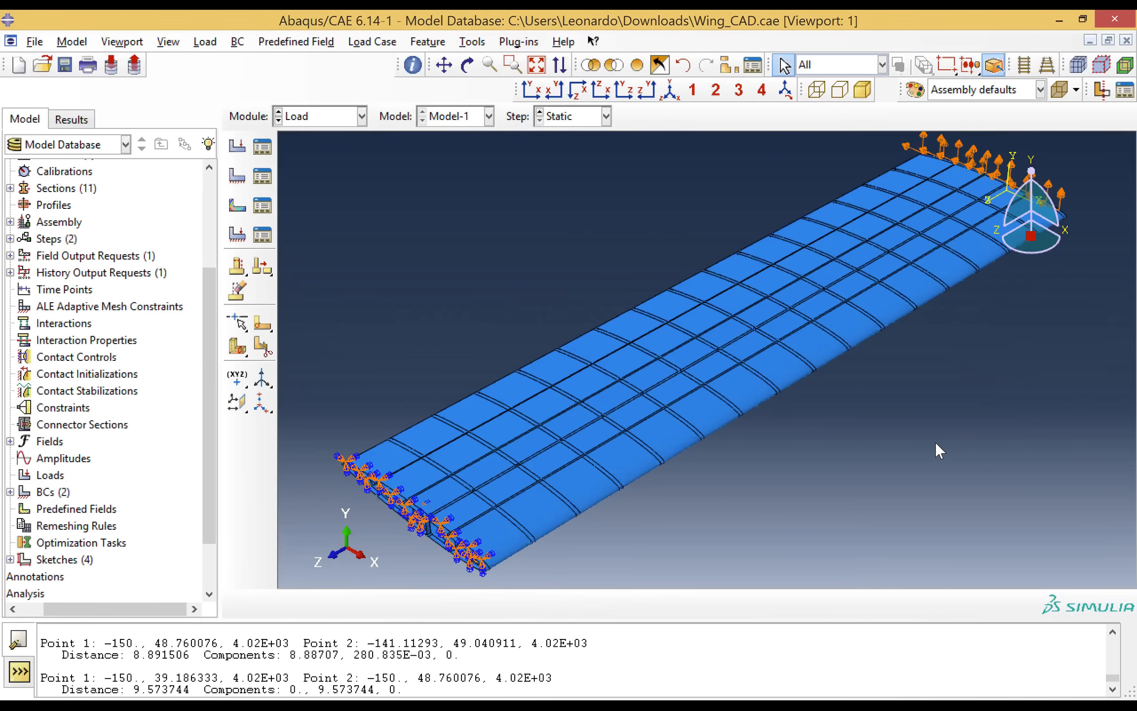
left_click(362, 116)
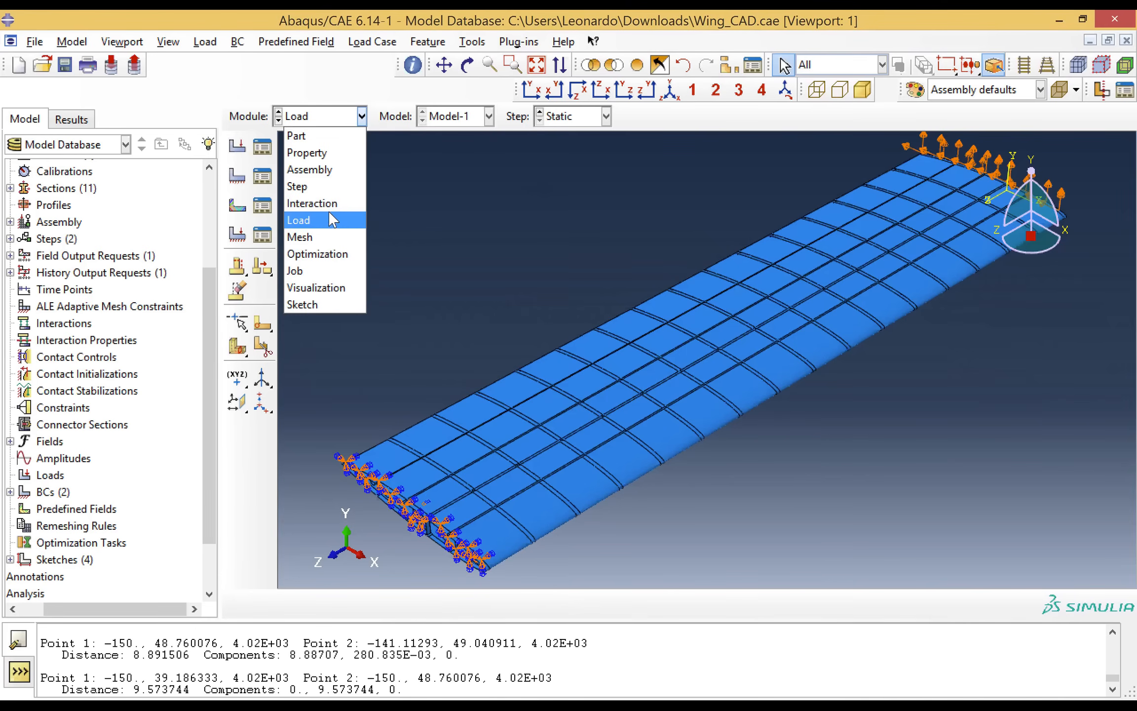
left_click(322, 236)
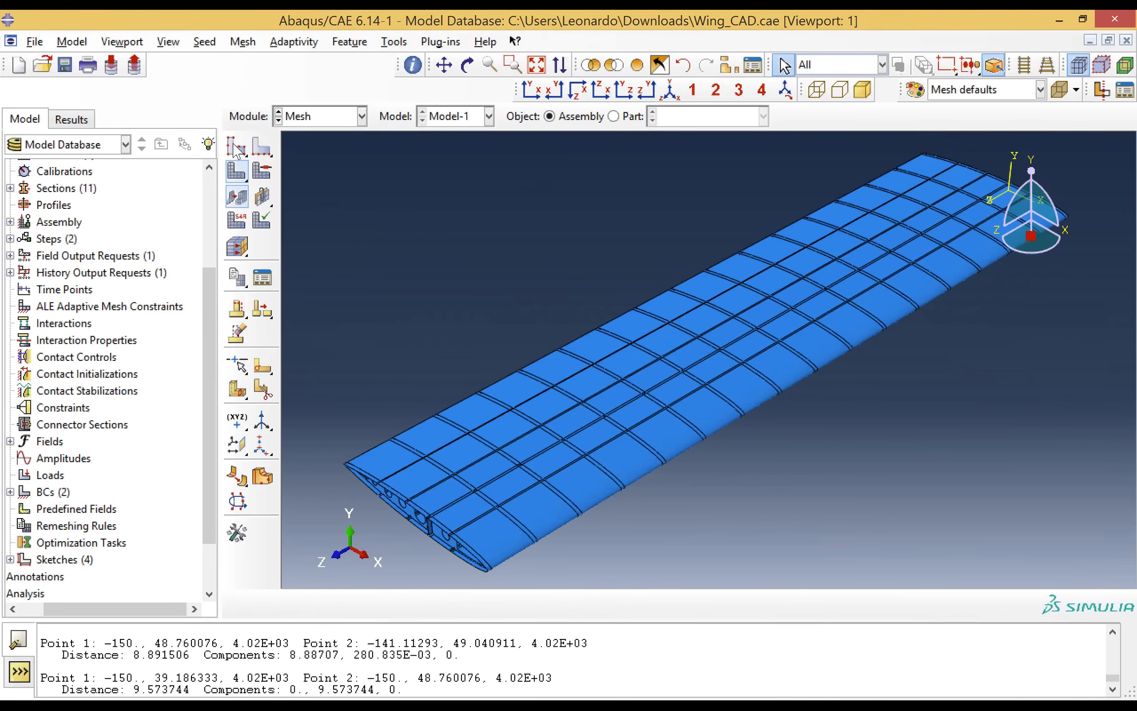
left_click(236, 148)
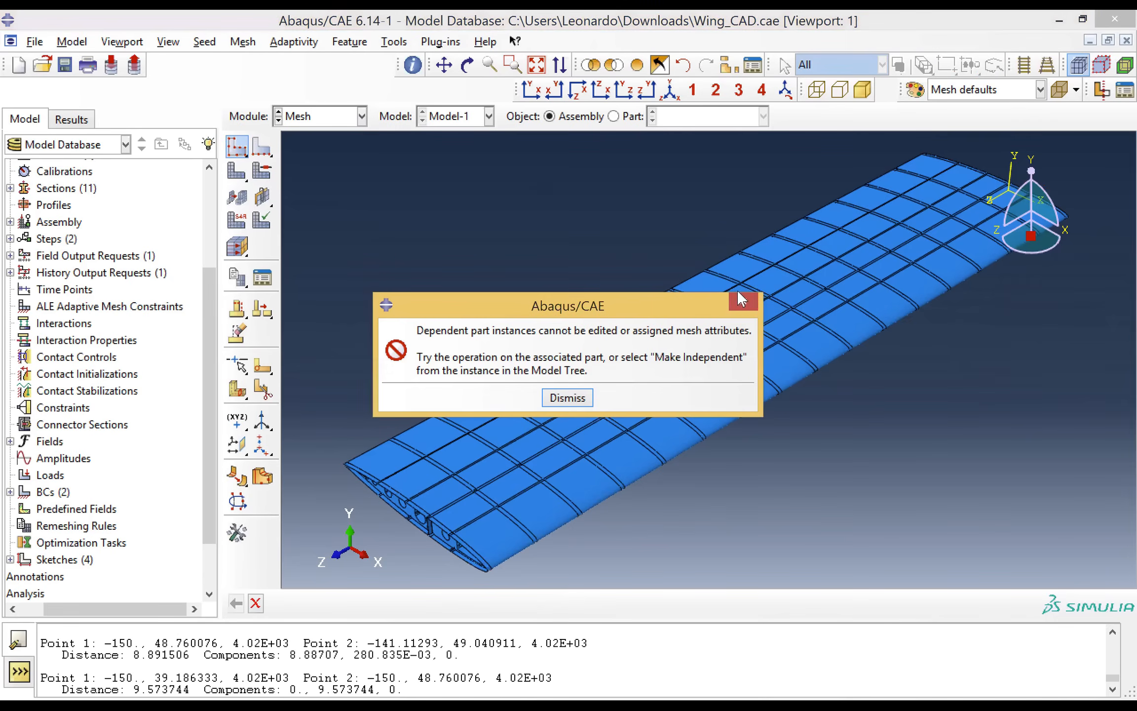
left_click(744, 302)
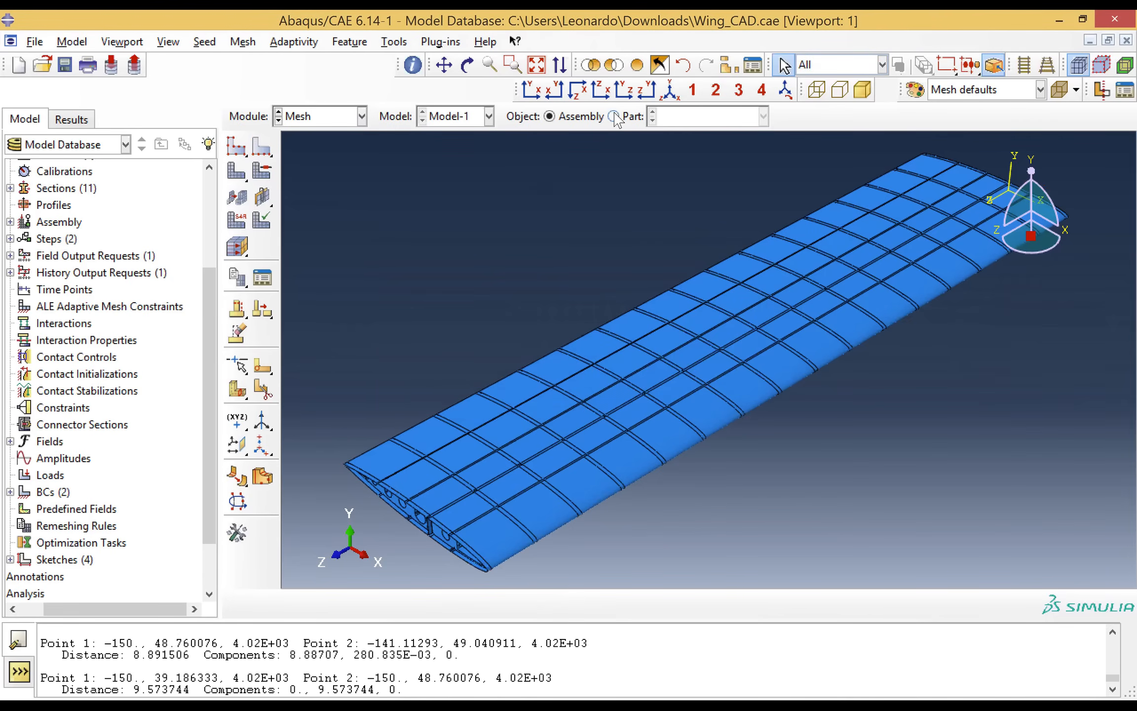
left_click(614, 116)
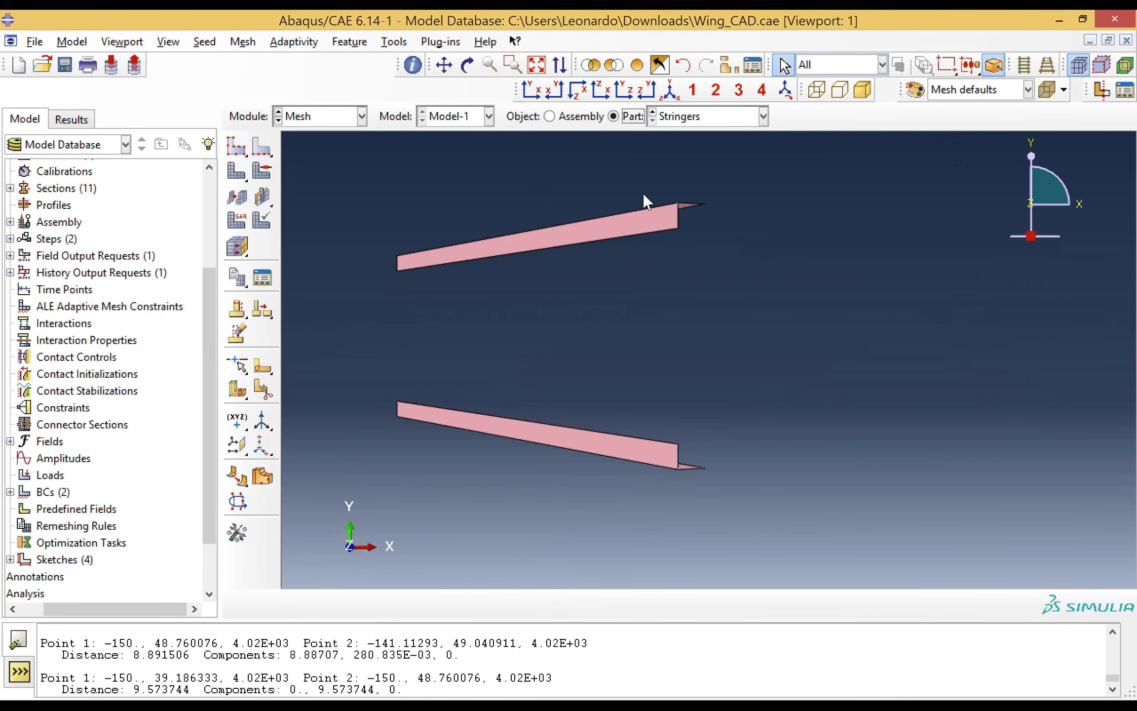
left_click(711, 116)
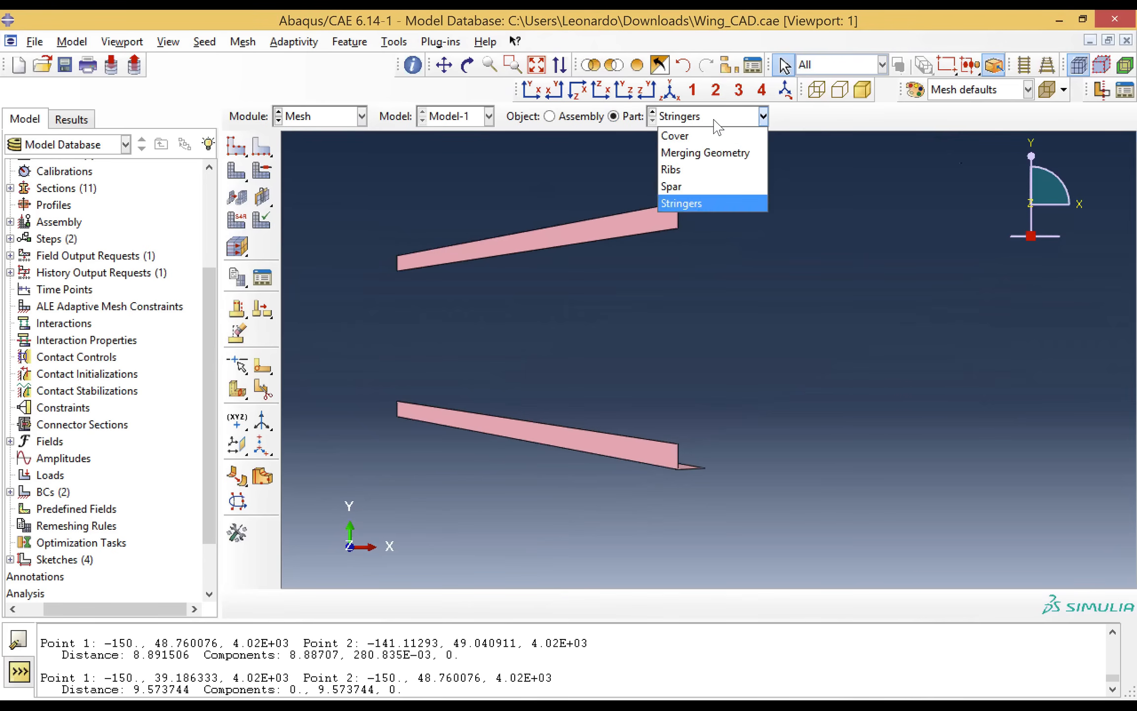
left_click(716, 154)
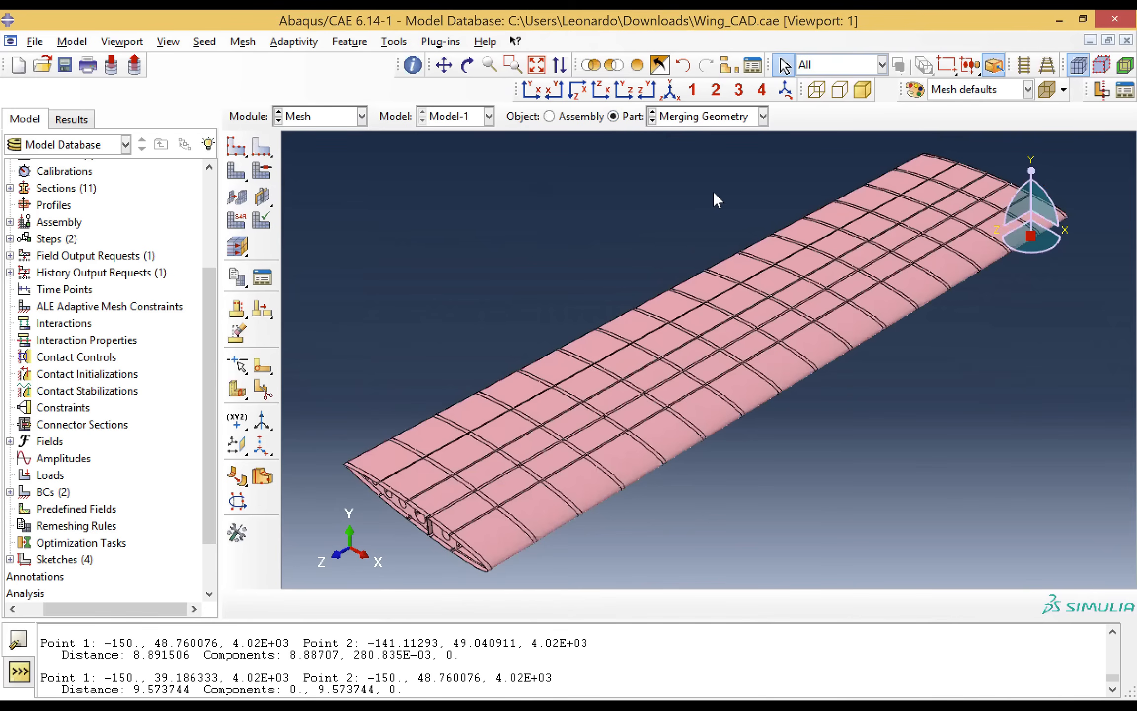
Step: Seed the Merging Geometry part with an approximate global size of 13 and curvature control 0.1, and mesh the part
left_click(238, 147)
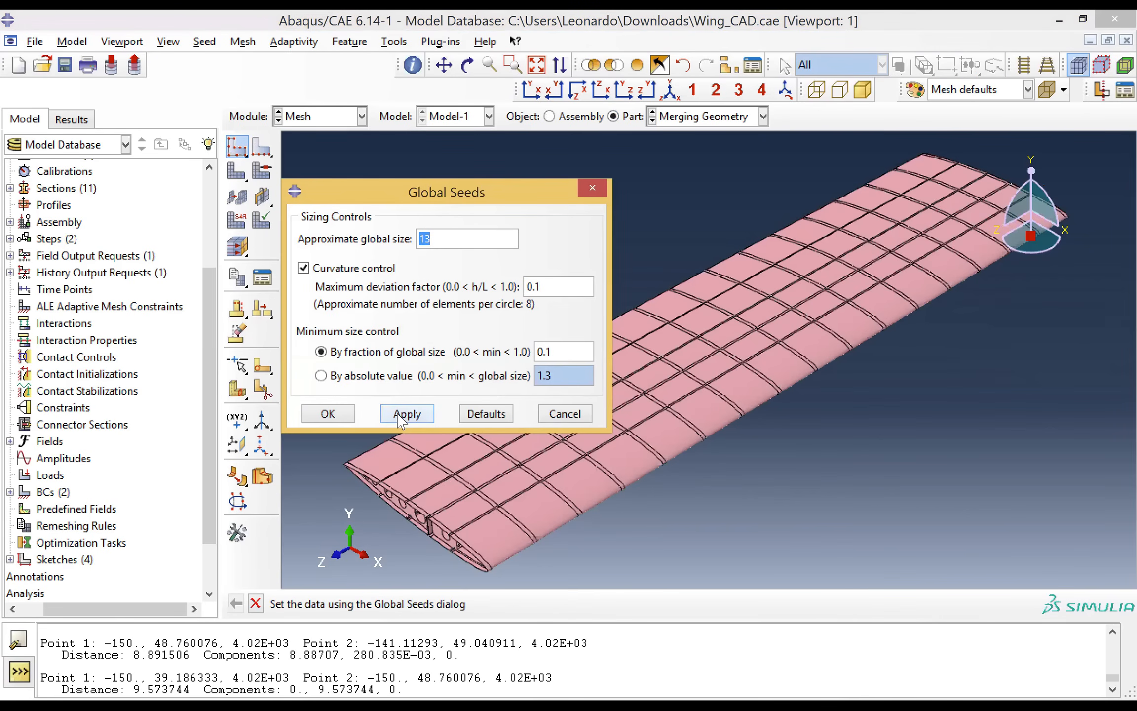
left_click(347, 416)
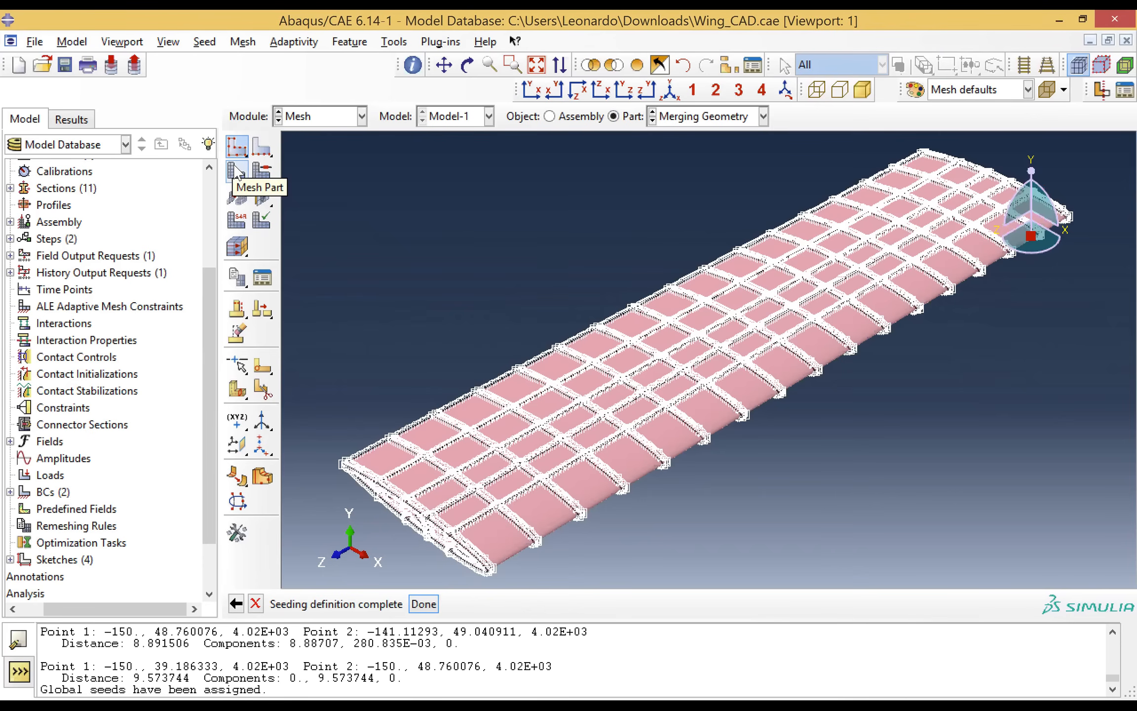
left_click(422, 606)
left_click(237, 171)
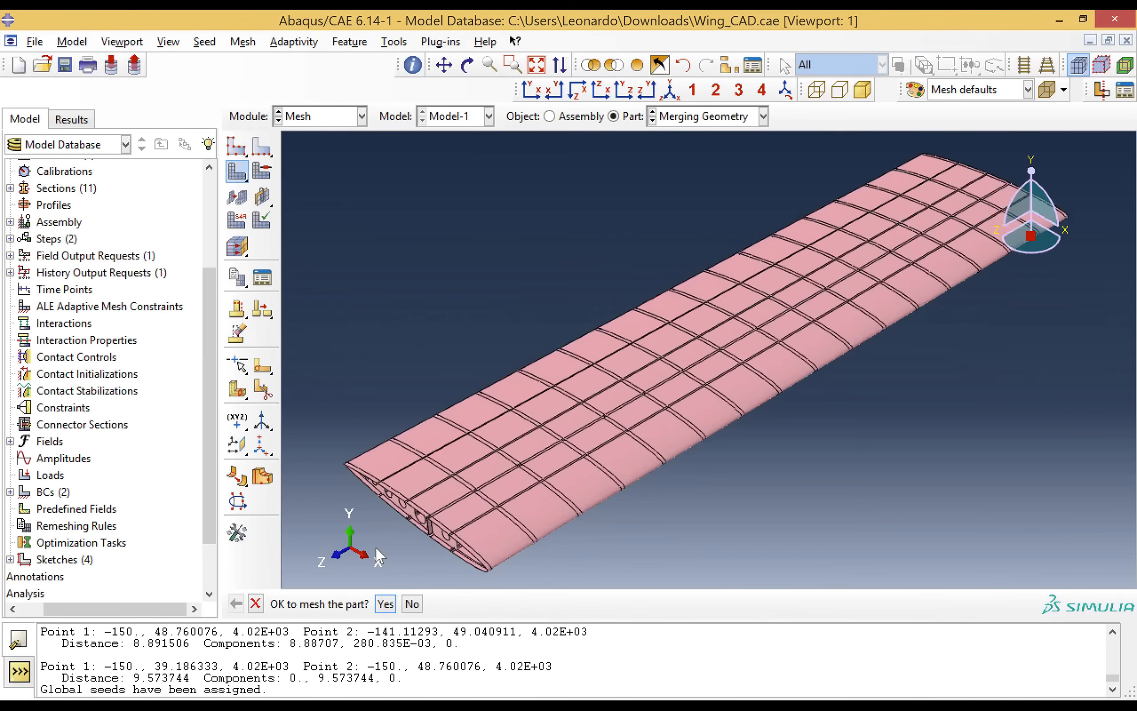
left_click(381, 602)
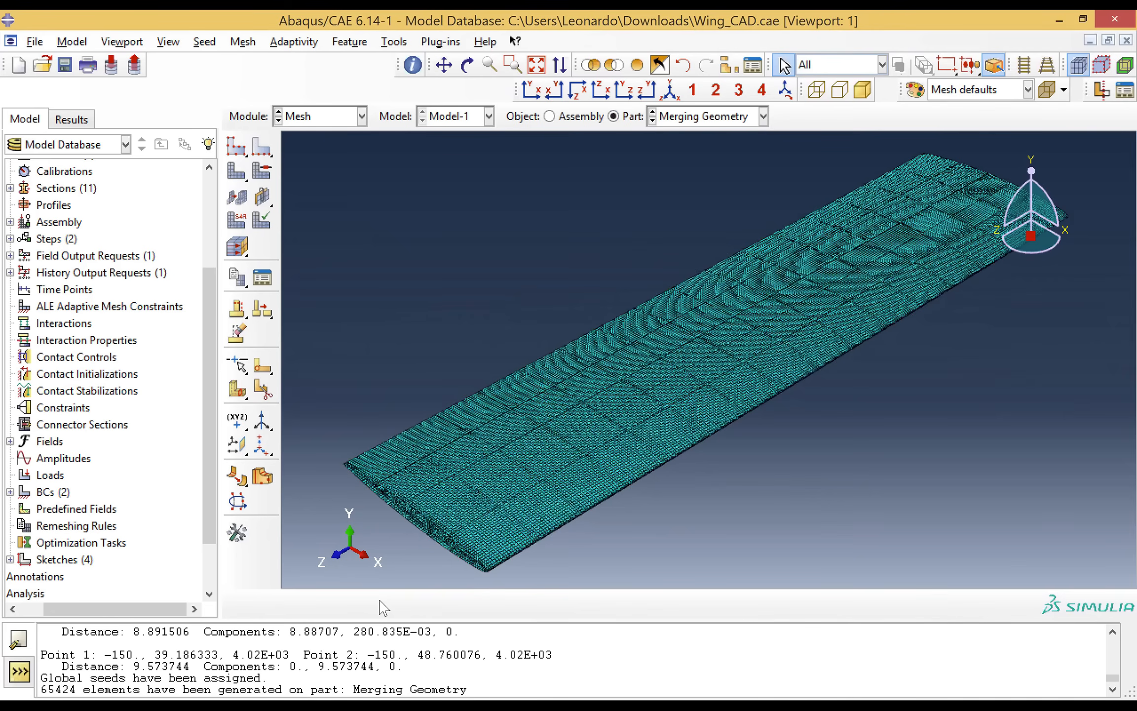
Step: Assign the Standard, linear Shell element type S4R with reduced integration to all faces of the wing
left_click(236, 223)
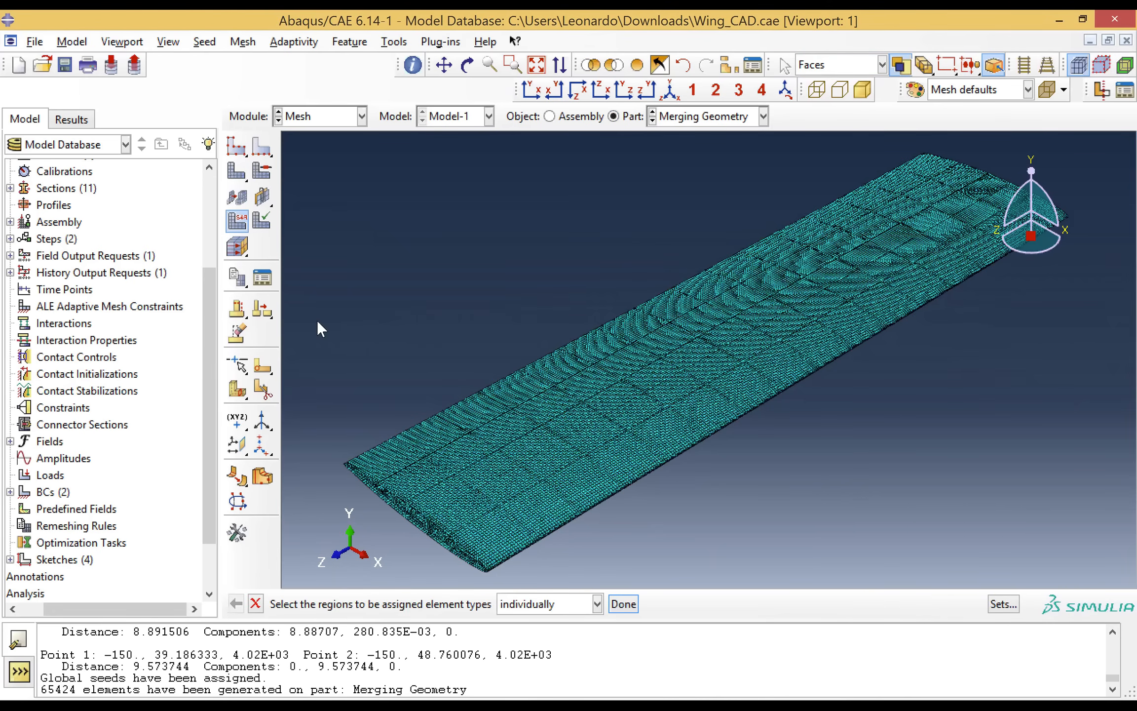
scroll(465, 354, "down", 5)
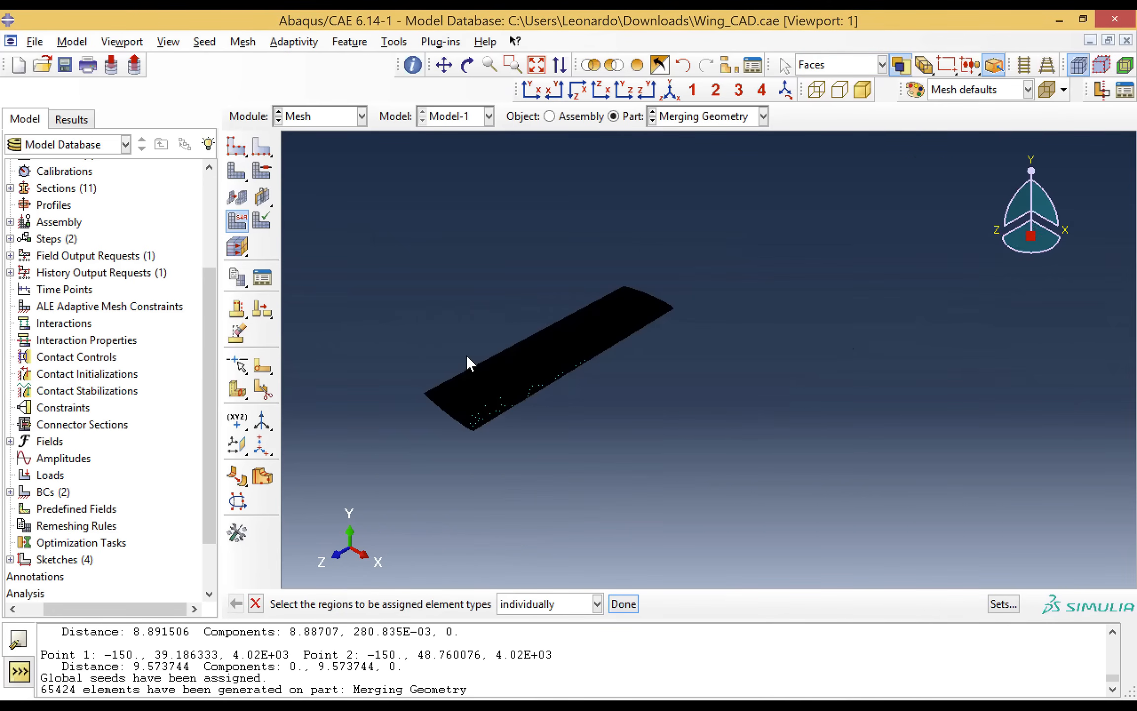
left_click_drag(394, 220, 696, 511)
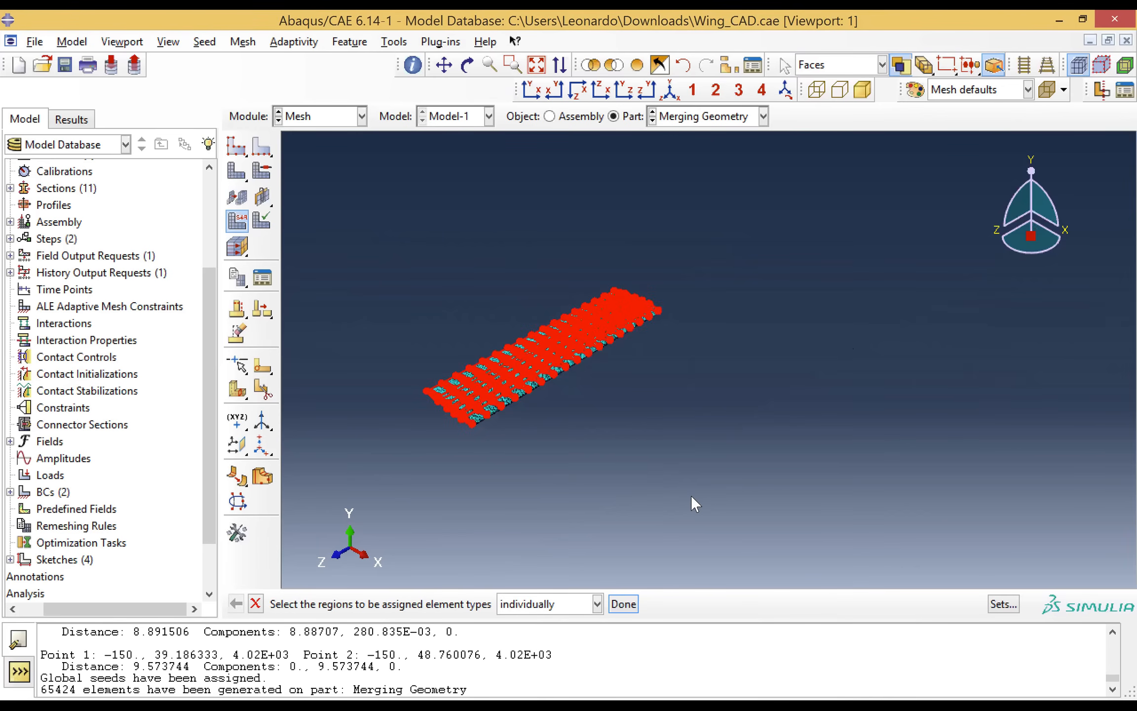
left_click(624, 604)
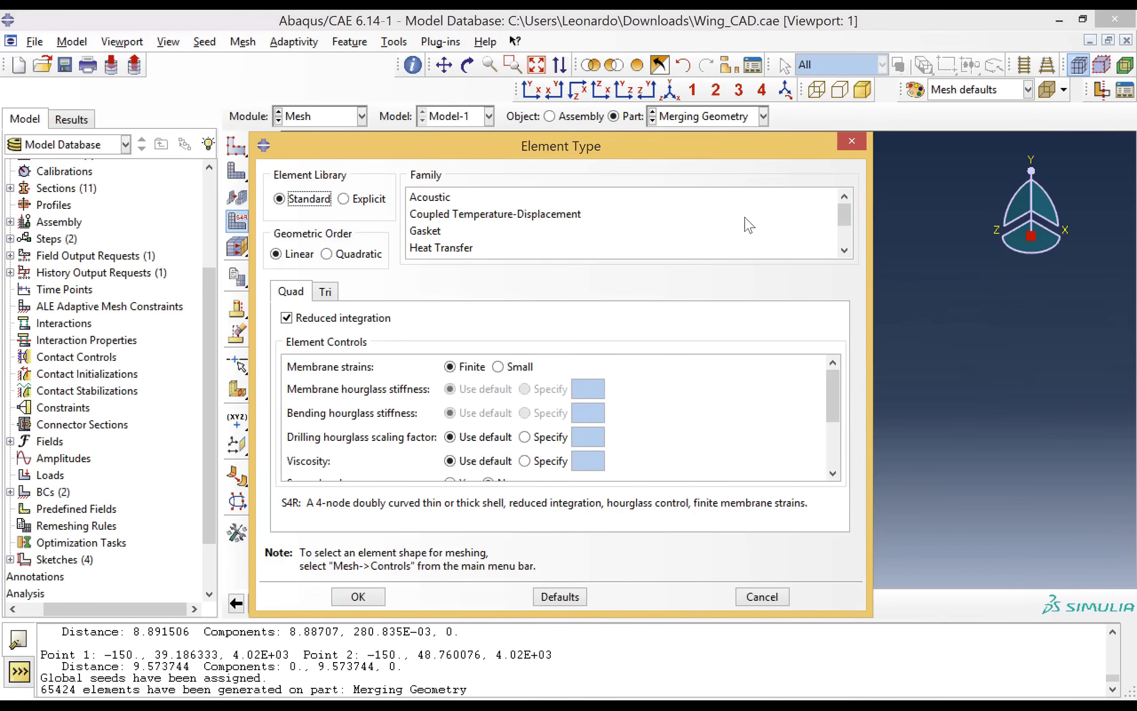
scroll(847, 250, "down", 1)
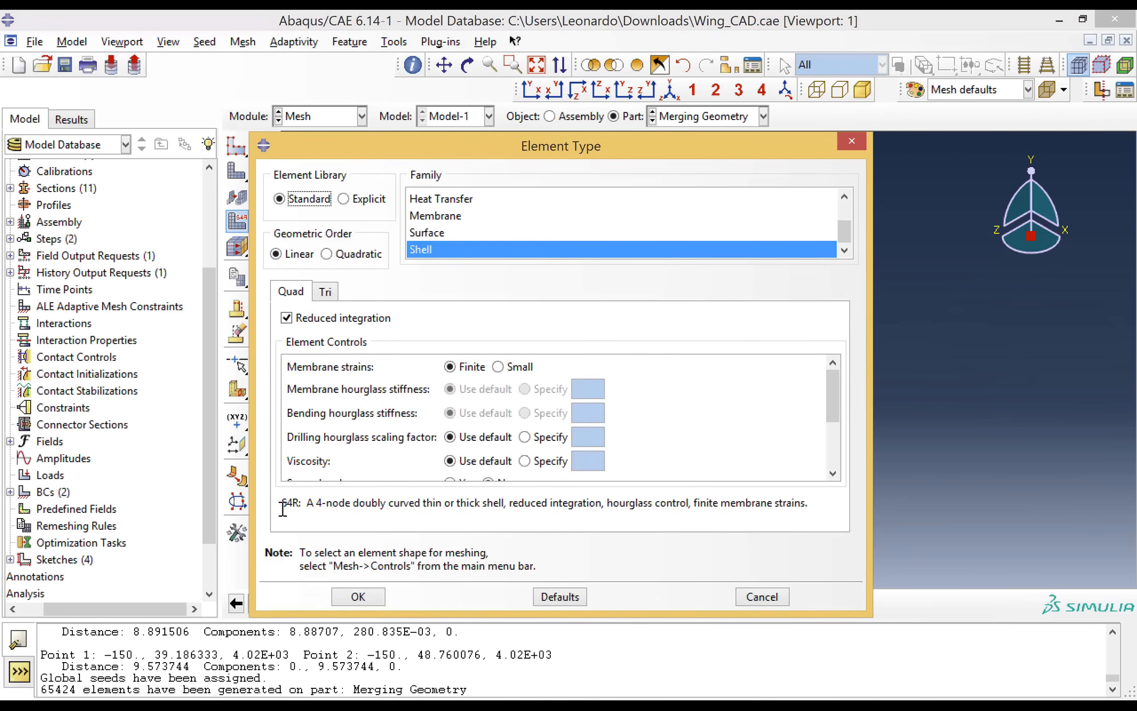
triple_click(494, 507)
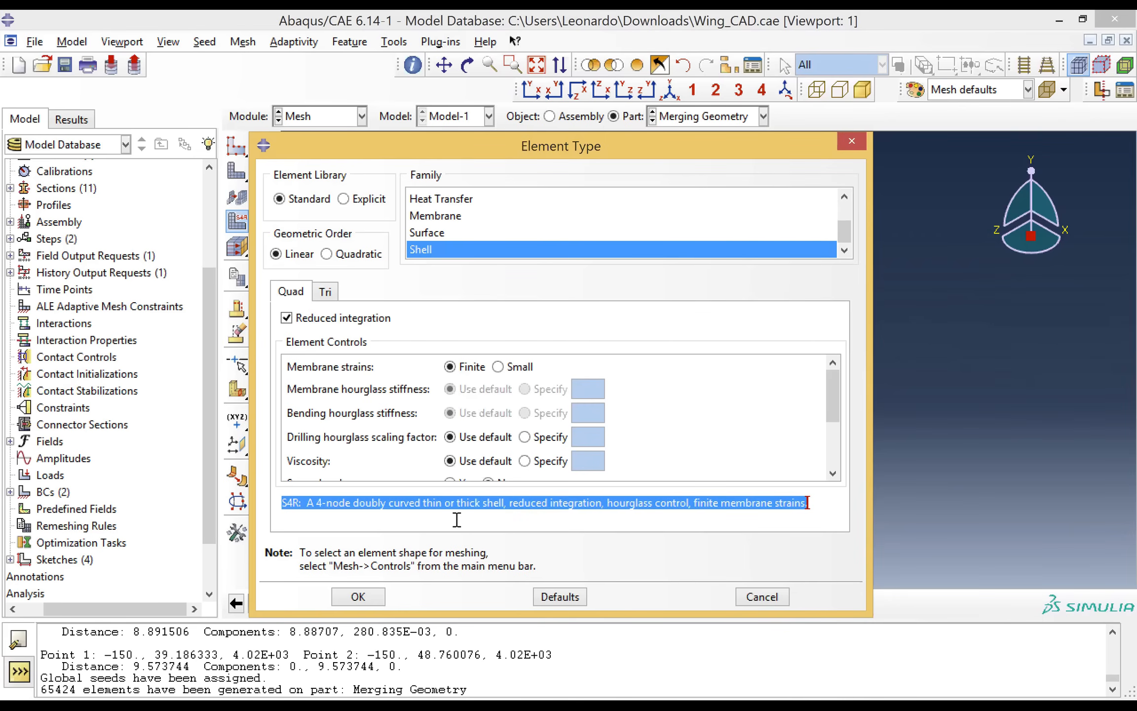
left_click(355, 597)
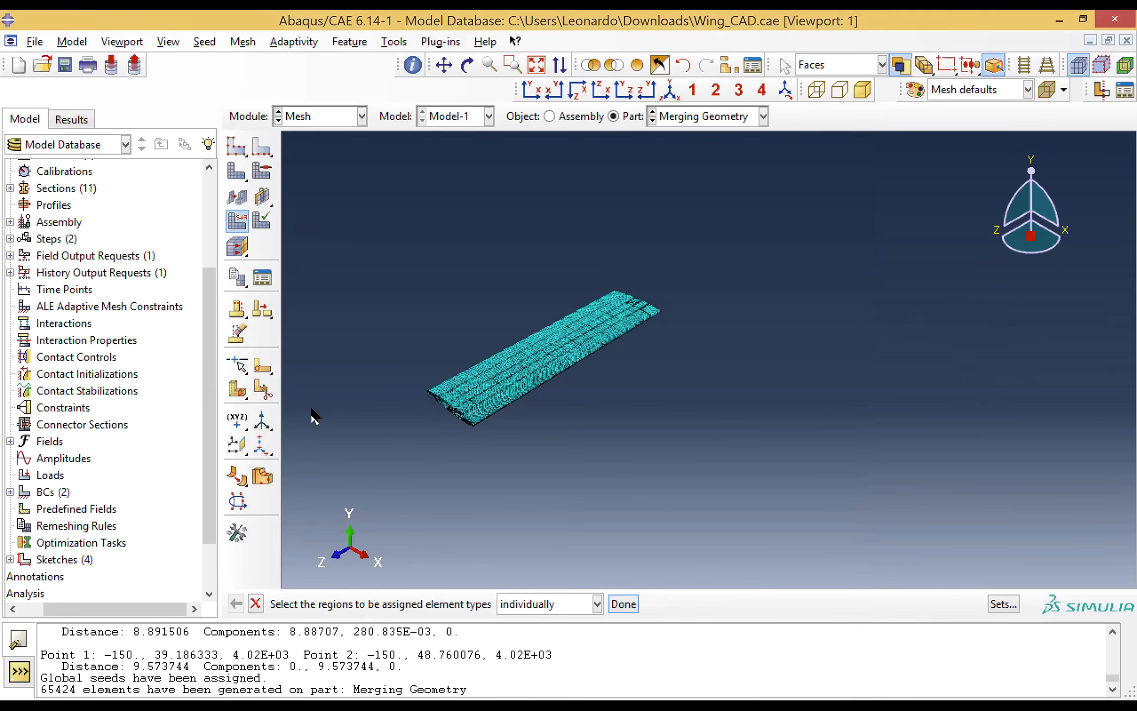
Step: Assign quad-dominated, free mesh controls with the advancing front algorithm and mapped meshing where appropriate to the whole wing
left_click(263, 174)
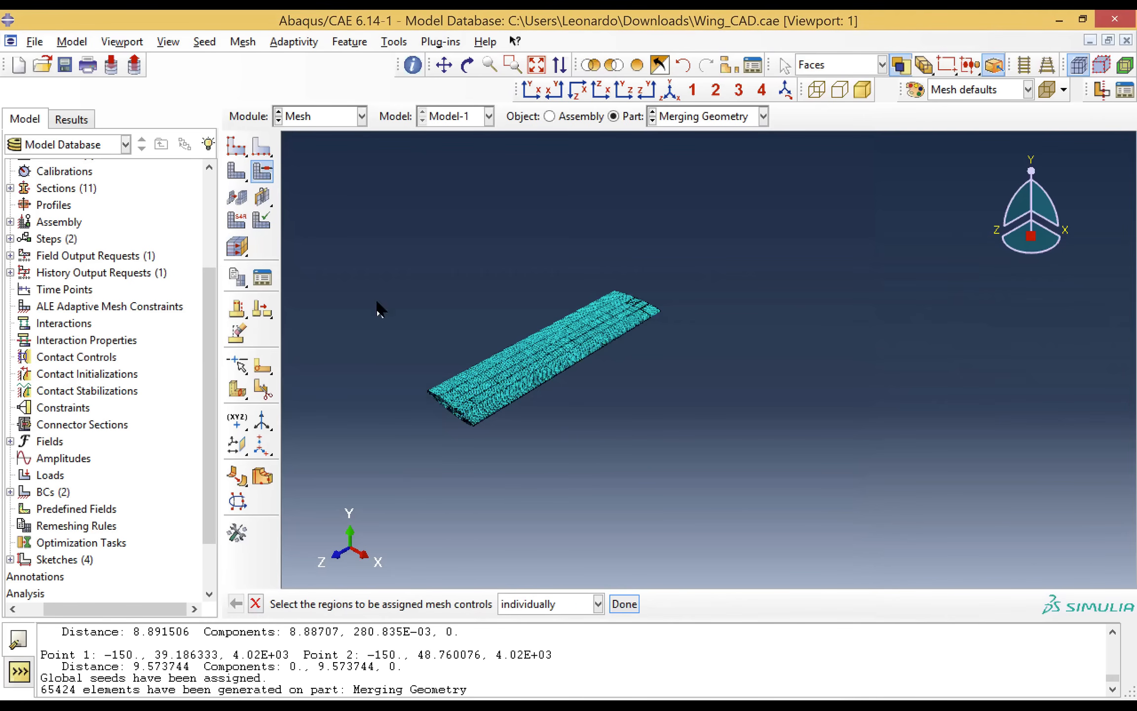
left_click_drag(378, 197, 730, 496)
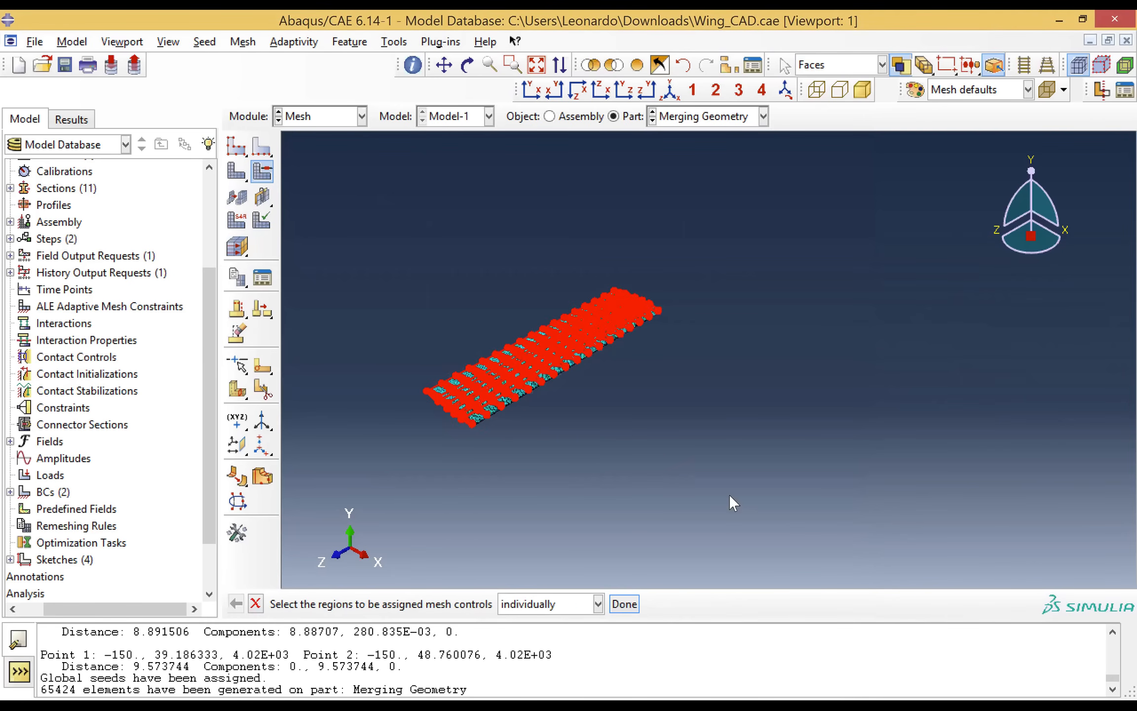
left_click(625, 605)
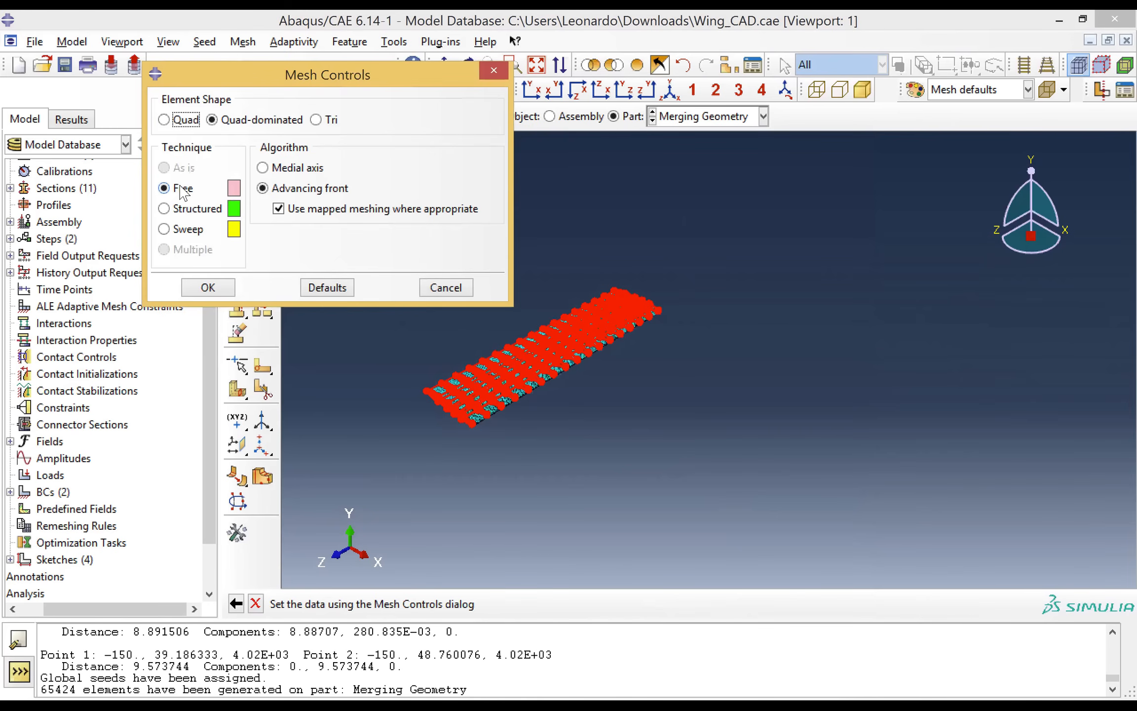
left_click(225, 288)
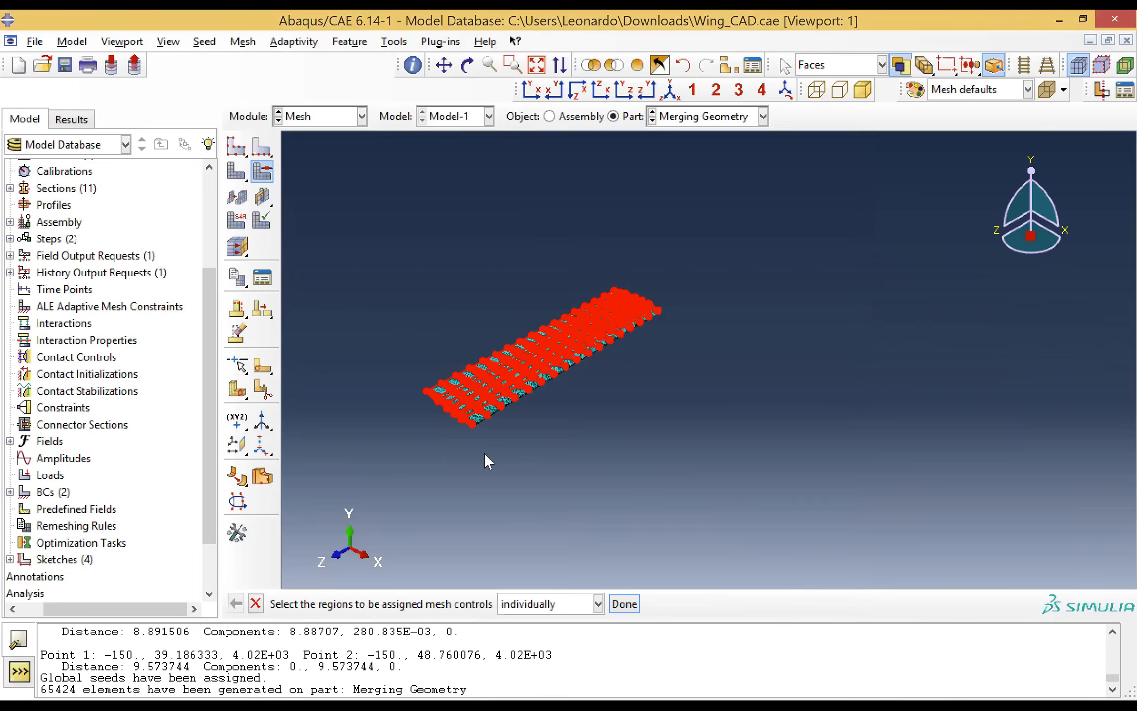
left_click(625, 604)
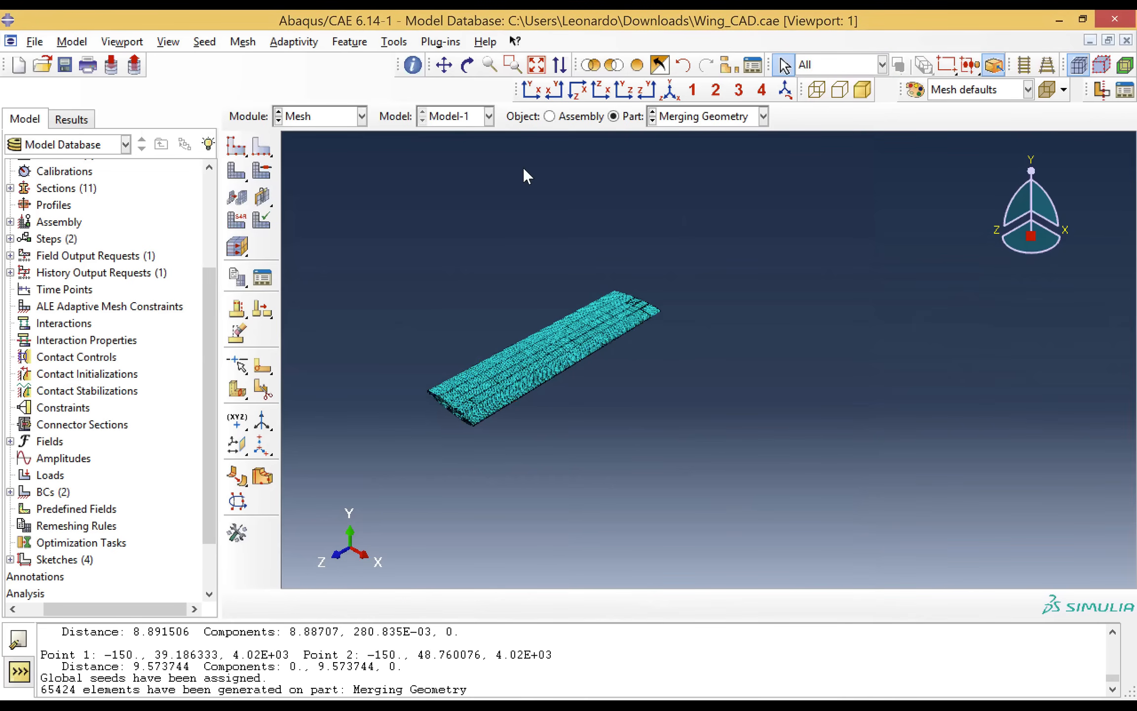
Step: Examine the generated mesh up close on the wing cover and on the end rib, spar and stringers
left_click(511, 66)
left_click_drag(410, 365, 600, 517)
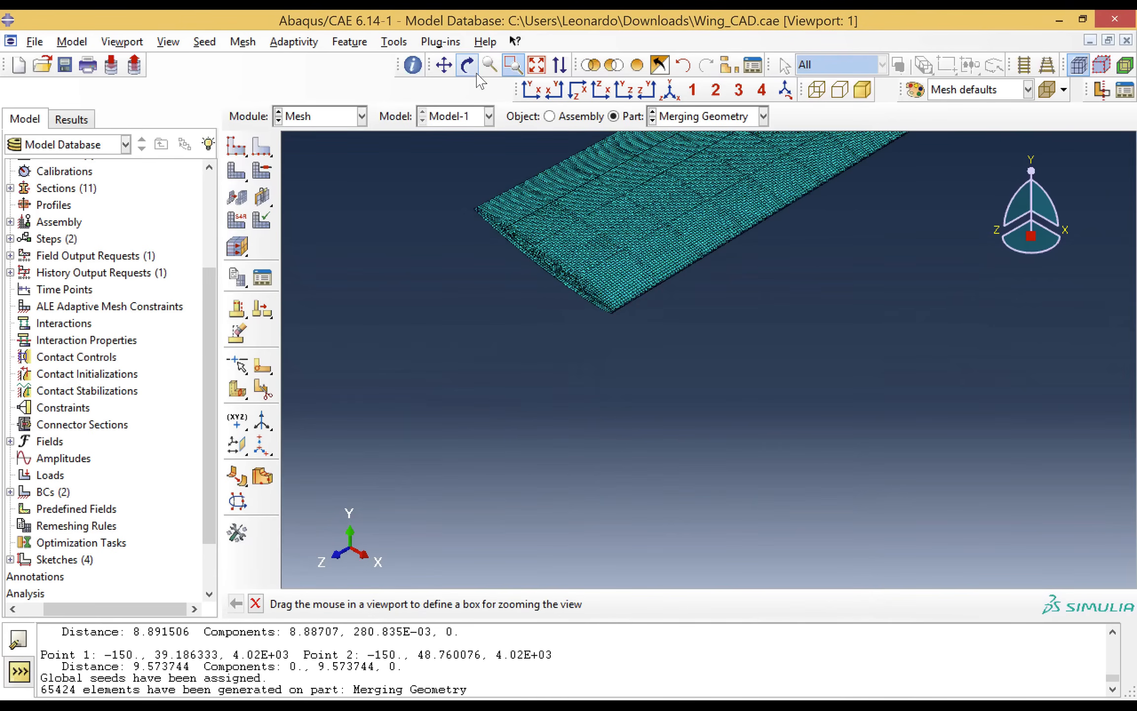
left_click(445, 64)
left_click_drag(580, 191, 506, 362)
scroll(506, 362, "up", 3)
scroll(505, 361, "down", 8)
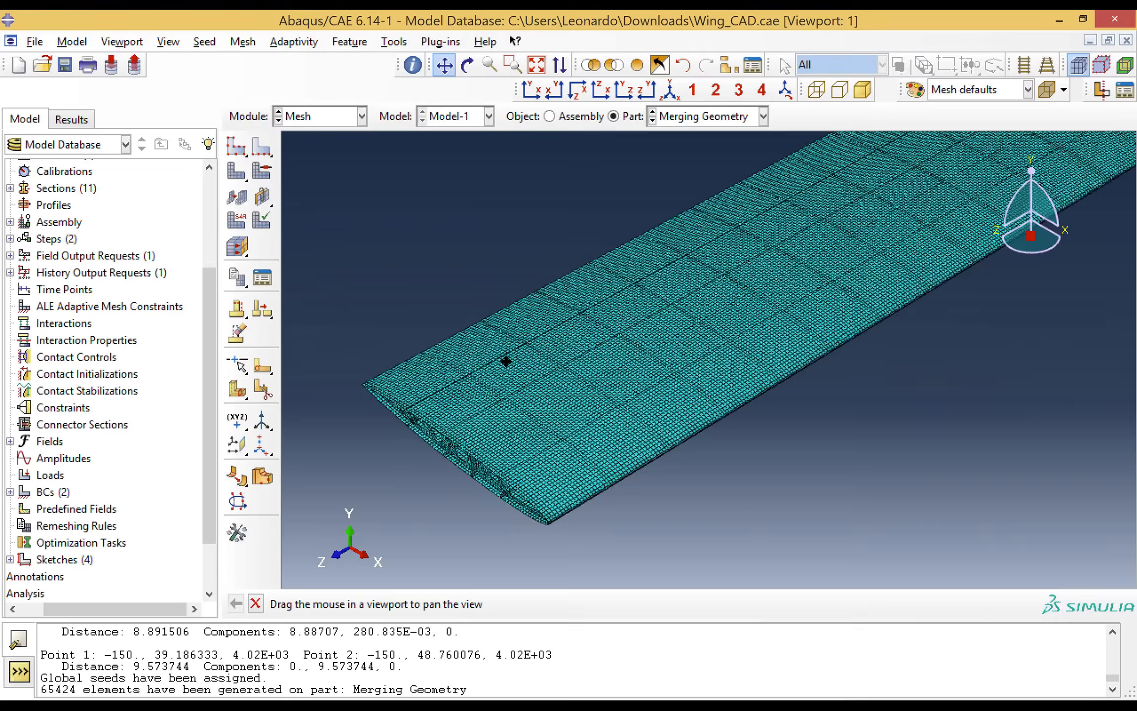
scroll(506, 361, "down", 3)
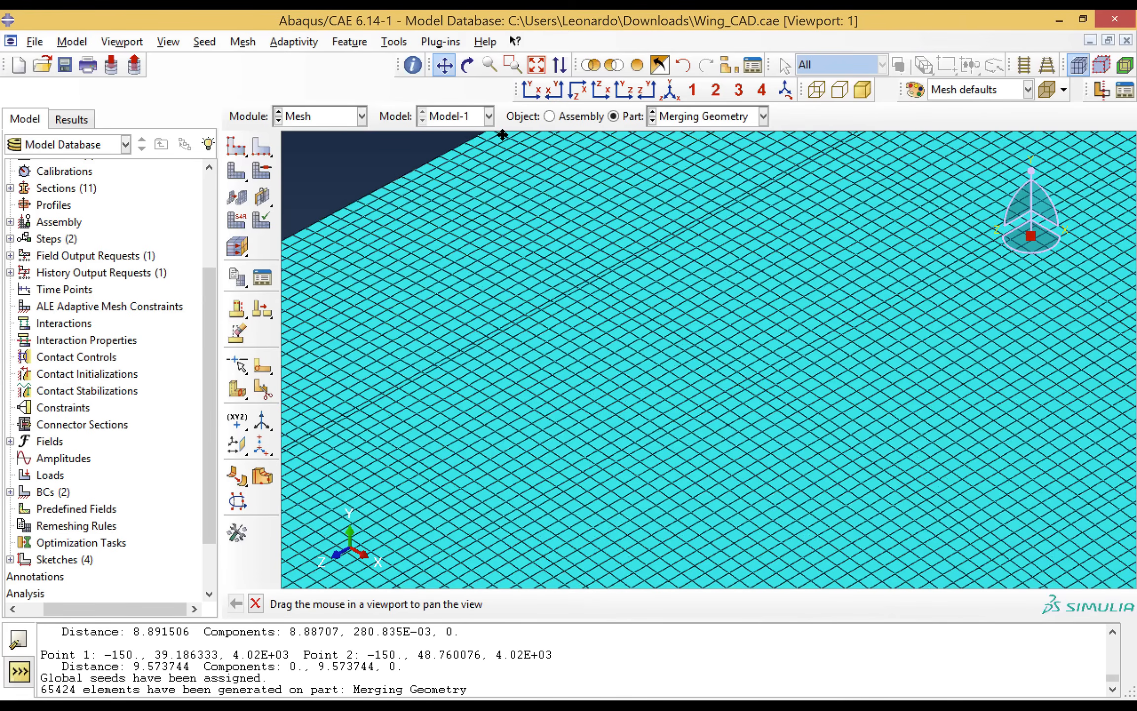
left_click(444, 65)
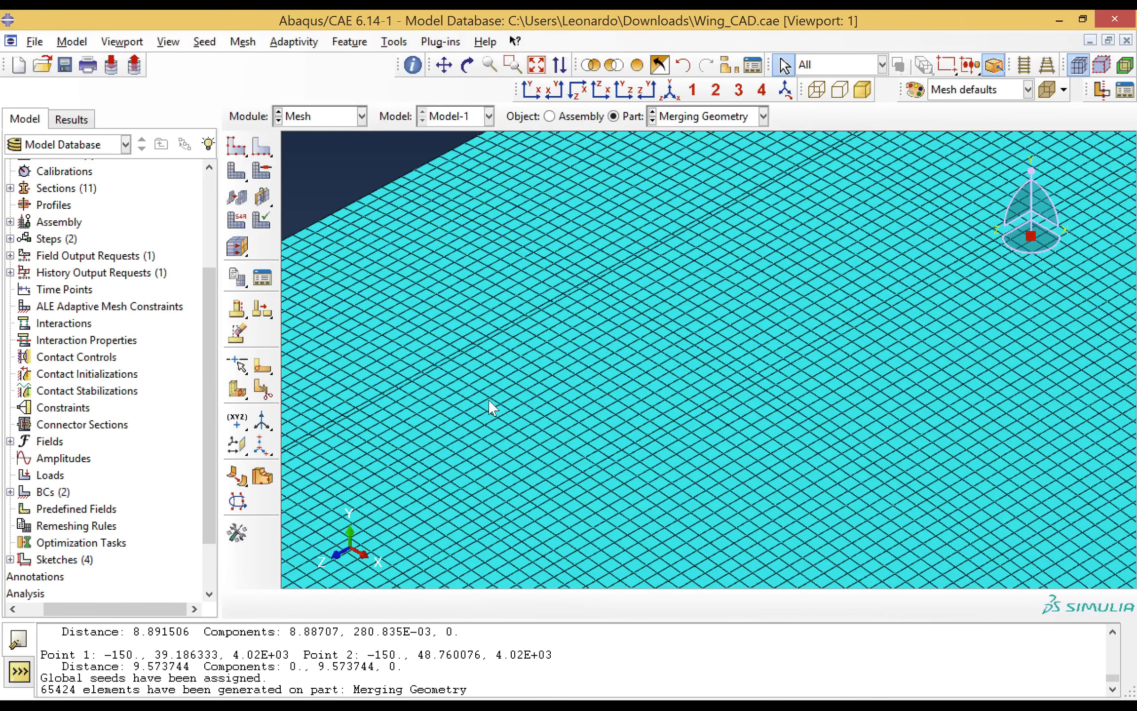
left_click(444, 64)
left_click_drag(525, 377, 662, 298)
left_click_drag(551, 384, 669, 328)
left_click_drag(536, 419, 598, 314)
left_click_drag(662, 264, 685, 179)
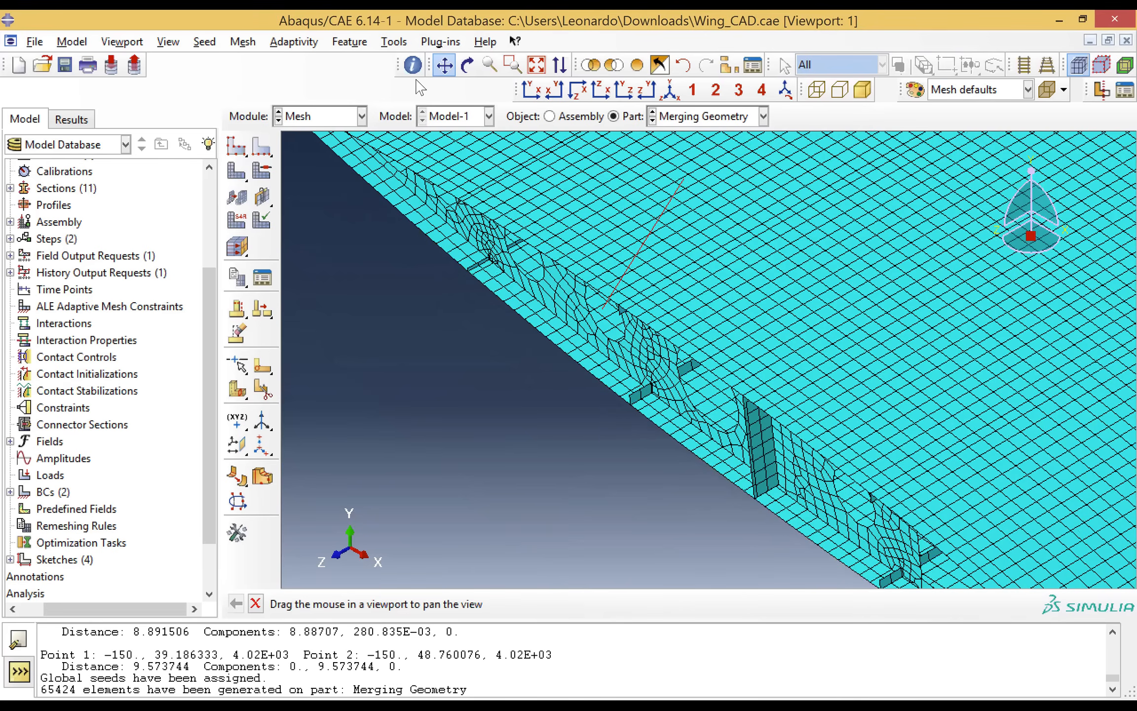
left_click(446, 66)
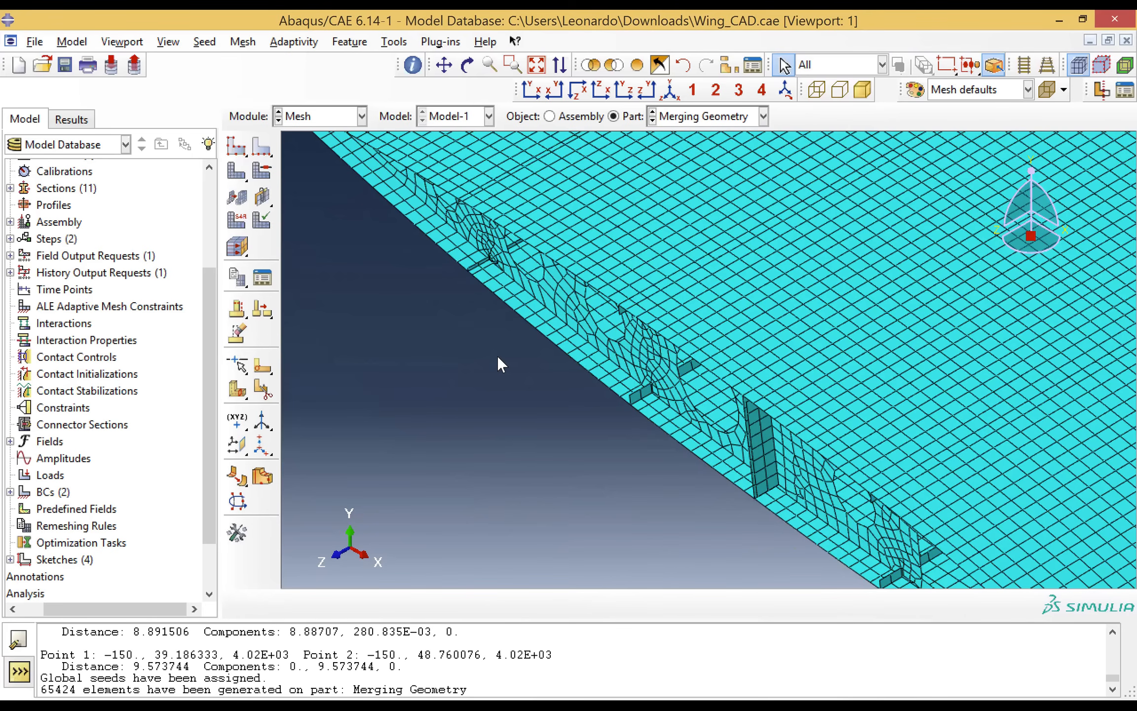
Step: Create a full-analysis job named Job-Disp for Model-1 with immediate background submission, and submit it
left_click(330, 117)
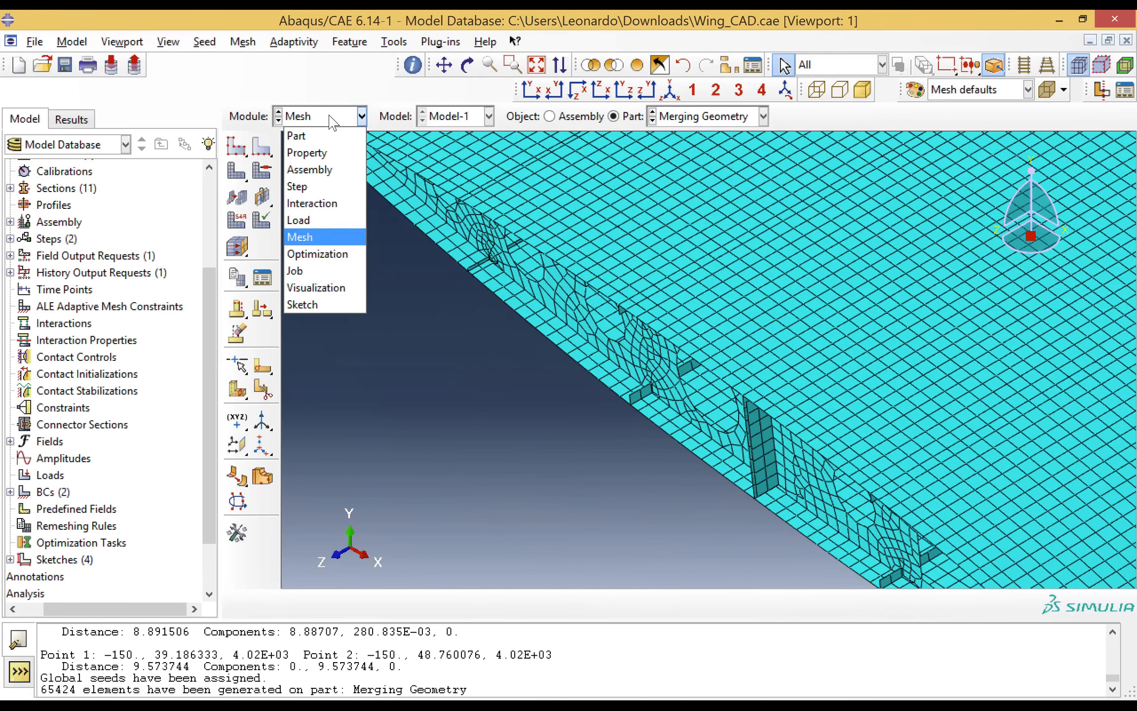
left_click(304, 273)
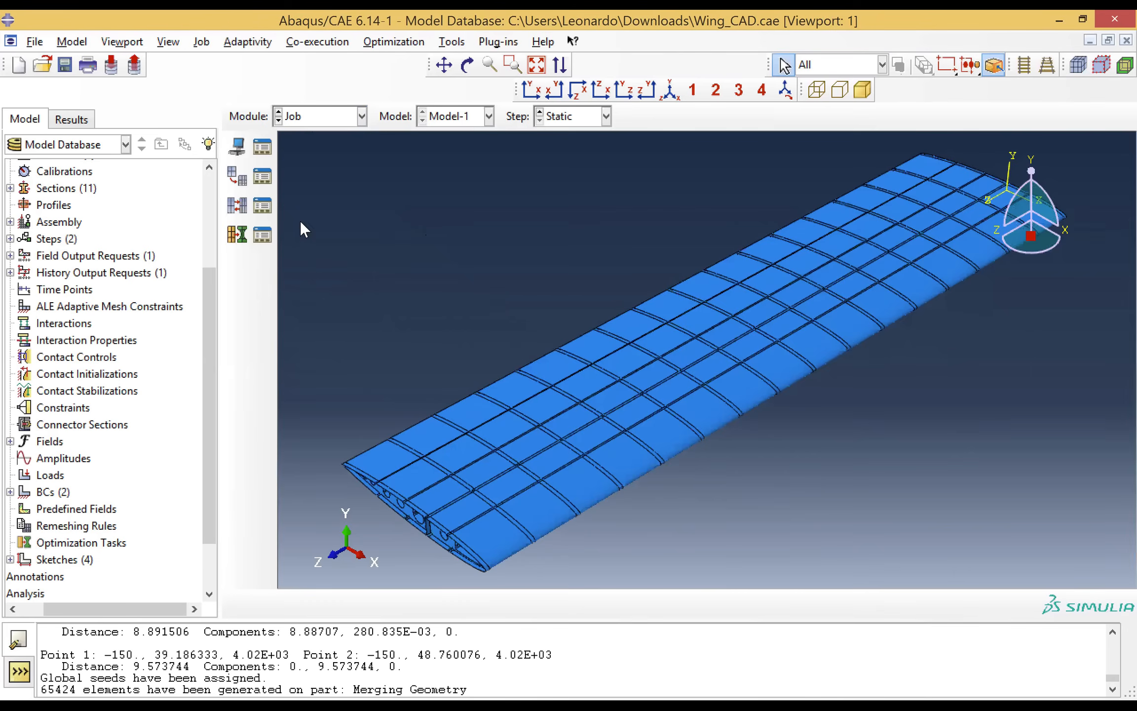
left_click(237, 149)
left_click(270, 363)
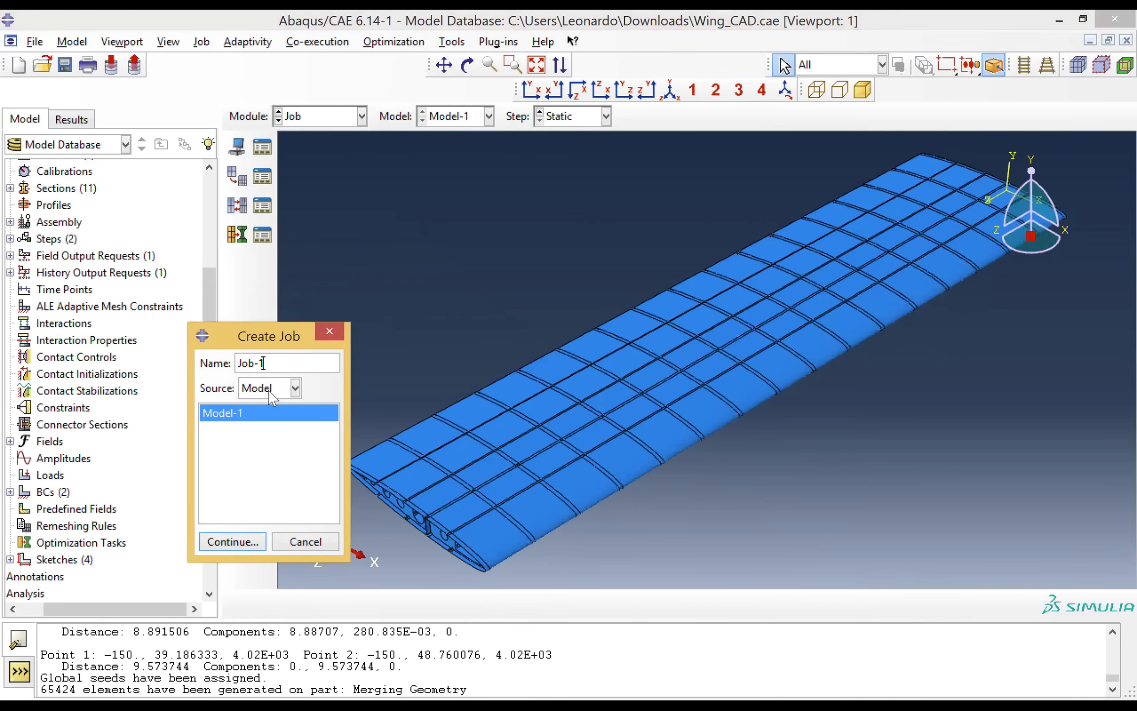
key("BackSpace")
type("S")
key("BackSpace")
type("Disp")
left_click(252, 545)
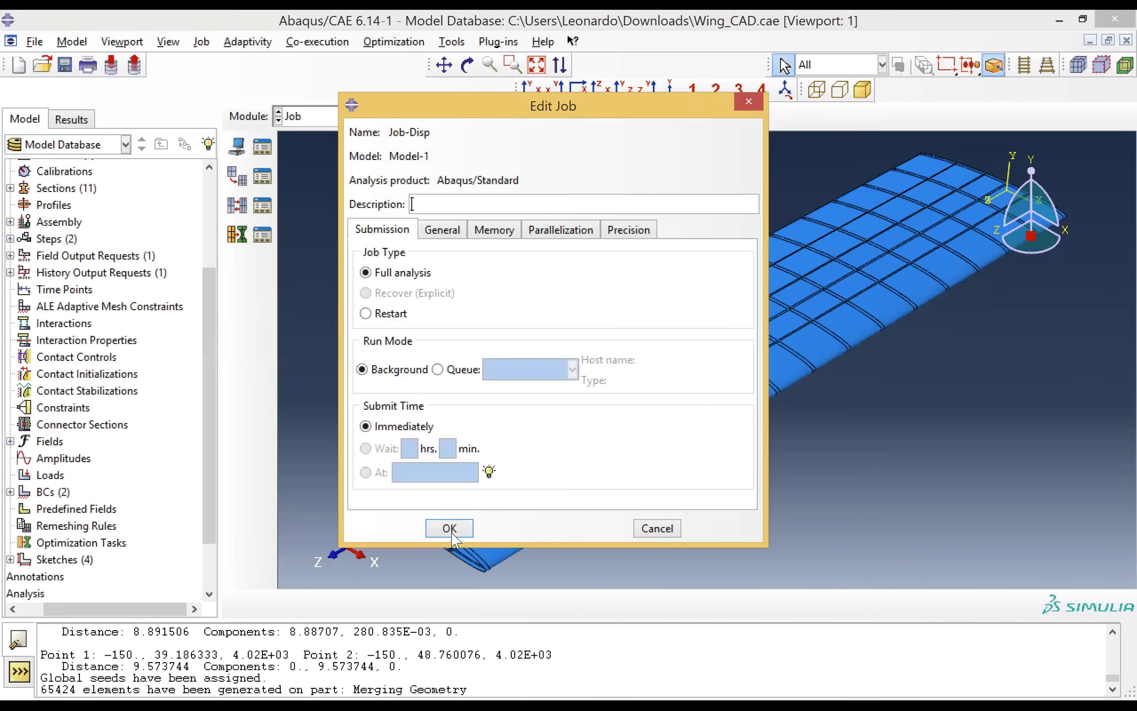
left_click(450, 529)
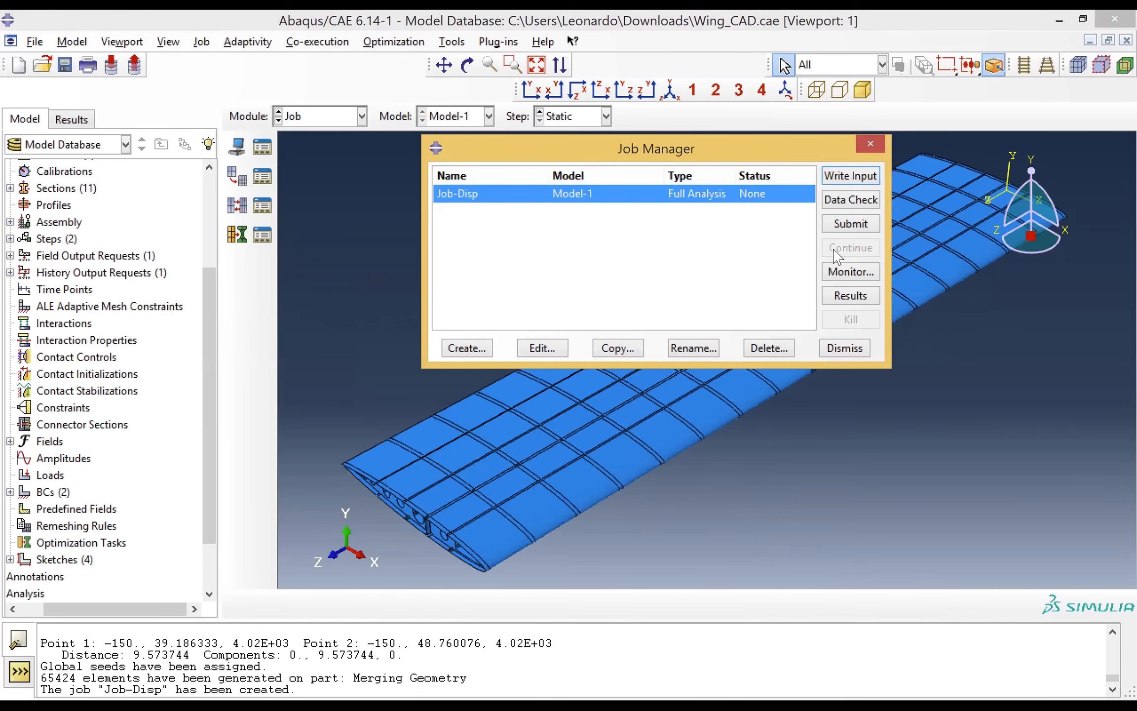
left_click(844, 226)
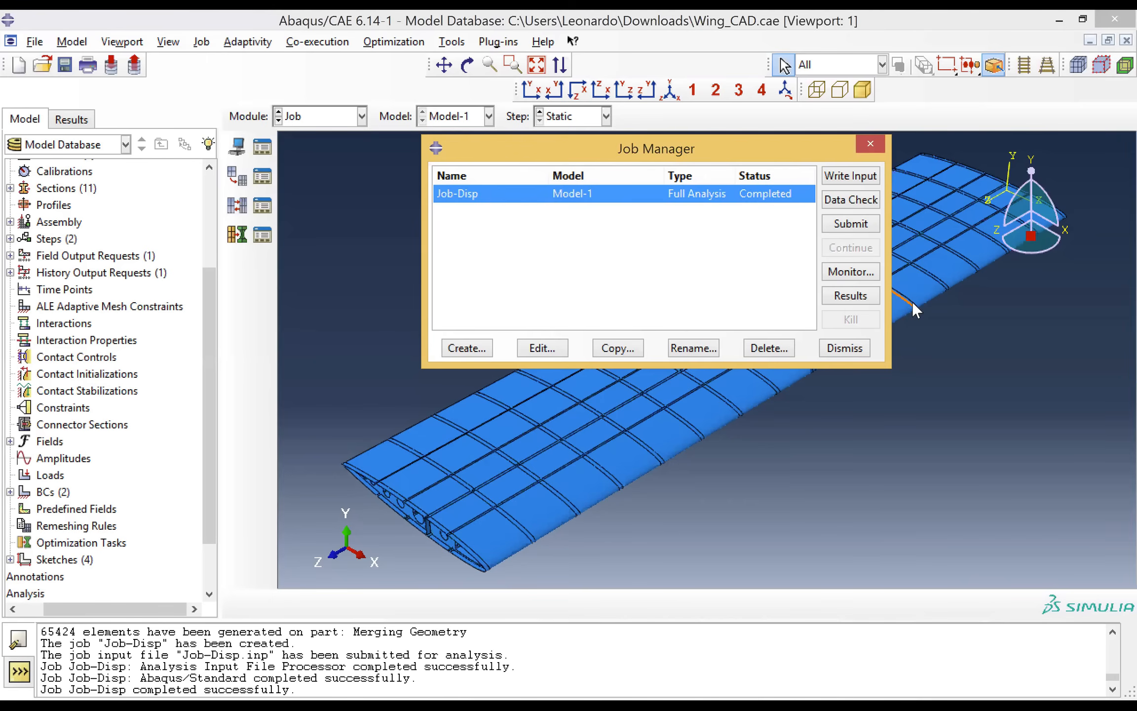
Step: Open the Job-Disp results and plot the Mises stress contours on the deformed wing, fitted to the view
left_click(851, 295)
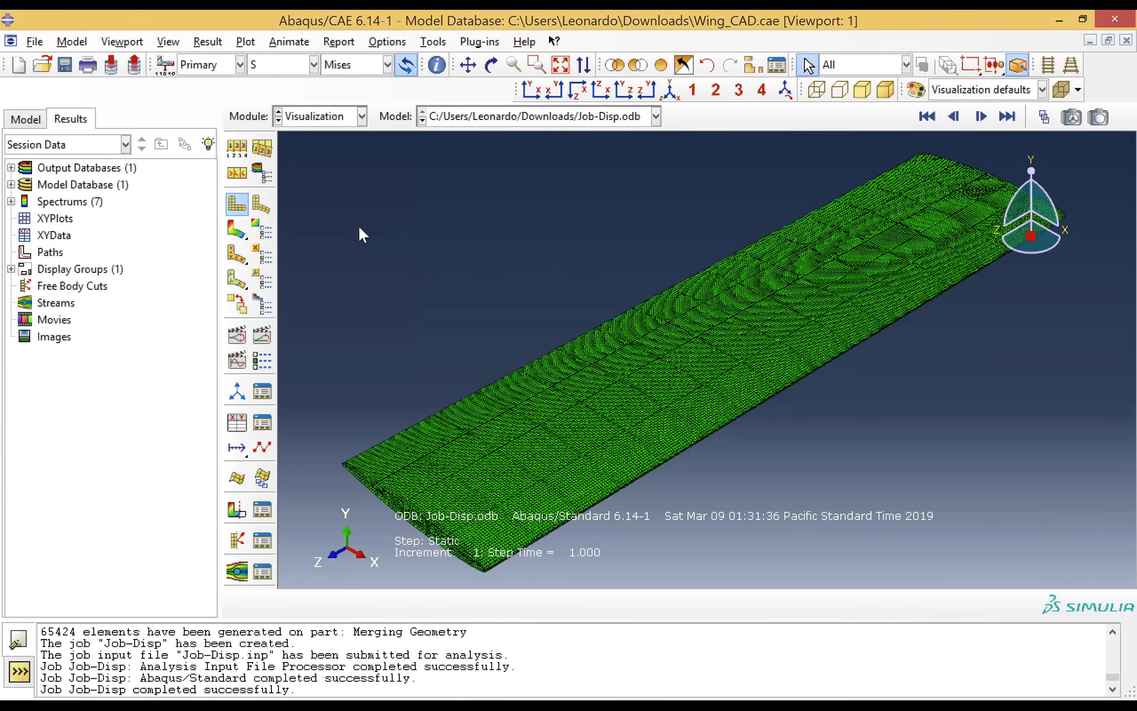
left_click(236, 230)
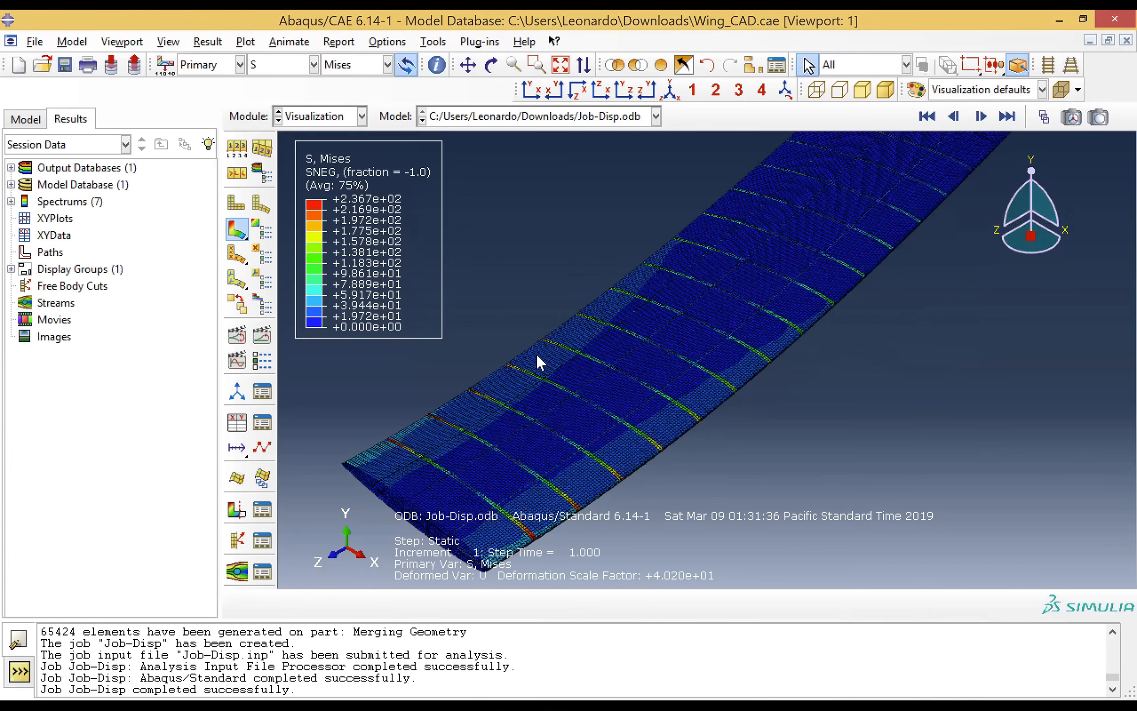
left_click(560, 65)
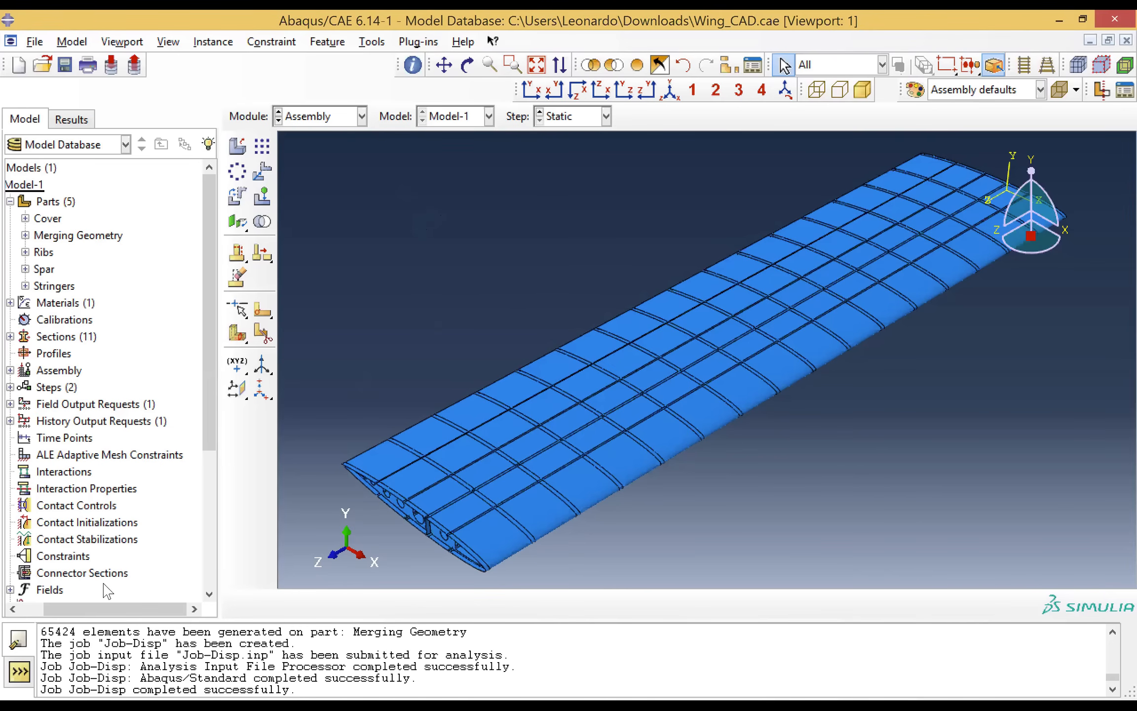
Step: Copy Model-1 to a new model named Model-2
left_click_drag(103, 612, 74, 612)
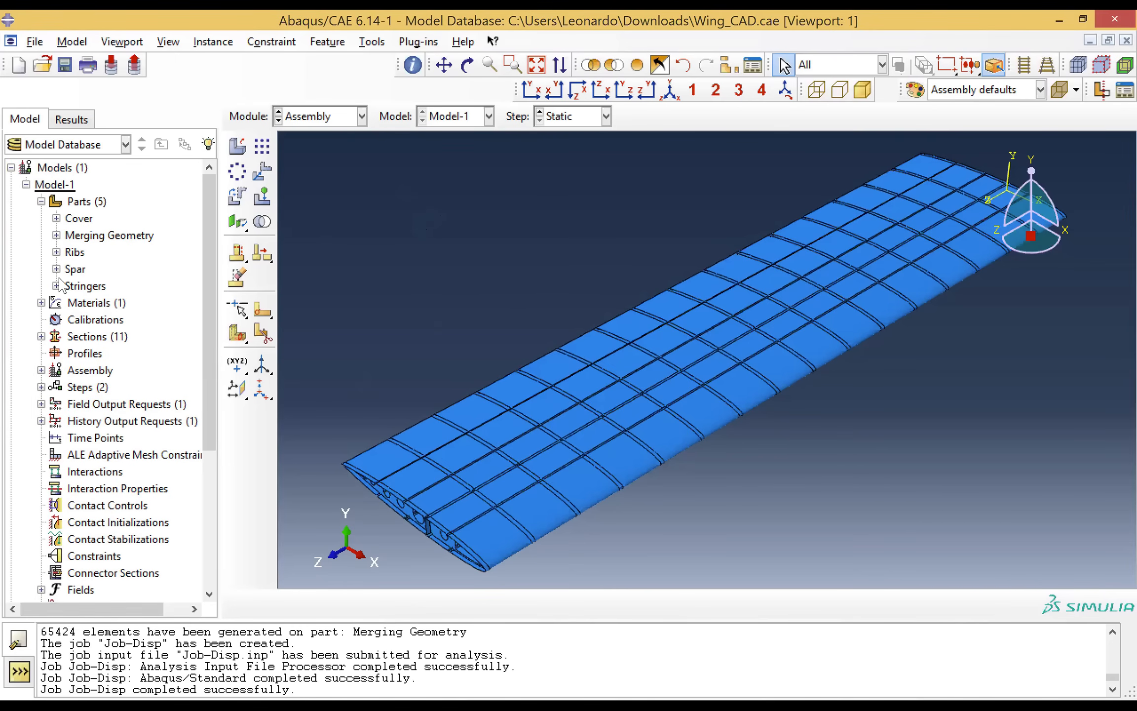
left_click(40, 187)
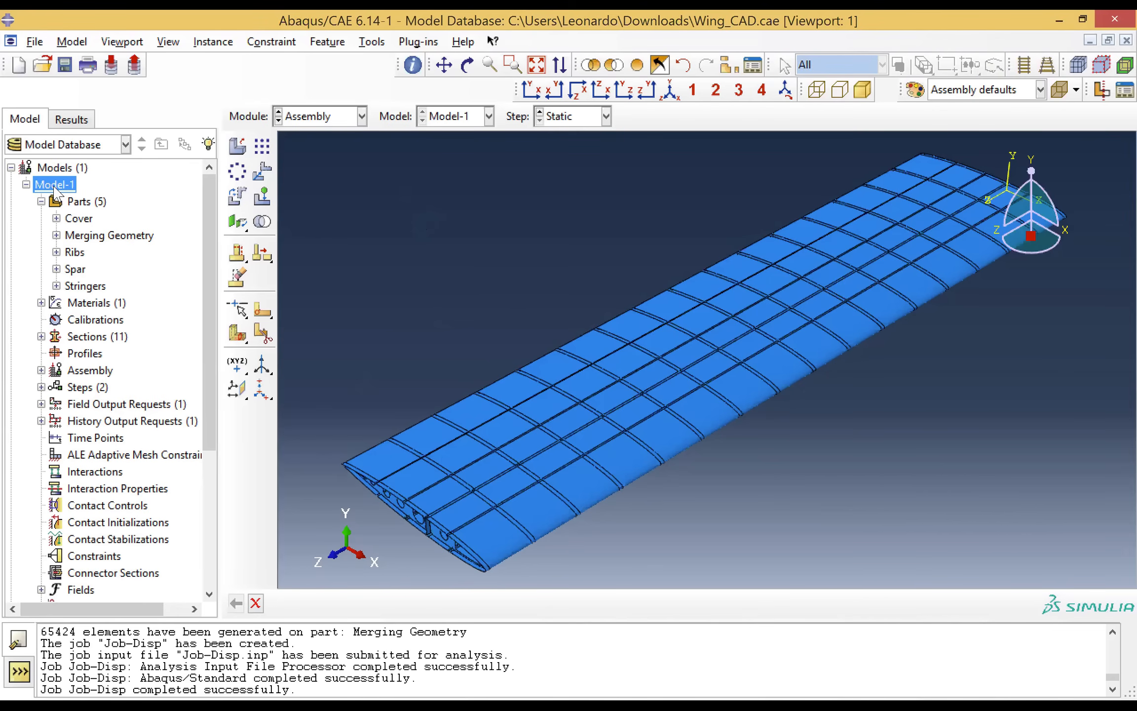
right_click(57, 185)
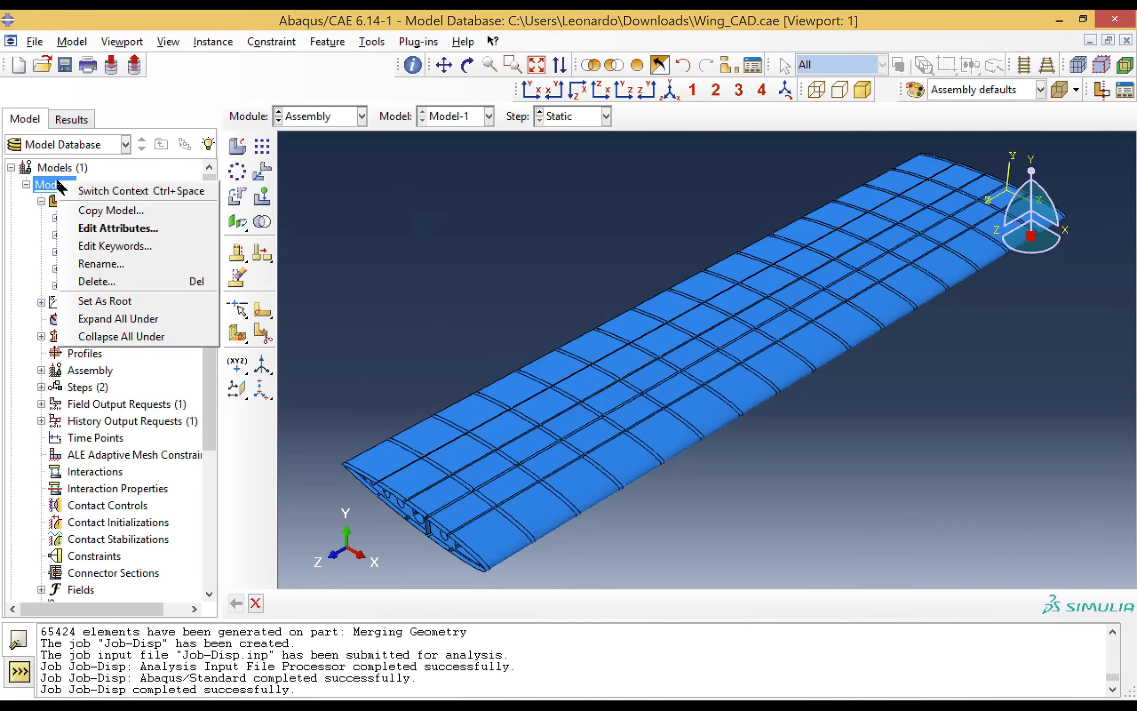
left_click(120, 215)
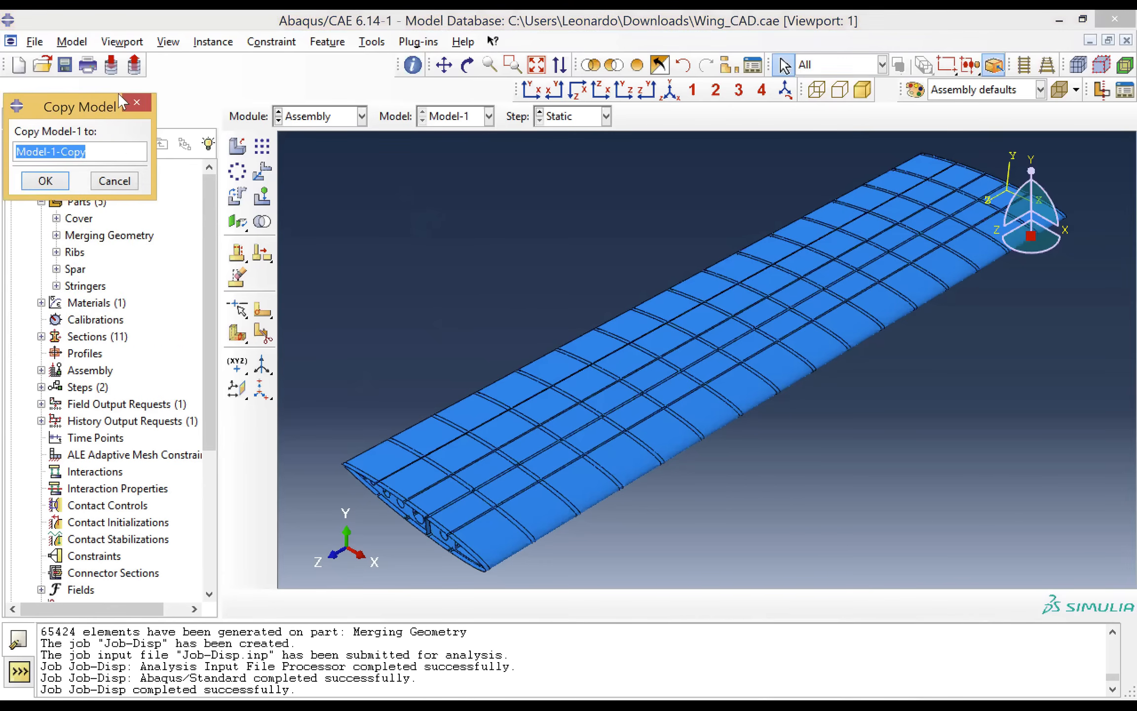
left_click(97, 153)
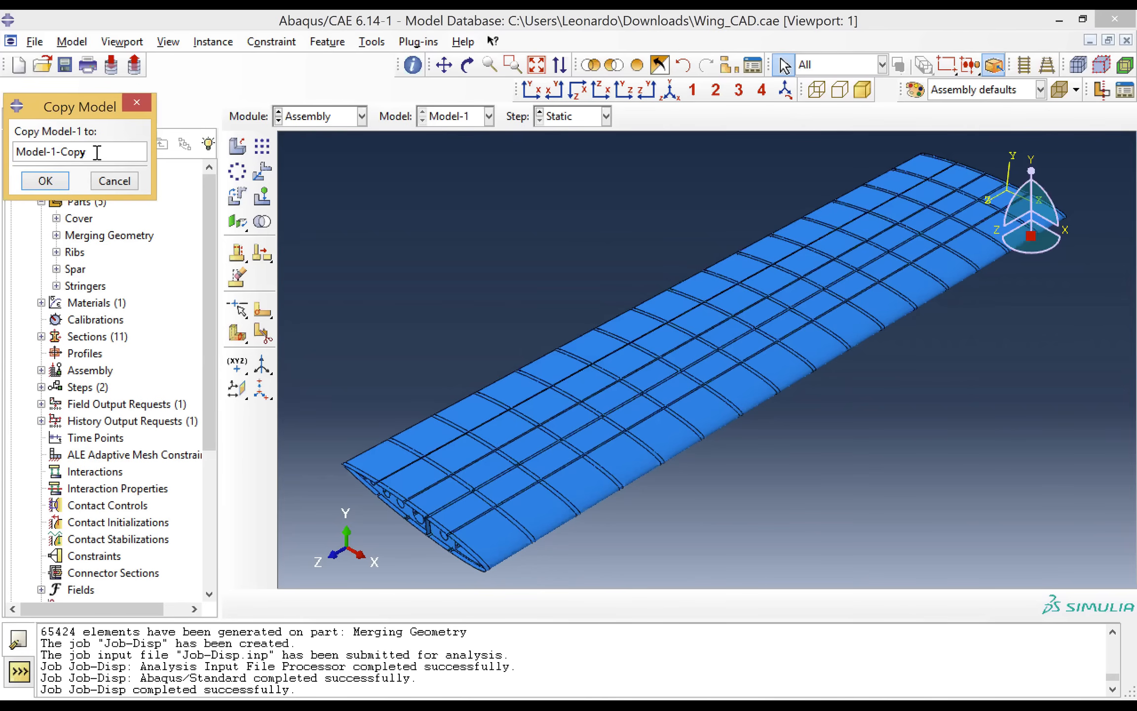
key("BackSpace")
key("BackSpace")
key("BackSpace")
key("BackSpace")
key("BackSpace")
key("BackSpace")
type("2")
left_click(54, 184)
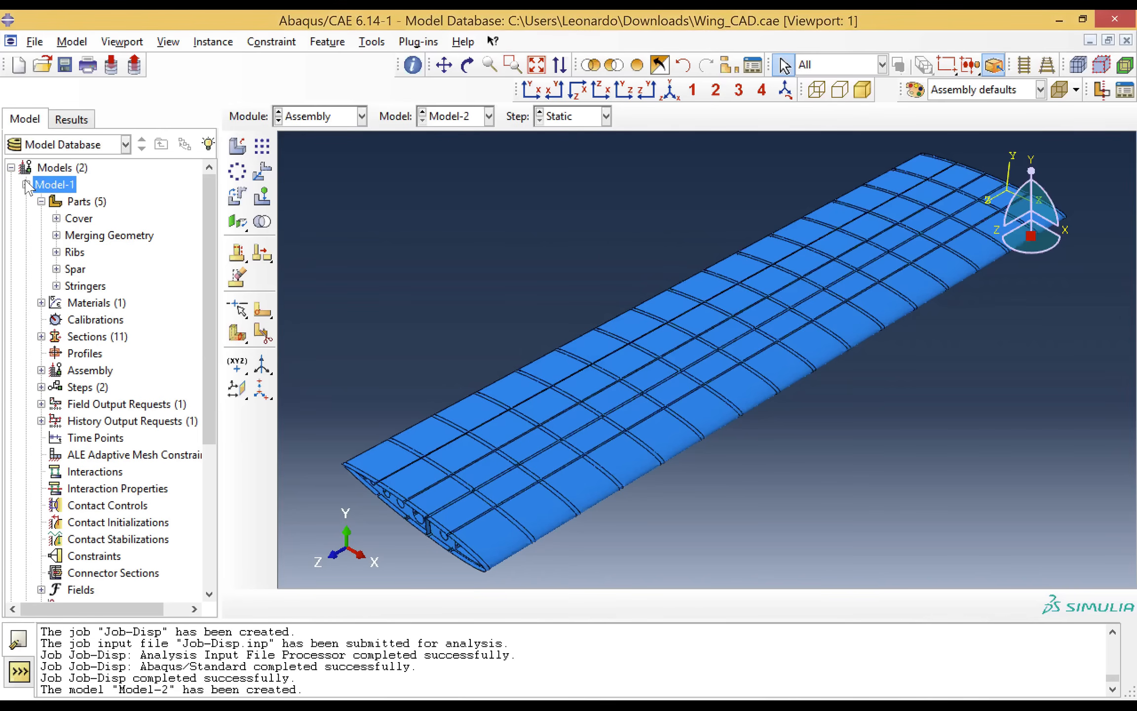
Step: Suppress the Static, General step in Model-2
left_click(25, 184)
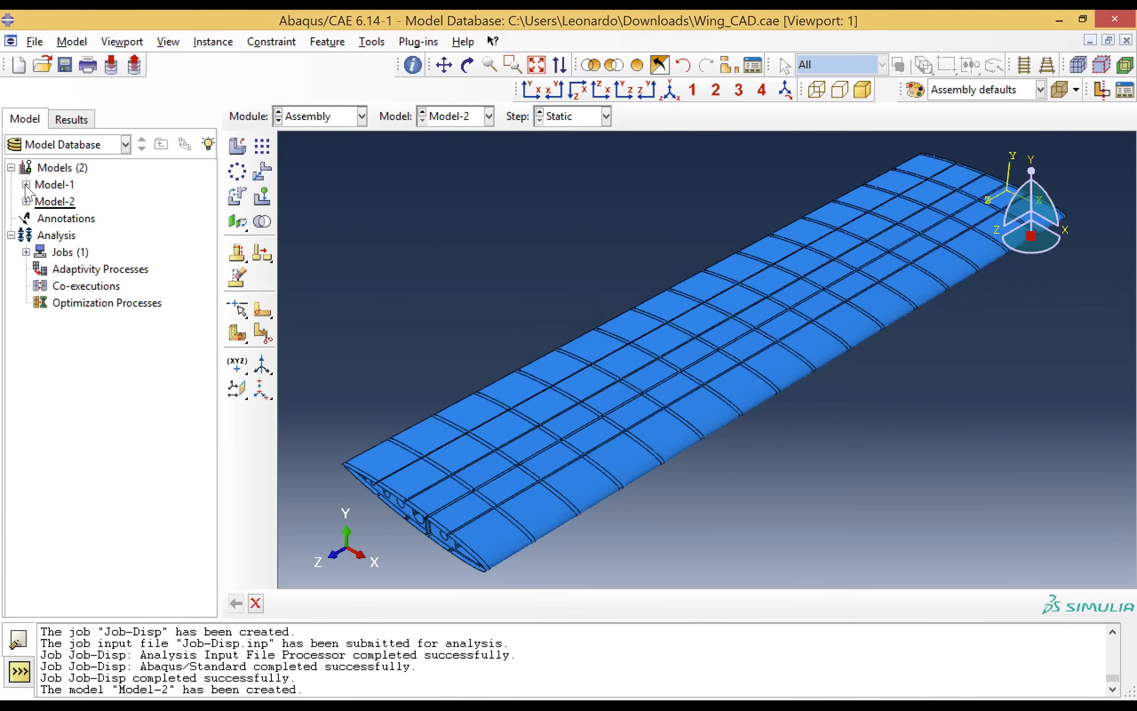
left_click(26, 201)
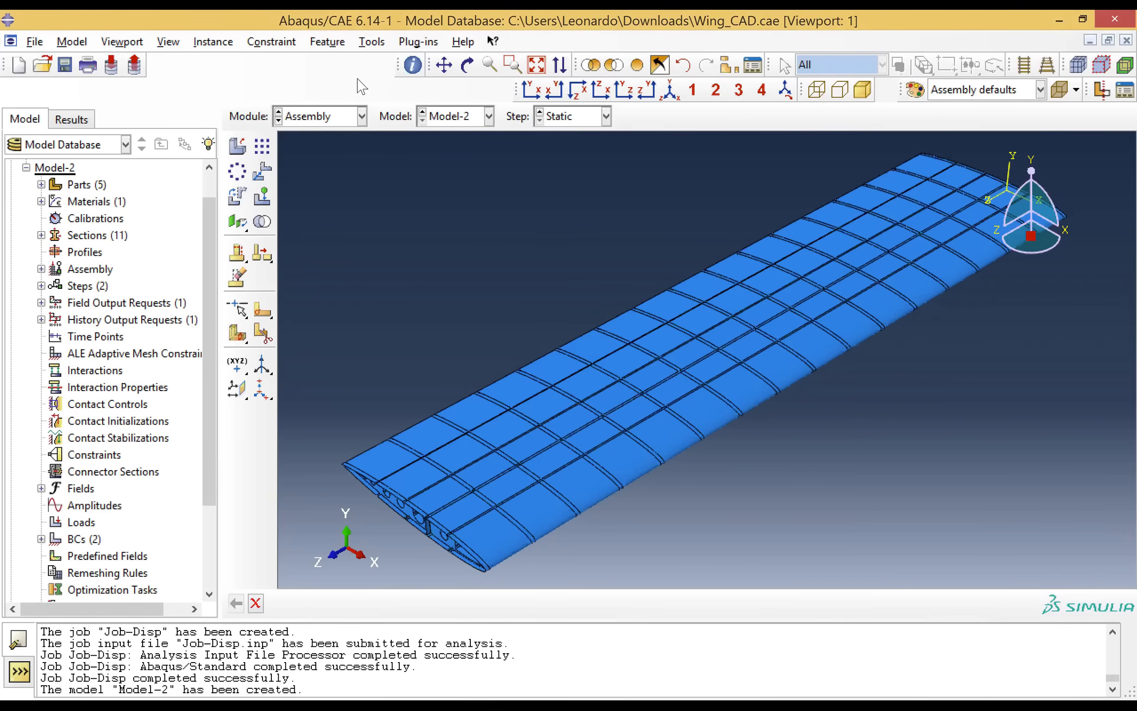
left_click(335, 115)
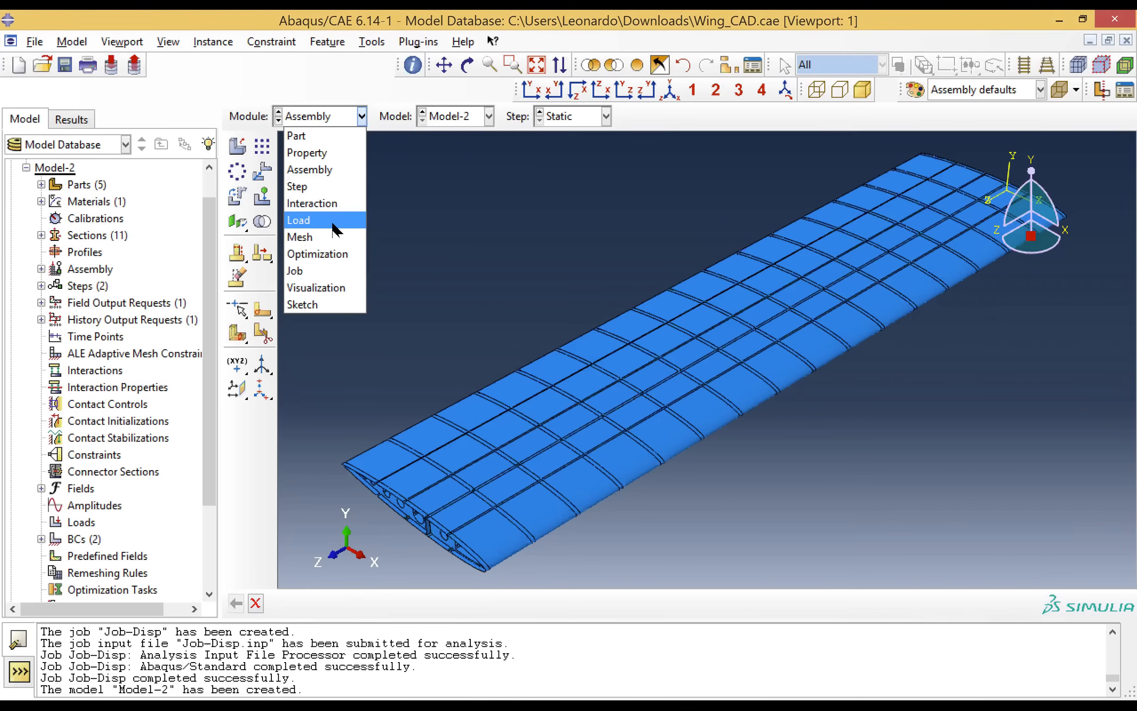
left_click(319, 187)
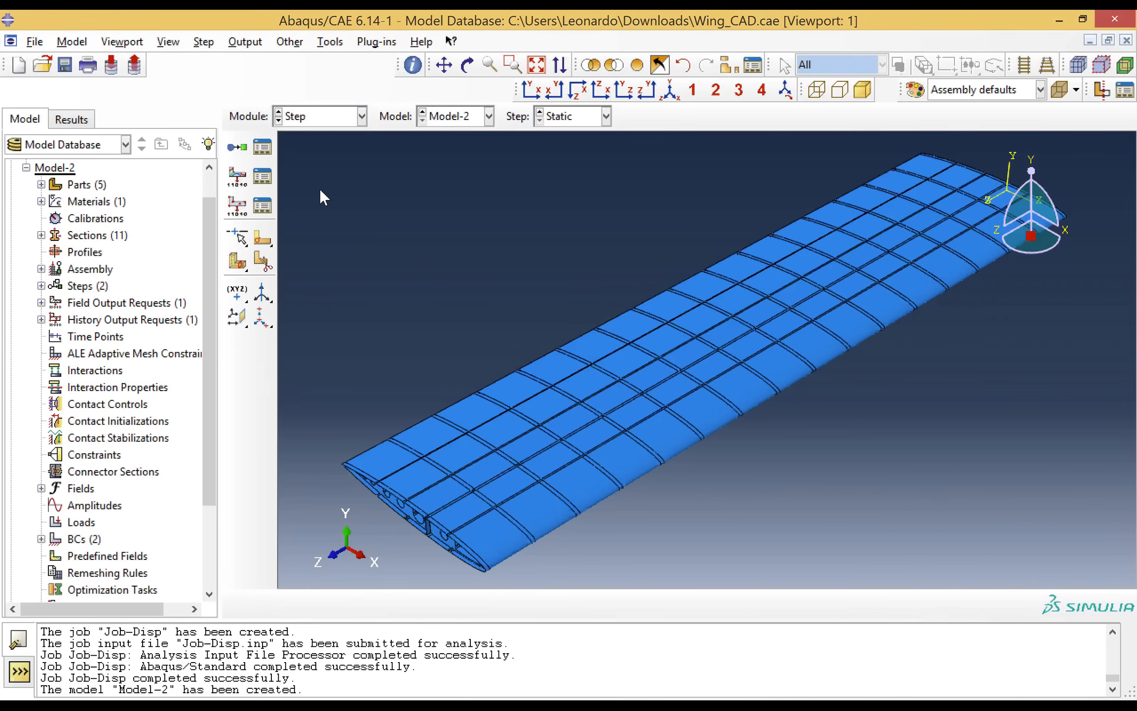
left_click(385, 212)
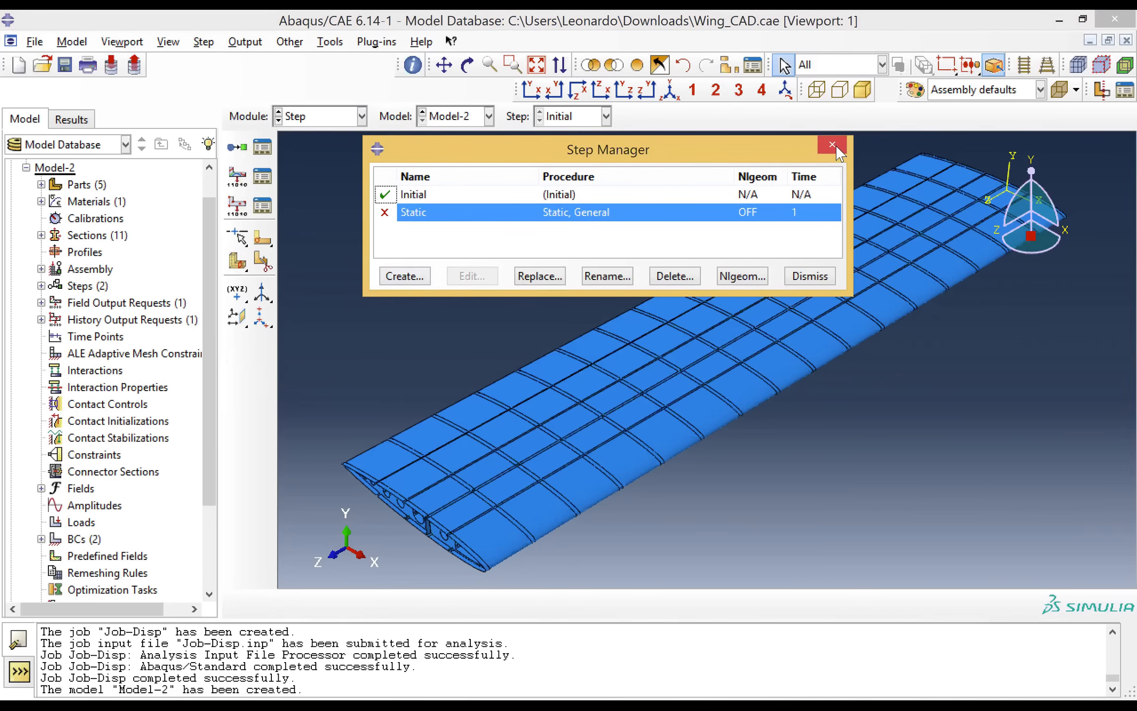
Step: Create a linear perturbation Frequency step named Modes after the Initial step in Model-2
left_click(413, 279)
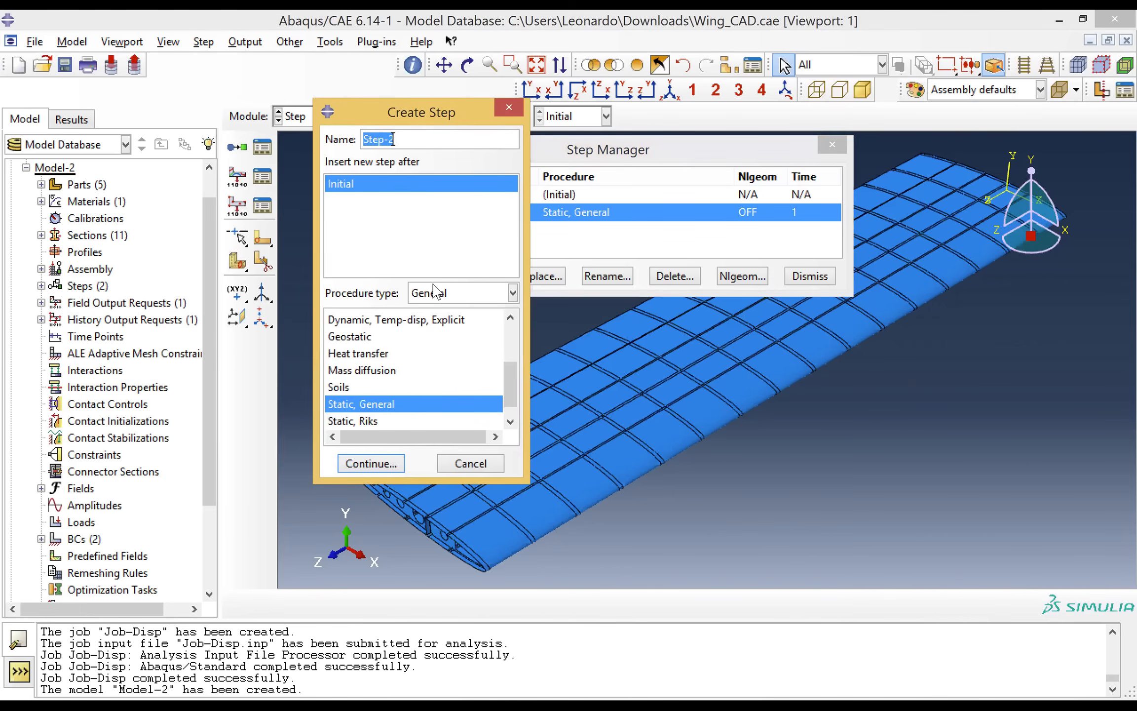
left_click(403, 143)
left_click_drag(403, 143, 332, 143)
type("MOde")
key("BackSpace")
key("BackSpace")
key("BackSpace")
type("odes")
left_click(448, 296)
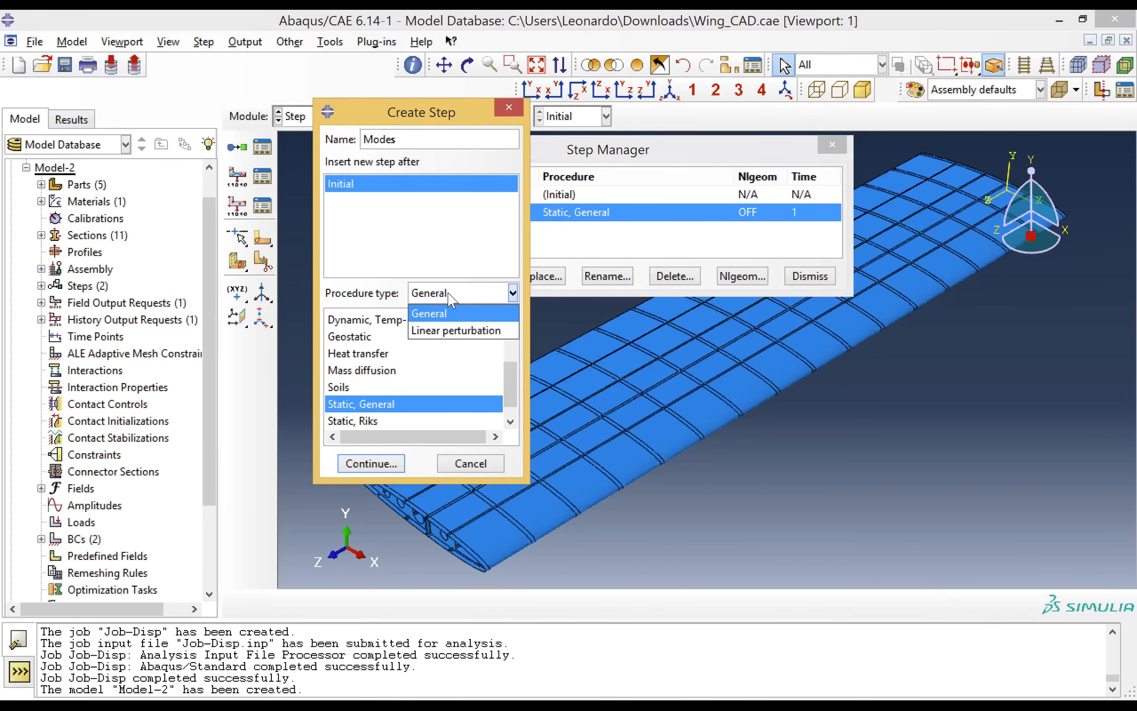
left_click(445, 331)
left_click(360, 336)
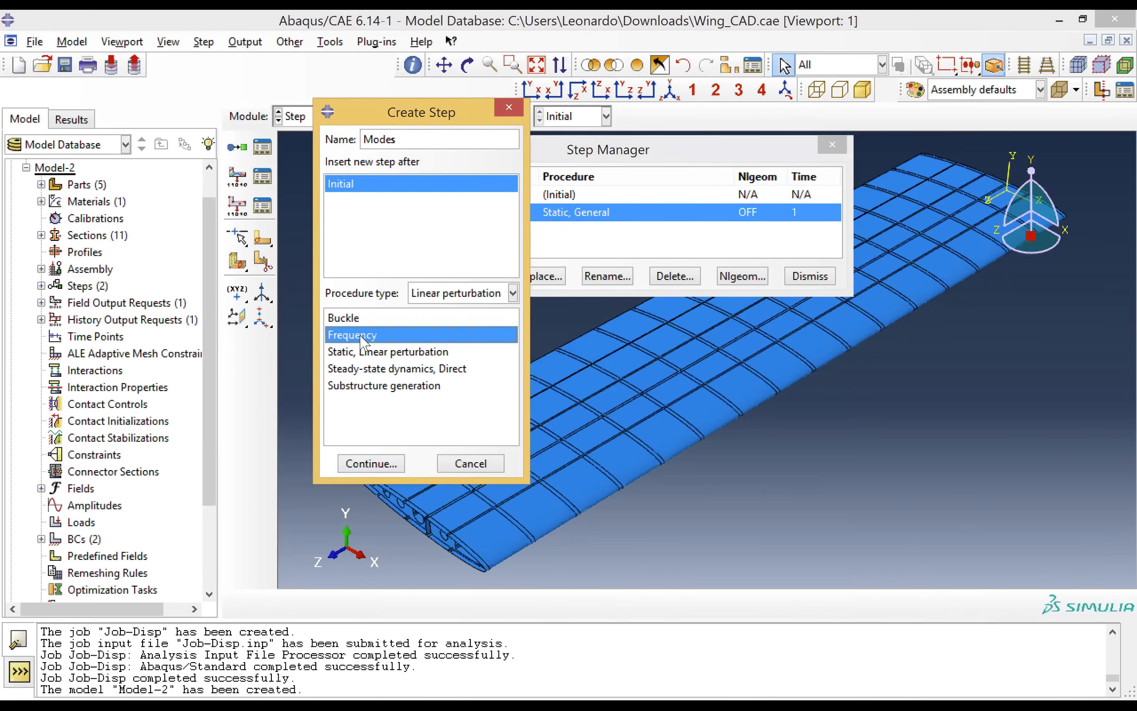
left_click(384, 464)
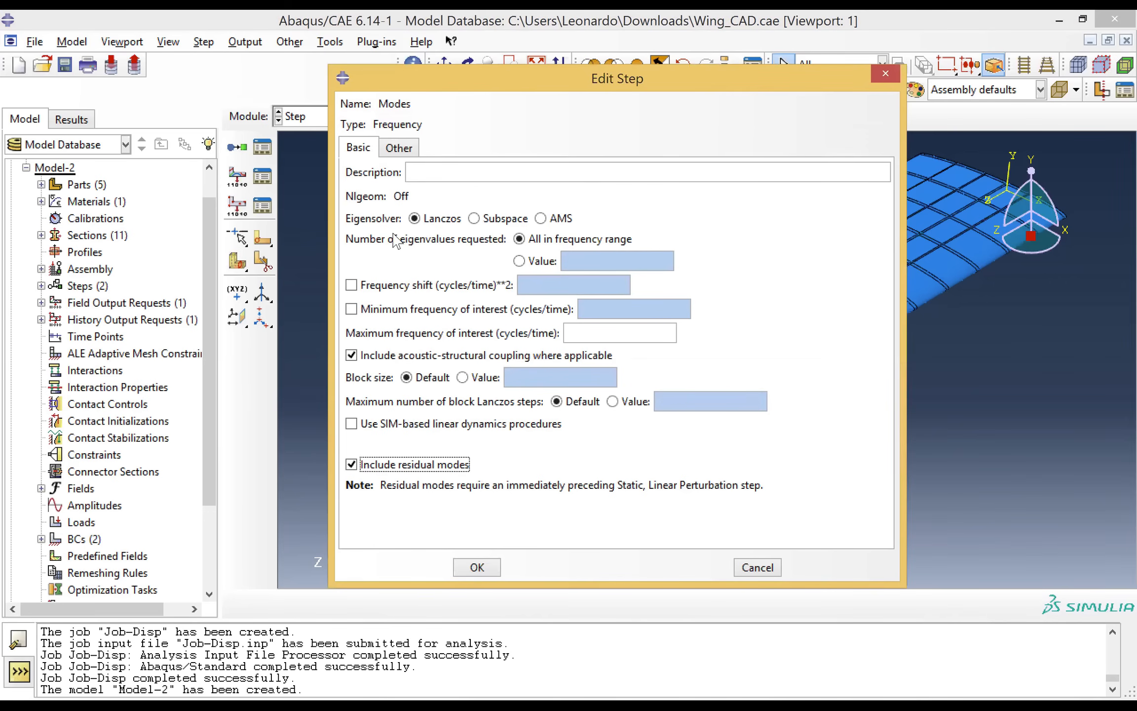
Step: Request 5 eigenvalues for the Modes step with the Lanczos eigensolver and finish the step definition
left_click(518, 262)
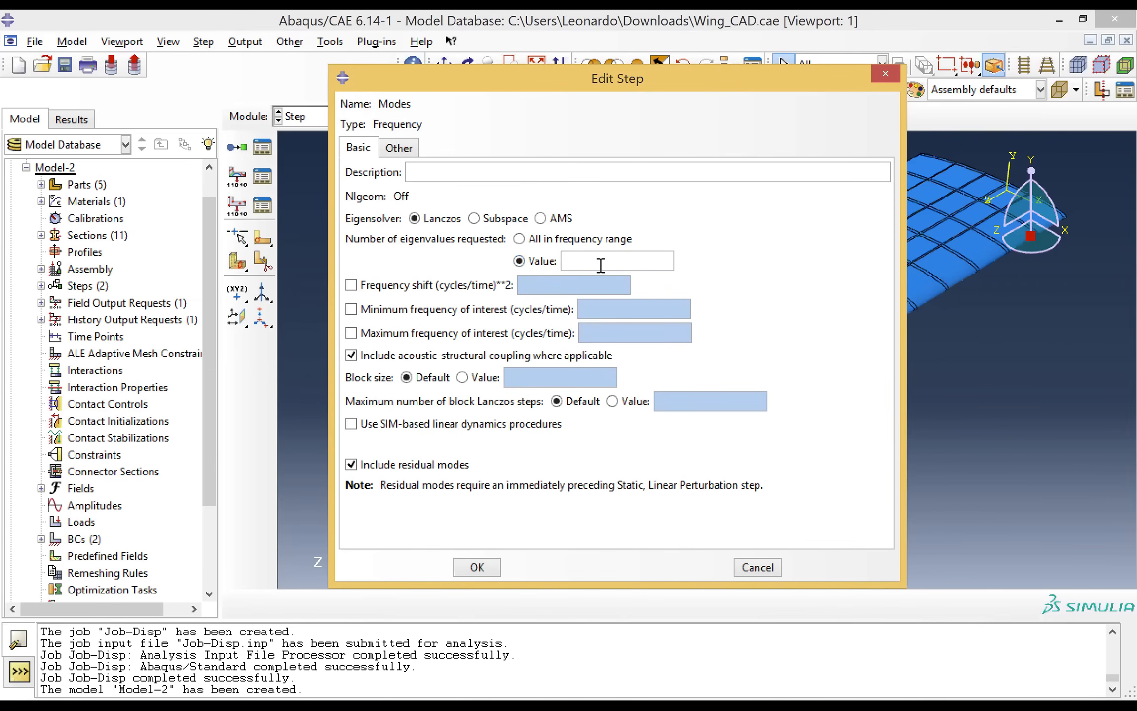
type("5")
left_click(477, 567)
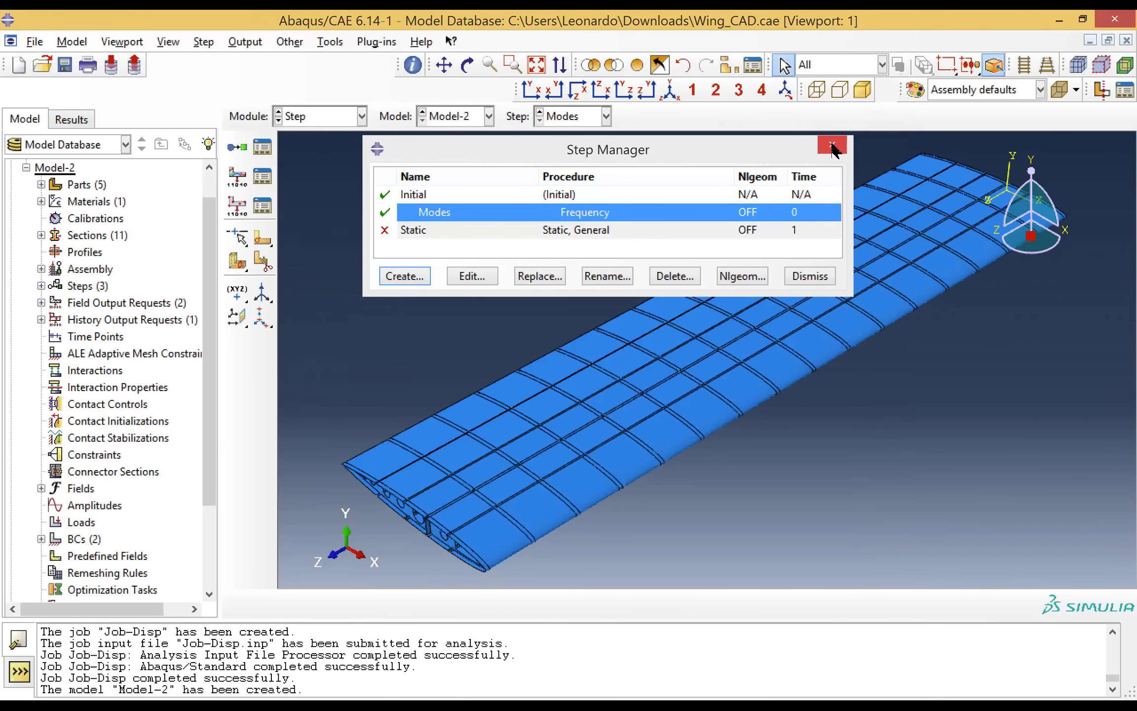
left_click(832, 147)
Step: Check which of Model-2's boundary conditions are active in the Modes step
left_click(330, 117)
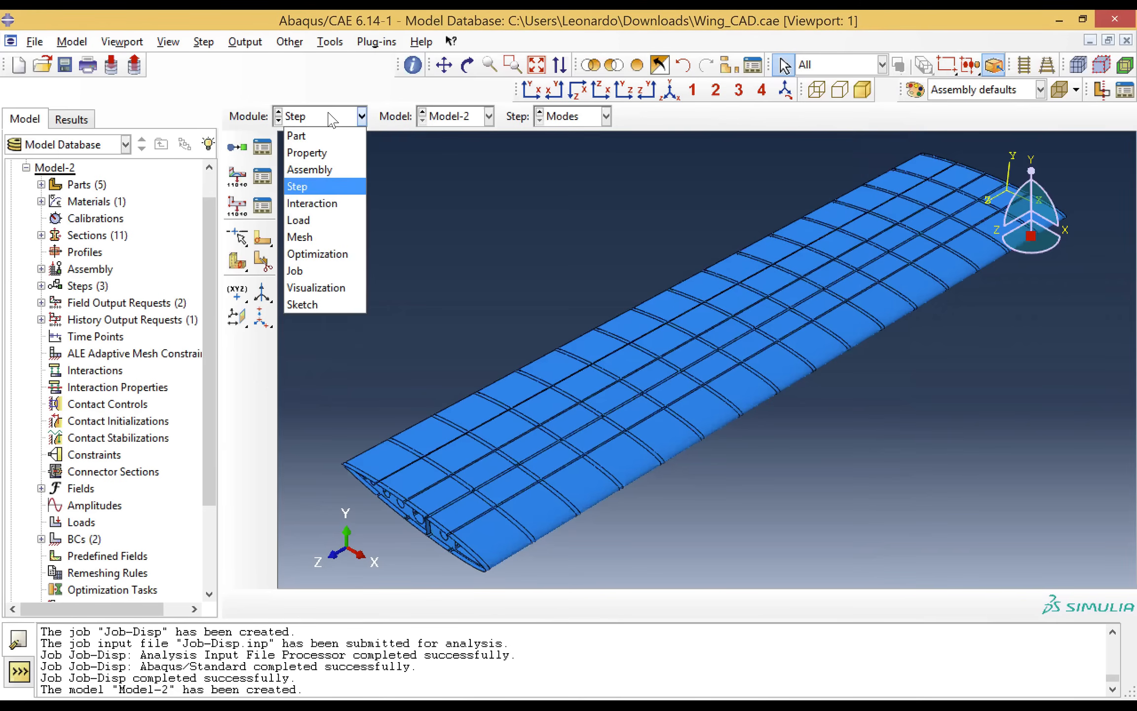
left_click(305, 222)
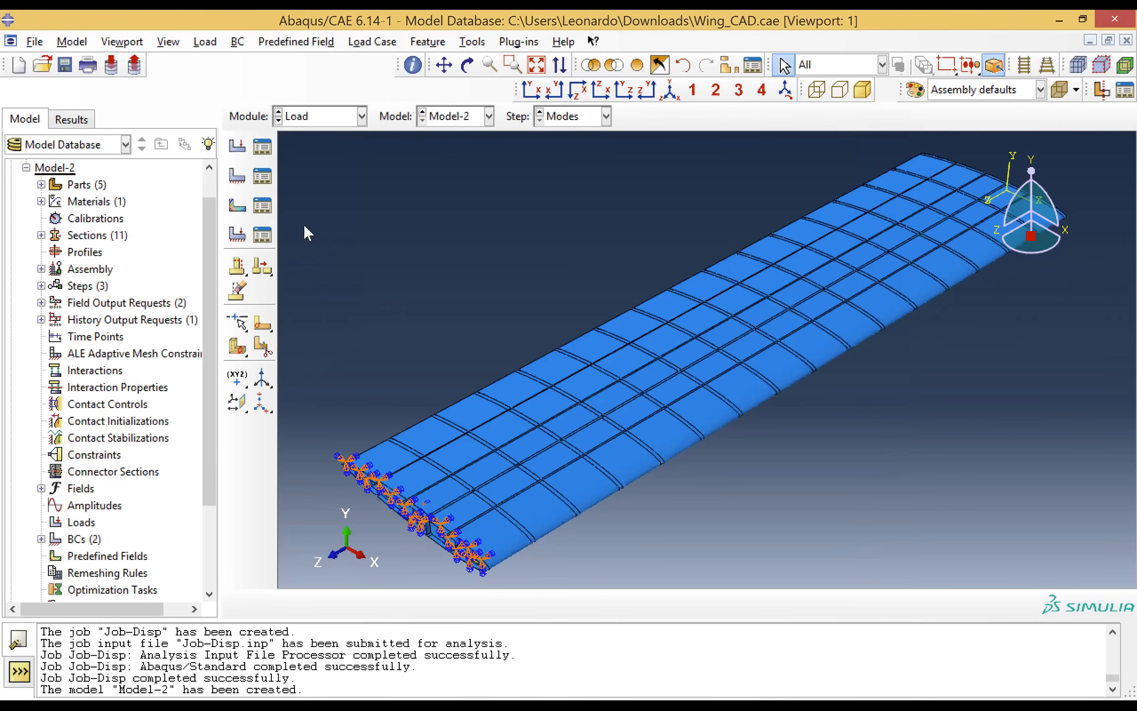
left_click(262, 179)
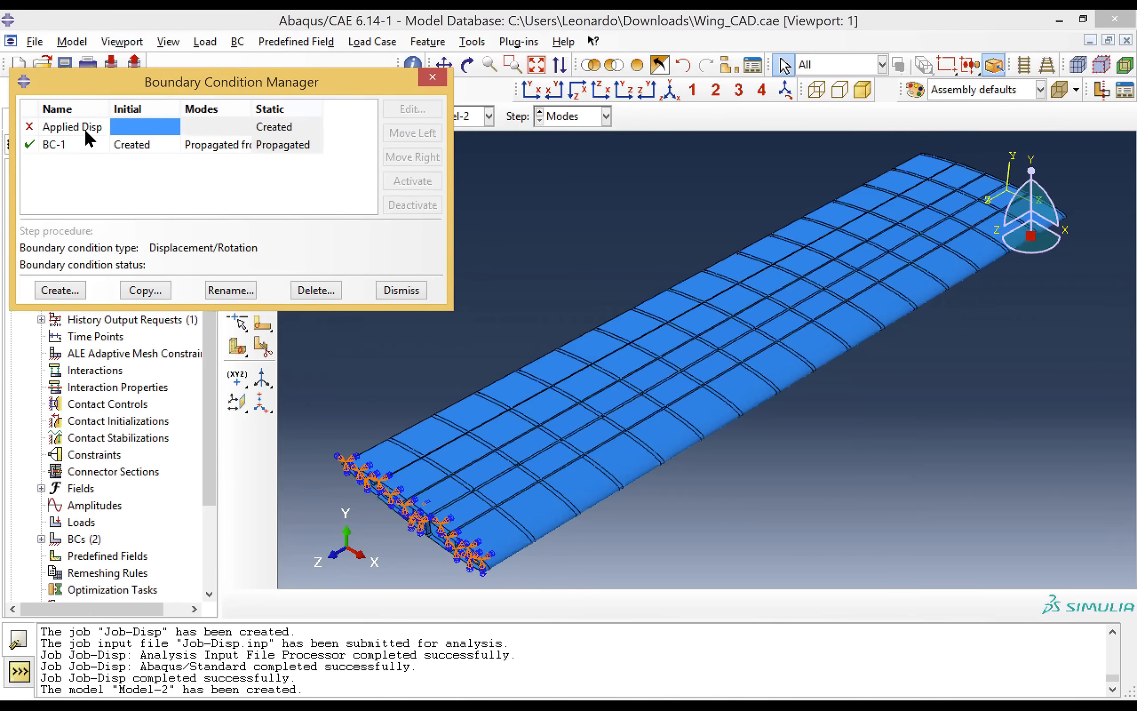
left_click(428, 79)
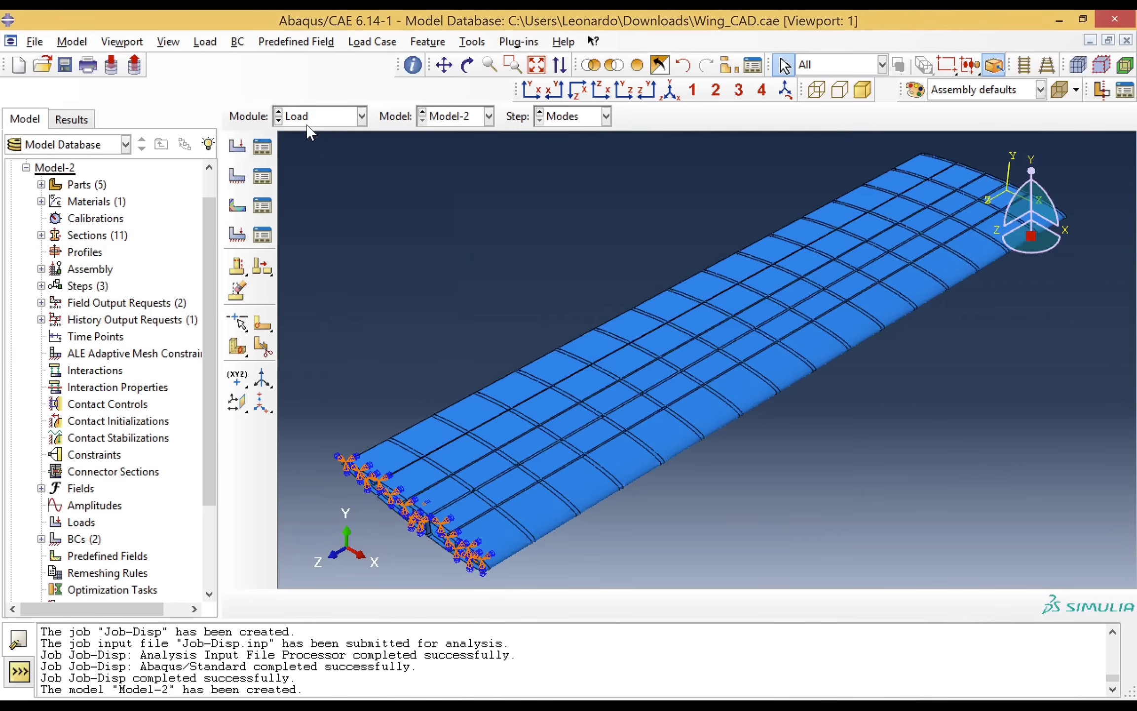
Step: Create a full-analysis job named Job-WingDyn for Model-2 with the default submission settings
left_click(307, 120)
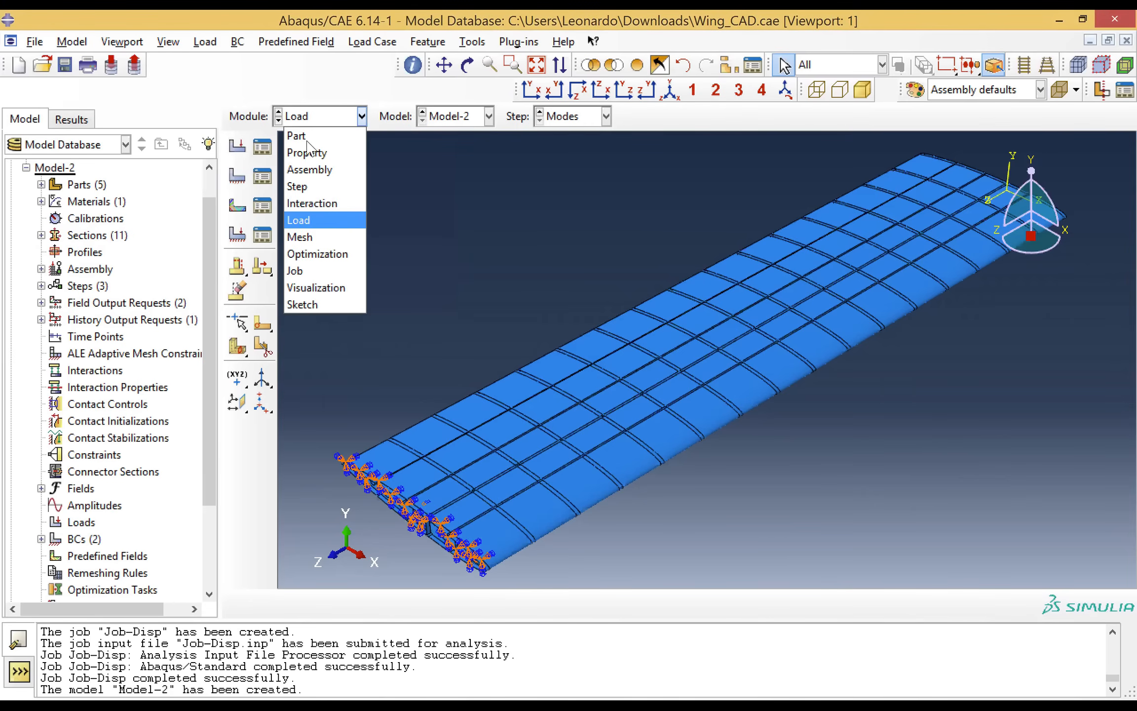
left_click(316, 272)
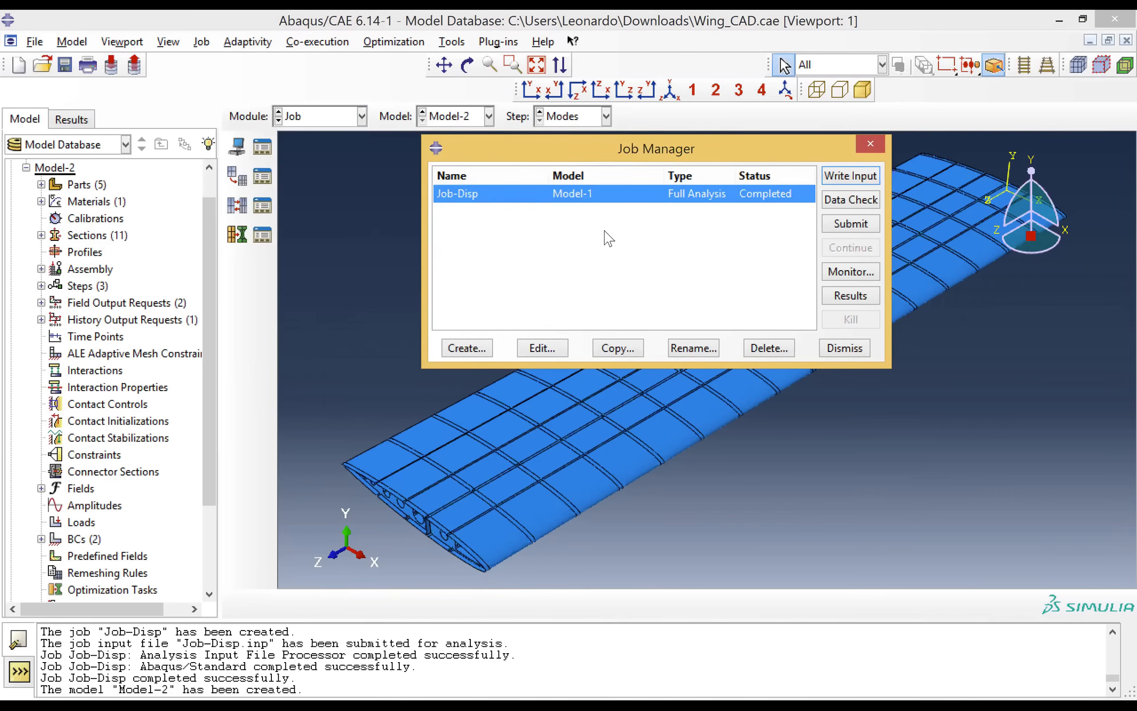
left_click(472, 356)
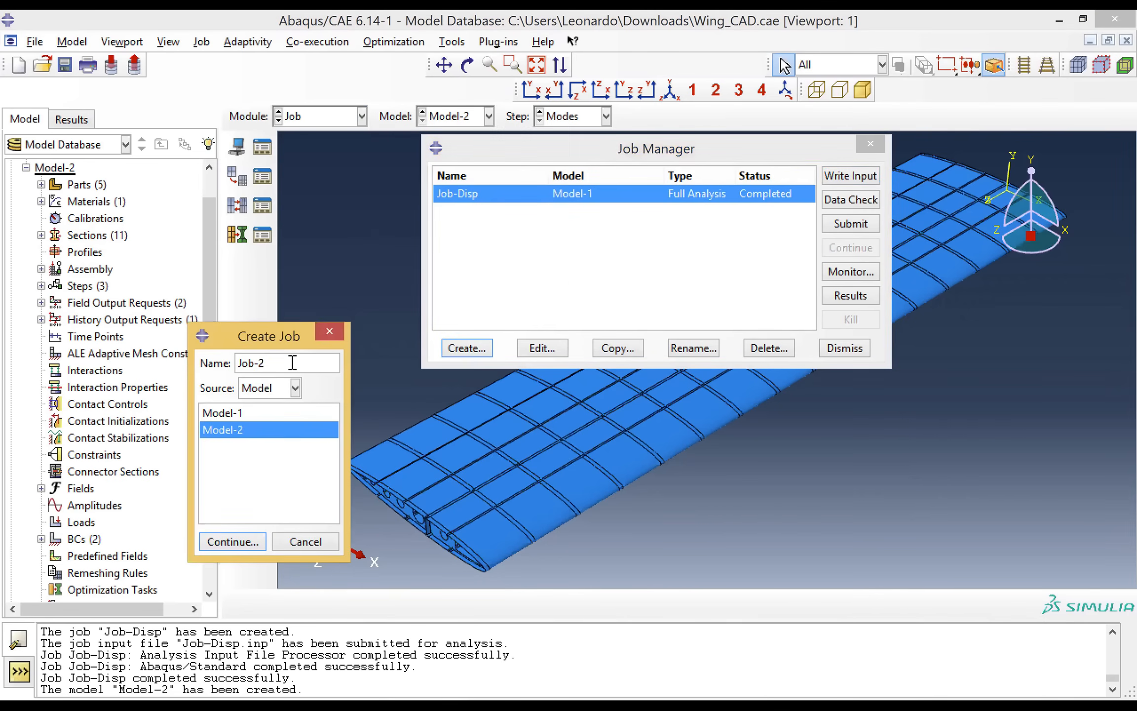
key("BackSpace")
type("Dy")
key("BackSpace")
key("BackSpace")
key("BackSpace")
type("-WingDyn")
left_click(236, 541)
left_click(448, 529)
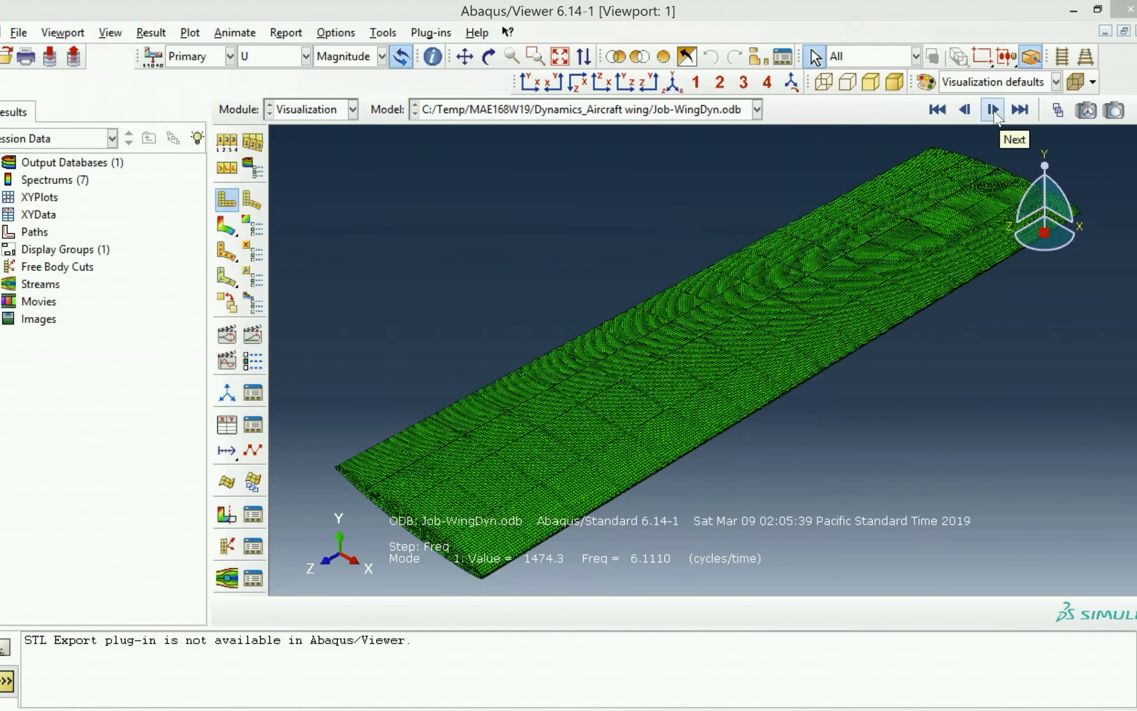
Step: In Abaqus/Viewer, plot Job-WingDyn's displacement magnitude contours on the deformed wing and step through mode shapes 1 to 5
left_click(218, 232)
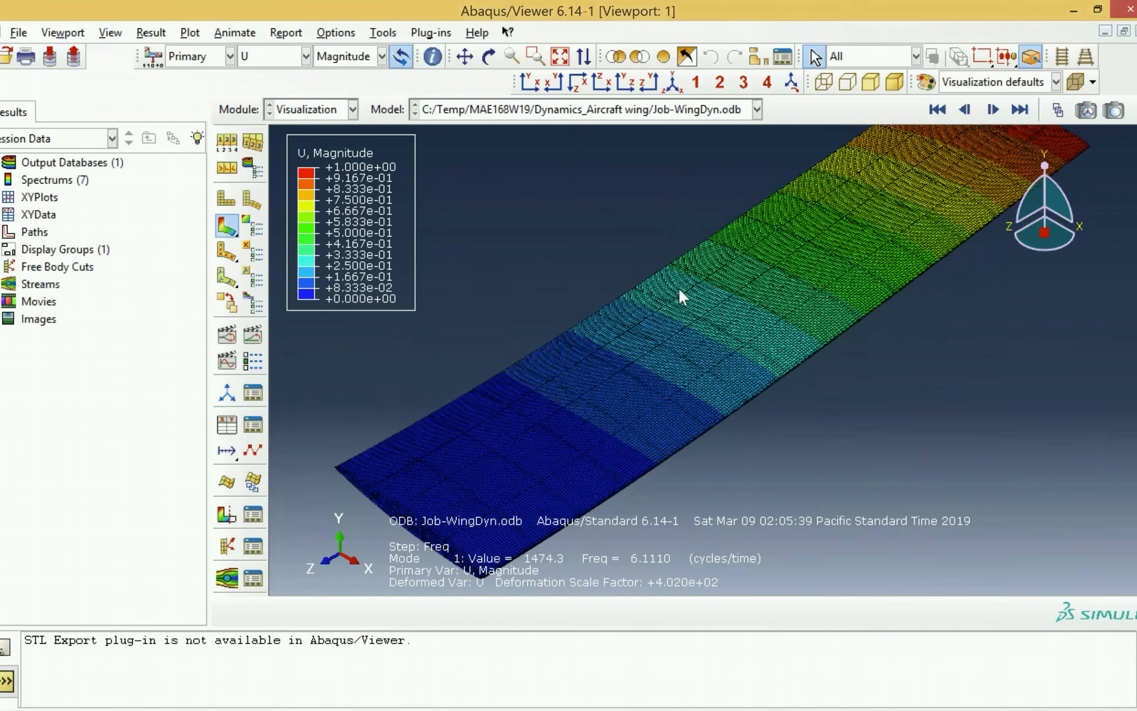
left_click(994, 111)
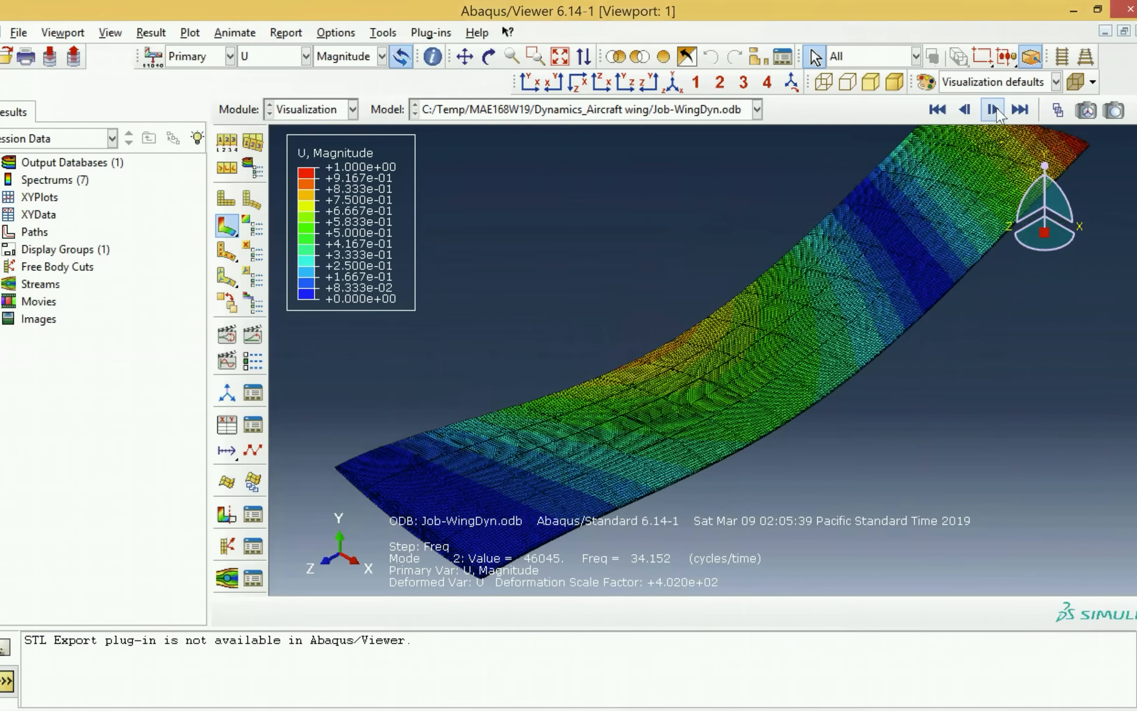
left_click(993, 110)
left_click(995, 110)
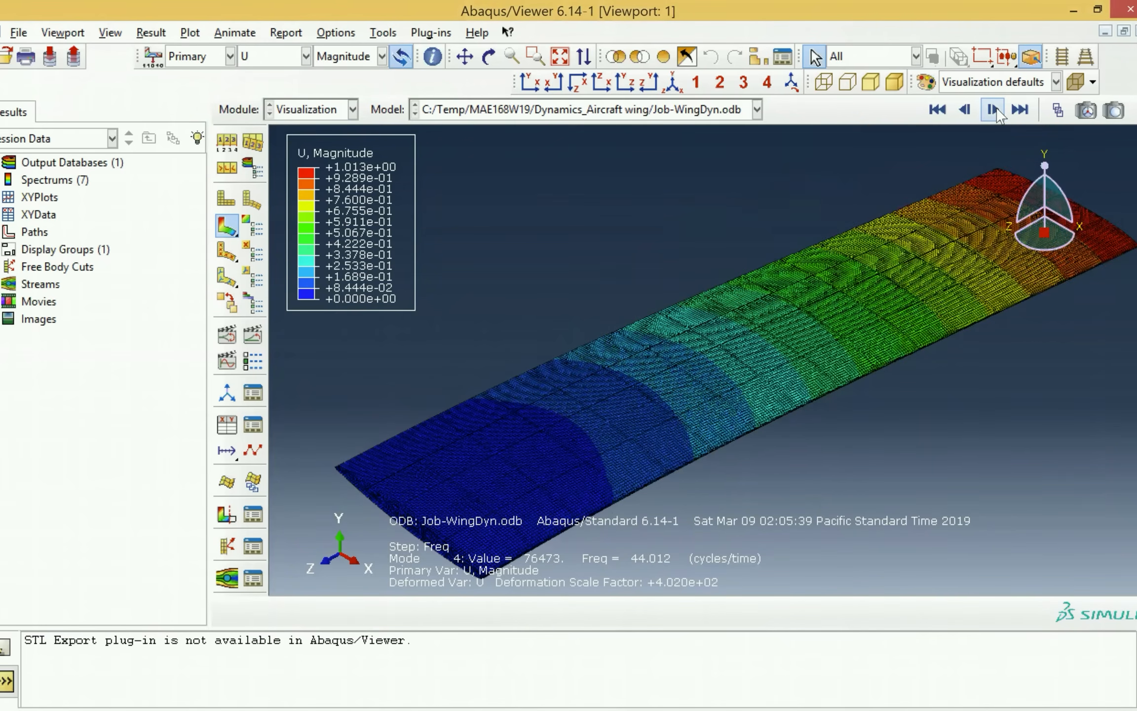
left_click(994, 111)
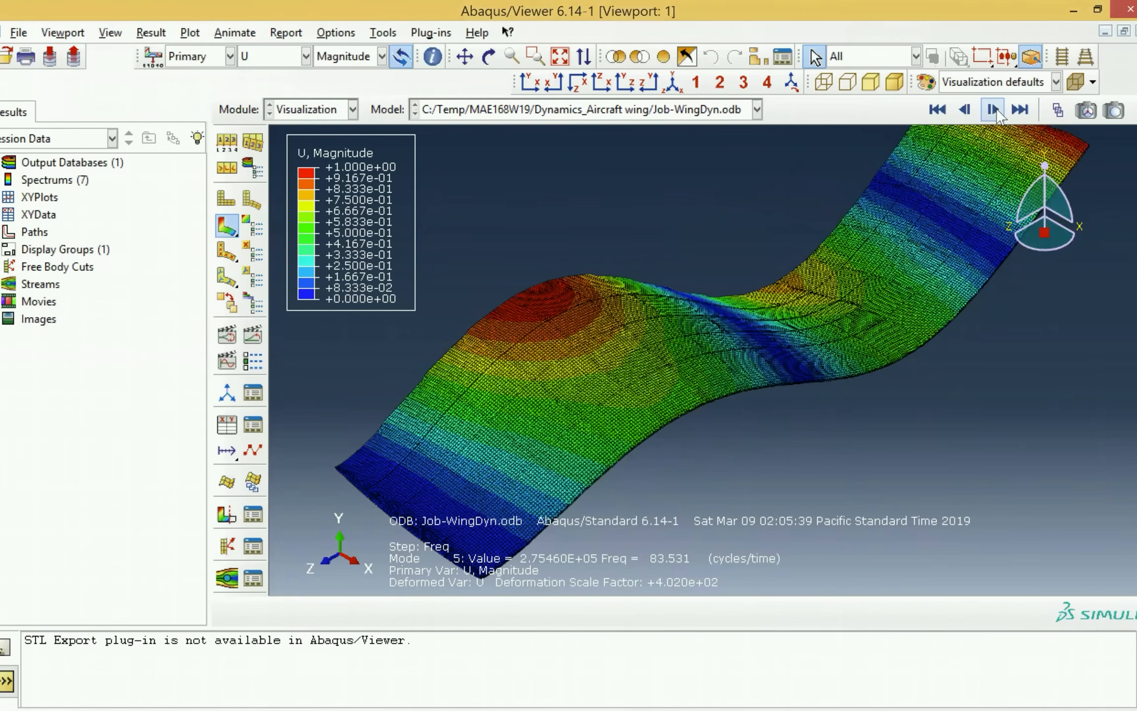